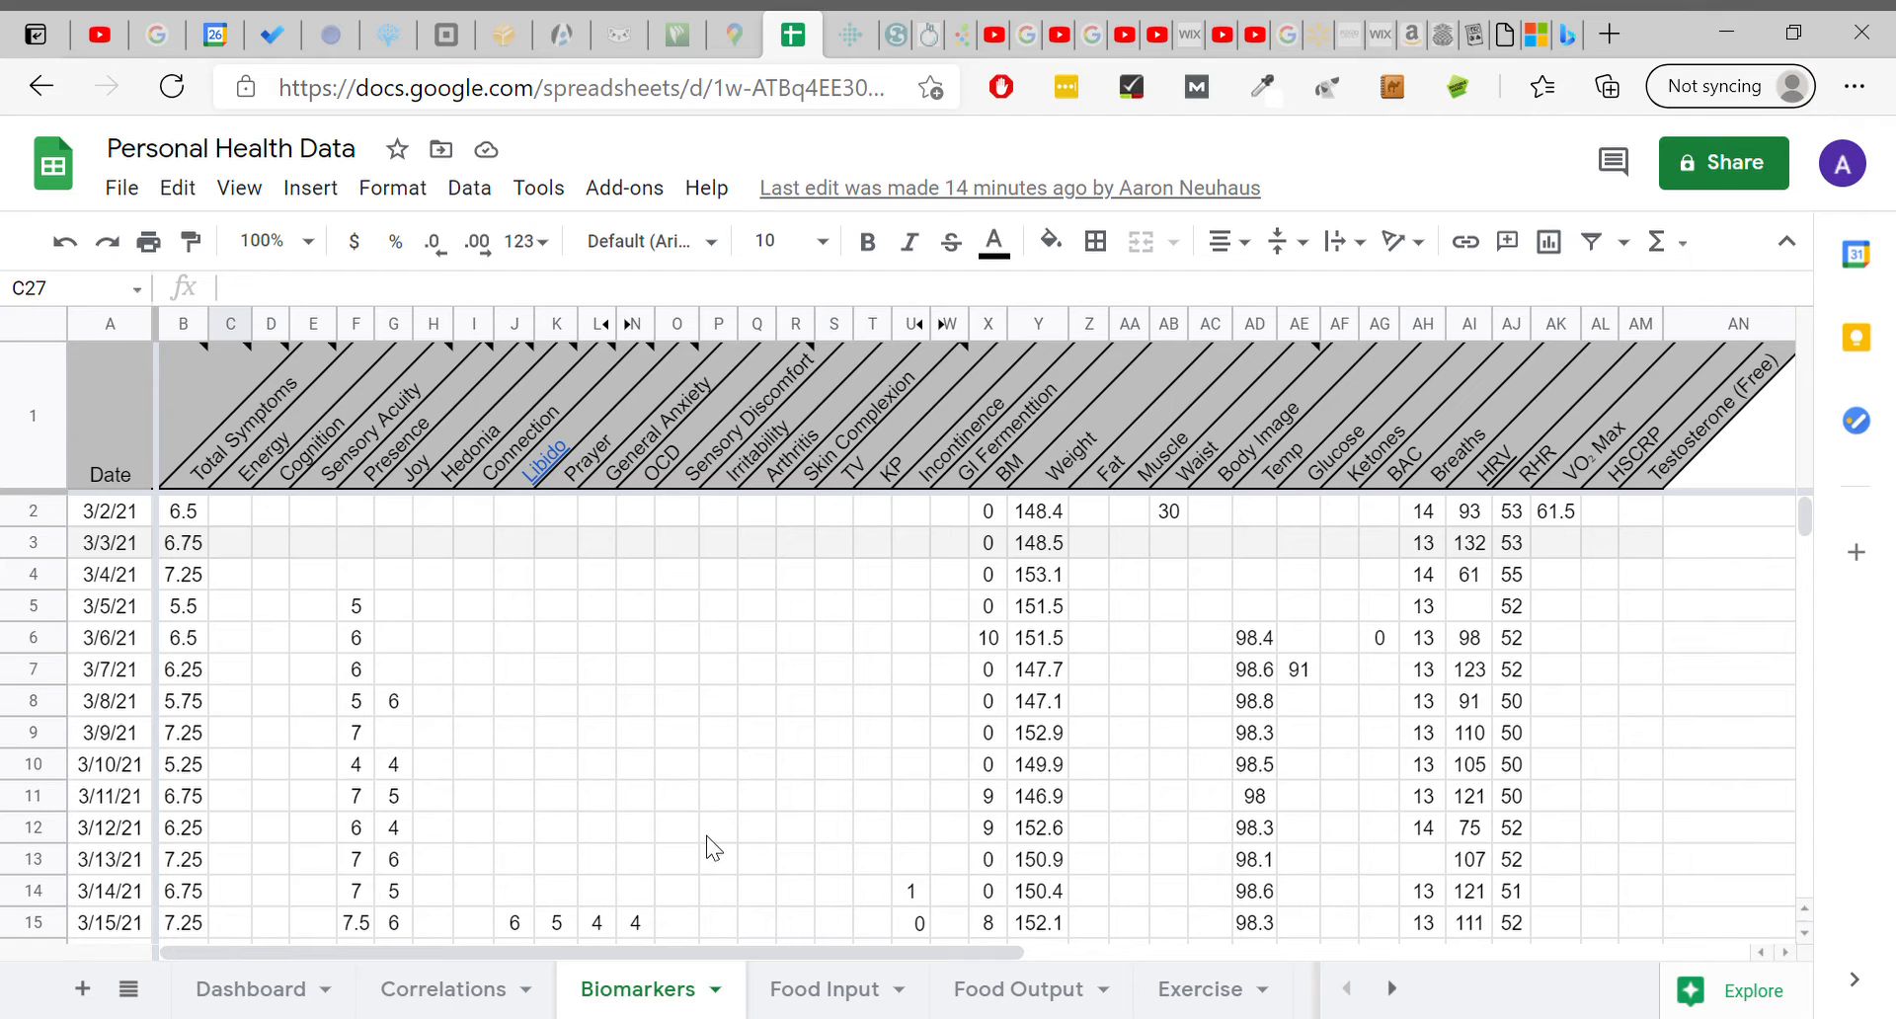
Review the daily entries on the Biomarkers sheet from 3/2/21 through the latest rows.
scroll(707, 835, down, 1)
scroll(707, 835, down, 1)
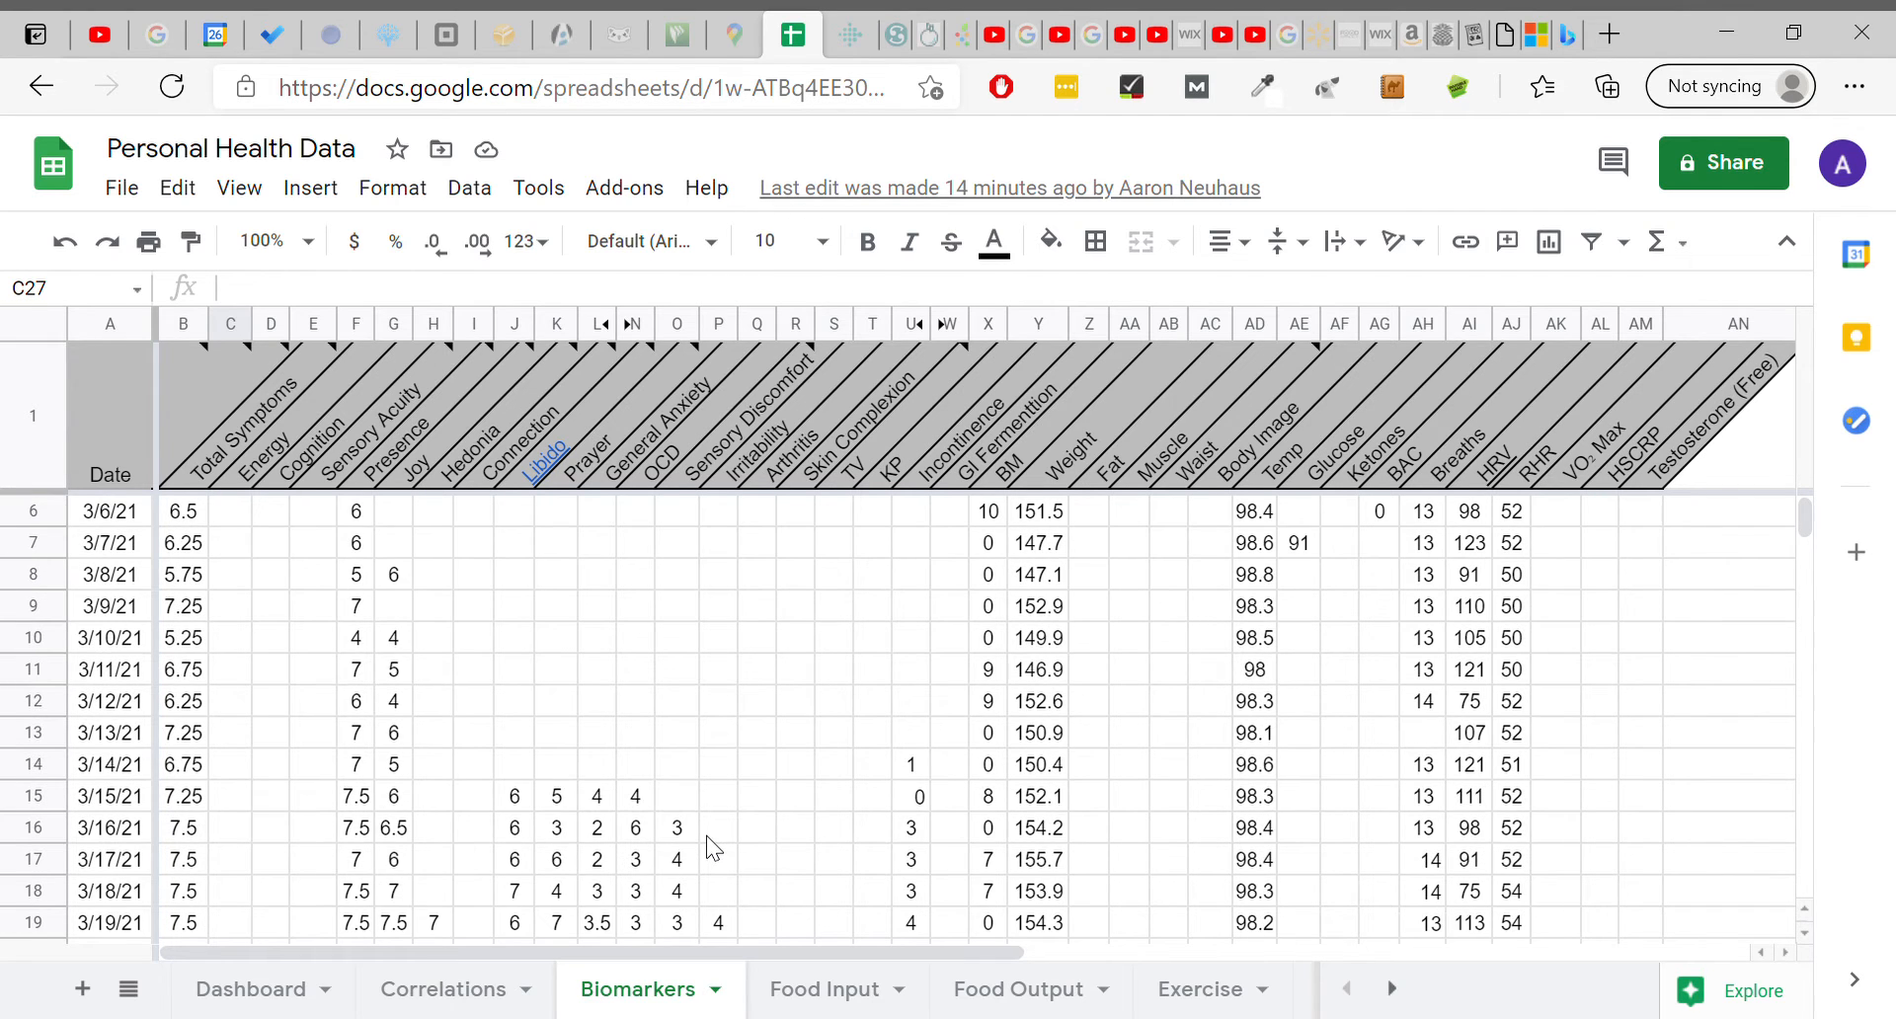
scroll(656, 765, down, 2)
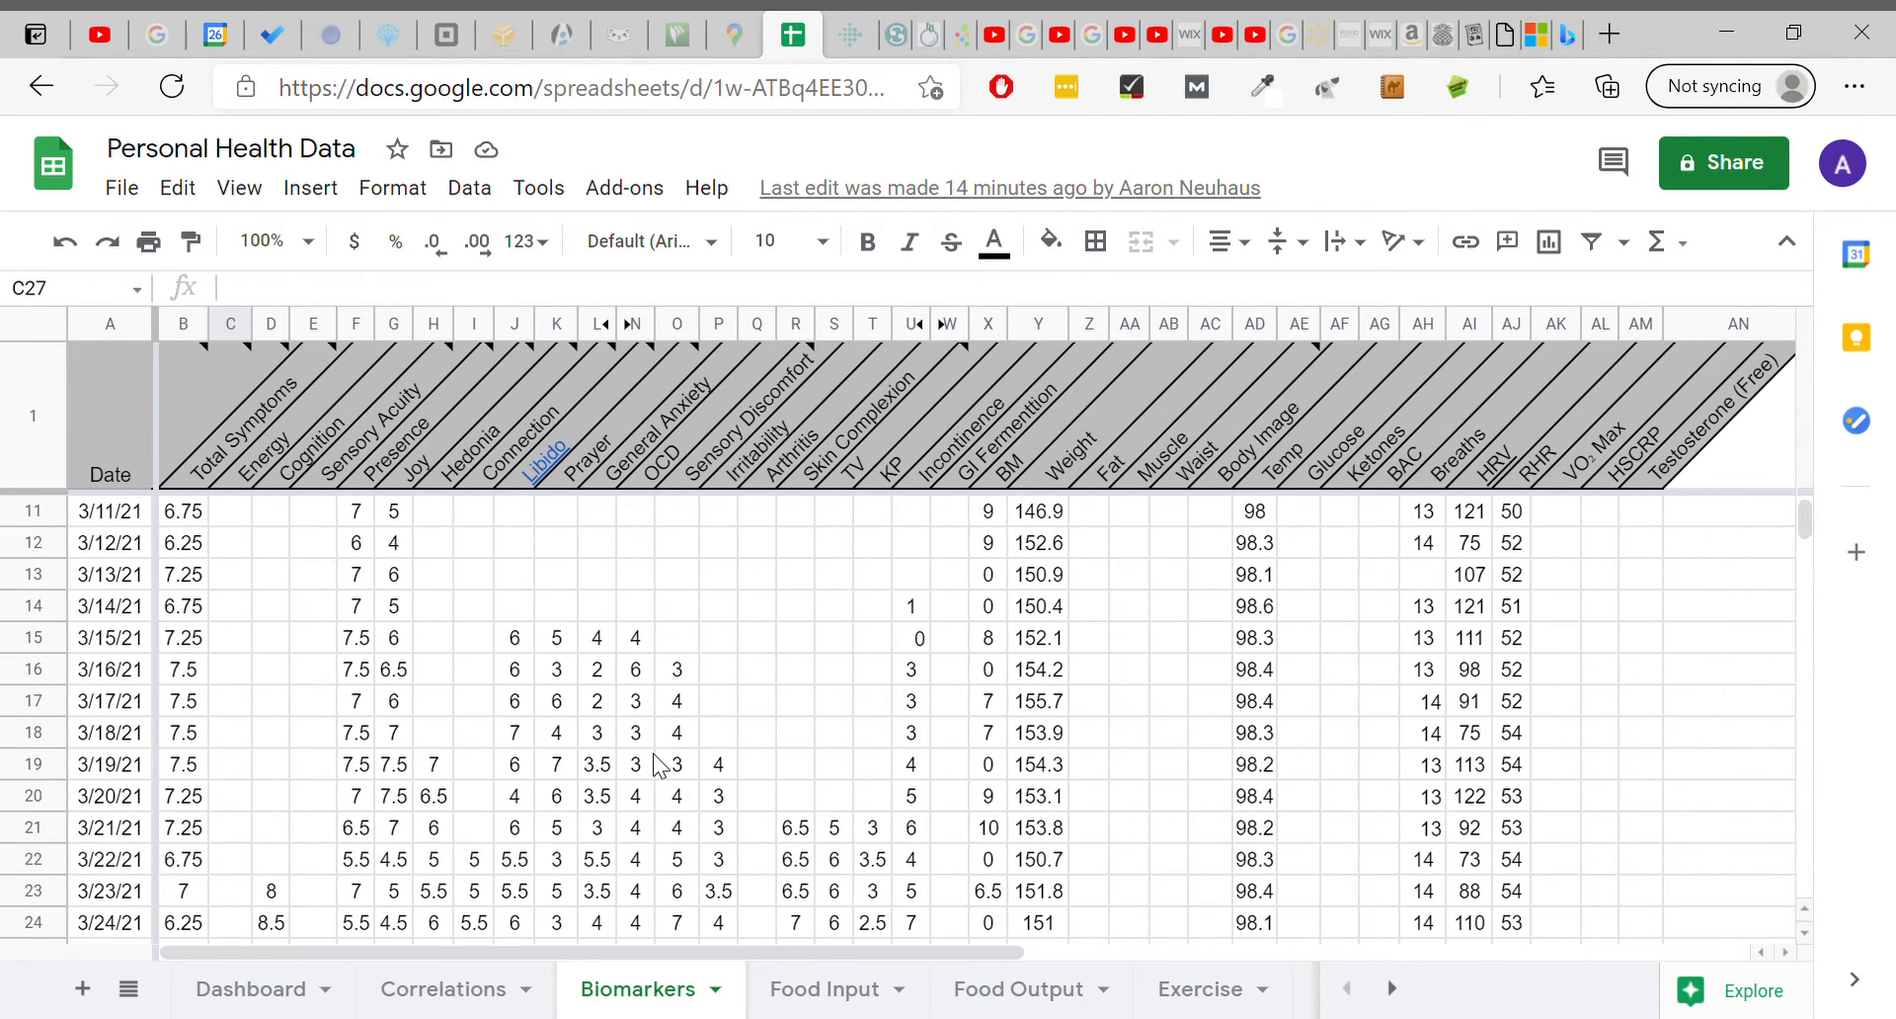
scroll(659, 765, down, 1)
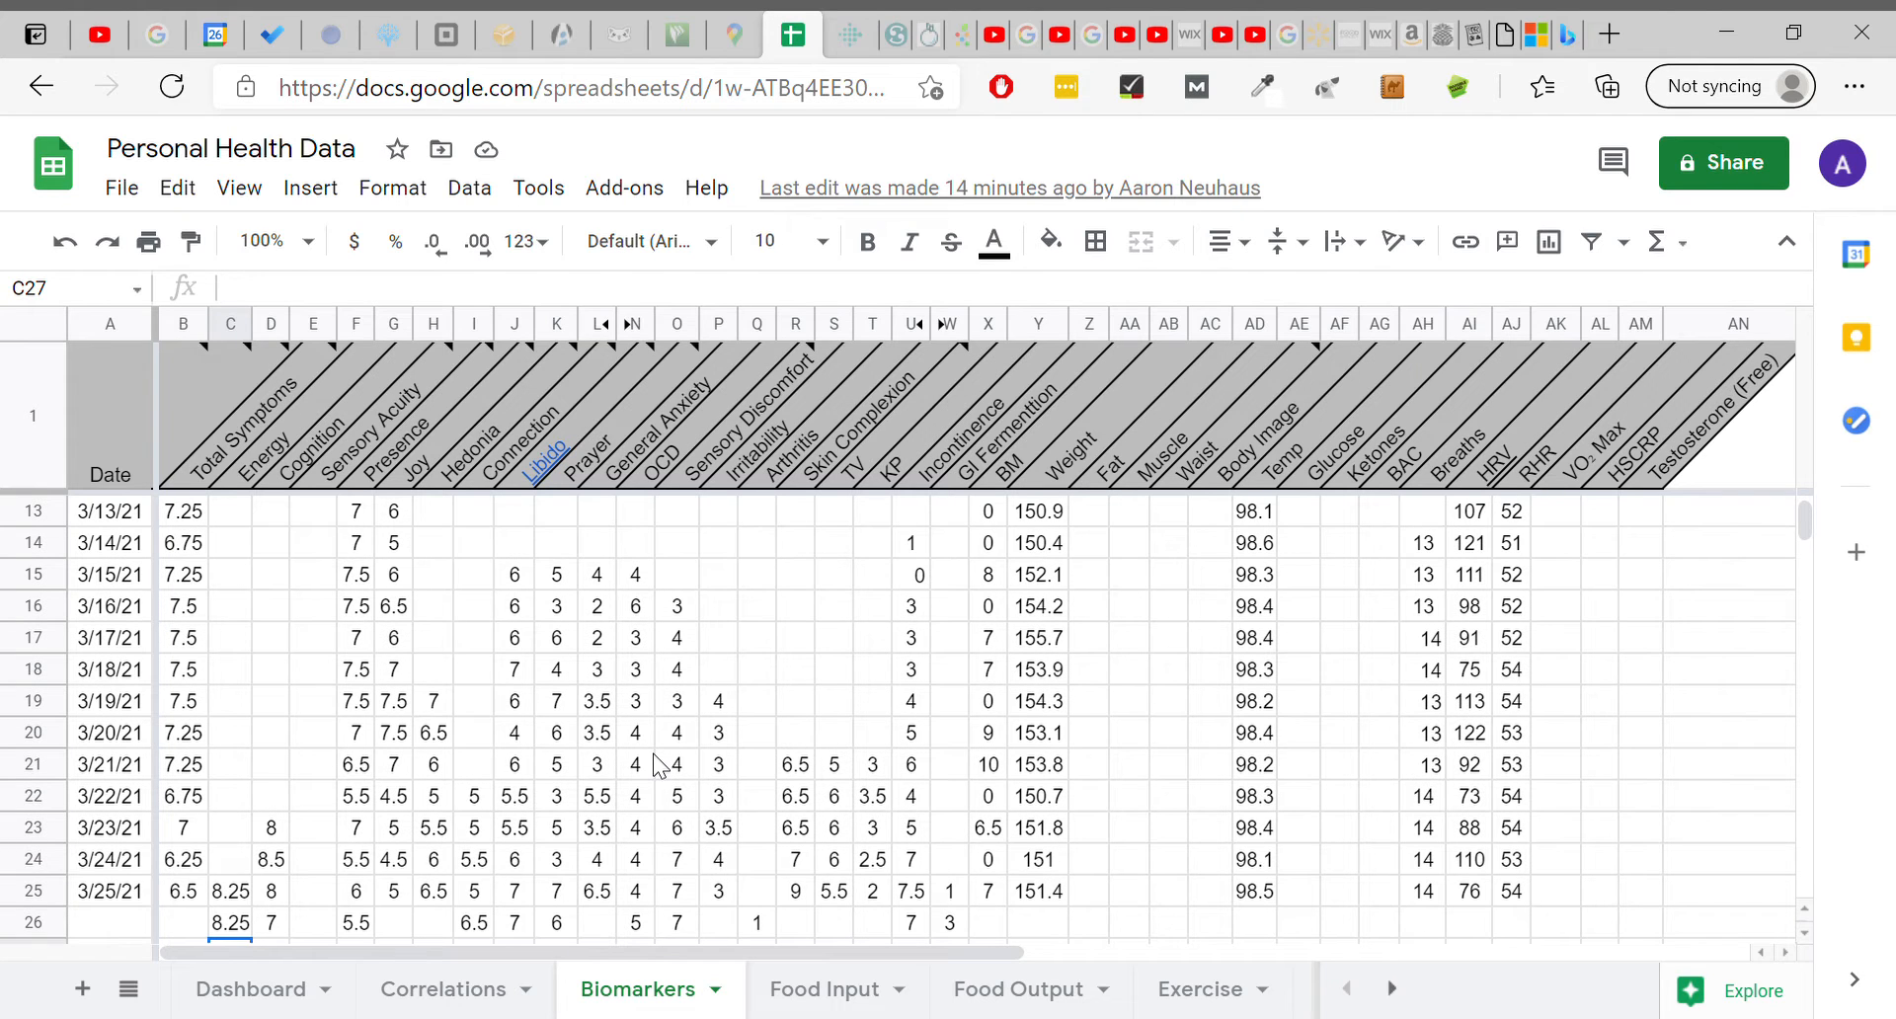
scroll(659, 765, down, 1)
scroll(659, 765, up, 7)
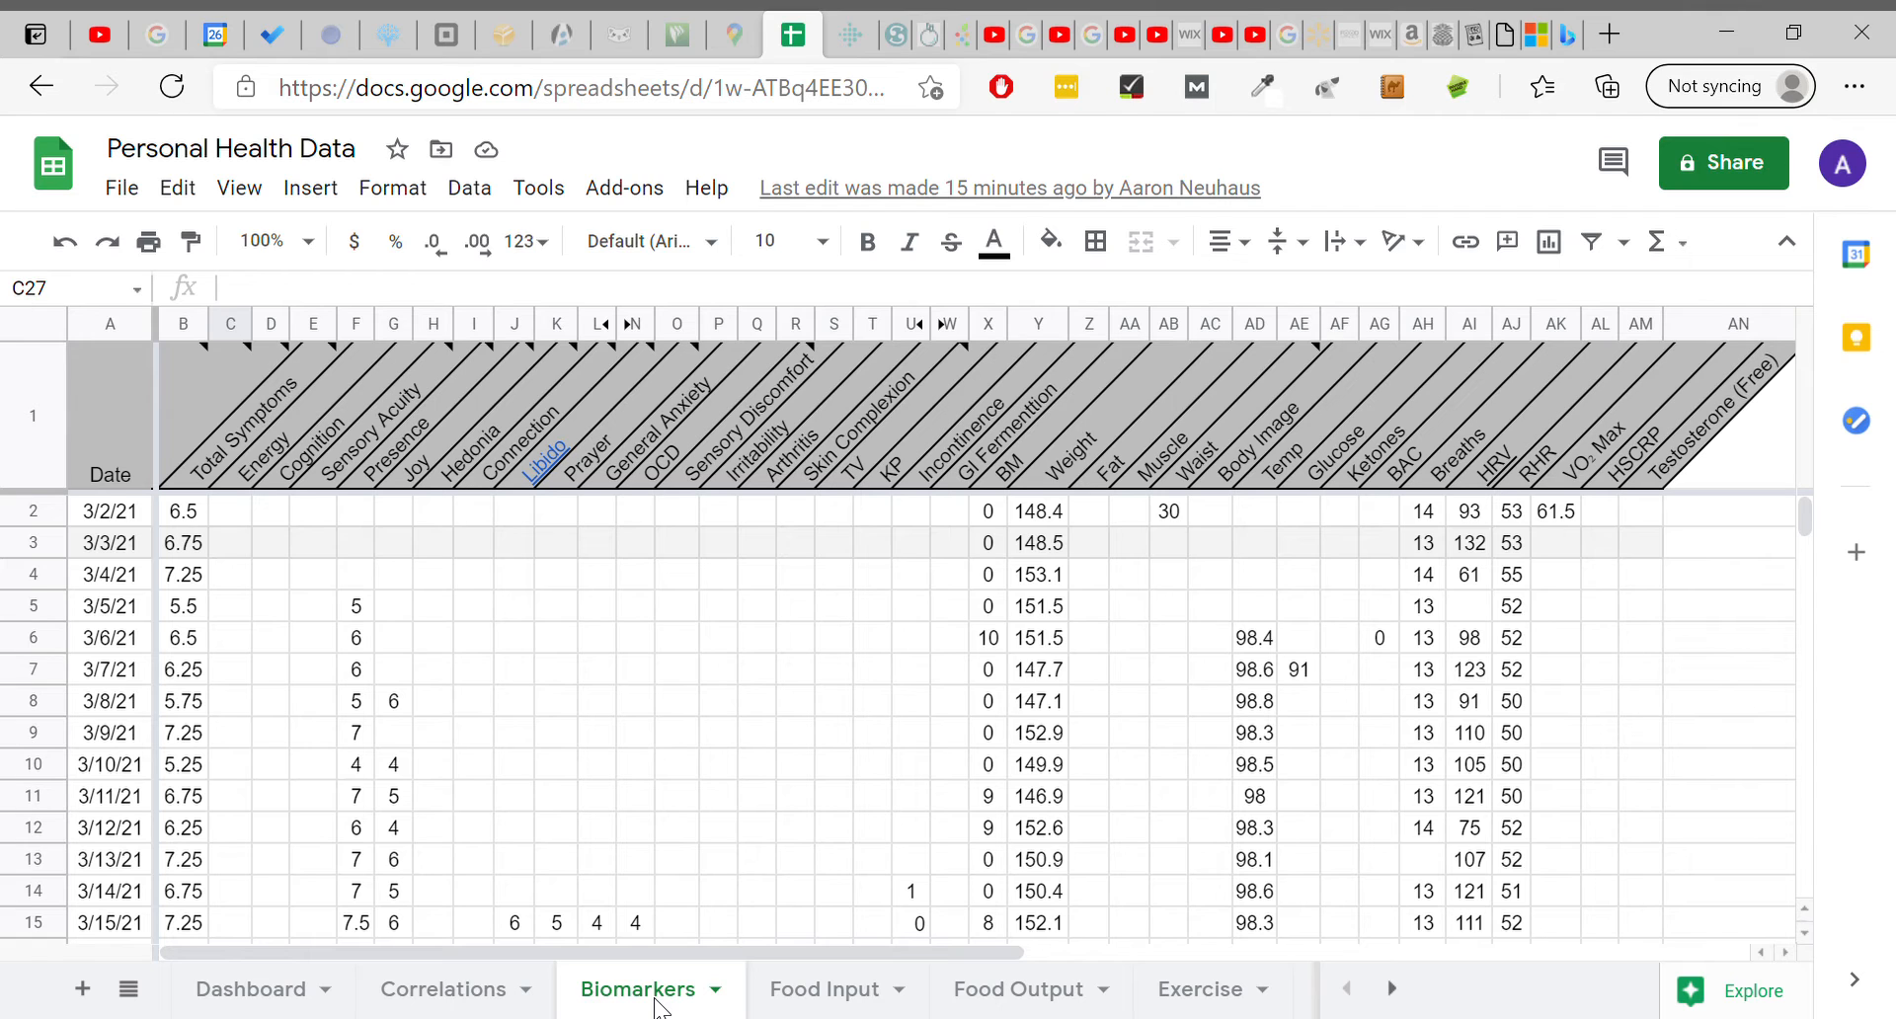
Open the Food Input sheet and read the notes attached to Net Carb Fraction and Glycemic Index.
click(816, 997)
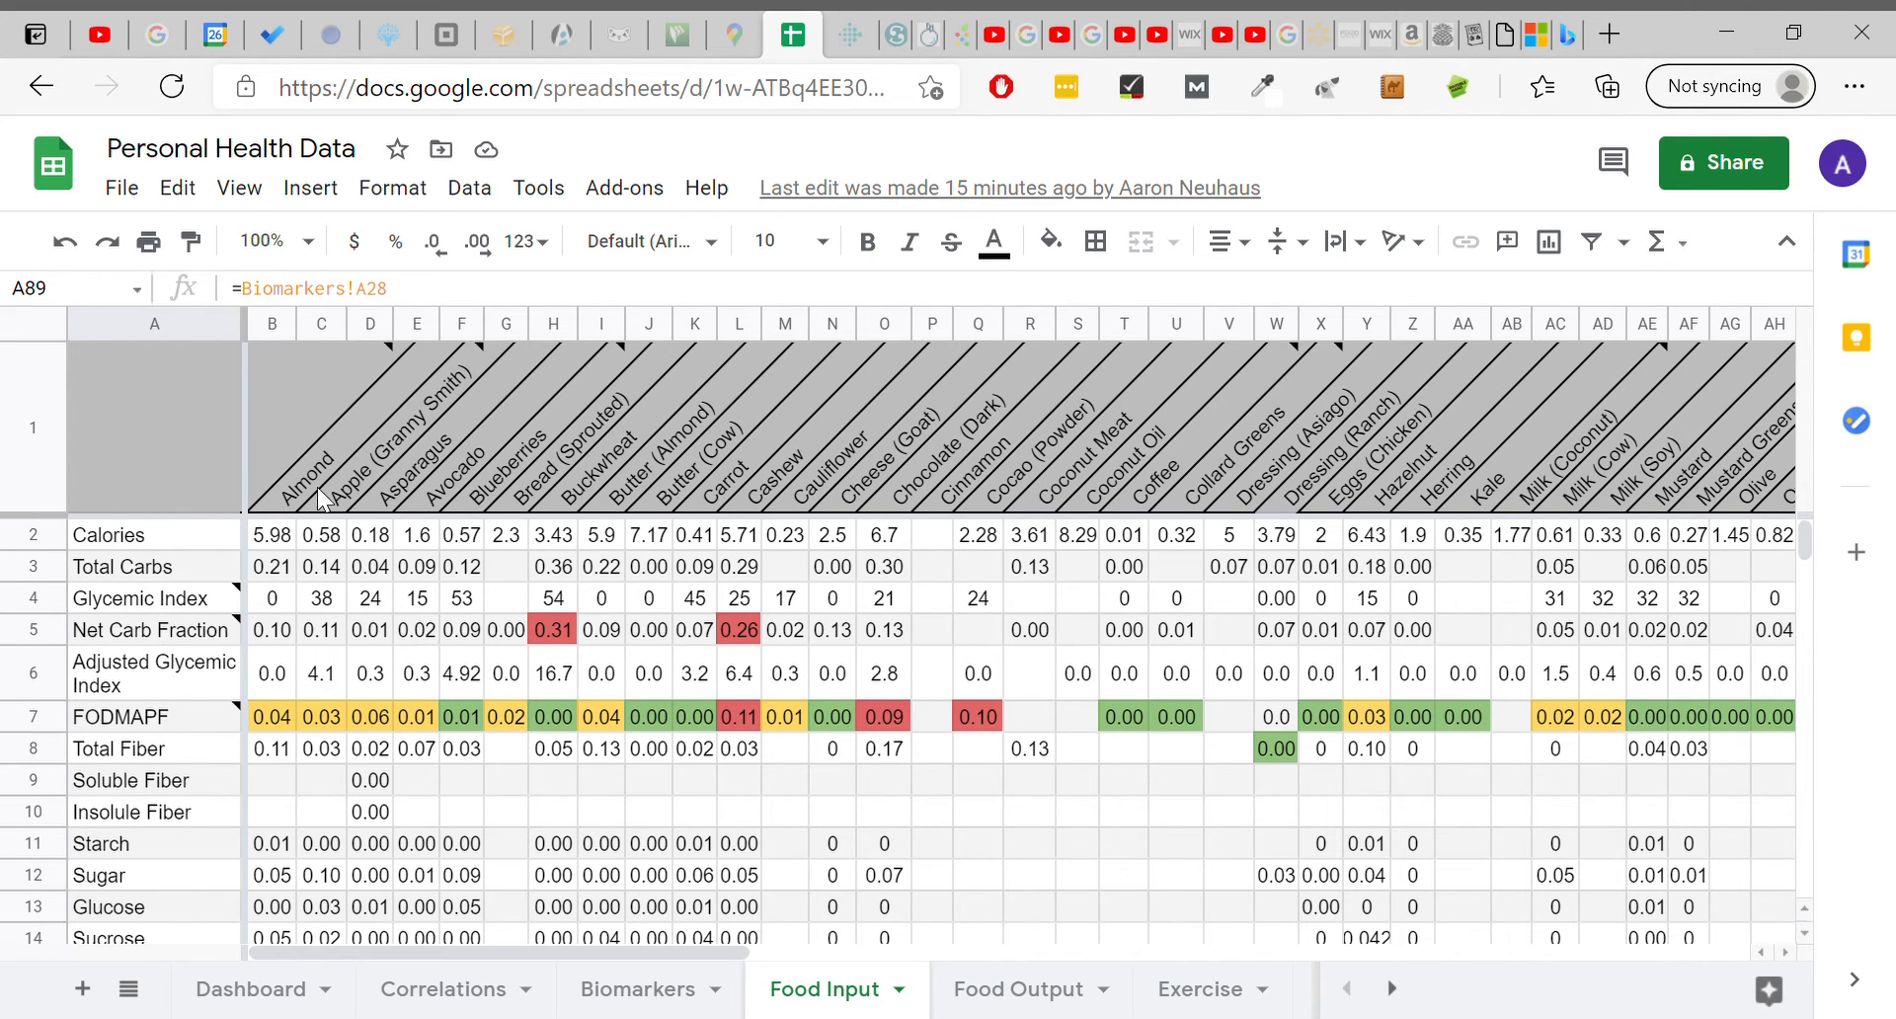
mouse_move(565, 493)
drag(489, 956, 240, 983)
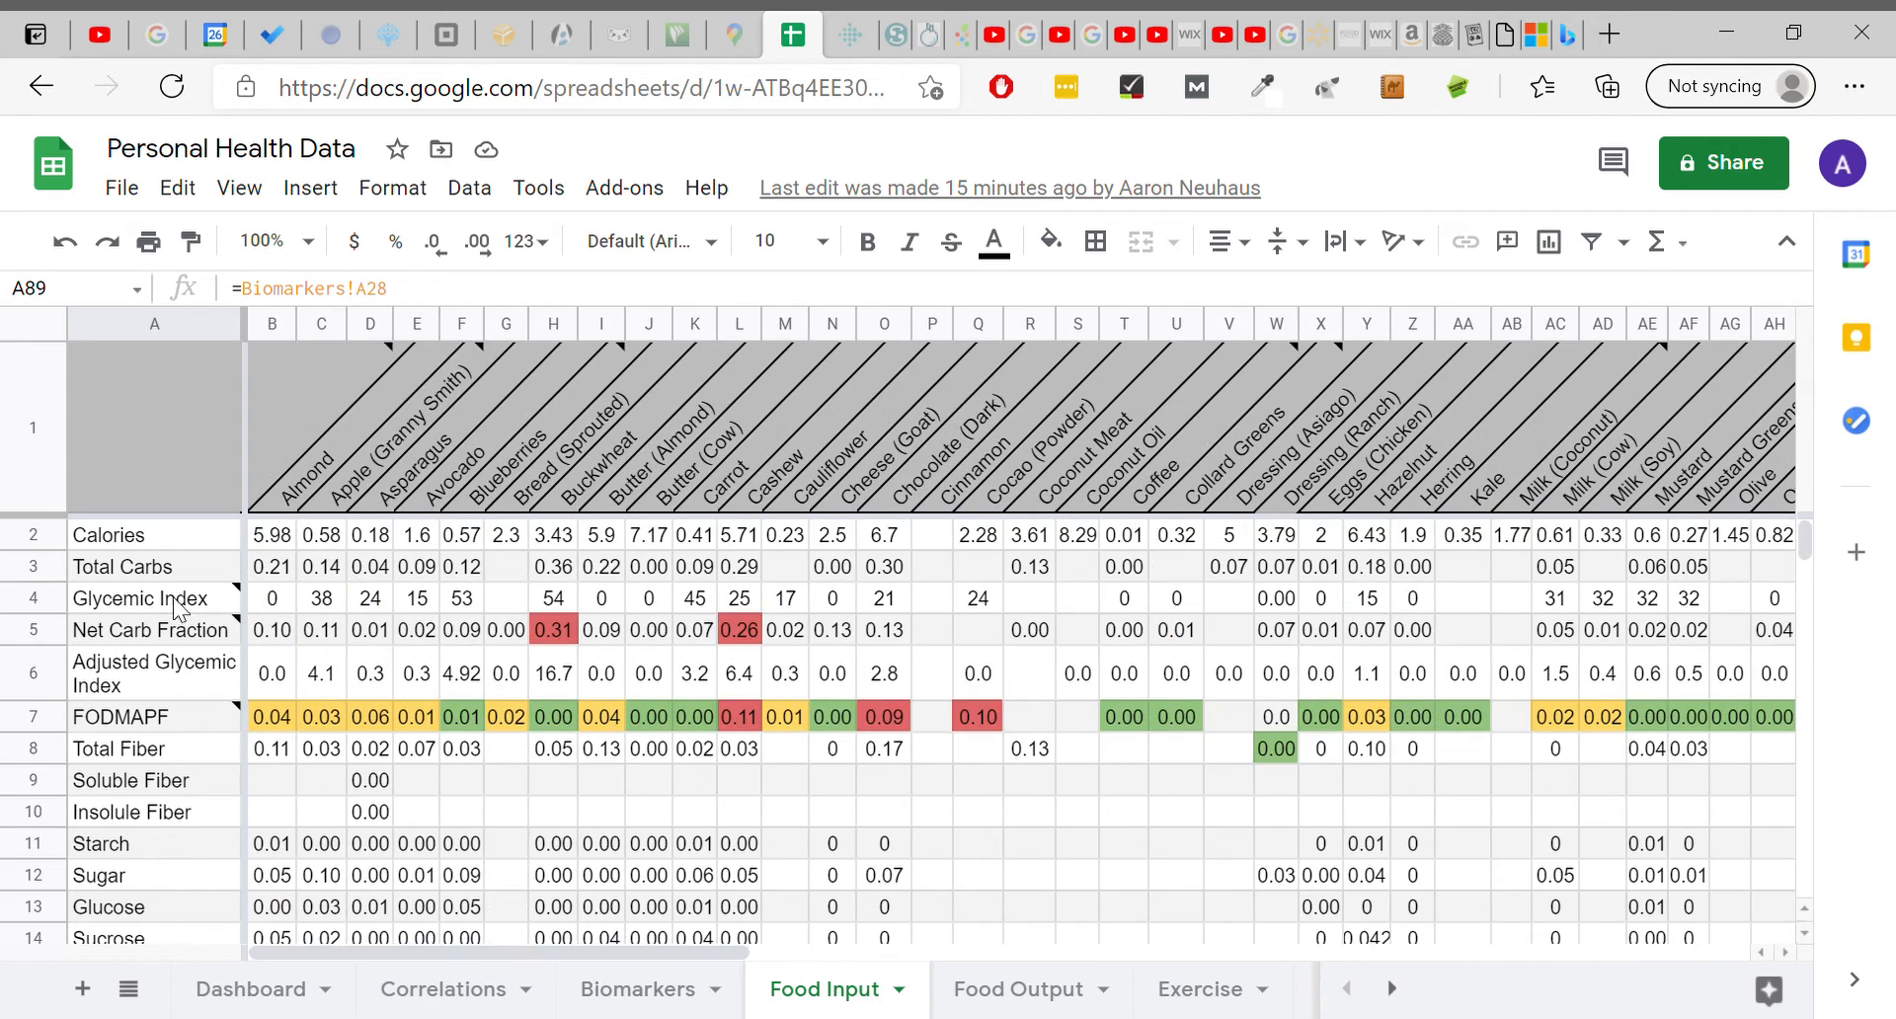
mouse_move(150, 630)
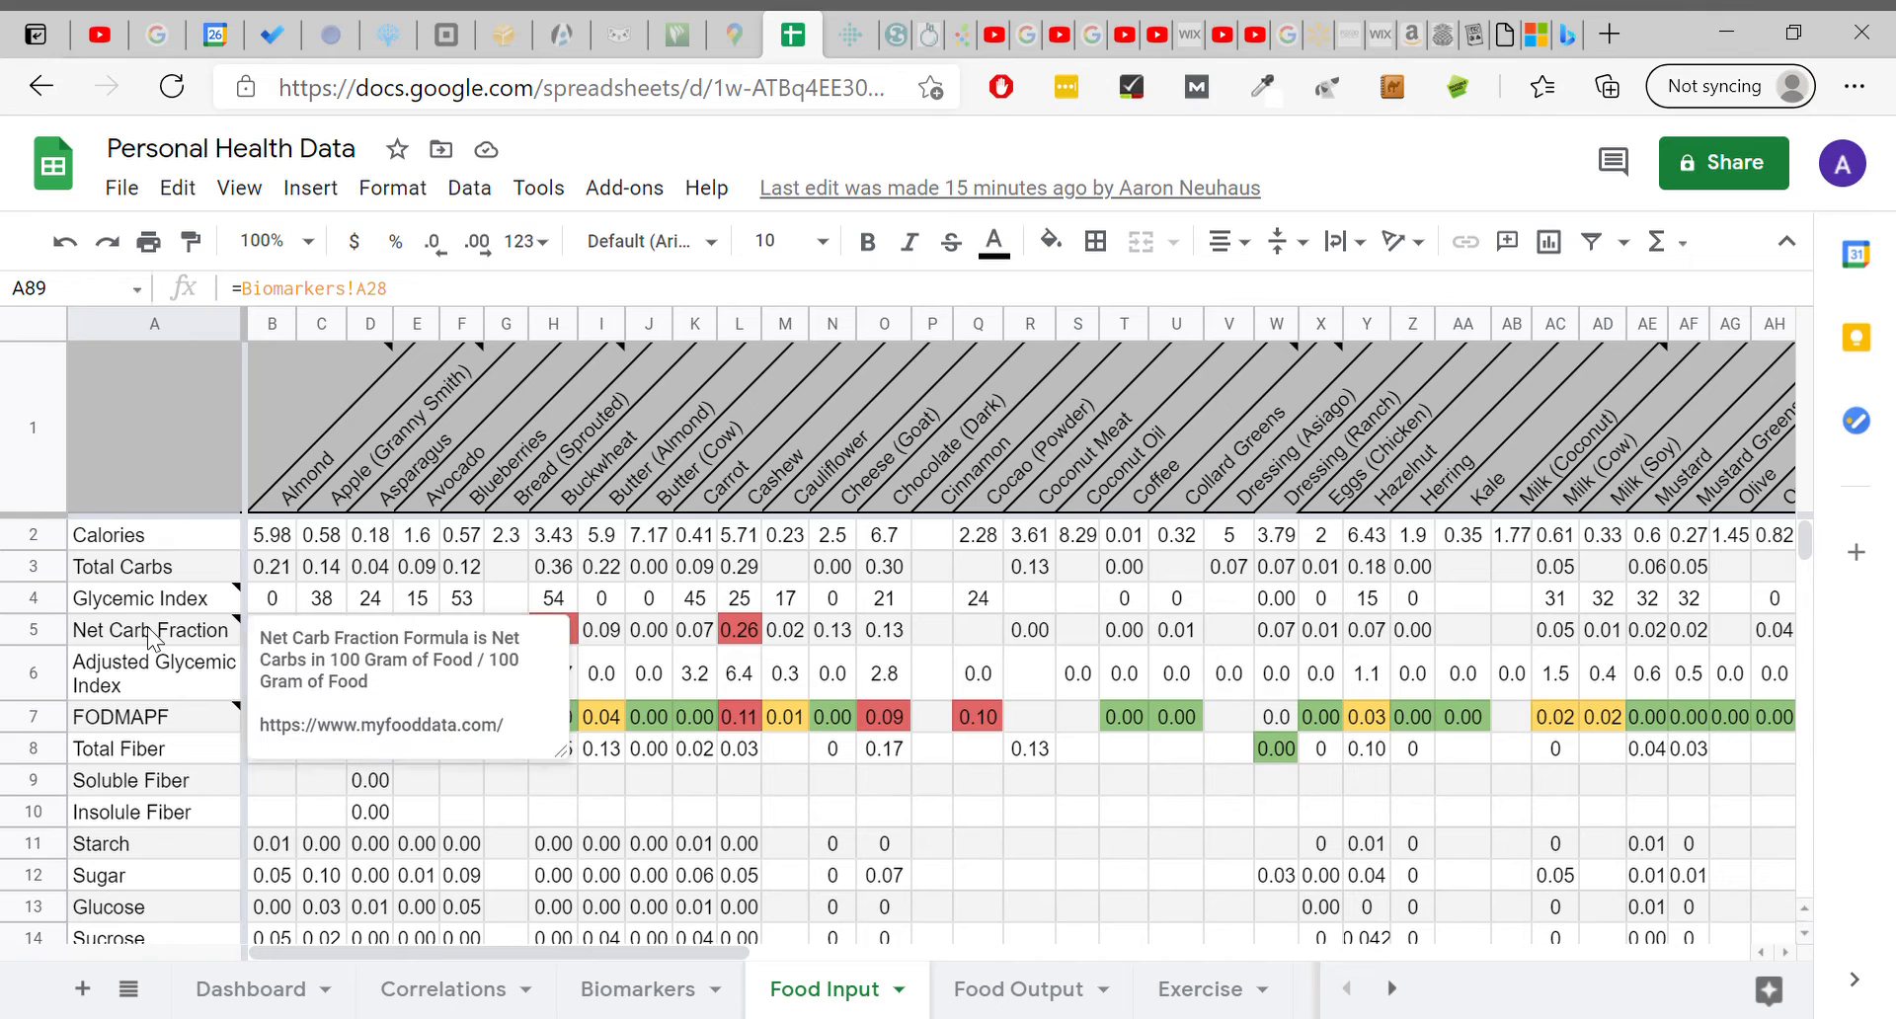
click(541, 815)
mouse_move(240, 614)
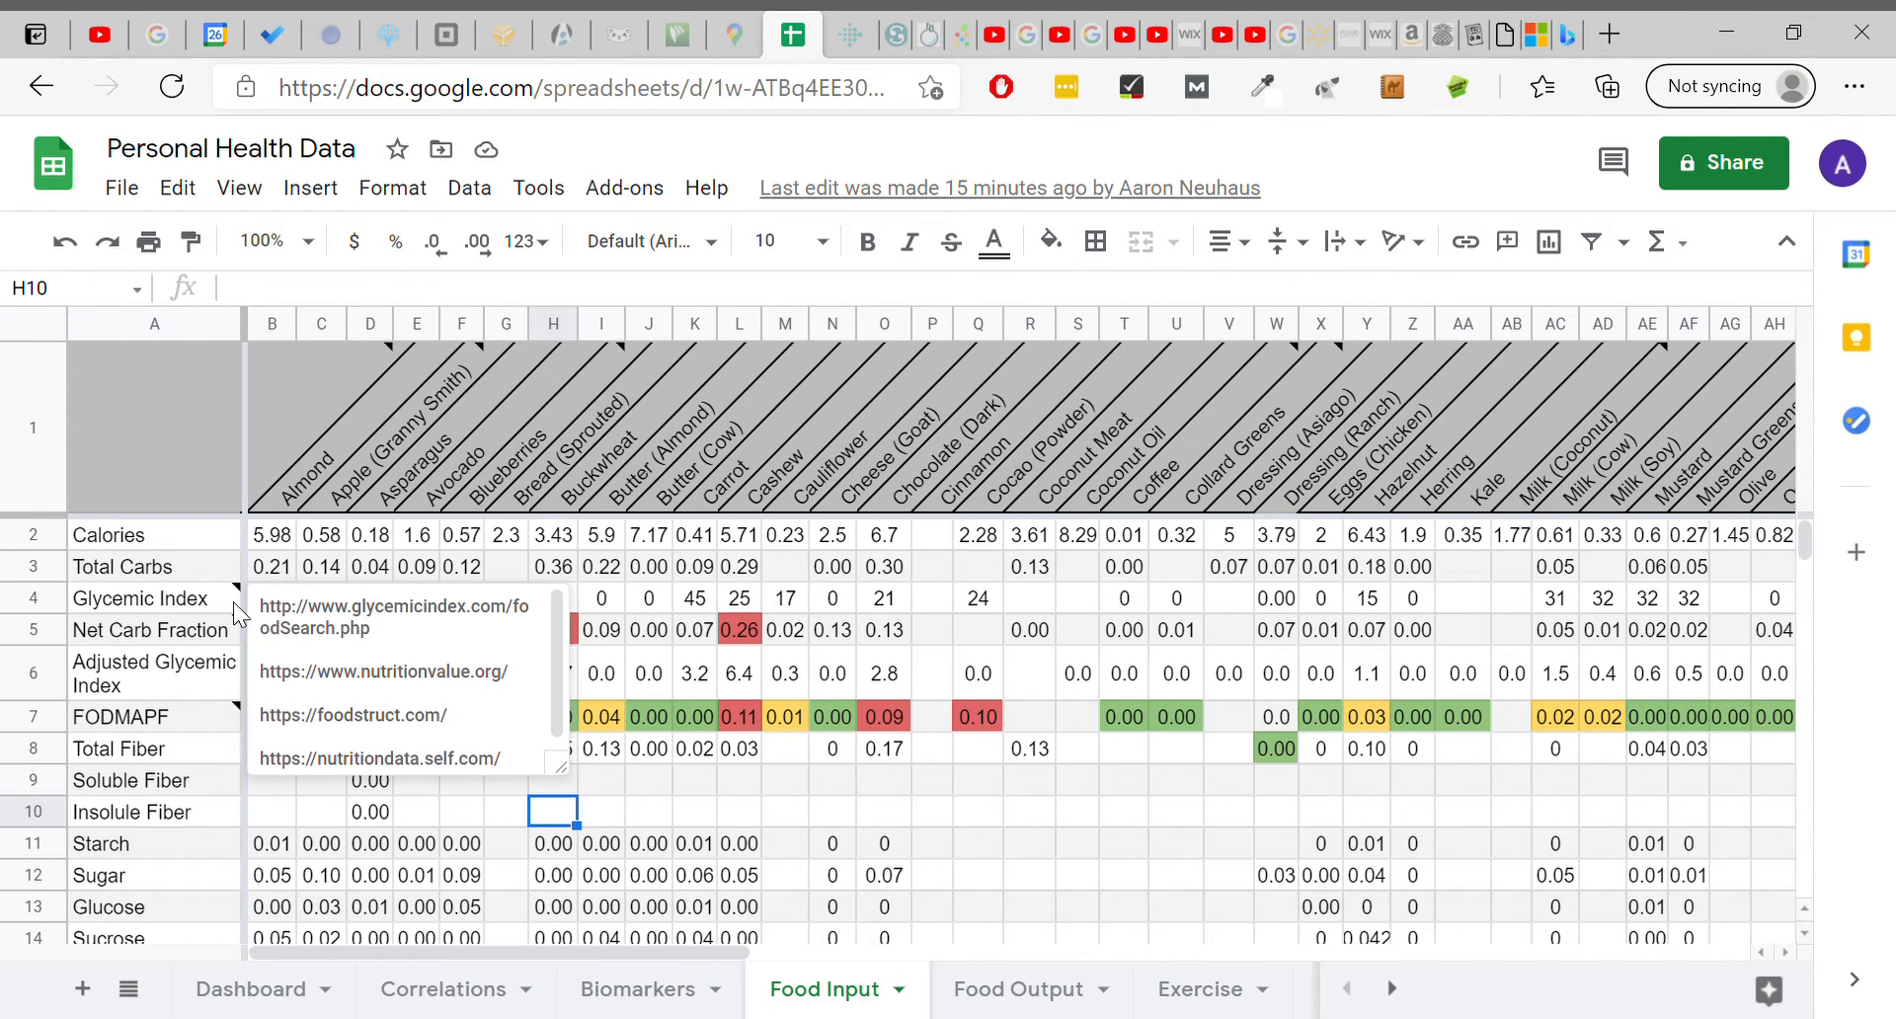
click(732, 788)
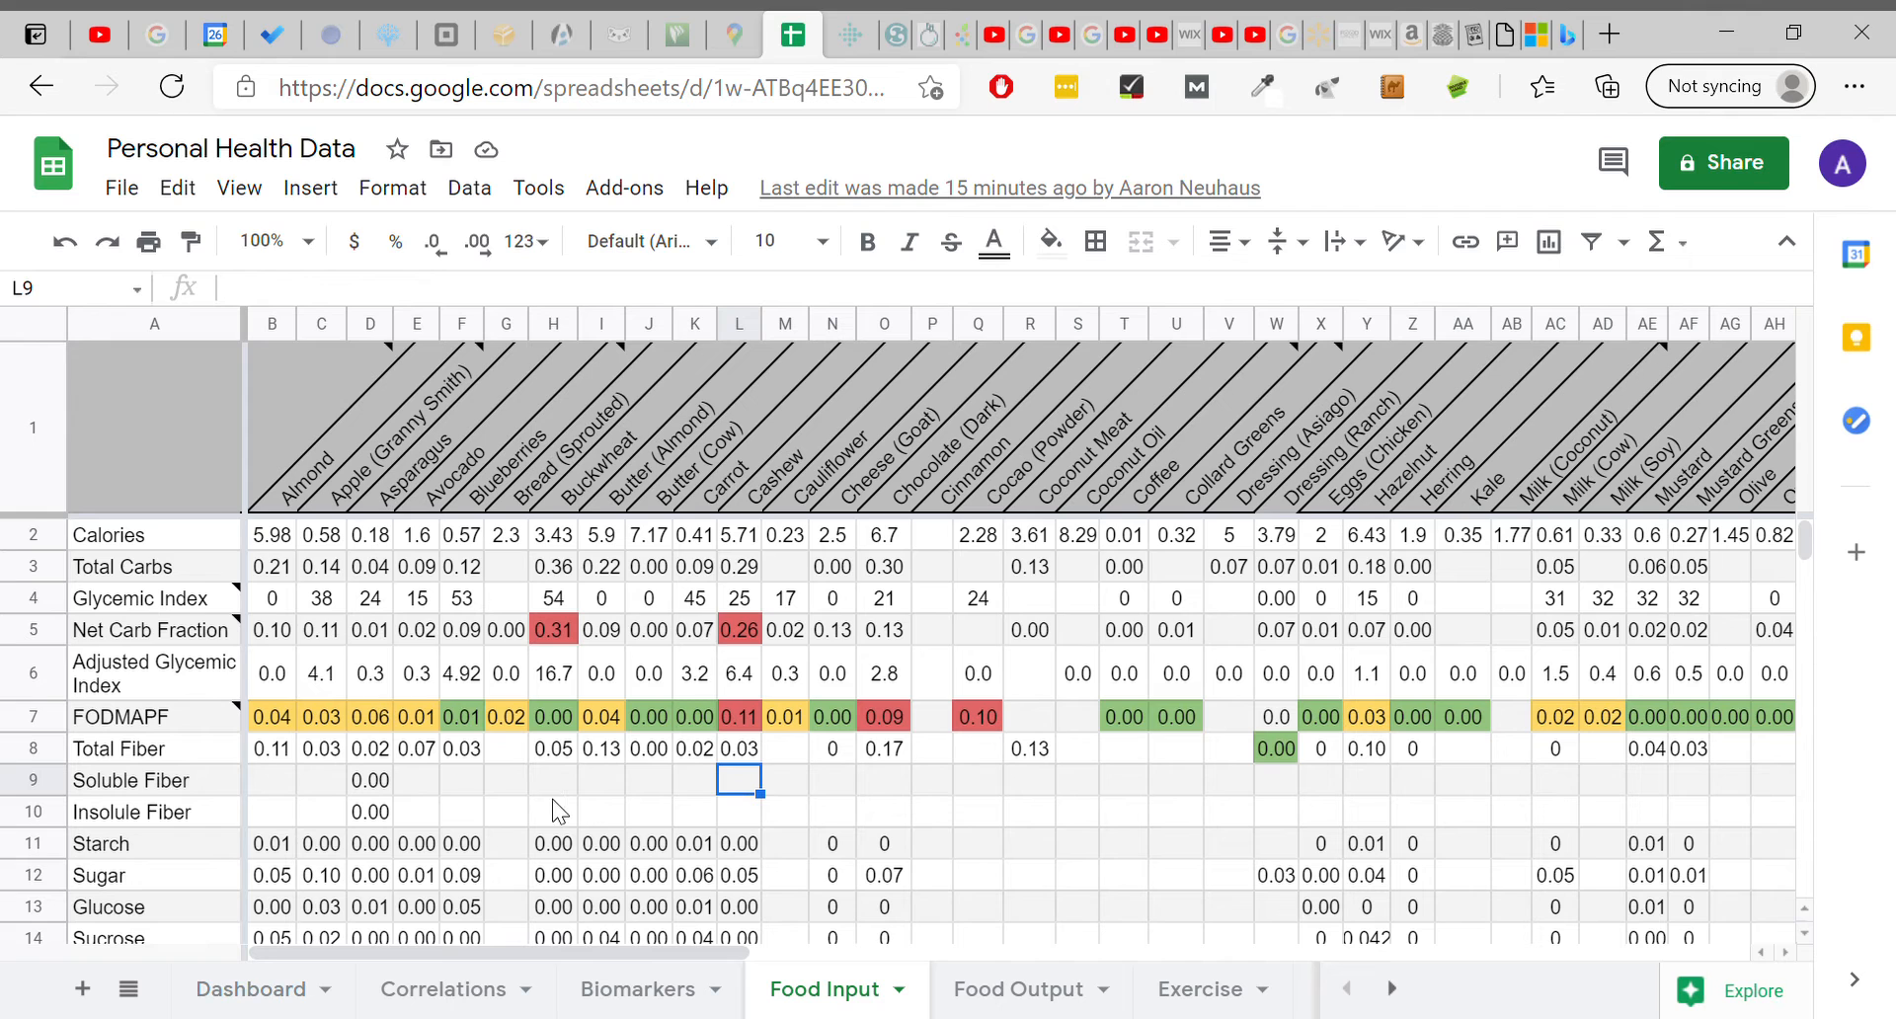
Look through the nutrient rows of the Food Input sheet, from calories down to the vitamins and minerals.
scroll(524, 832, down, 5)
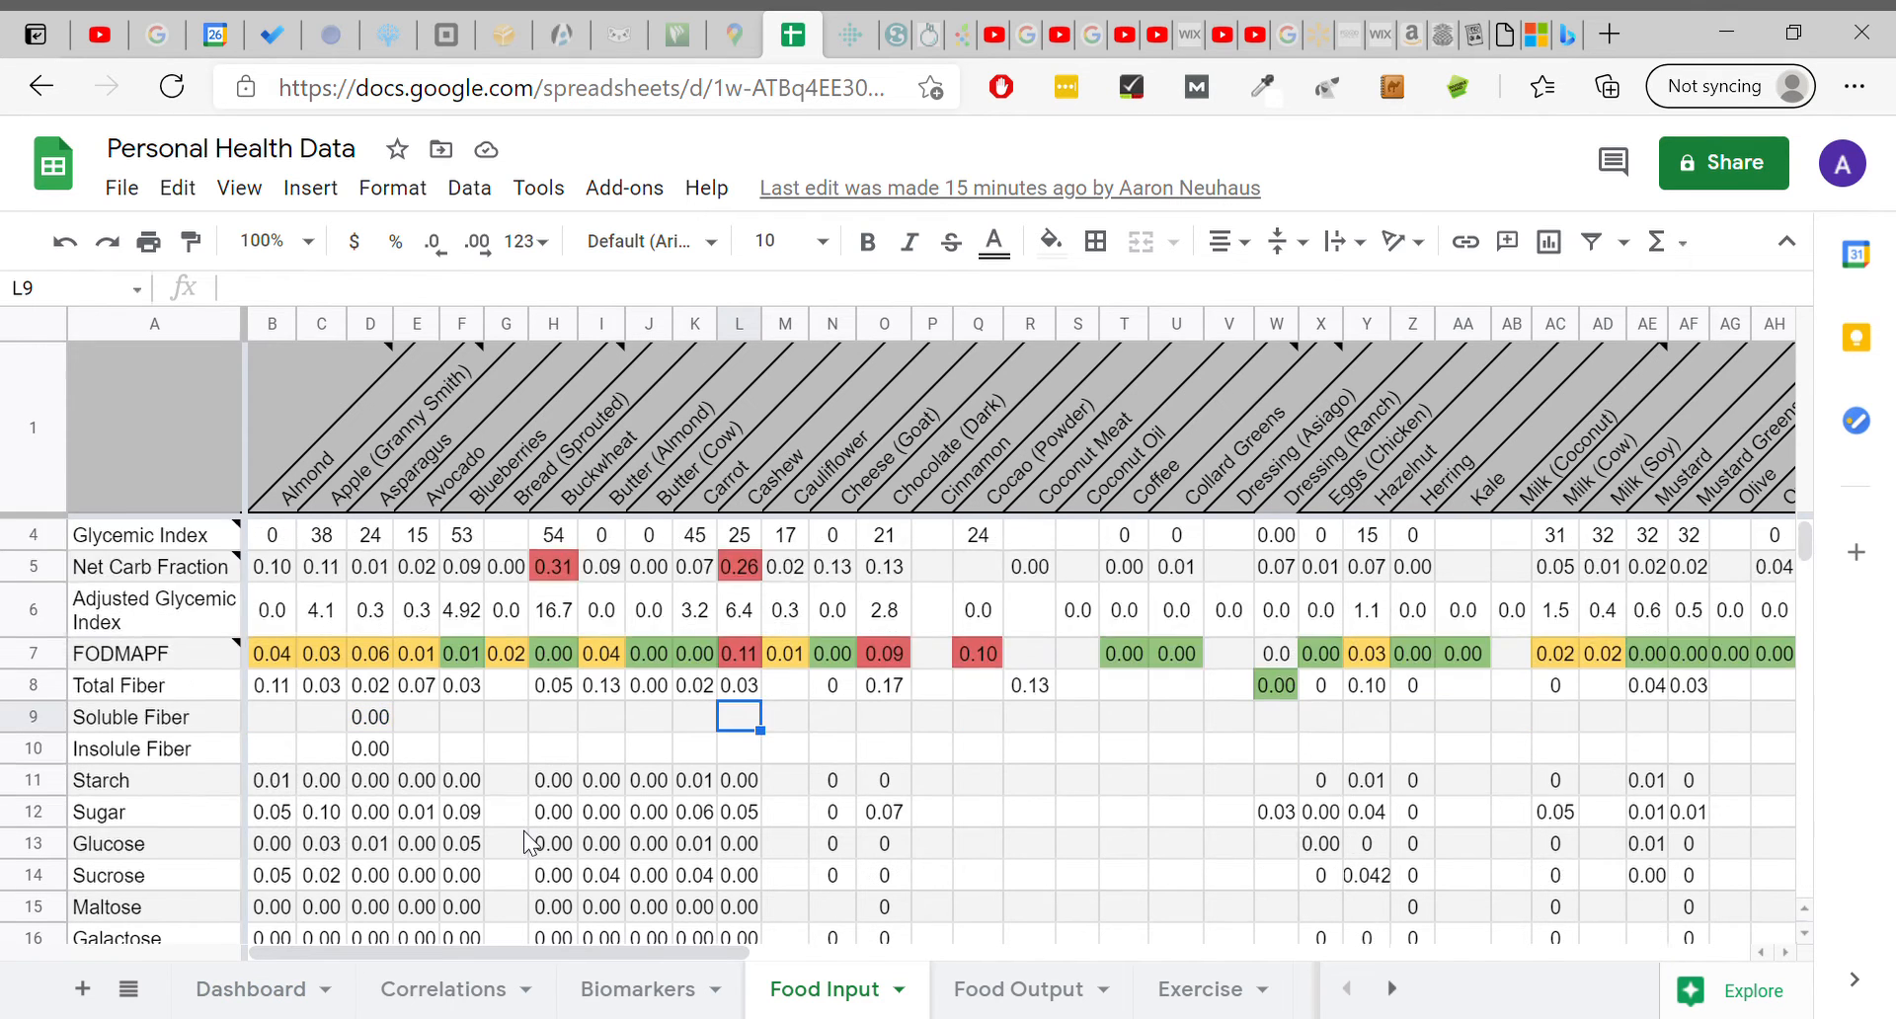
scroll(523, 831, down, 6)
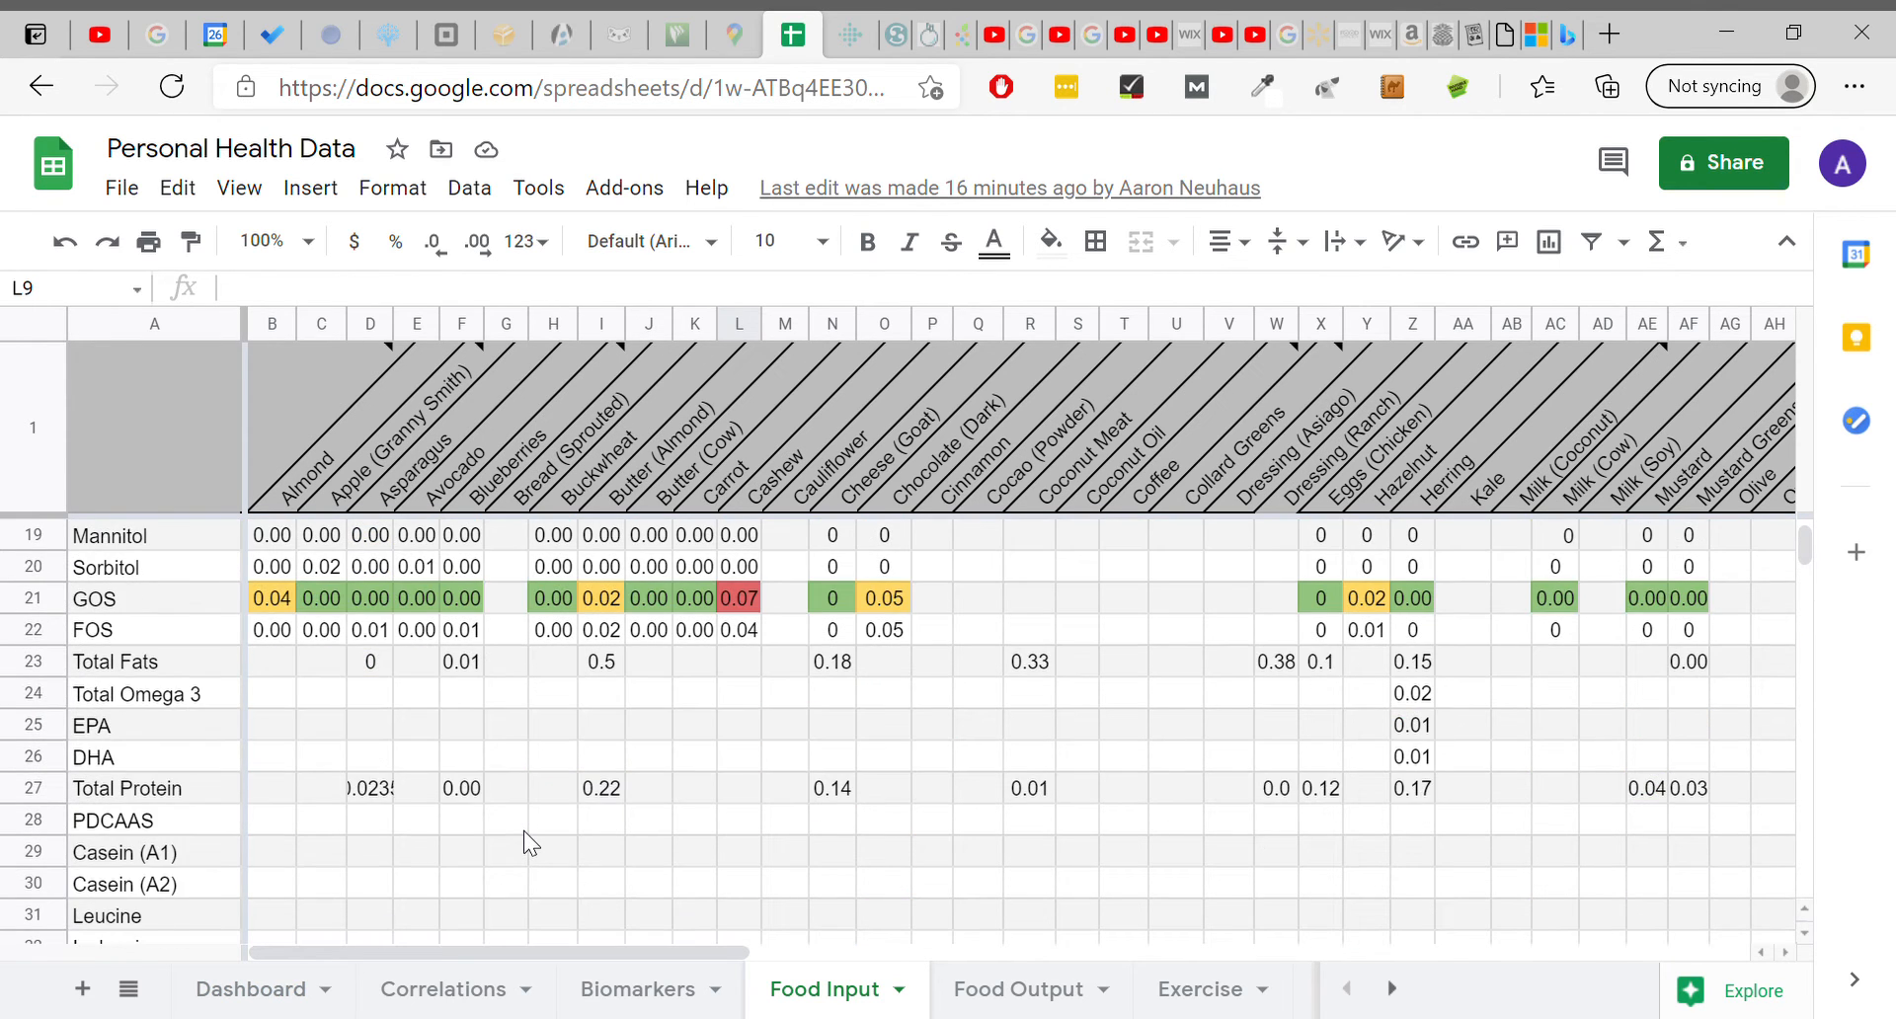
scroll(524, 832, down, 2)
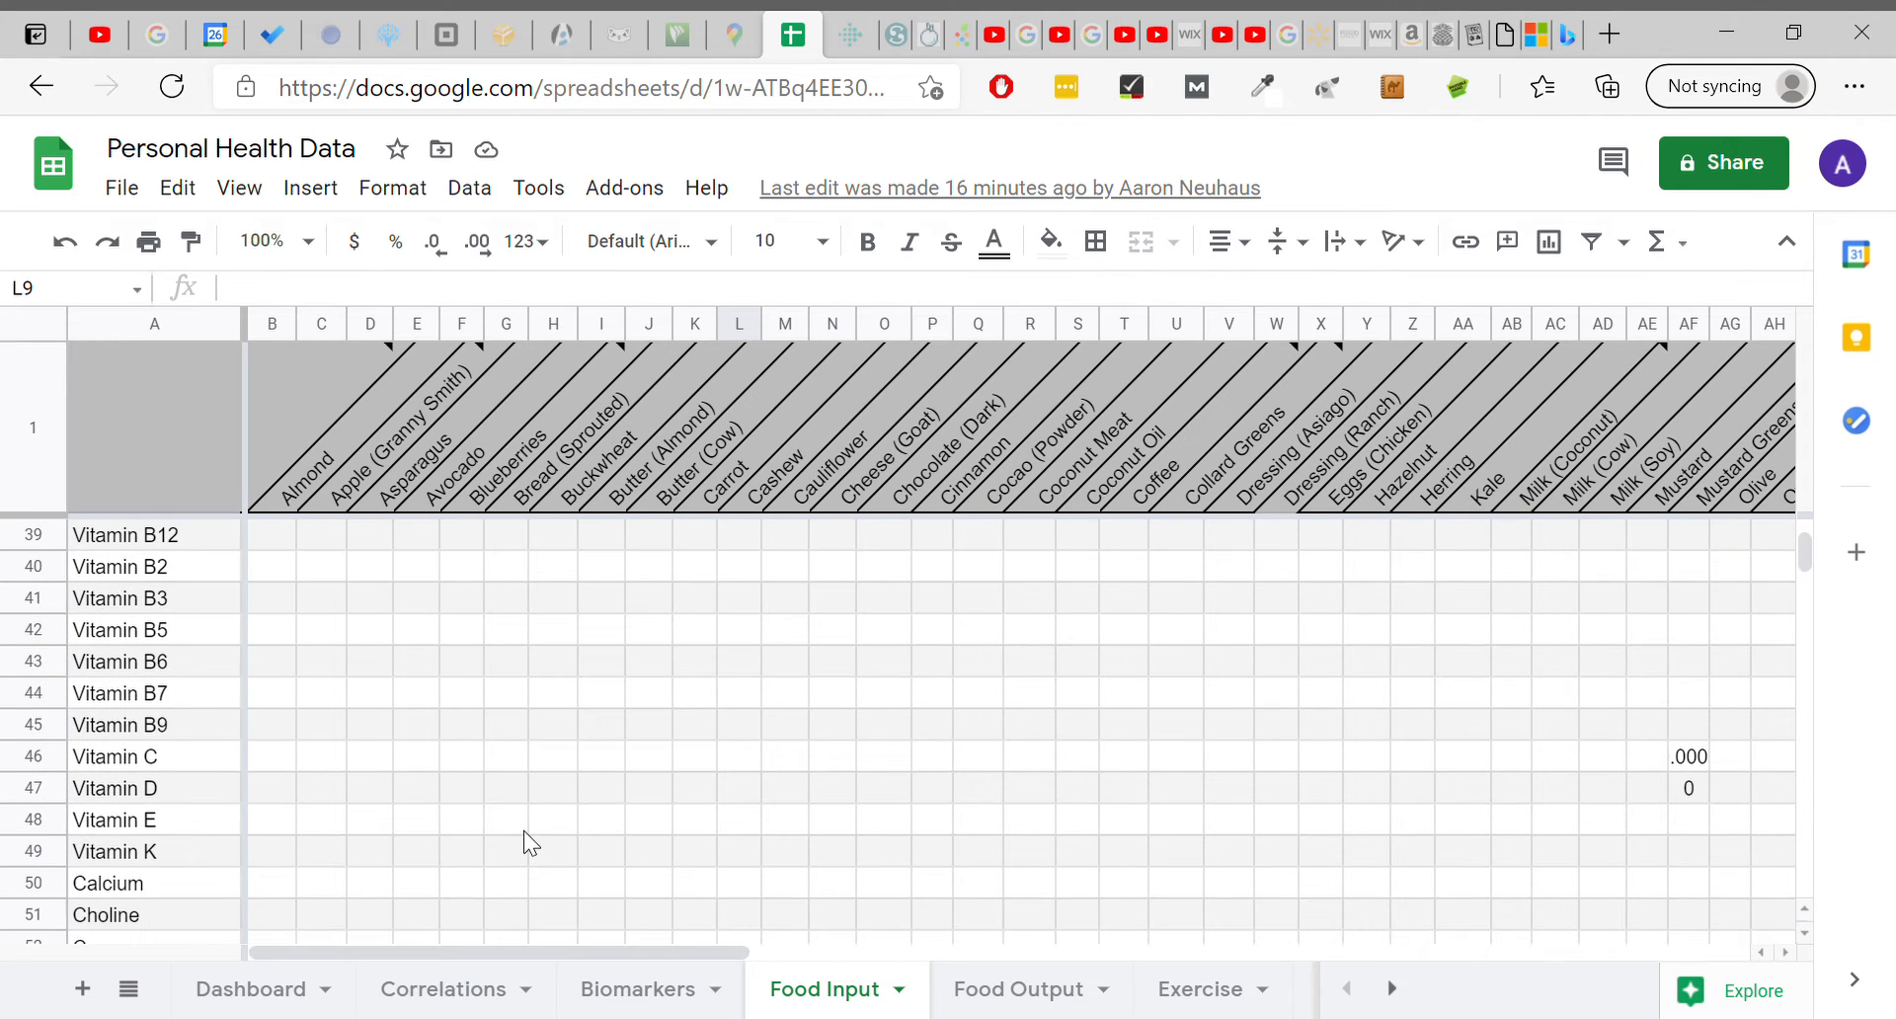
scroll(523, 832, up, 12)
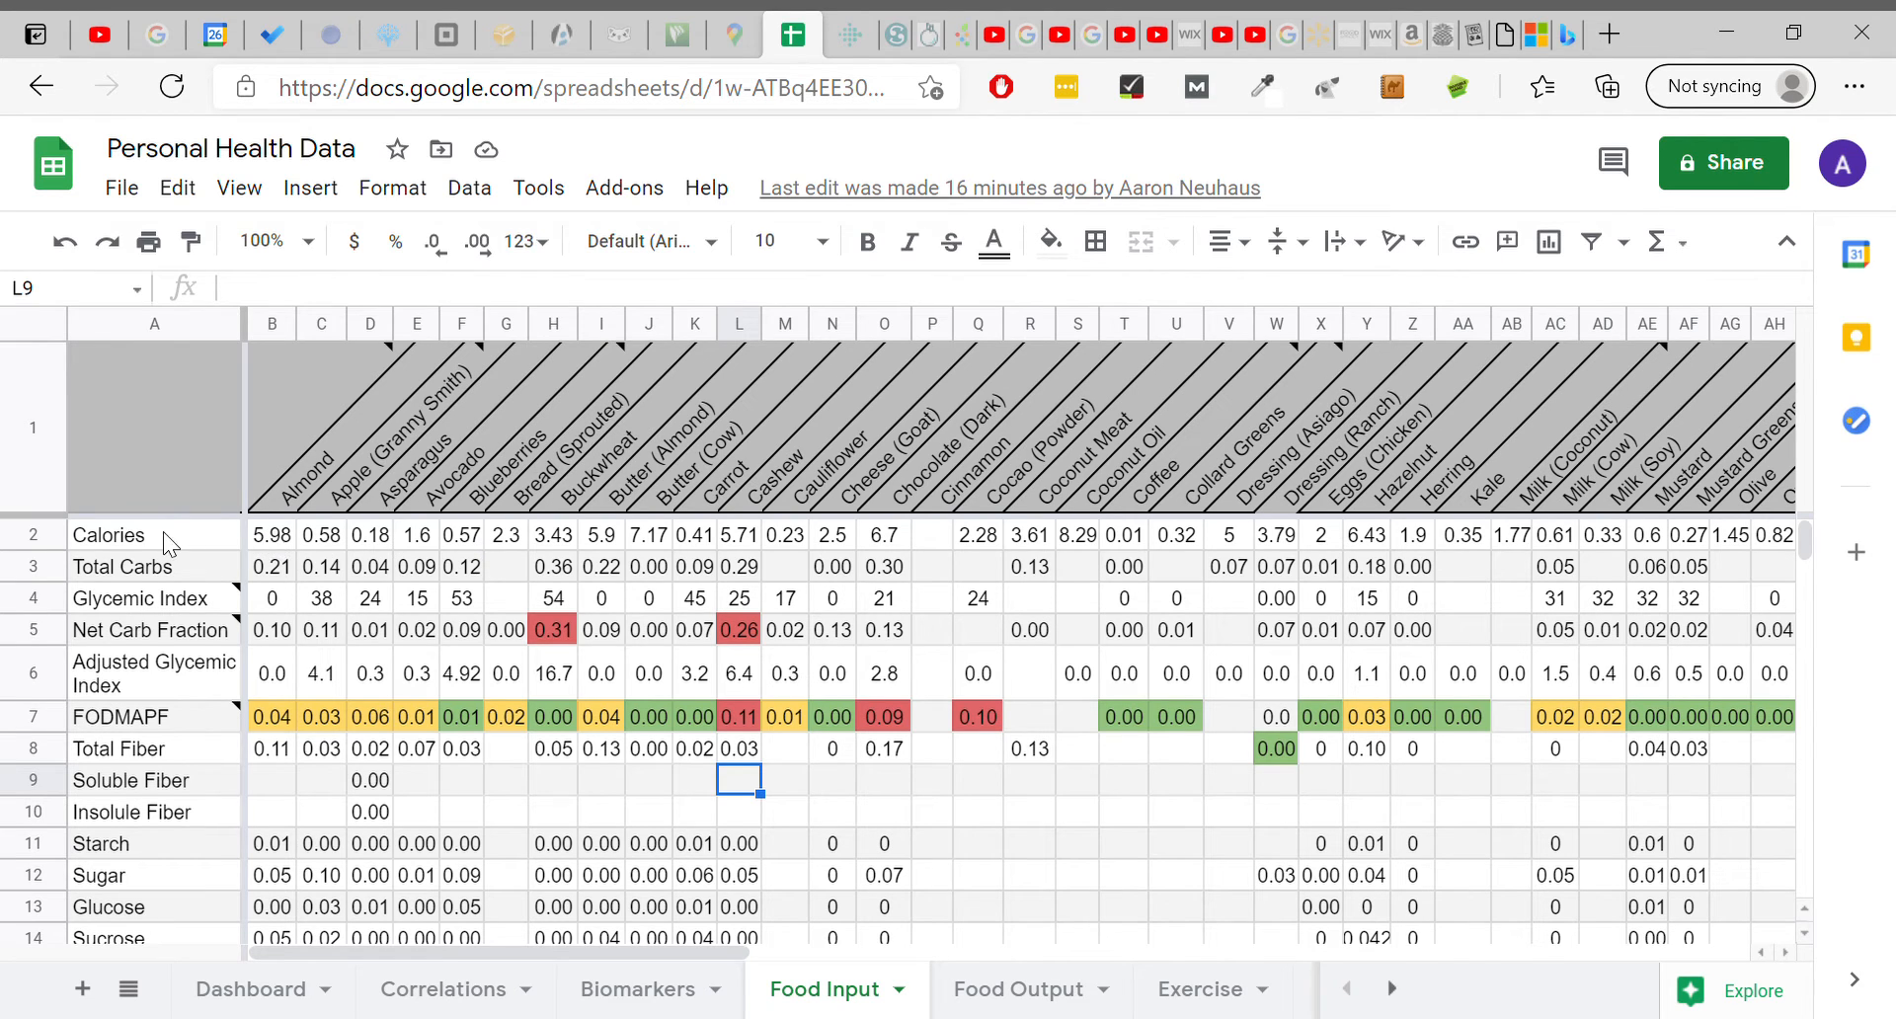
Inspect the calories-per-gram formula for Almond in cell B2, and leave the cell without changing it.
double_click(273, 546)
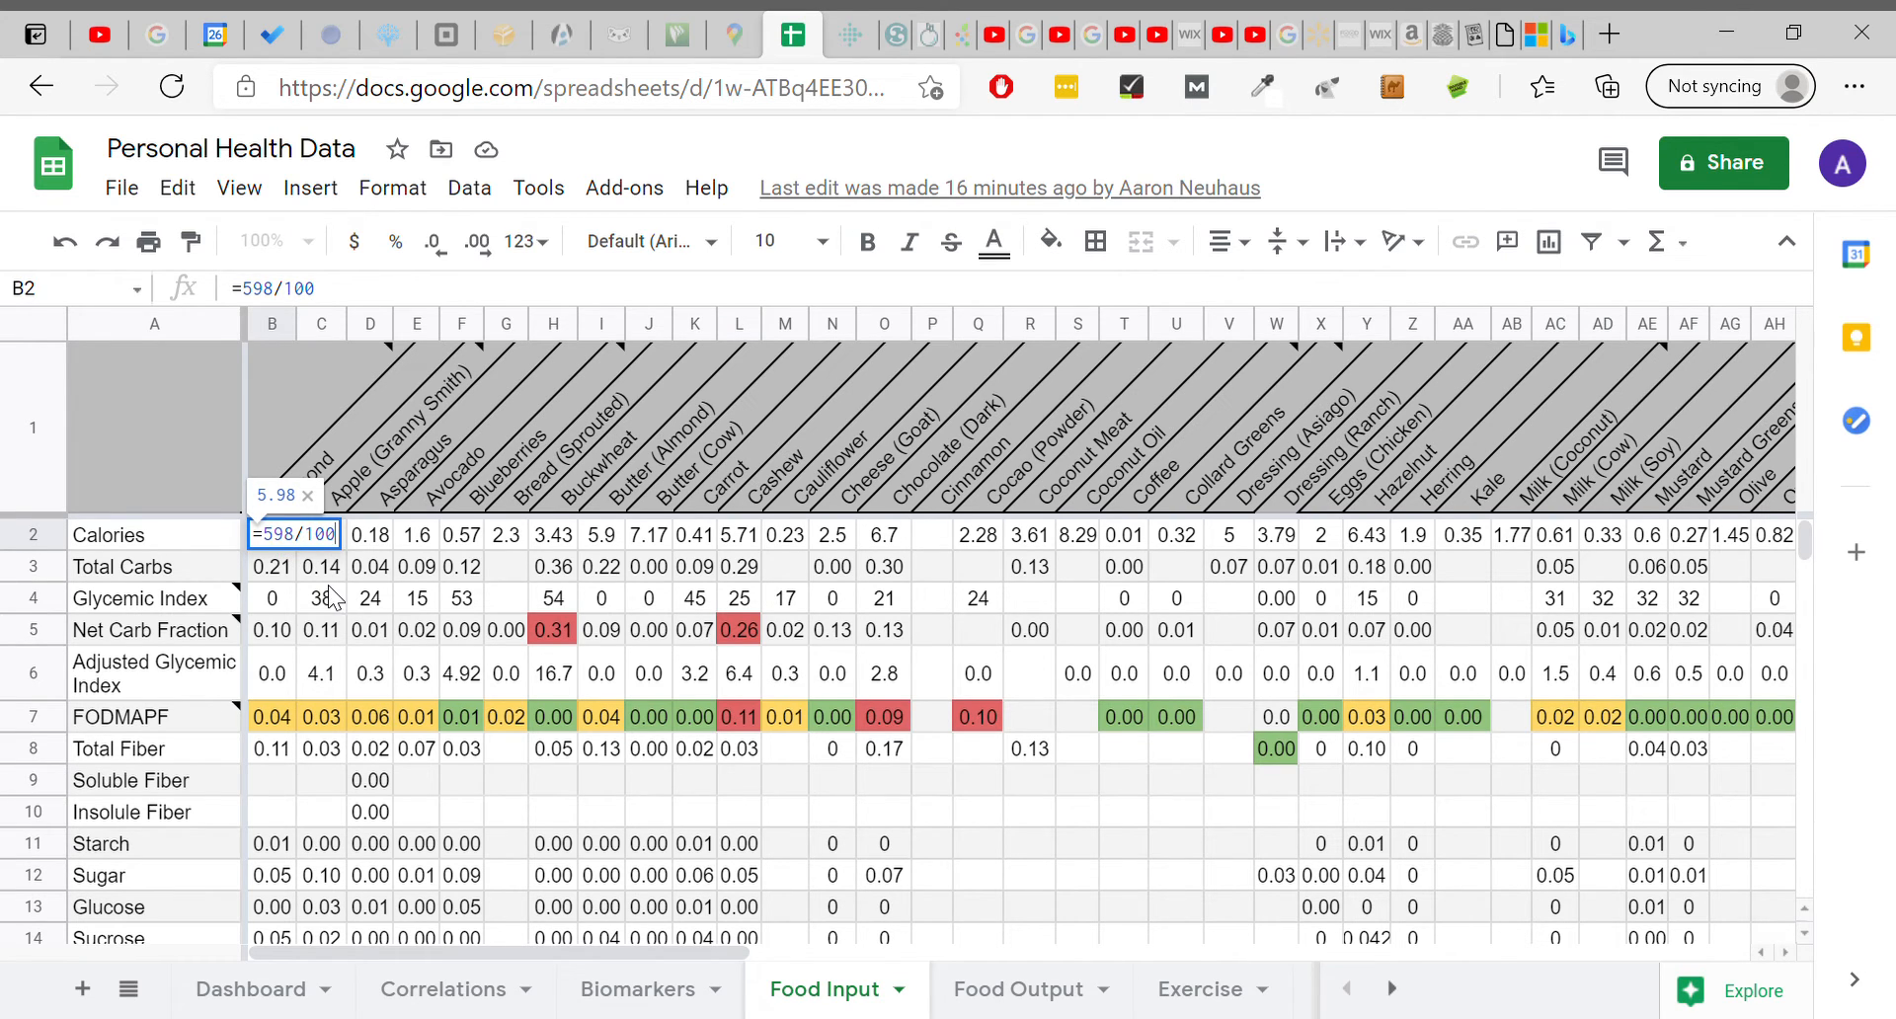
drag(368, 296, 233, 294)
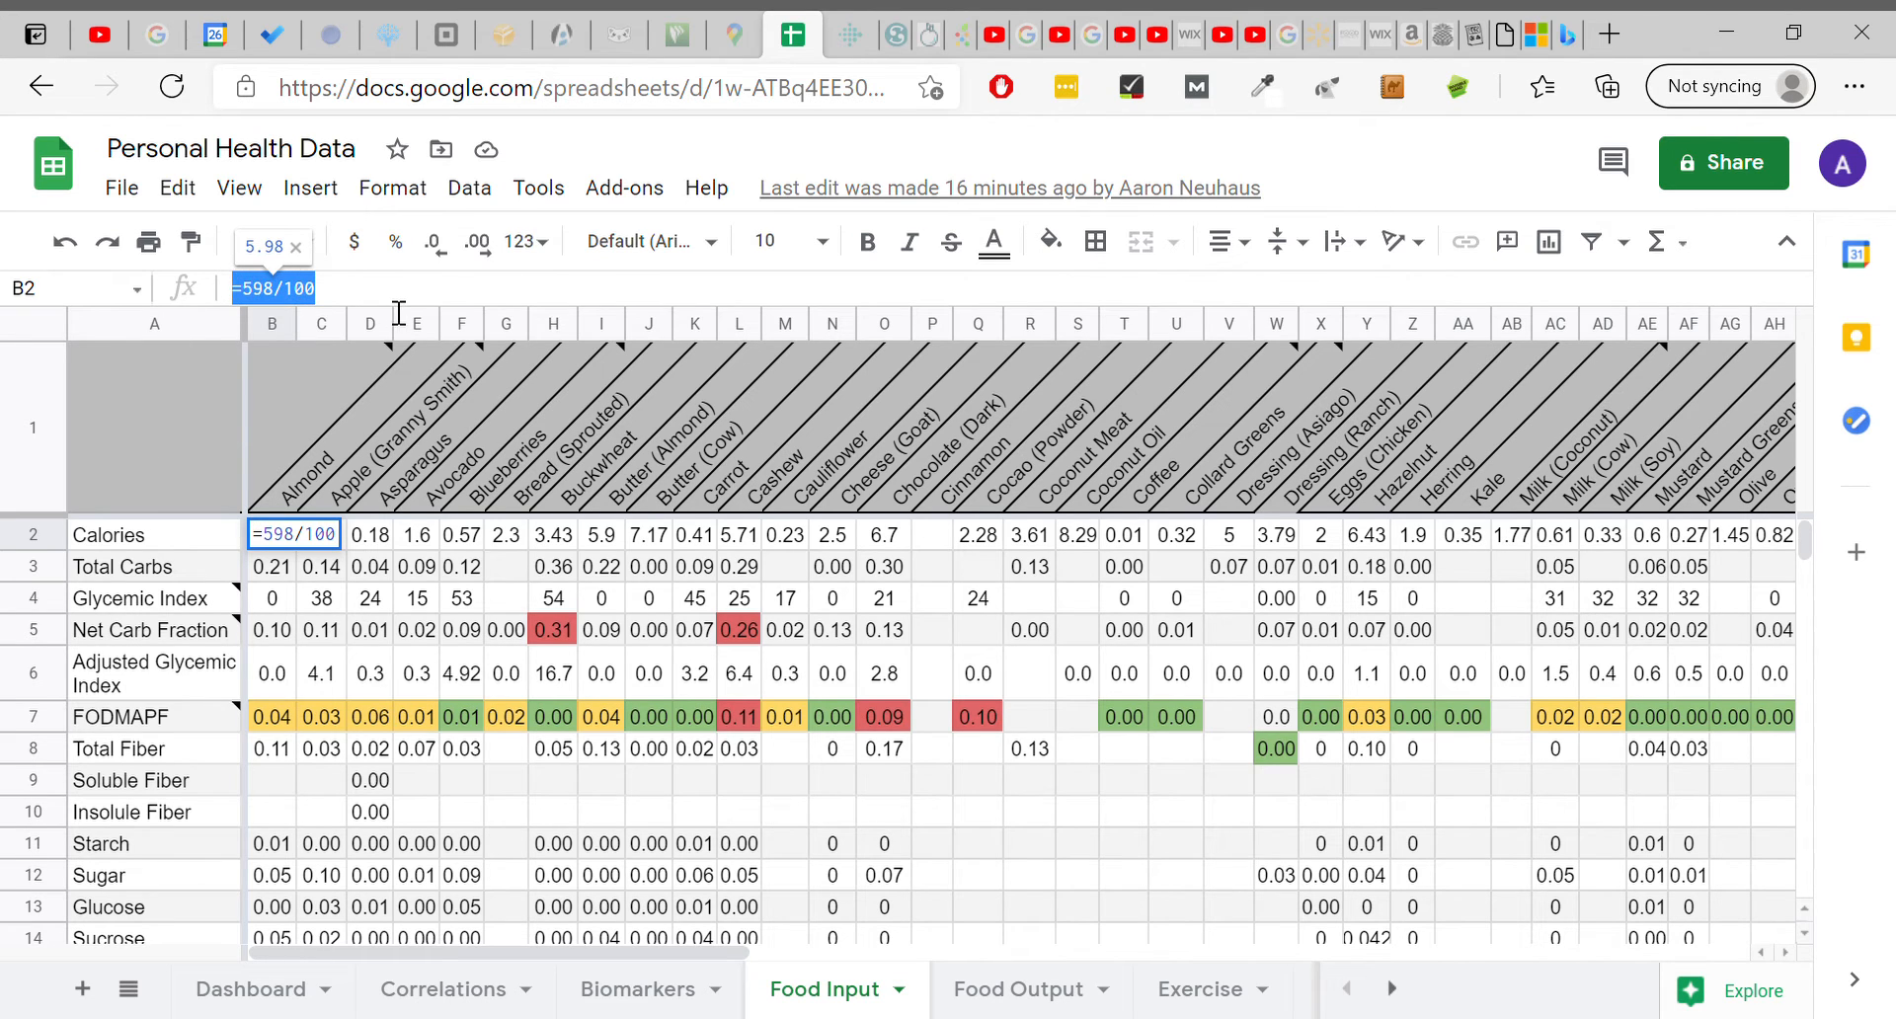
click(371, 296)
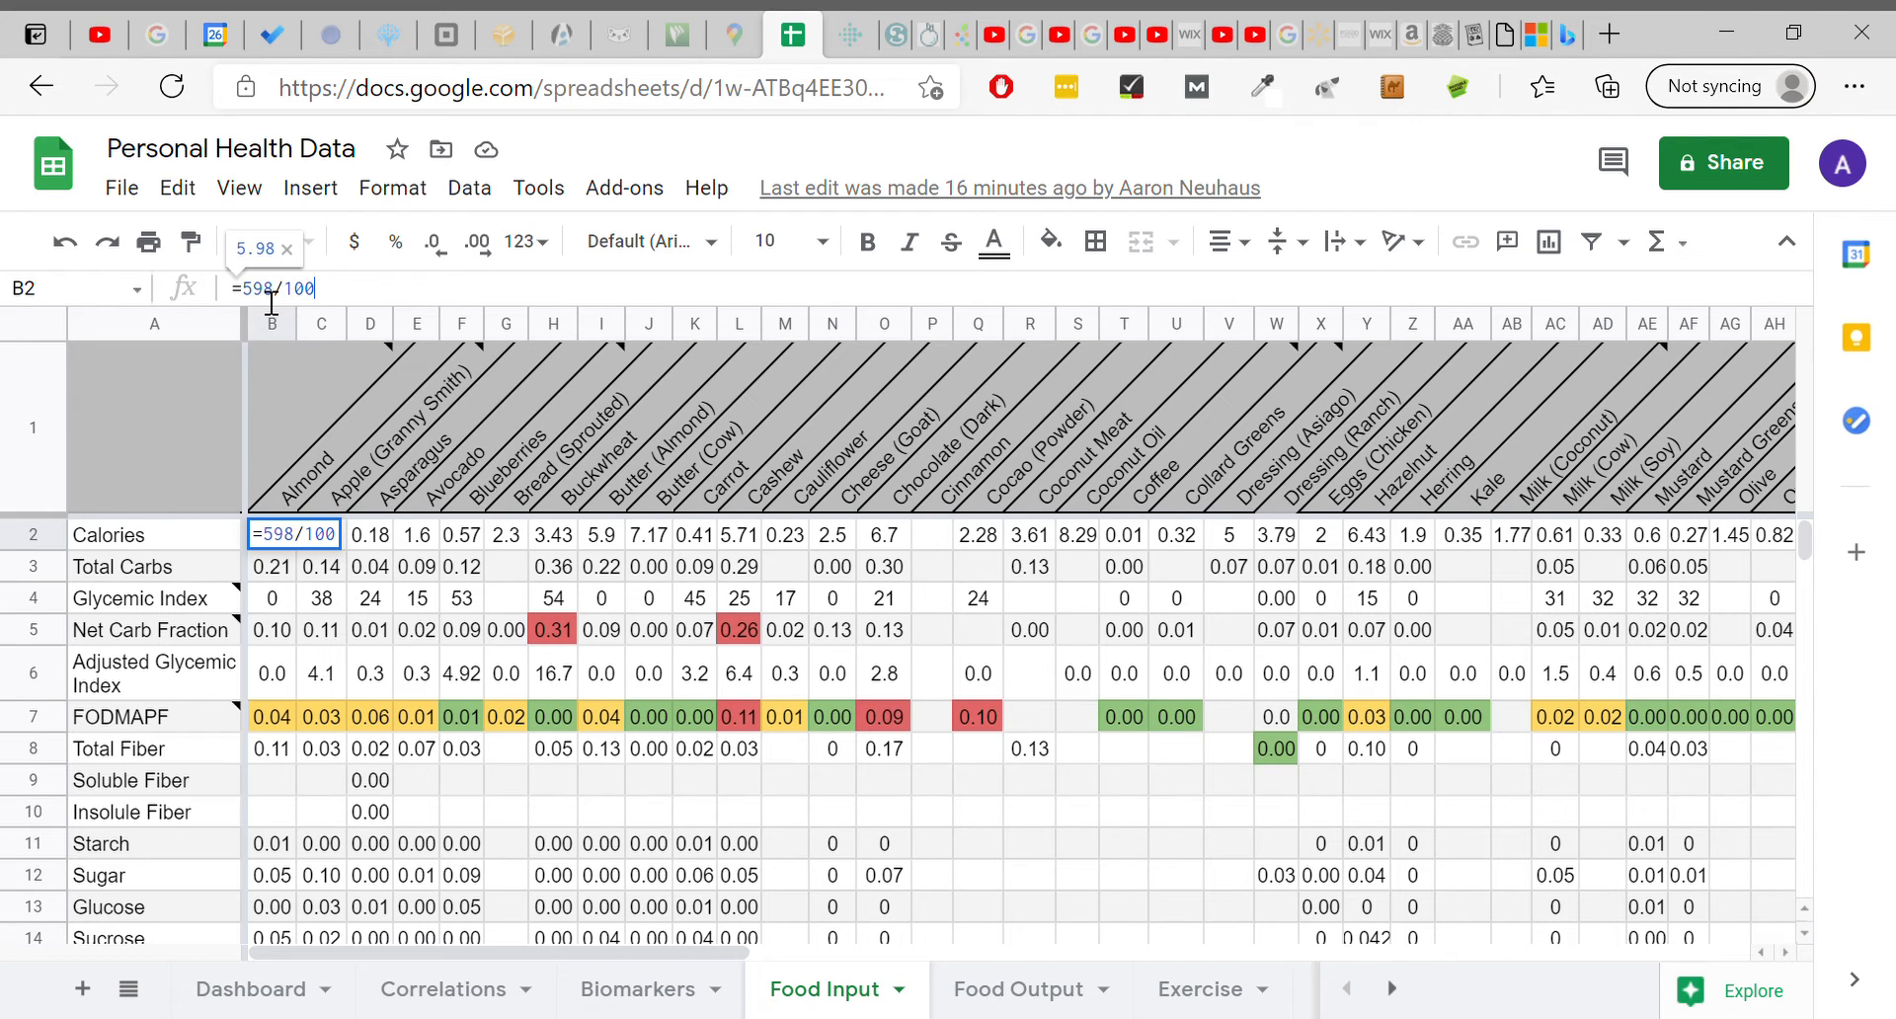
mouse_move(198, 637)
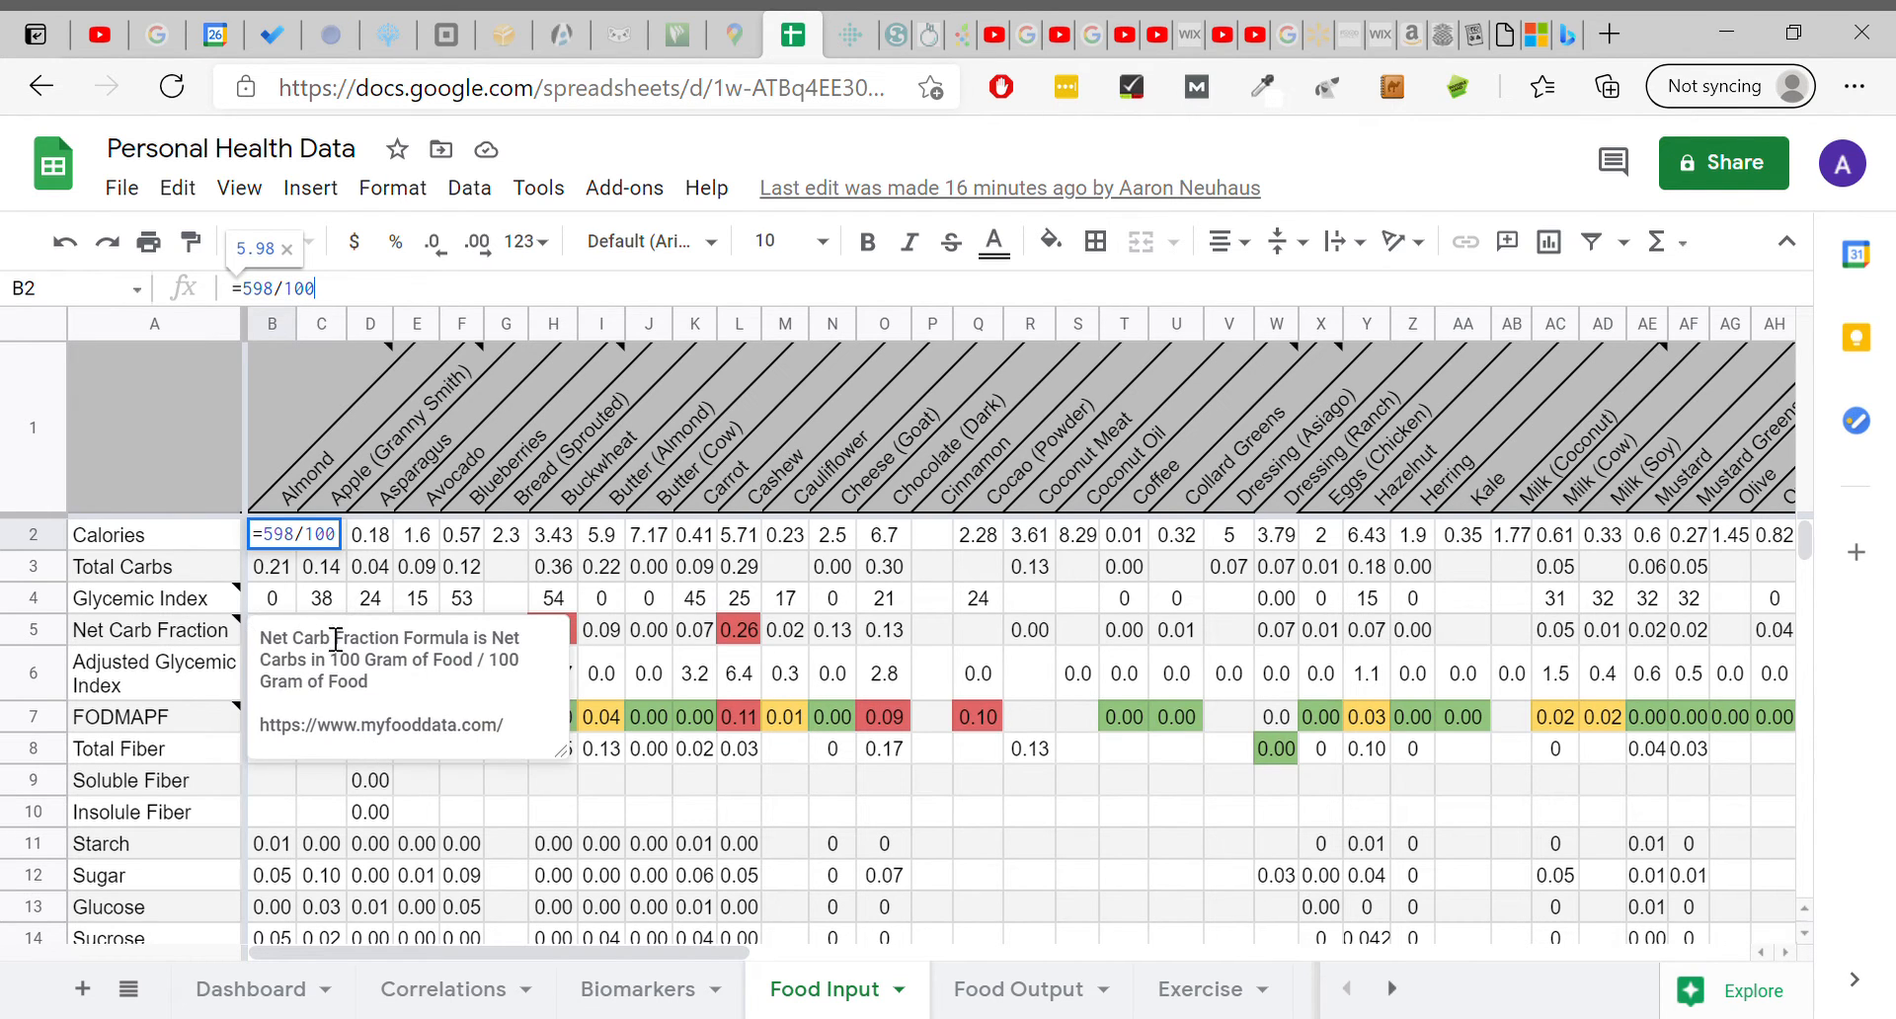
click(371, 600)
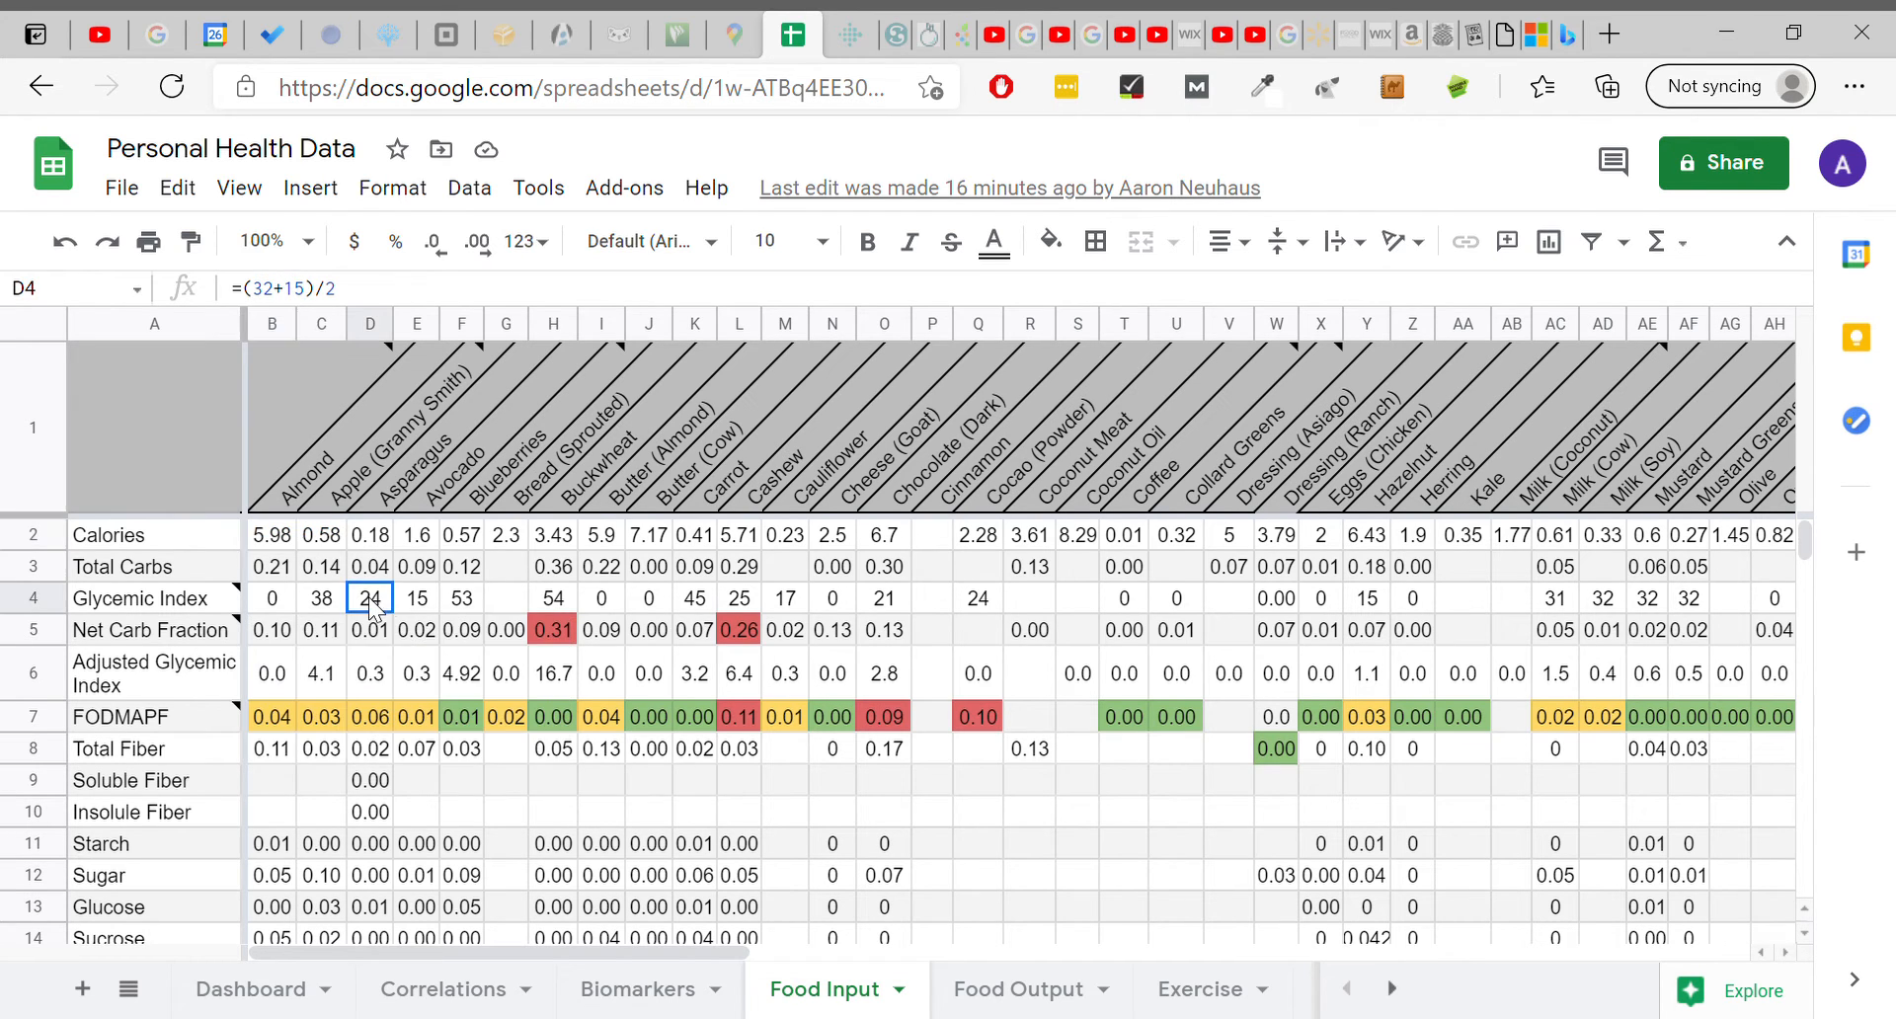
Compare the Calories formulas for Almond, Apple (Granny Smith), Asparagus, Avocado and Blueberries in B2 through F2.
click(275, 543)
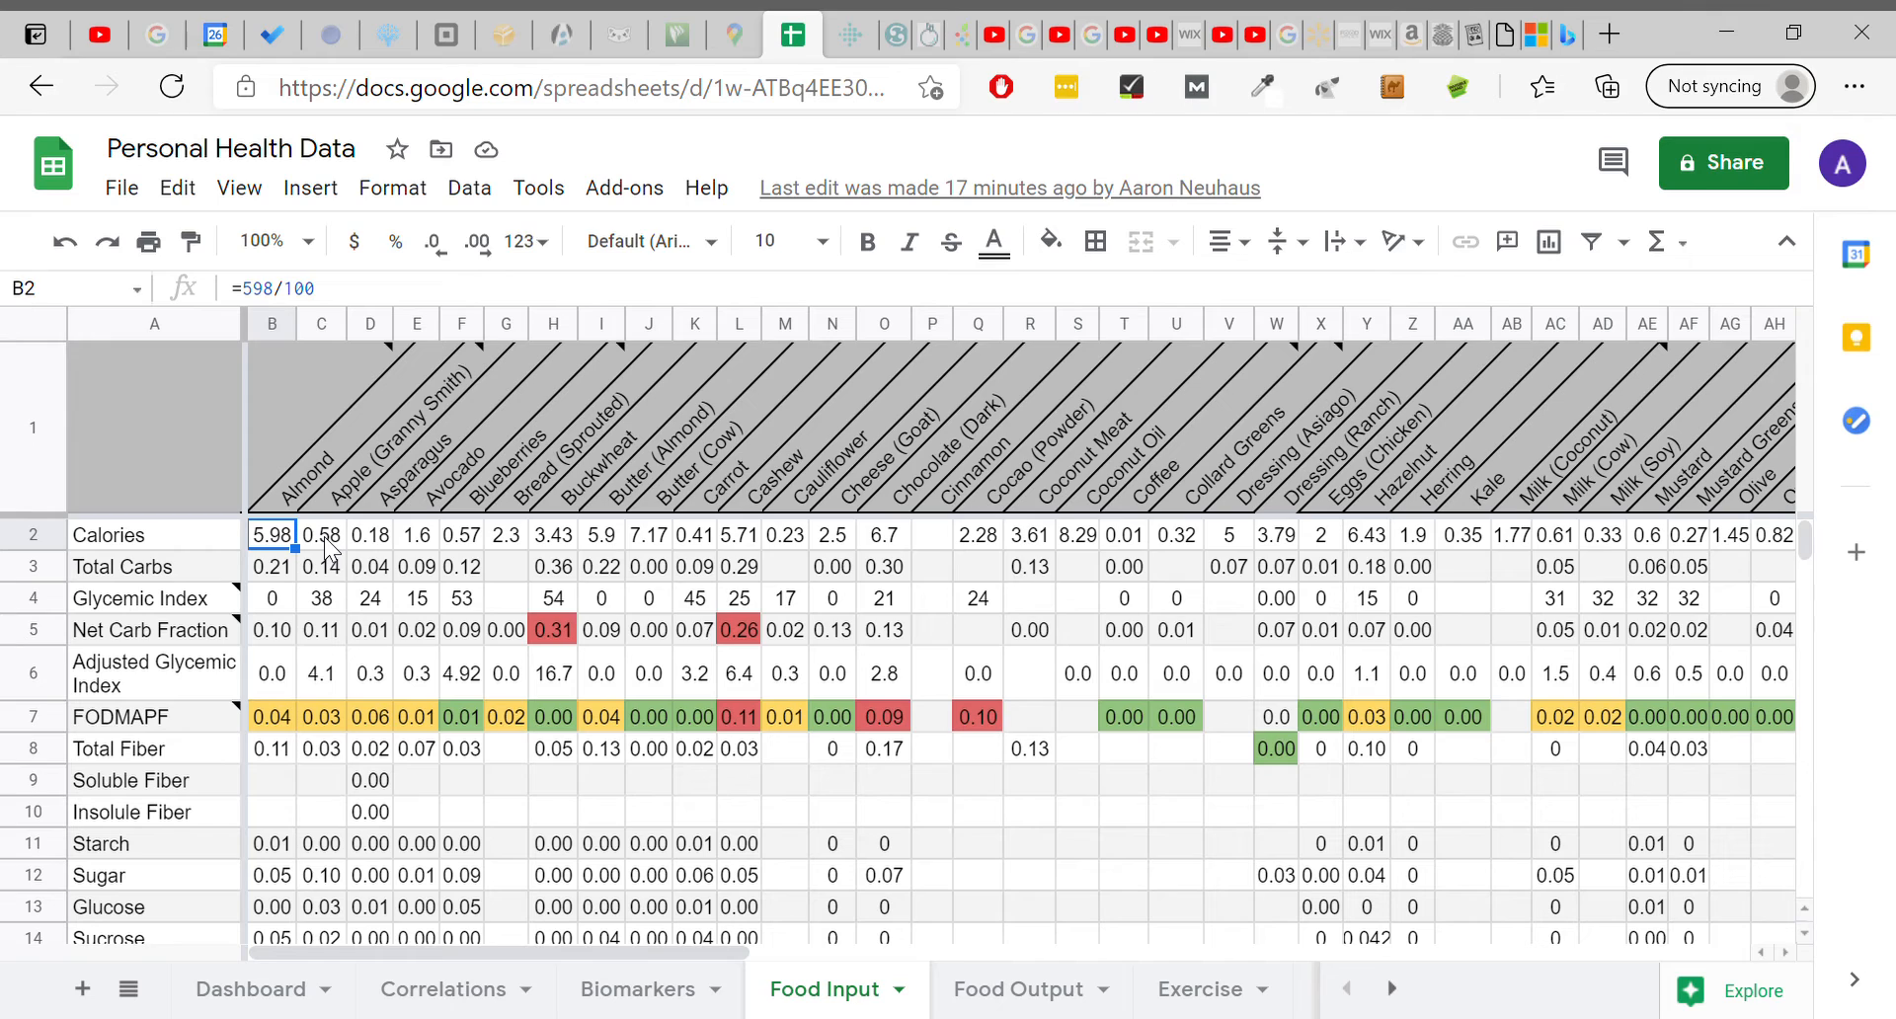
click(329, 545)
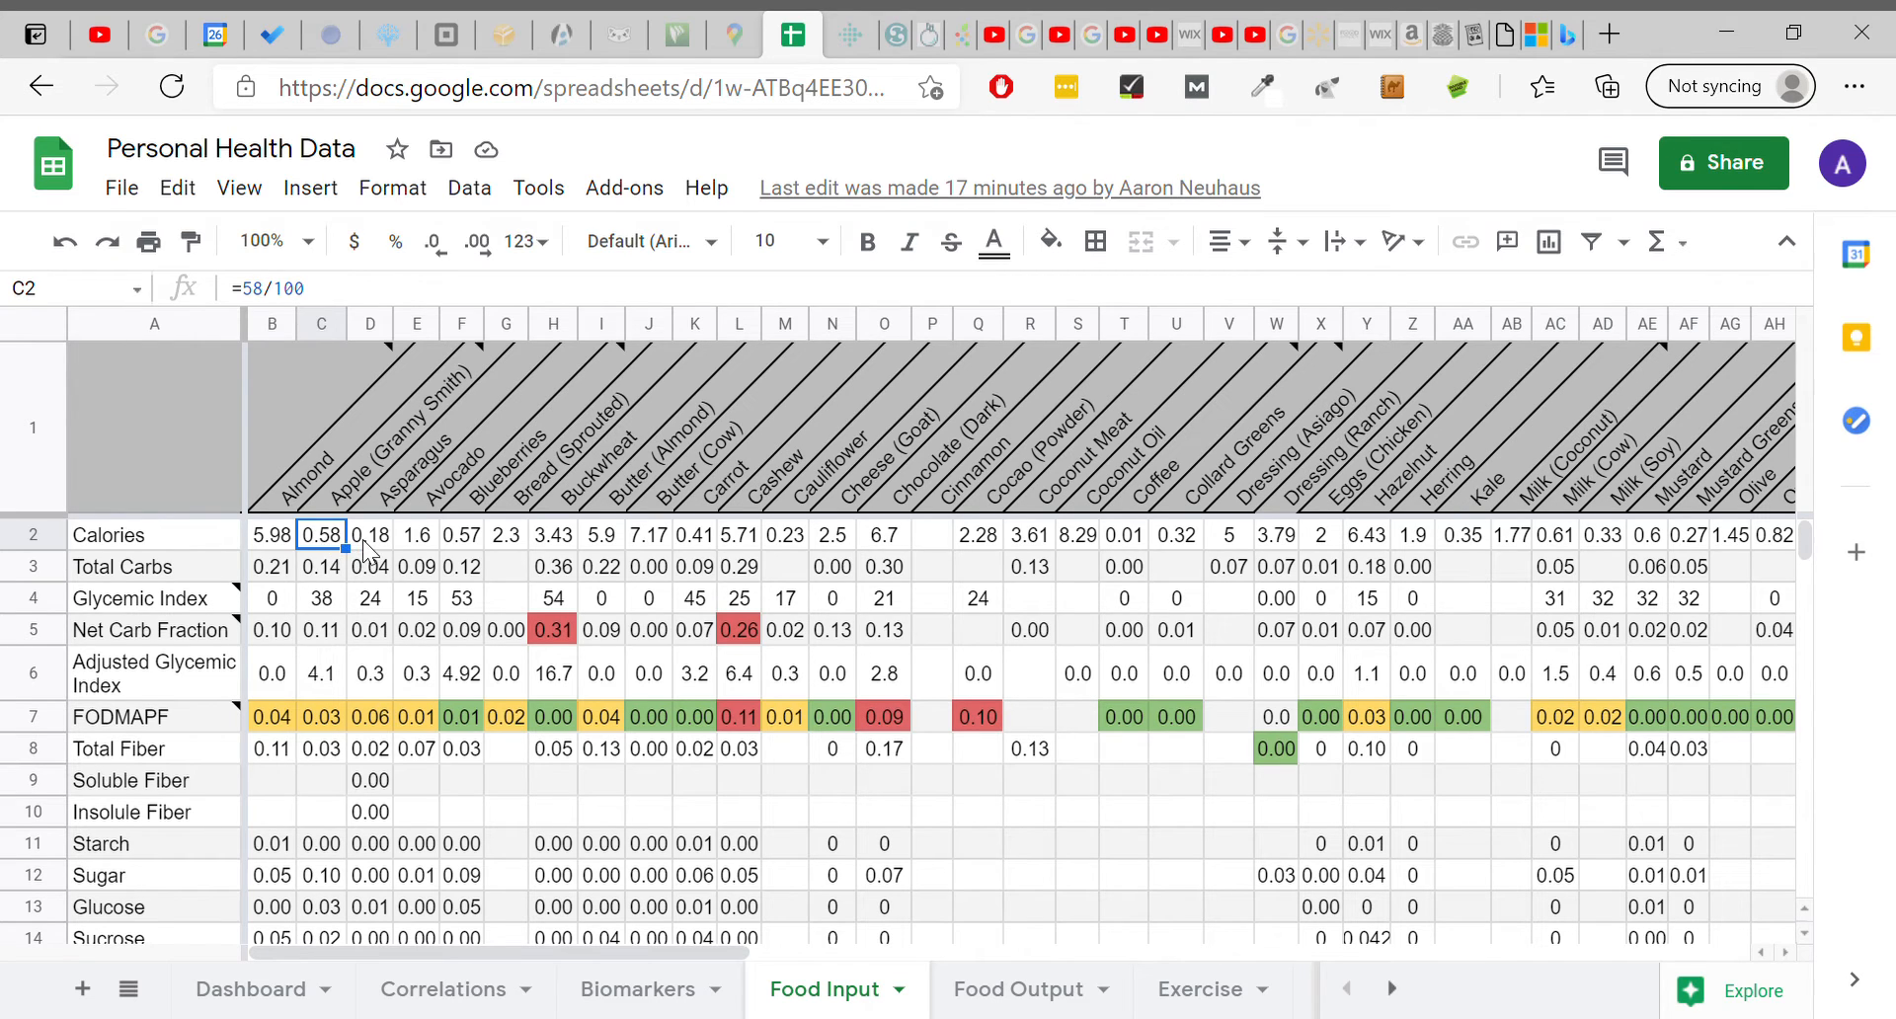
click(367, 546)
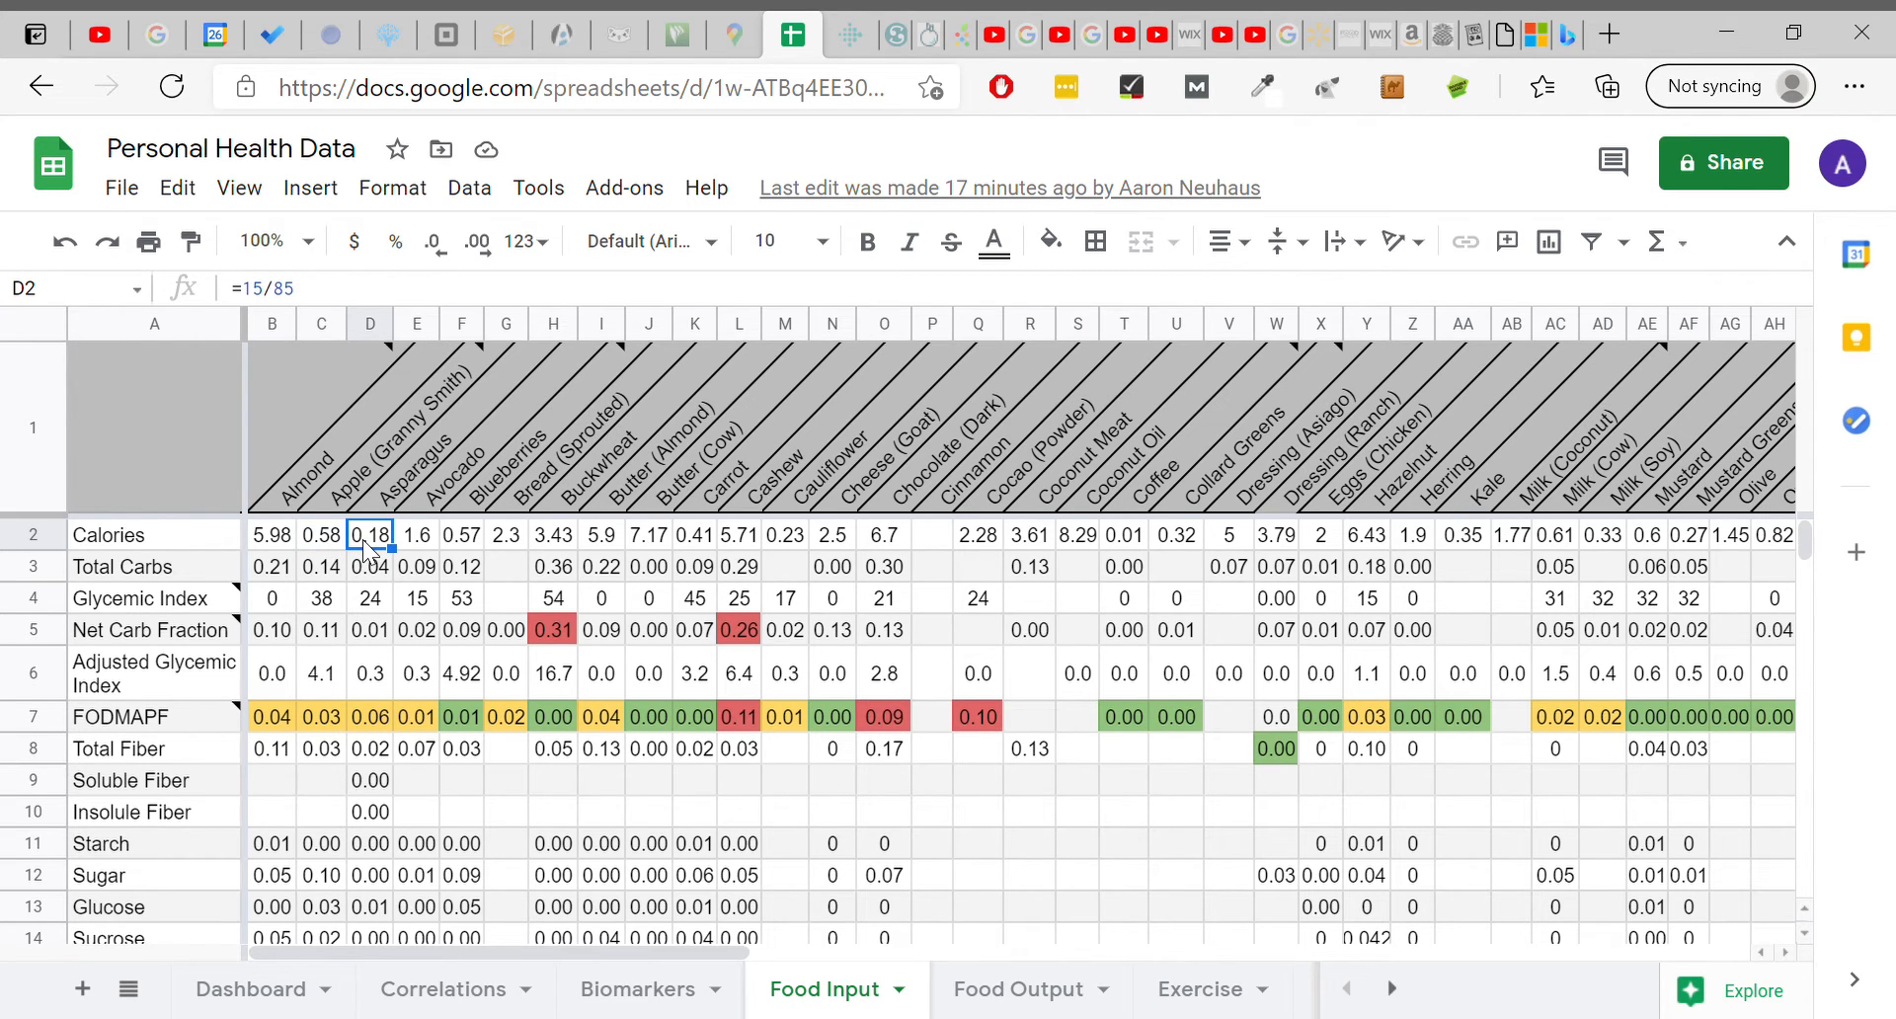
click(421, 538)
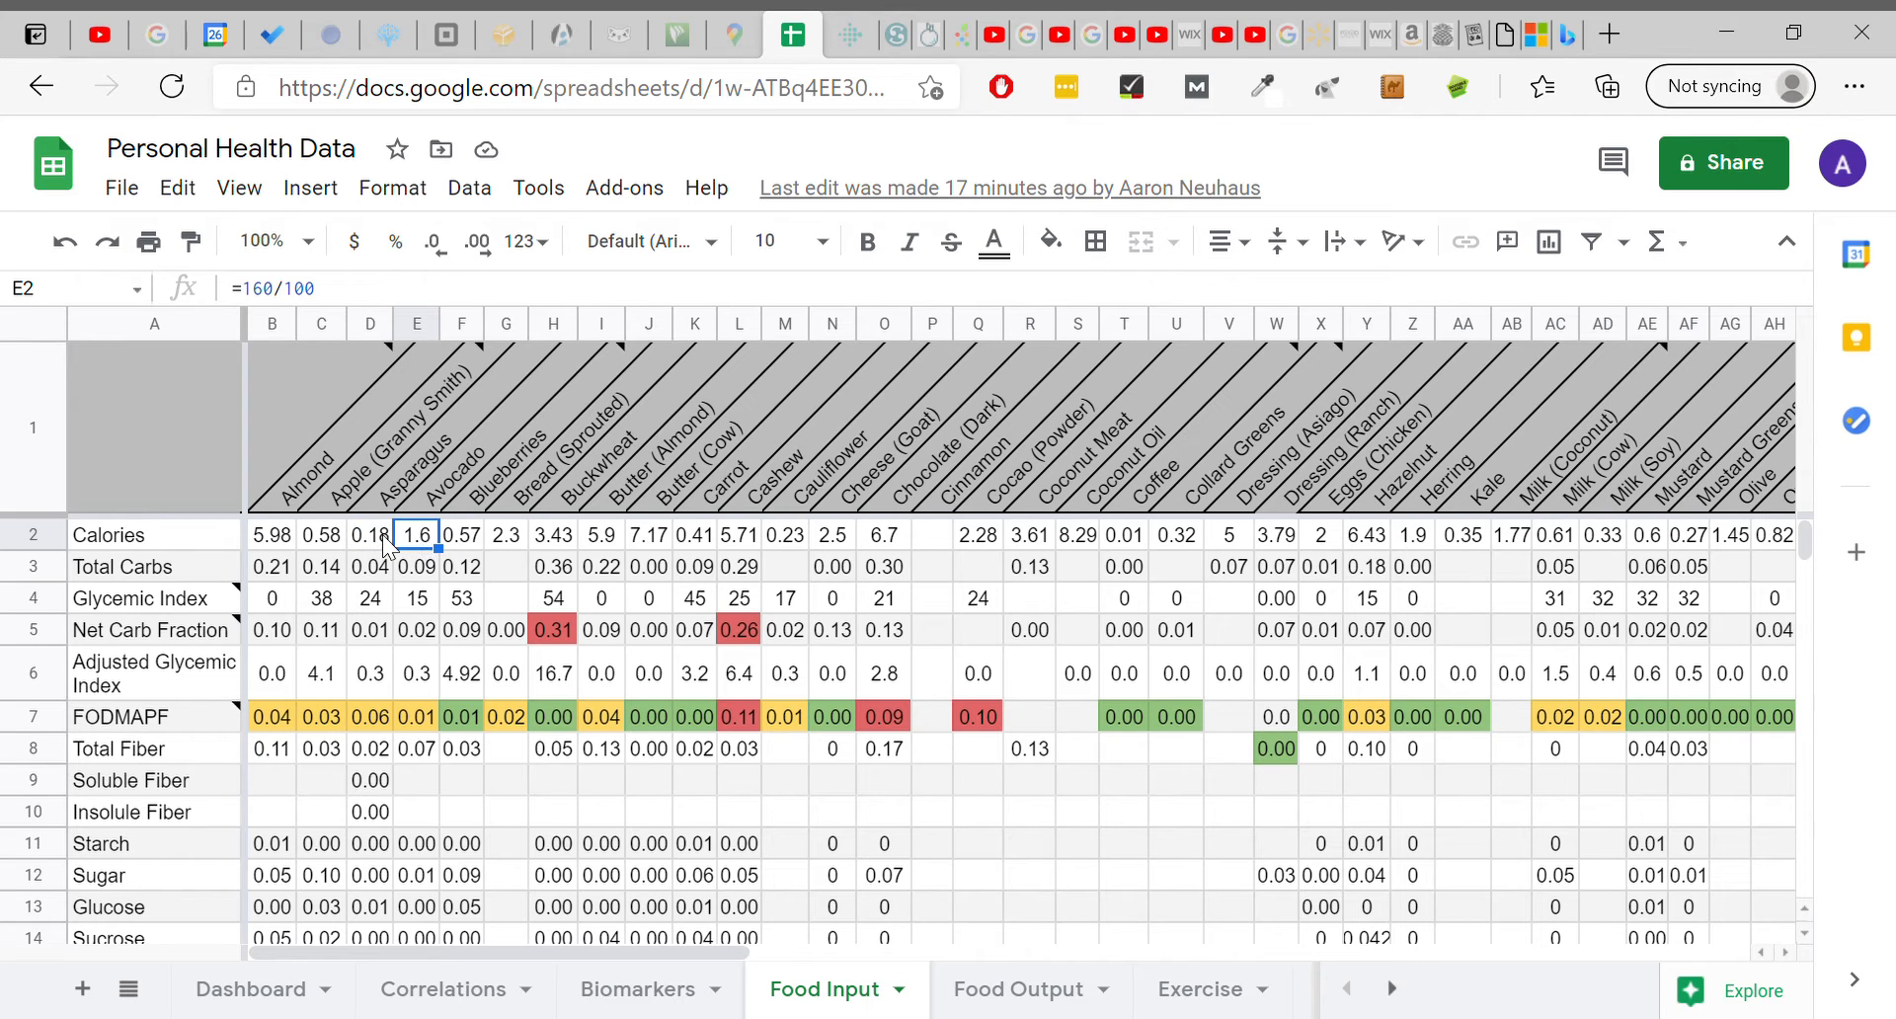
click(382, 535)
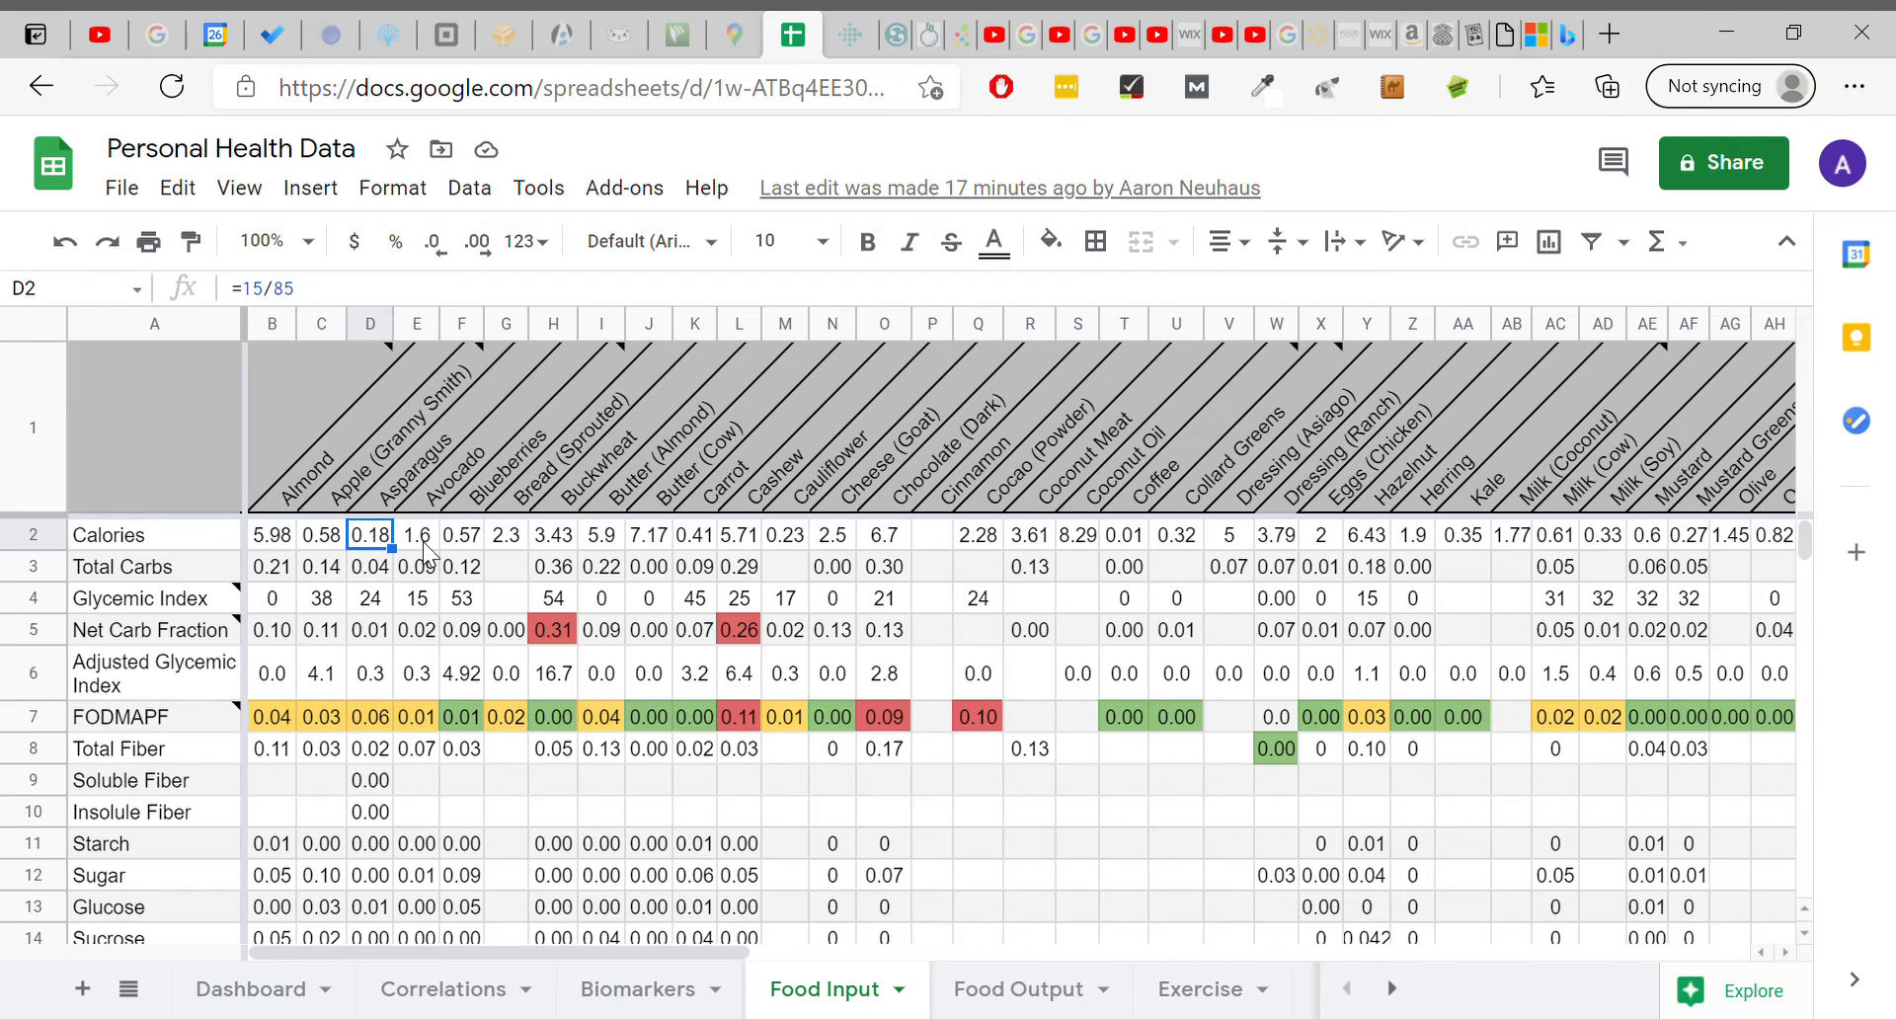
click(422, 541)
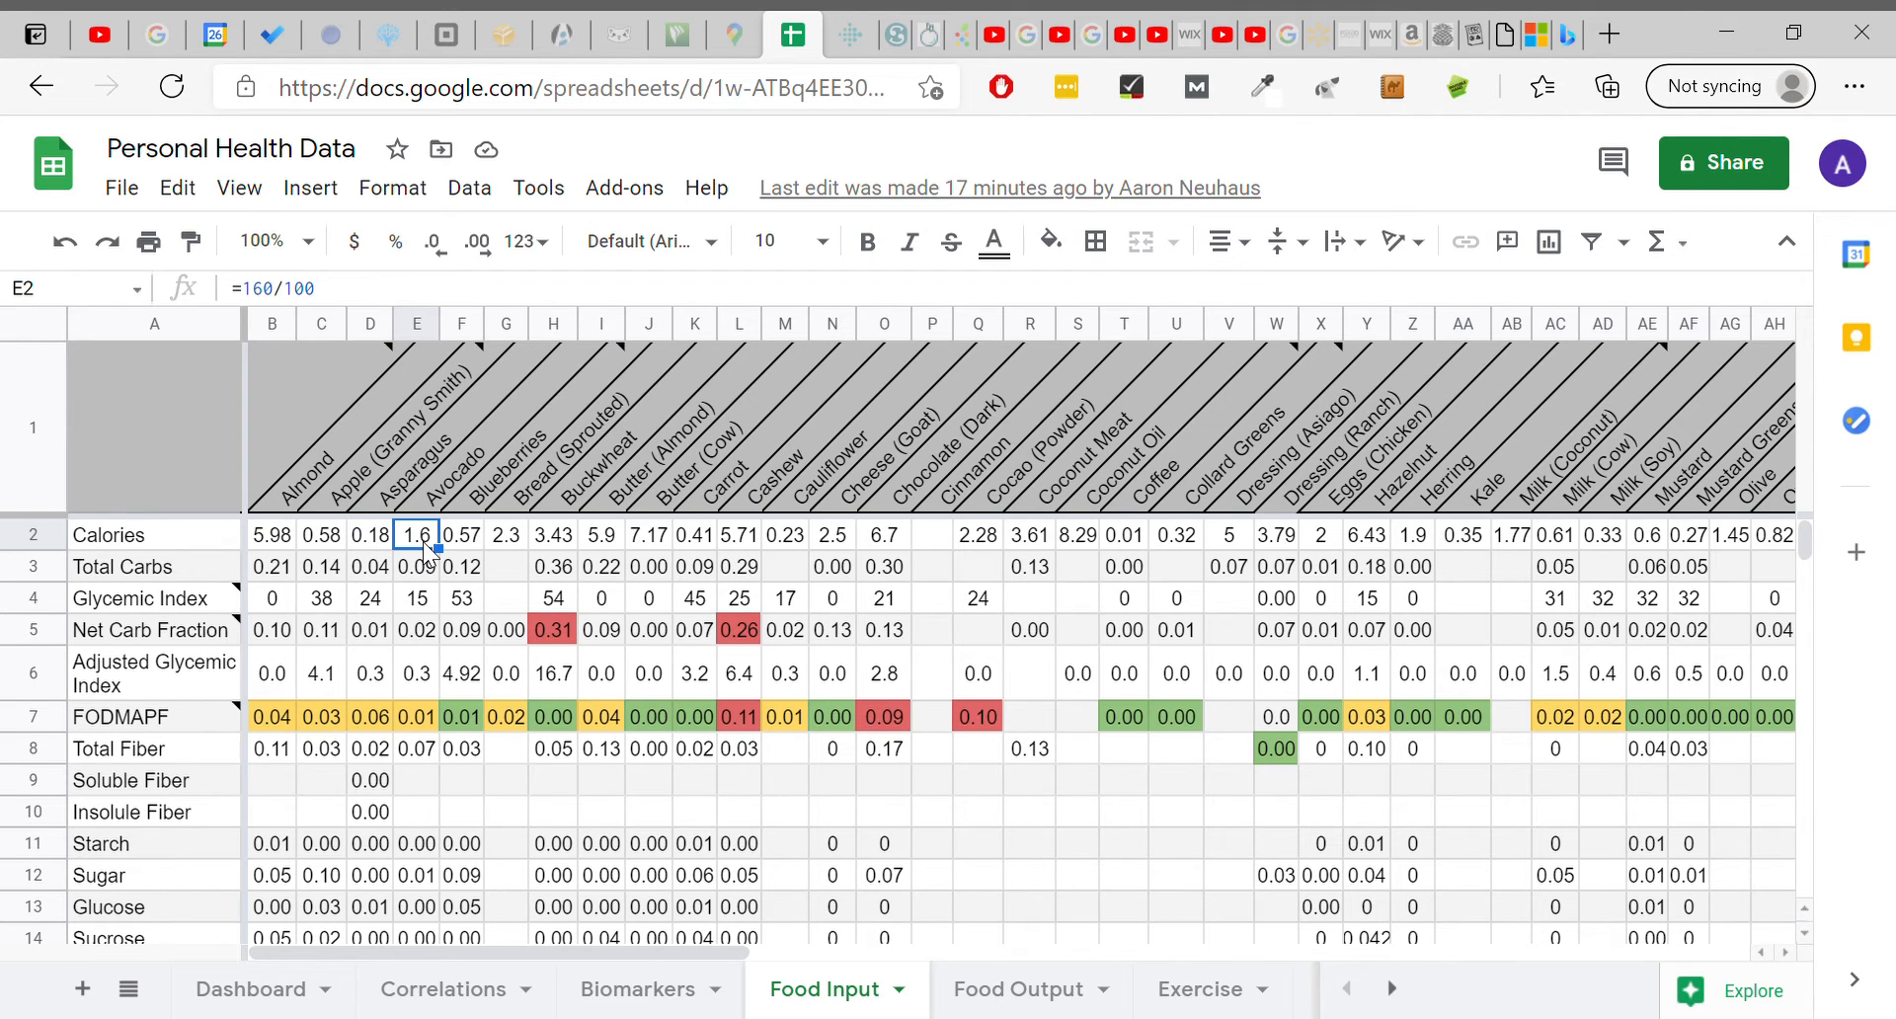
click(471, 543)
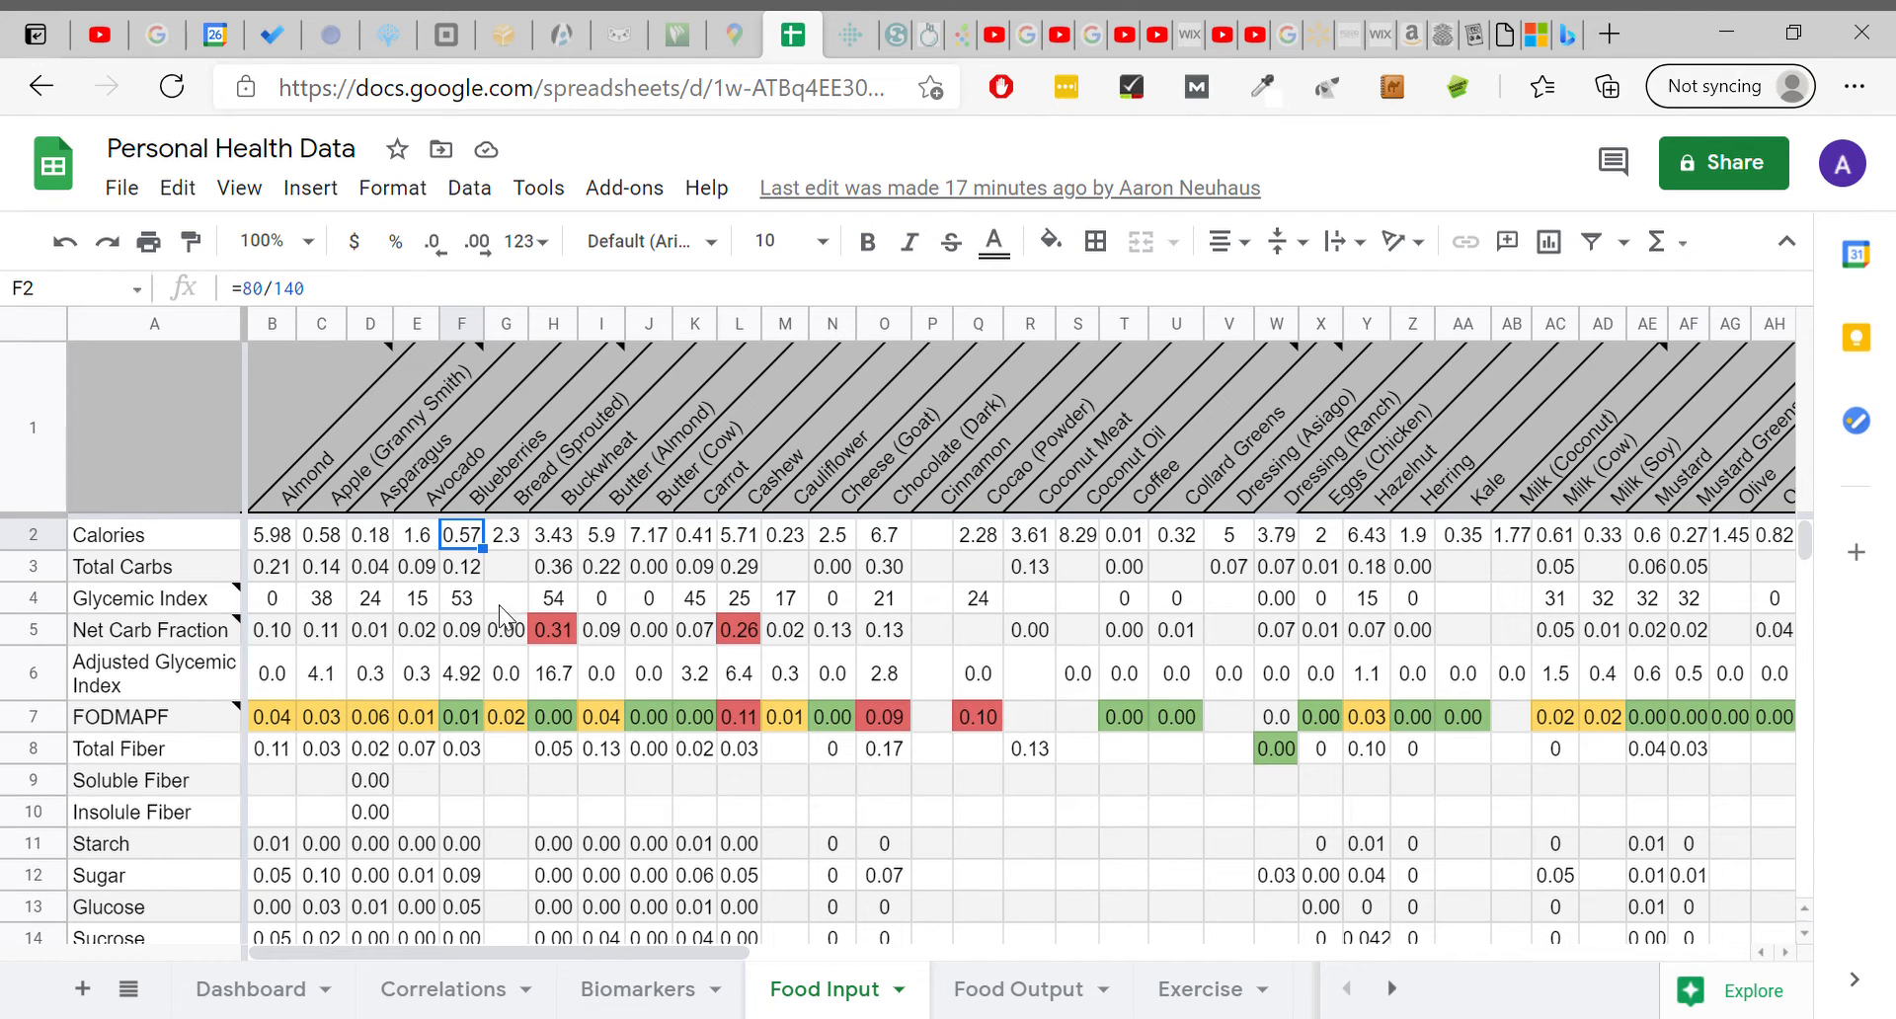
Check Almond's Total Carbs formula, and locate the Total Carbs, Total Fats and Total Protein rows.
click(273, 577)
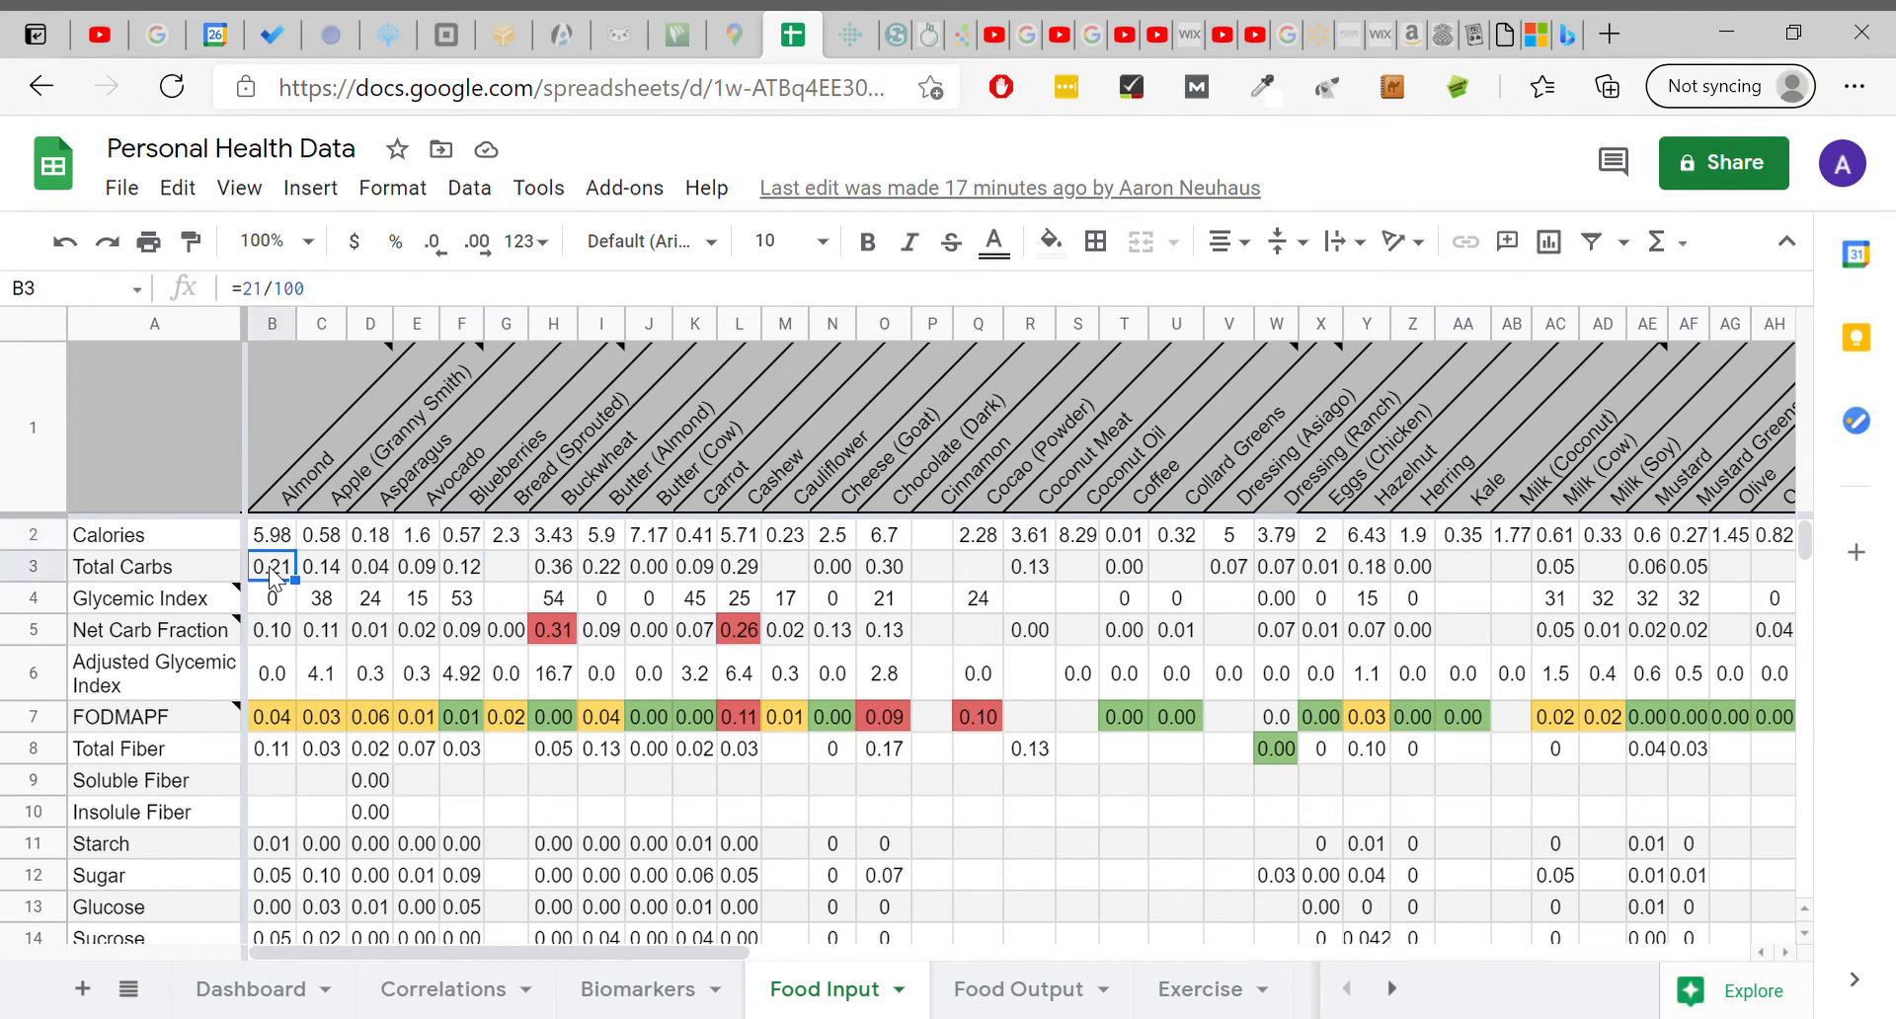
click(170, 566)
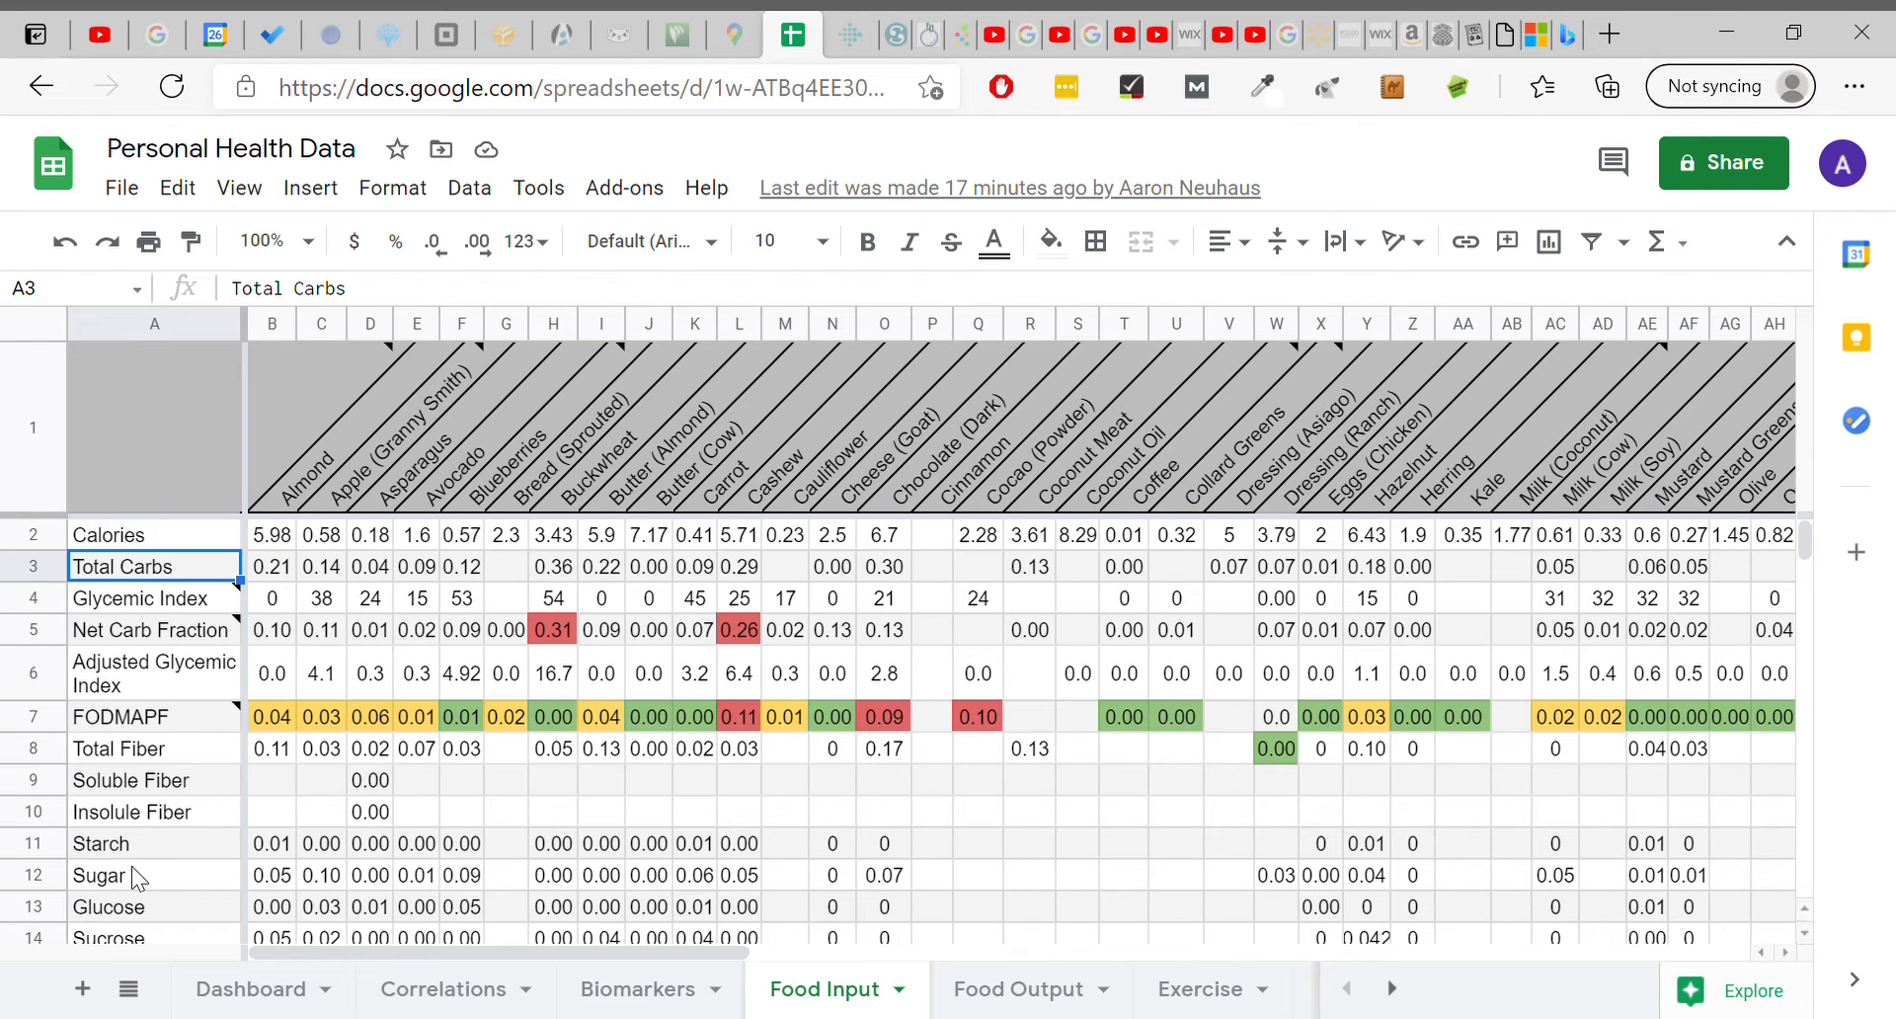
scroll(132, 867, down, 2)
scroll(133, 867, down, 3)
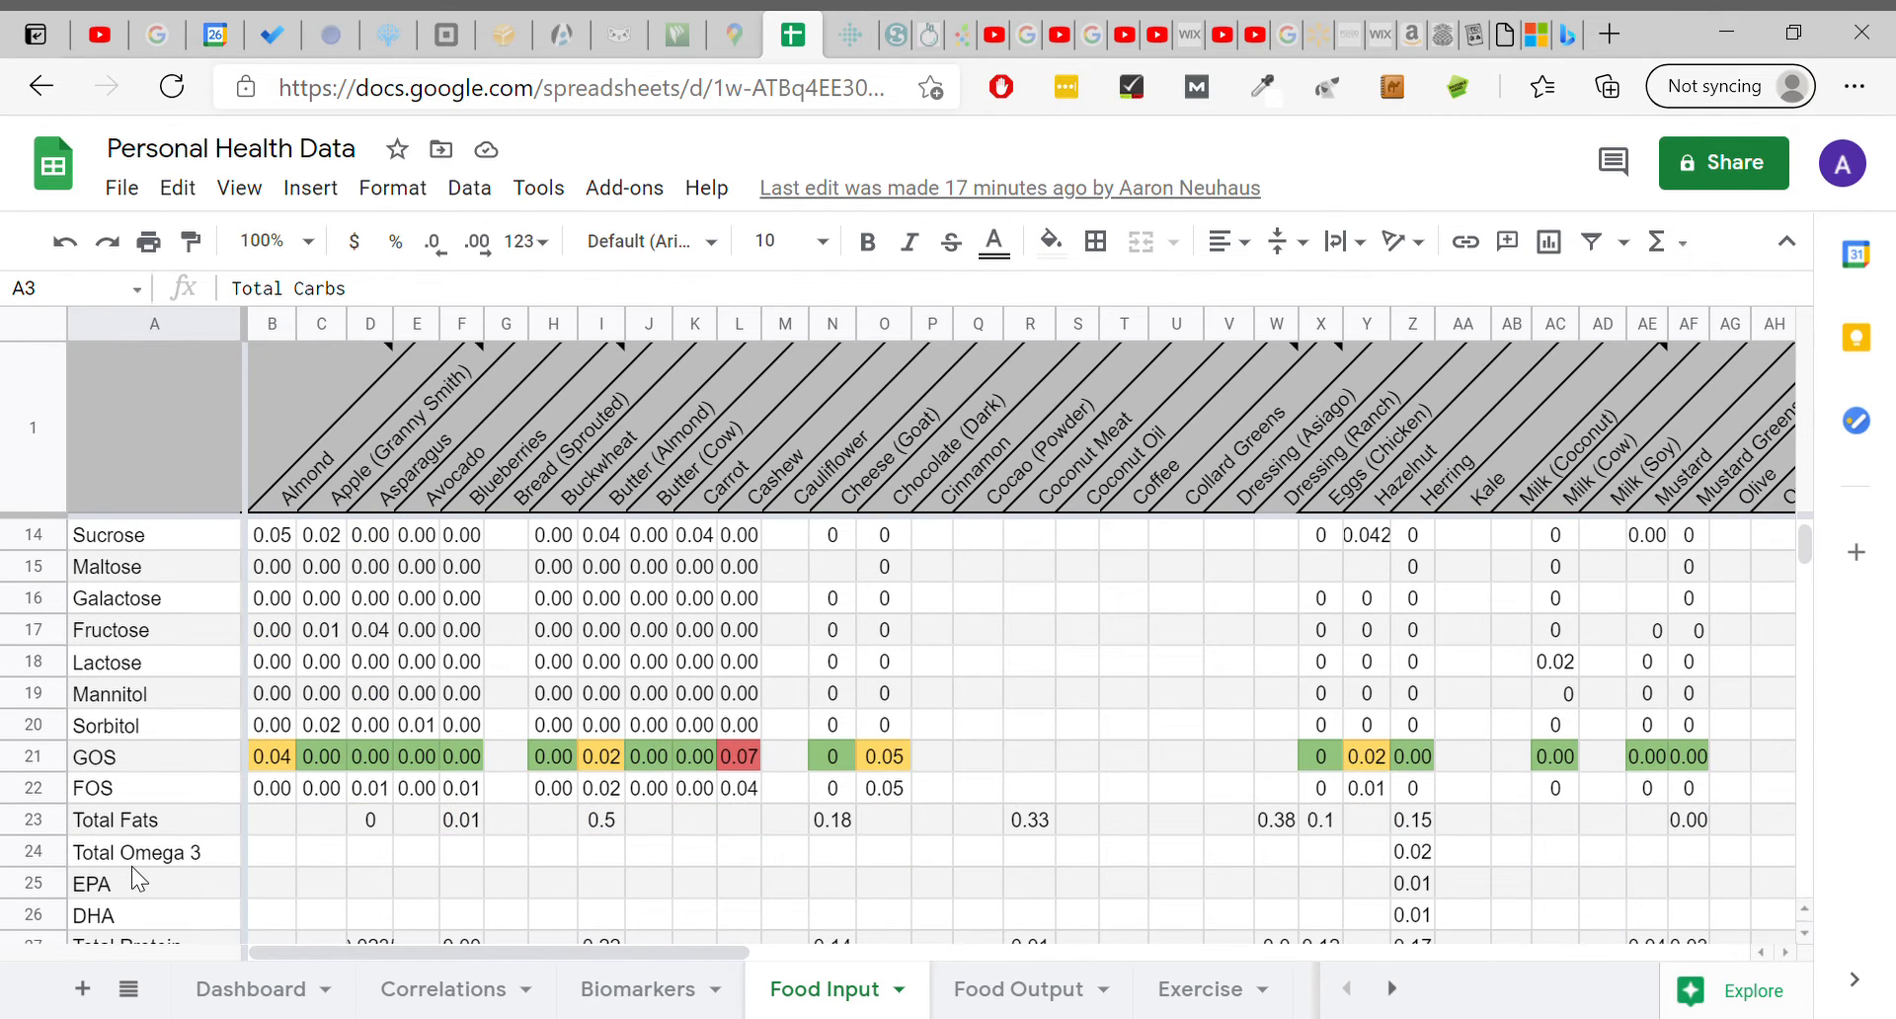
click(128, 815)
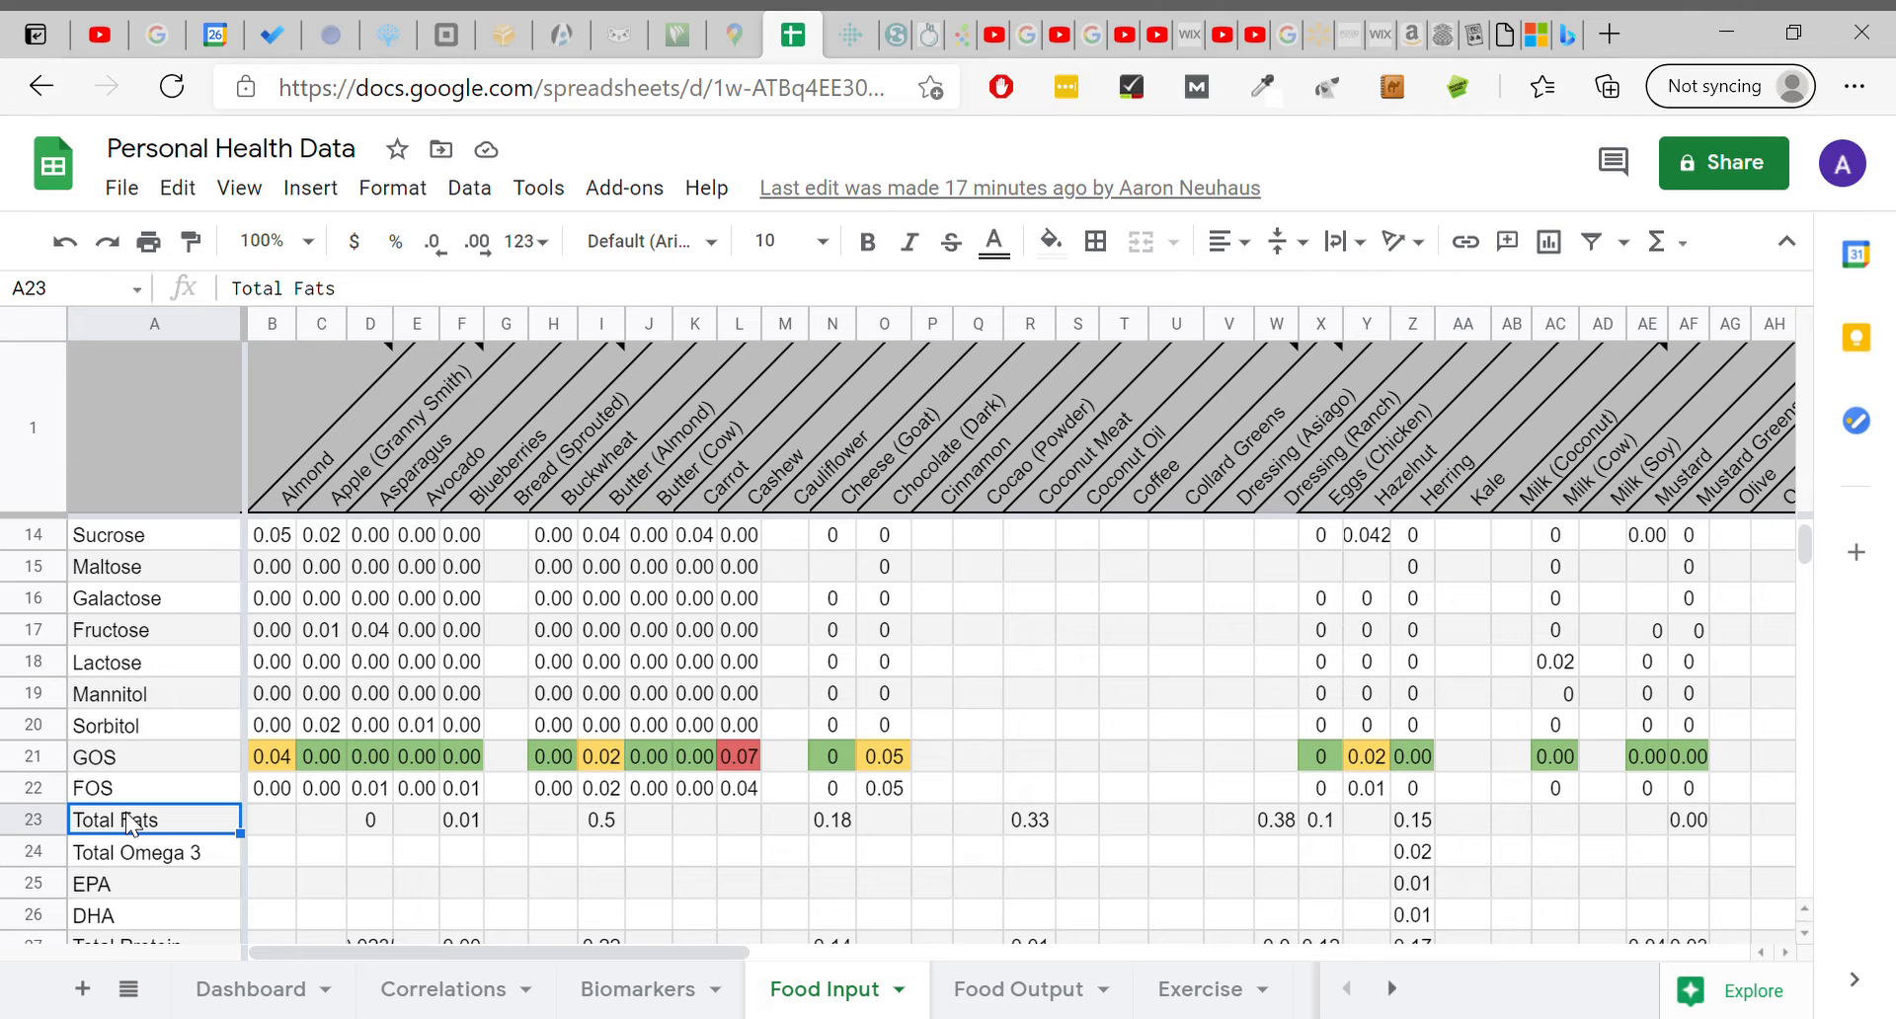
scroll(127, 820, down, 3)
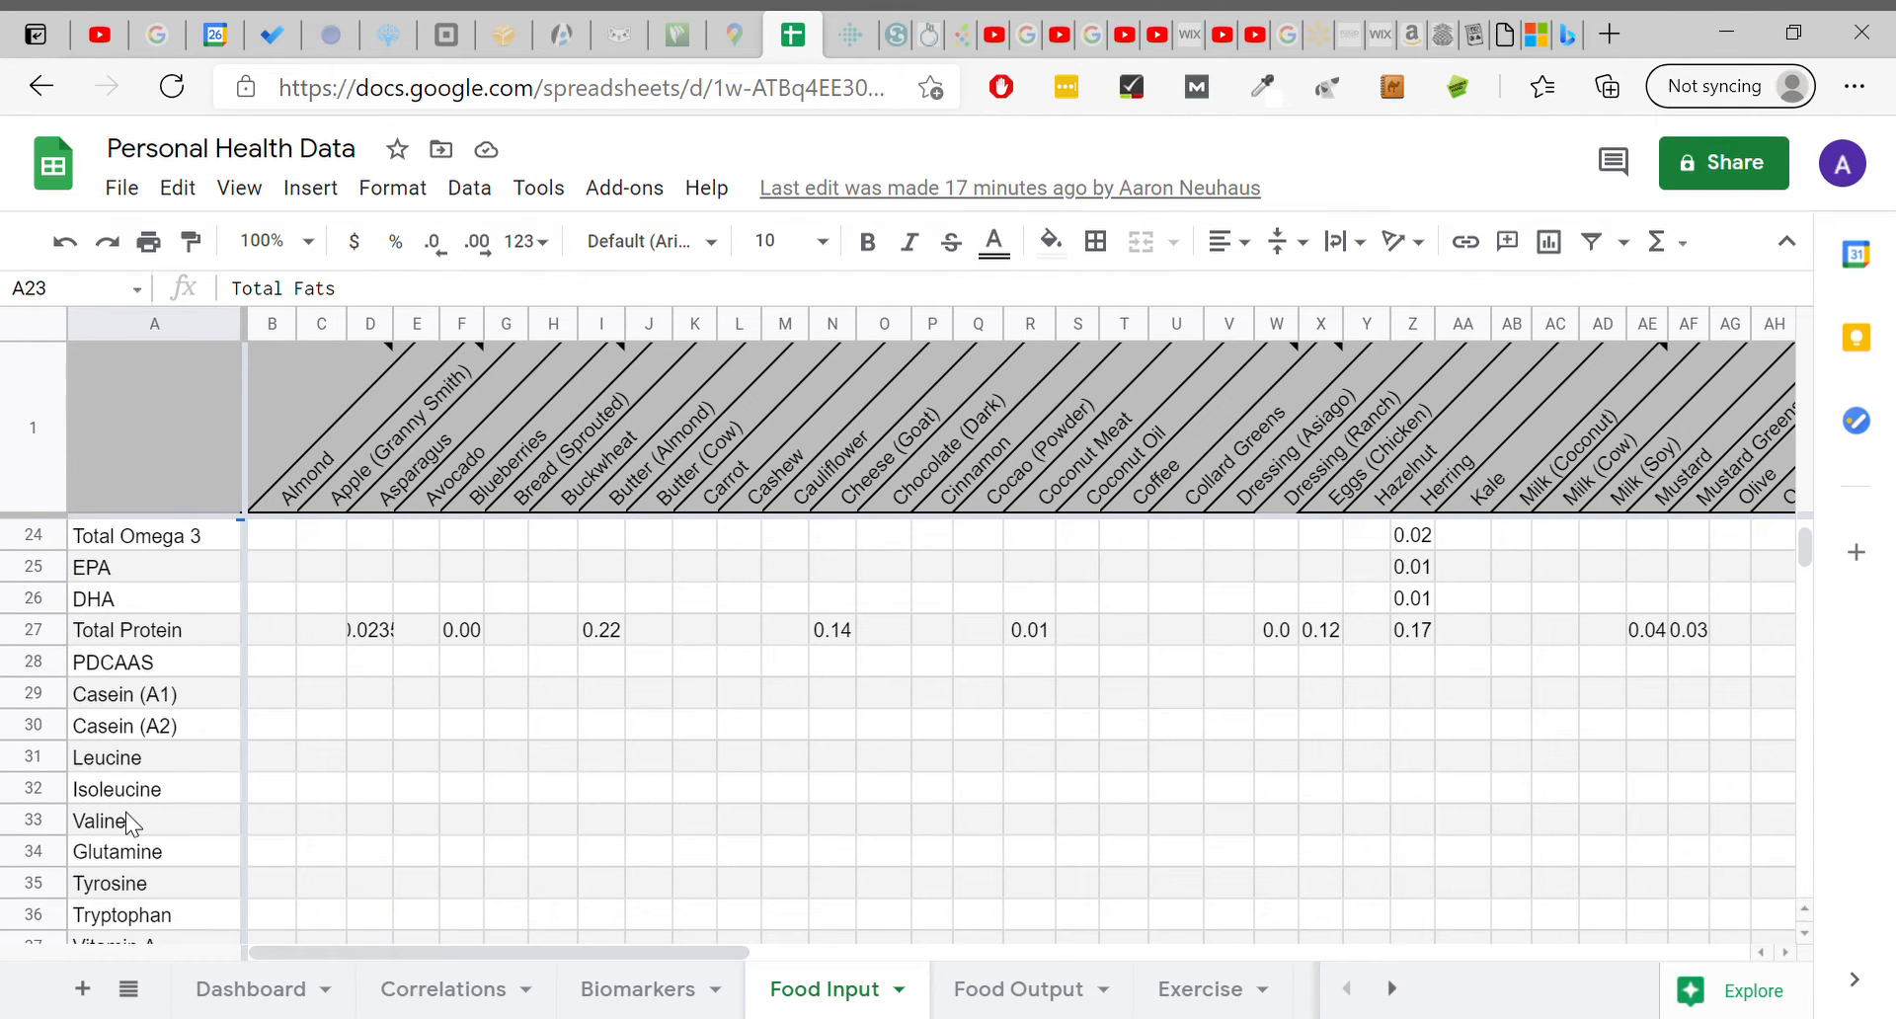
click(130, 628)
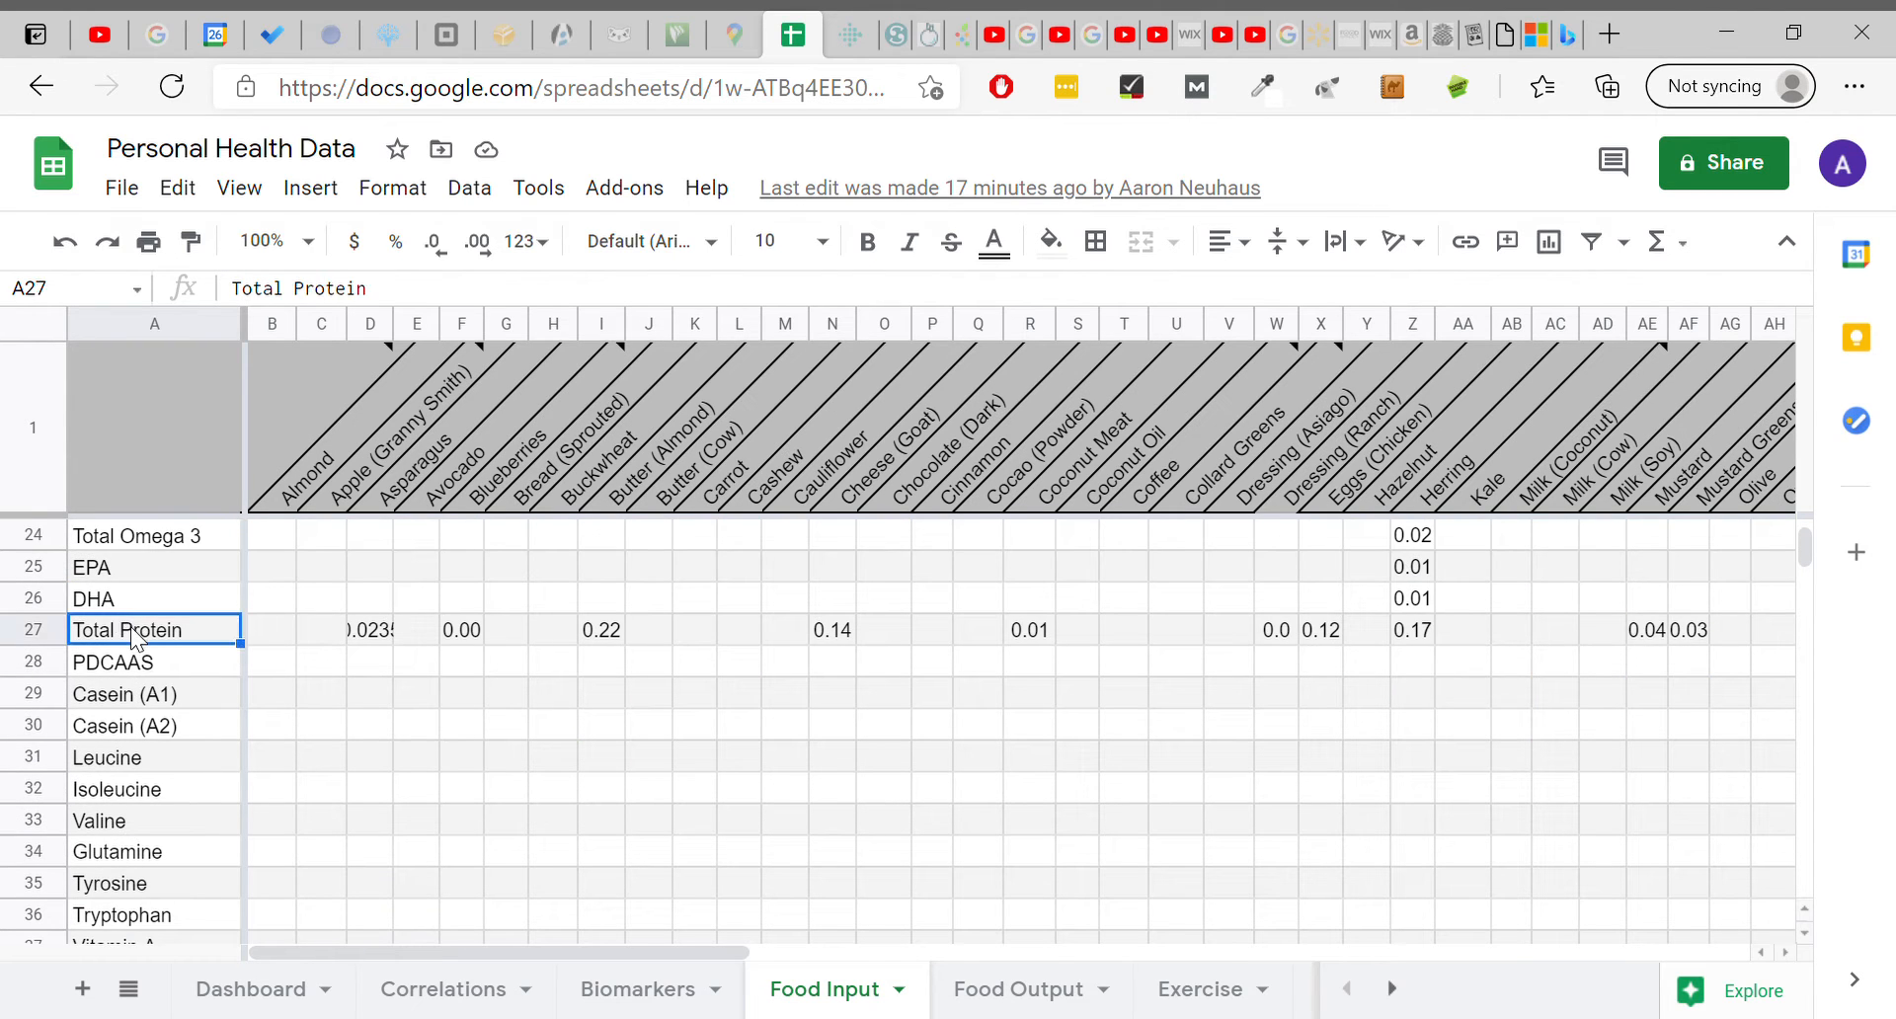
Look over the sugar, fat and protein component rows between Total Protein and the start of the nutrient list.
scroll(184, 655, up, 3)
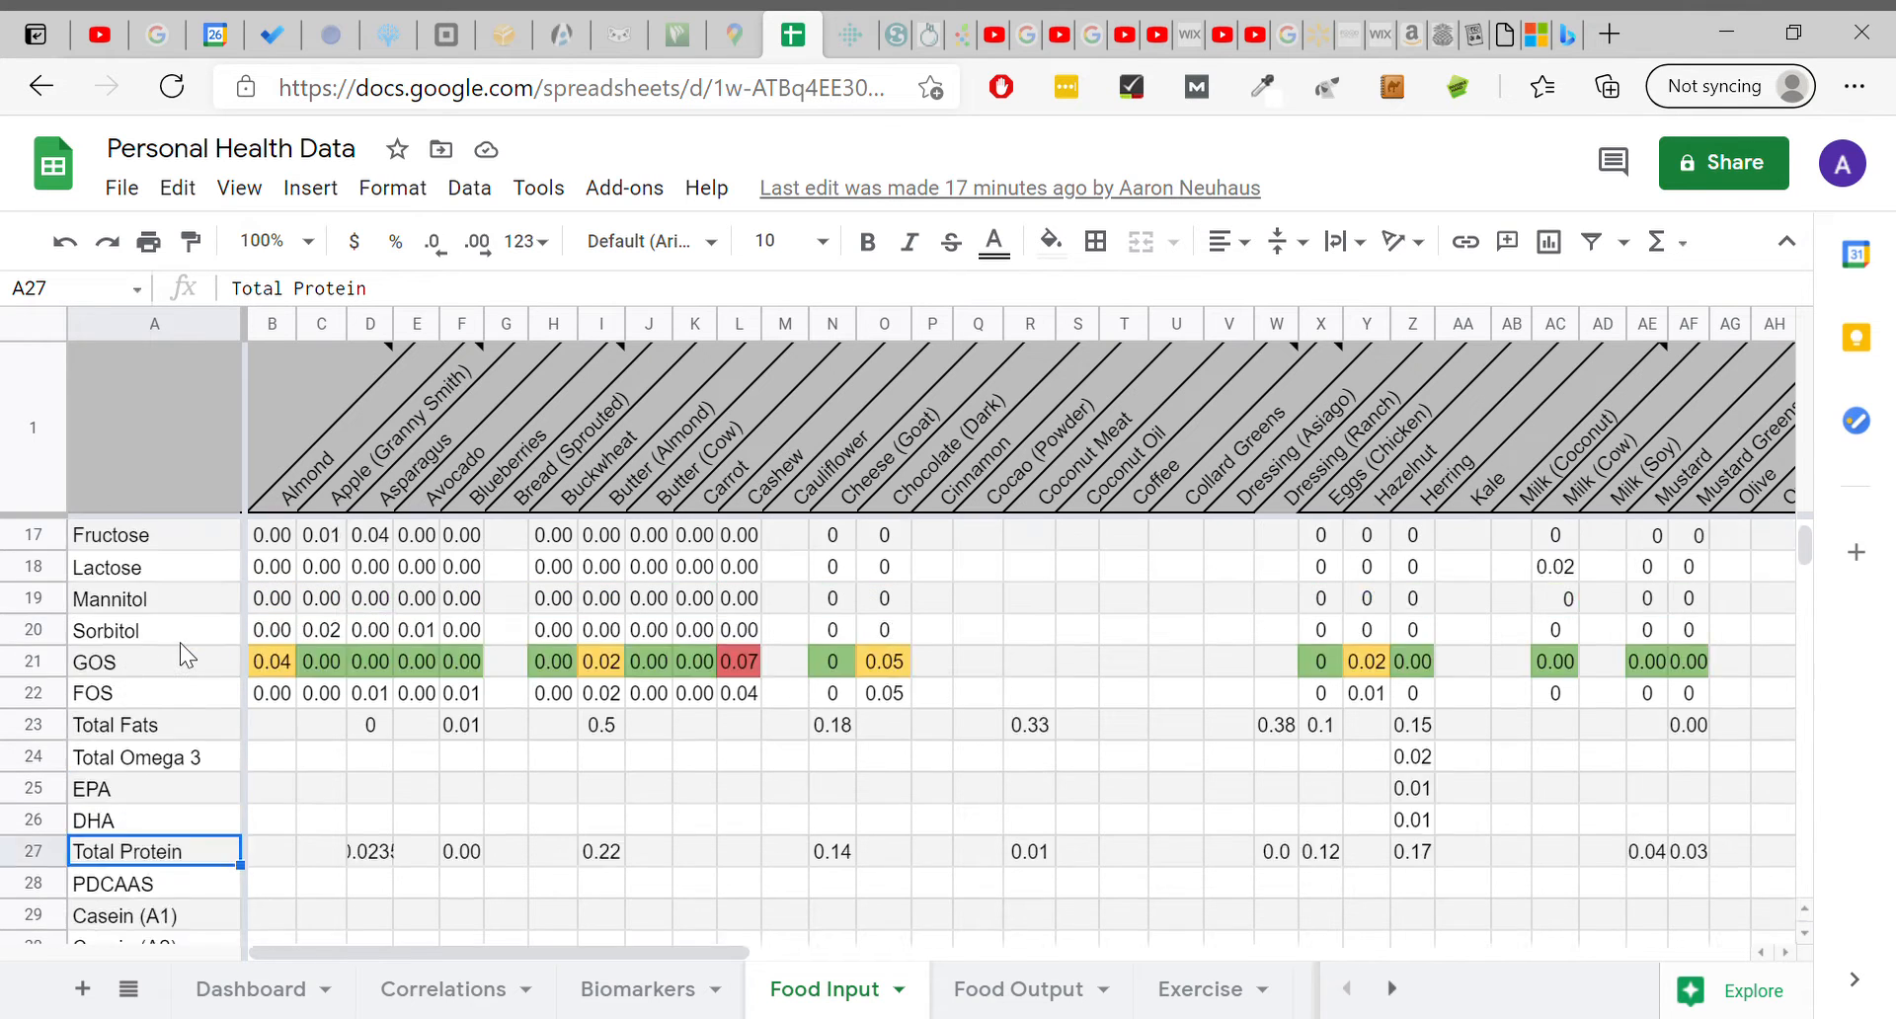
scroll(183, 655, down, 2)
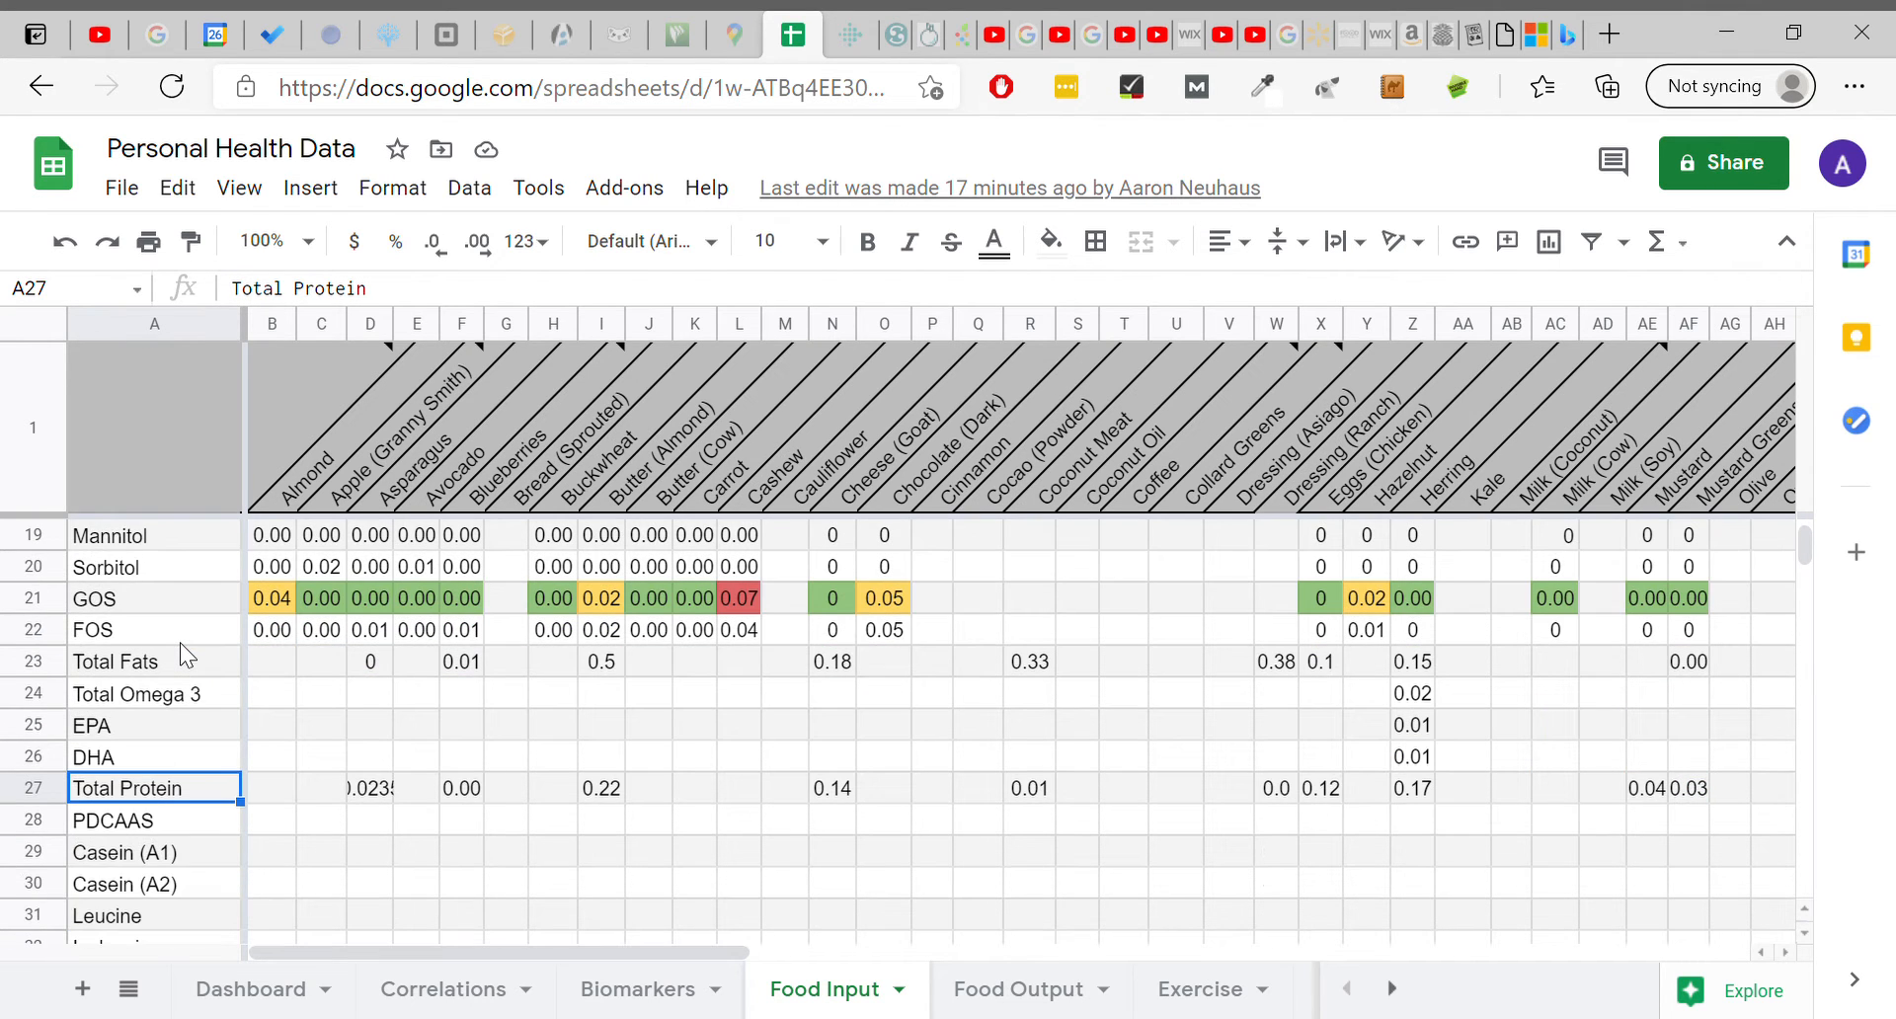
scroll(169, 764, down, 1)
scroll(148, 703, up, 3)
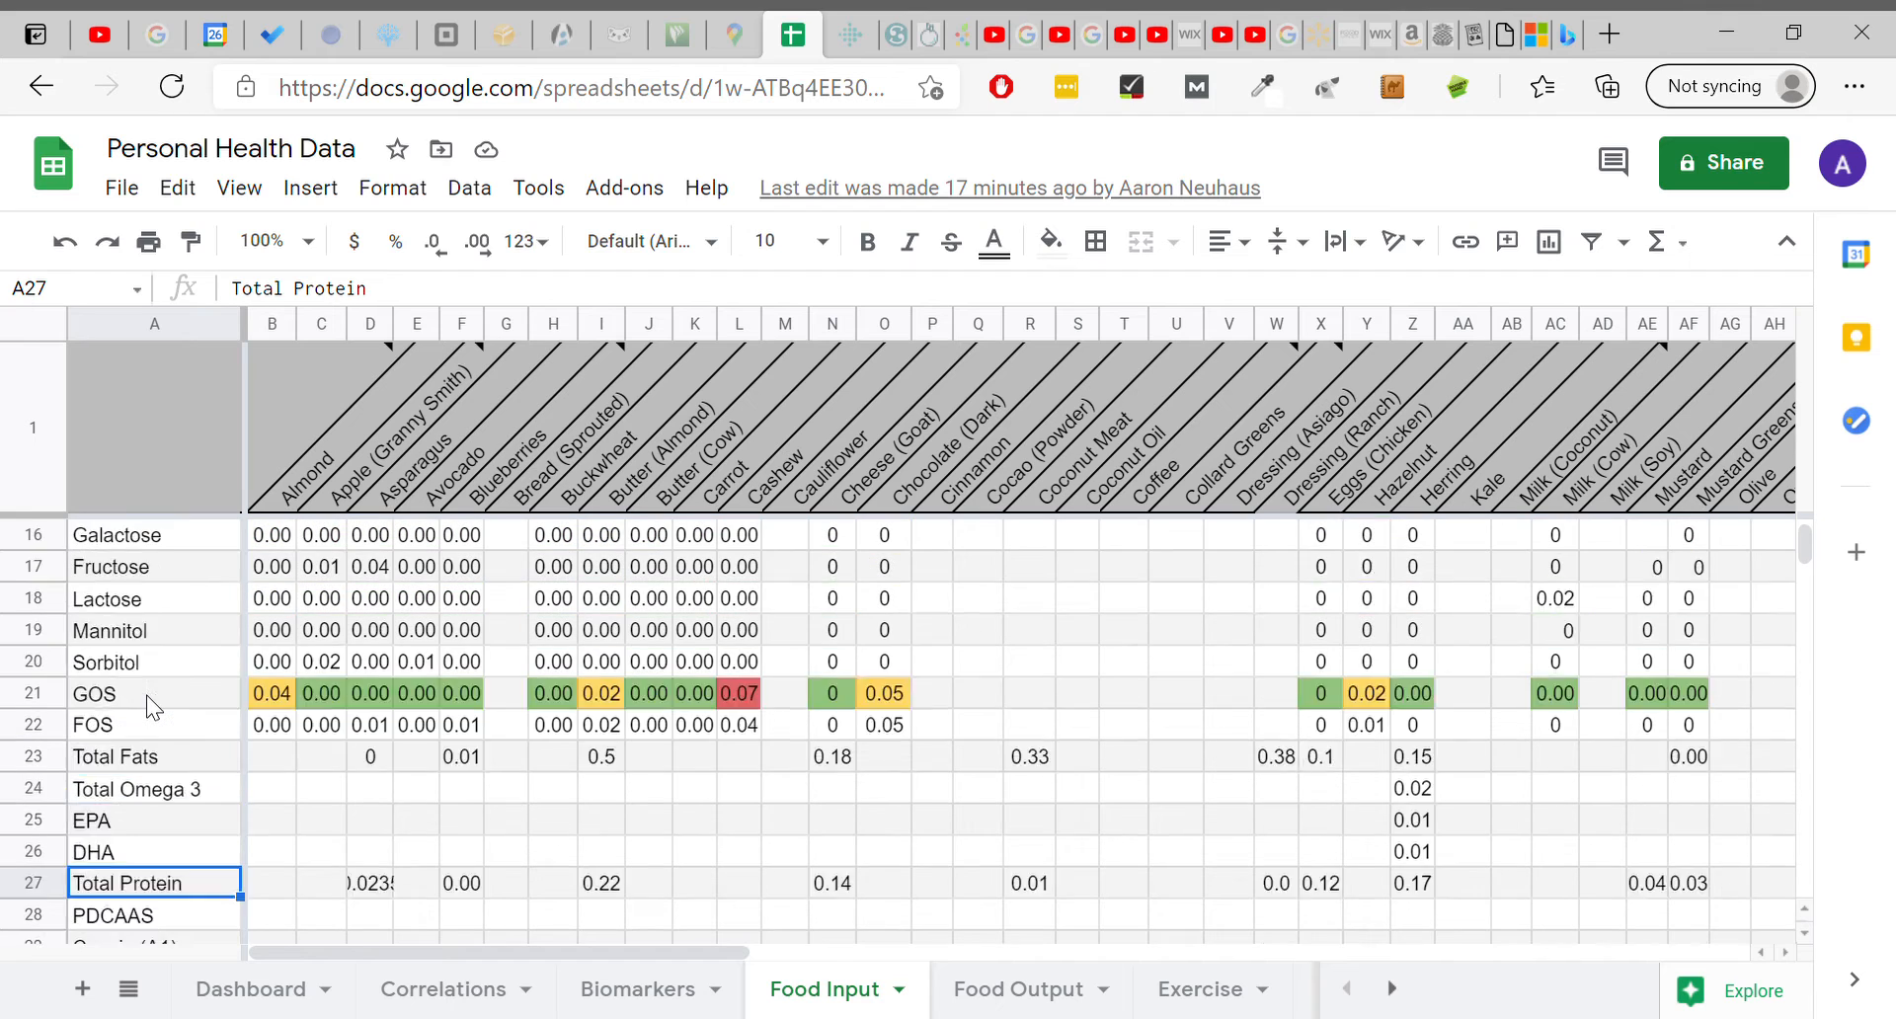
scroll(148, 703, up, 4)
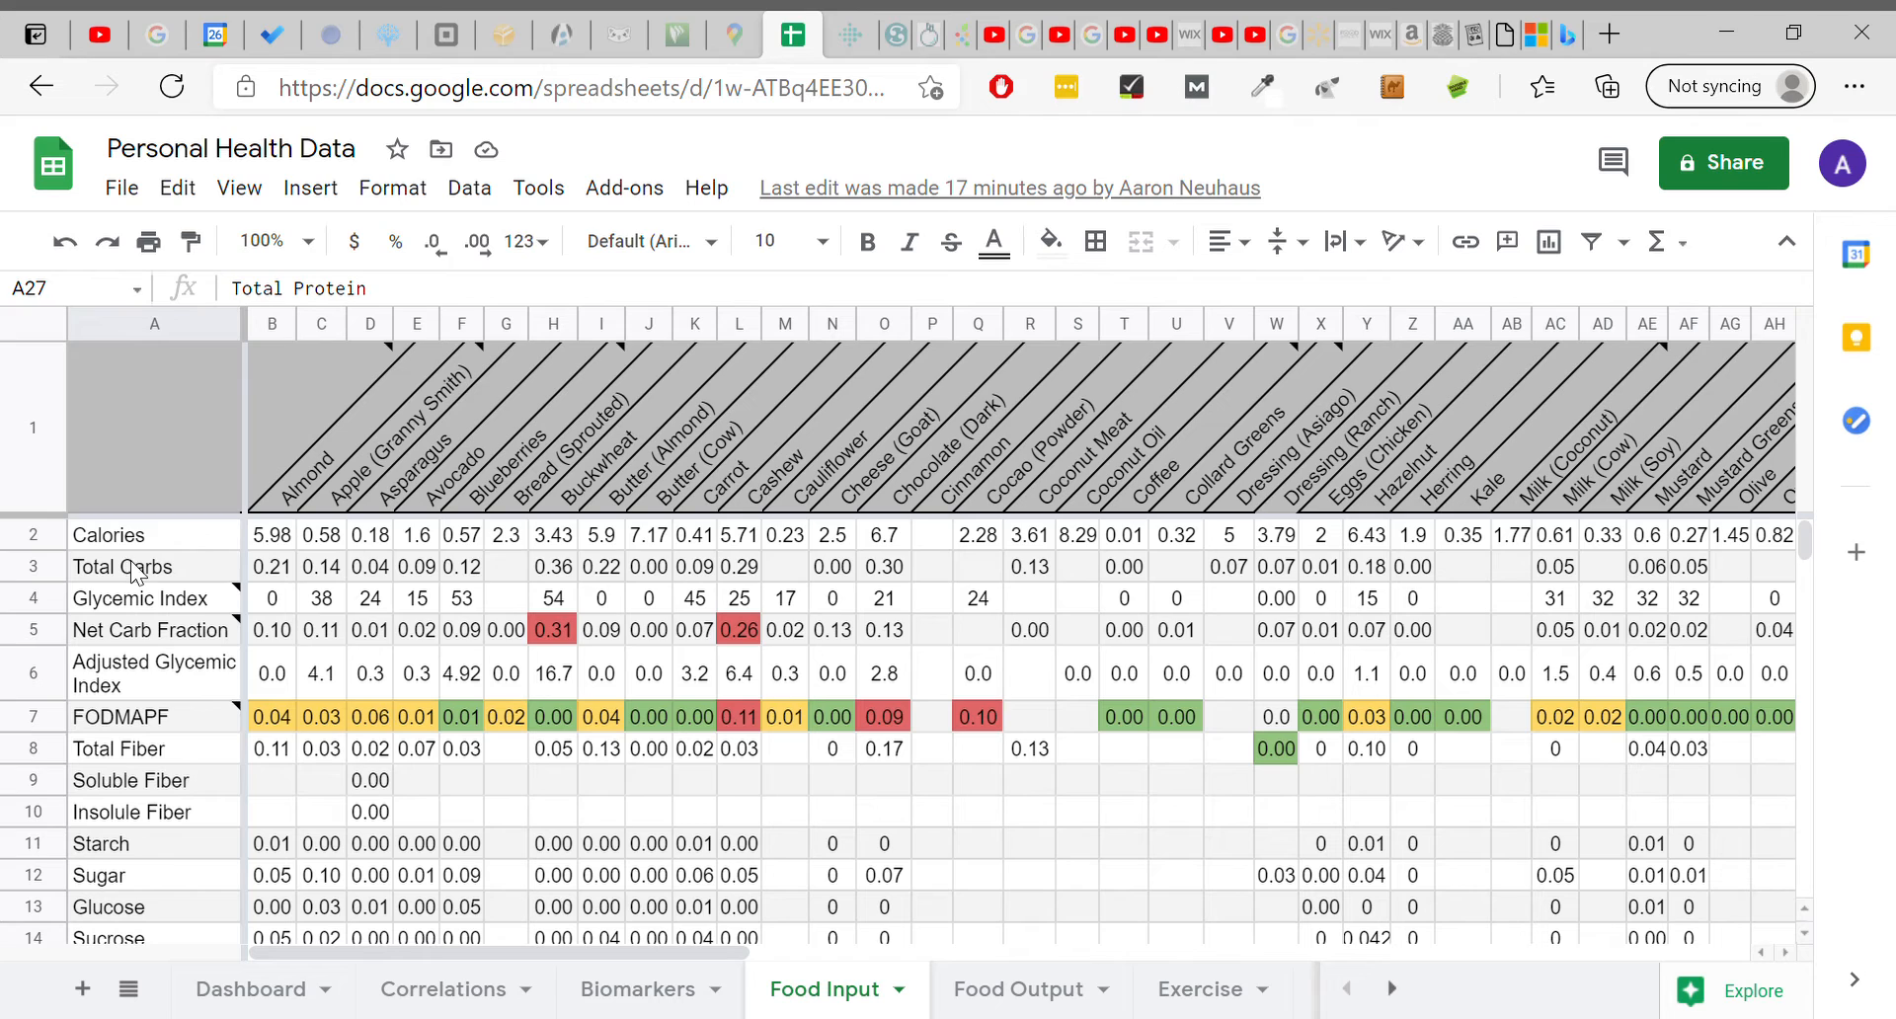
Read the source links noted on Glycemic Index, and check Almond's Total Carbs formula in cell B3.
mouse_move(148, 604)
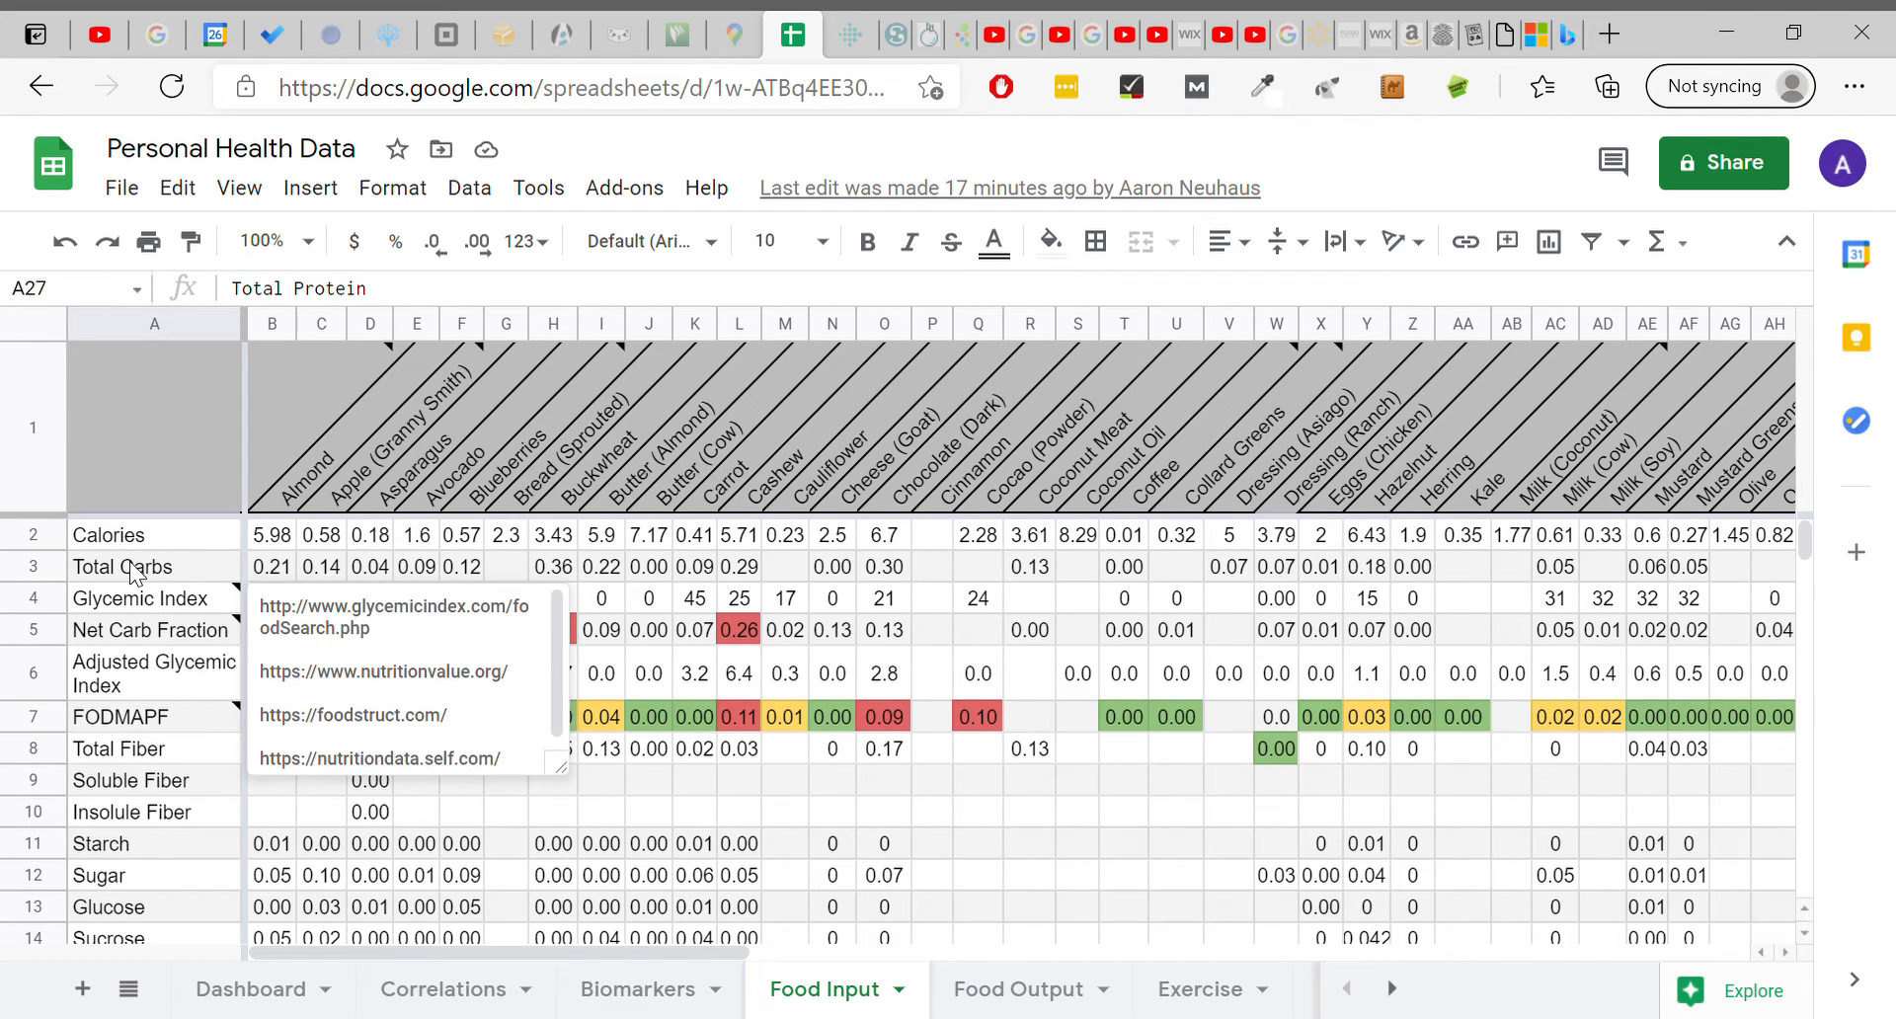
click(129, 561)
mouse_move(135, 644)
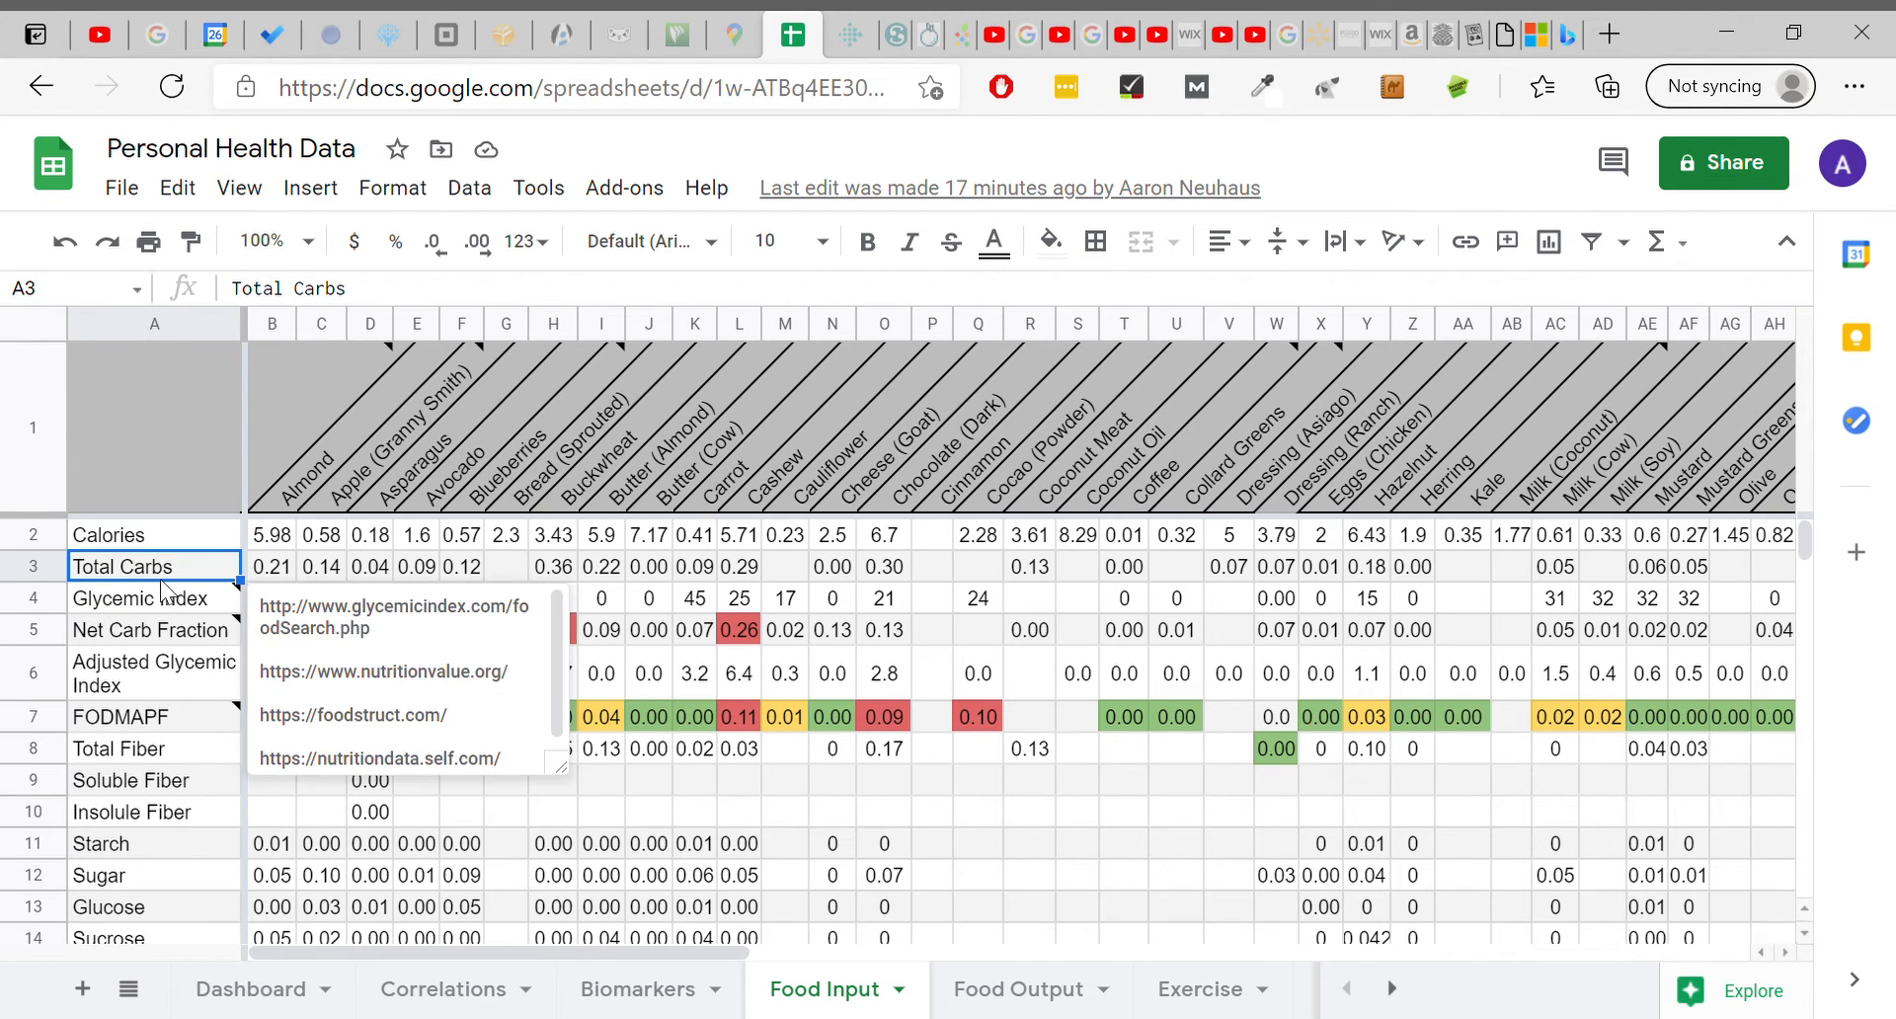
click(286, 573)
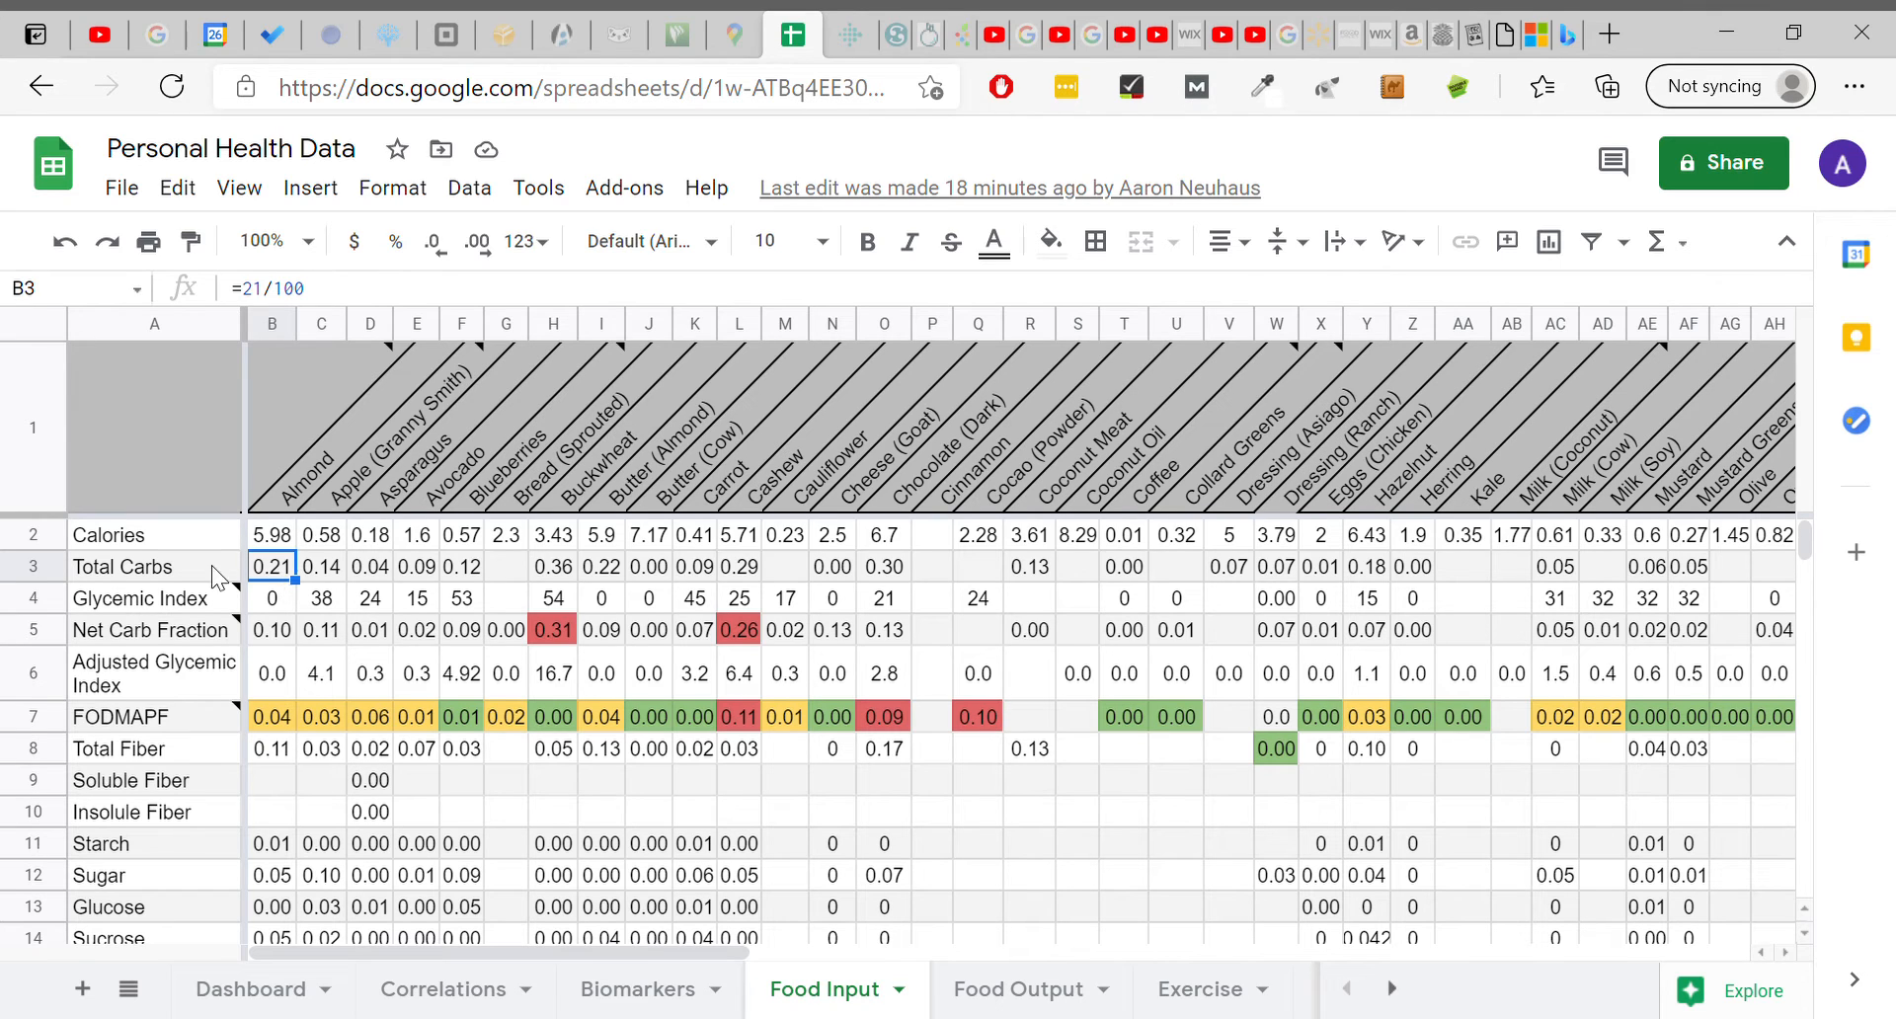
Compare Almond's Starch and Sugar formulas in cells B11 and B12.
scroll(171, 677, down, 1)
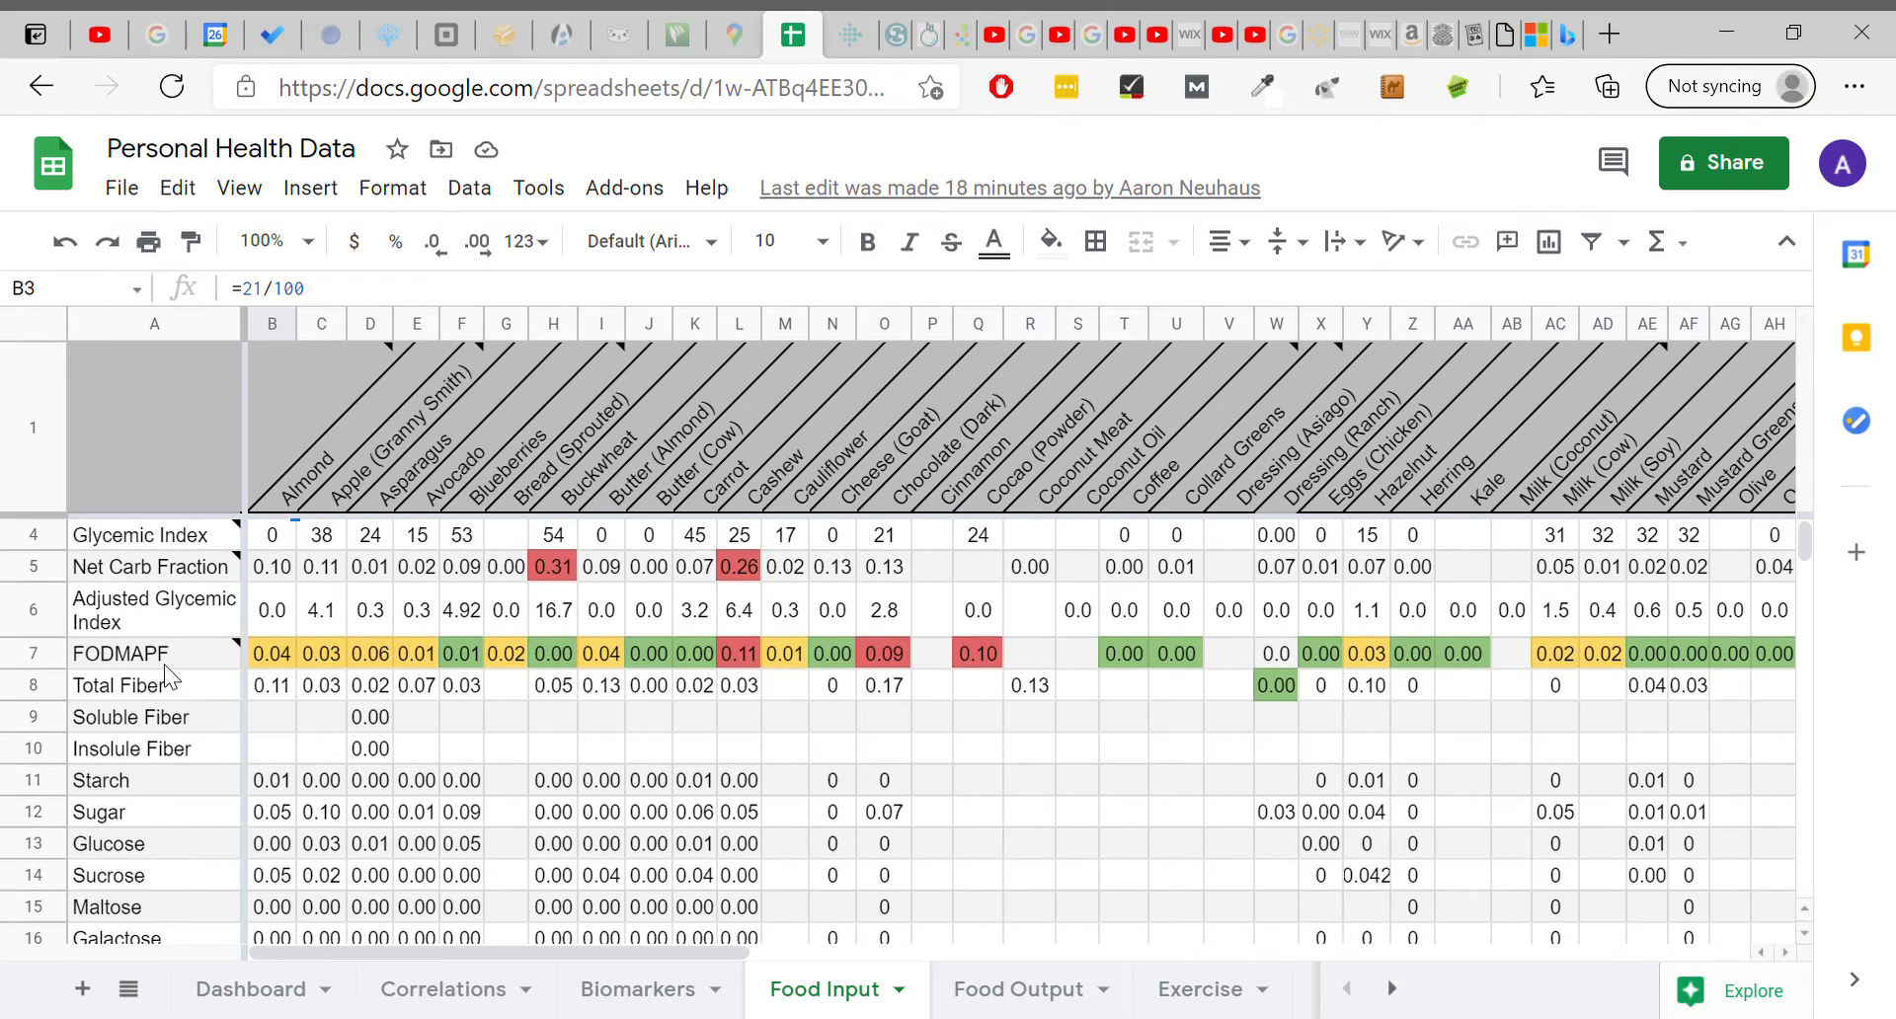
scroll(171, 677, down, 1)
click(281, 727)
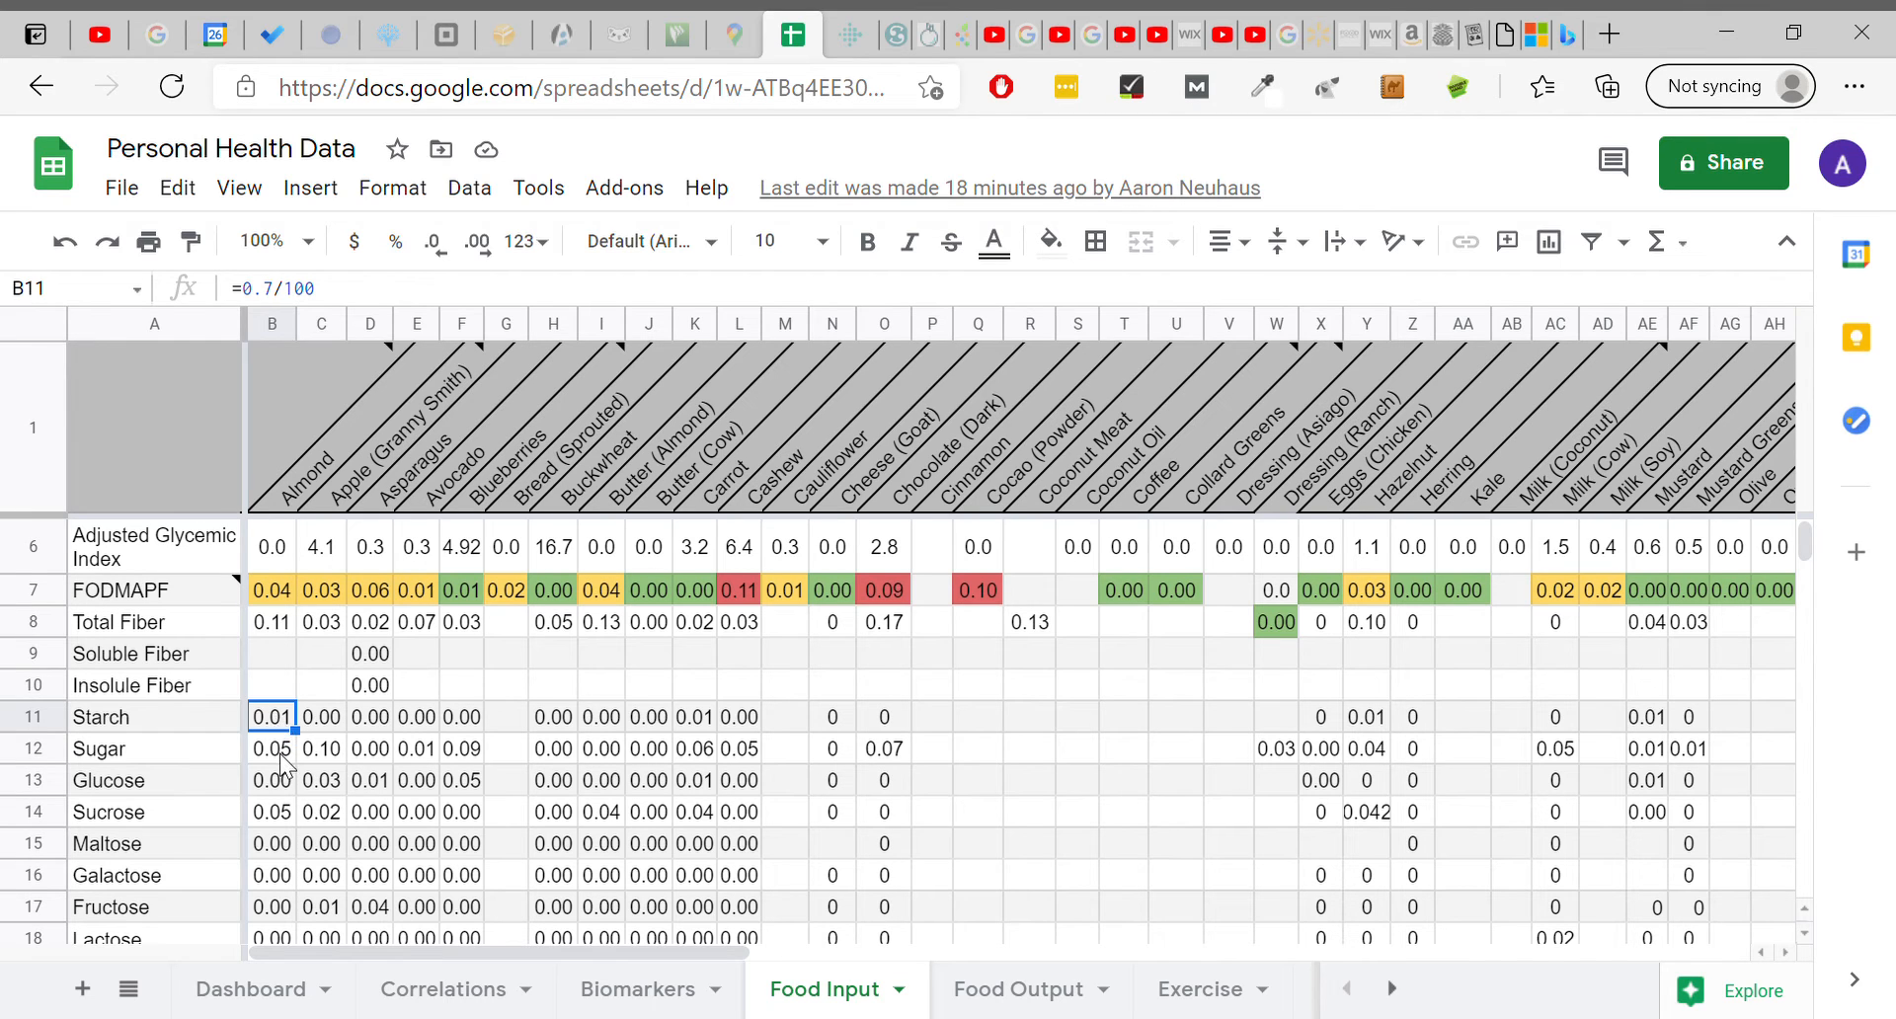
click(284, 758)
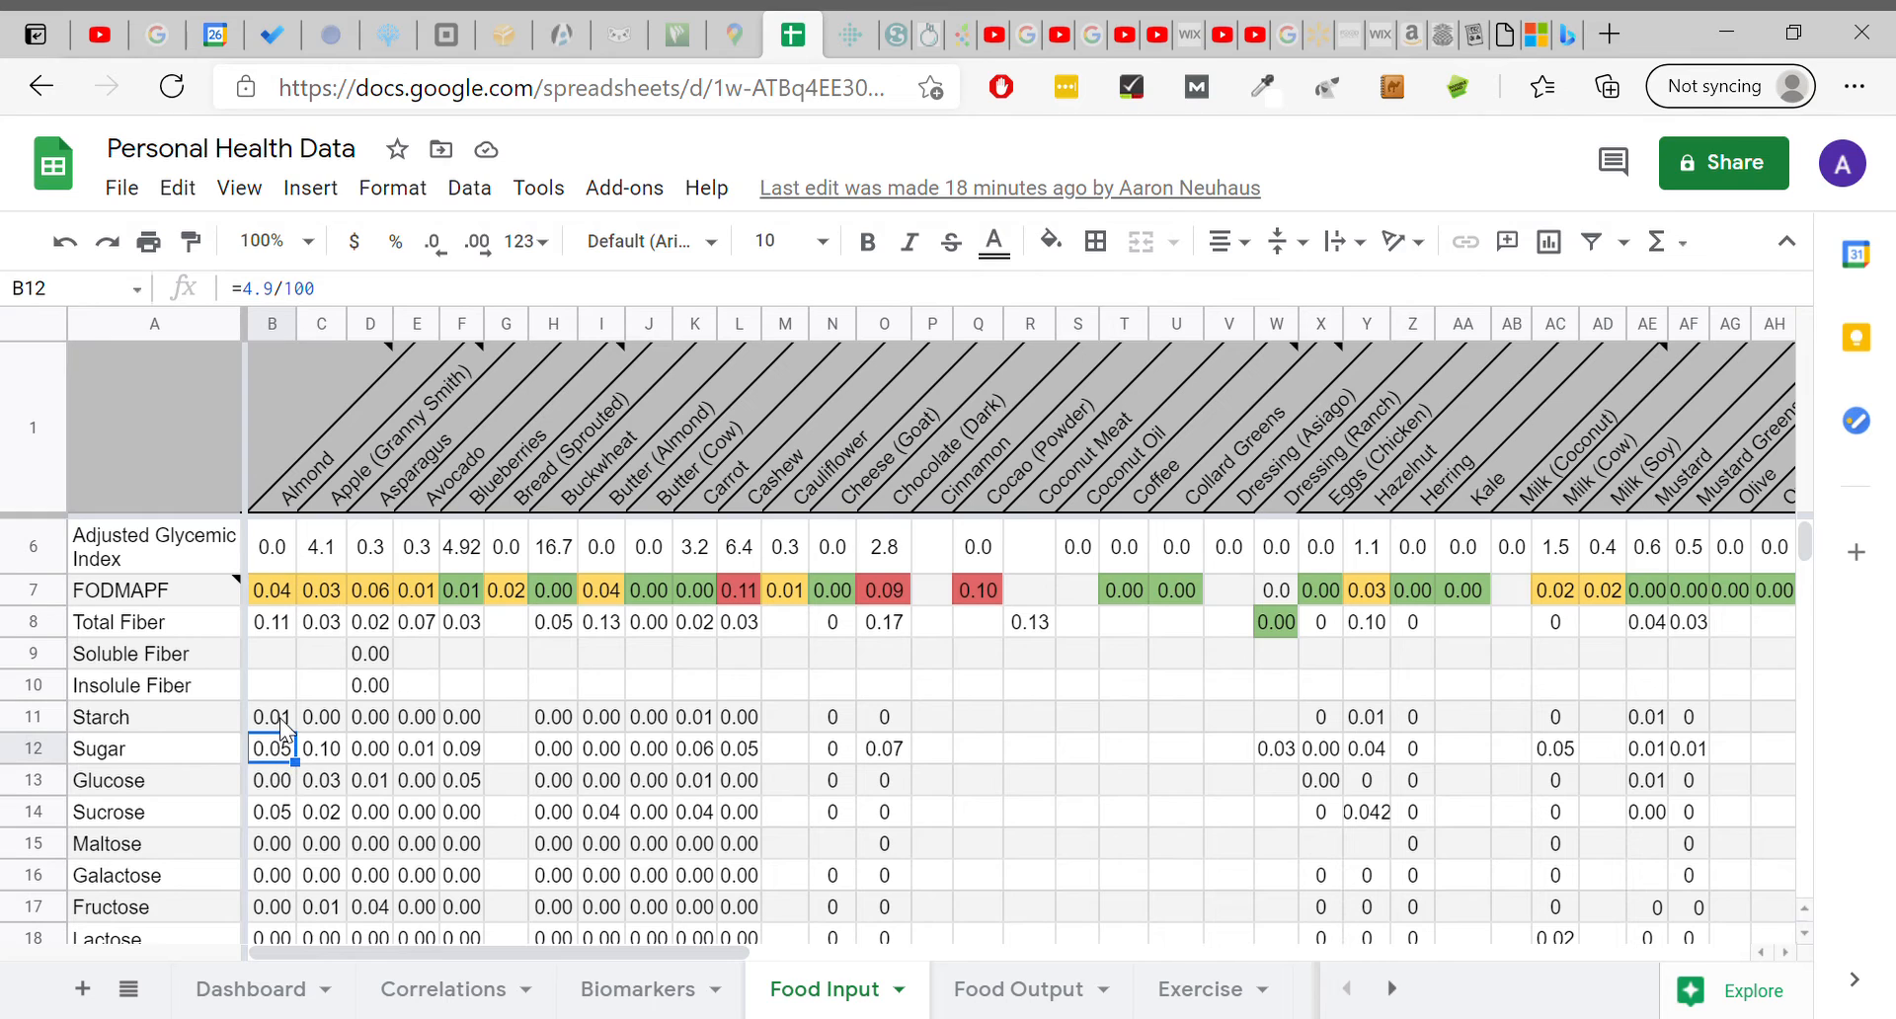
click(282, 728)
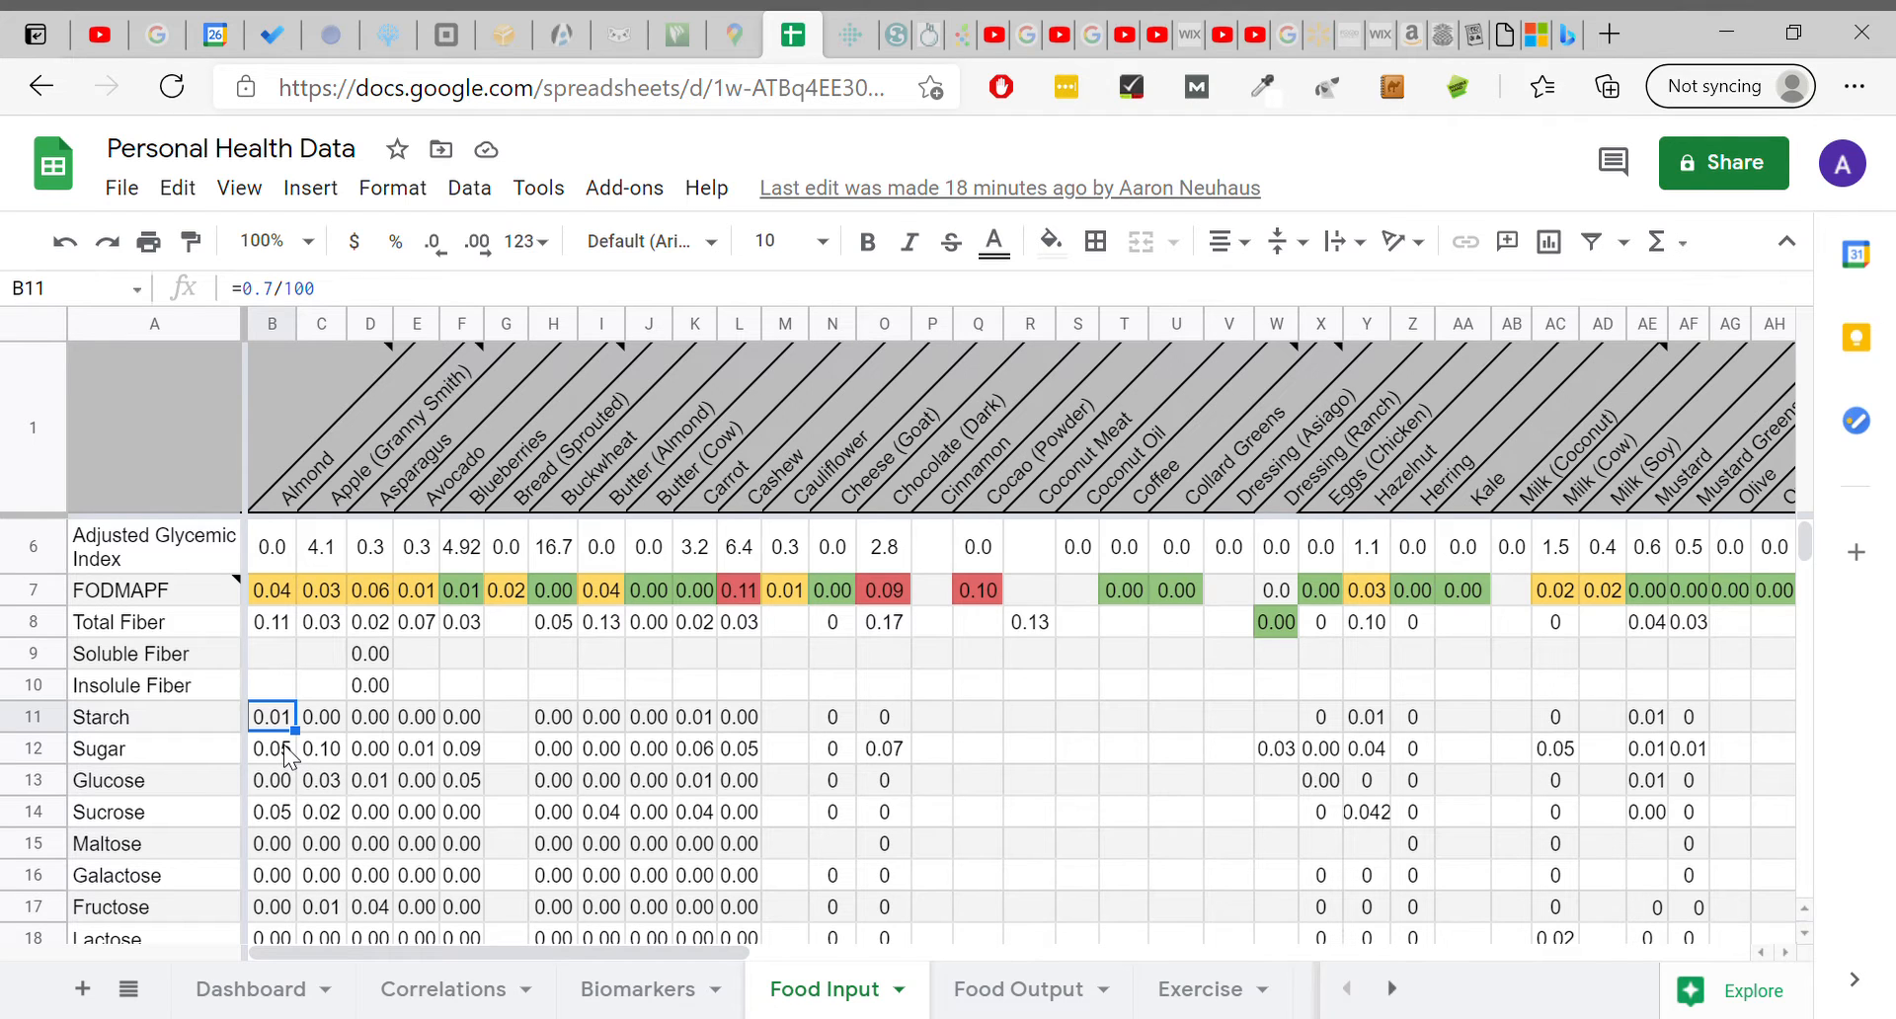
Examine the sugar, GOS and FOS component rows against the Calories, Total Carbs, Glycemic Index and FODMAPF rows.
scroll(287, 755, down, 1)
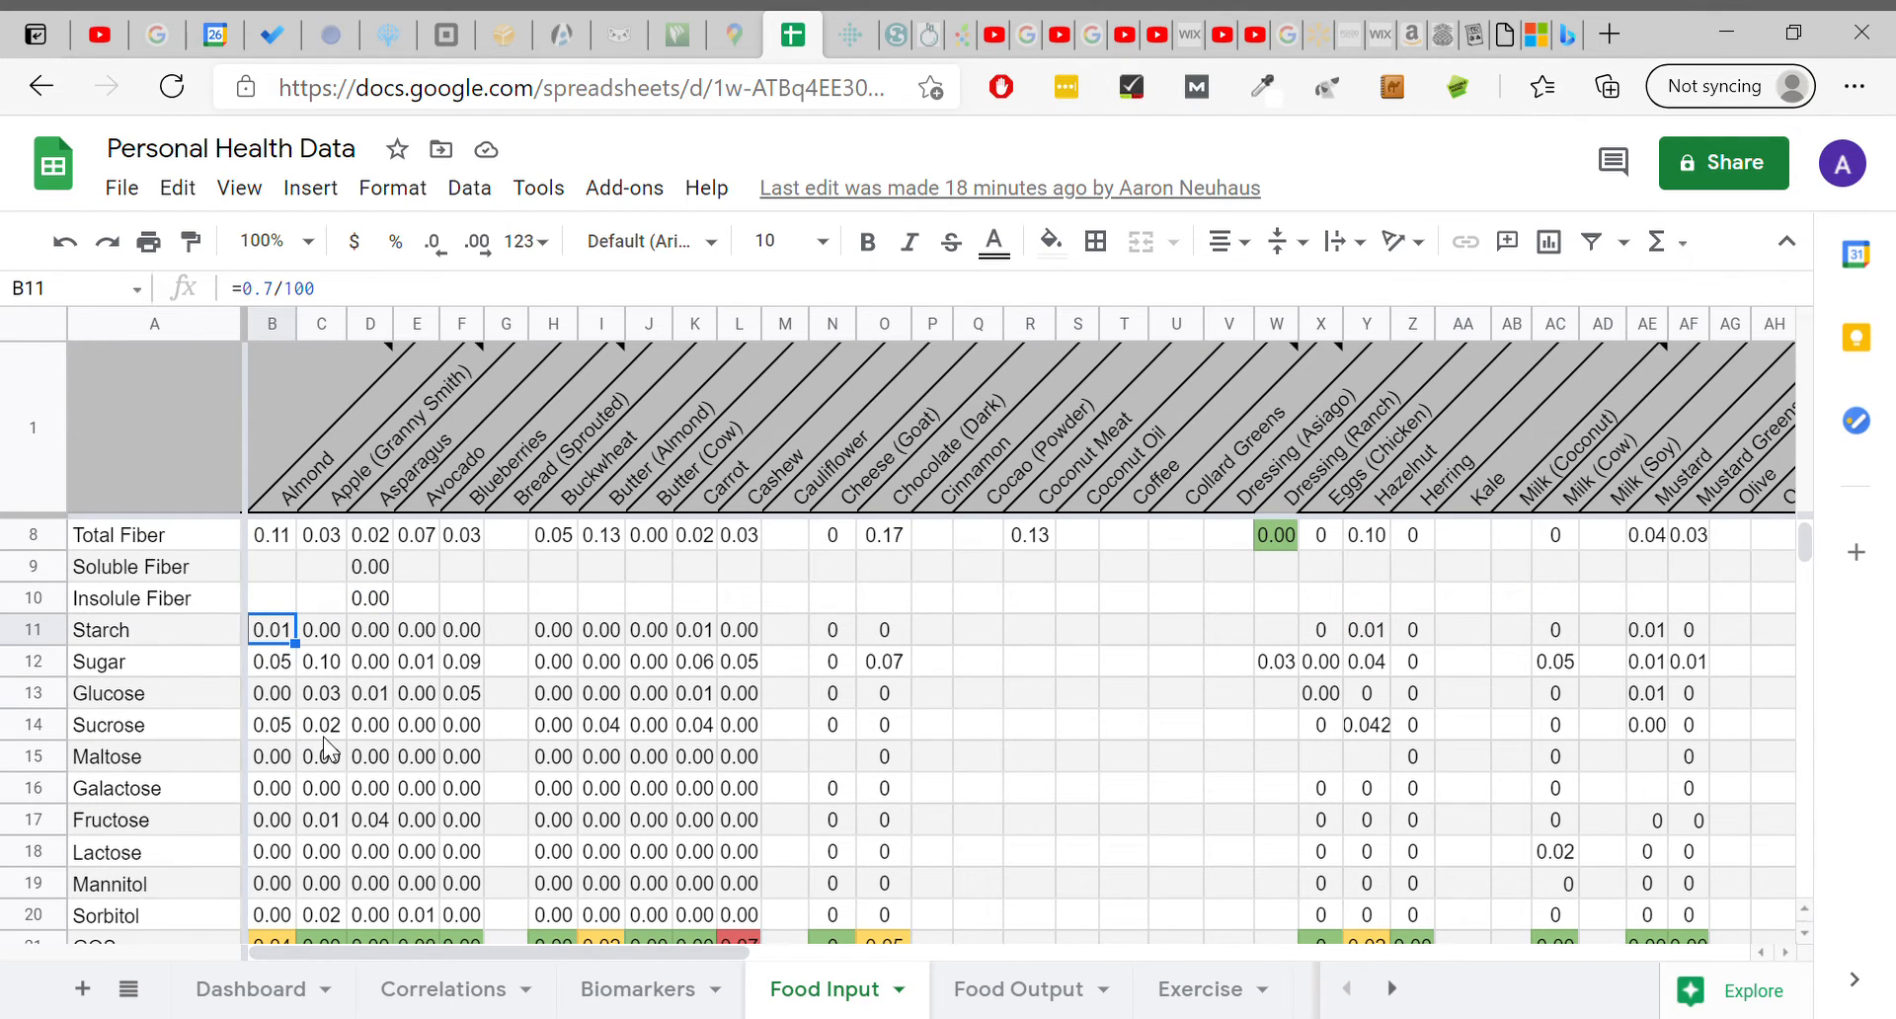
scroll(323, 740, down, 2)
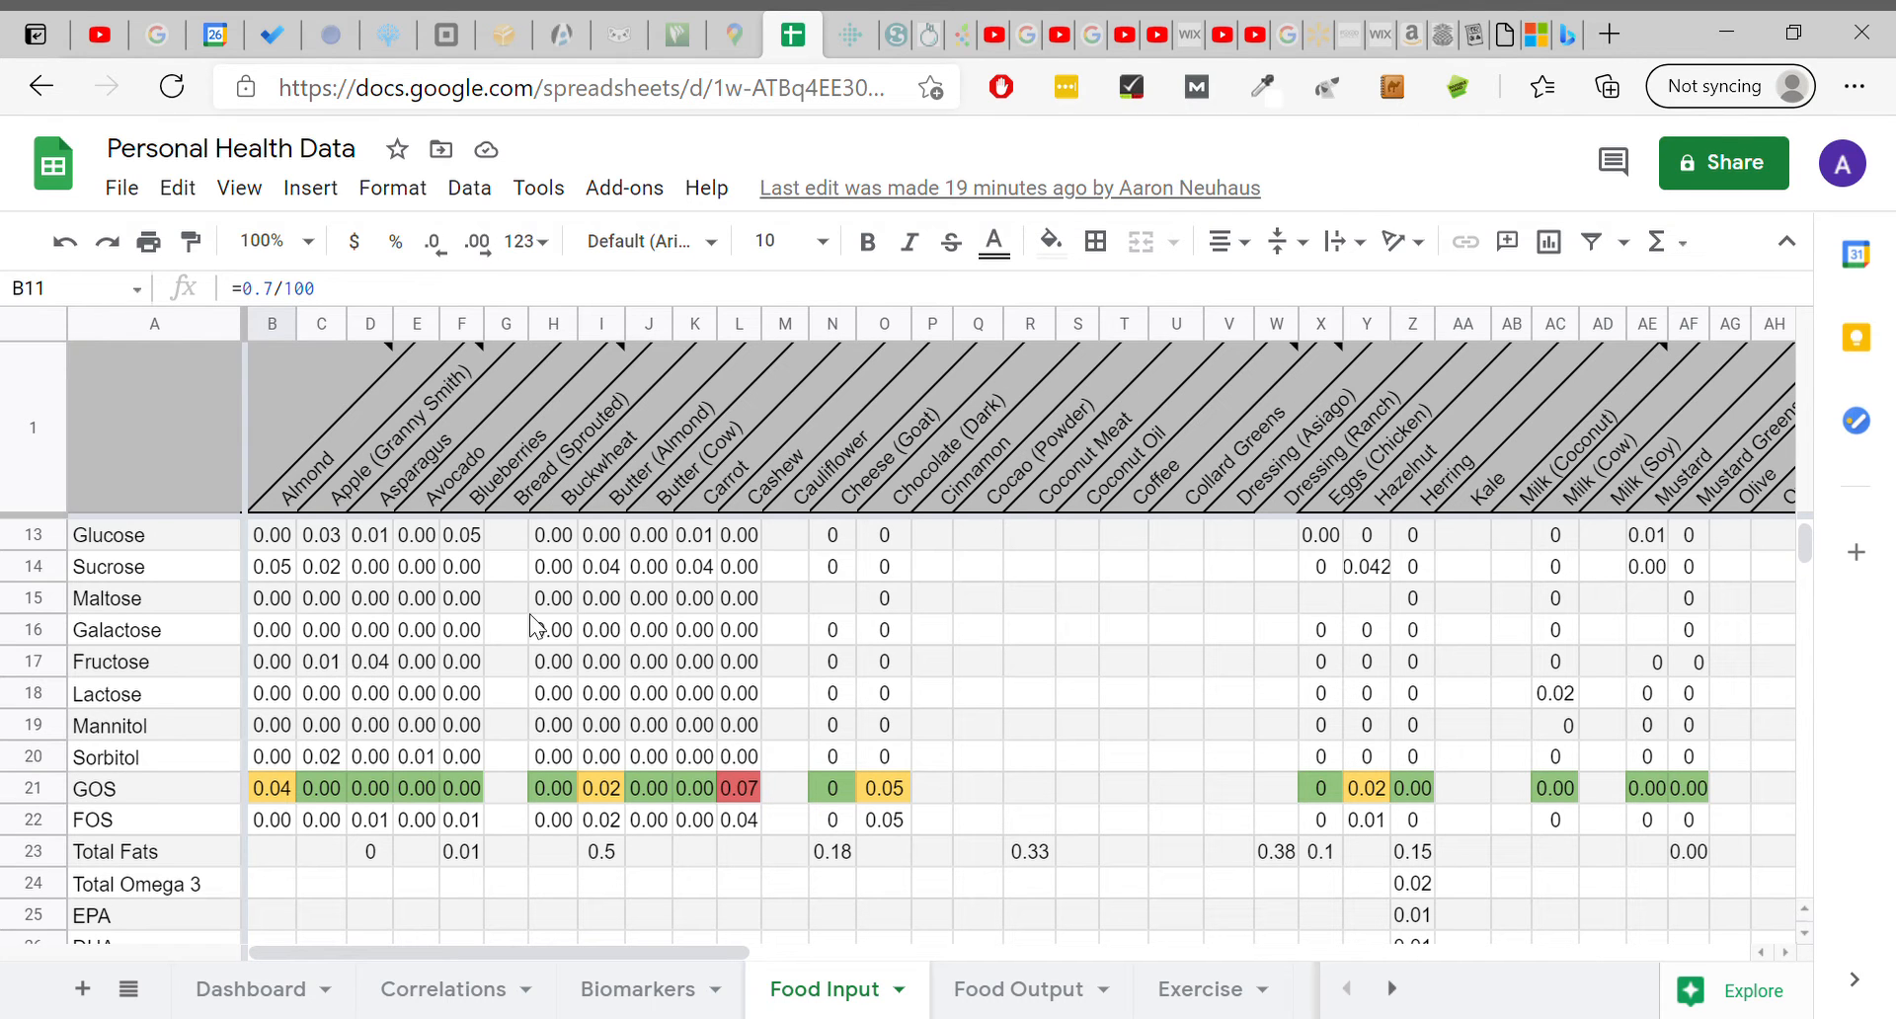
scroll(464, 624, up, 4)
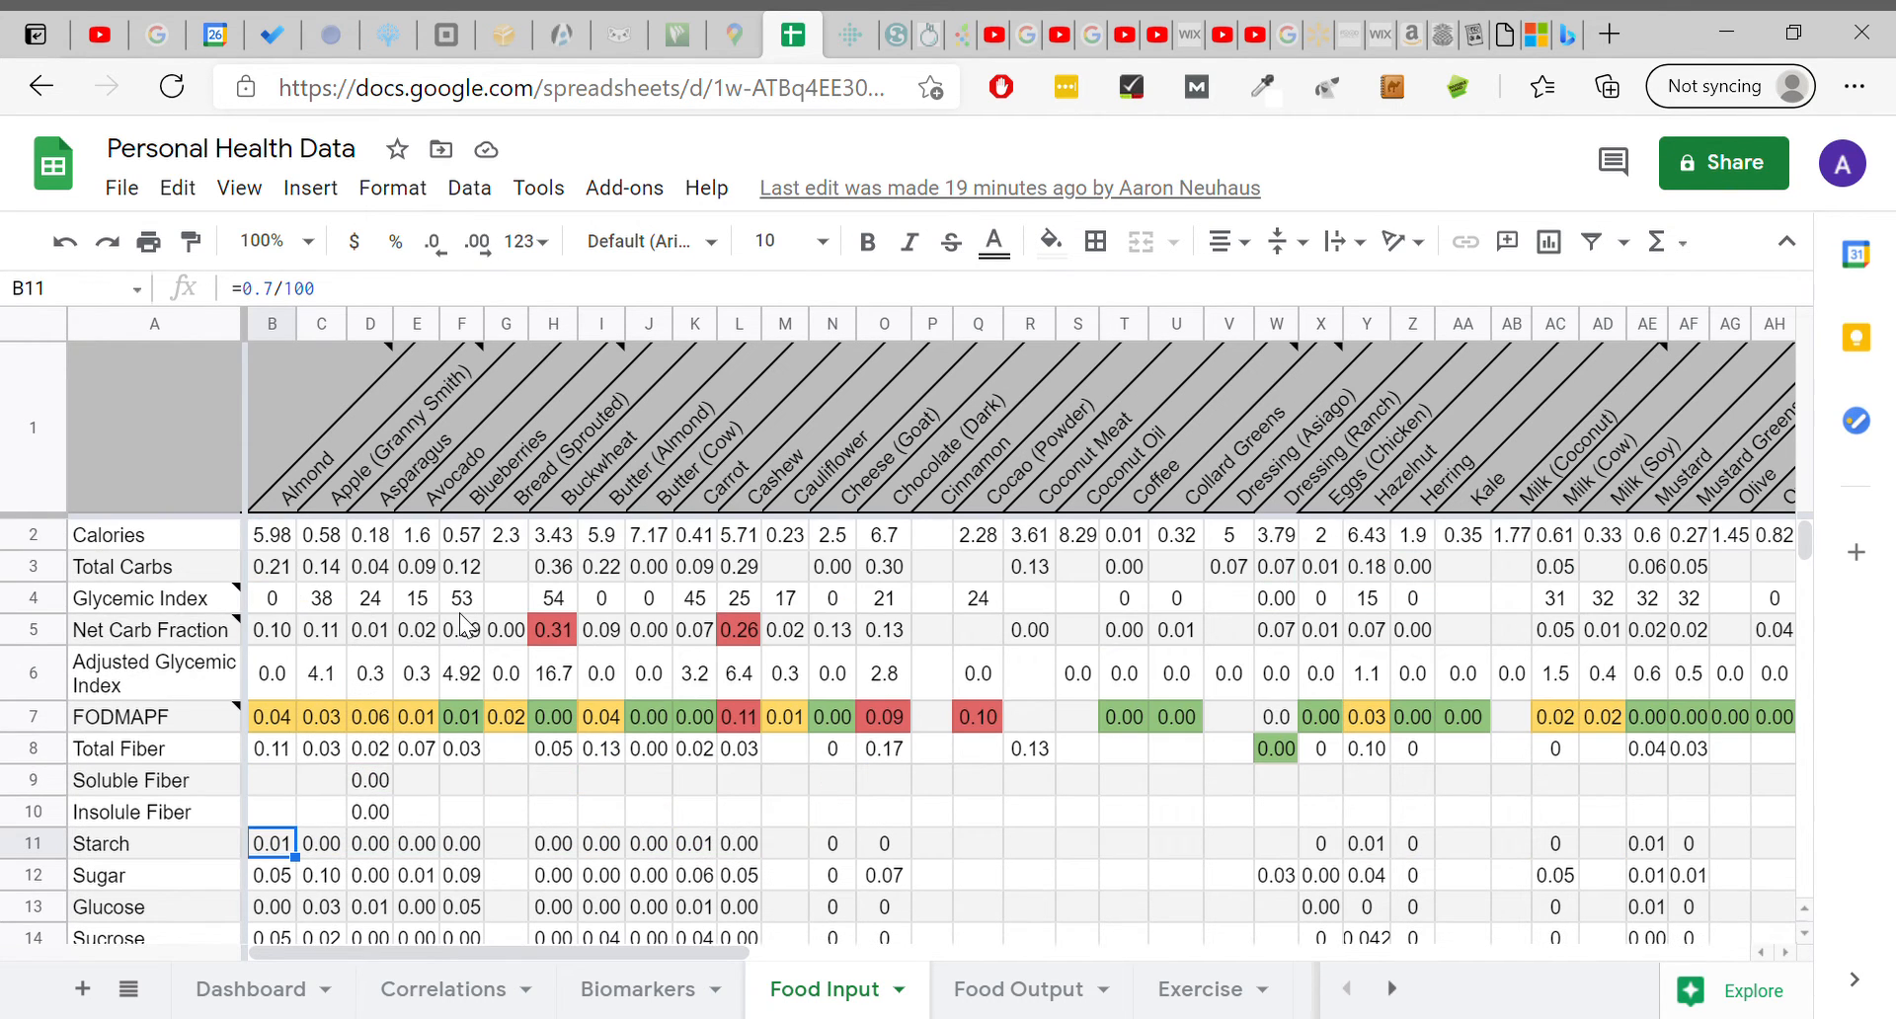
scroll(464, 624, down, 3)
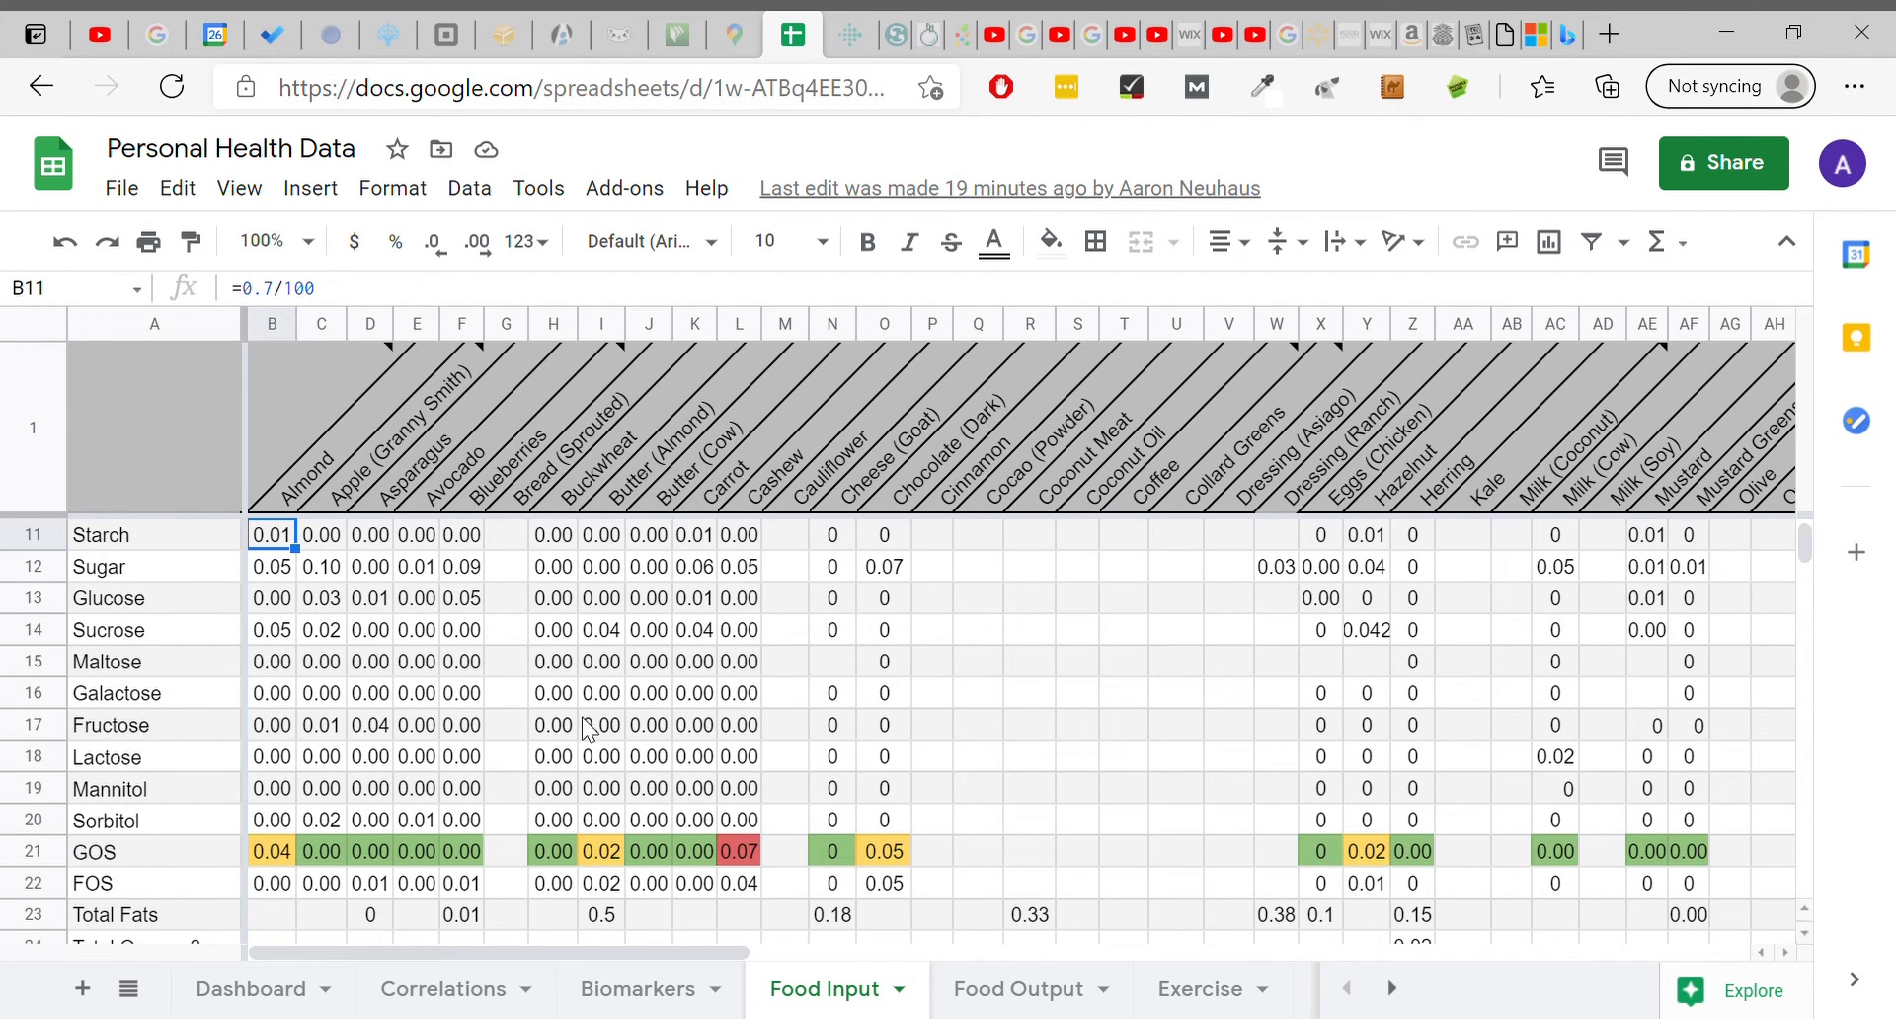
scroll(420, 728, down, 1)
scroll(745, 601, up, 4)
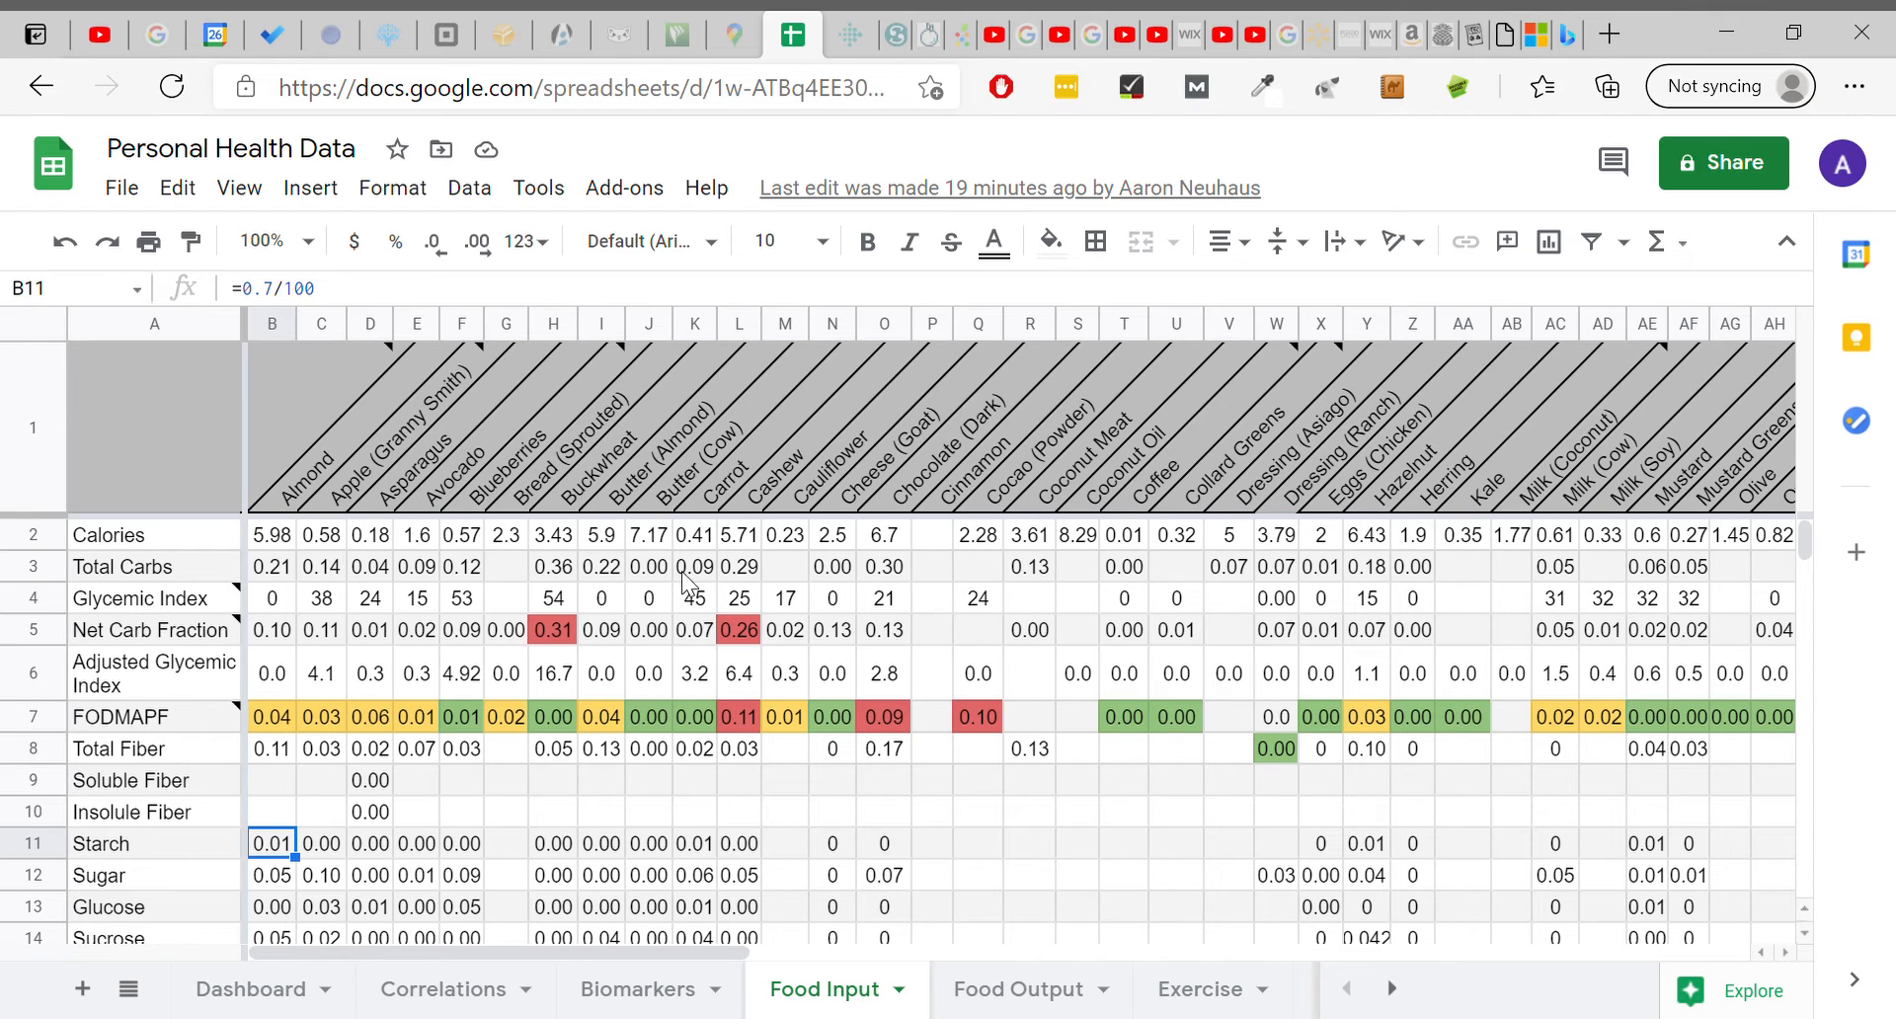
scroll(751, 791, down, 1)
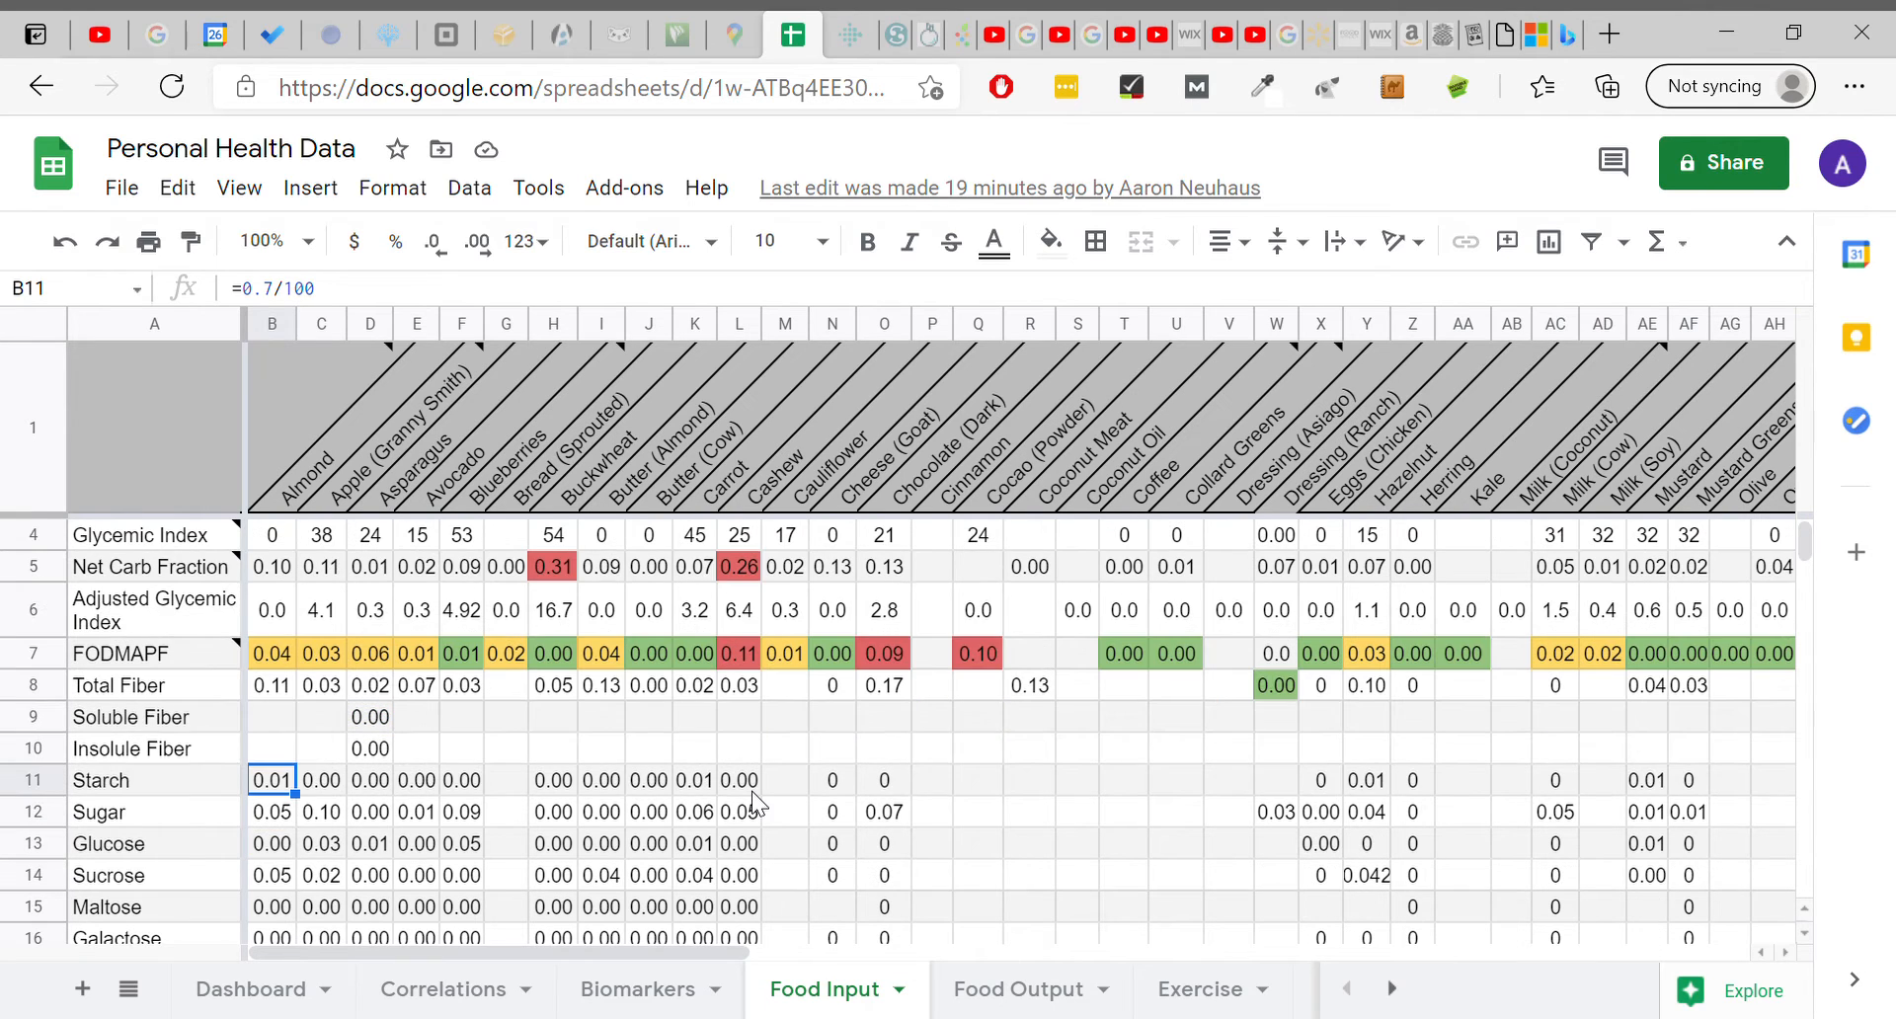
scroll(614, 810, down, 8)
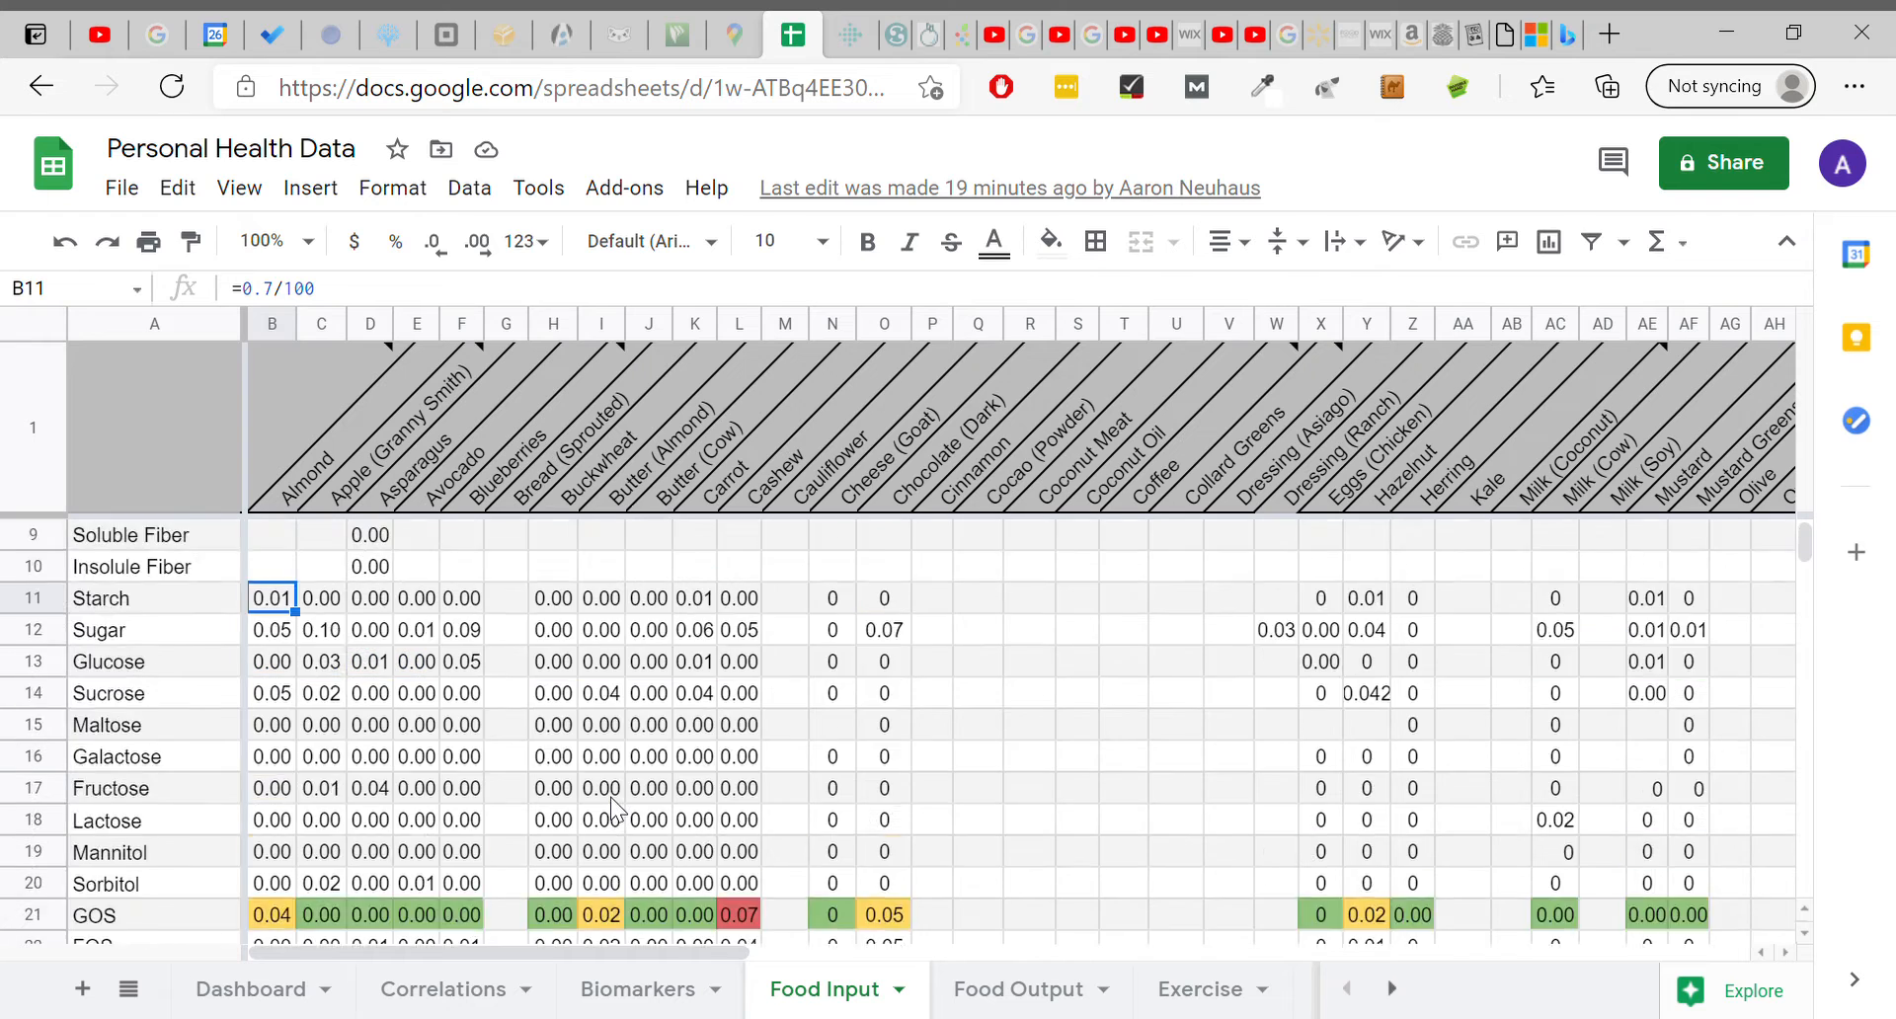
scroll(610, 797, up, 4)
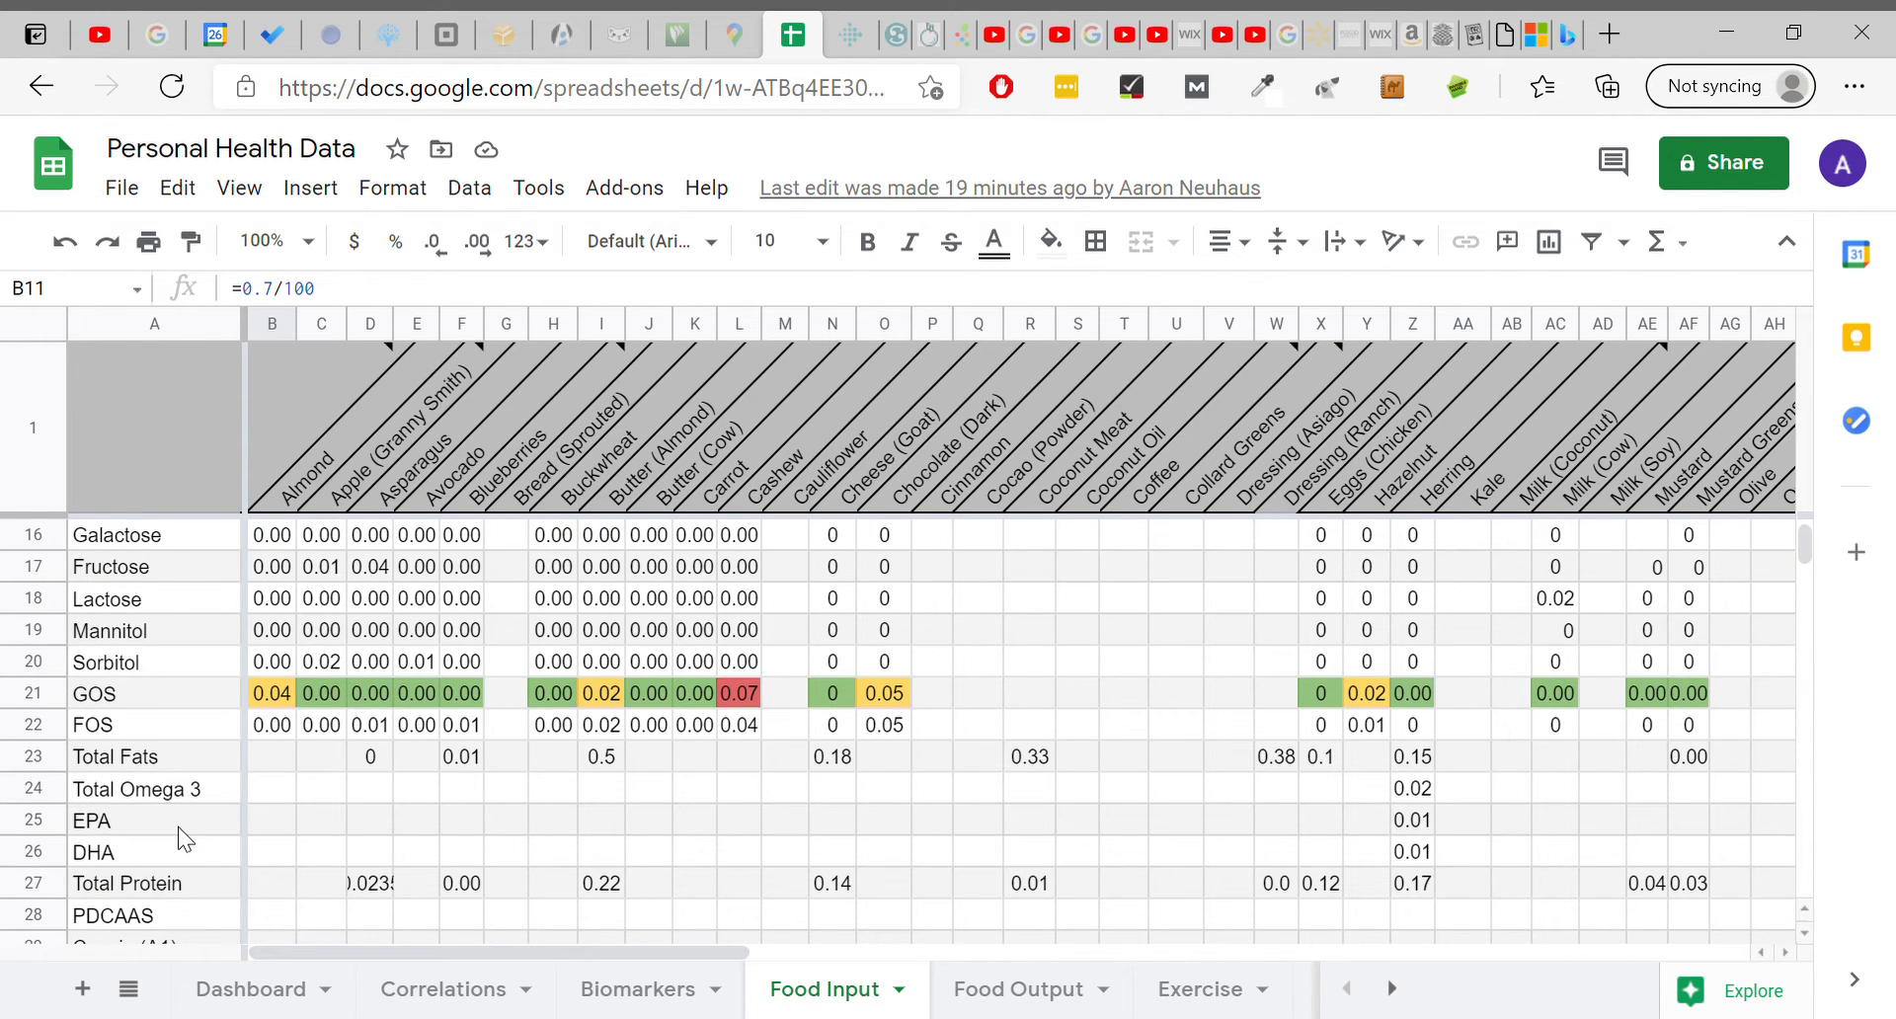
Locate the PDCAAS row below Total Protein, and inspect the Casein (A1) and Casein (A2) cells for Cheese (Goat).
scroll(179, 826, down, 1)
scroll(362, 822, down, 2)
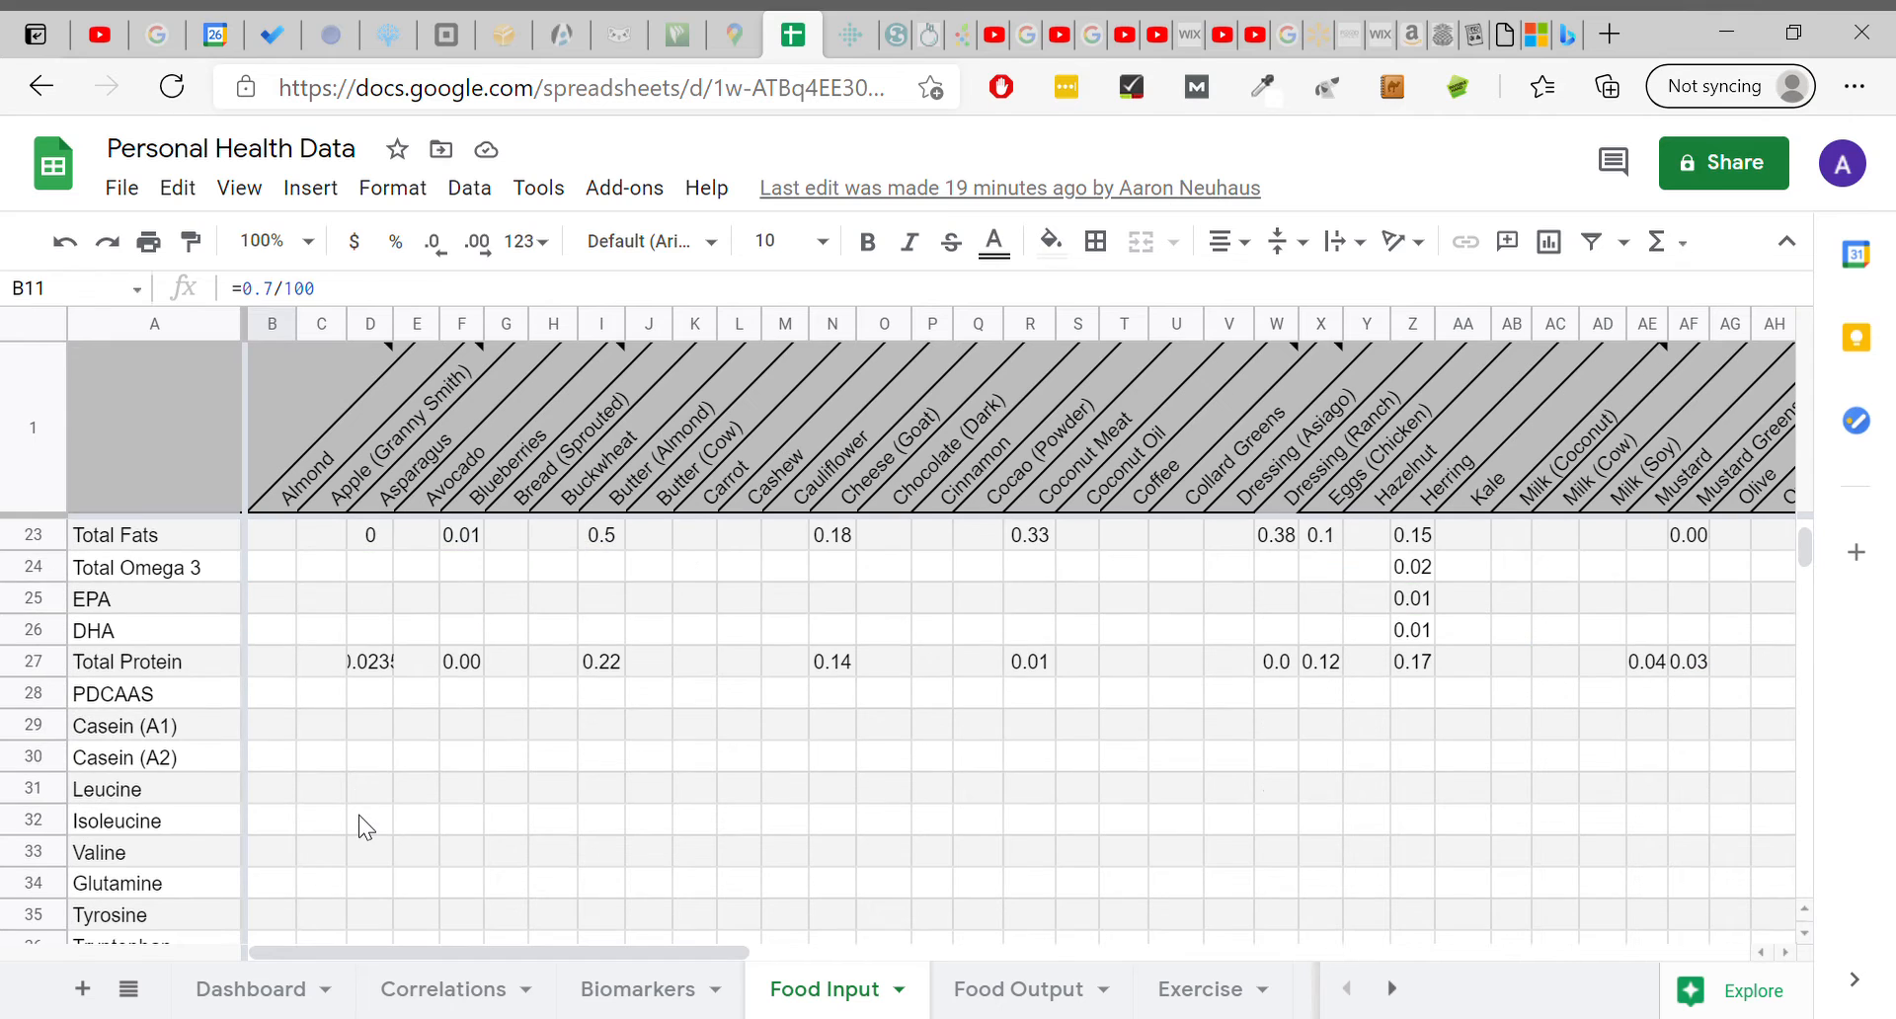
scroll(459, 790, down, 2)
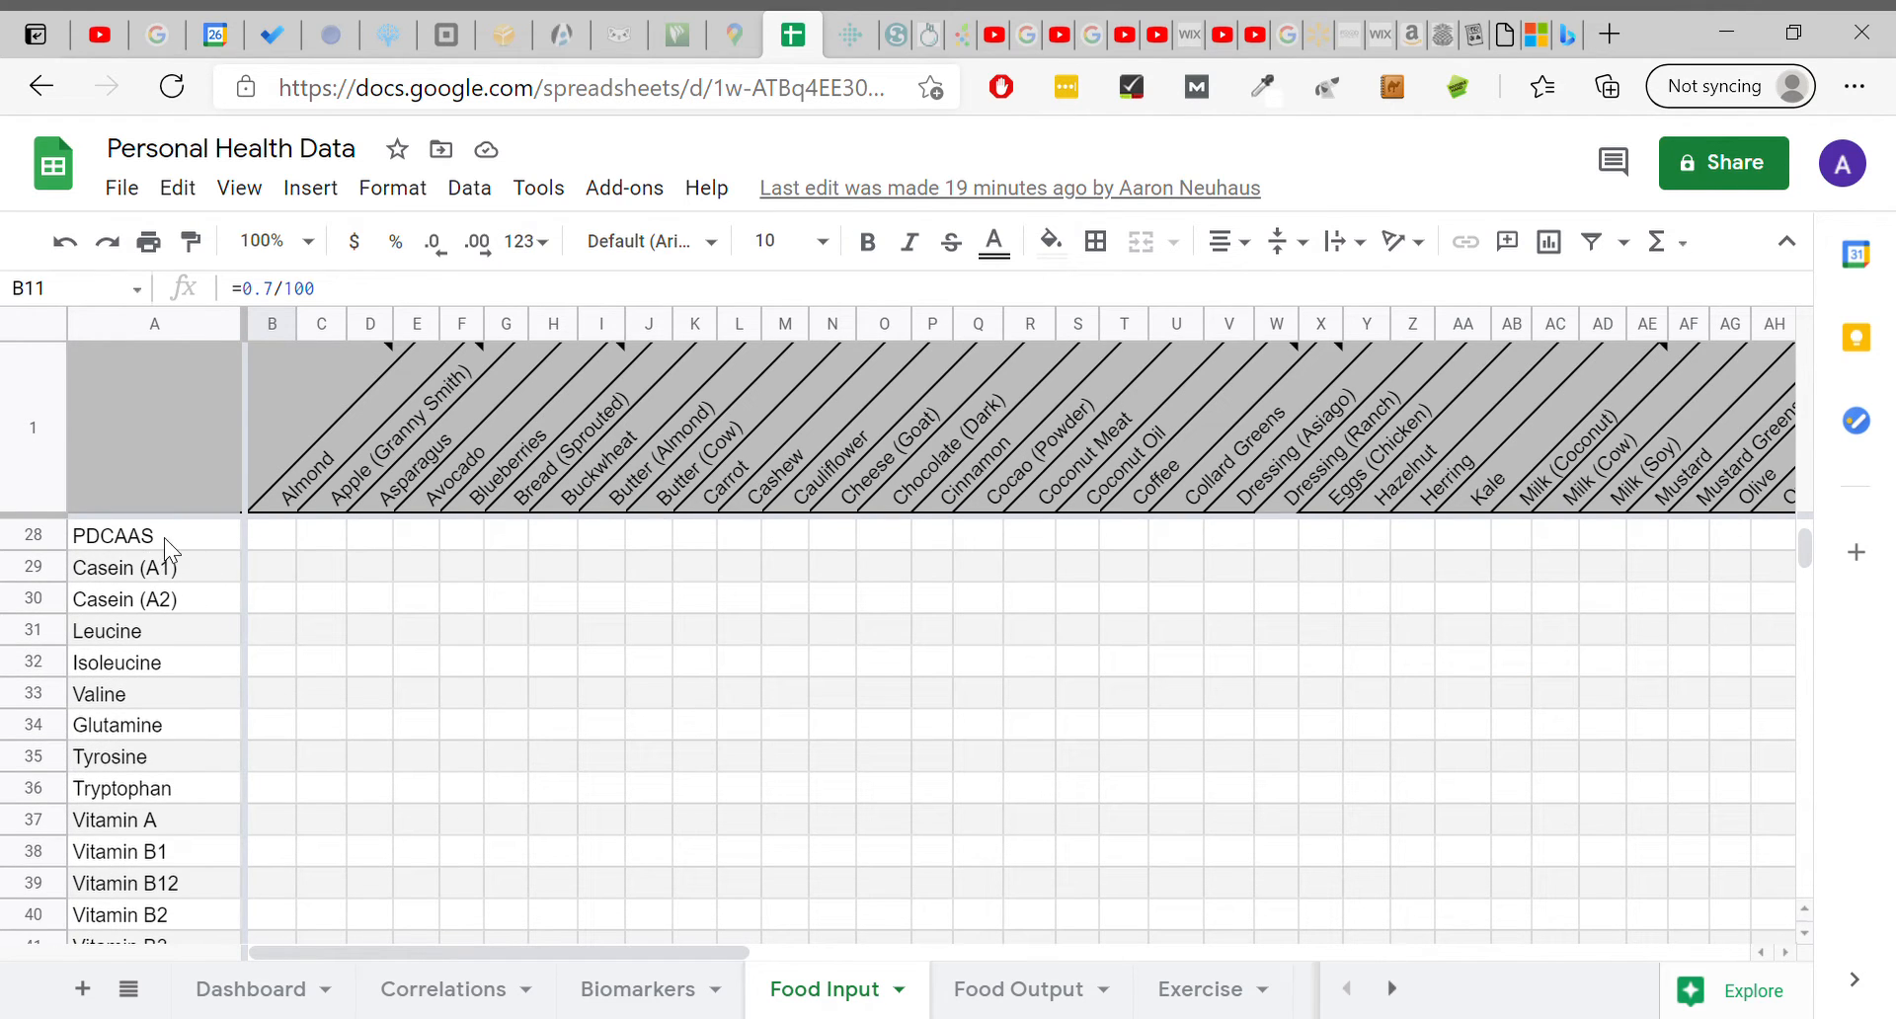
click(197, 537)
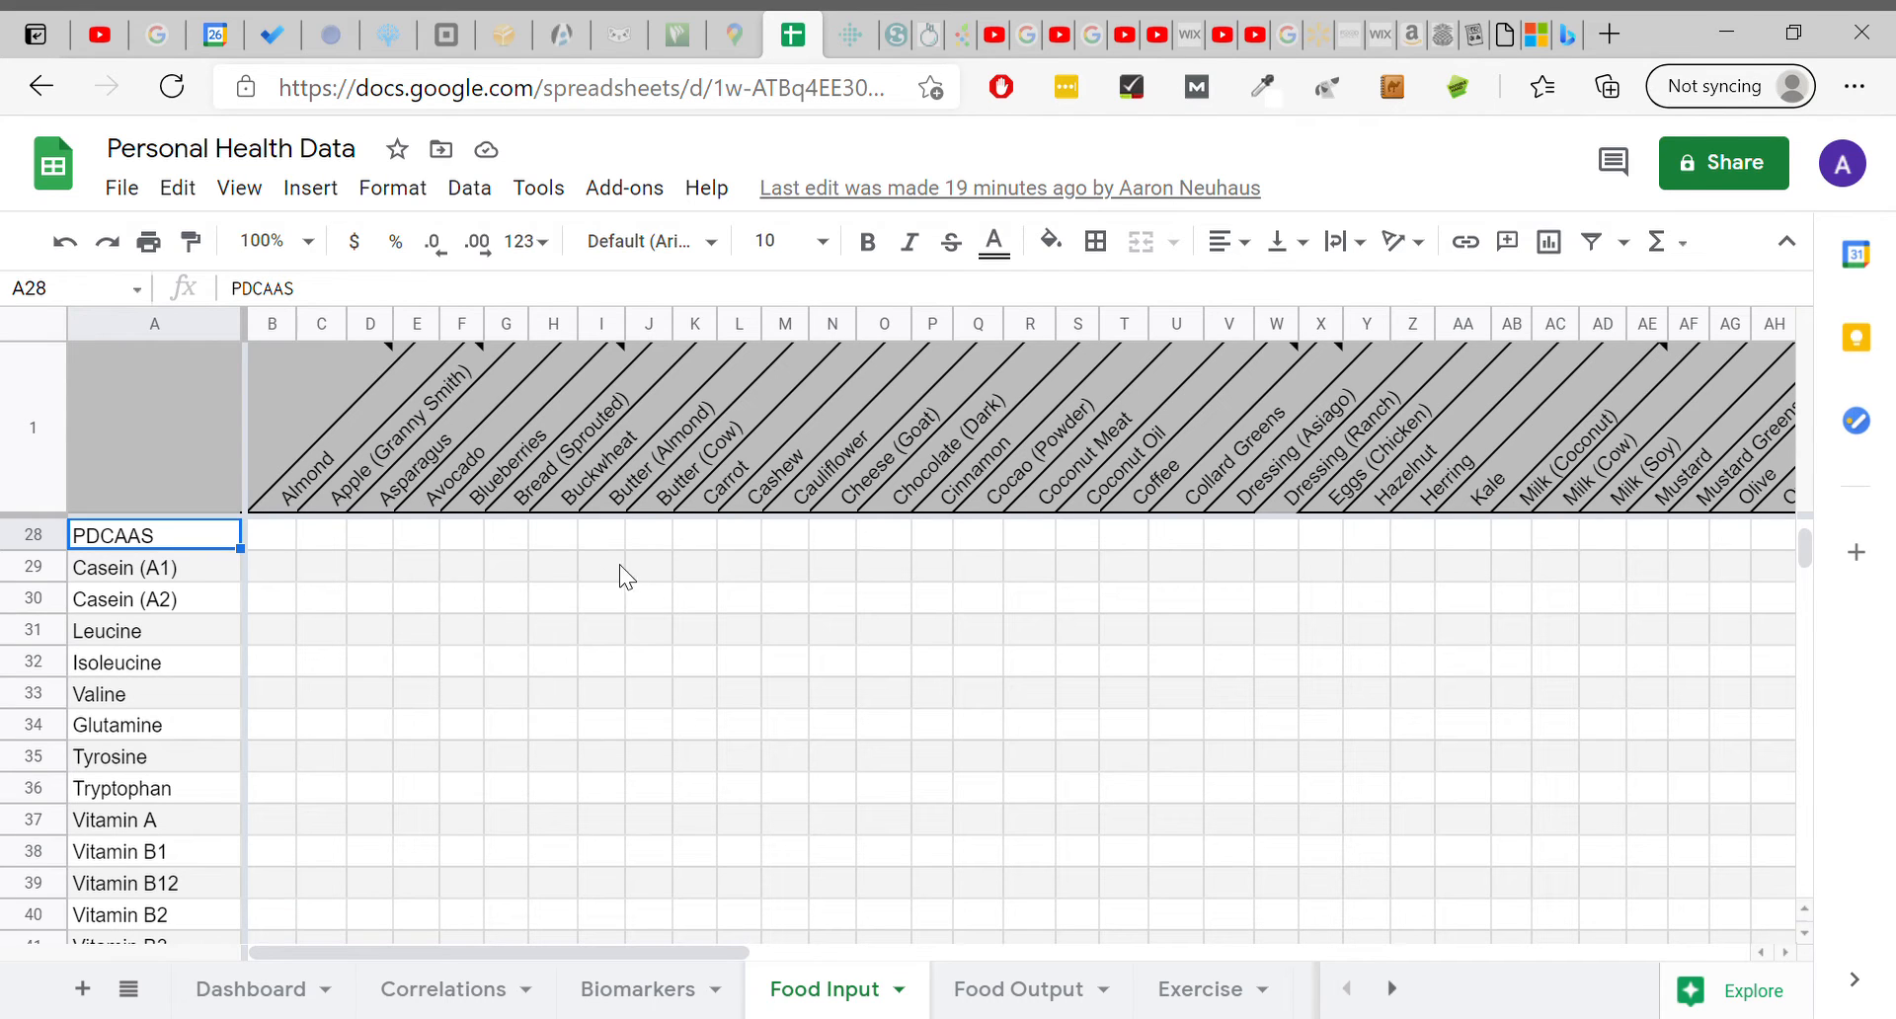
click(336, 577)
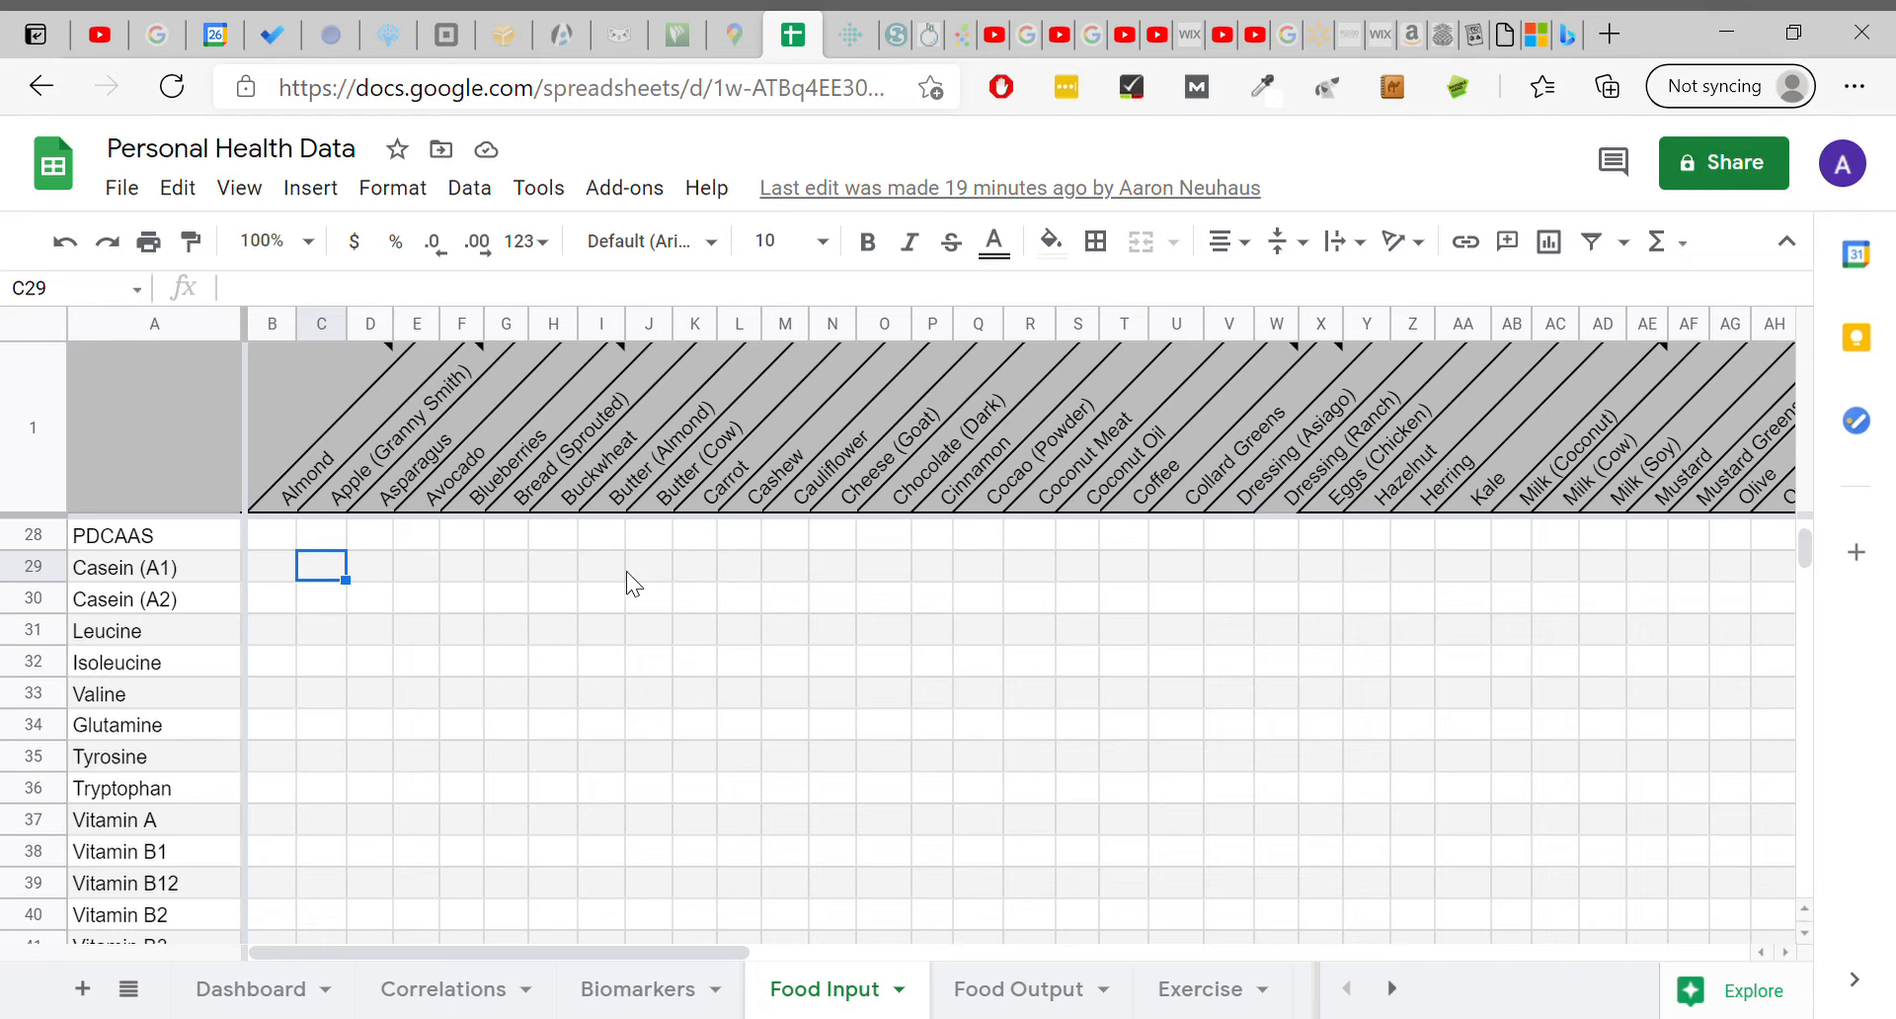
click(832, 583)
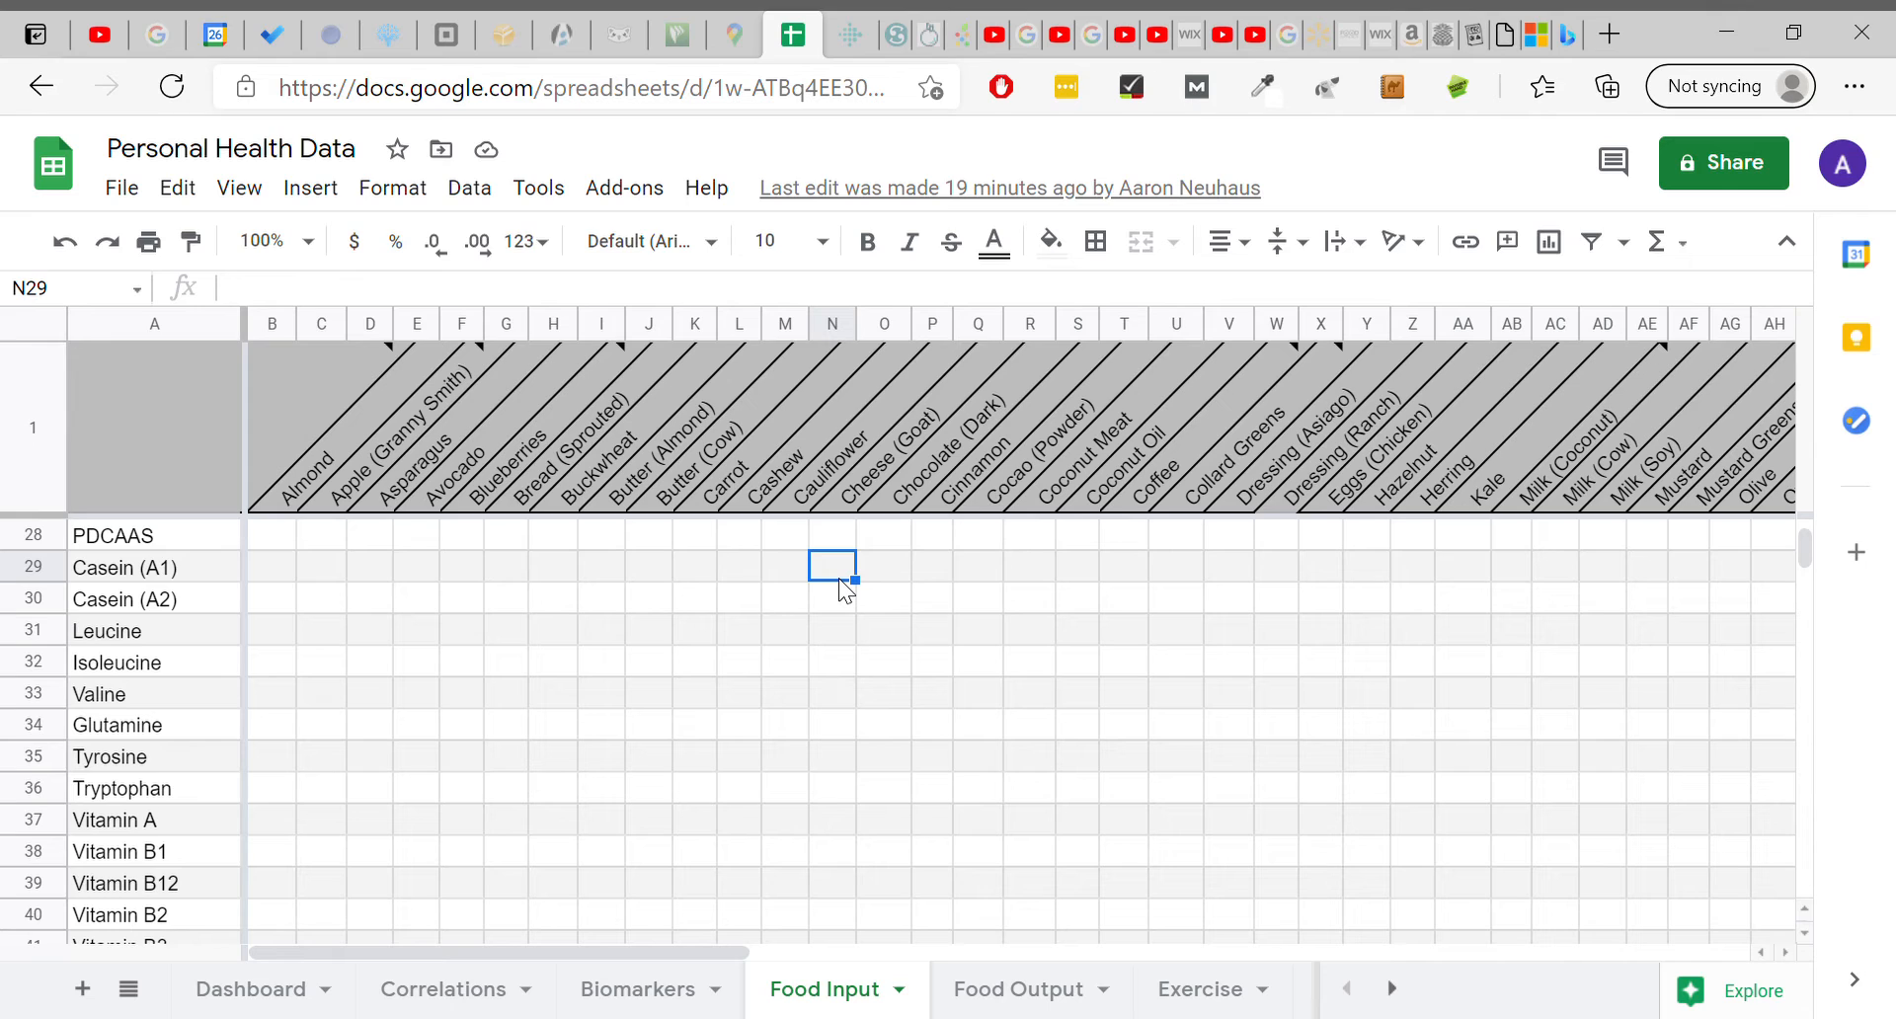
click(838, 597)
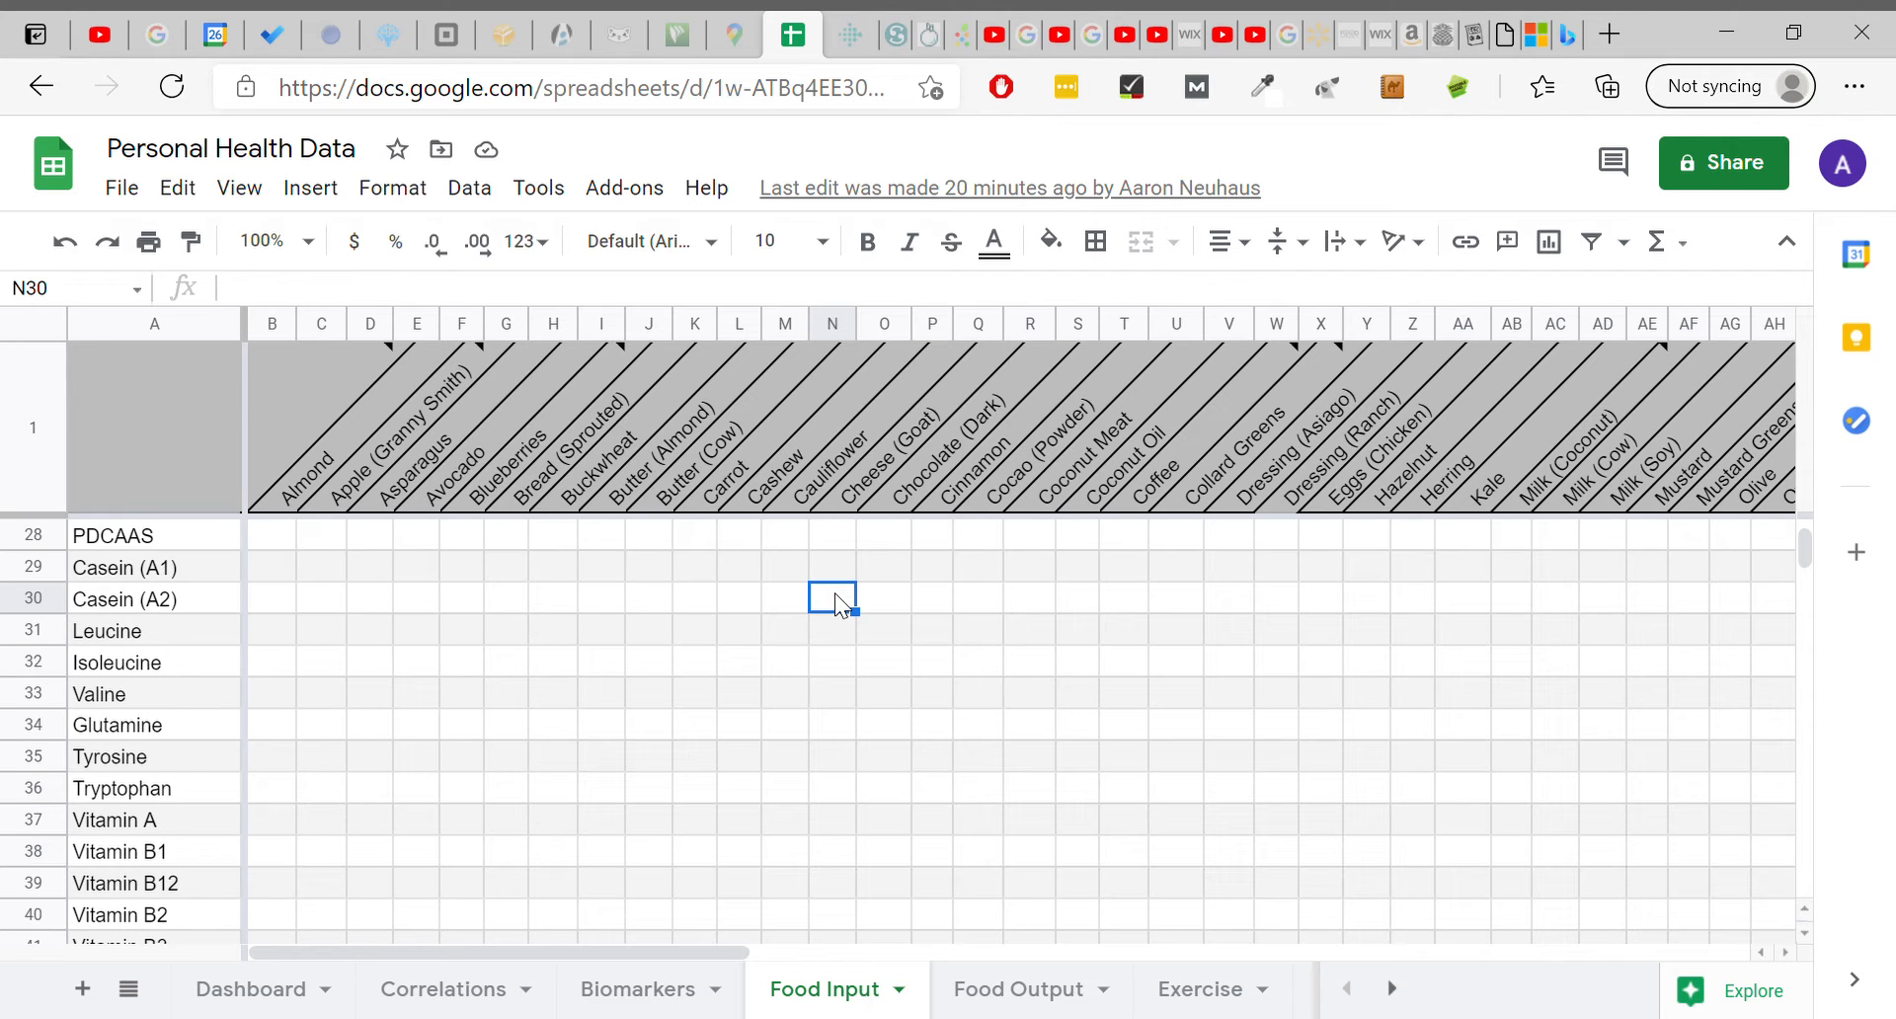
Look over the amino acid, vitamin and mineral rows, and select the Date header below Mycotoxins.
scroll(835, 597, down, 1)
scroll(835, 598, up, 8)
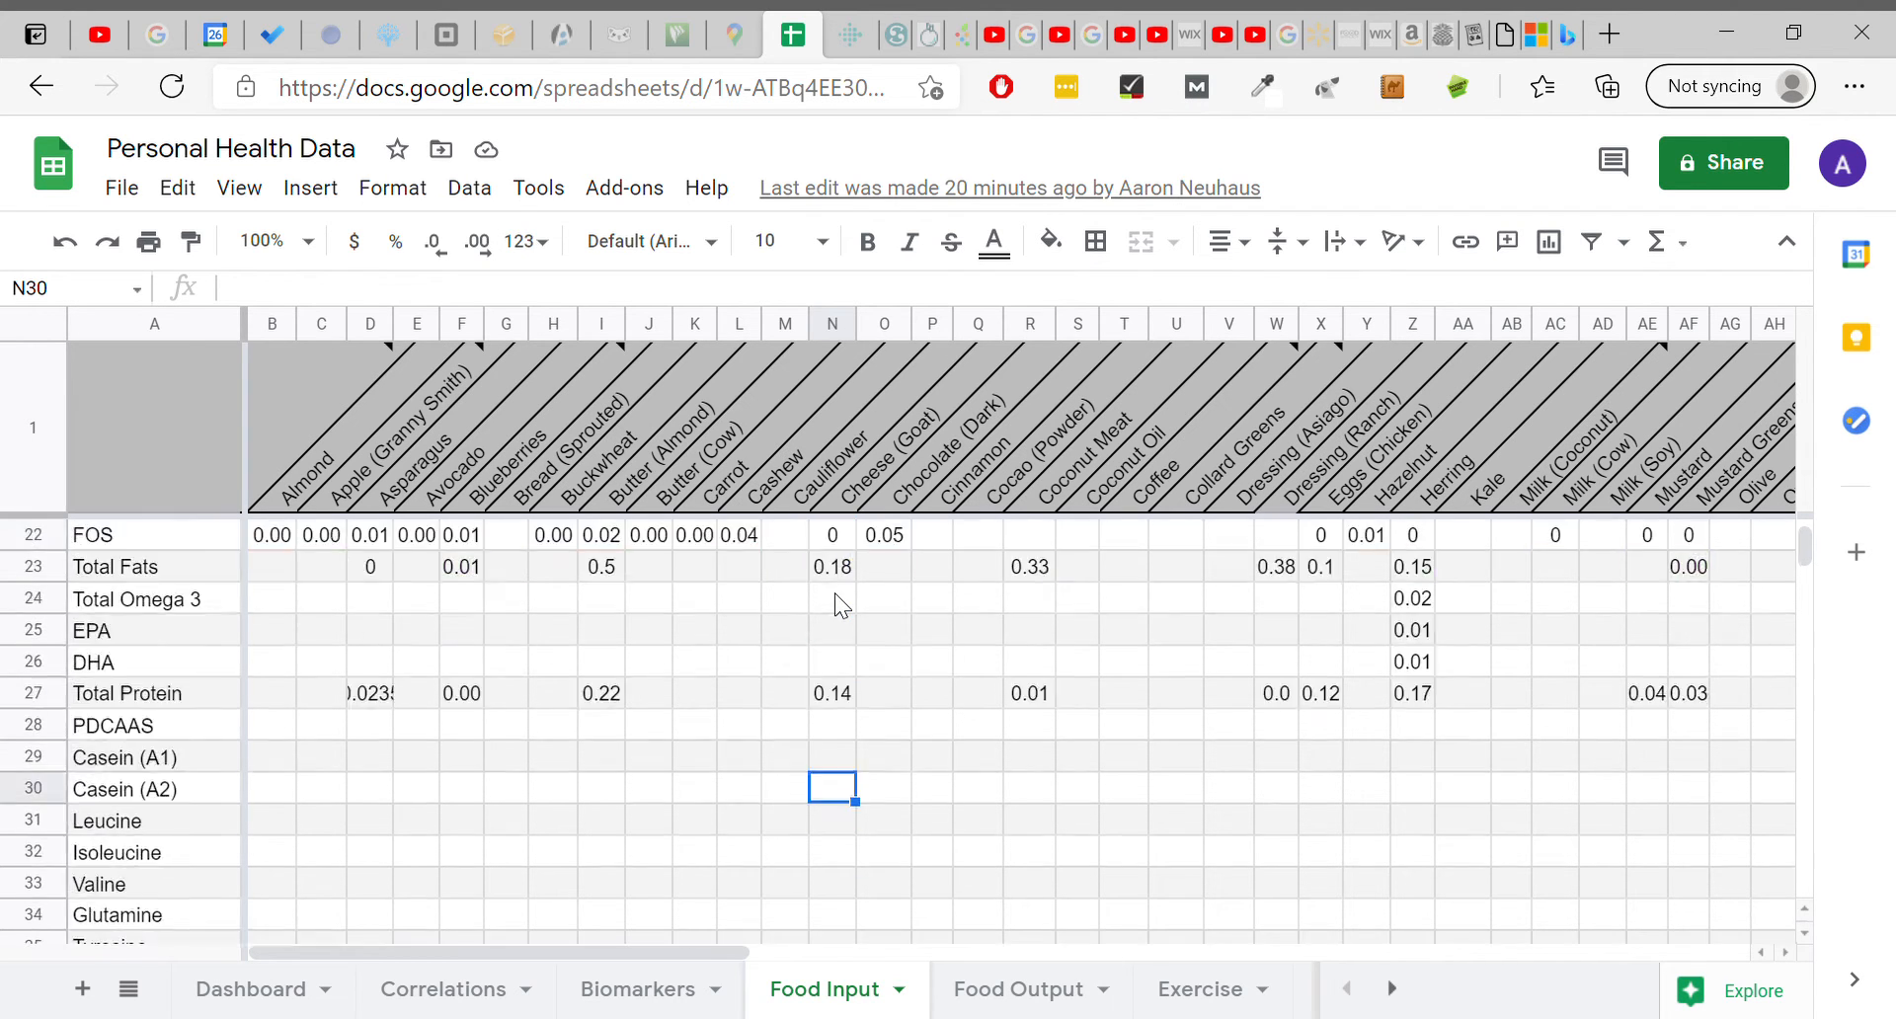
scroll(704, 807, down, 10)
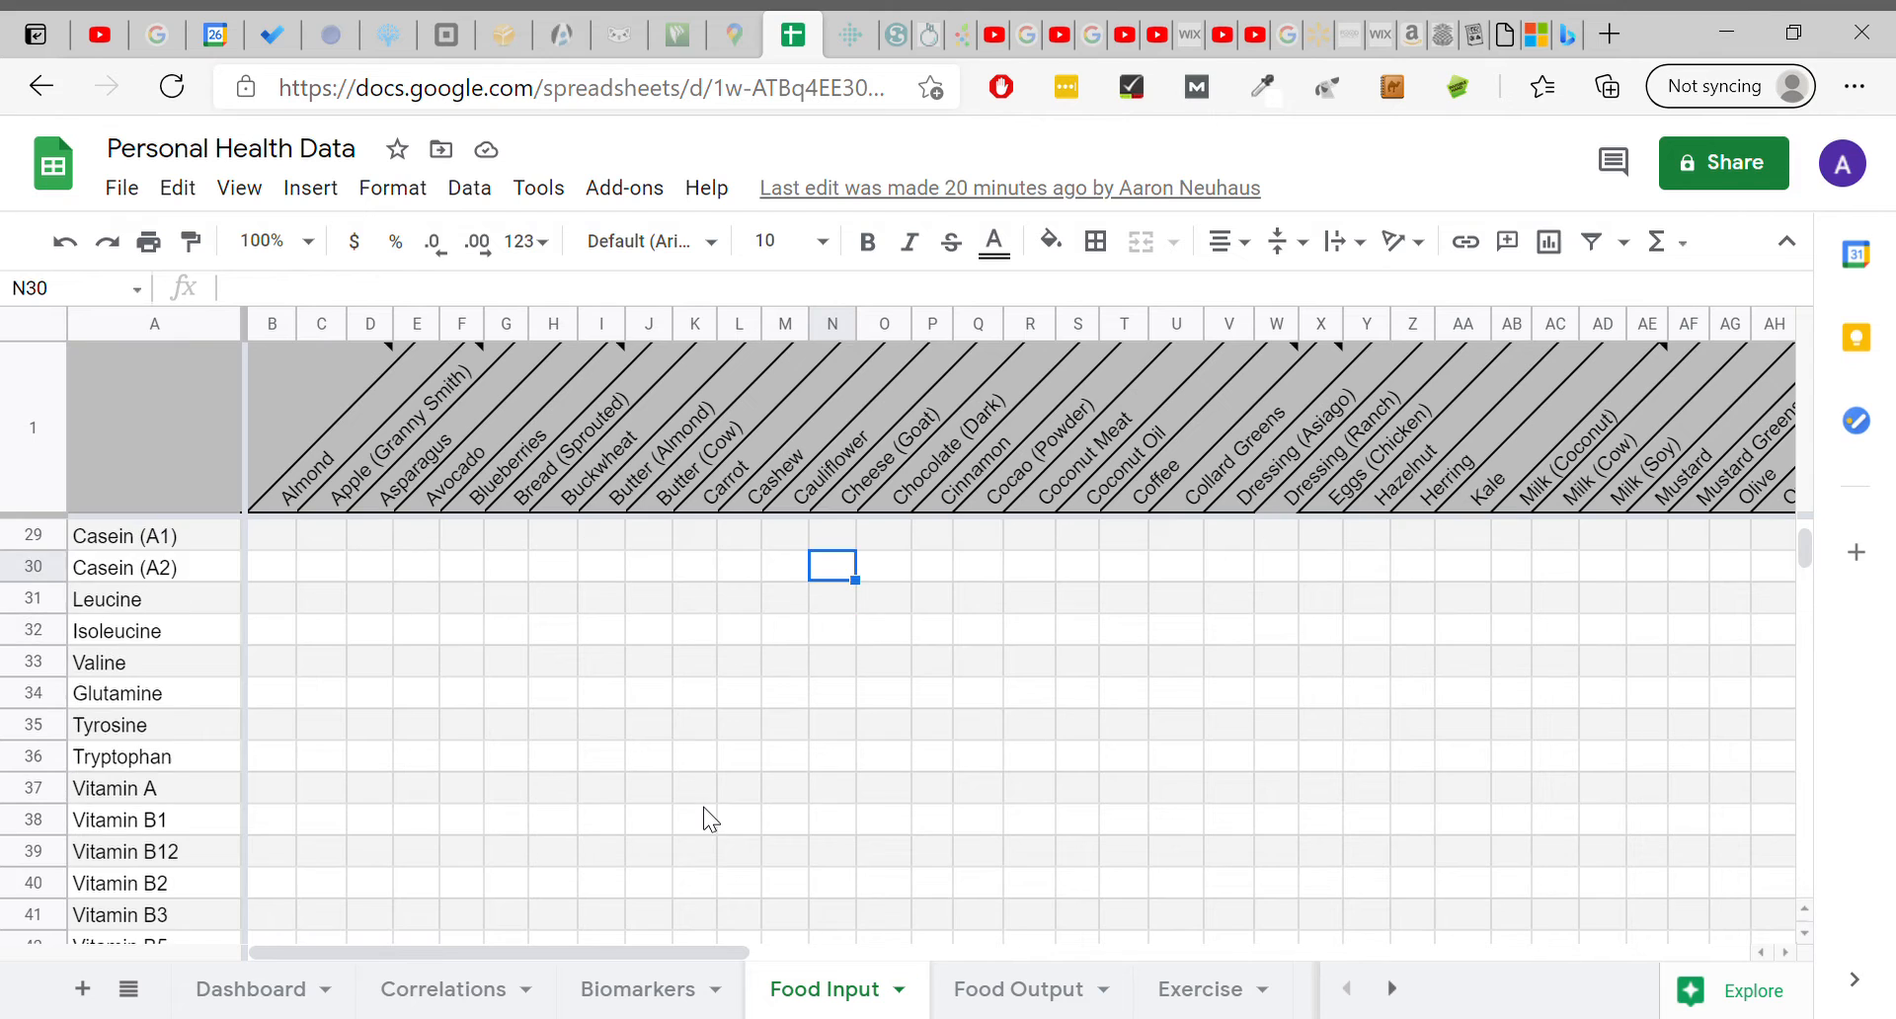
scroll(703, 807, down, 4)
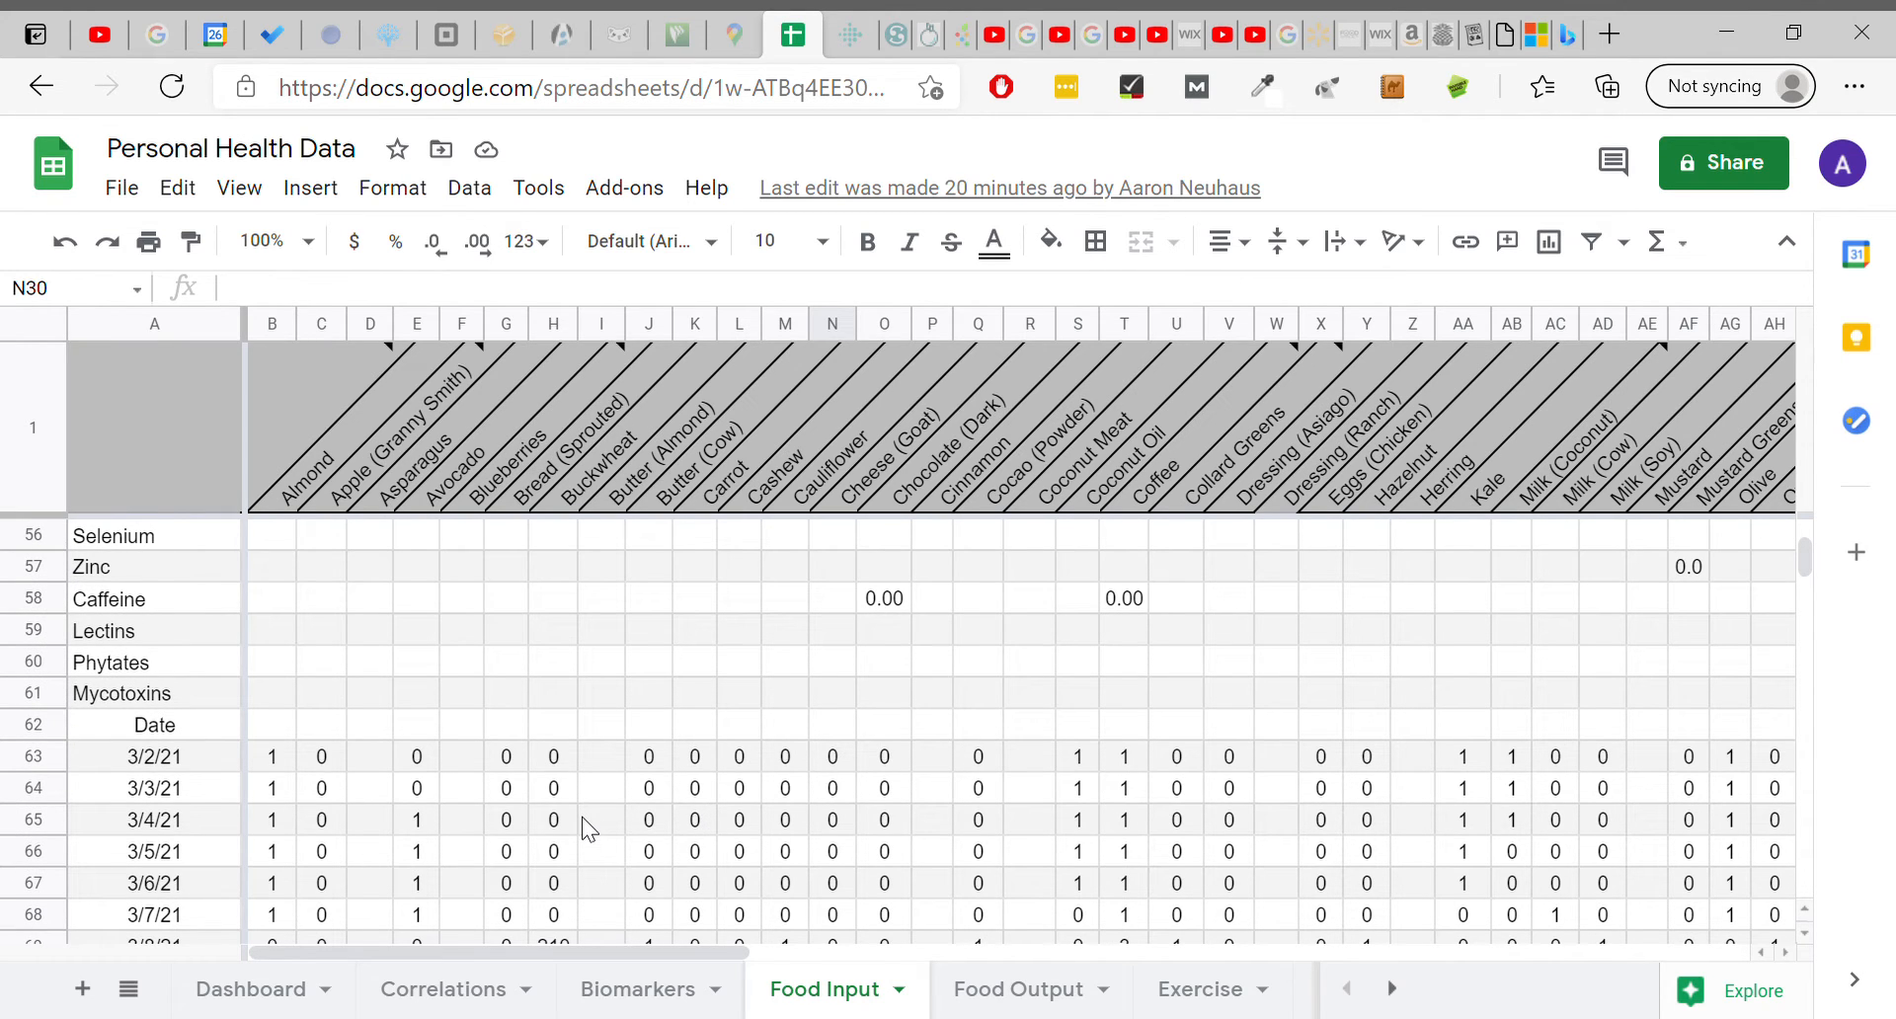
click(149, 691)
key(Down)
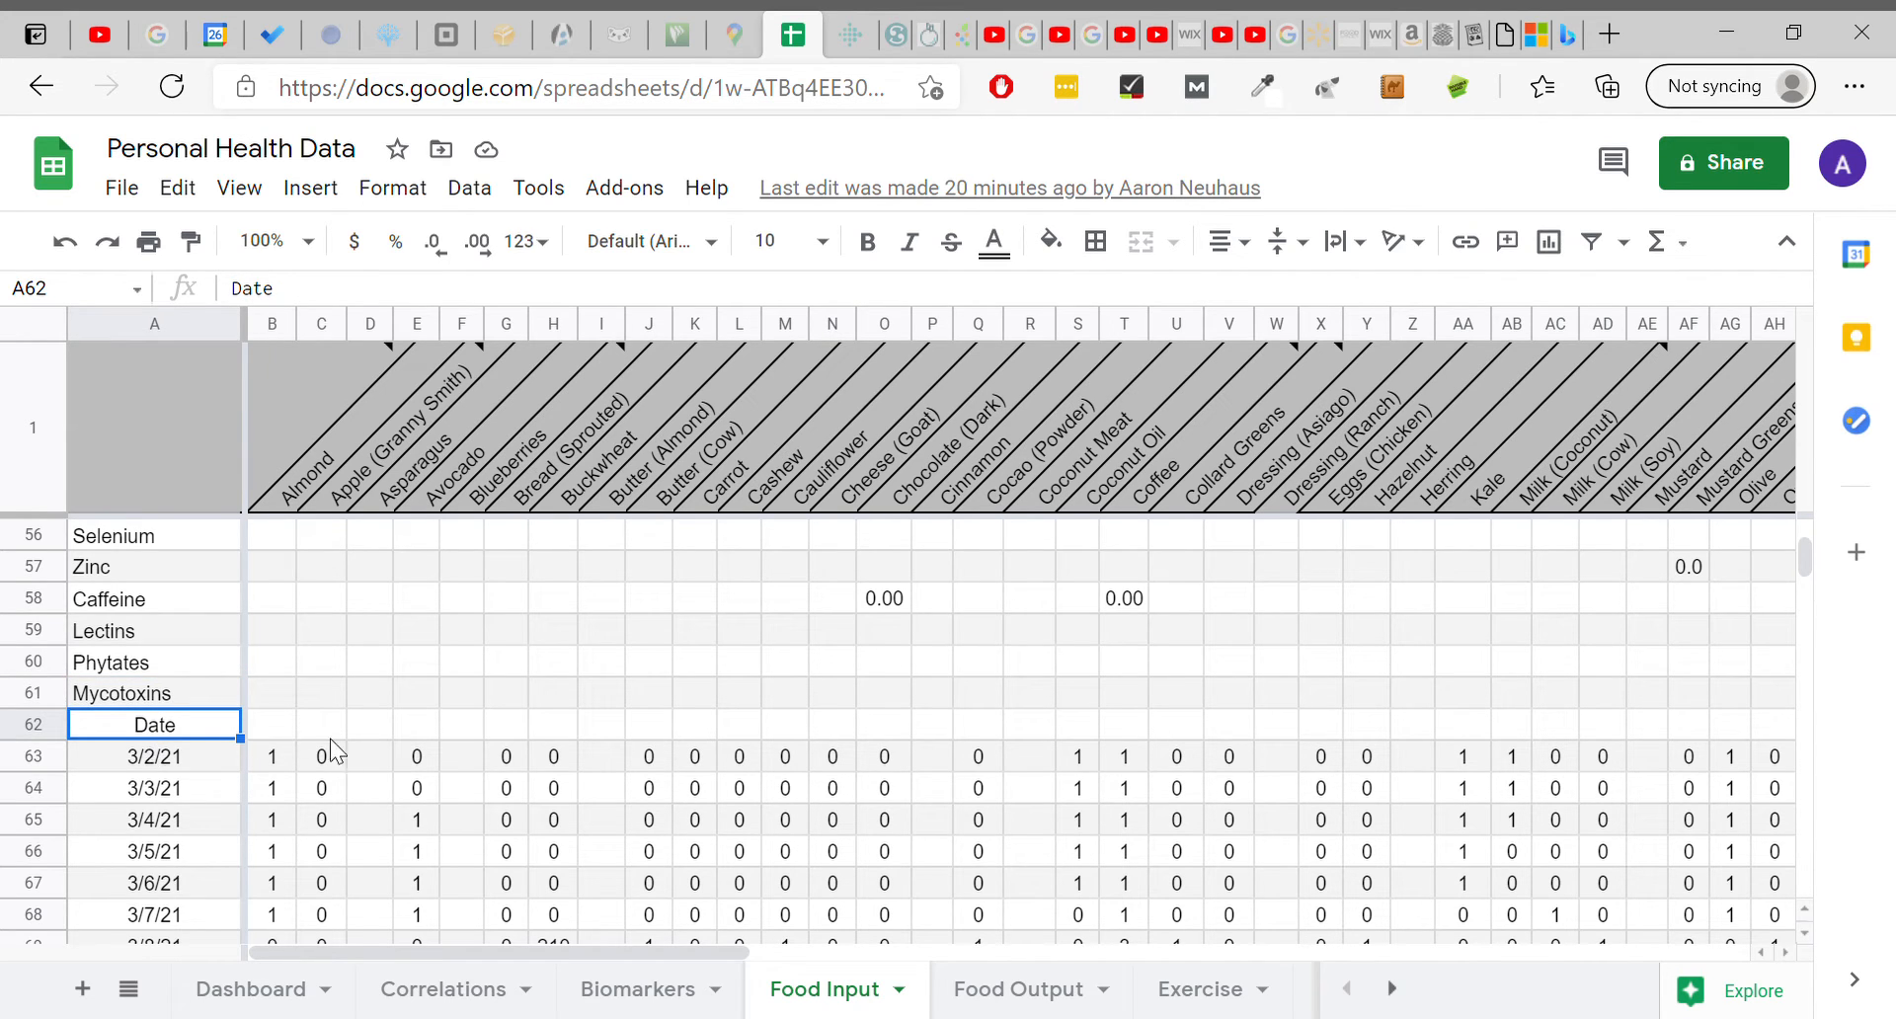
Review the daily food amounts from 3/2/21 onward, and inspect the Butter (Cow) entry for 3/19/21.
scroll(340, 750, down, 2)
scroll(340, 745, down, 2)
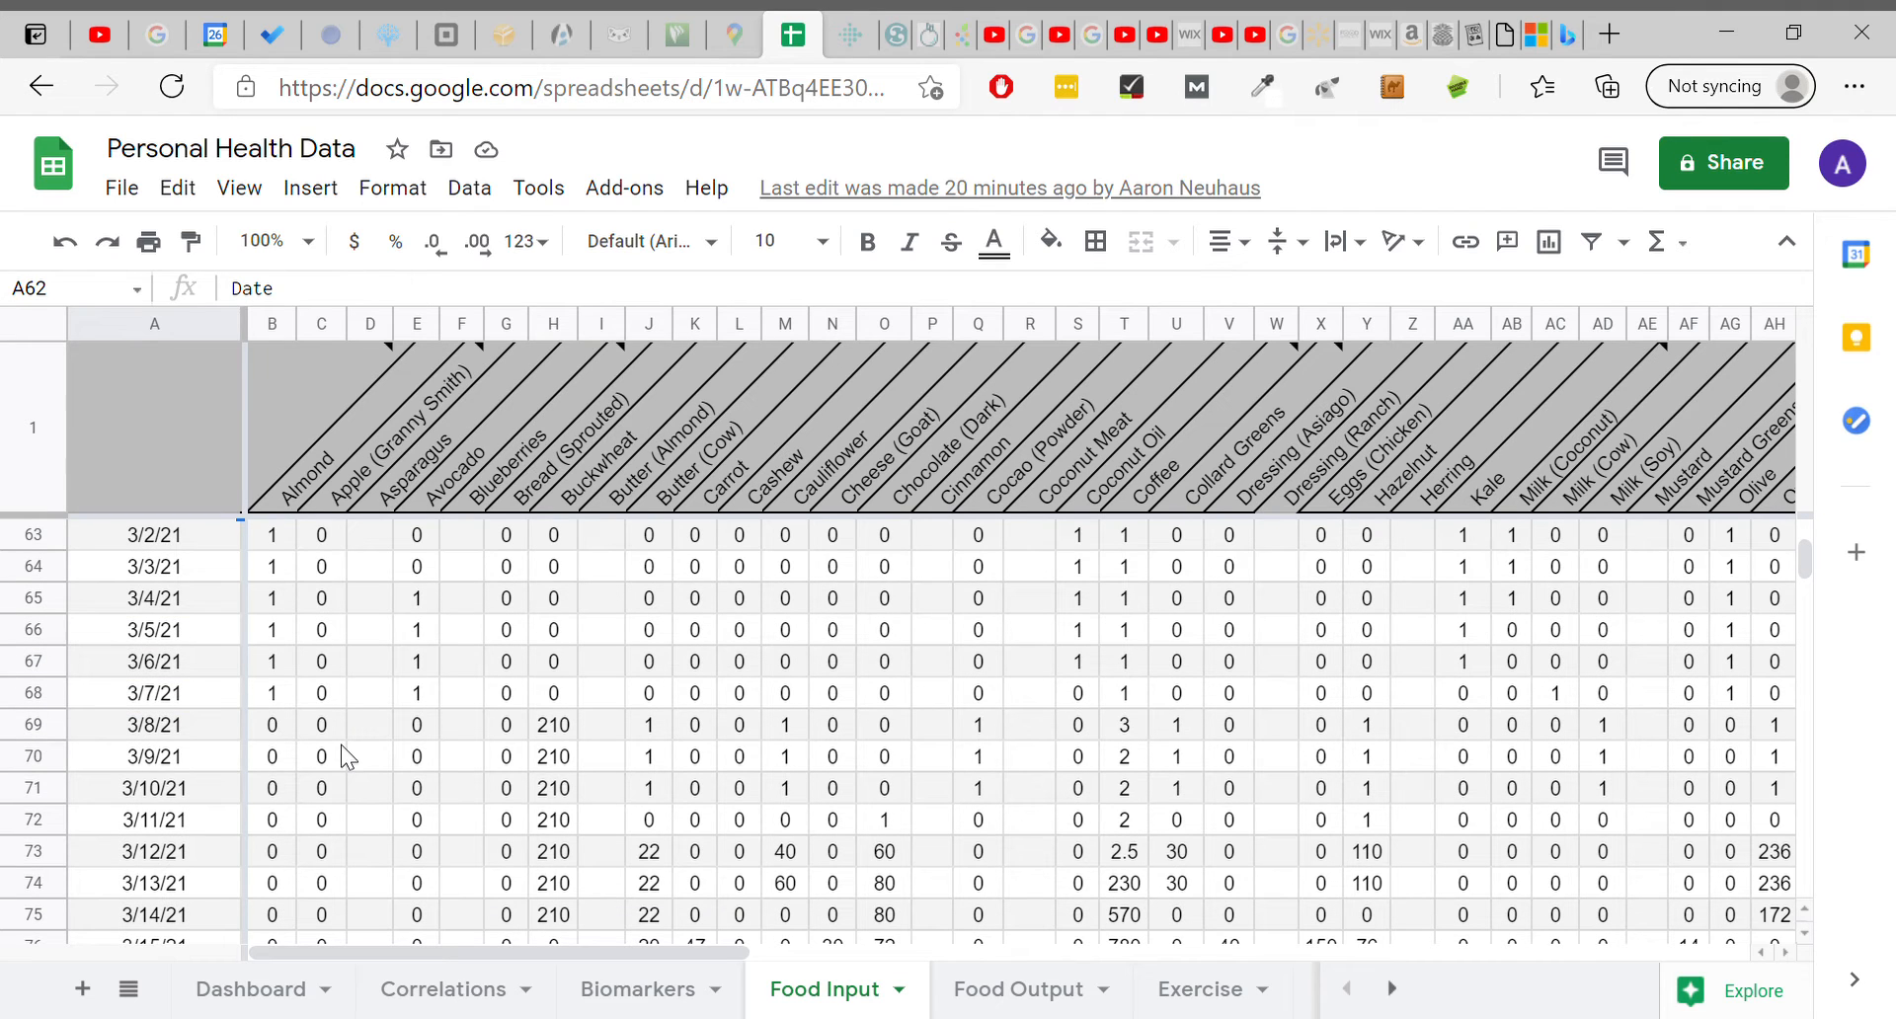
scroll(270, 726, up, 1)
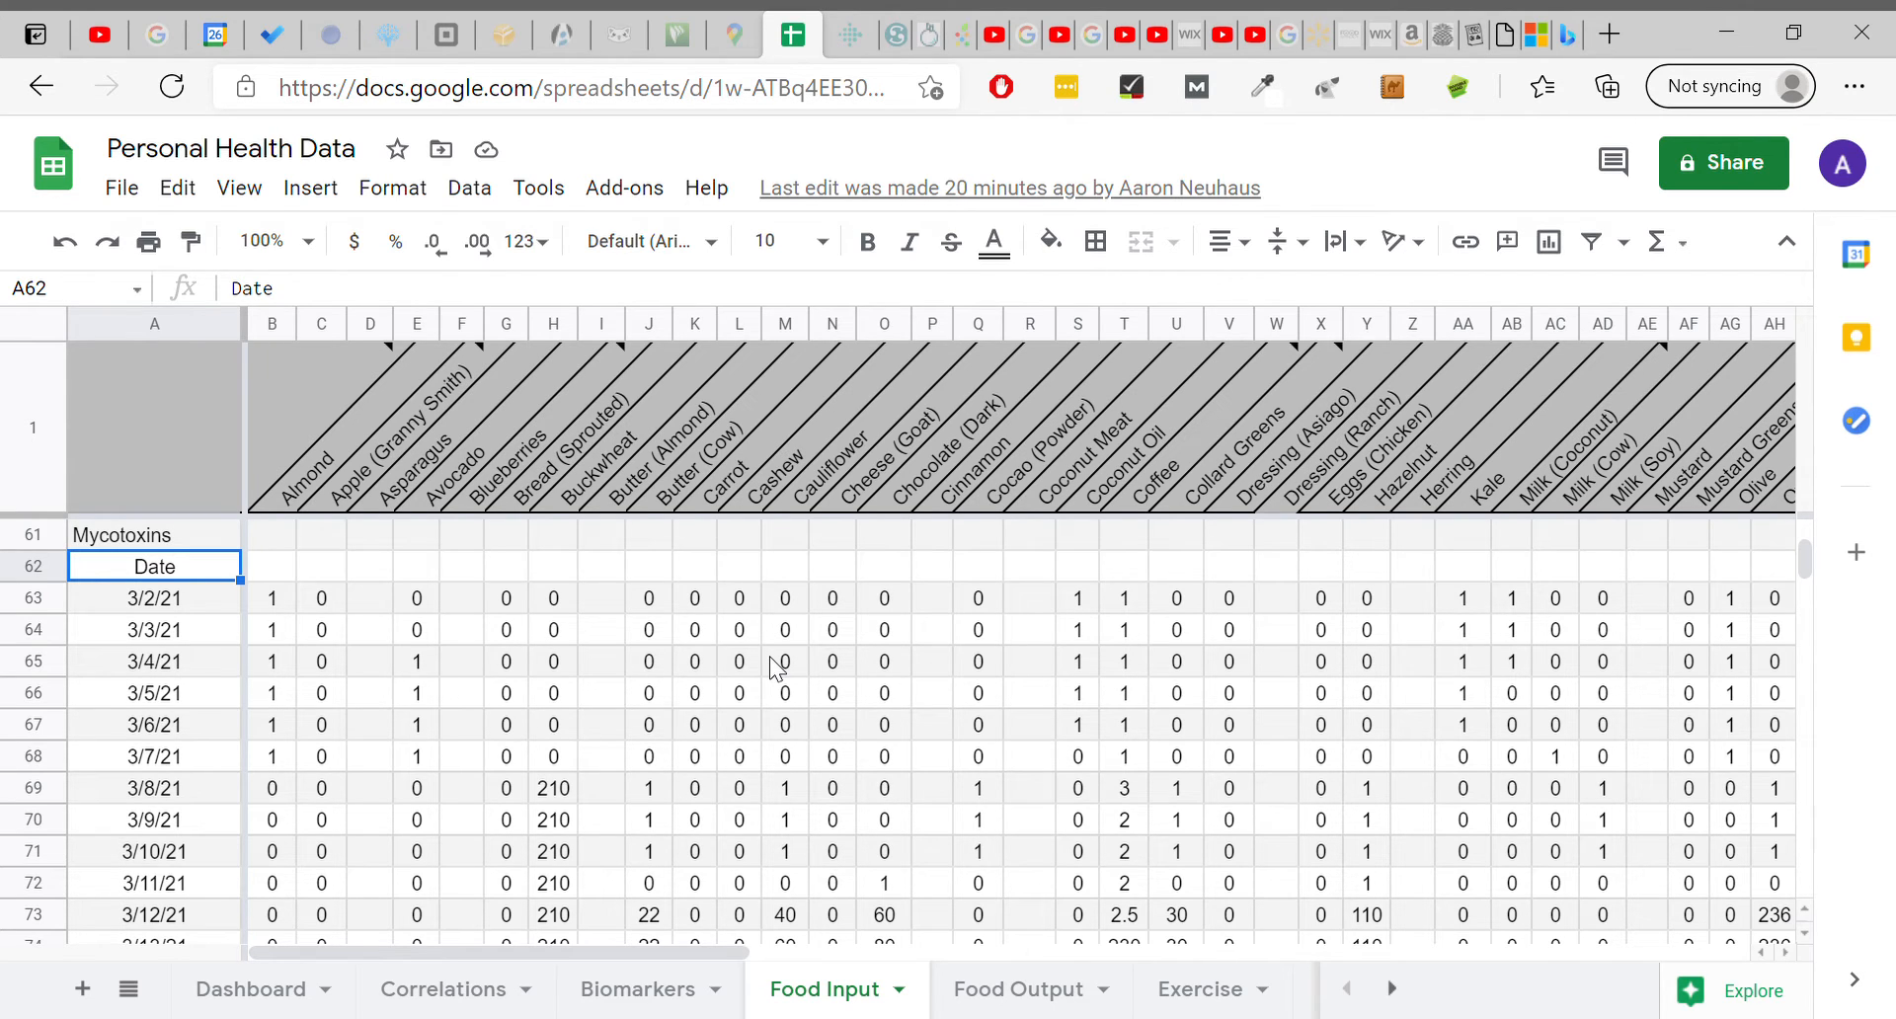
scroll(777, 670, down, 1)
scroll(777, 669, down, 1)
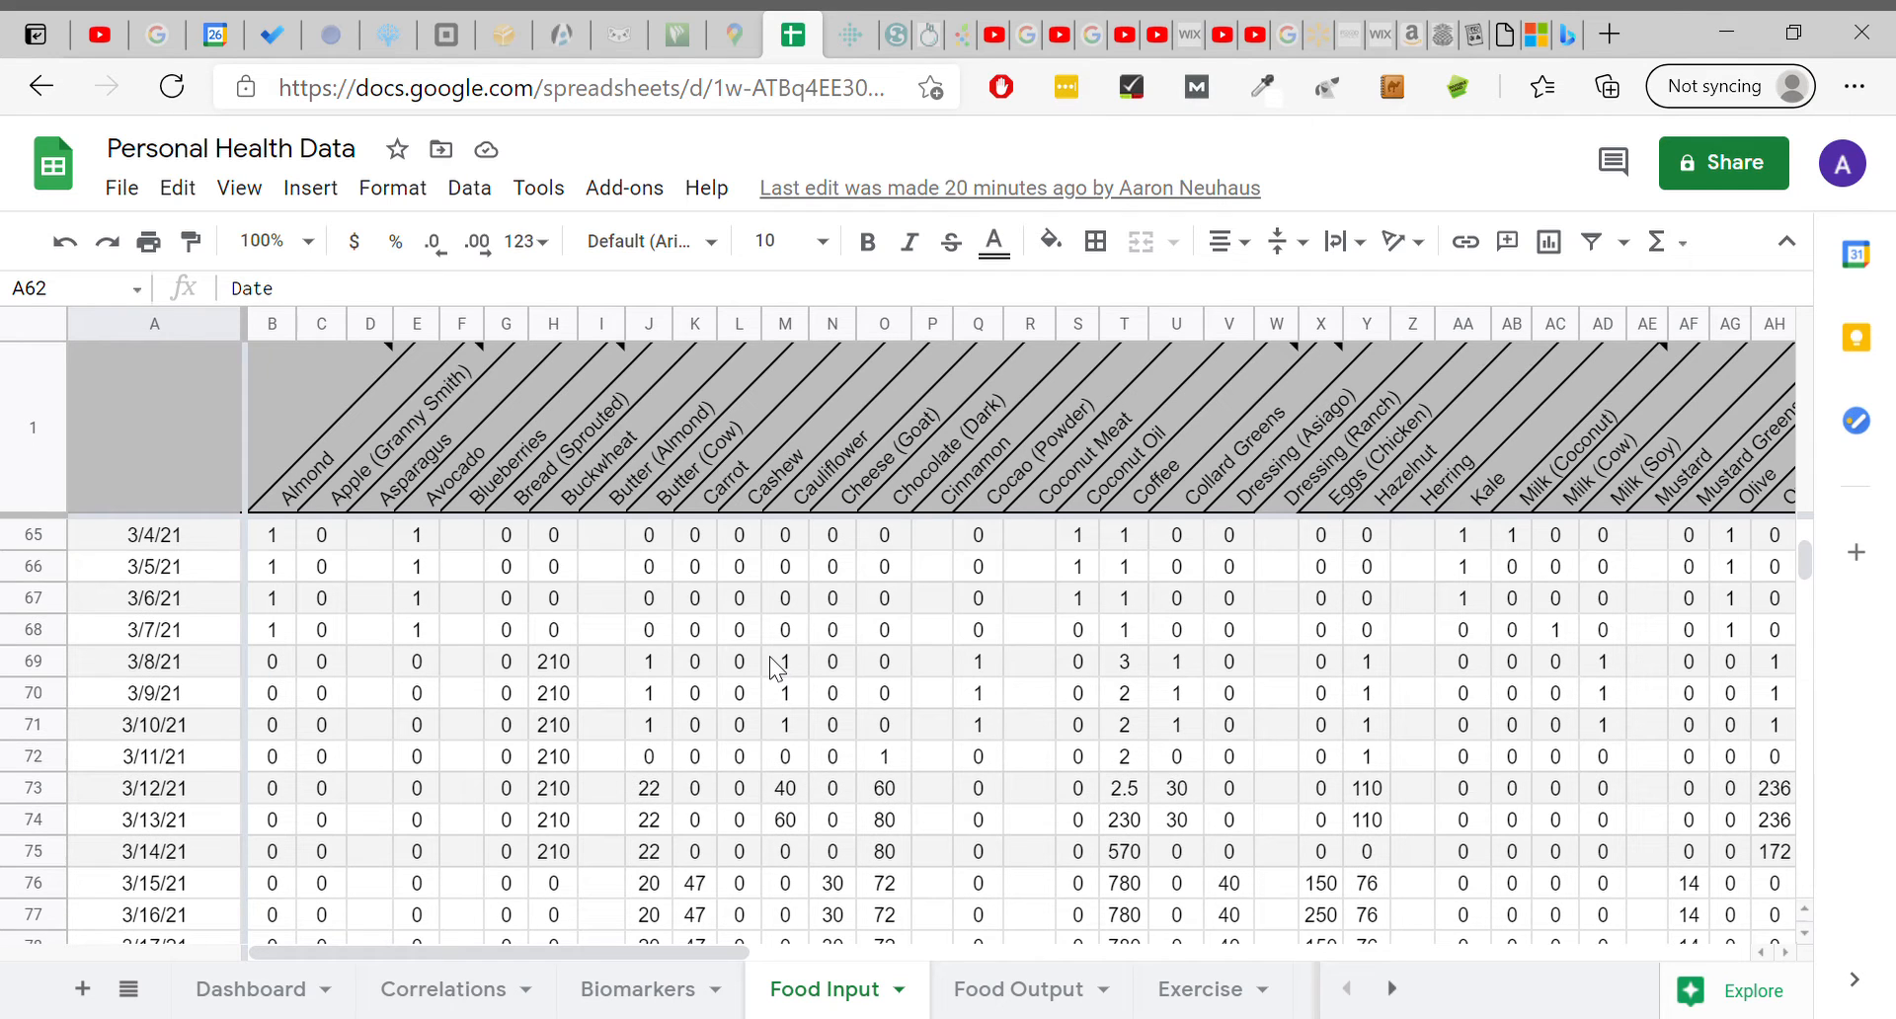
scroll(777, 669, down, 1)
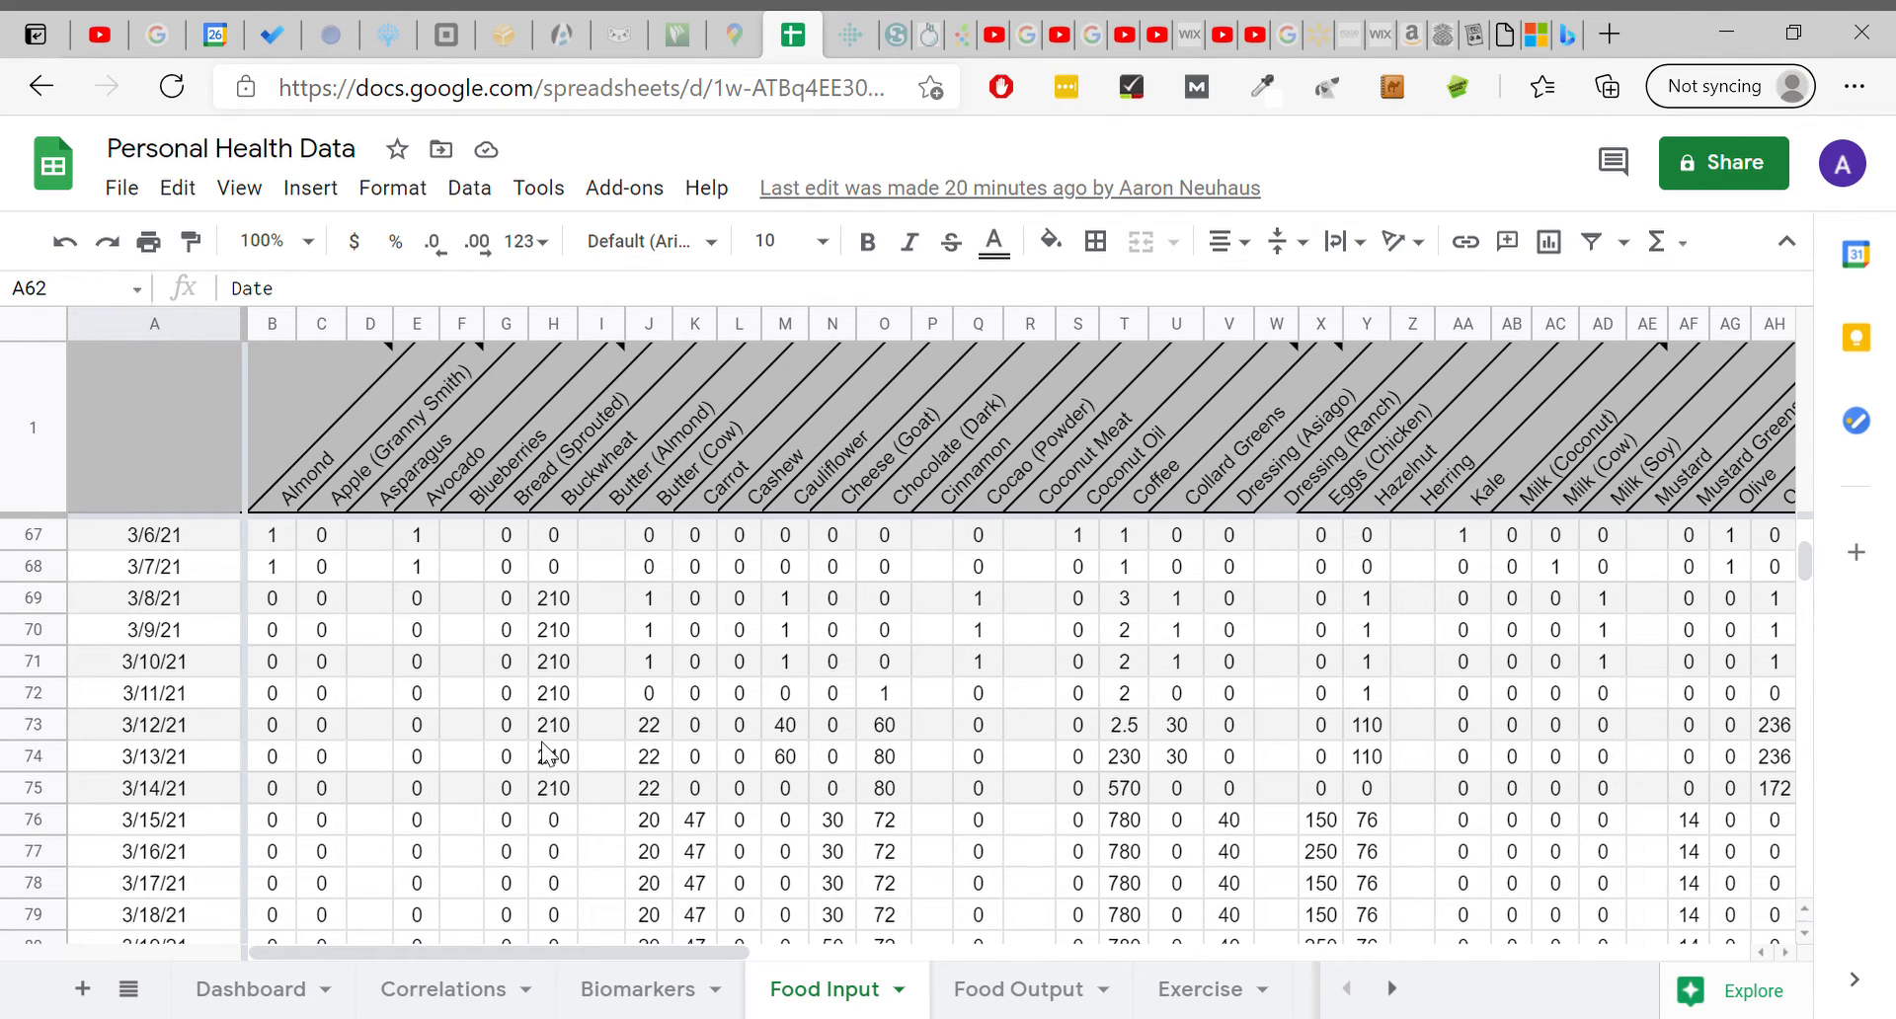
scroll(559, 786, down, 3)
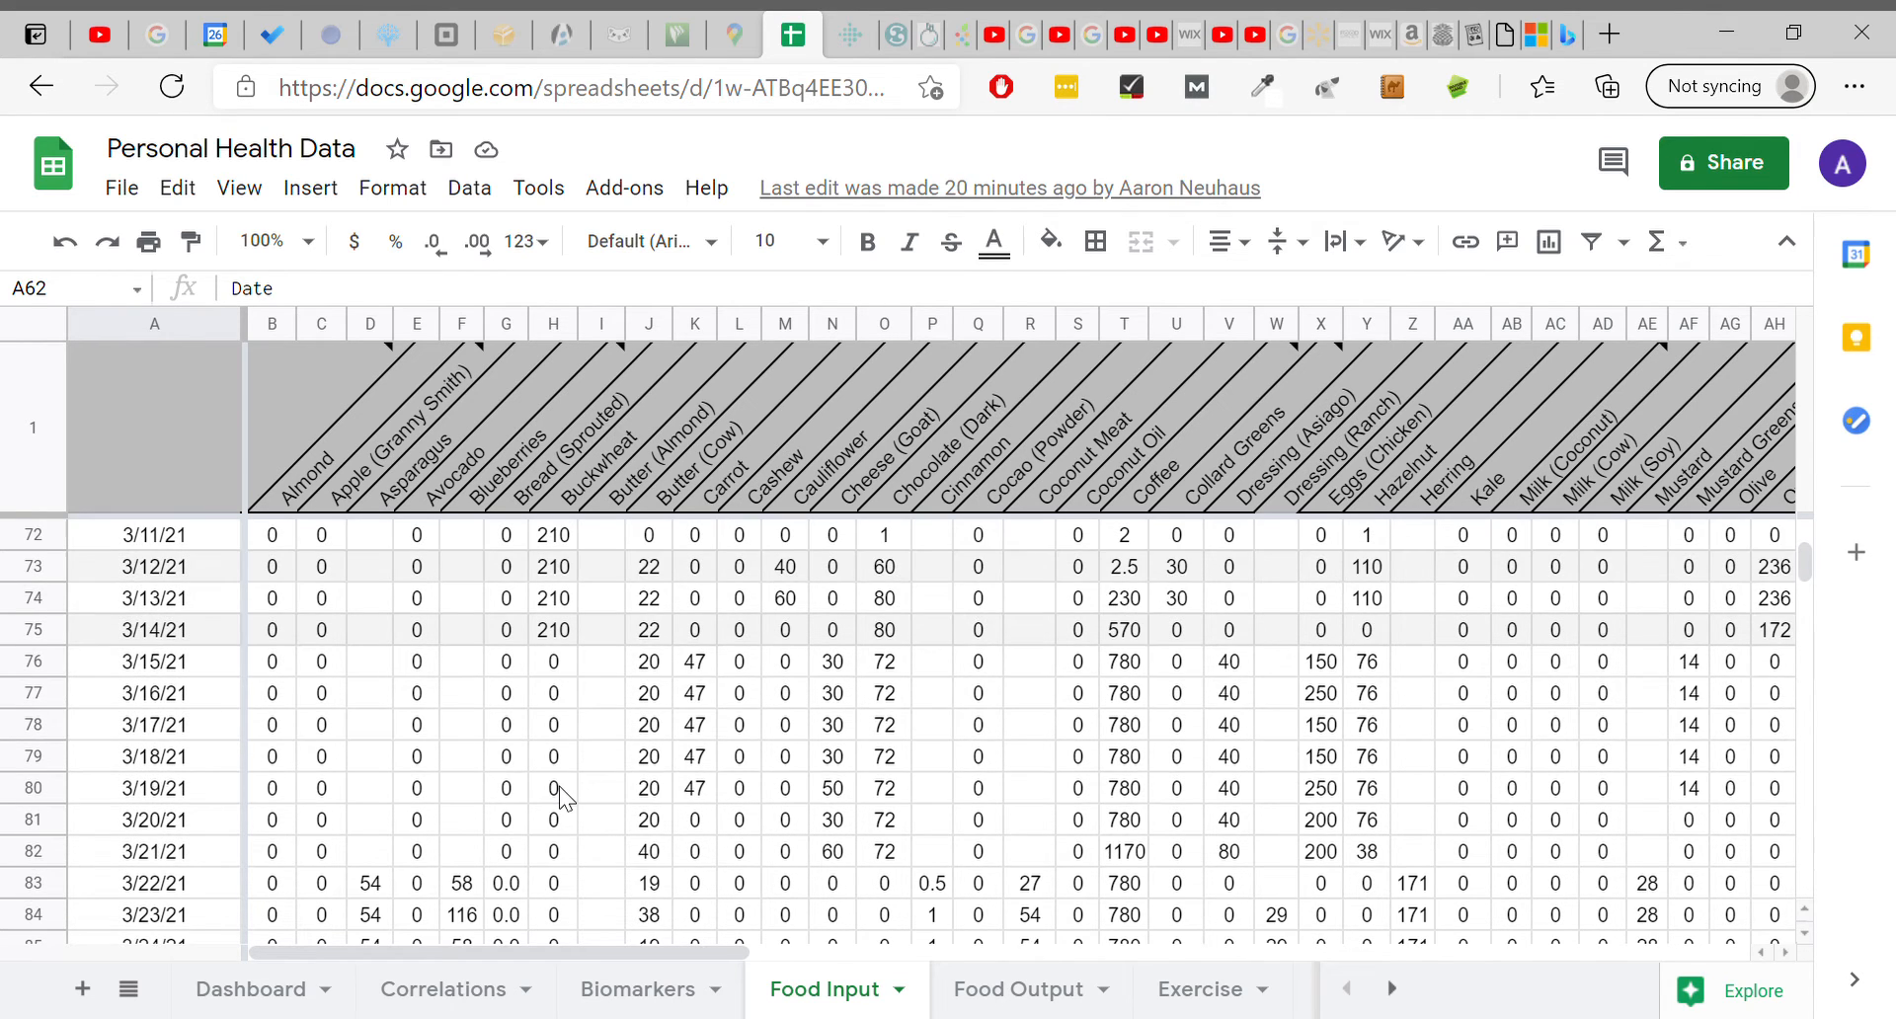
click(652, 796)
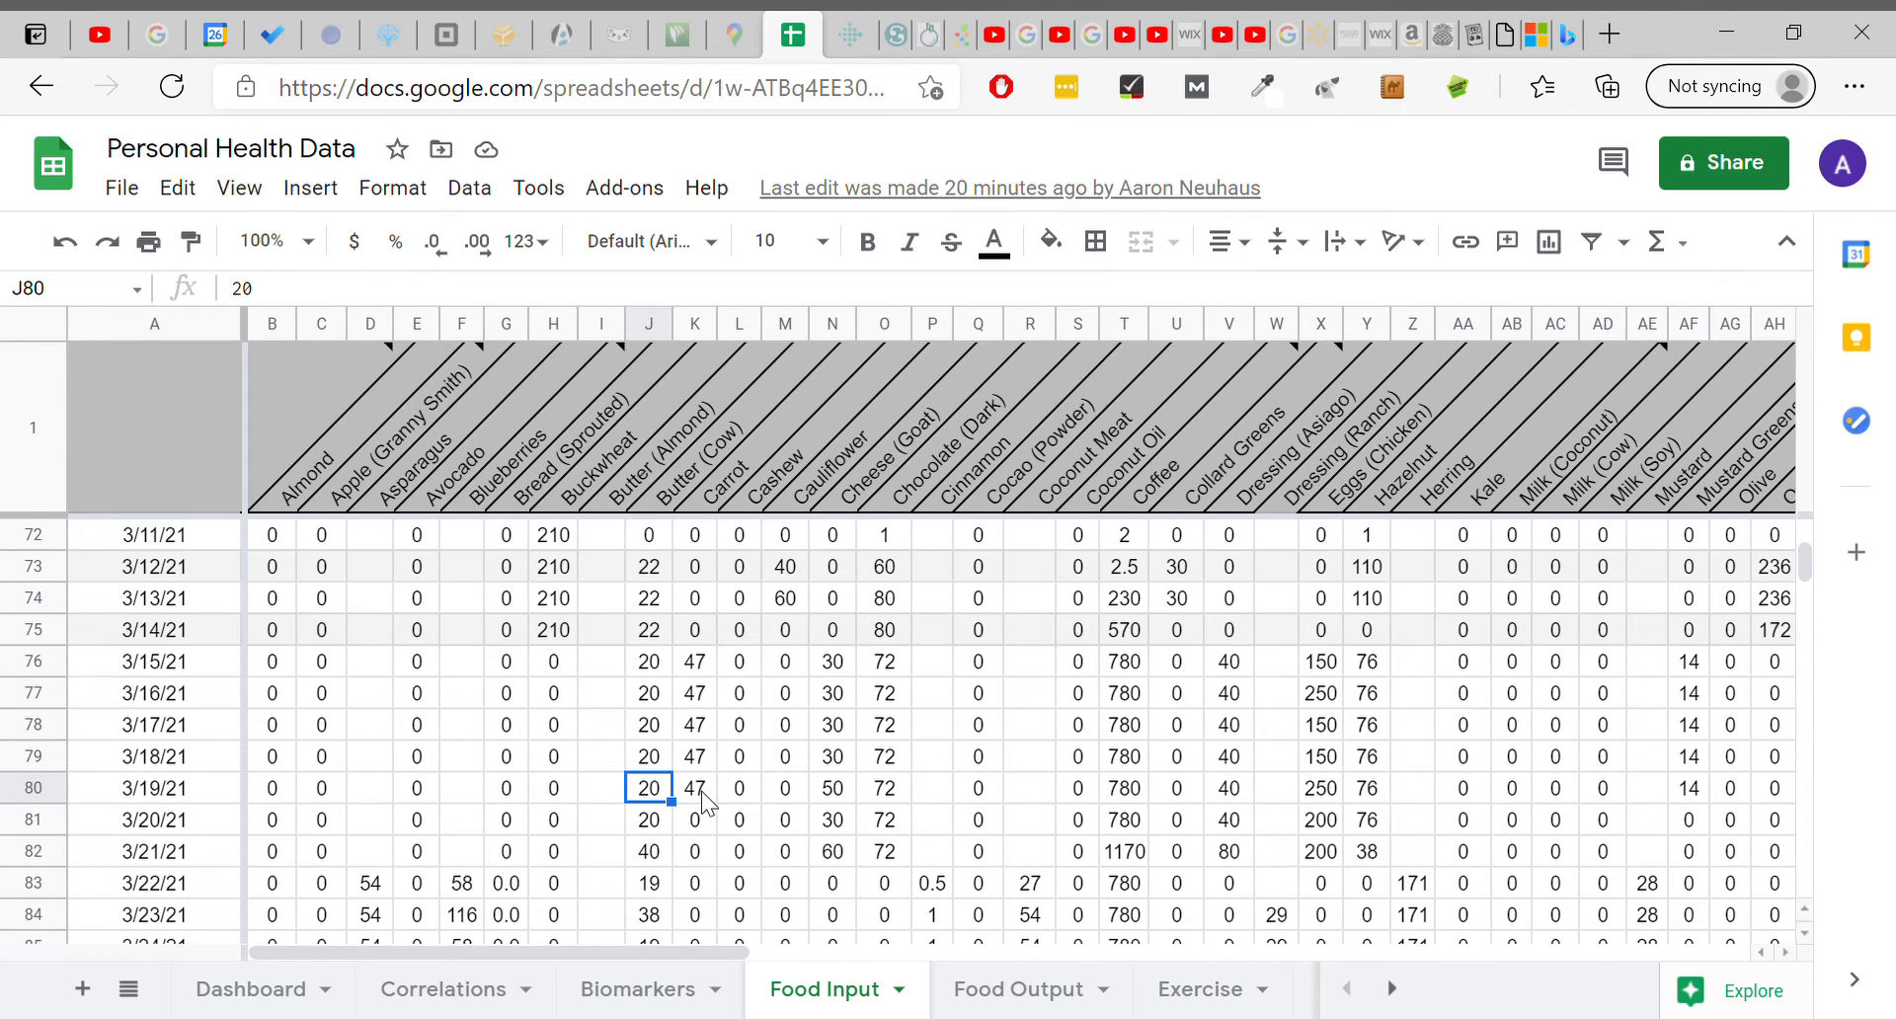
Check the Blueberries amount logged for 3/25/21 and the formula behind that row's date.
scroll(703, 798, down, 4)
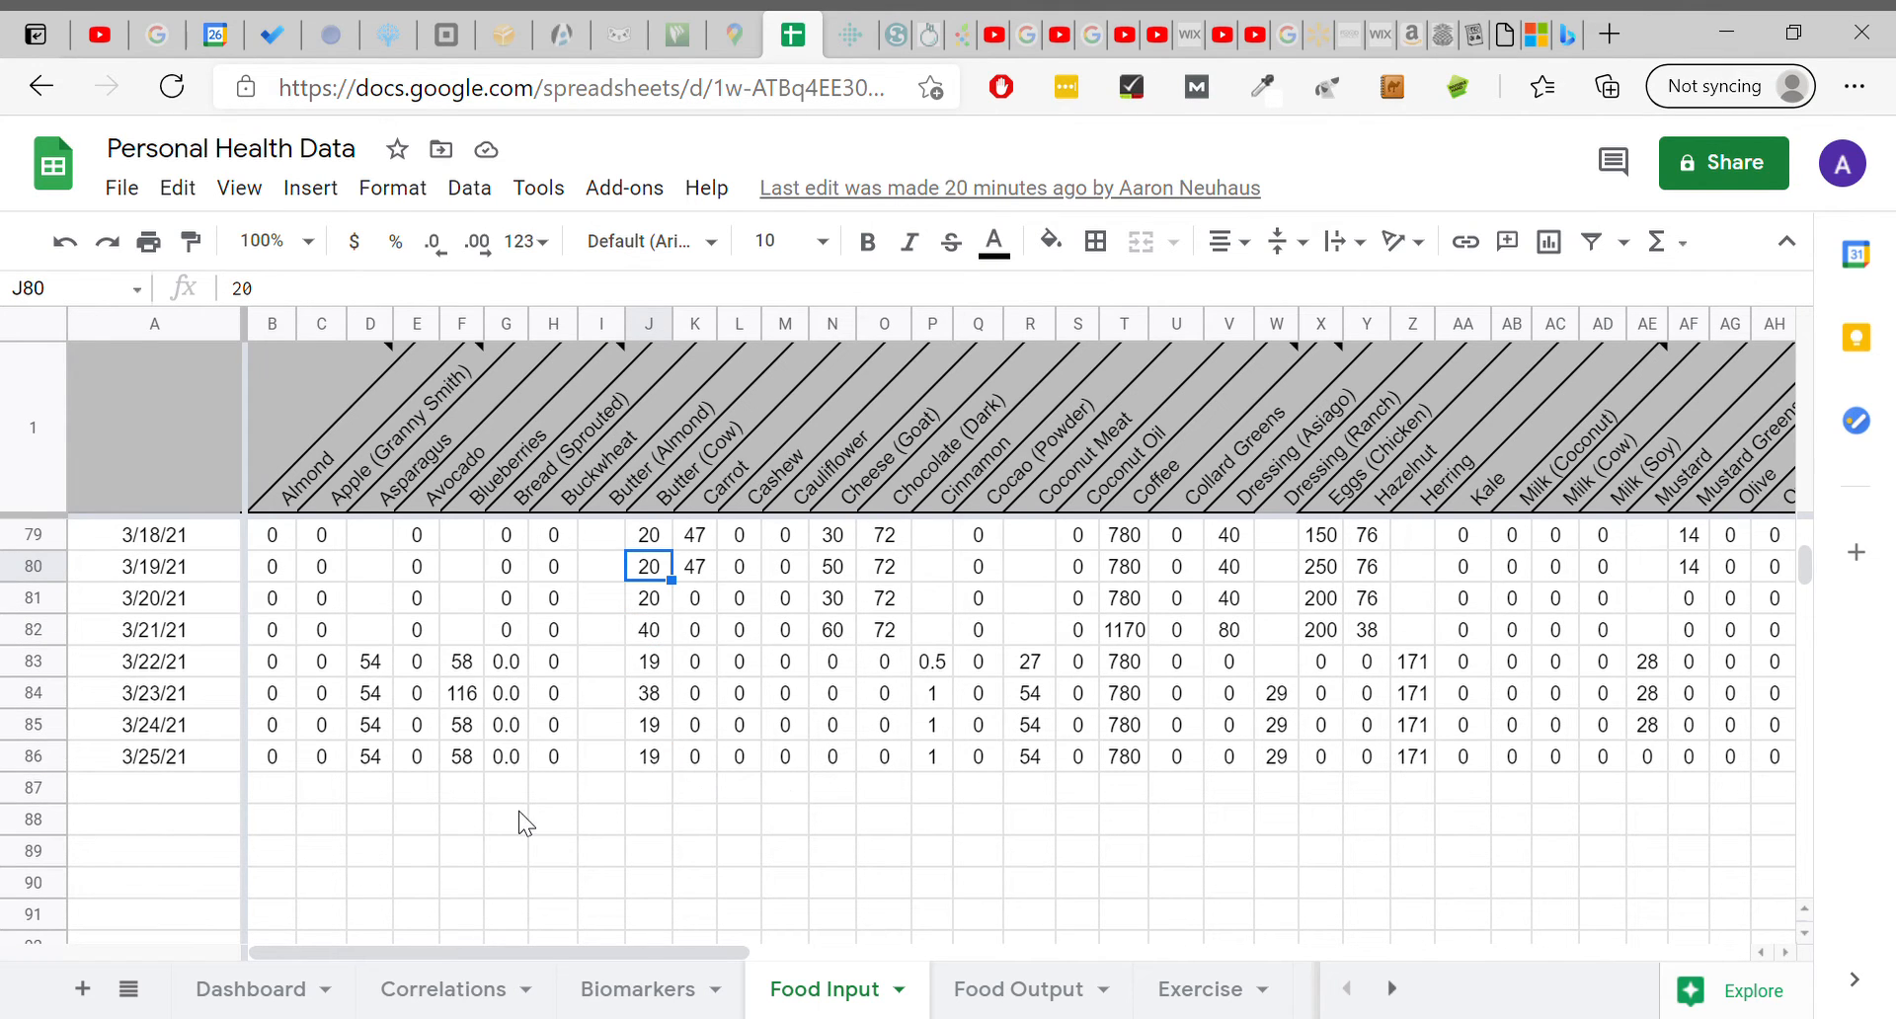
click(464, 761)
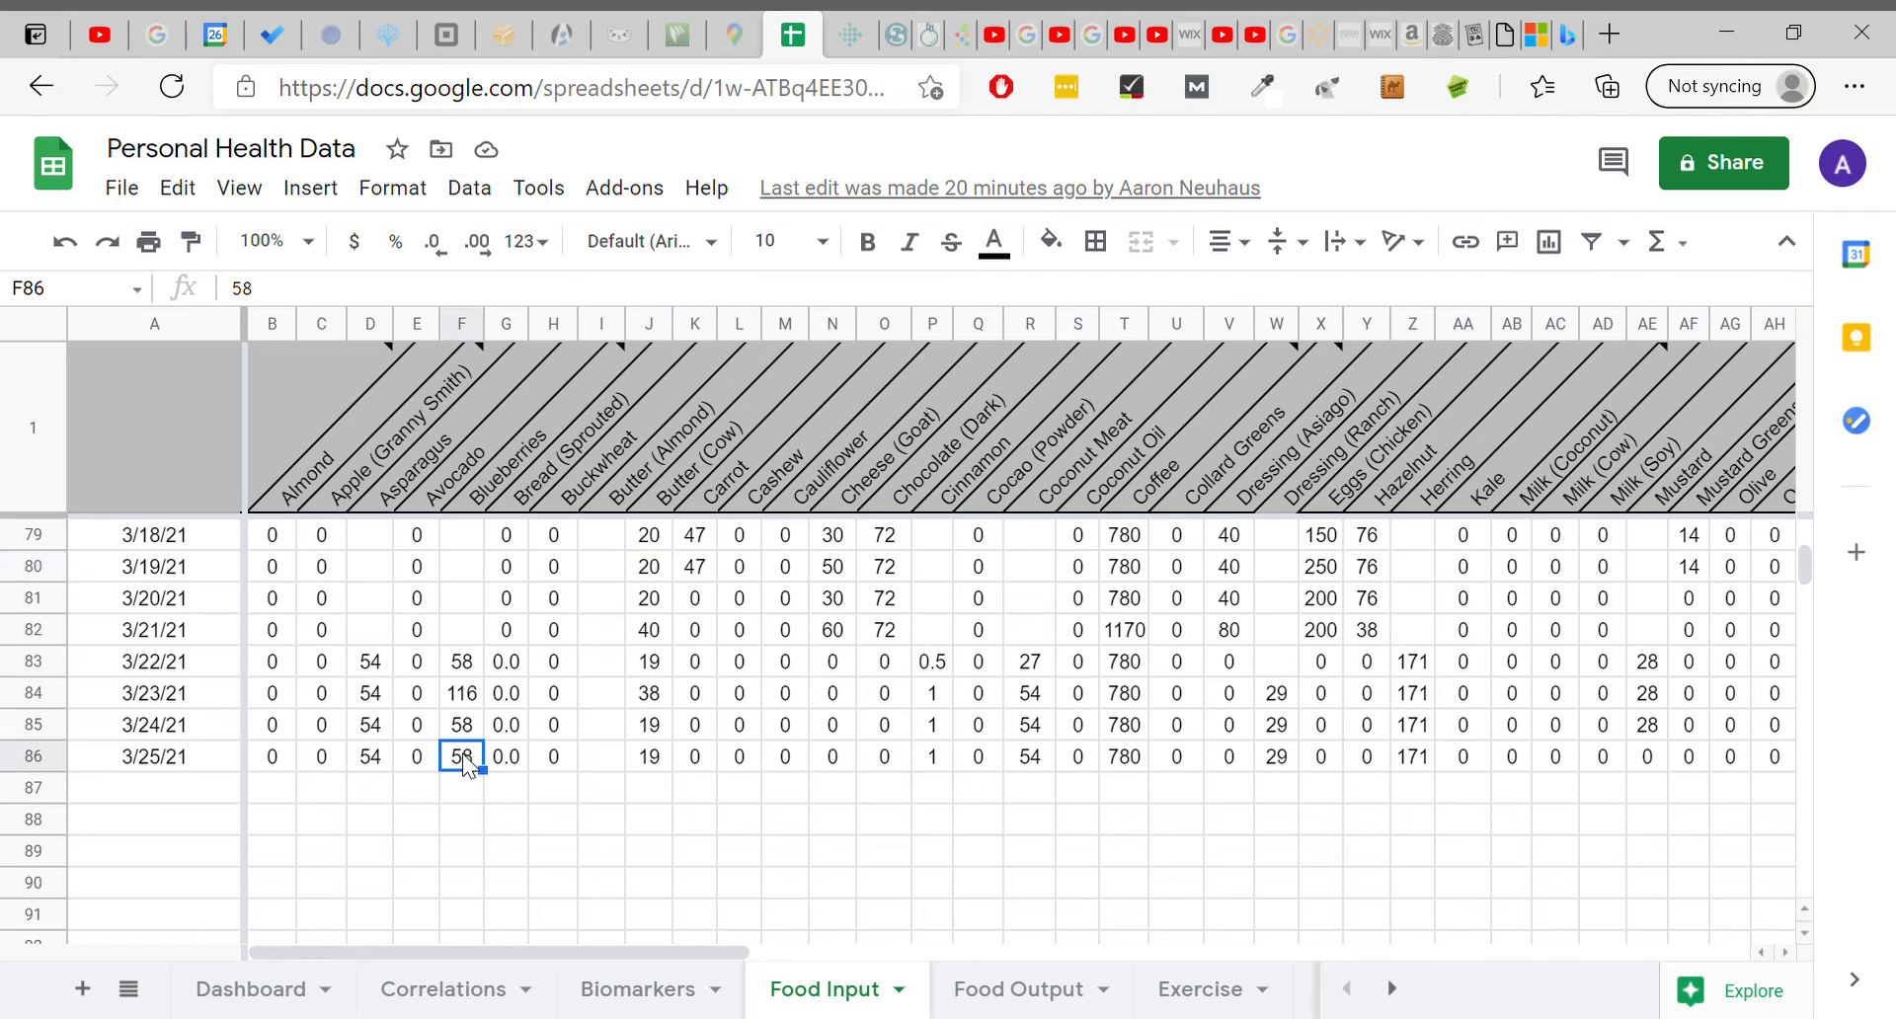
click(178, 766)
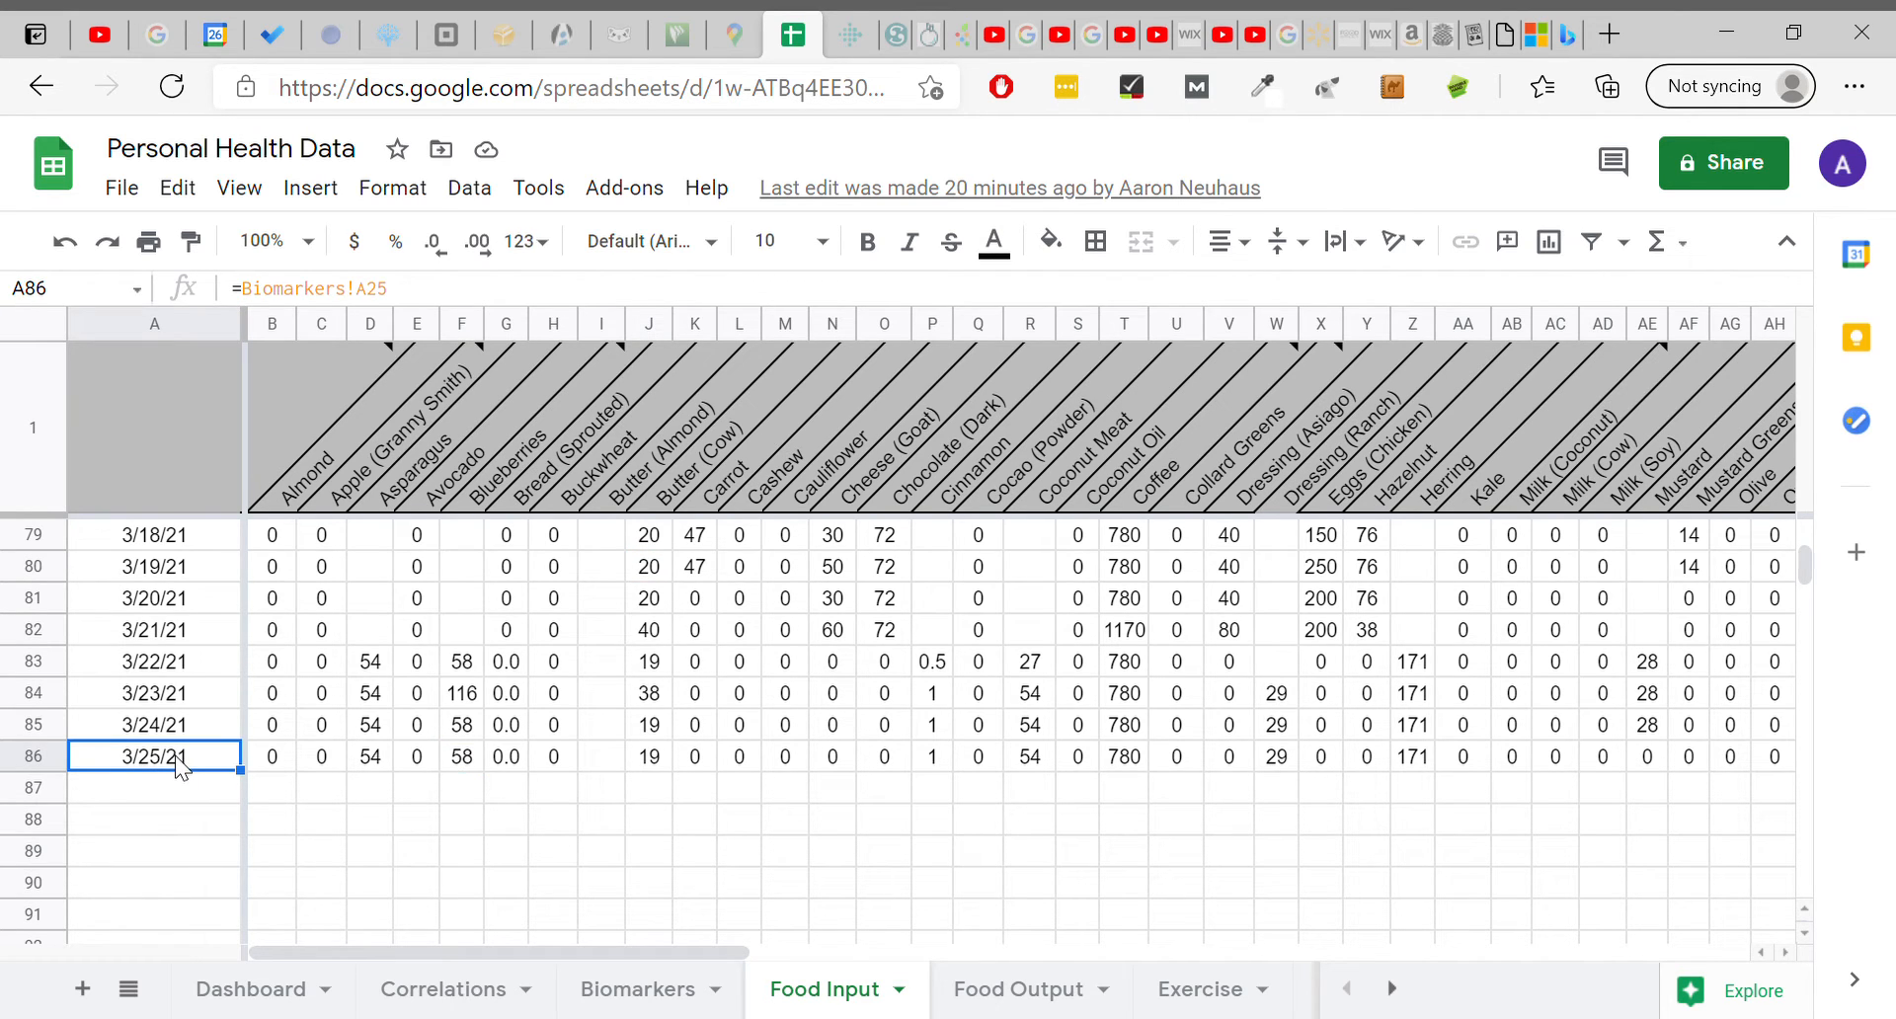
click(474, 770)
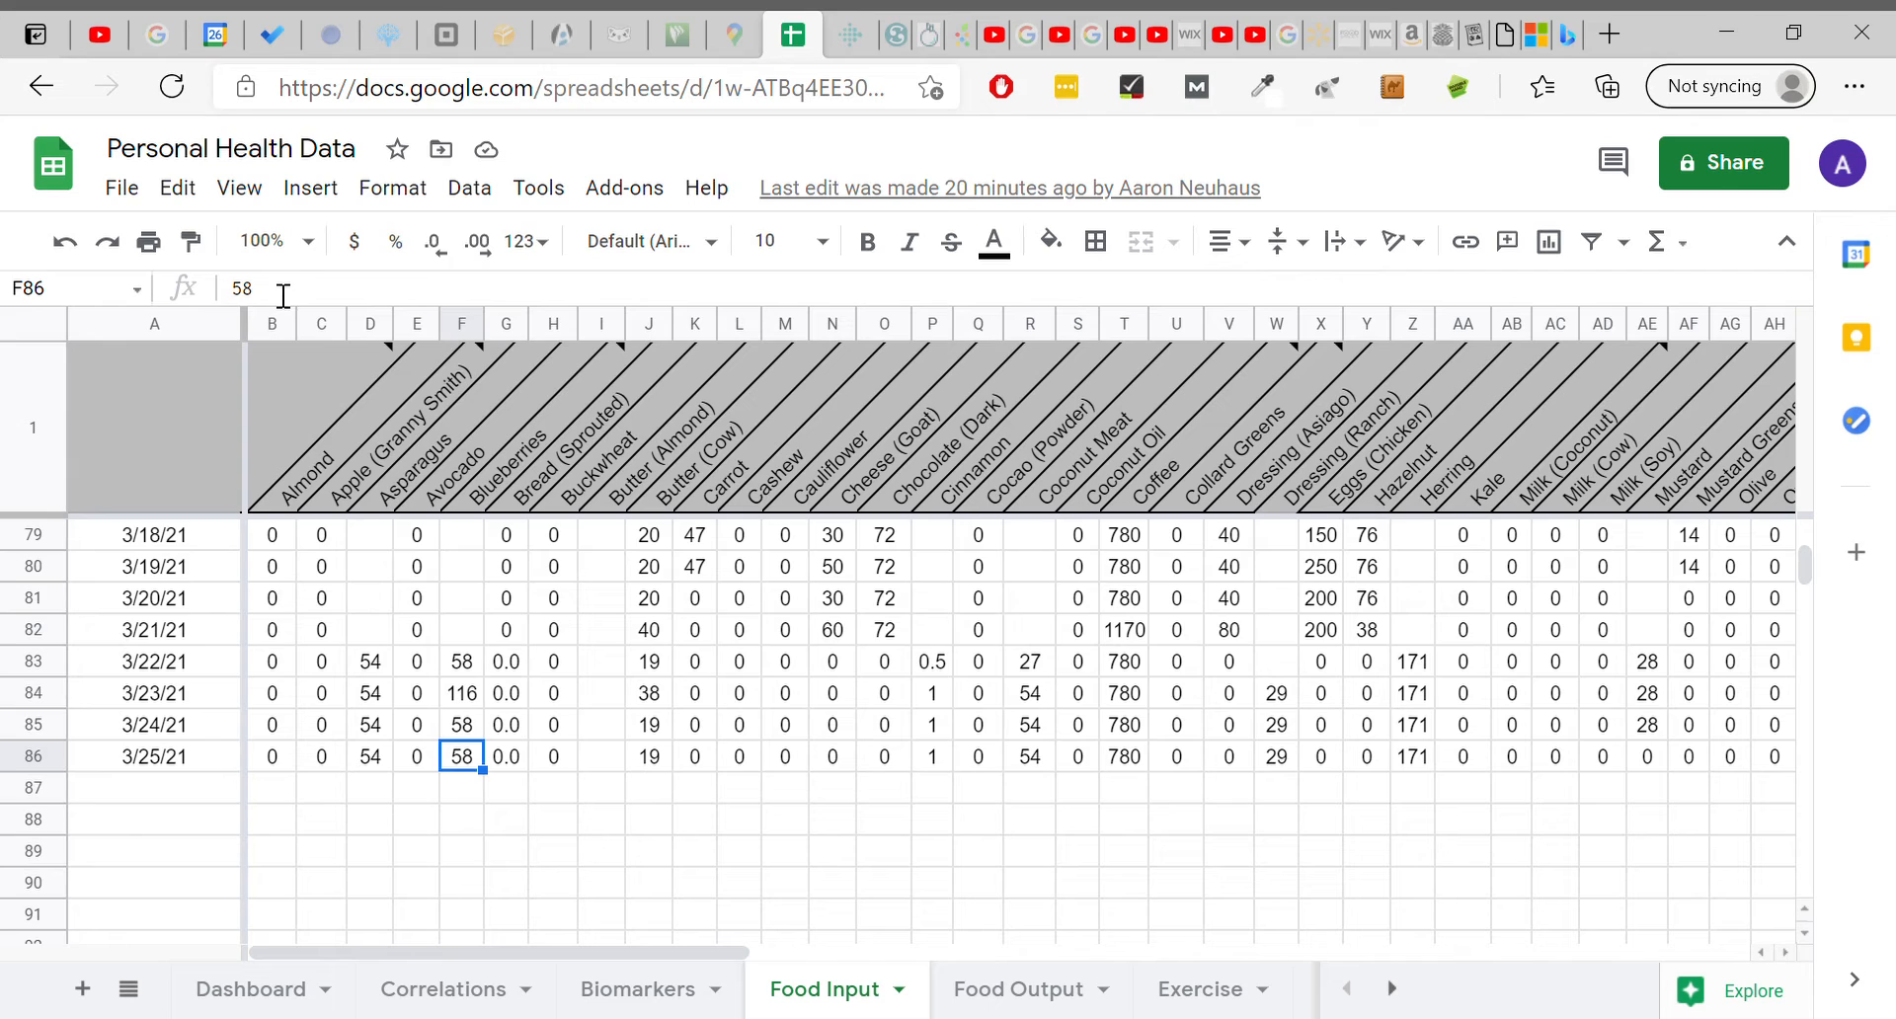
Inspect the 3/25/21 amounts for Blueberries, Asparagus, Butter (Cow), Cinnamon, Coconut Meat and Coffee.
double_click(247, 289)
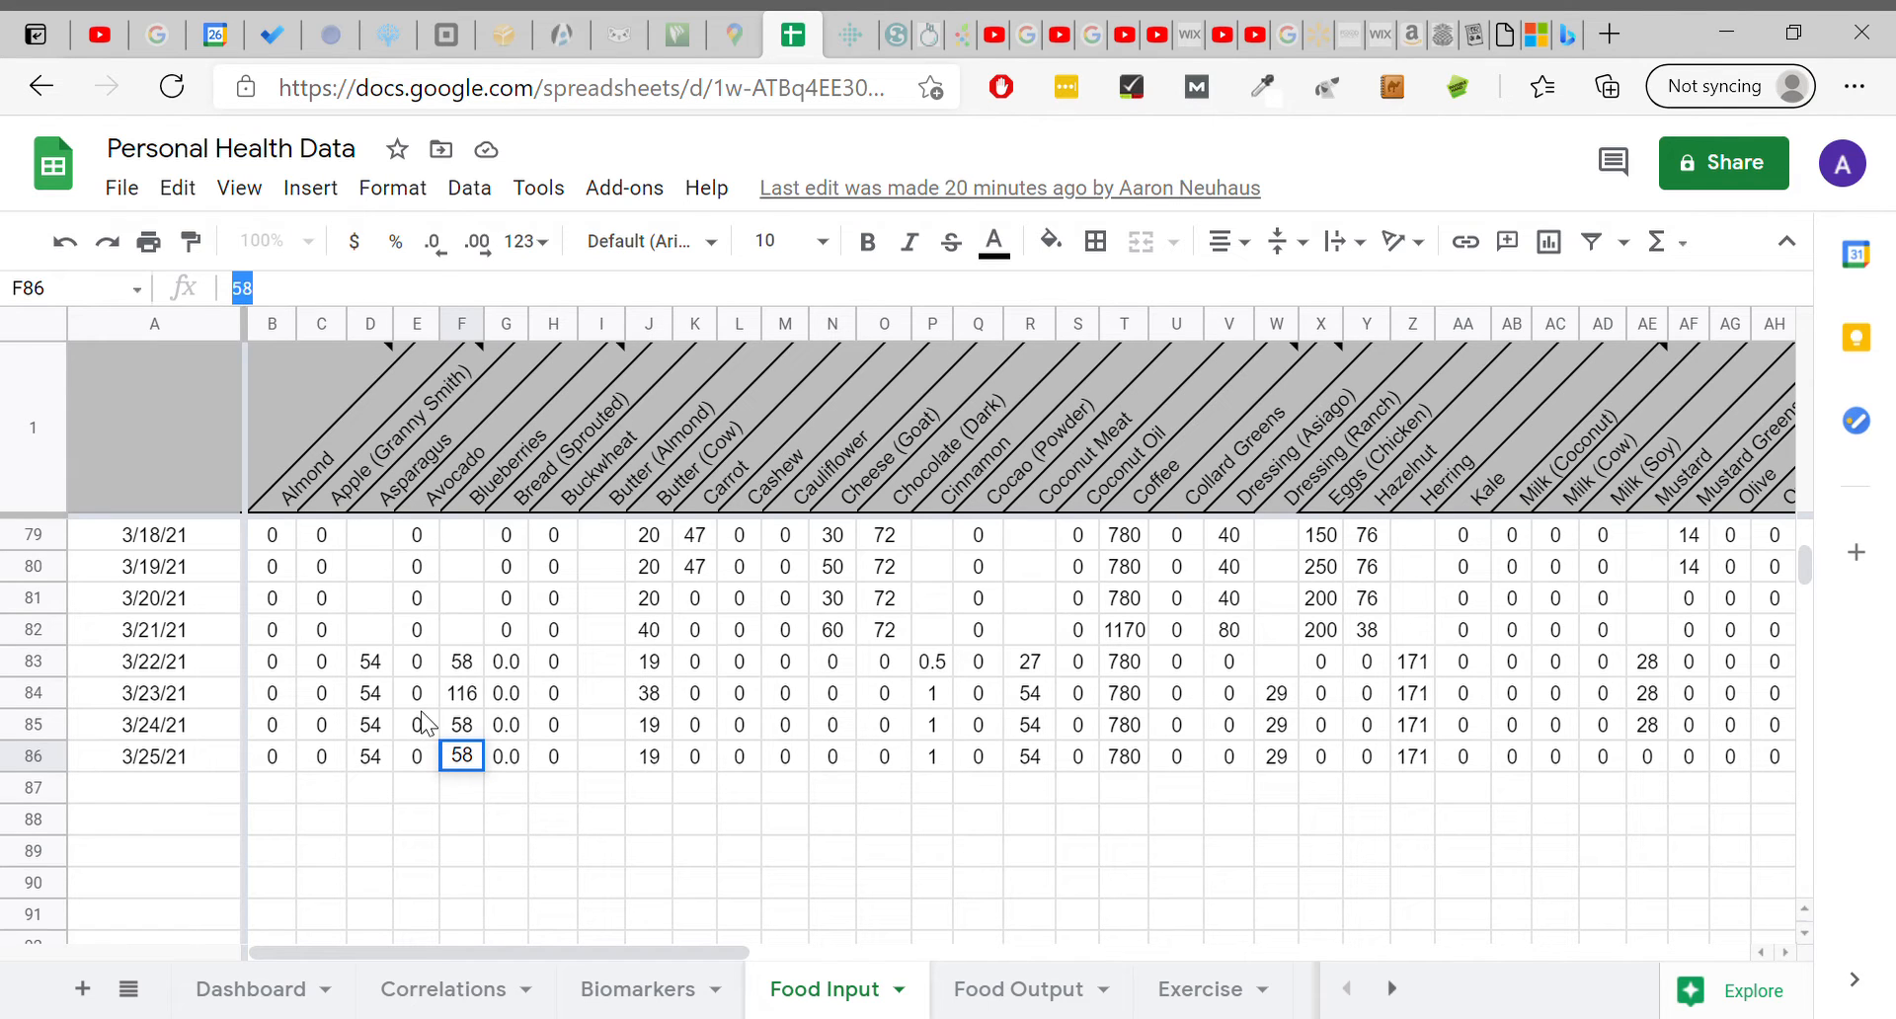
click(467, 769)
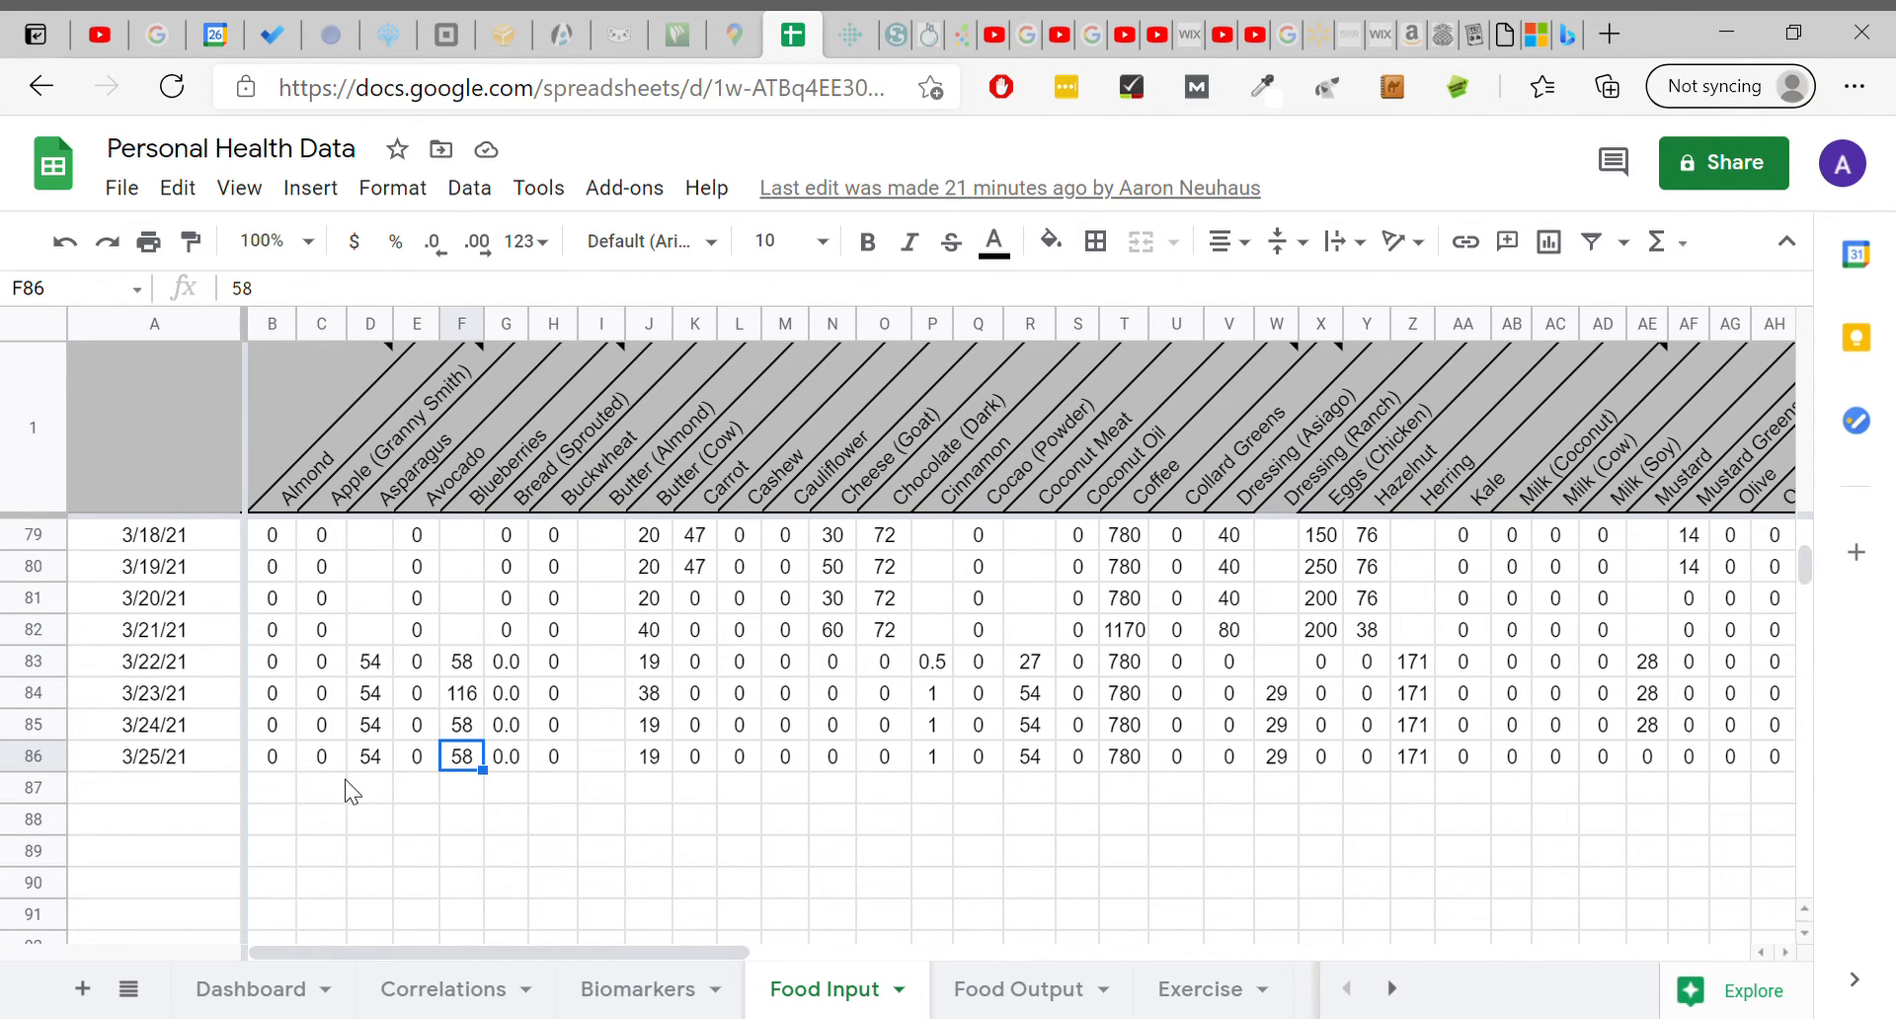
click(370, 759)
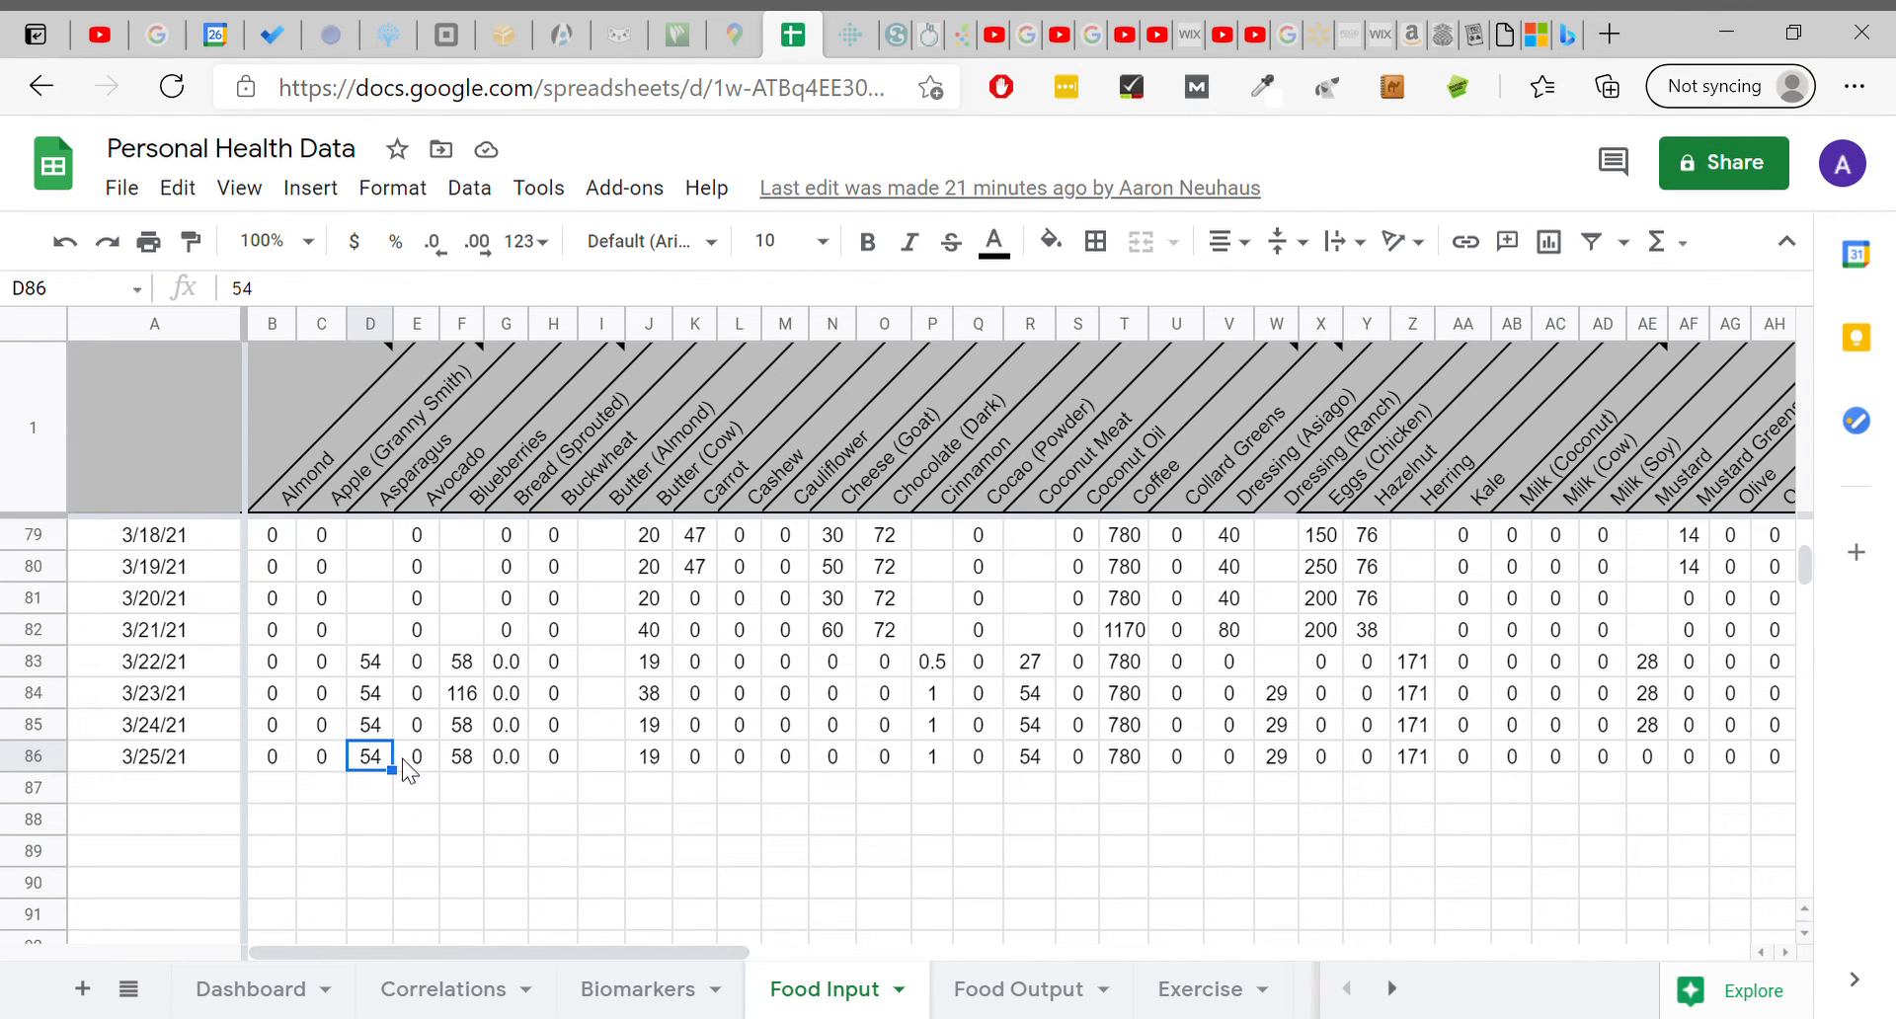
click(465, 760)
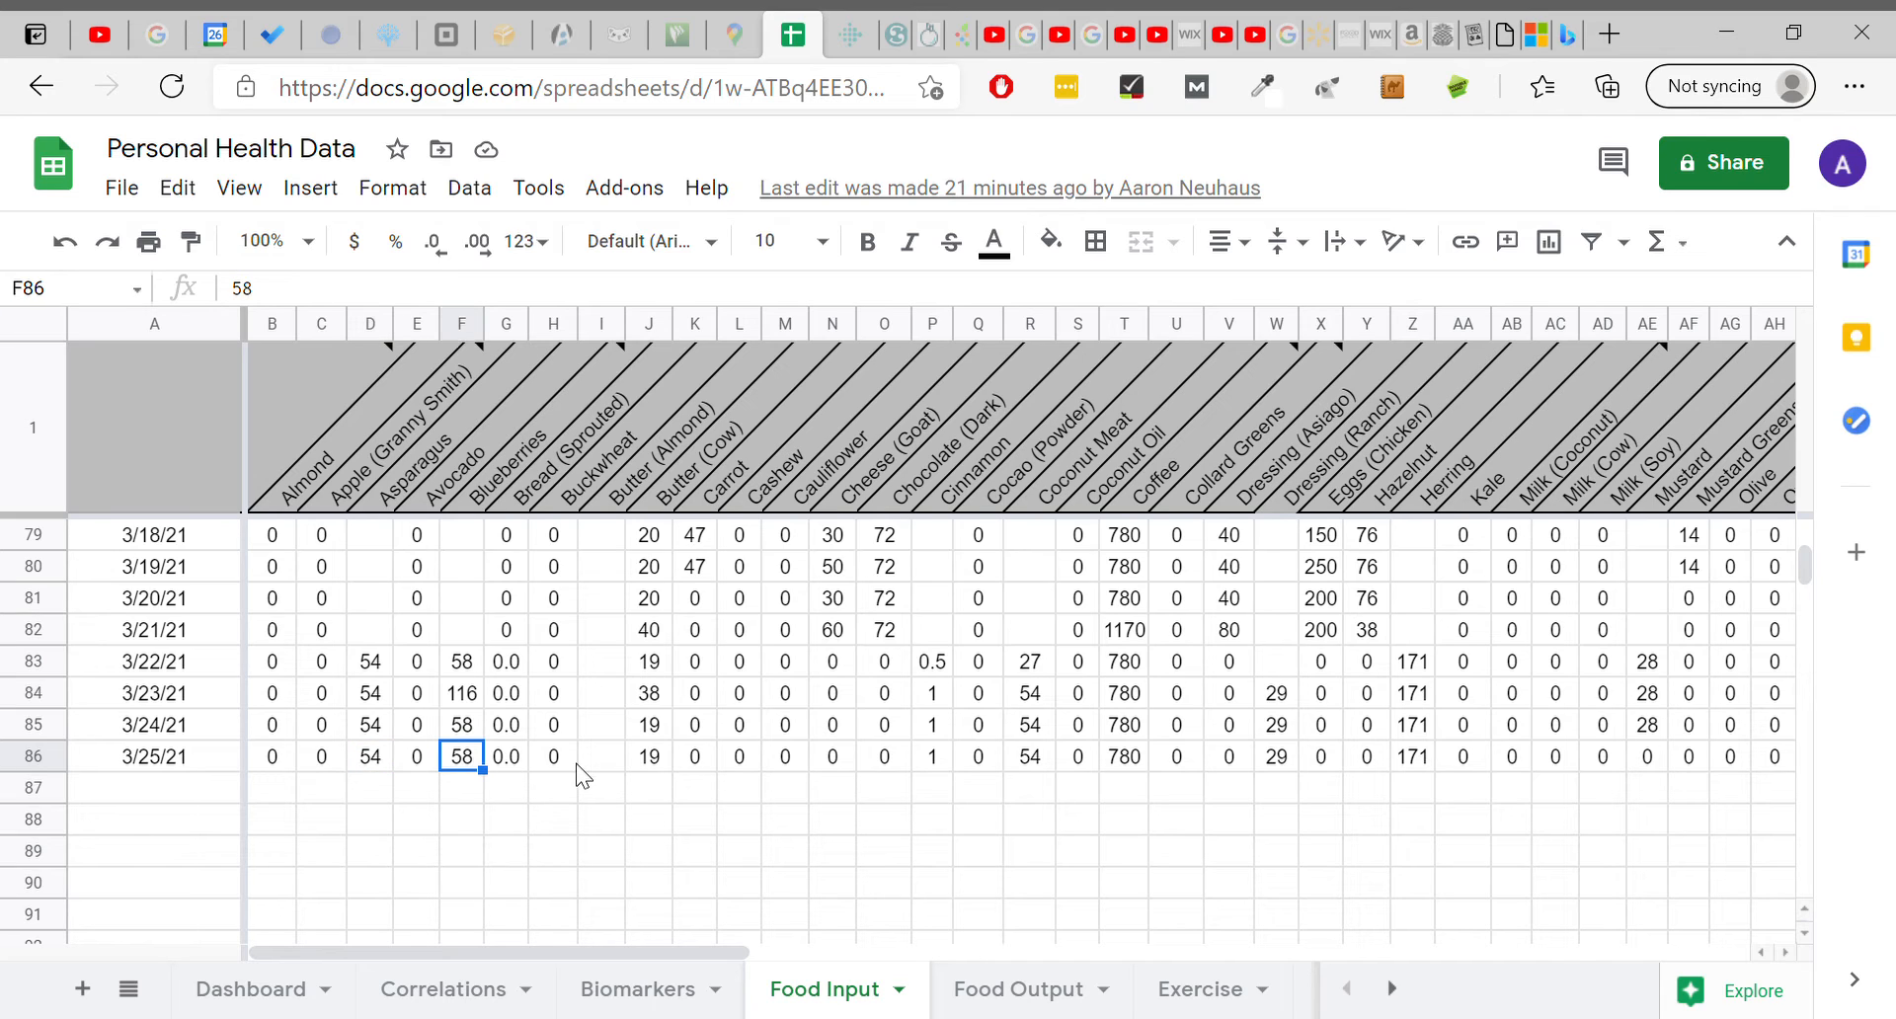
click(649, 768)
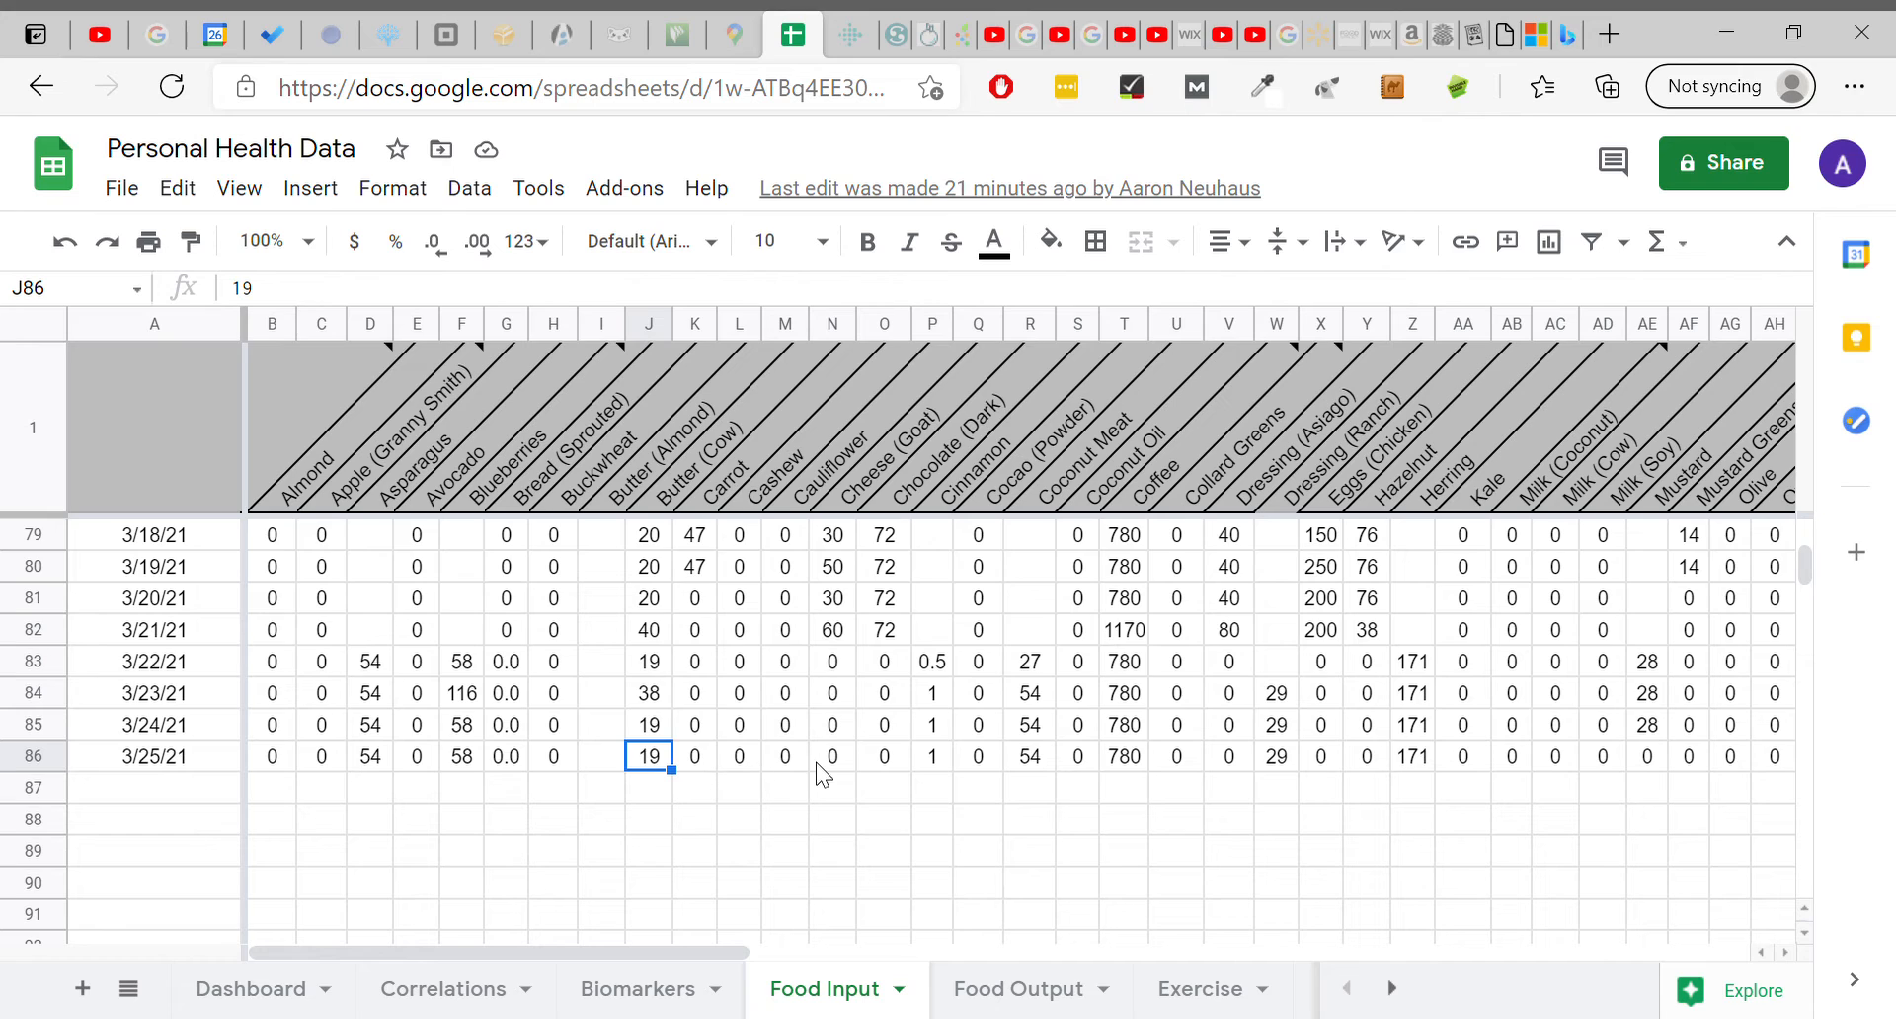
click(922, 770)
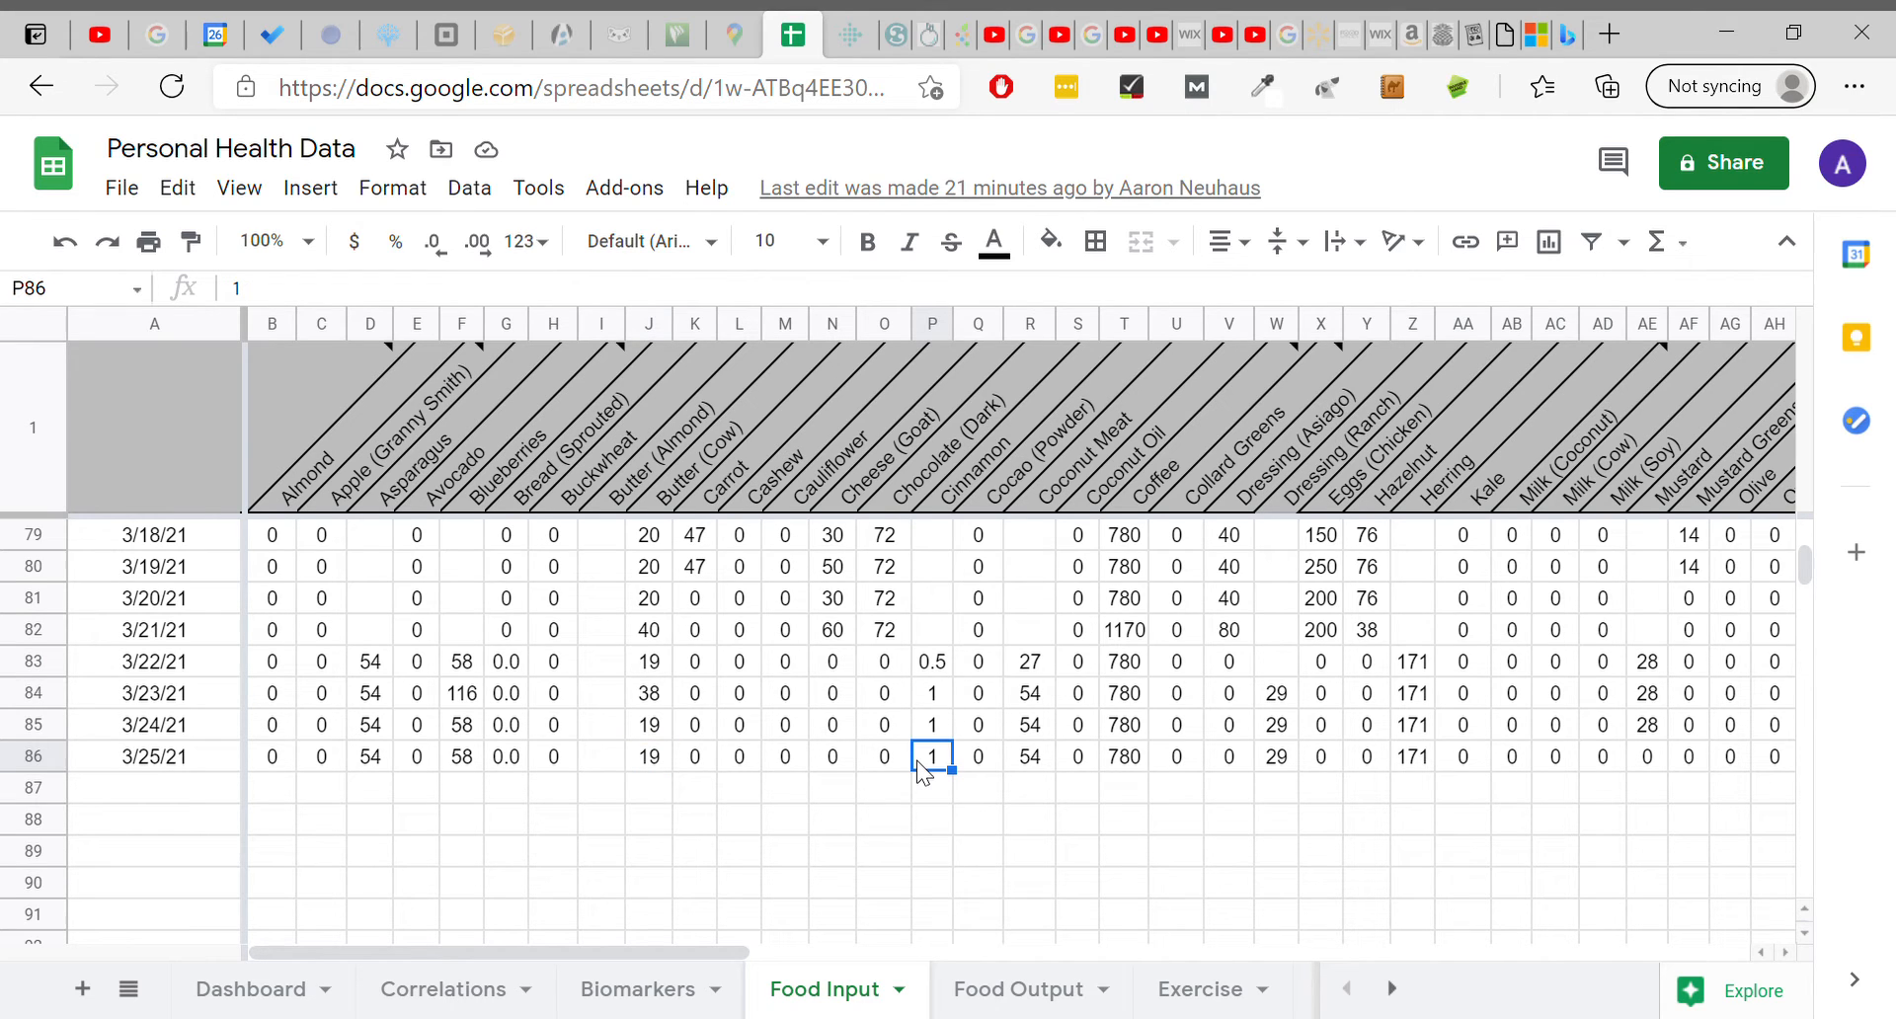
click(1041, 773)
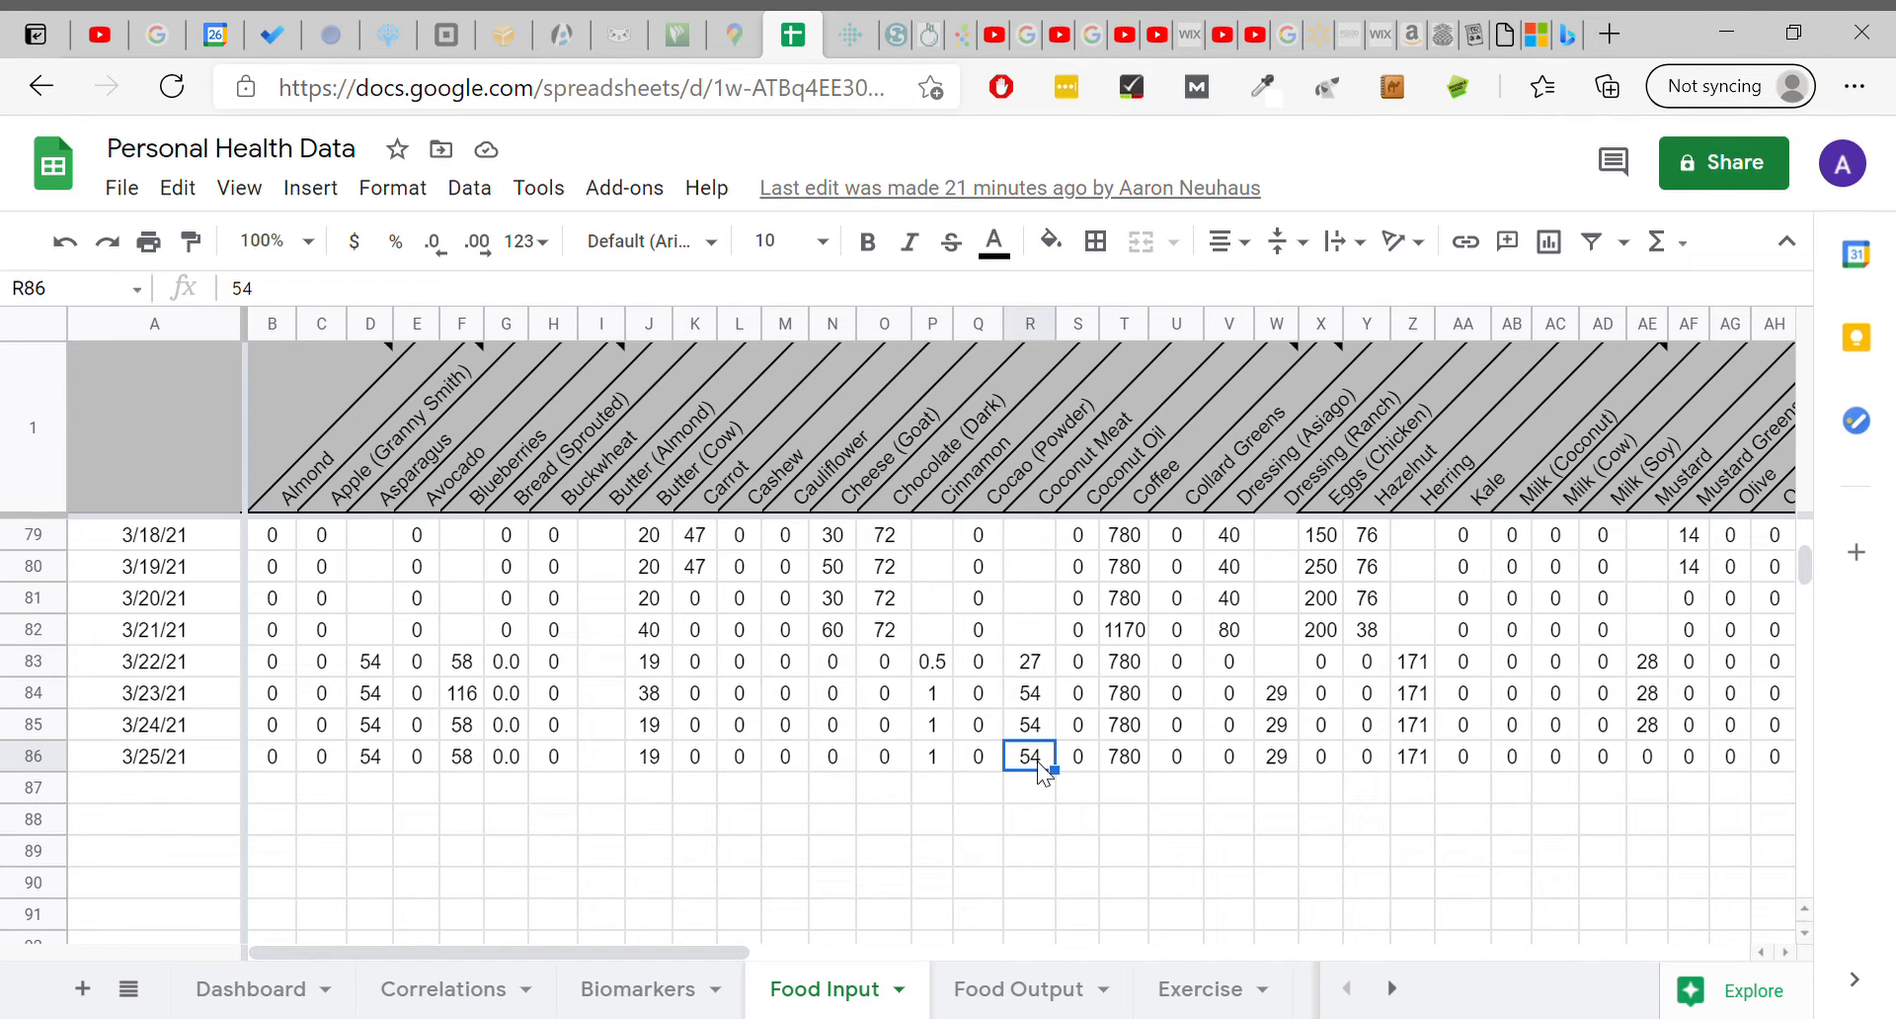
click(1121, 773)
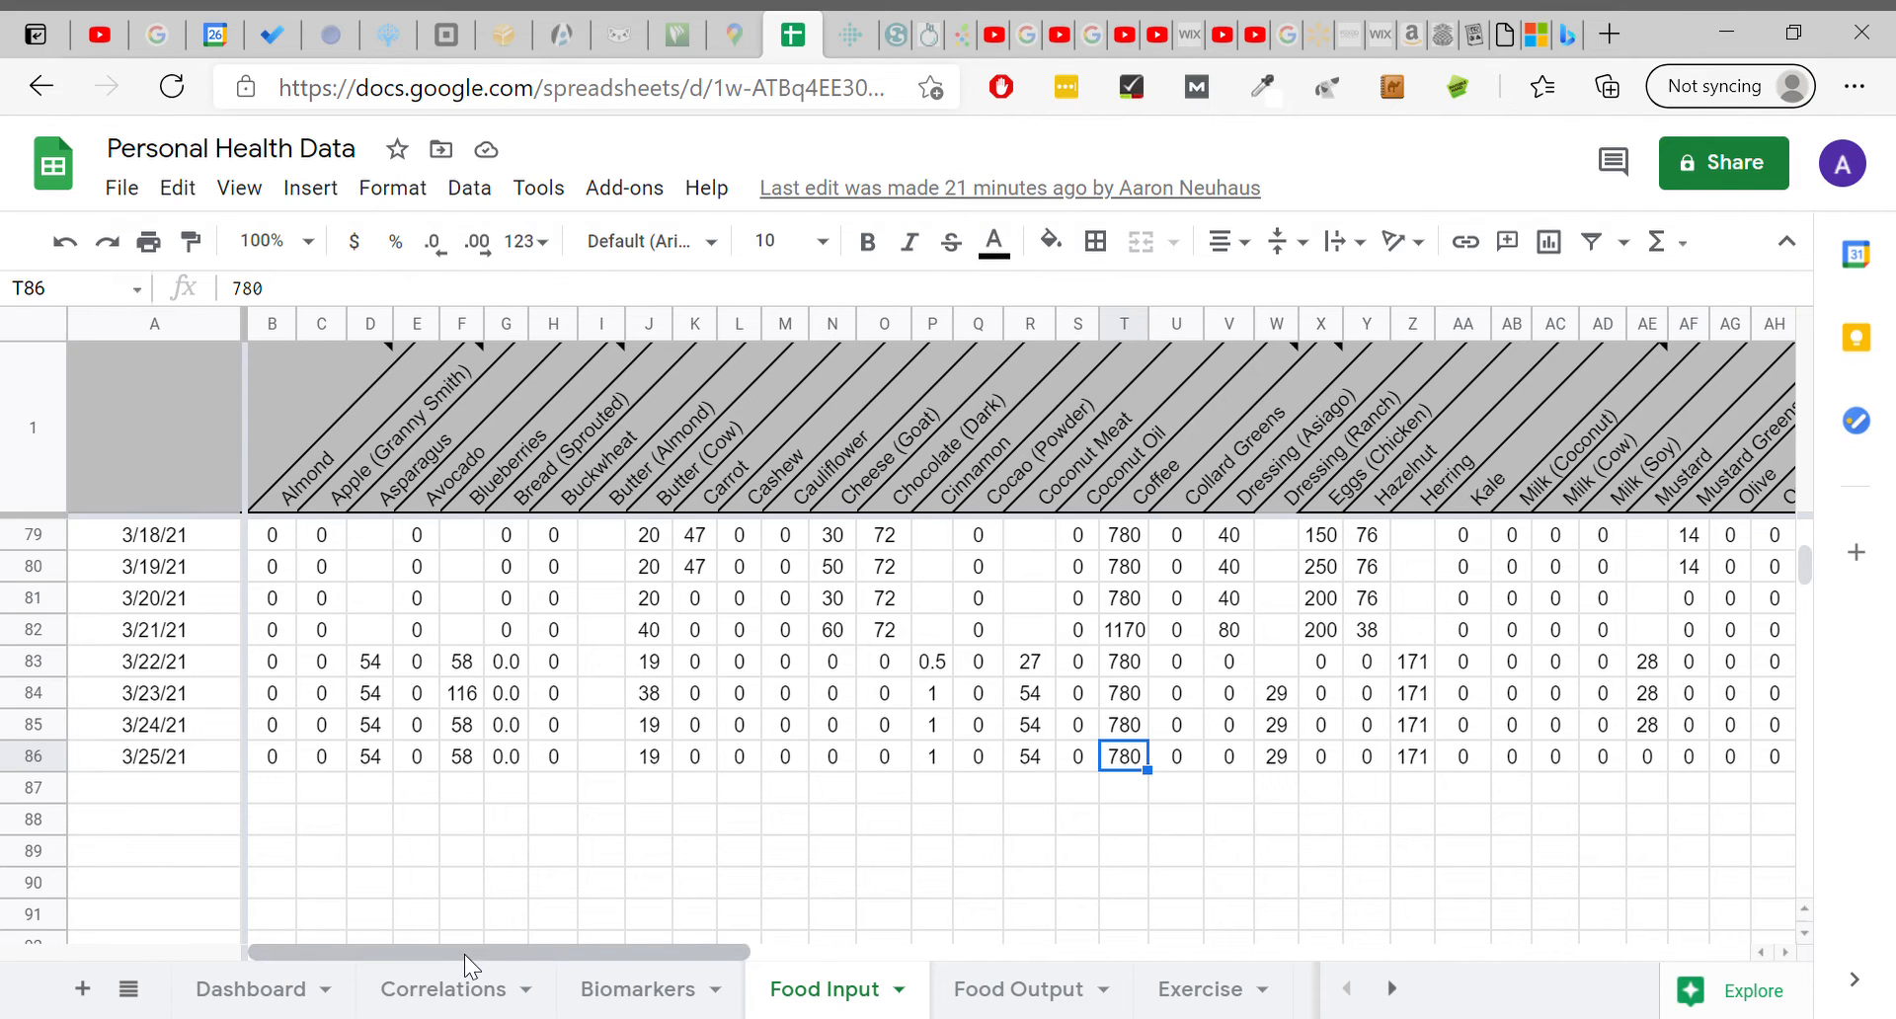
Check the 3/25/21 amounts for Dressing (Ranch), Herring, Pecans and Potato (Sweet).
drag(464, 954, 542, 961)
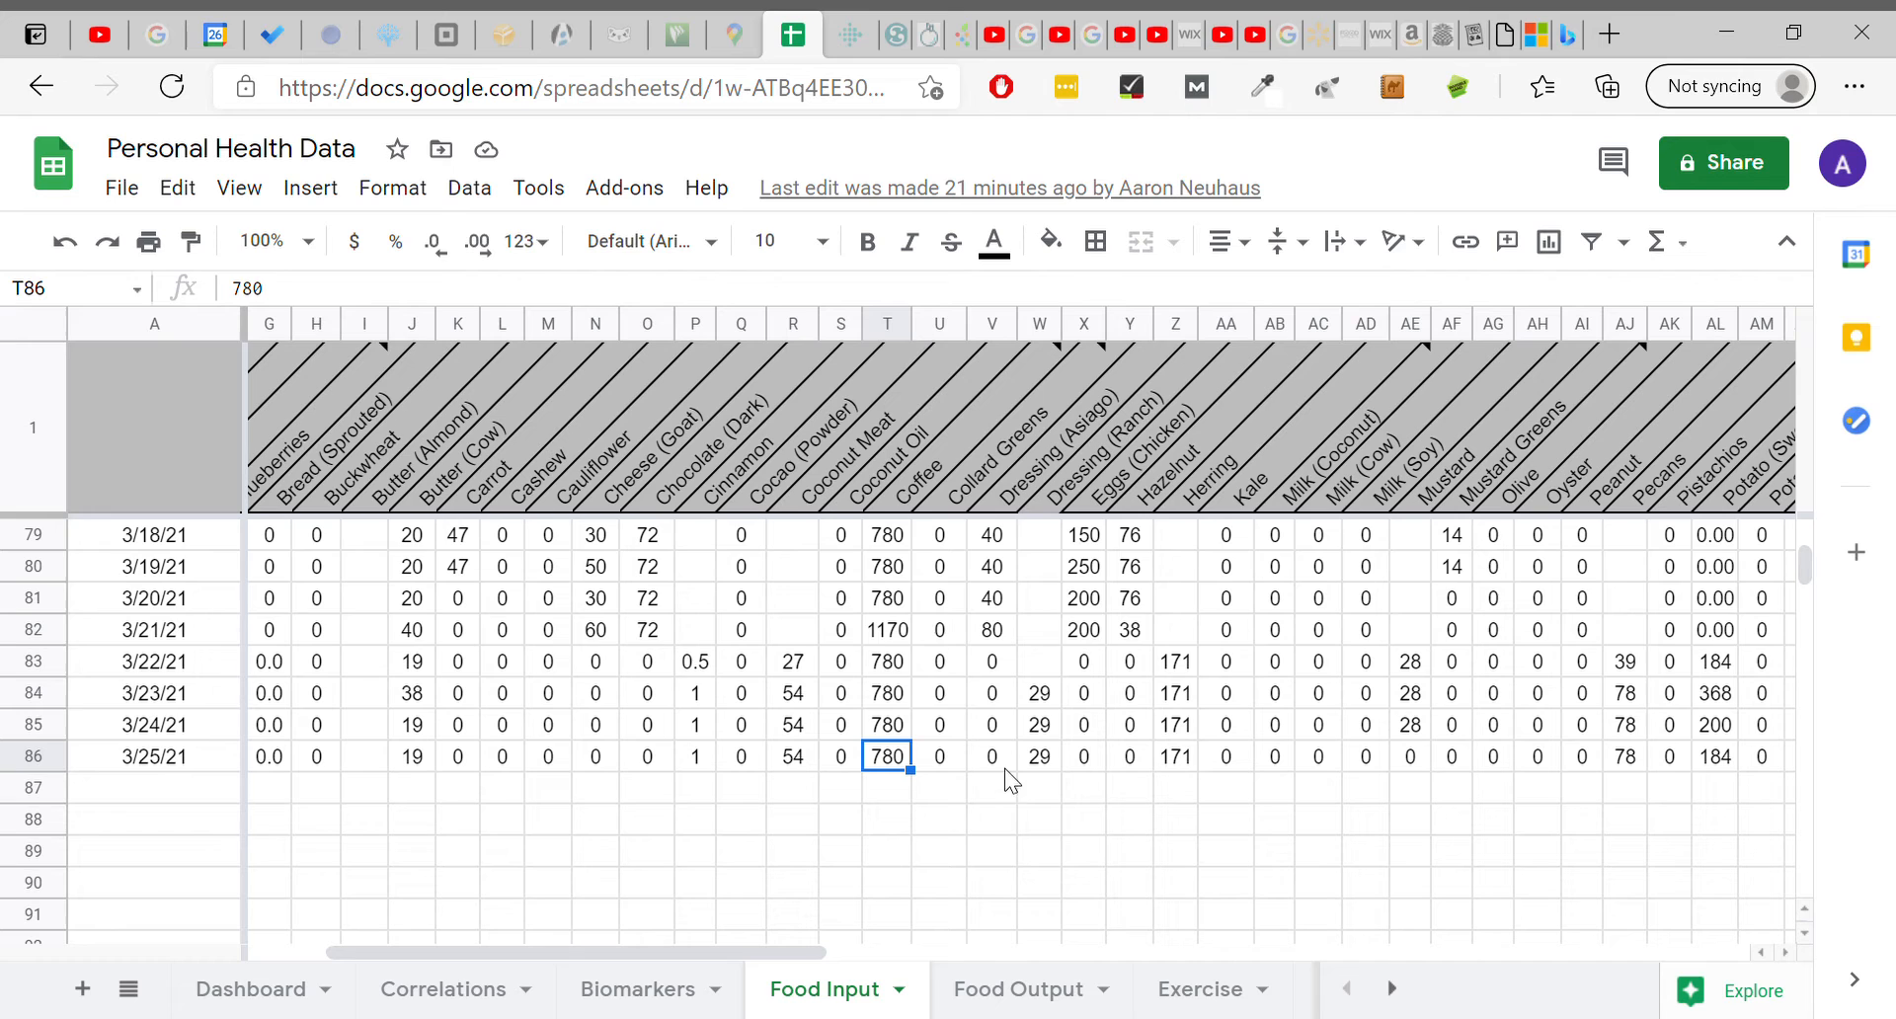
drag(566, 957, 620, 958)
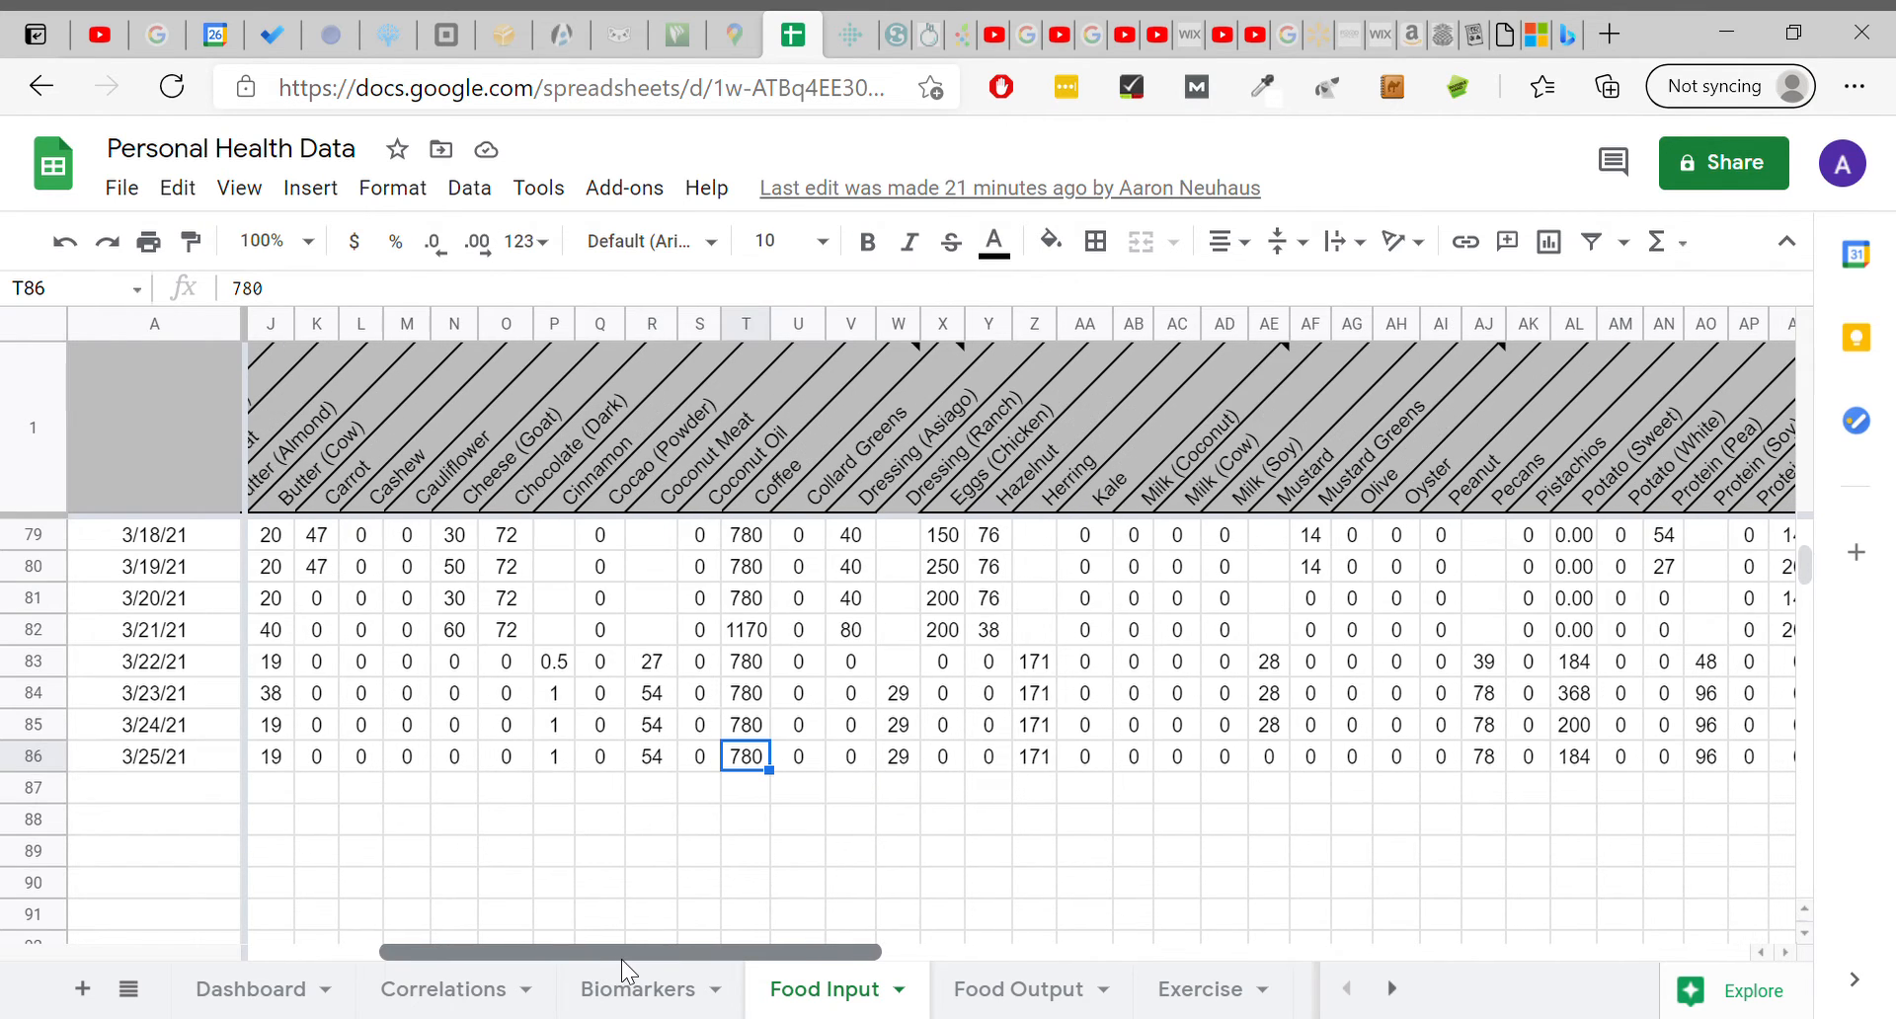
click(910, 760)
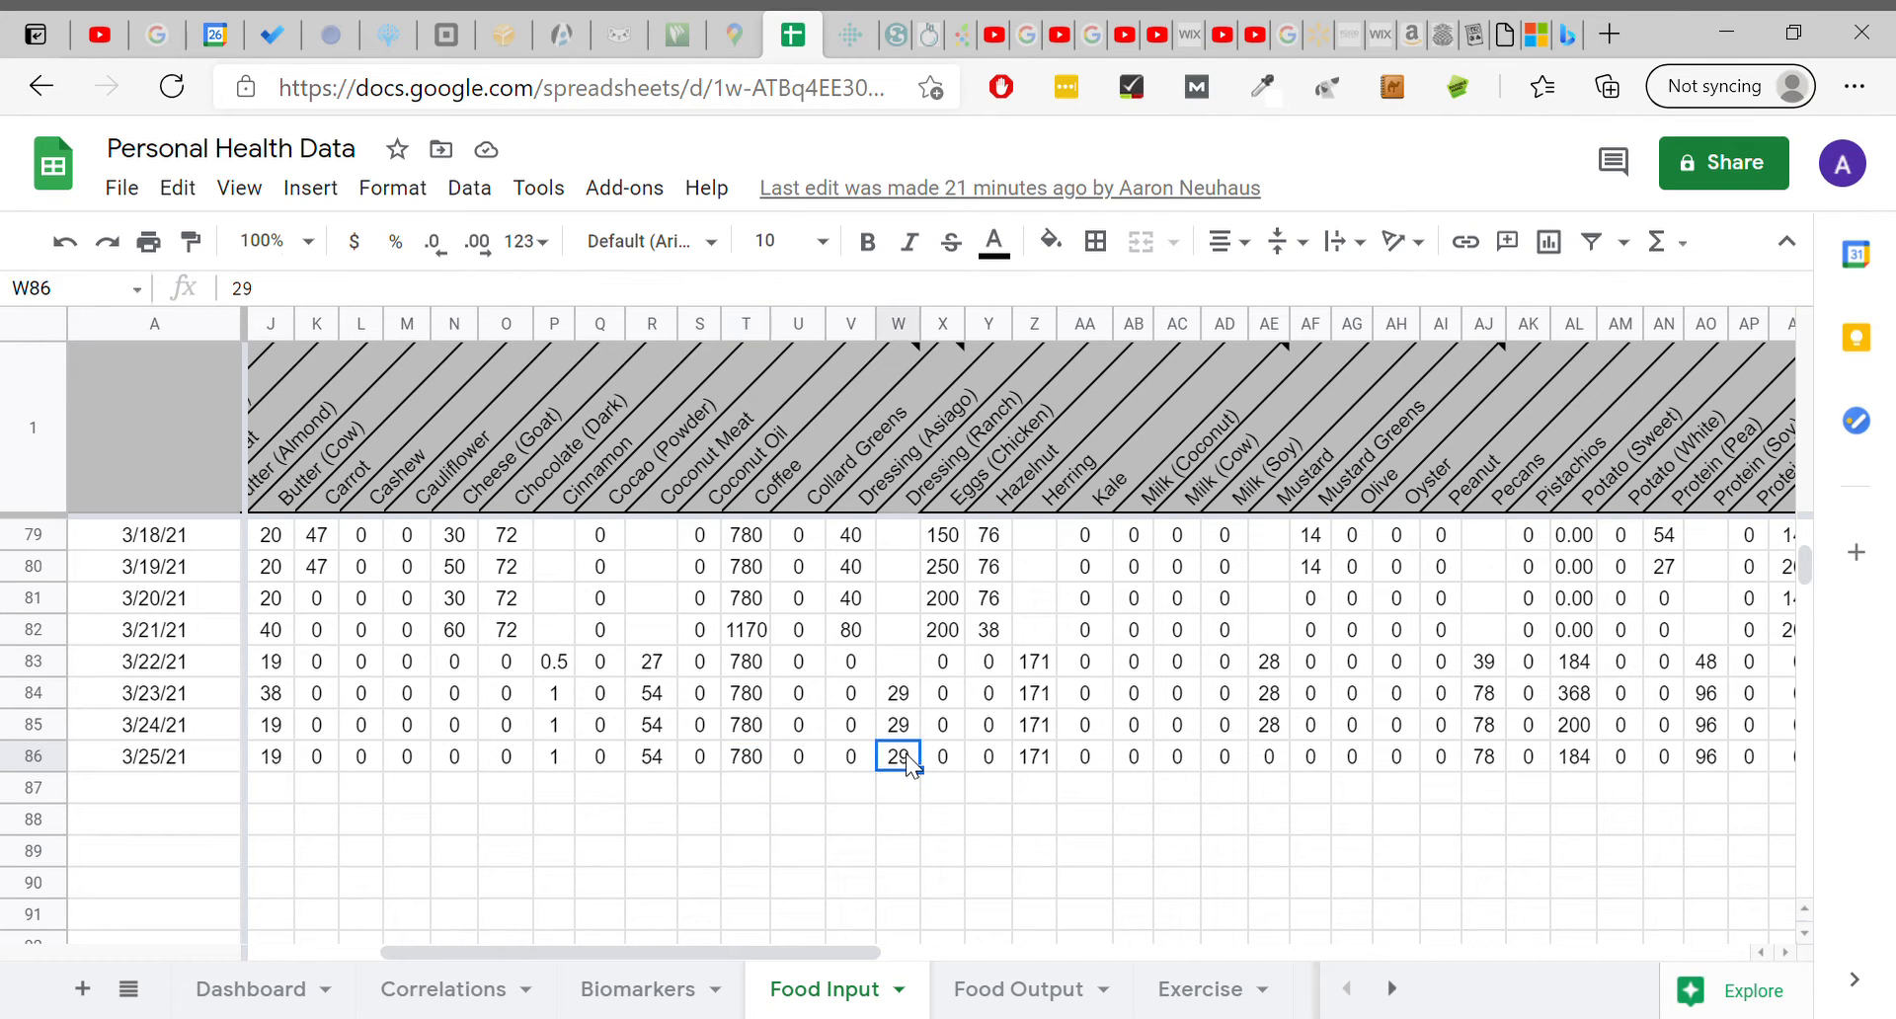
click(1031, 771)
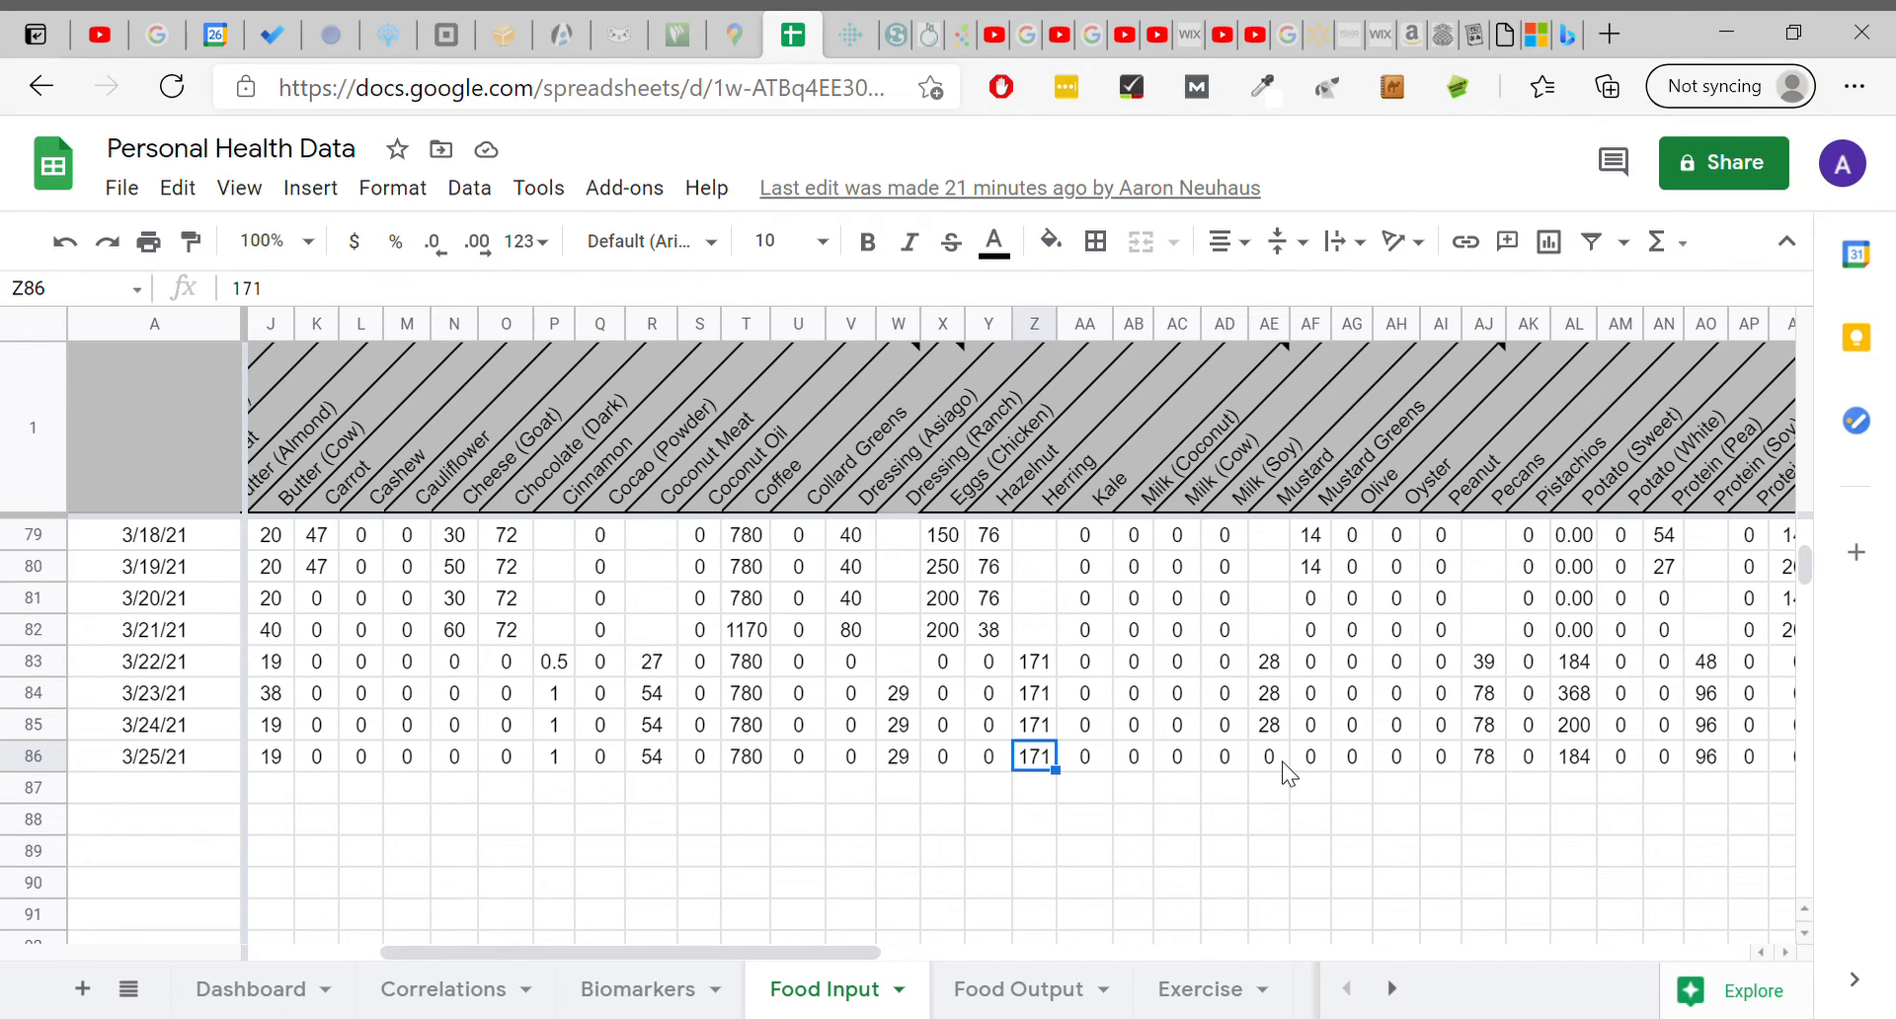
click(1486, 761)
click(1588, 762)
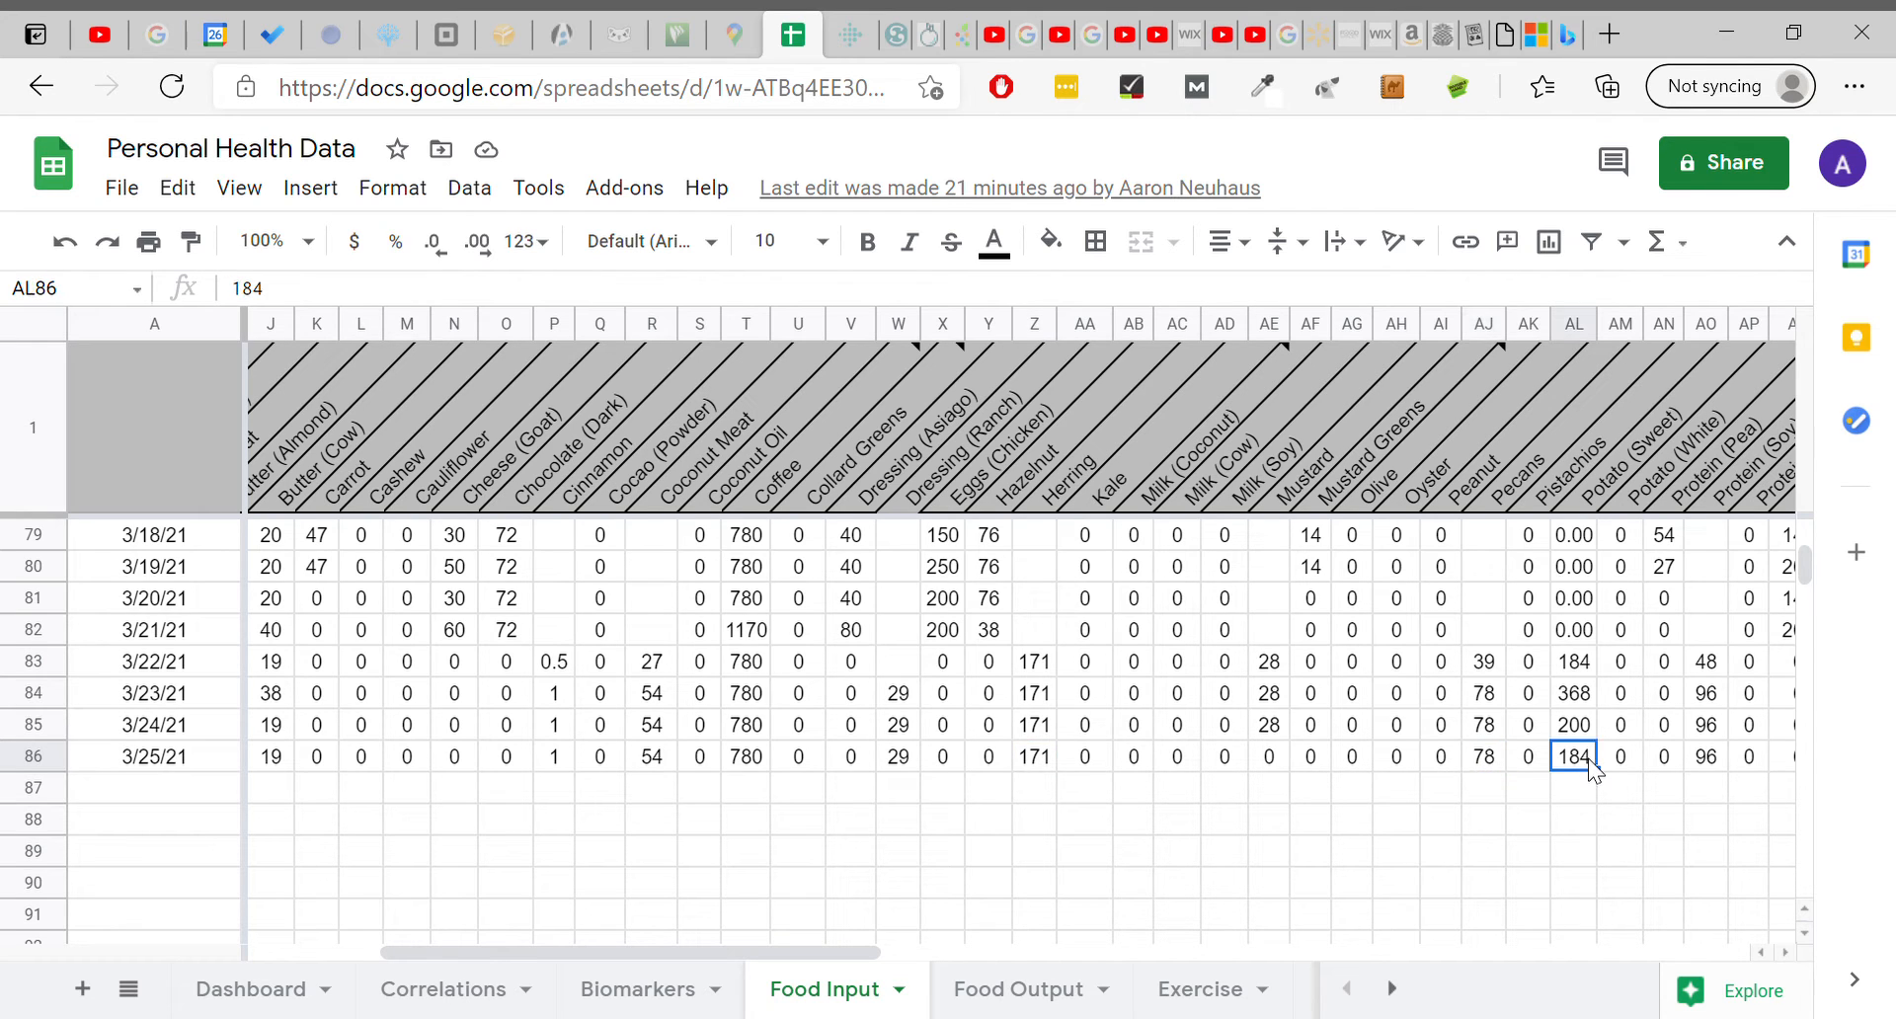
Fill the 3/25/21 amounts from Butter (Cow) through Coffee down into row 87.
drag(638, 950, 565, 951)
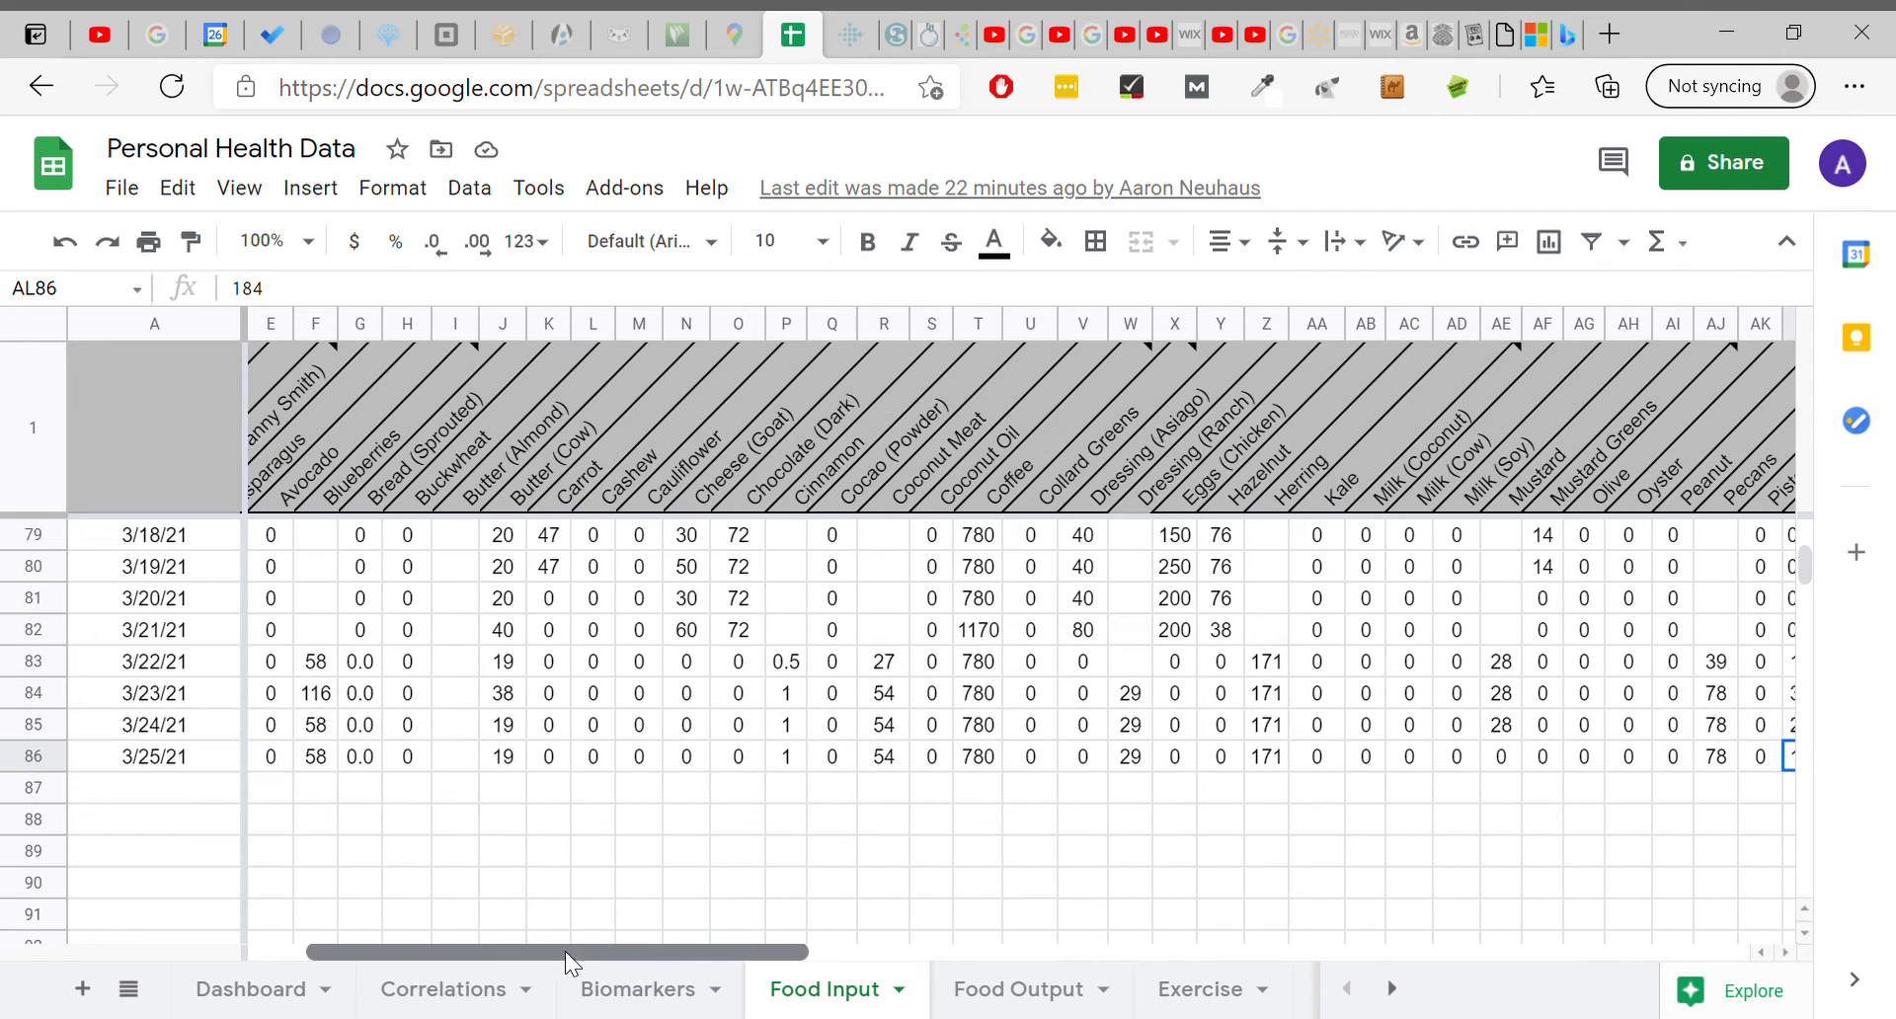
click(647, 760)
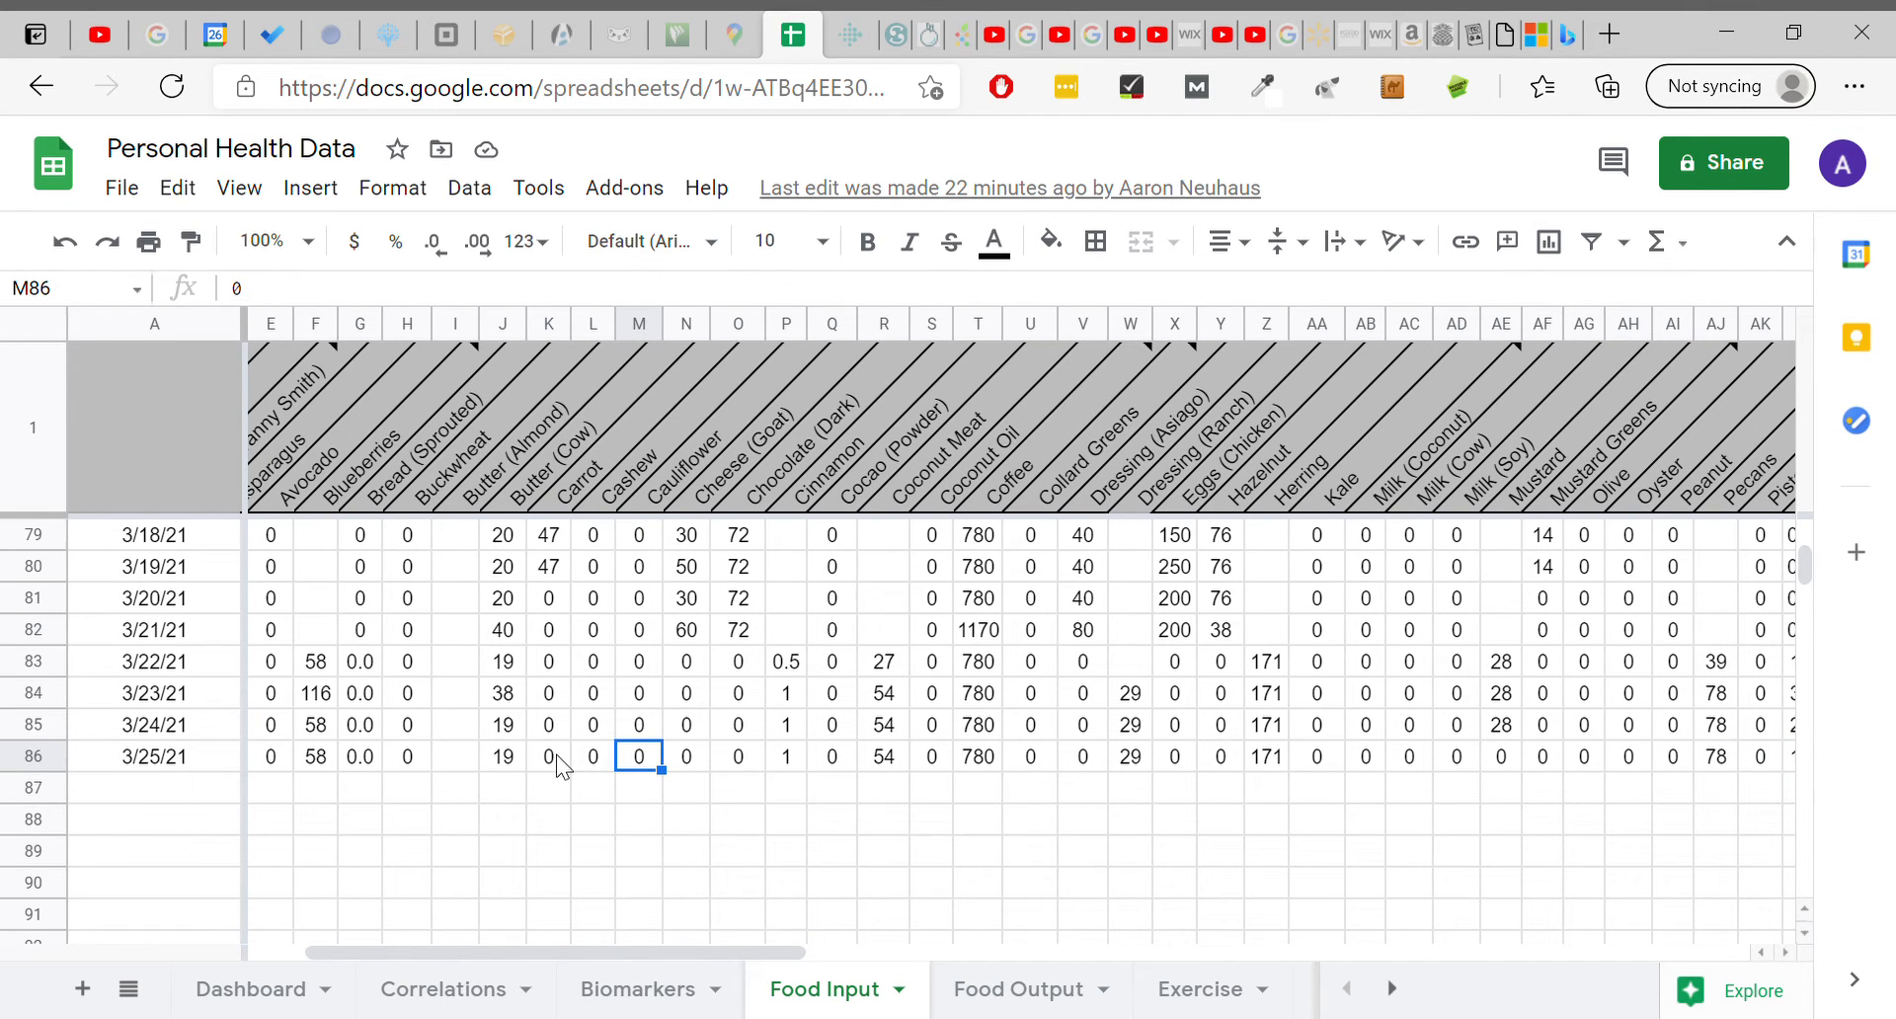
drag(506, 766, 992, 770)
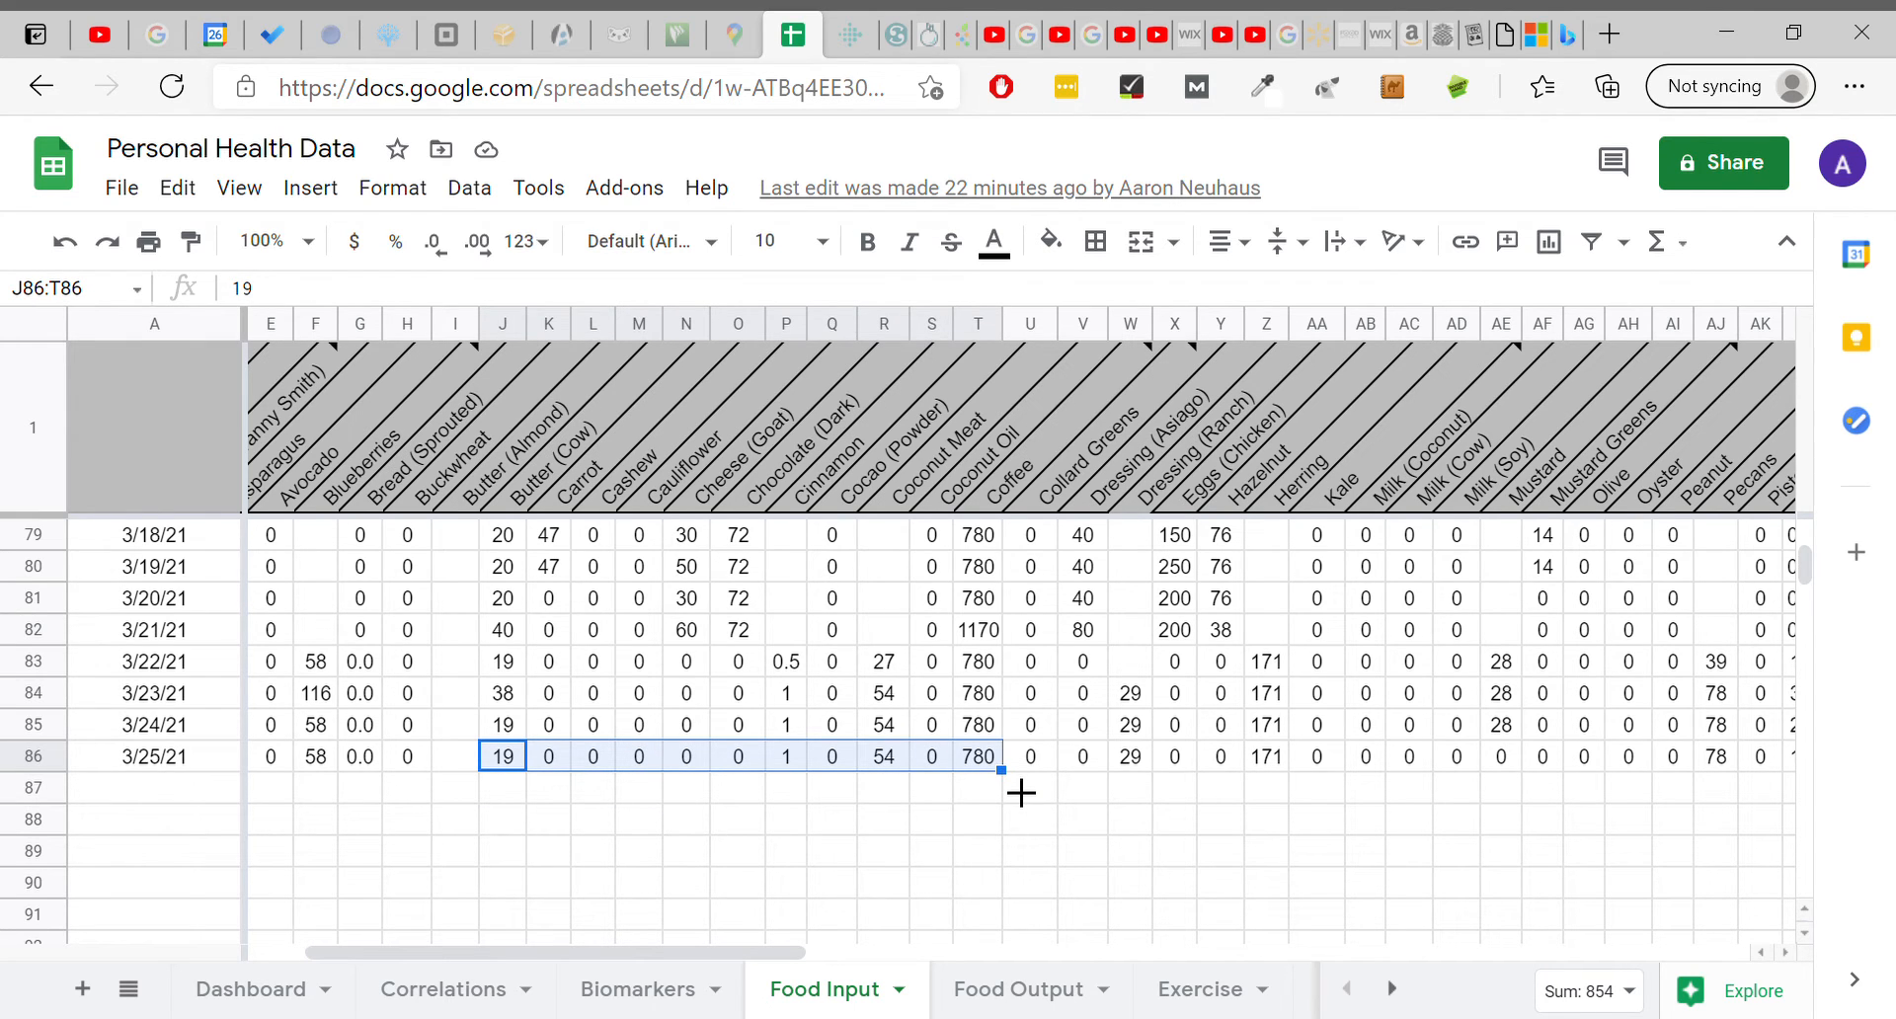
mouse_move(1021, 796)
mouse_down()
mouse_move(1021, 816)
mouse_move(998, 794)
mouse_up()
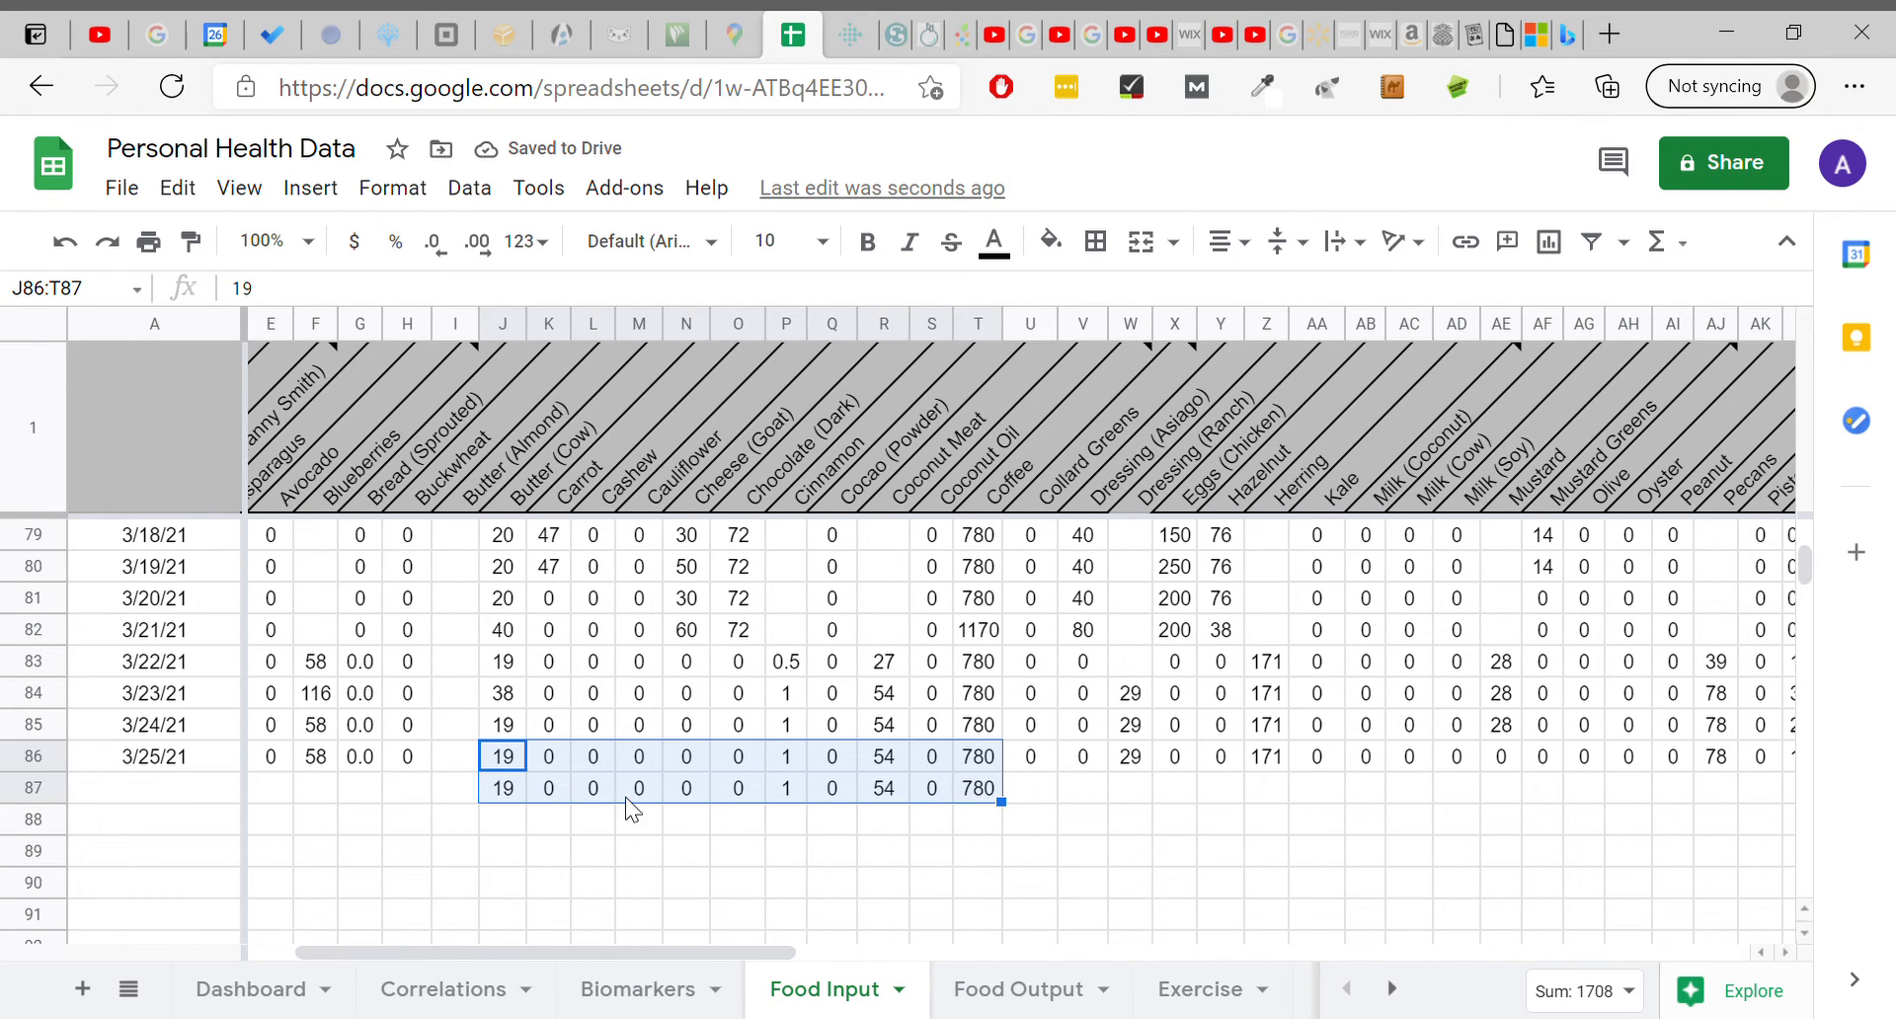
Clear the copied amounts from Butter (Cow) through Coffee in row 87.
click(501, 796)
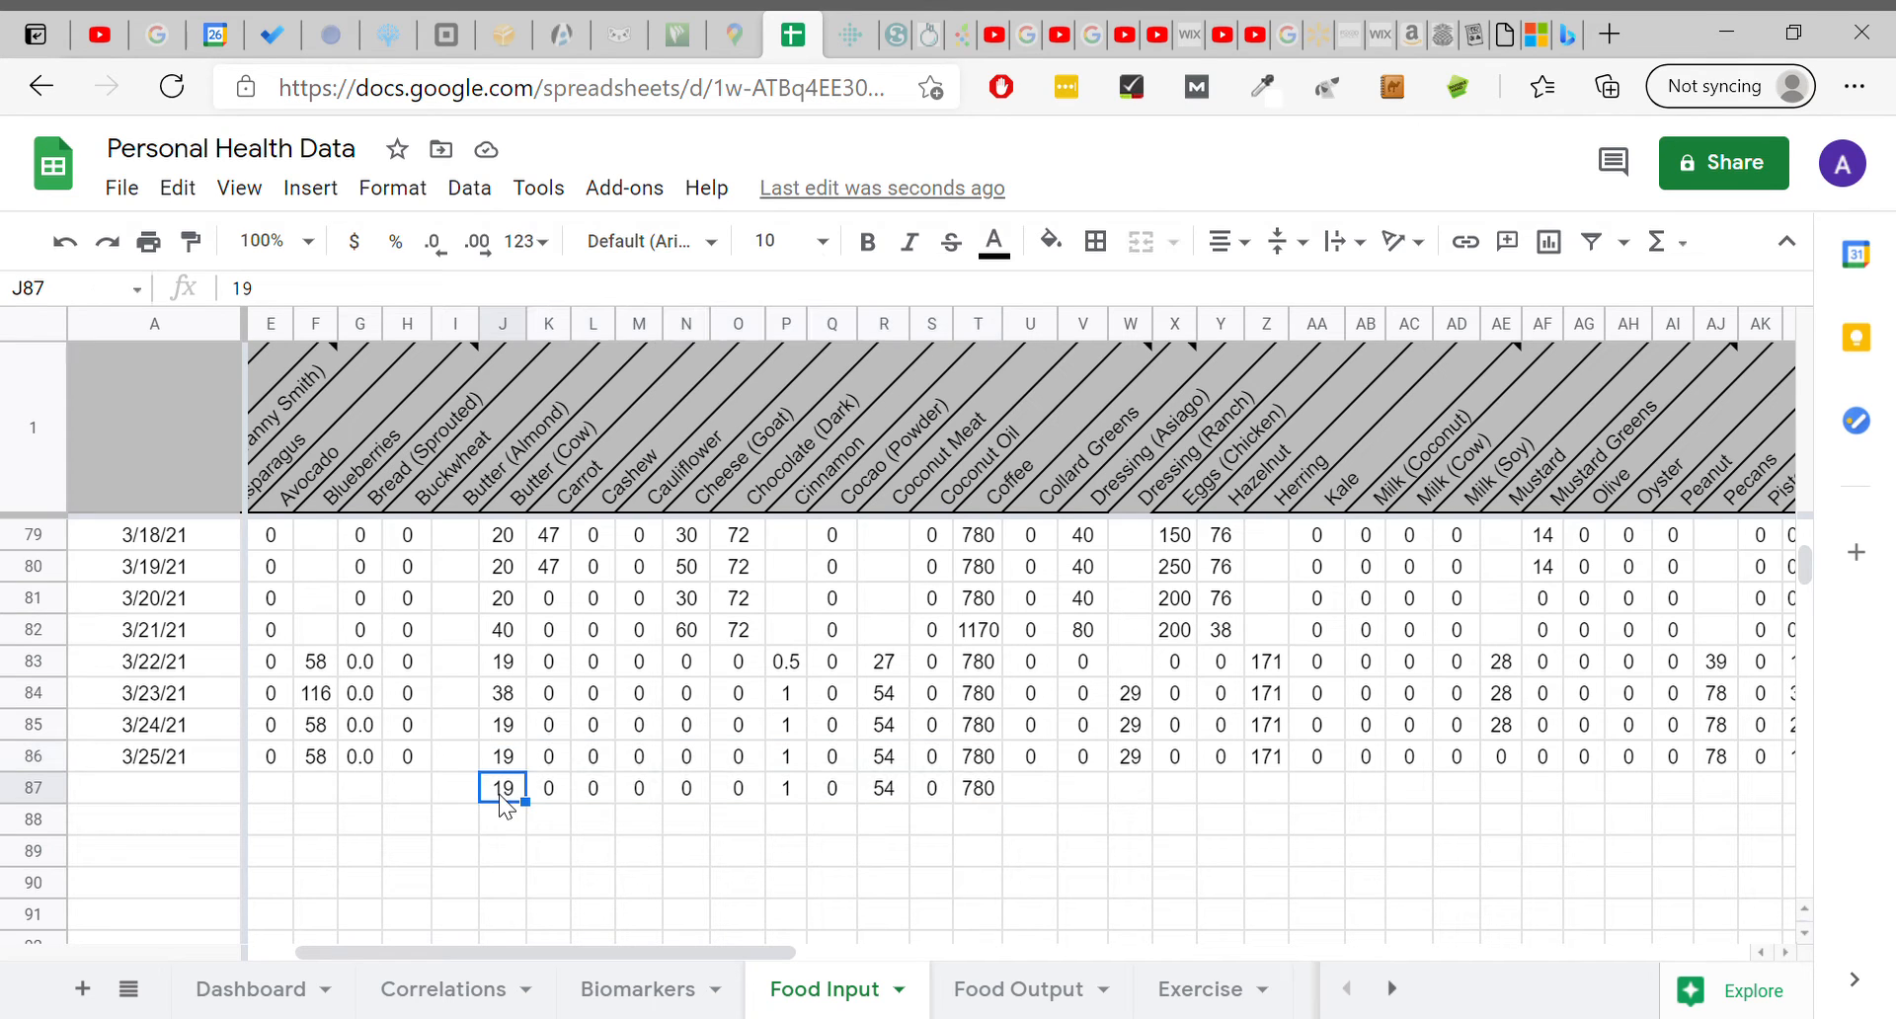
key(Delete)
drag(504, 796, 980, 796)
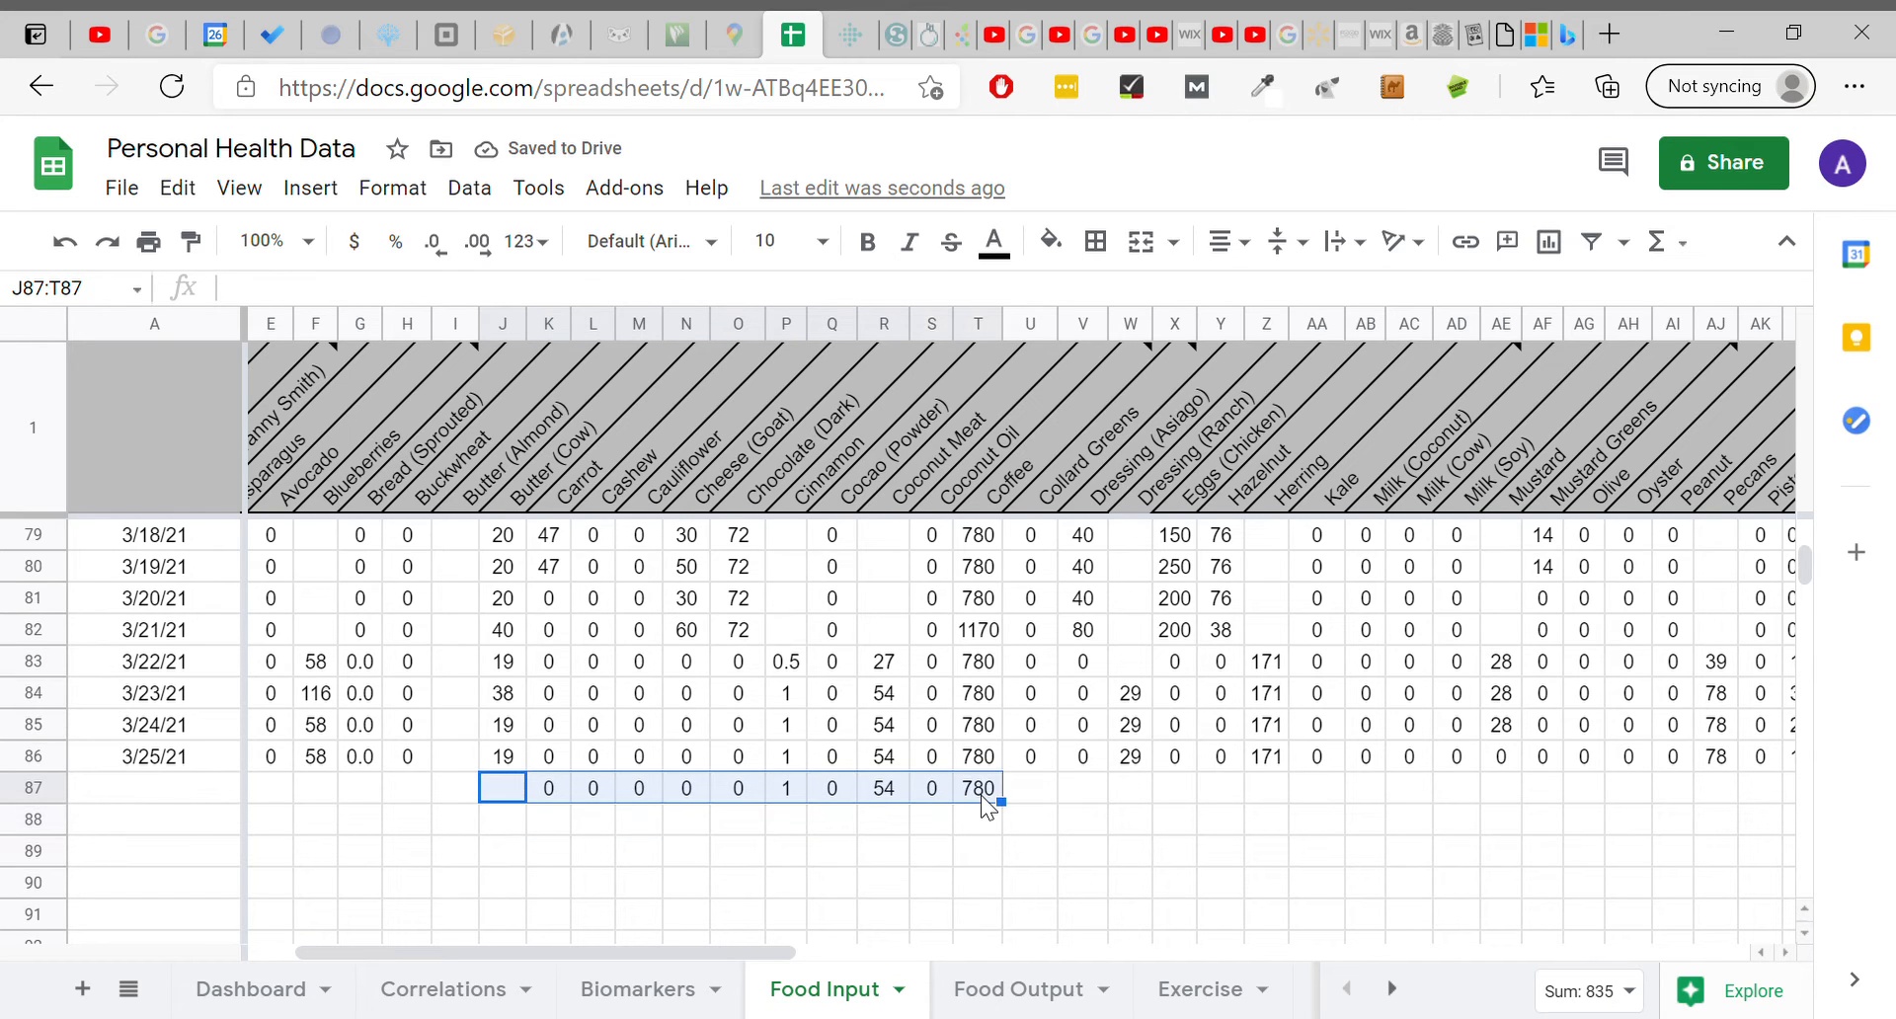
key(Delete)
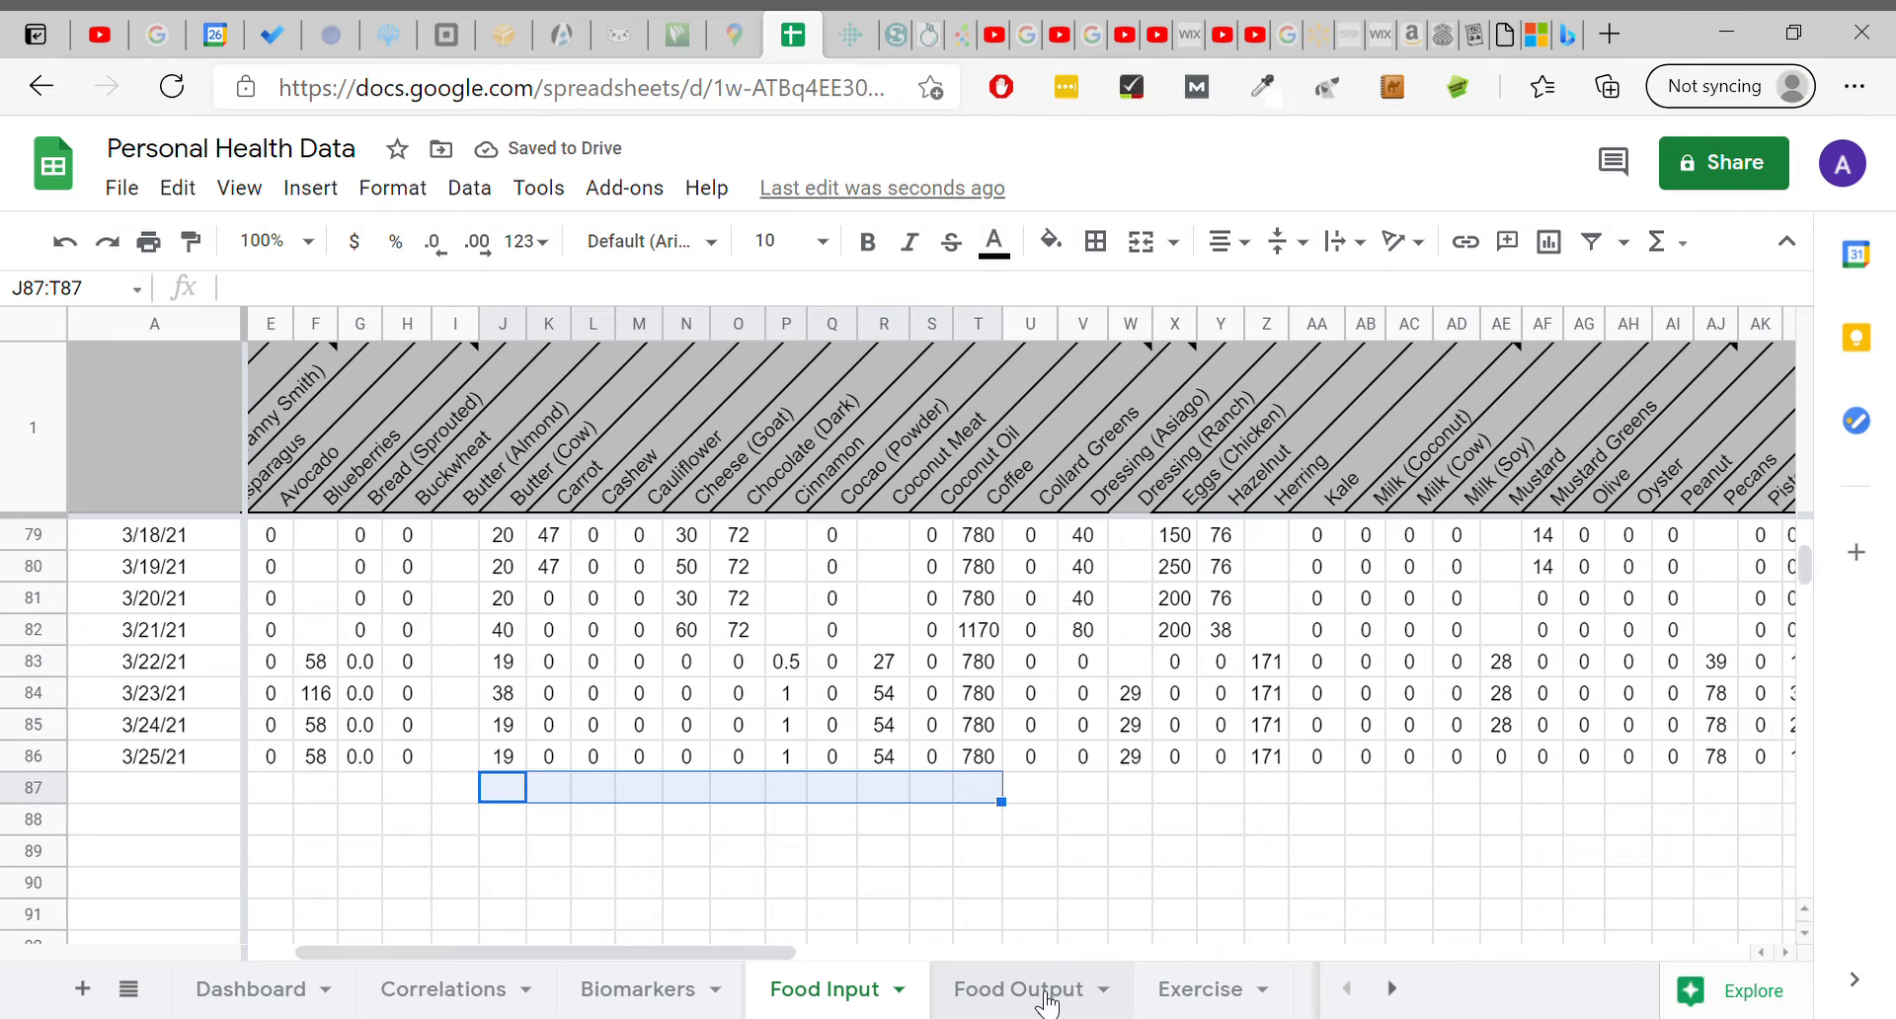
Open the Food Output sheet and inspect the formulas behind the 3/2/21 and 3/25/21 dates and the 3/21/21 Glucose value.
click(1017, 1003)
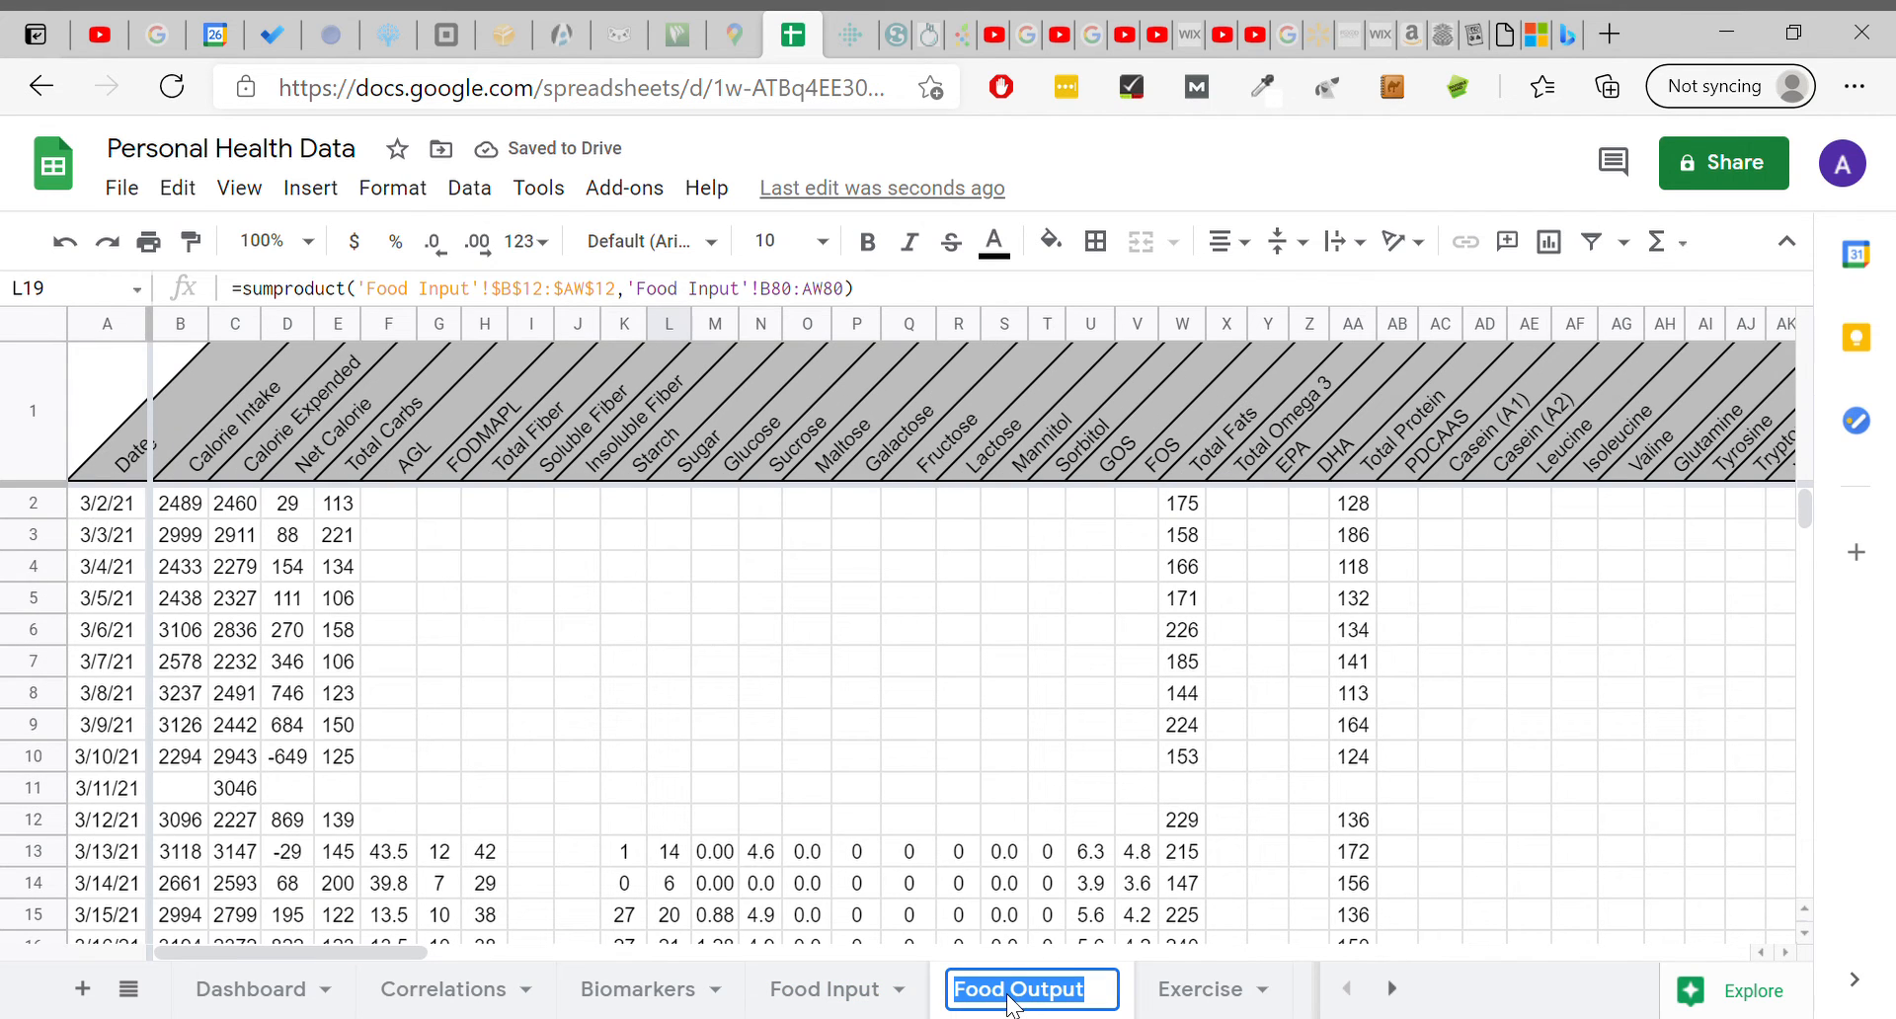
click(901, 796)
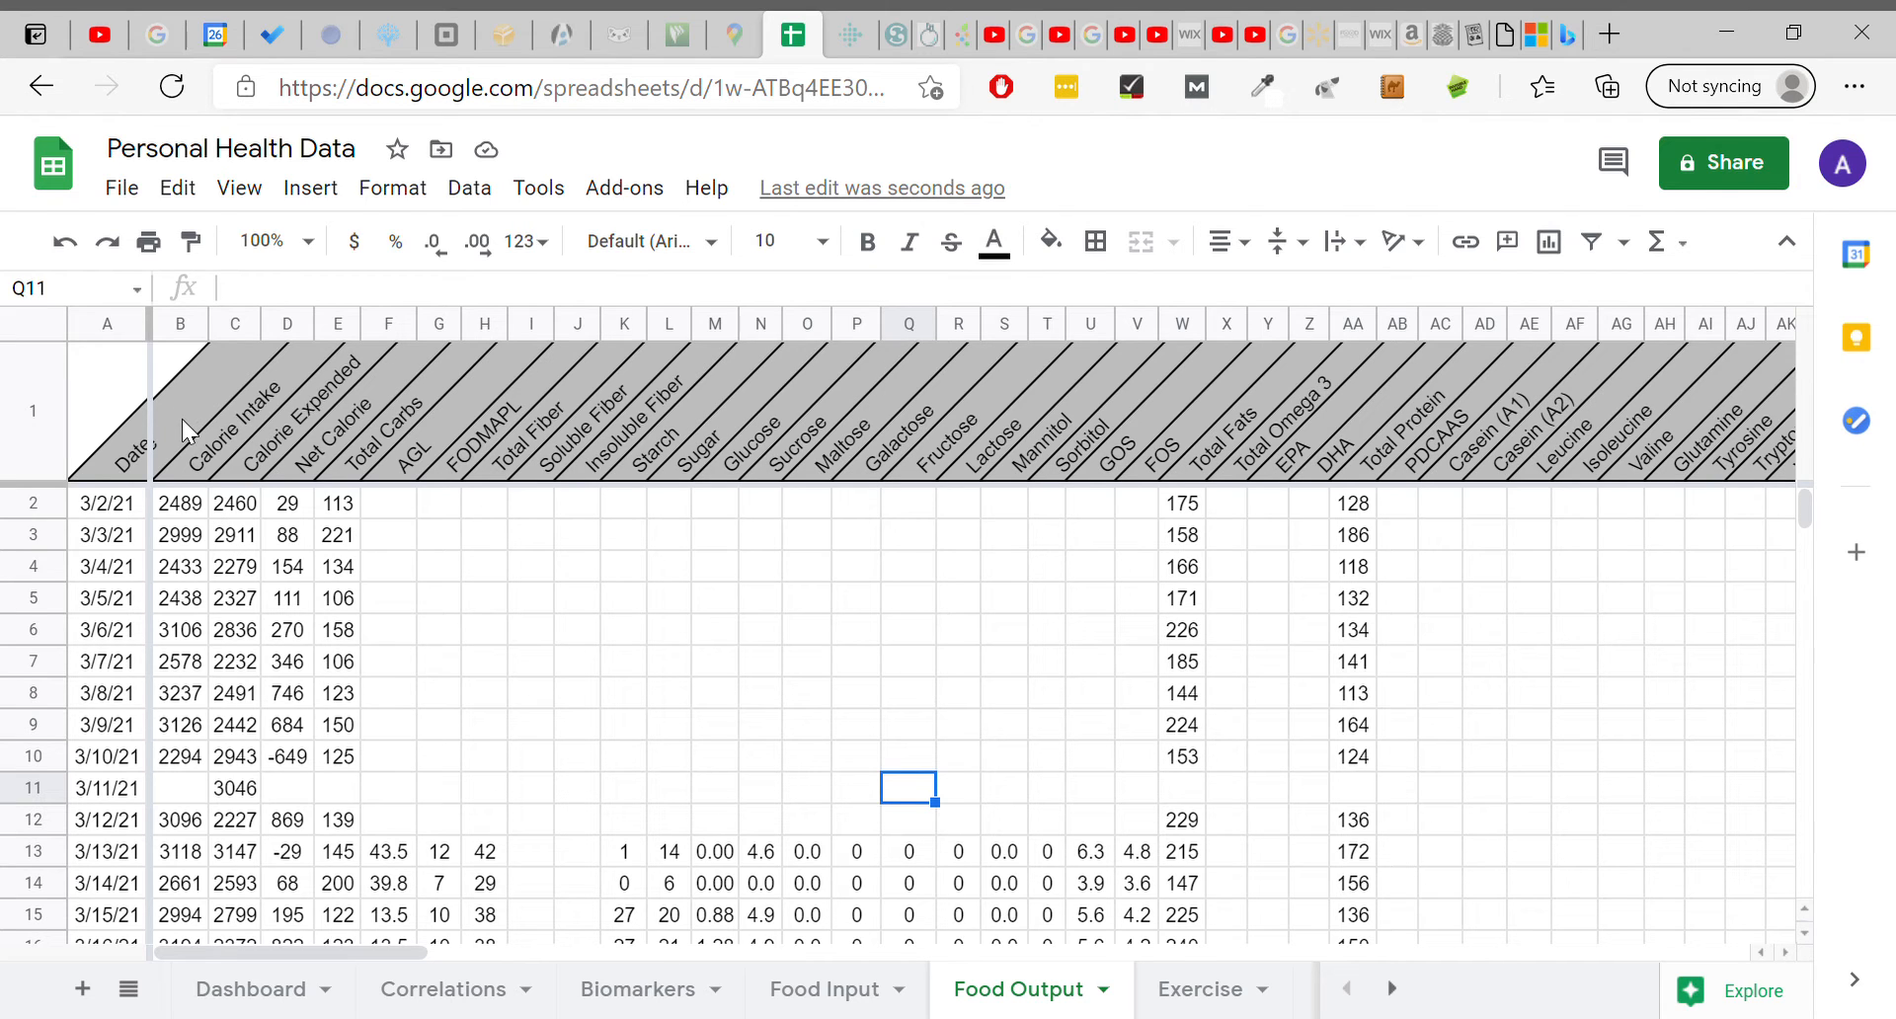
click(95, 514)
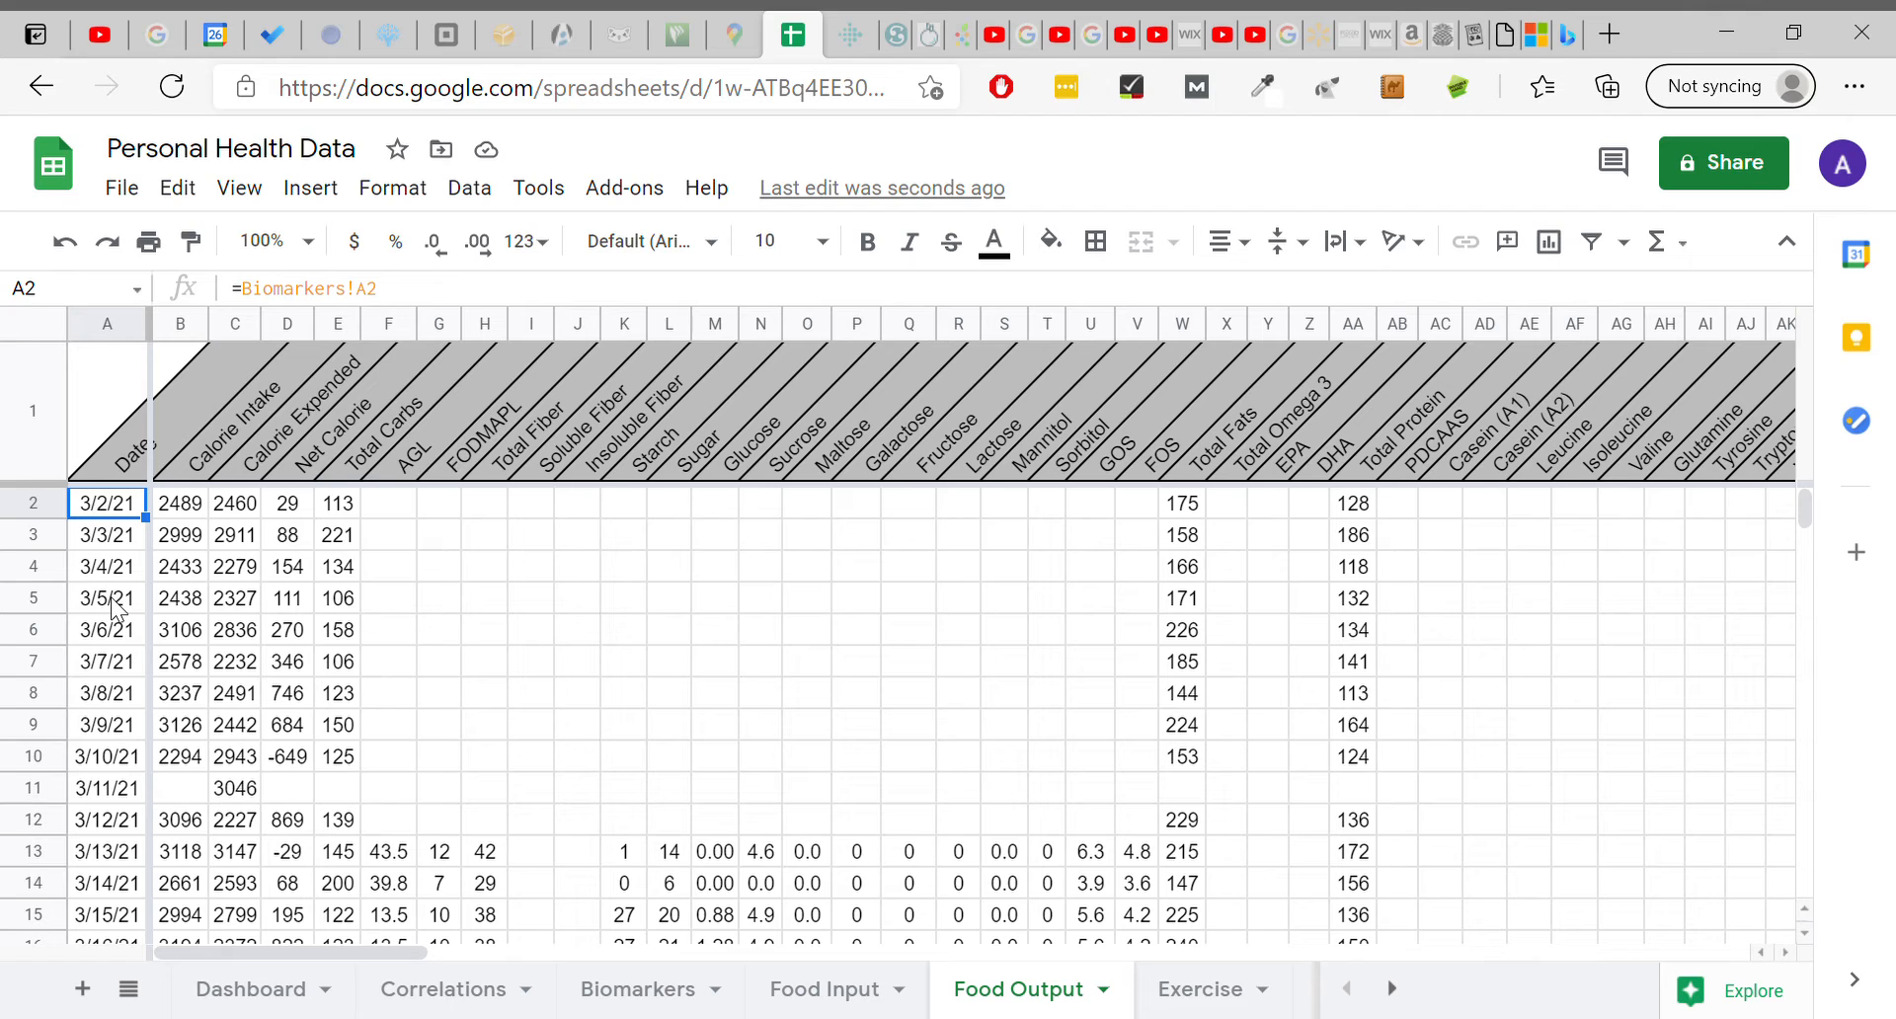
scroll(116, 607, down, 5)
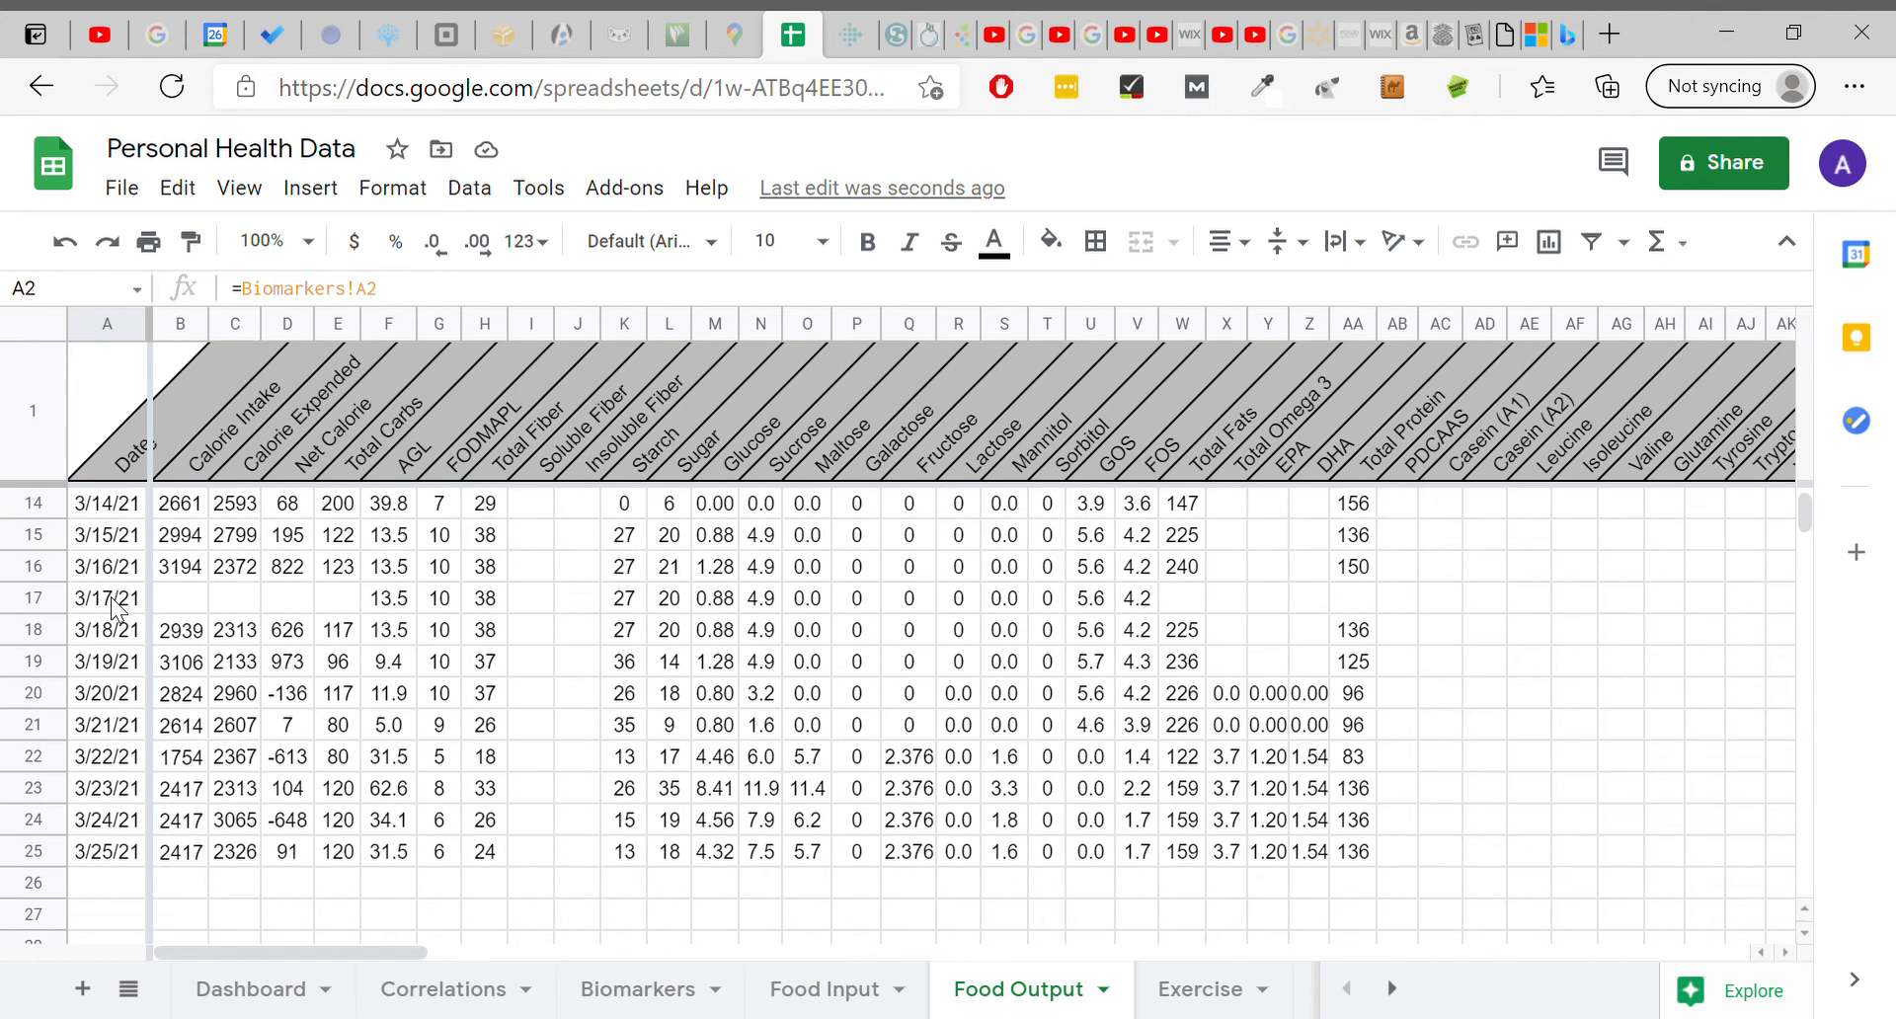
click(102, 857)
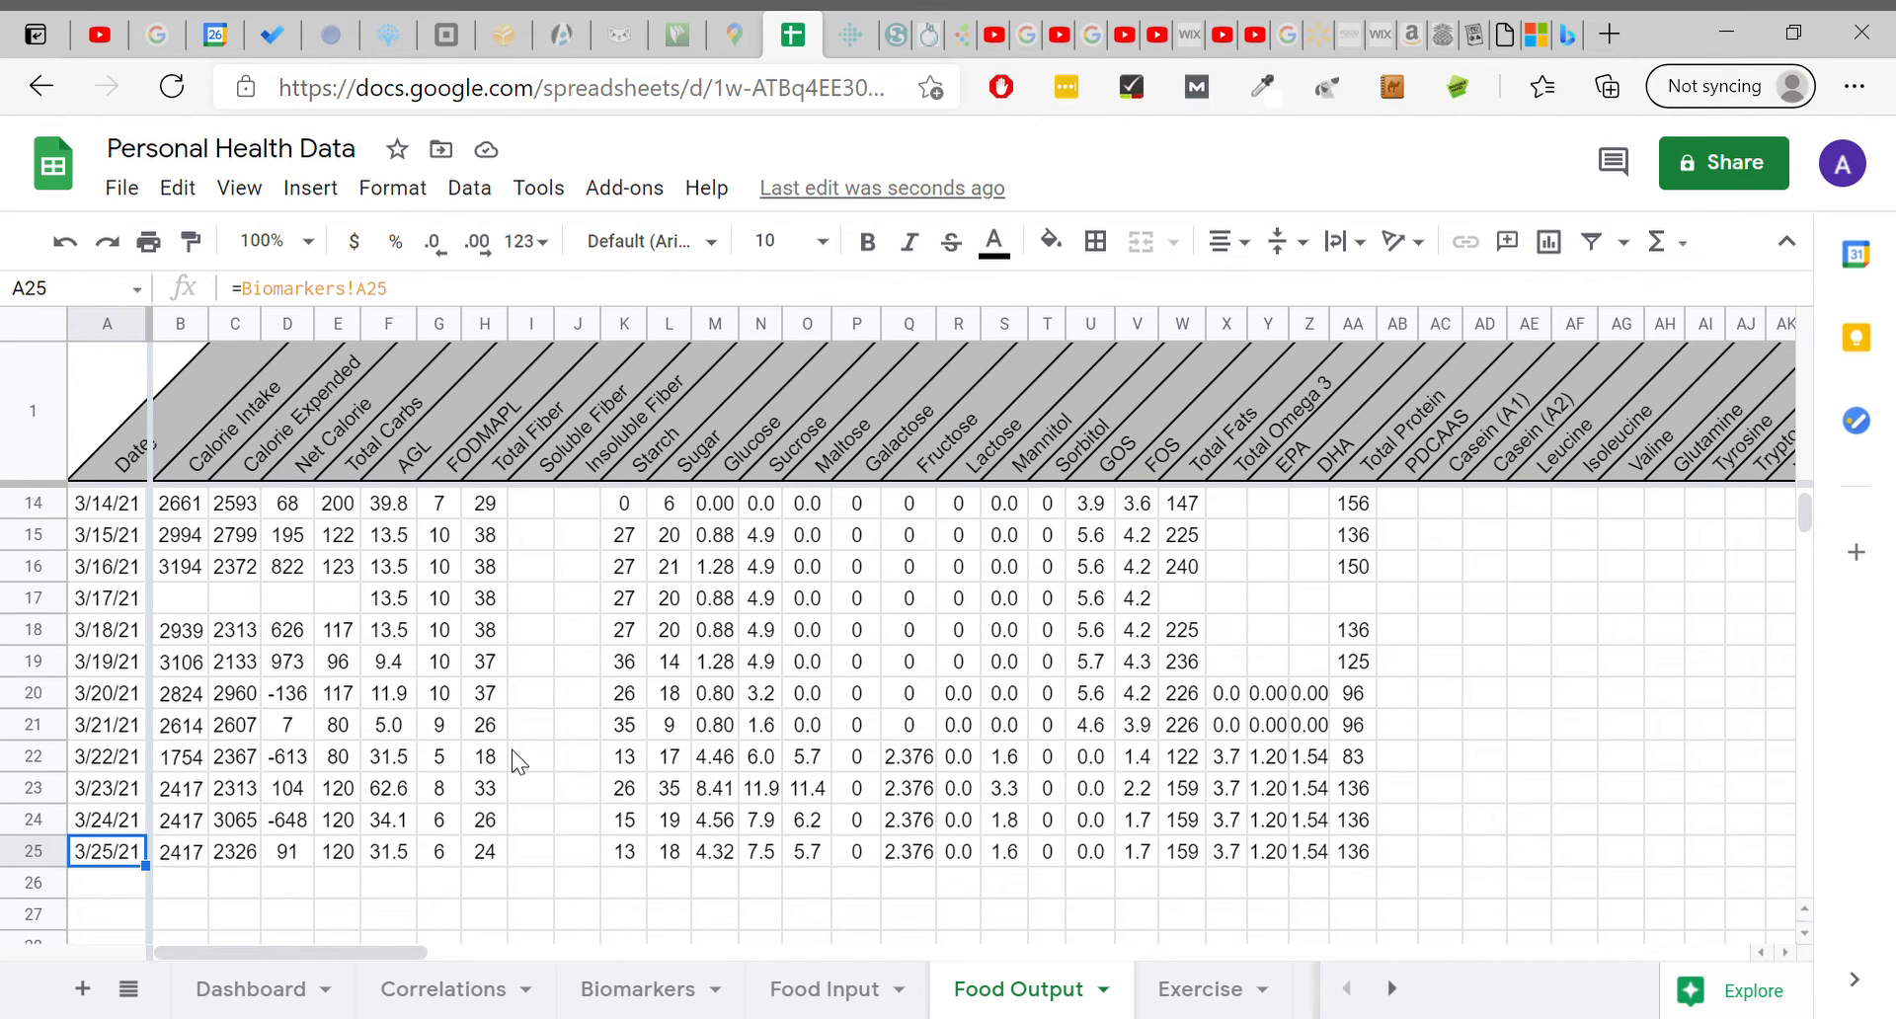
click(719, 726)
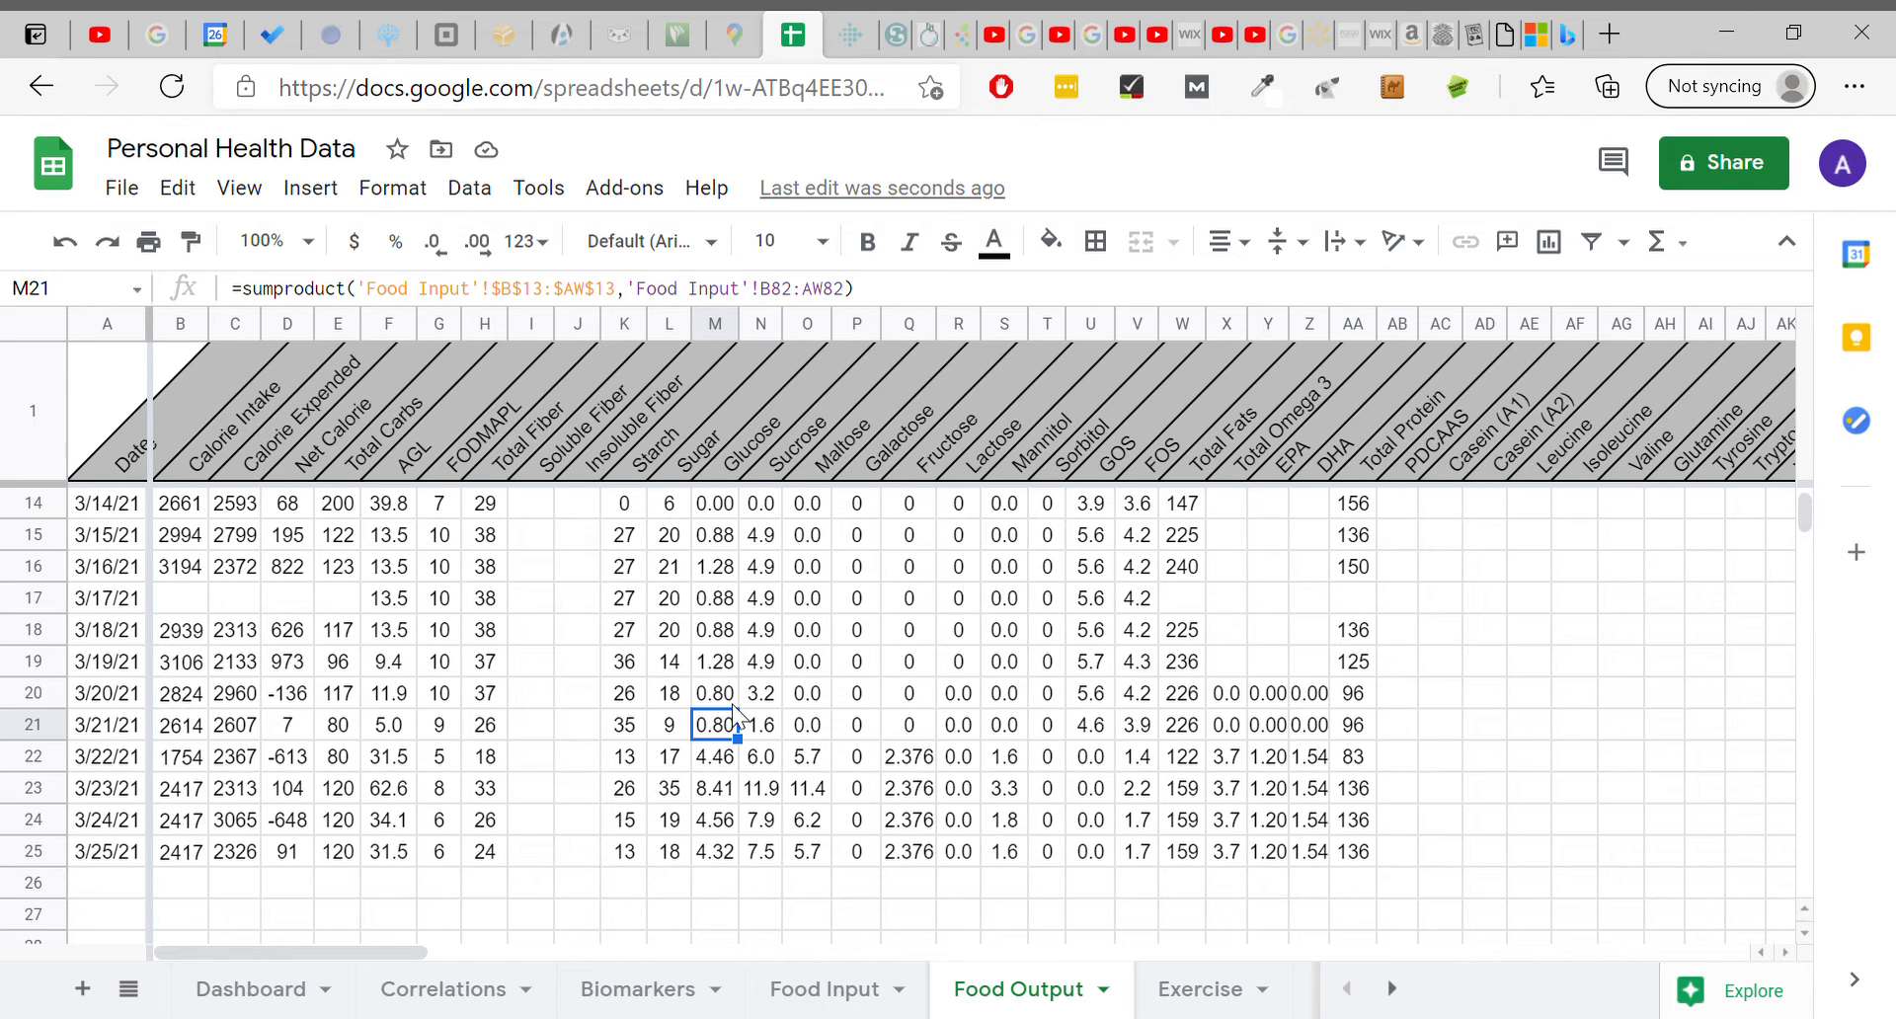
scroll(736, 711, up, 1)
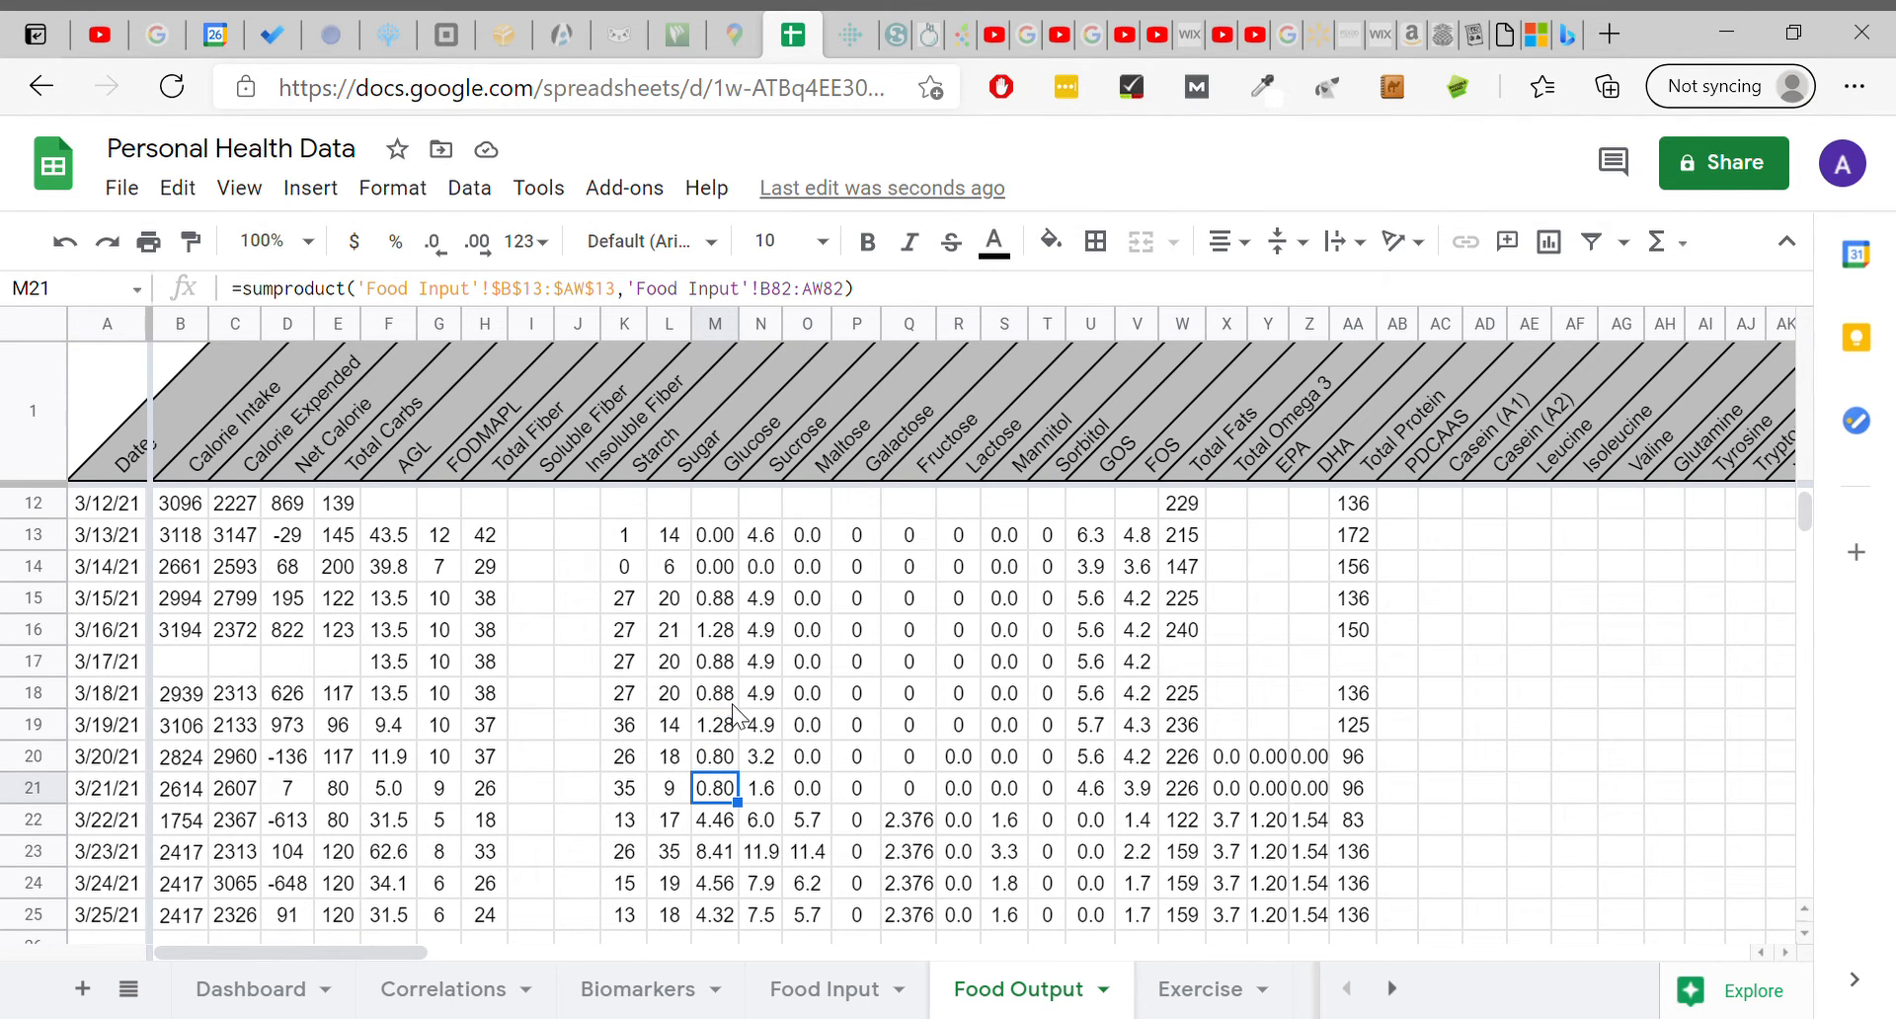
Return to the Food Input sheet and inspect the Calories formula for Blueberries.
click(841, 1003)
scroll(696, 731, up, 8)
scroll(696, 731, up, 15)
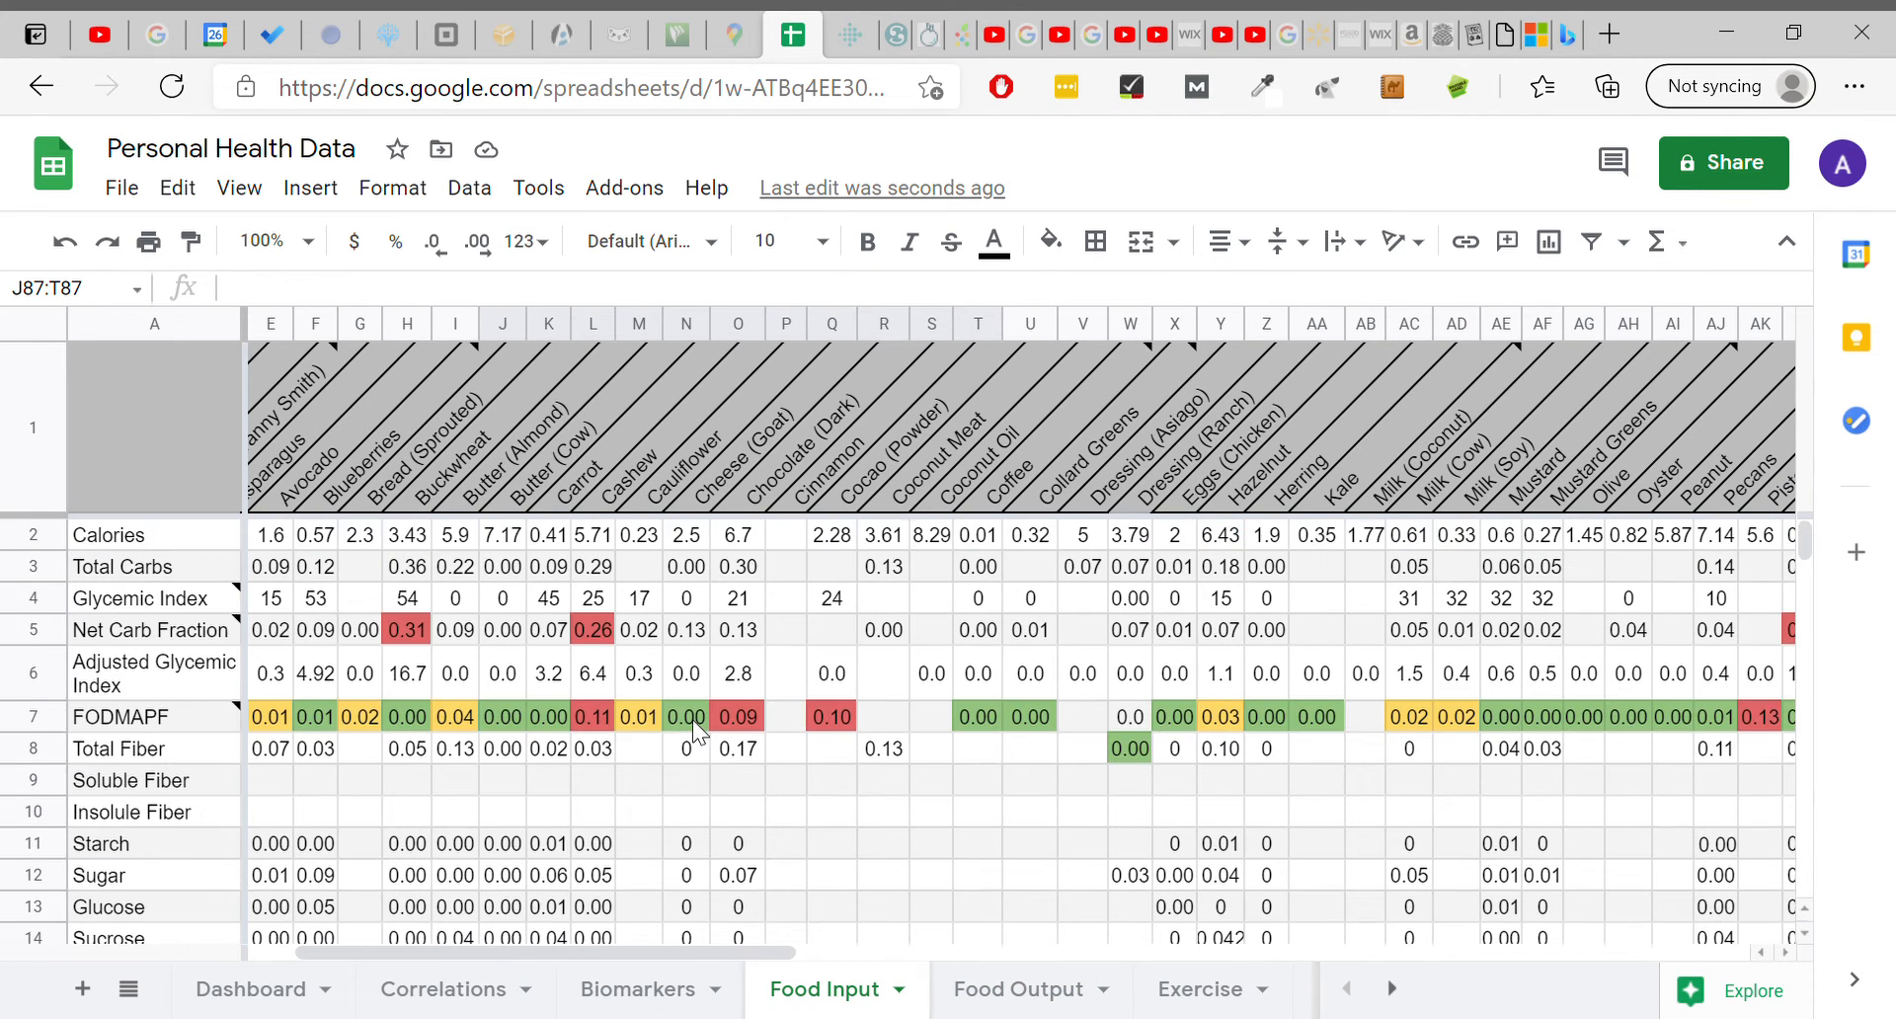
key(Left)
key(Left)
key(Left)
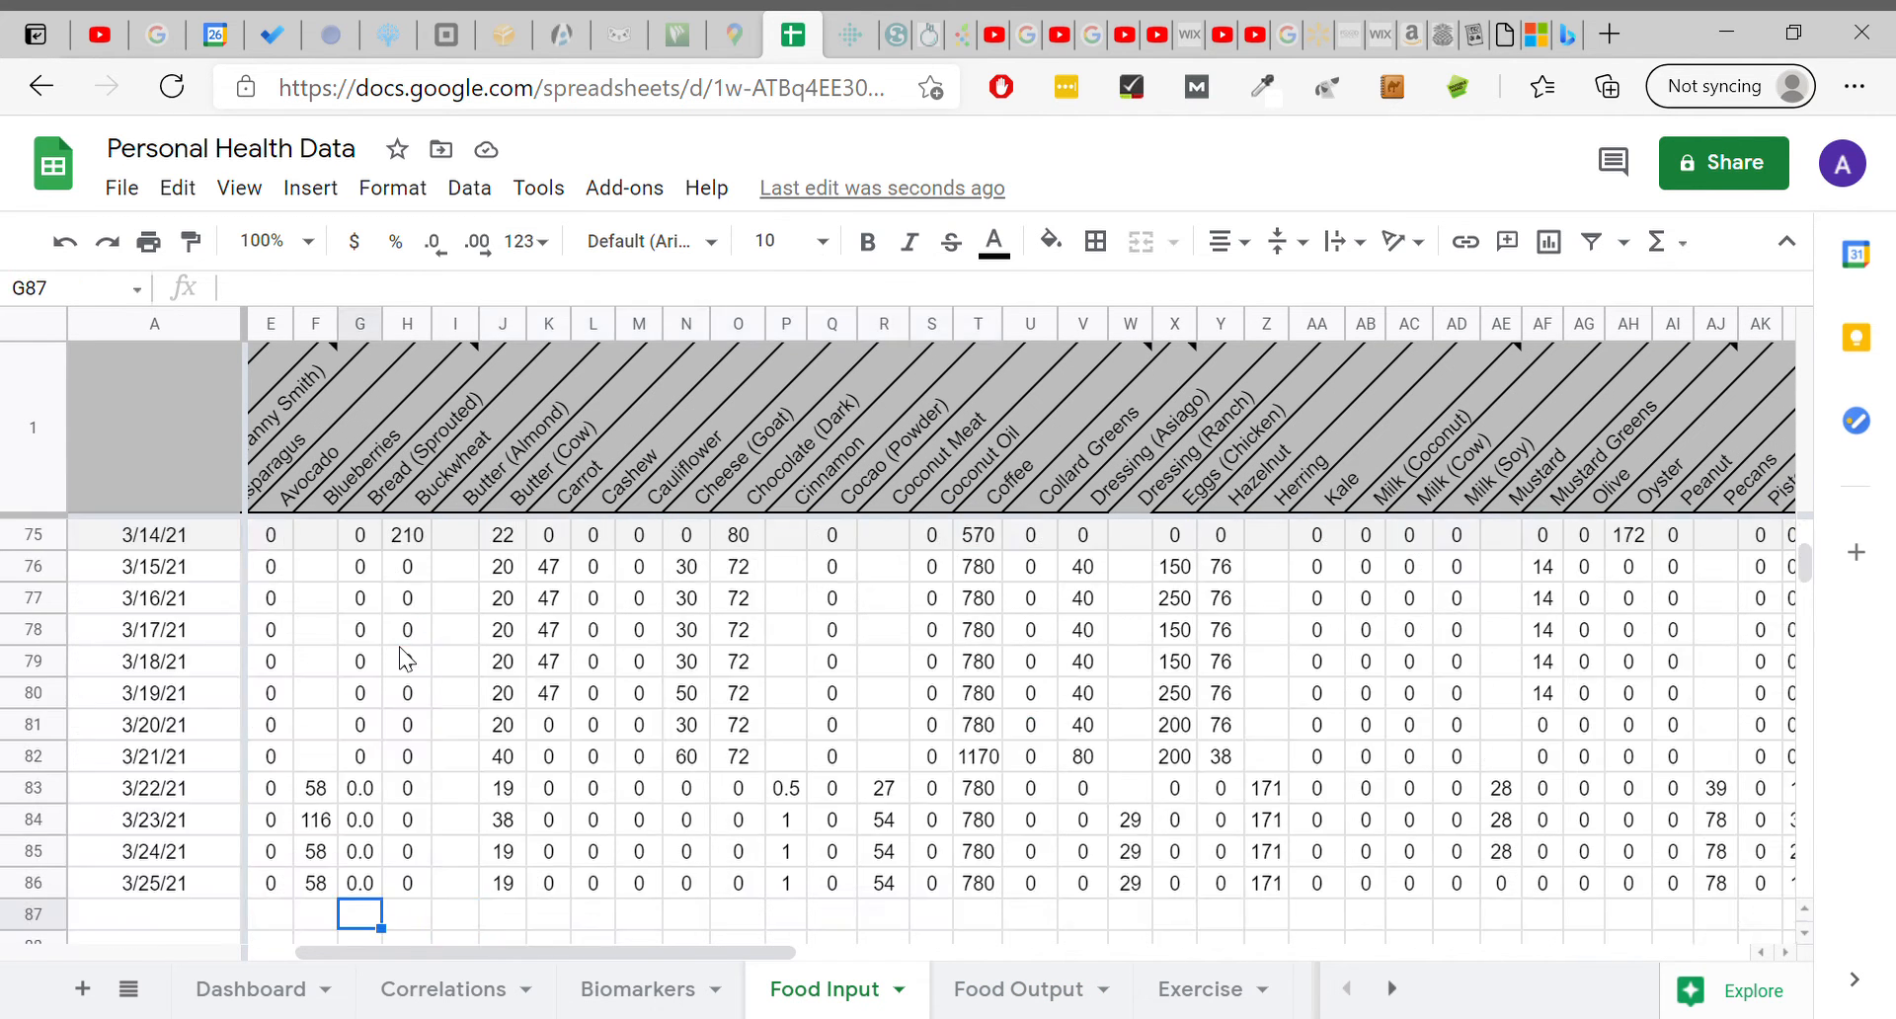
scroll(413, 683, up, 8)
scroll(418, 683, up, 15)
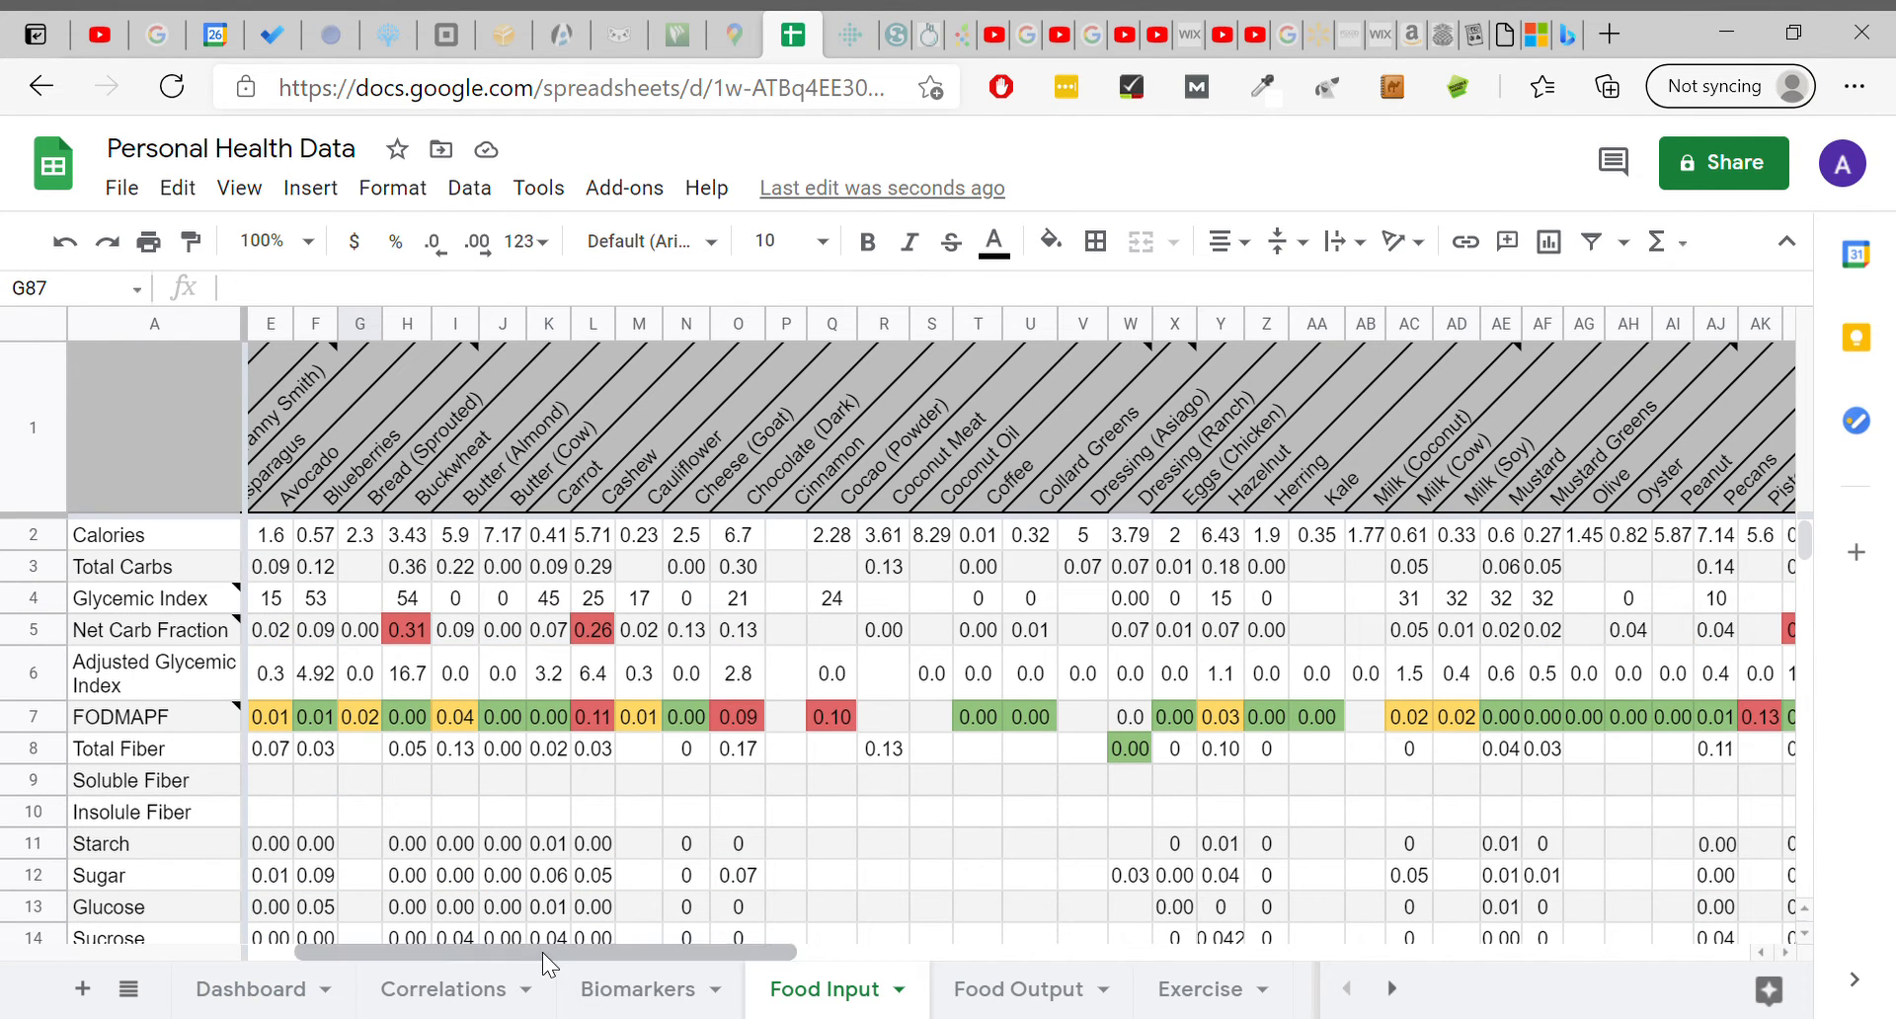
drag(537, 952, 495, 950)
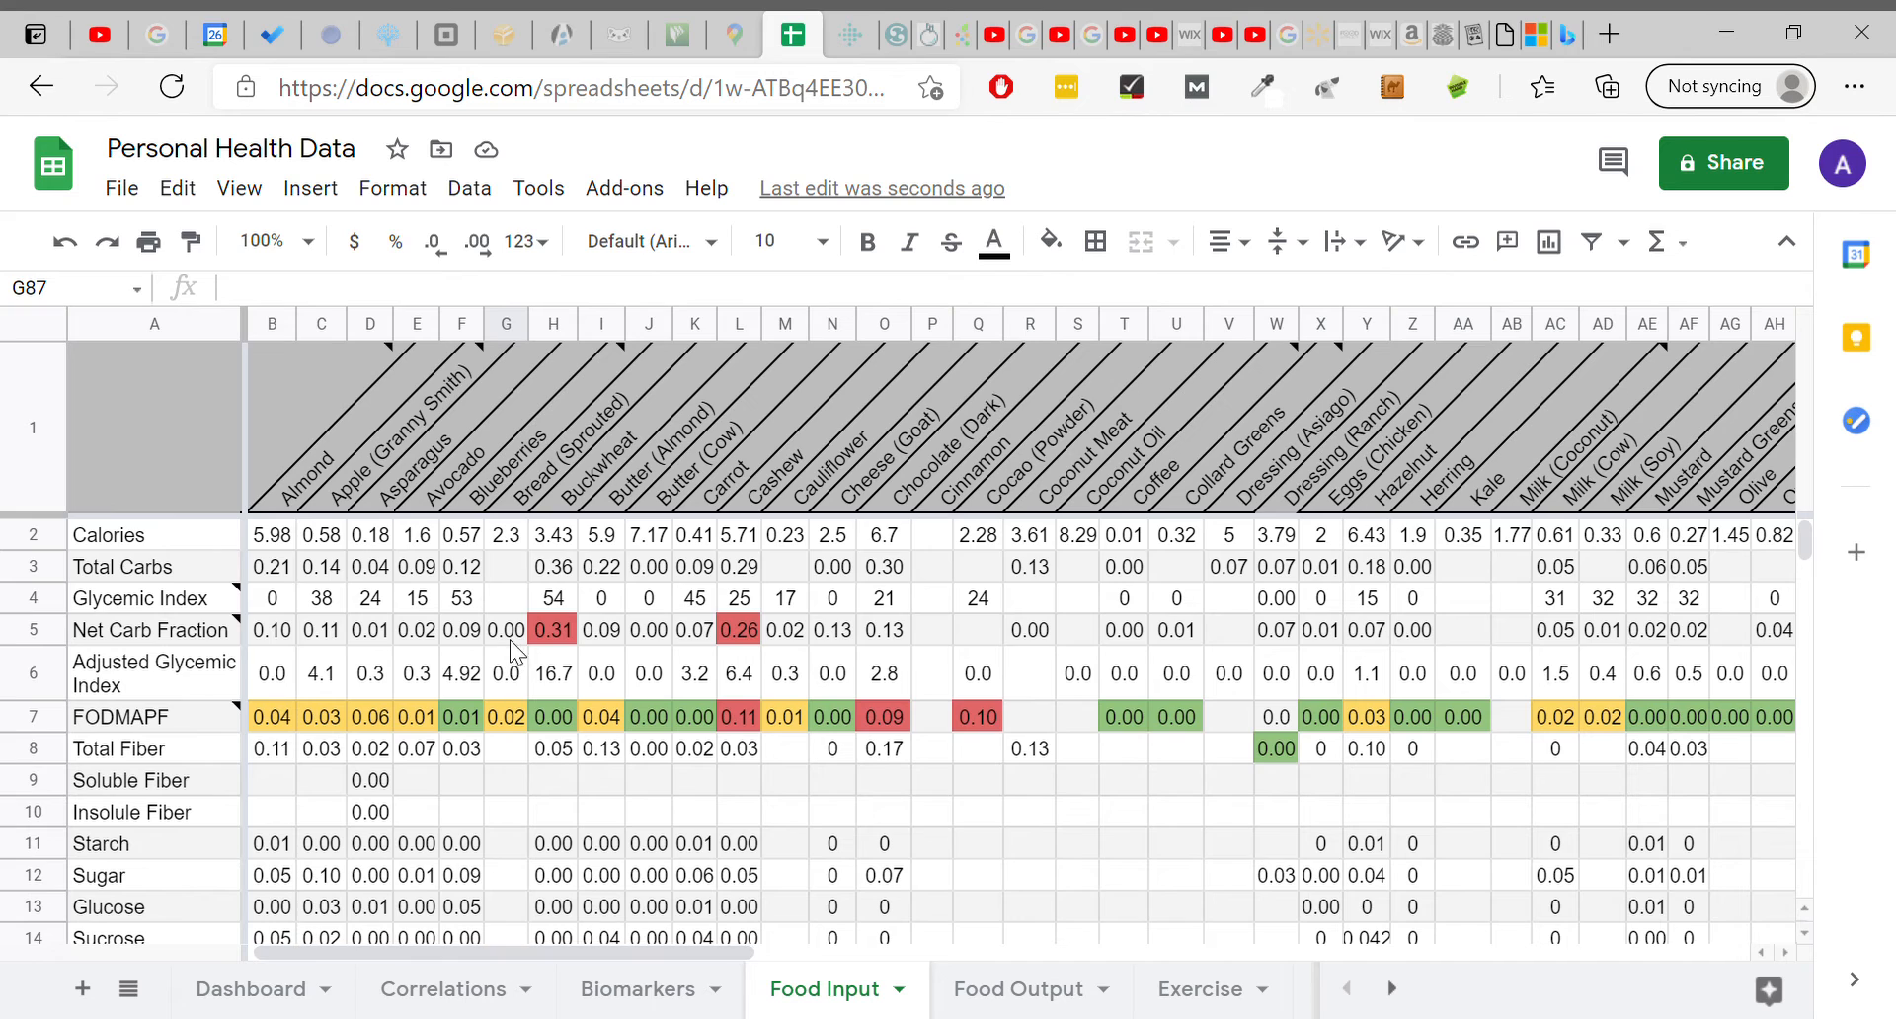
click(459, 534)
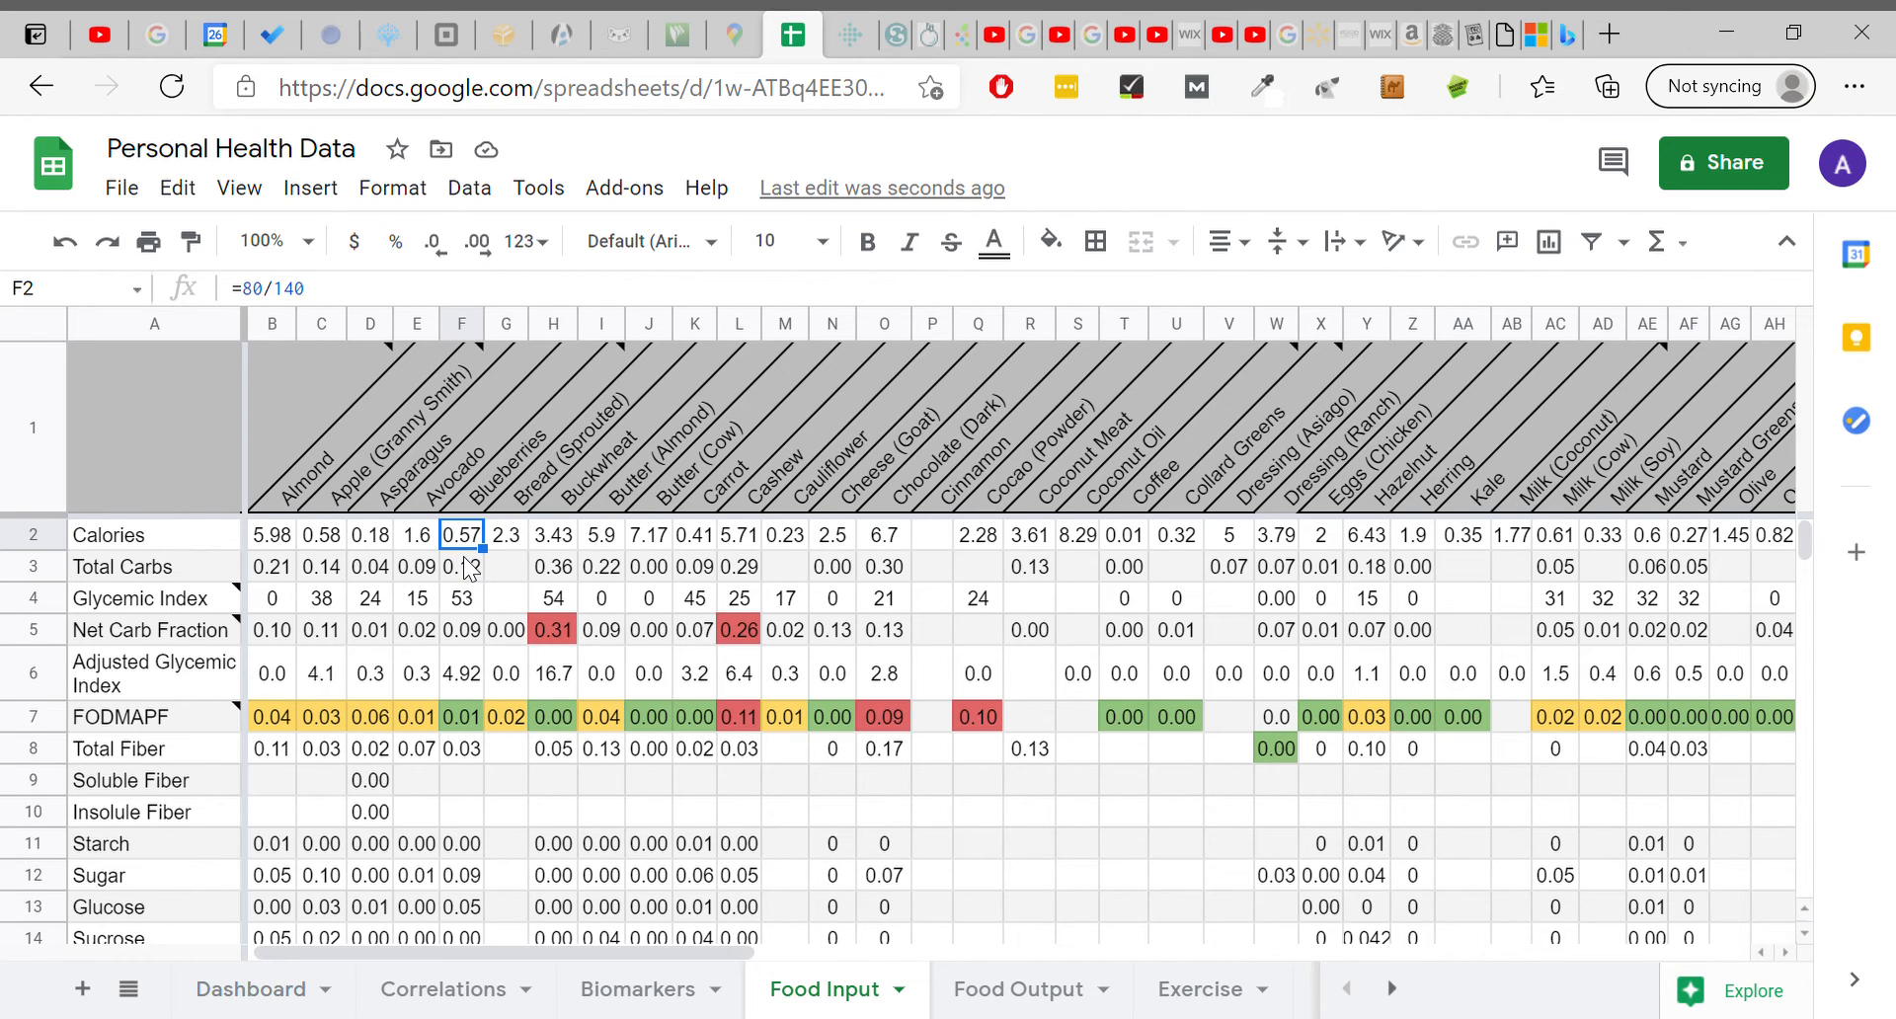
Inspect the Blueberries amount for 3/25/21 and compare it with the nutrient rows in the upper part of the Food Input sheet.
scroll(470, 569, down, 10)
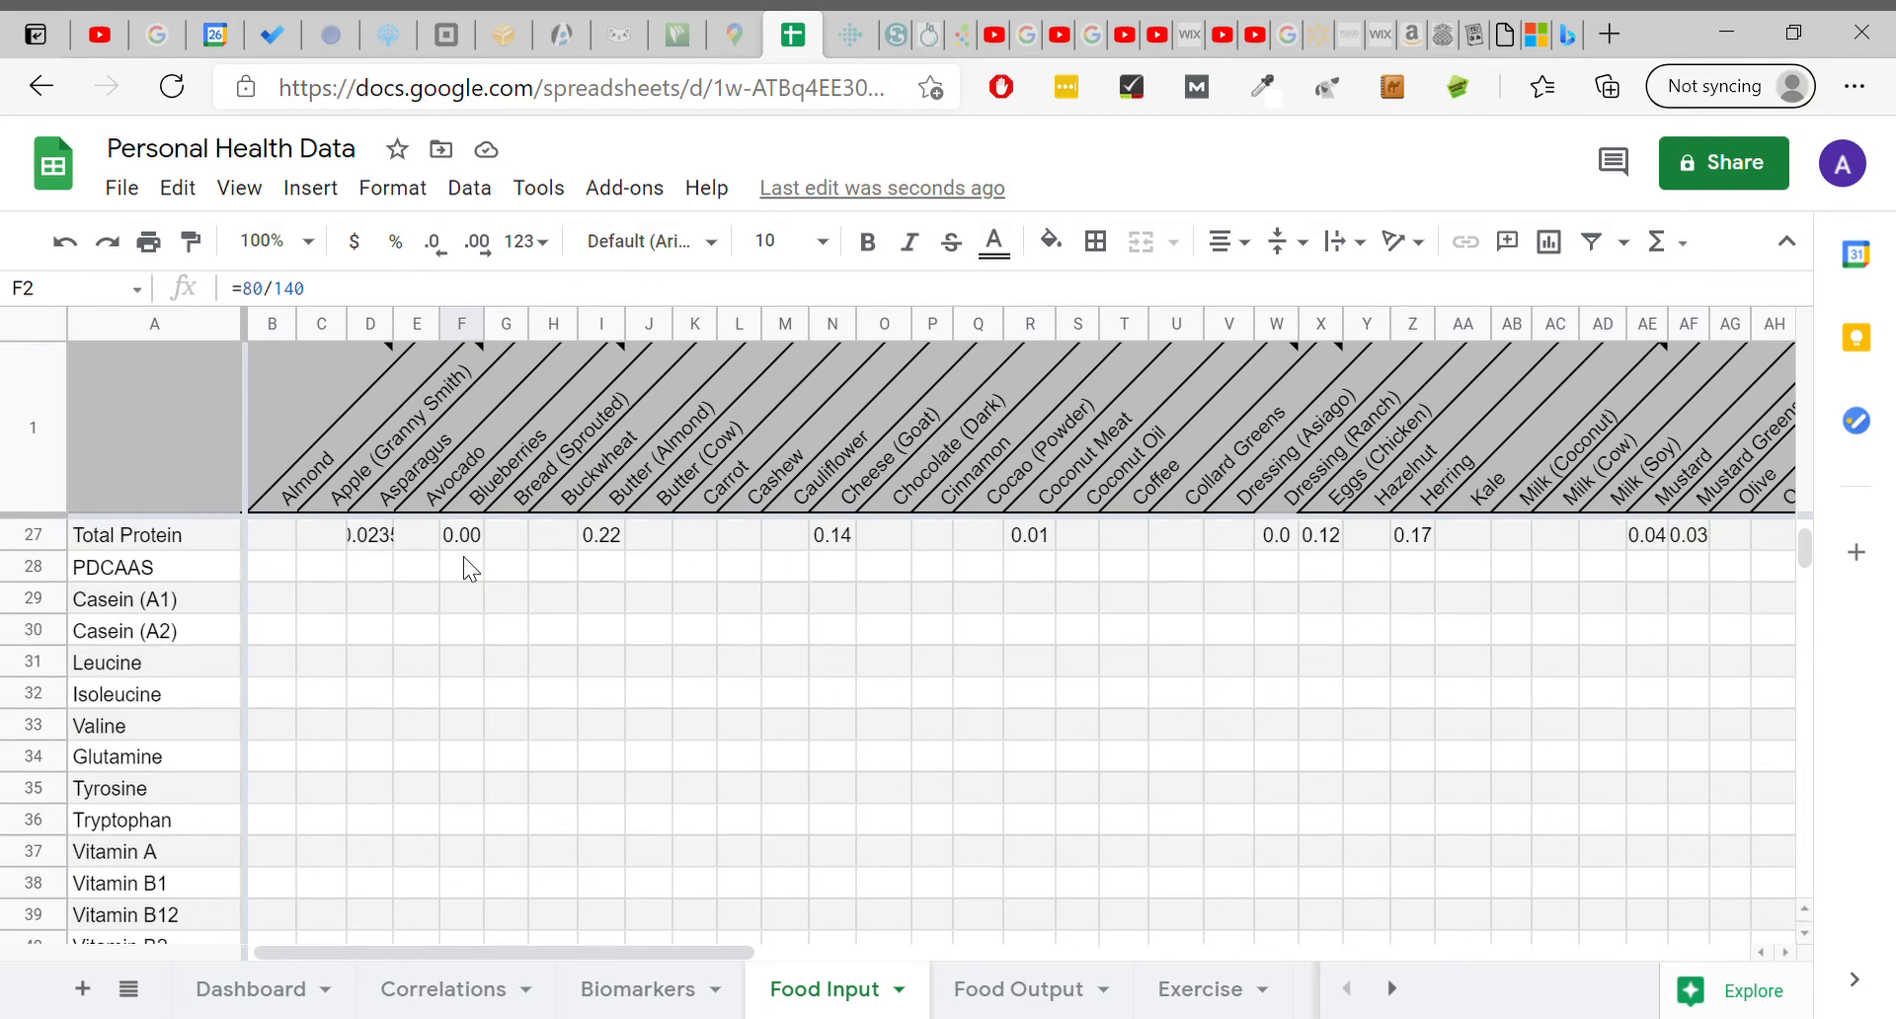
scroll(464, 558, down, 16)
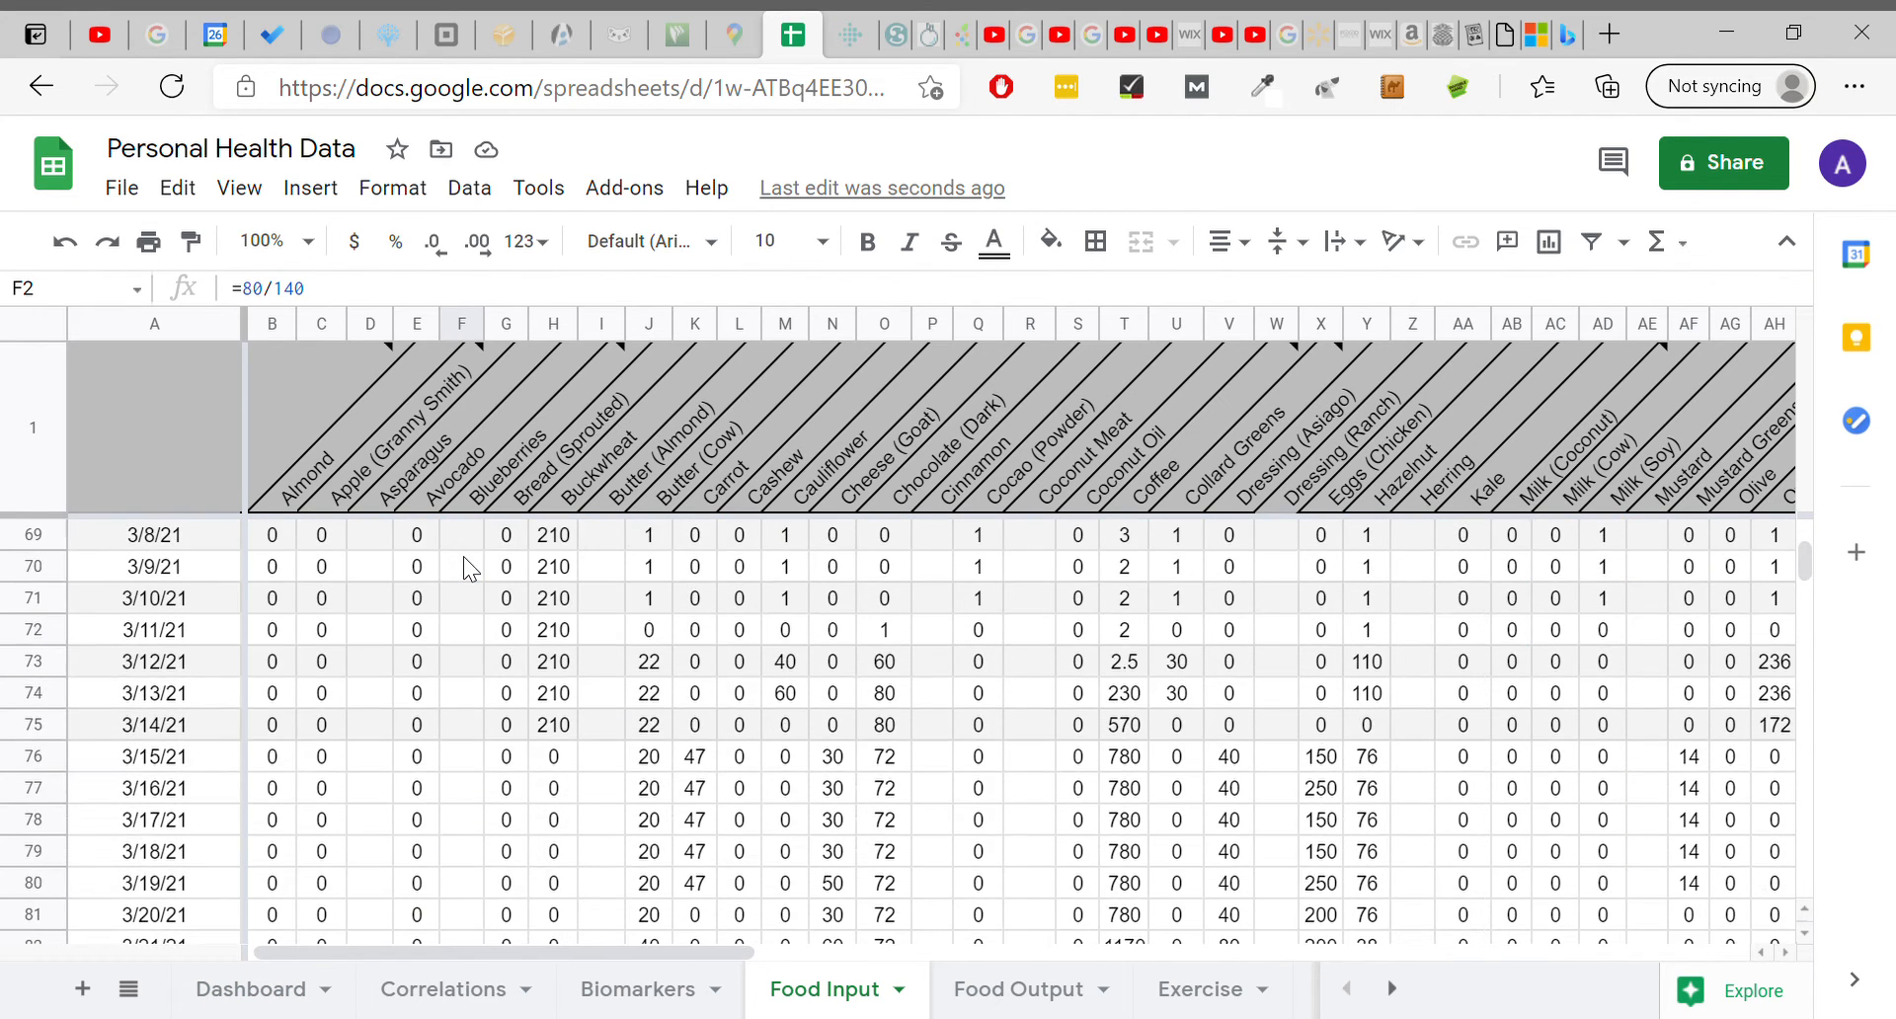
scroll(464, 567, down, 2)
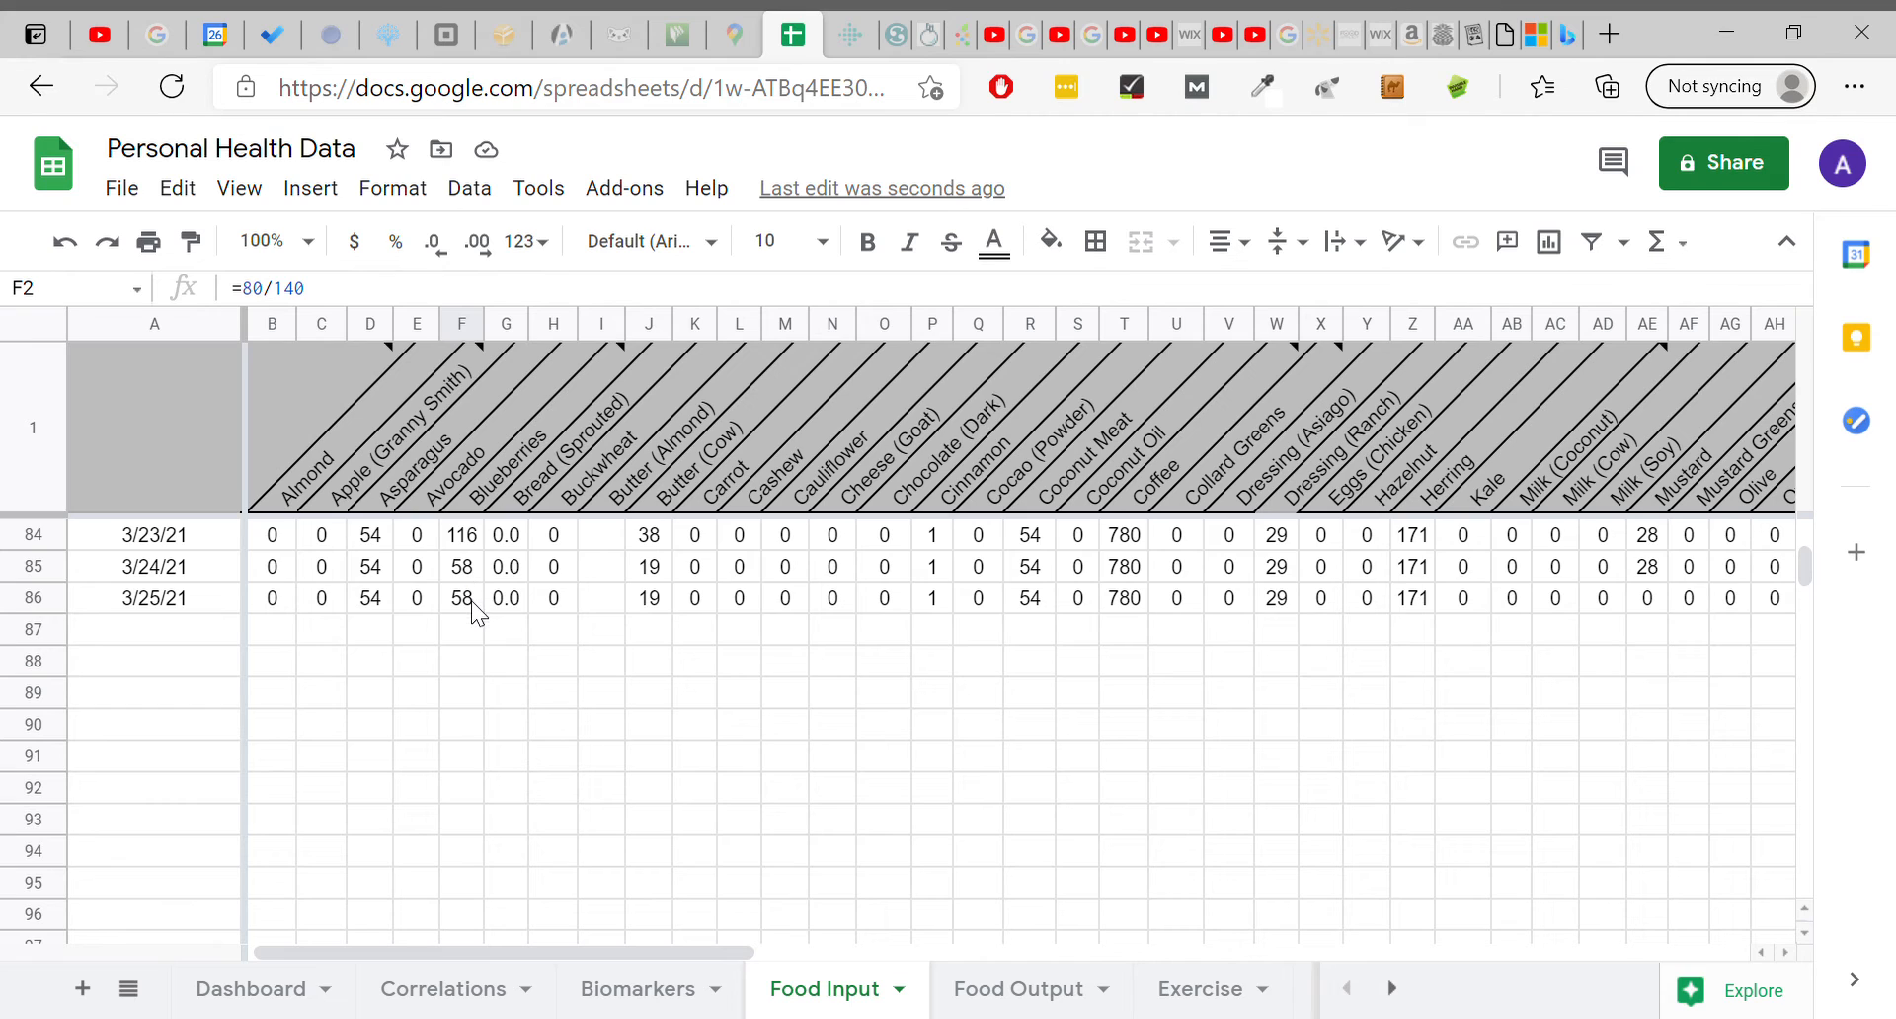
click(471, 601)
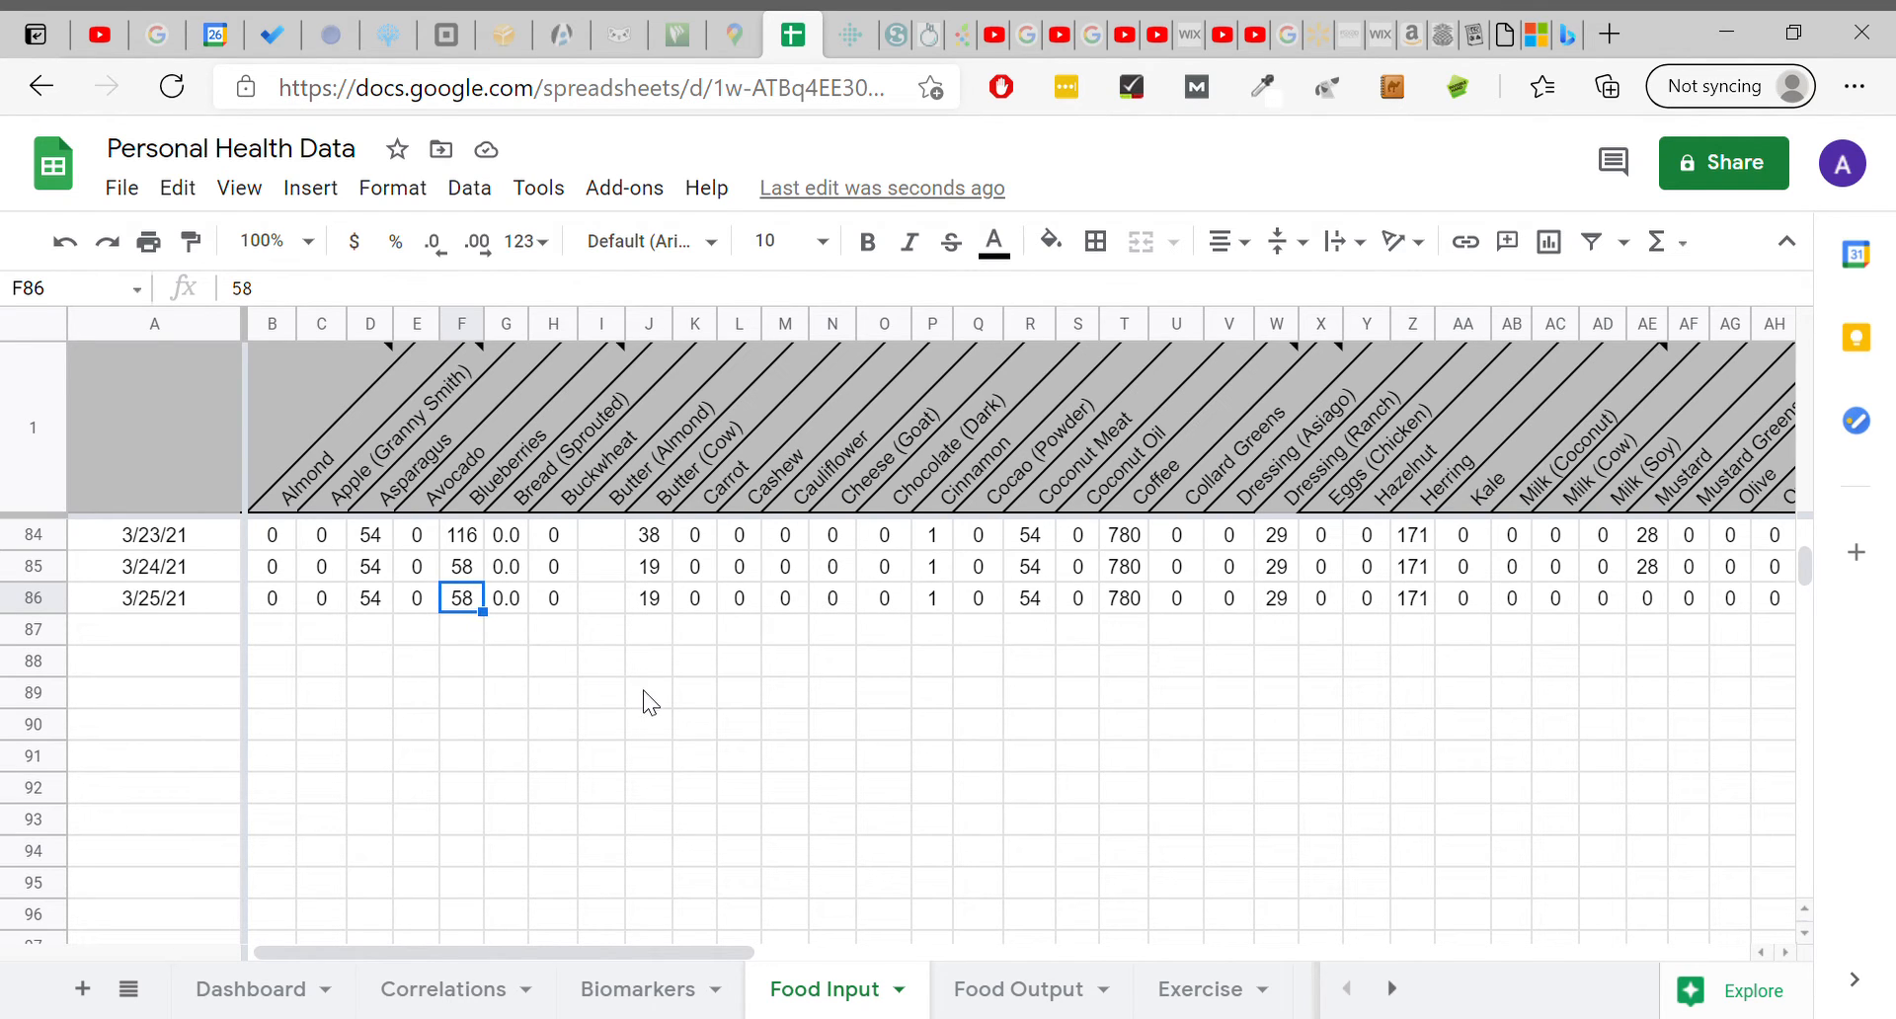
scroll(483, 659, up, 20)
scroll(483, 659, down, 15)
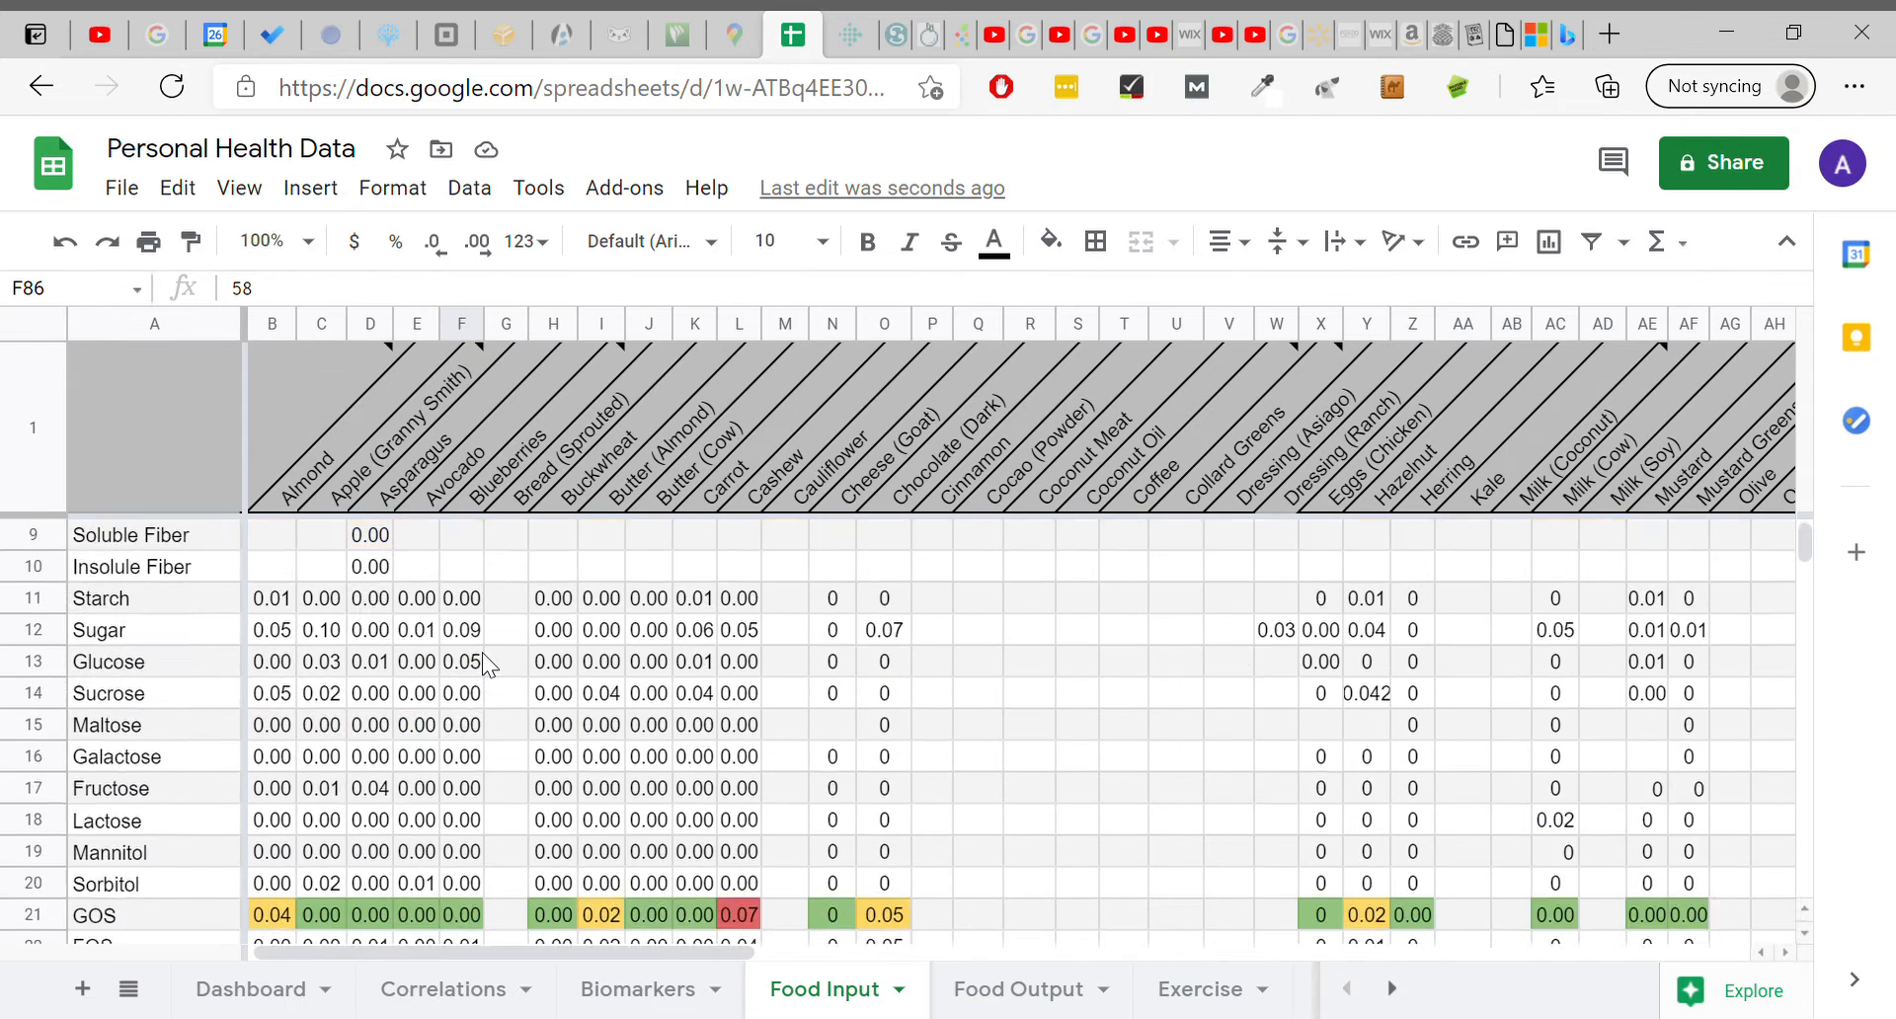
scroll(482, 660, down, 12)
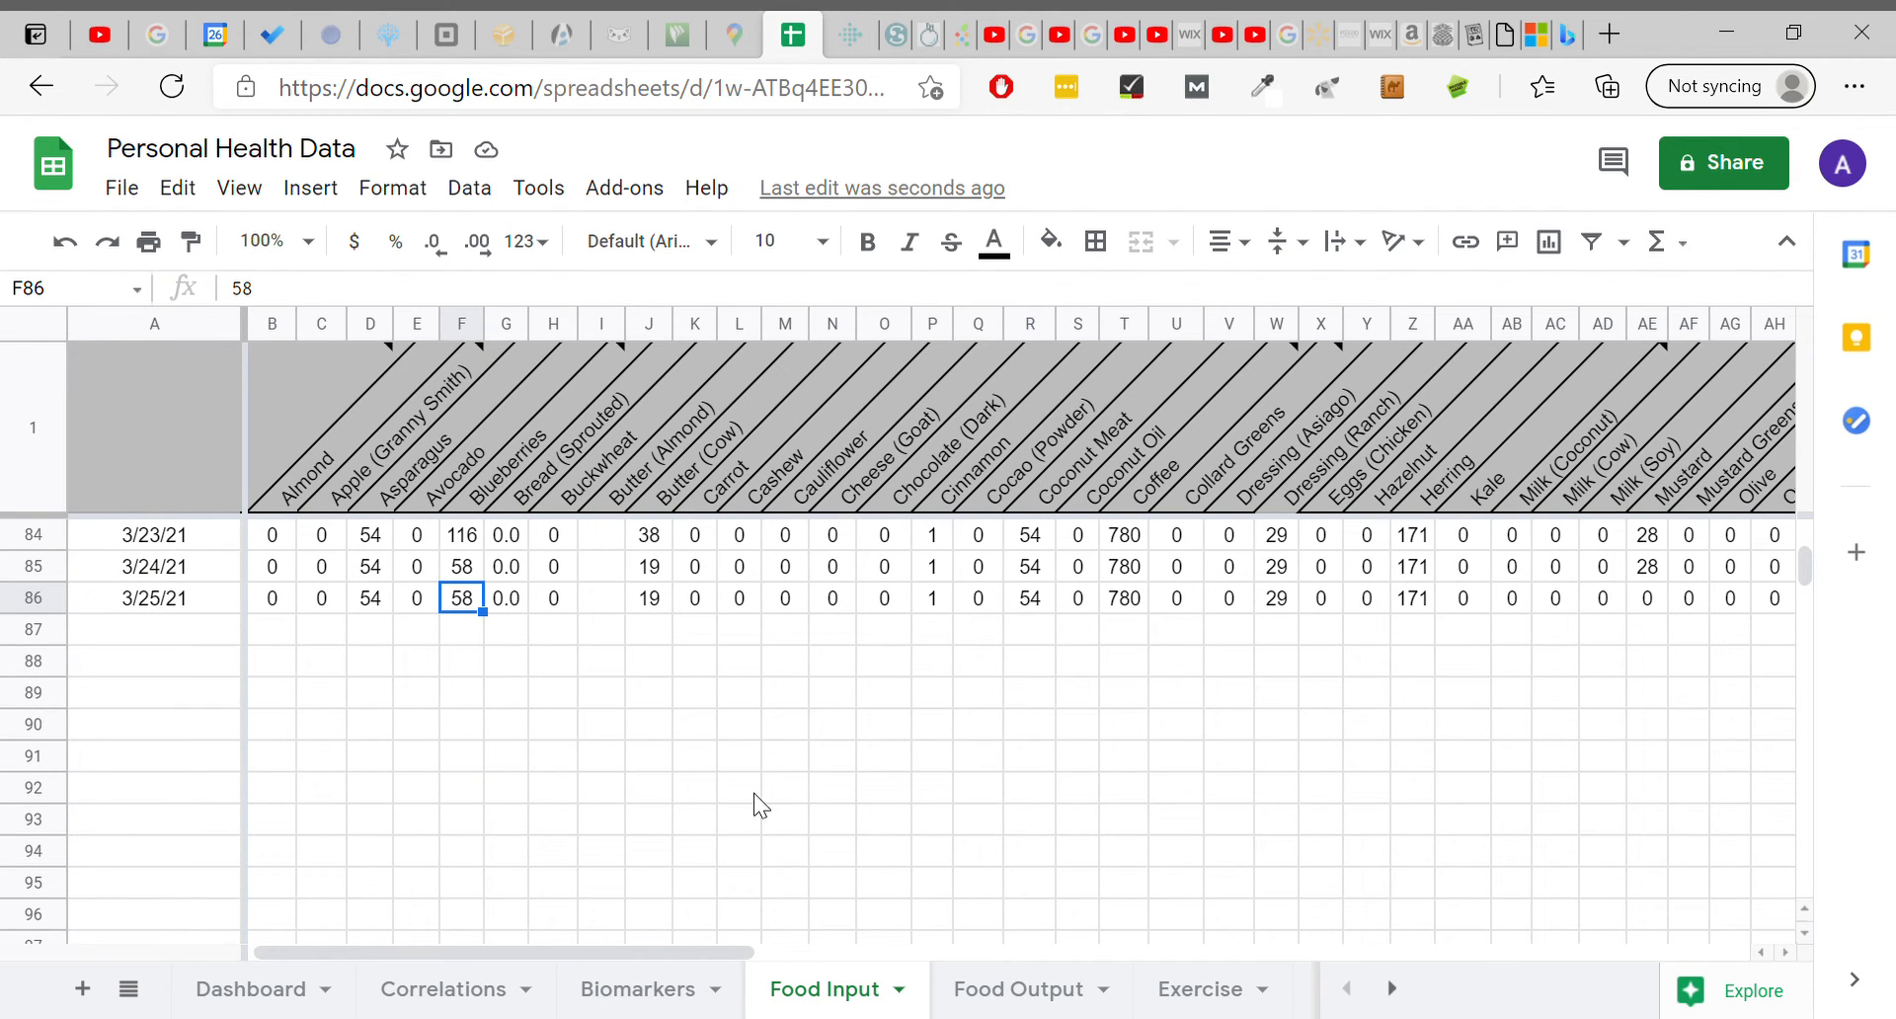
Open the Food Output sheet and inspect the Calorie Intake cells for 3/25/21 and 3/20/21, including the latter's Sumproduct formula.
click(1030, 997)
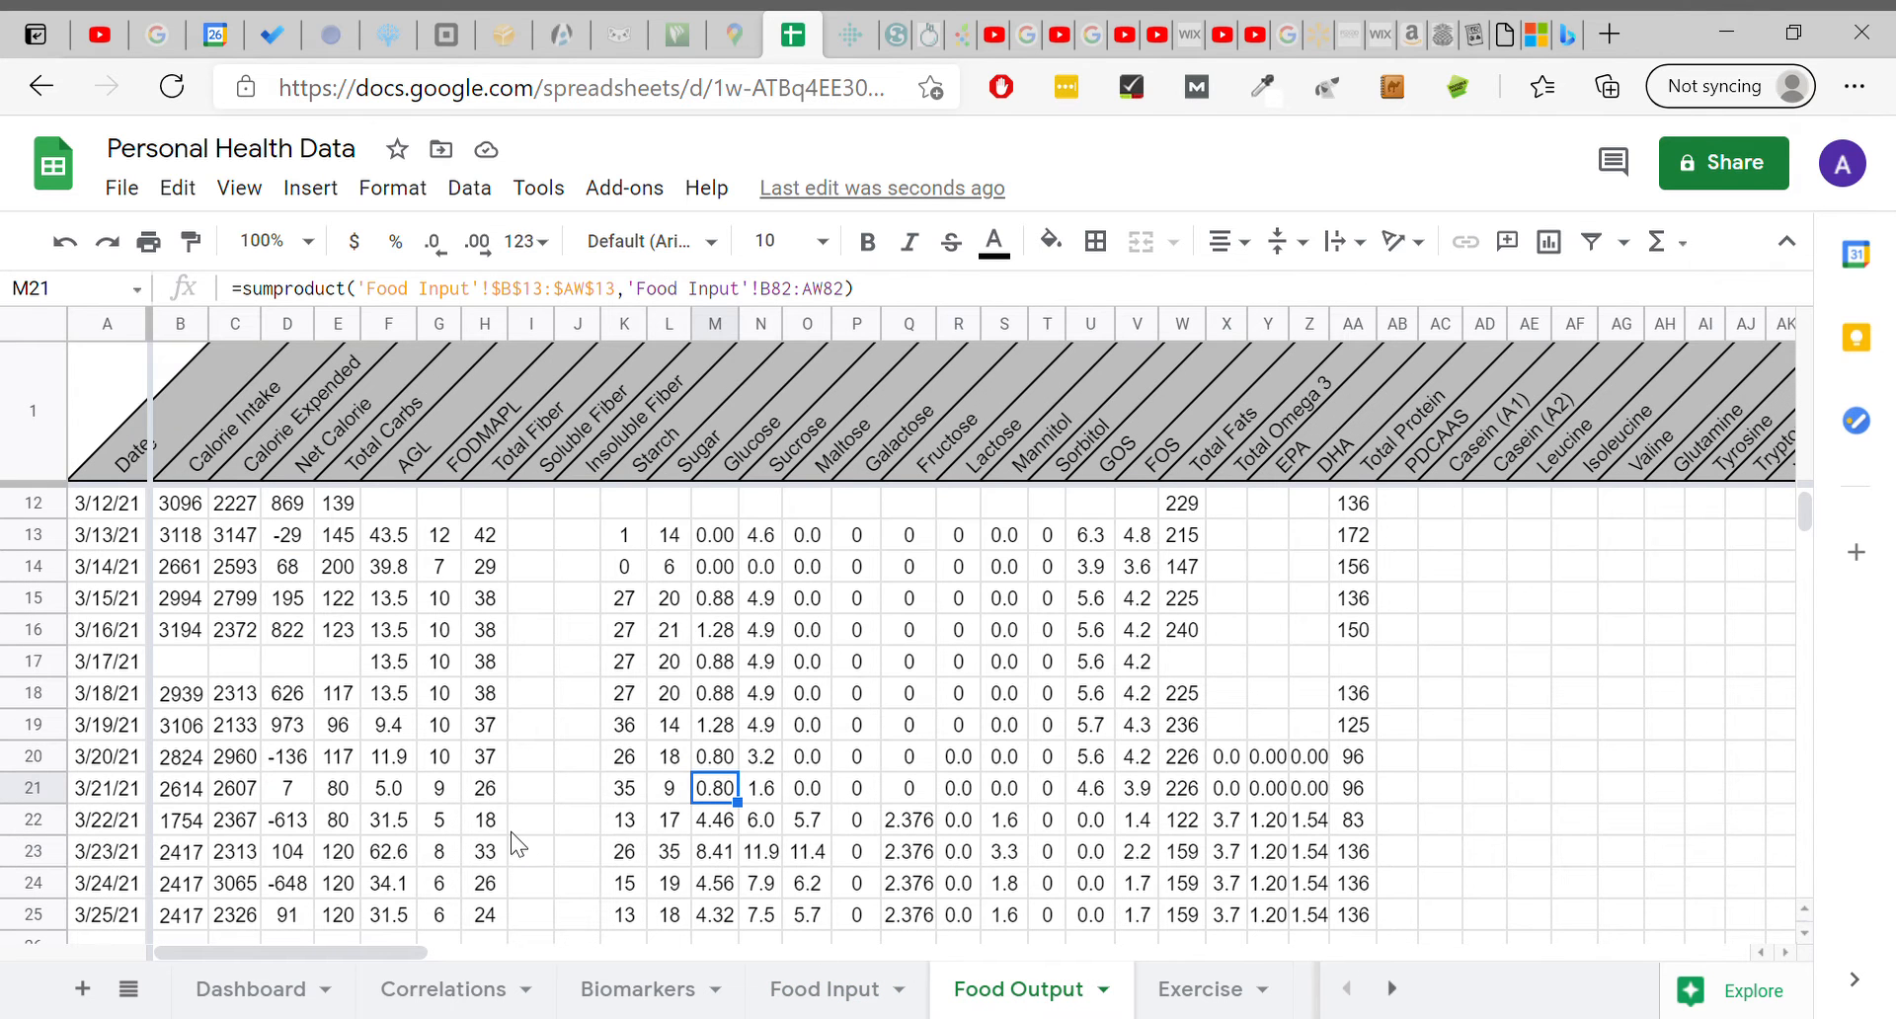
scroll(512, 835, down, 2)
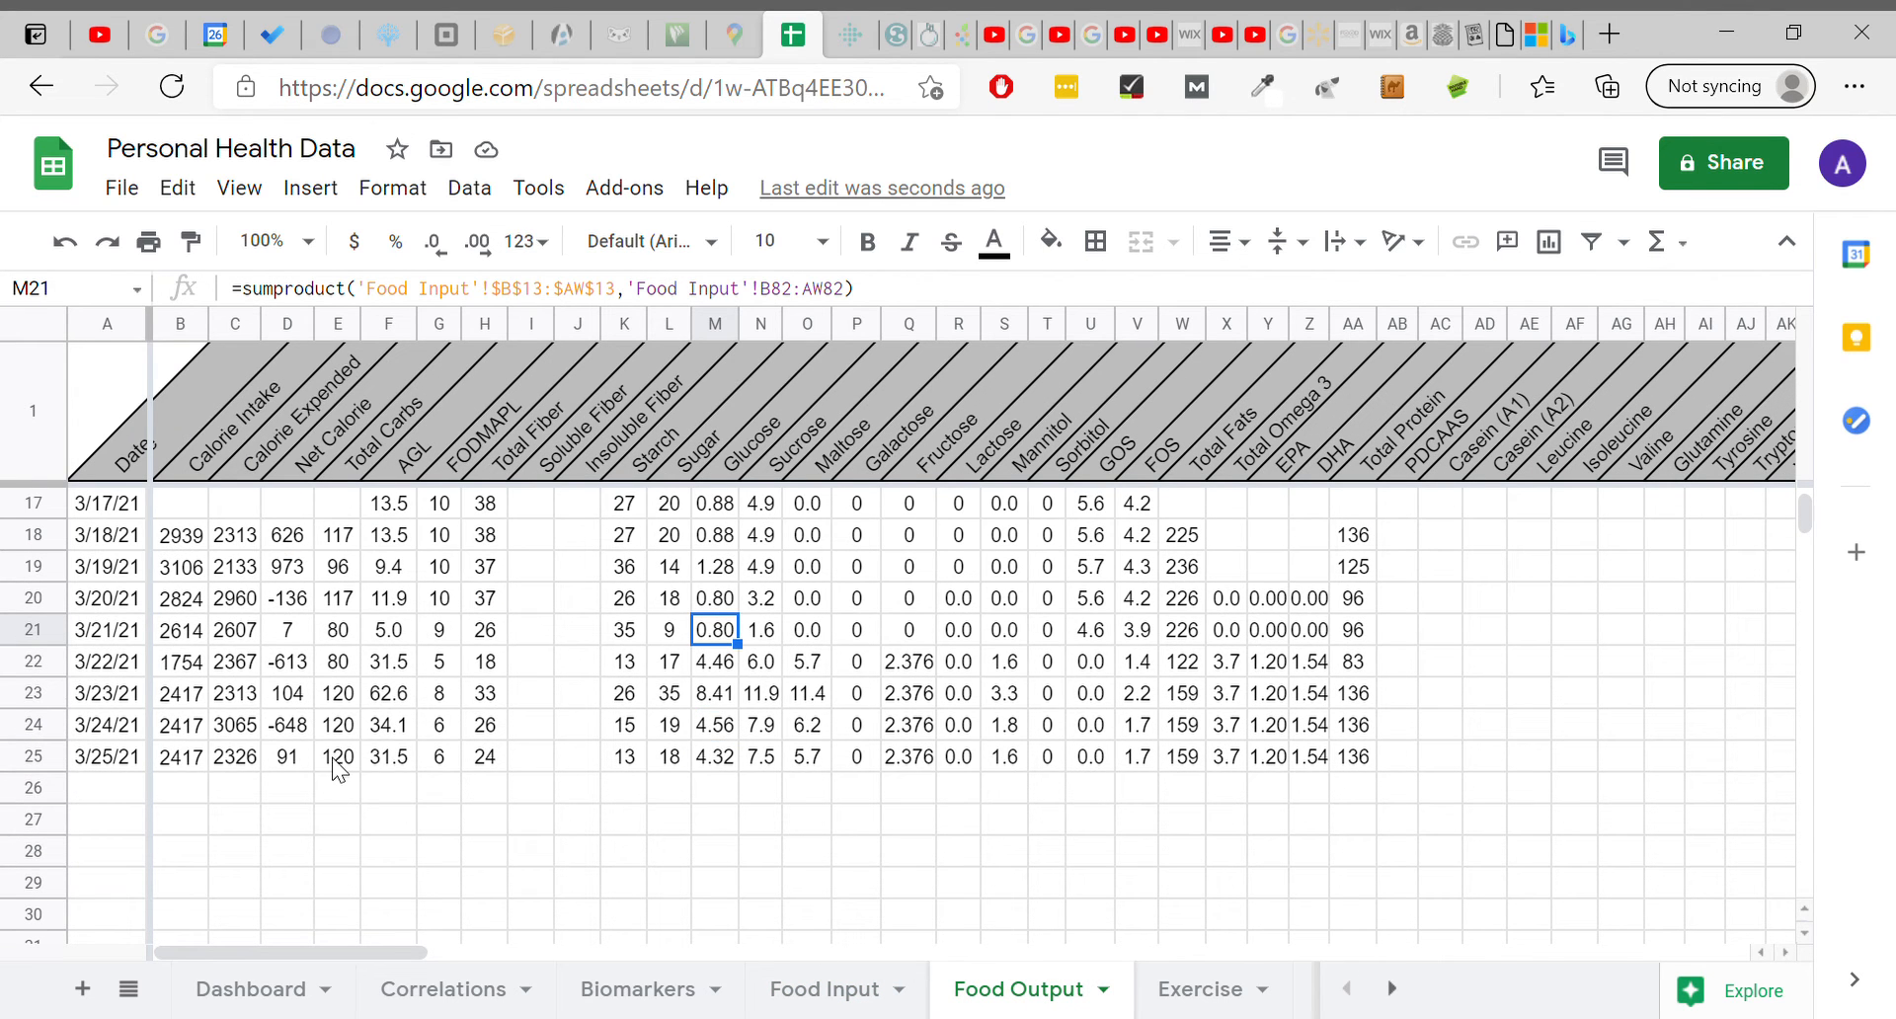
click(185, 761)
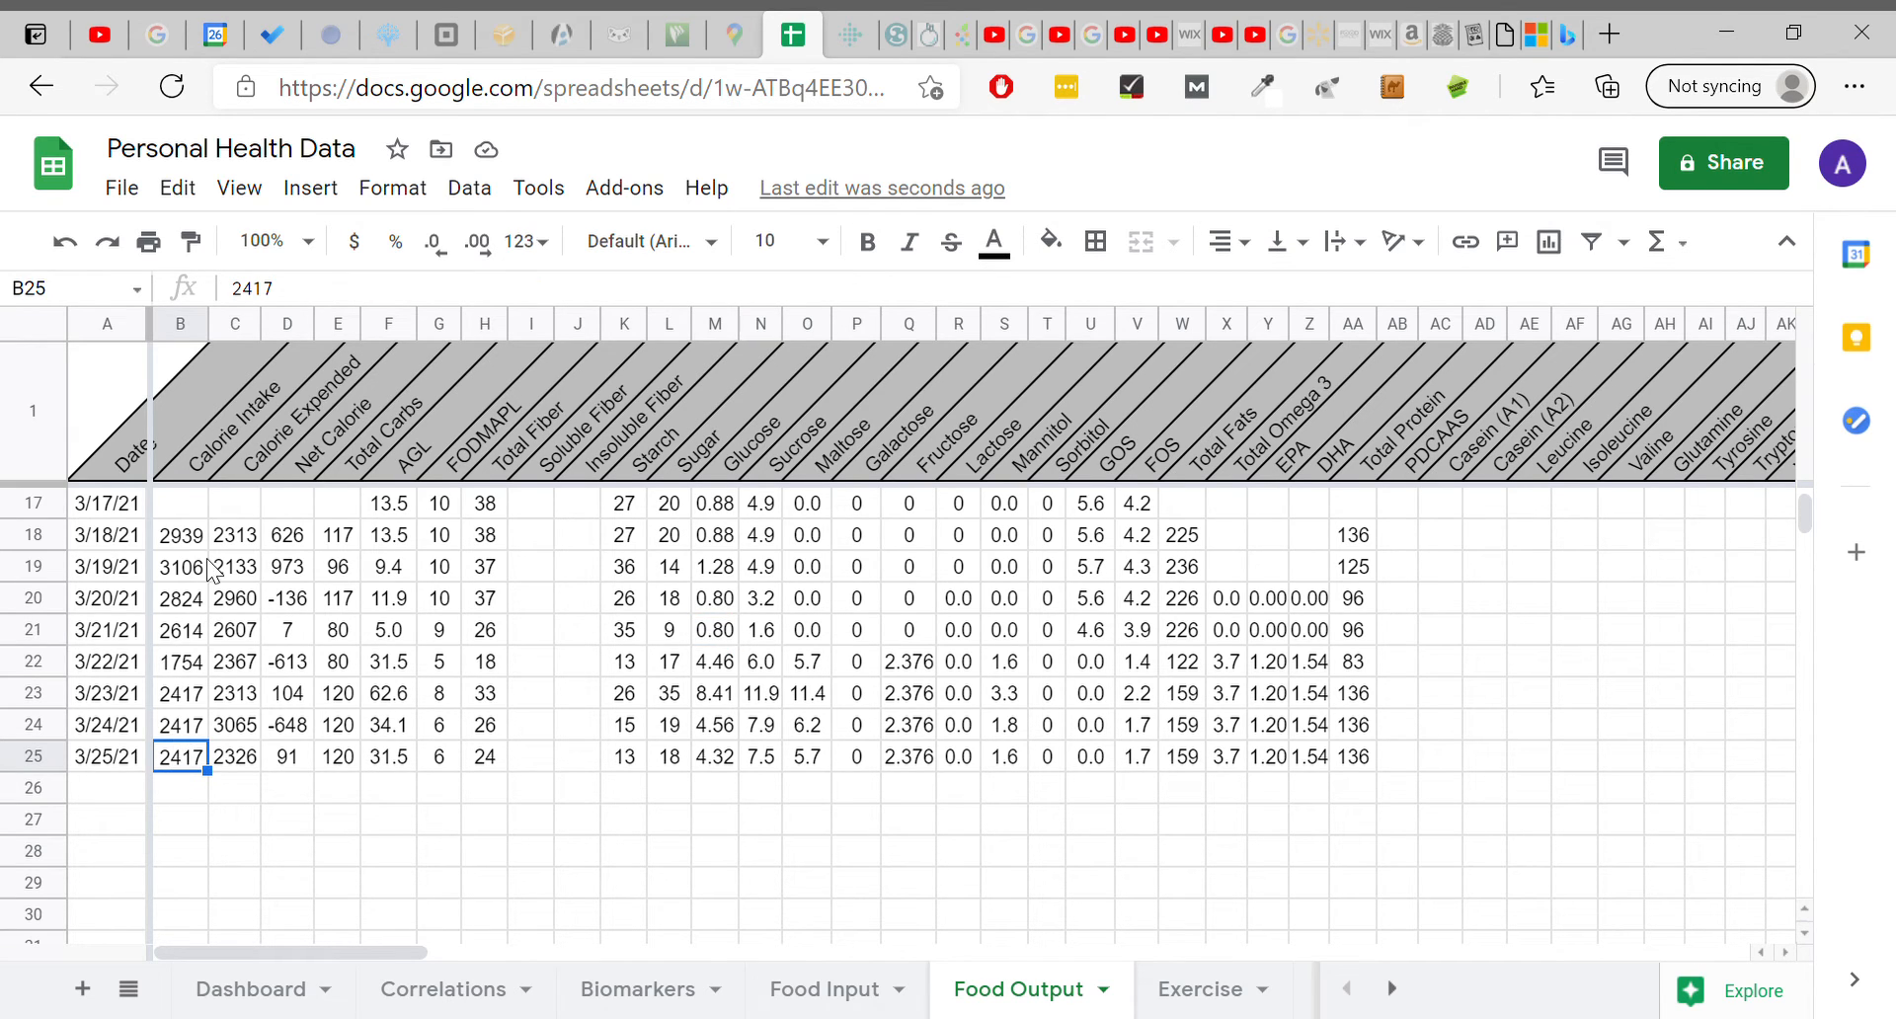
click(193, 600)
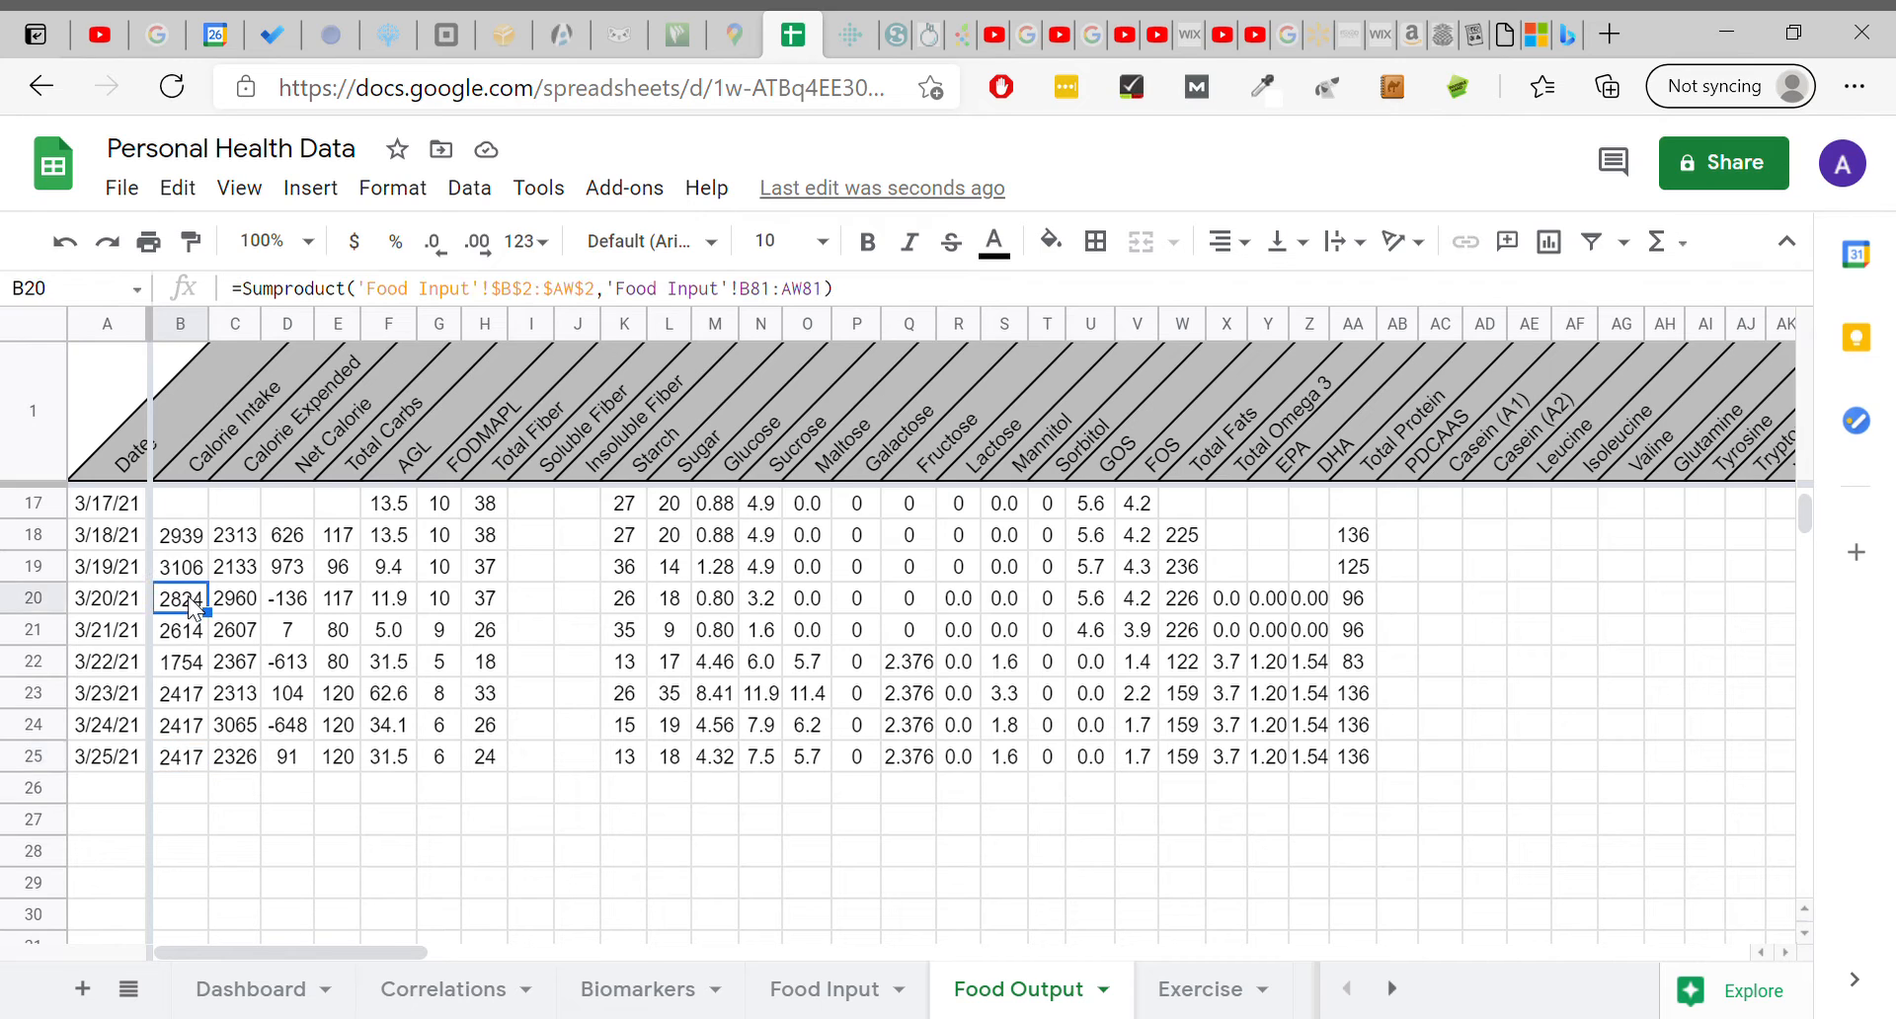
drag(244, 301, 877, 308)
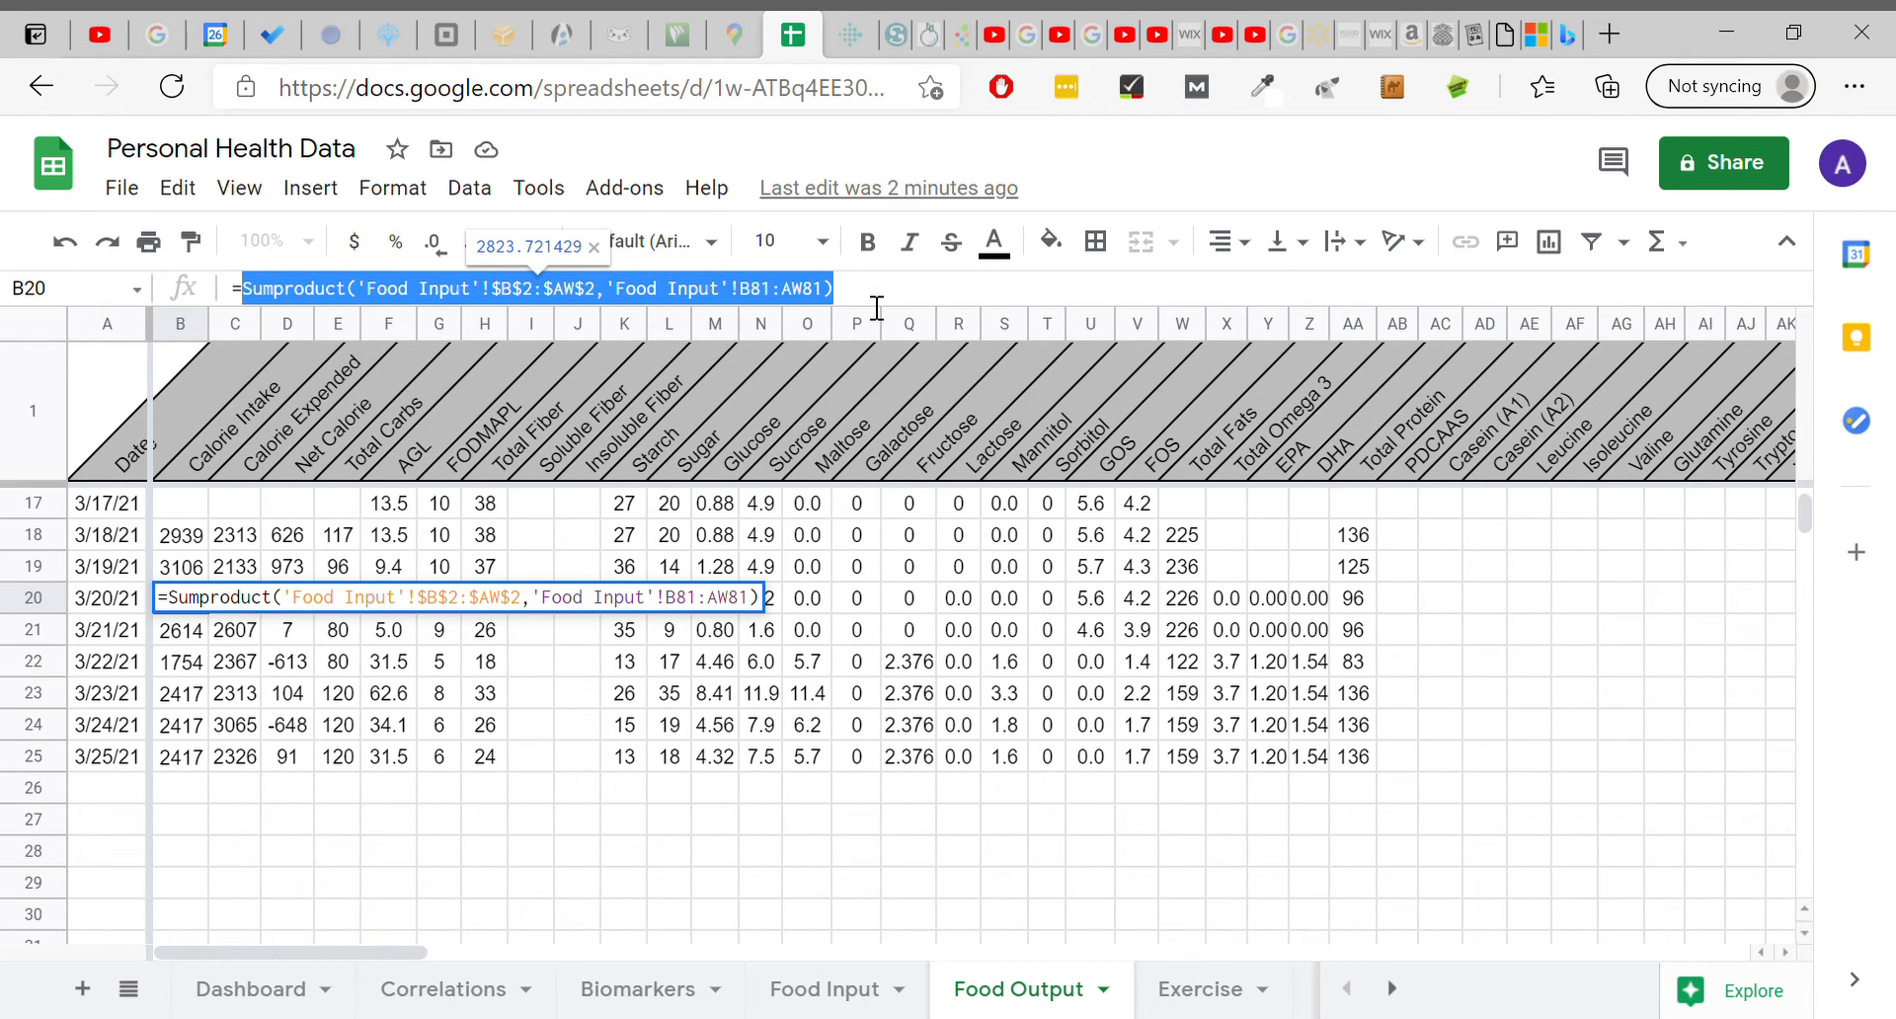
click(877, 308)
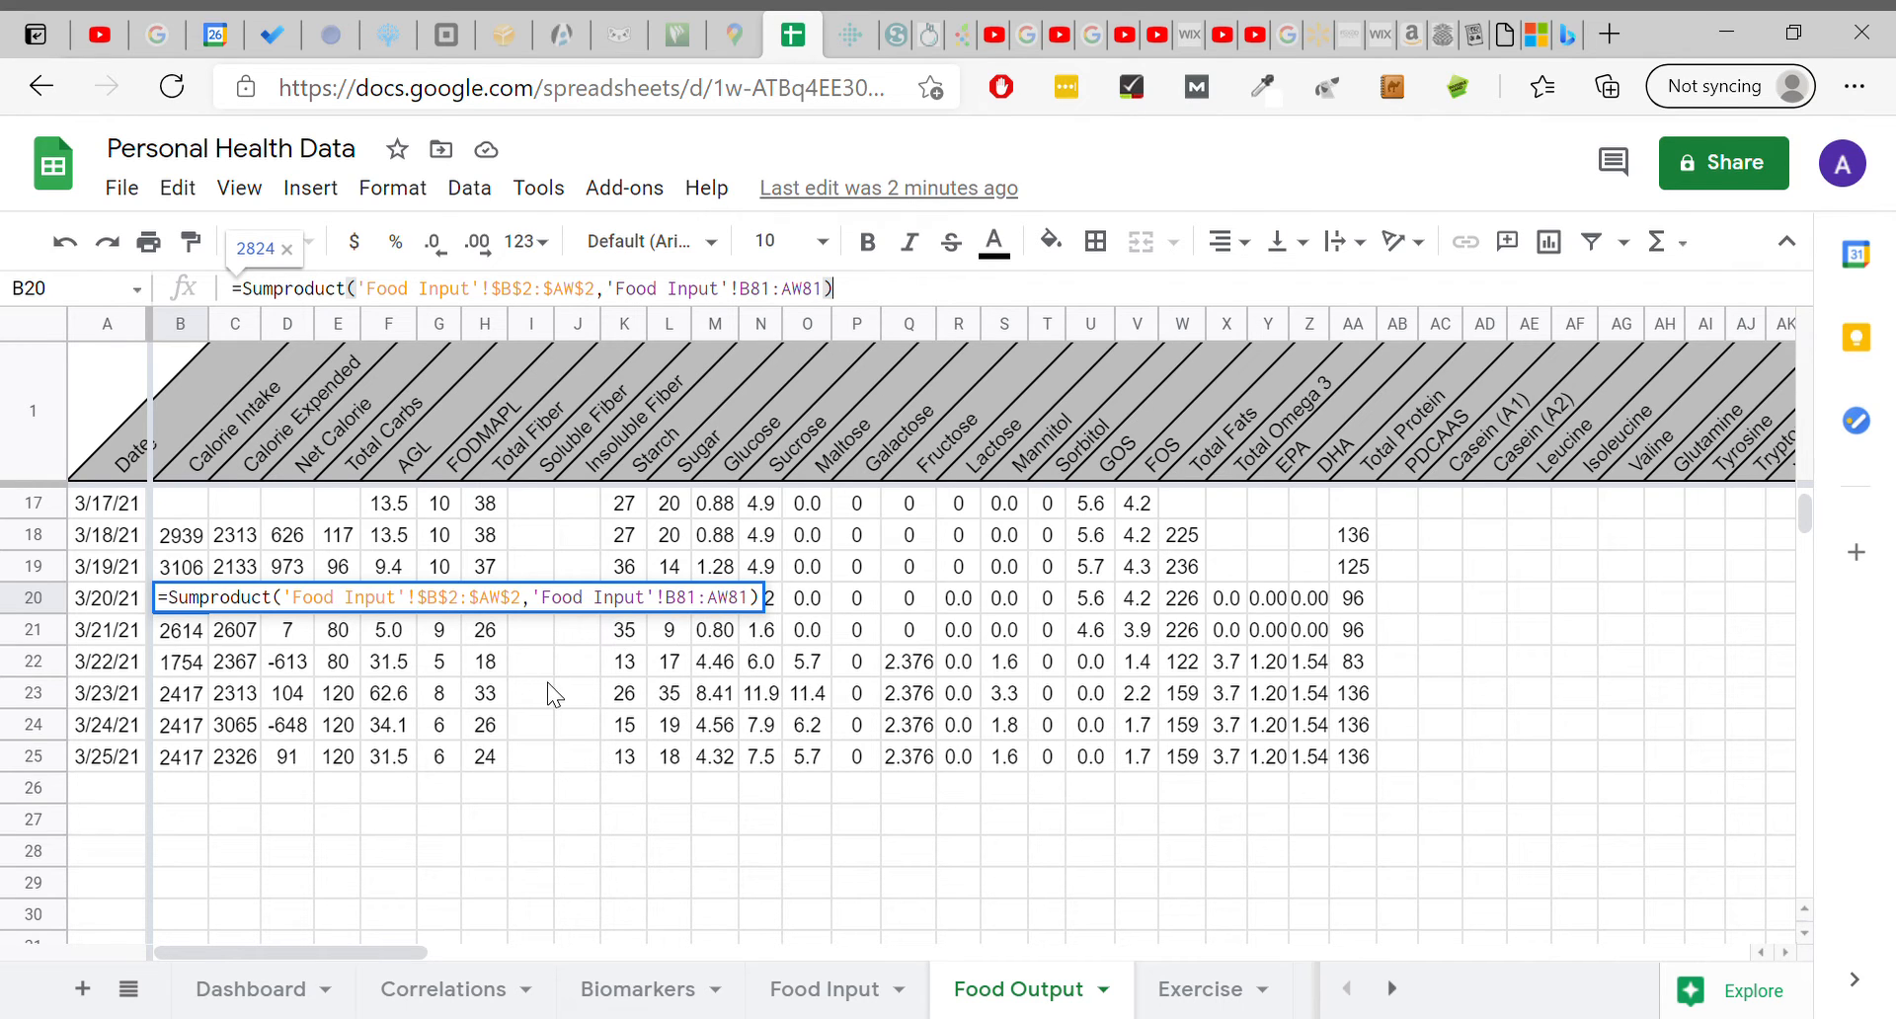
key(Return)
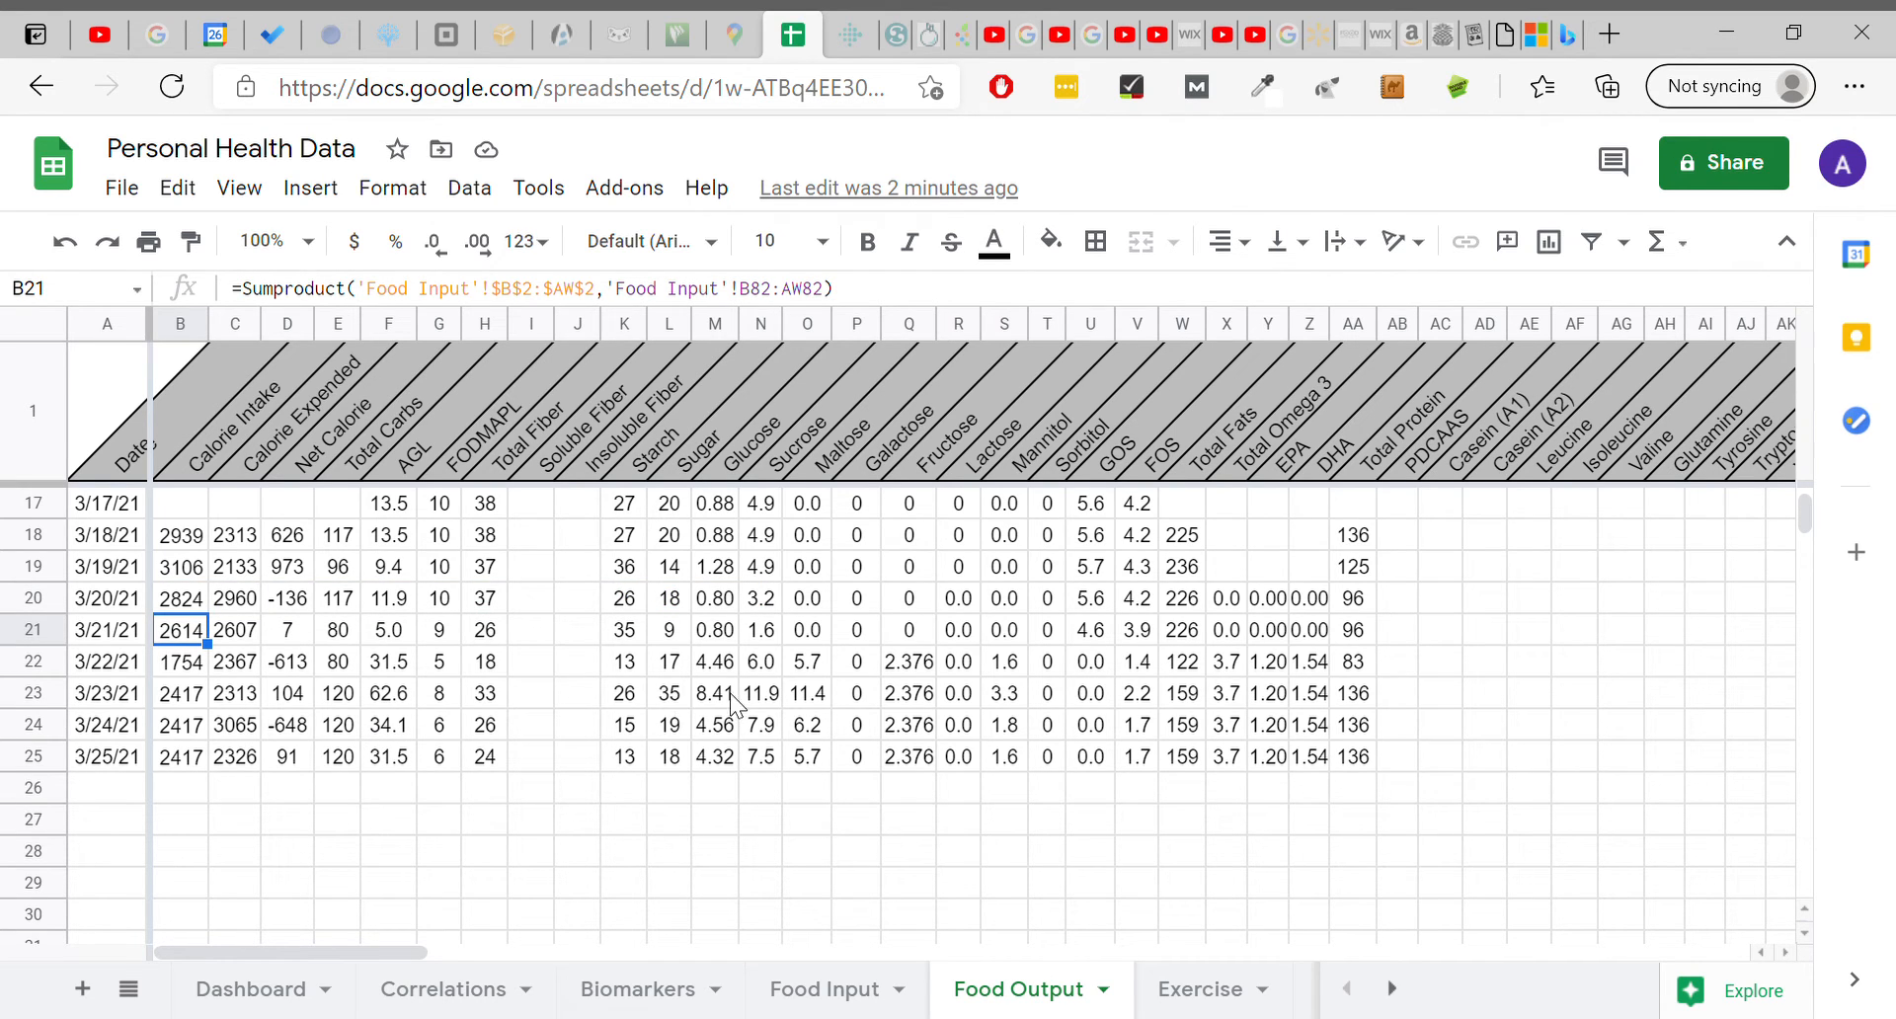
Go through the Food Output column headers one by one from Calorie Intake to FODMAPL.
click(192, 442)
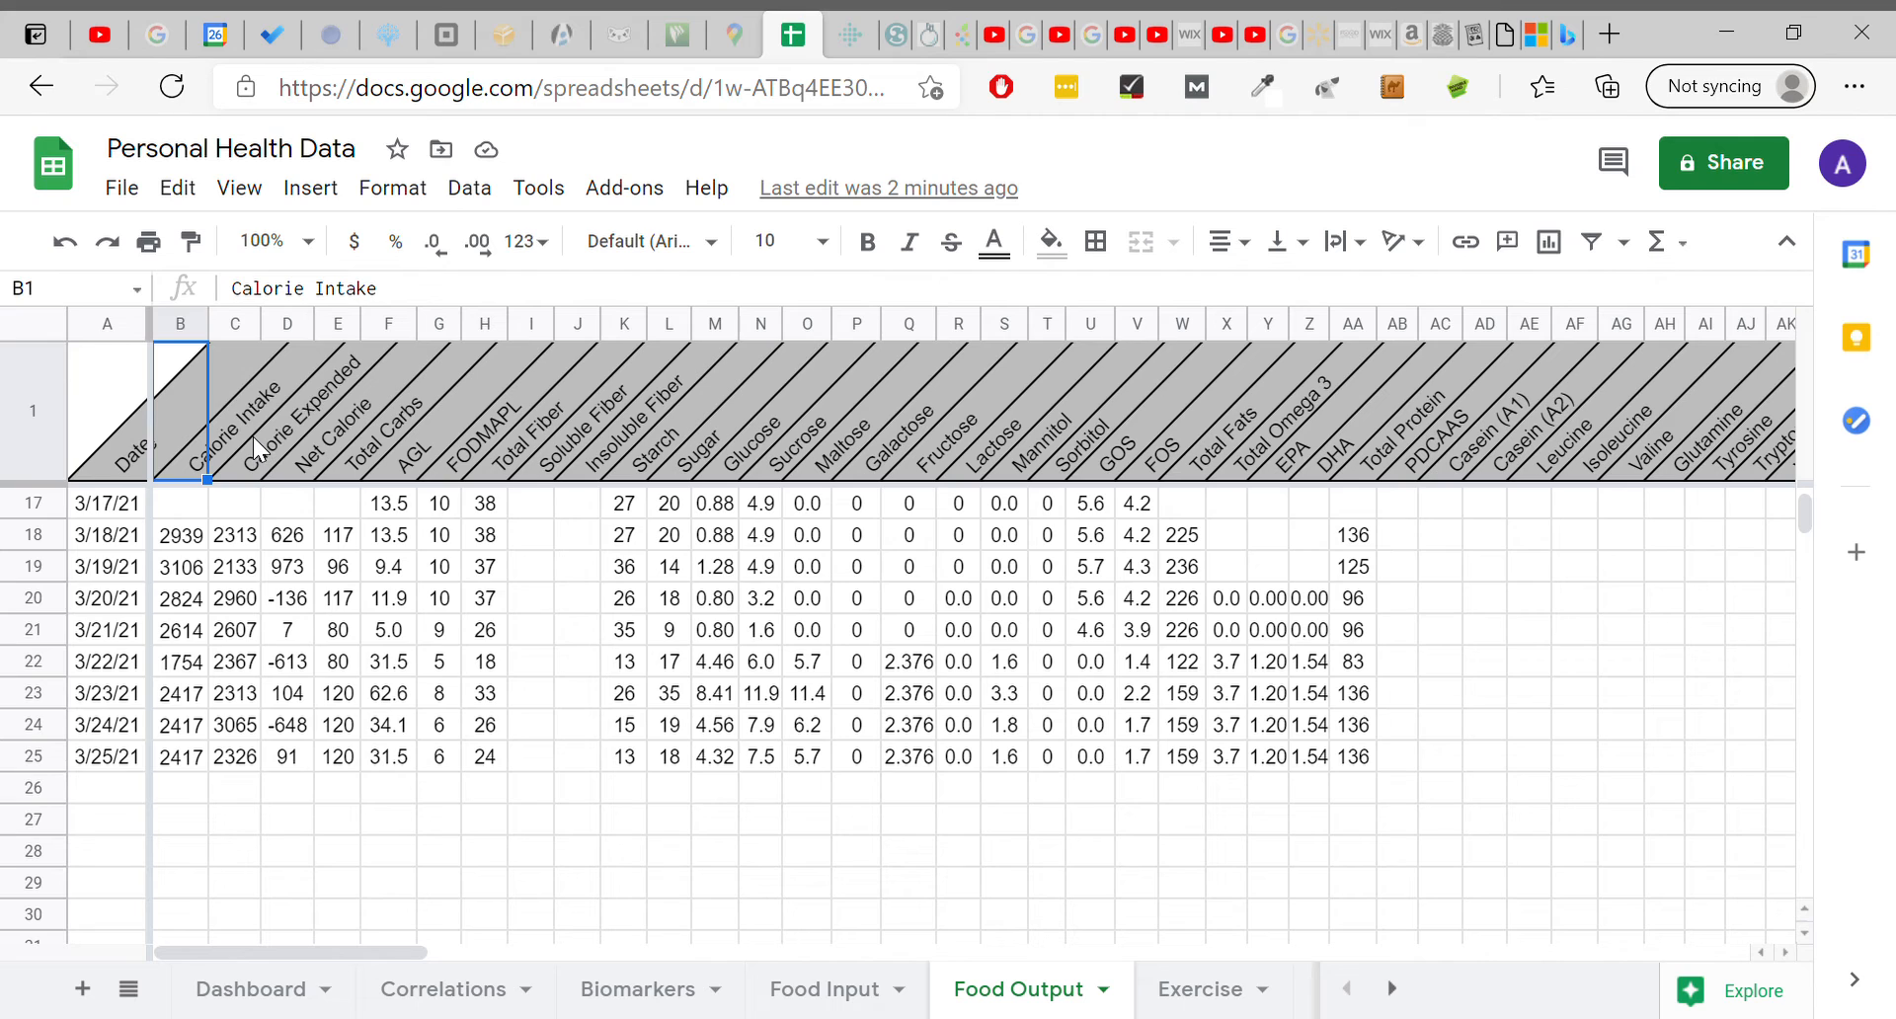
click(253, 437)
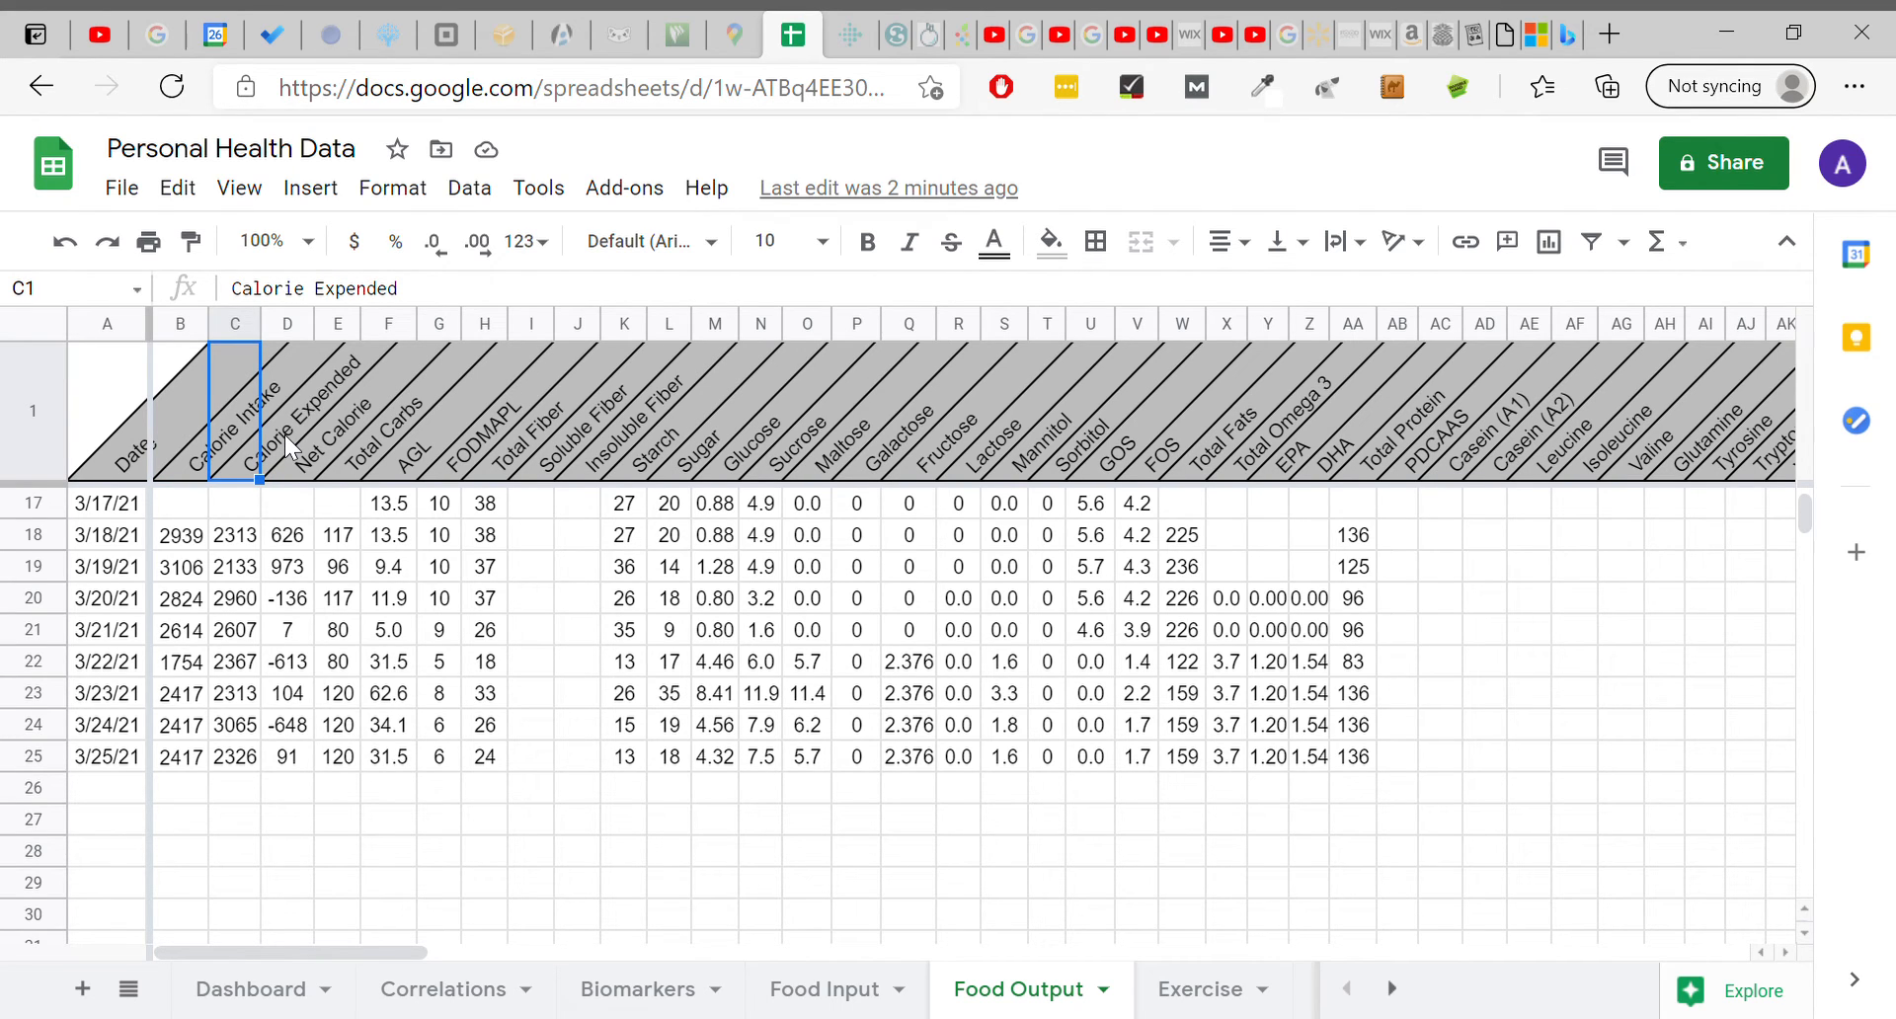
click(289, 447)
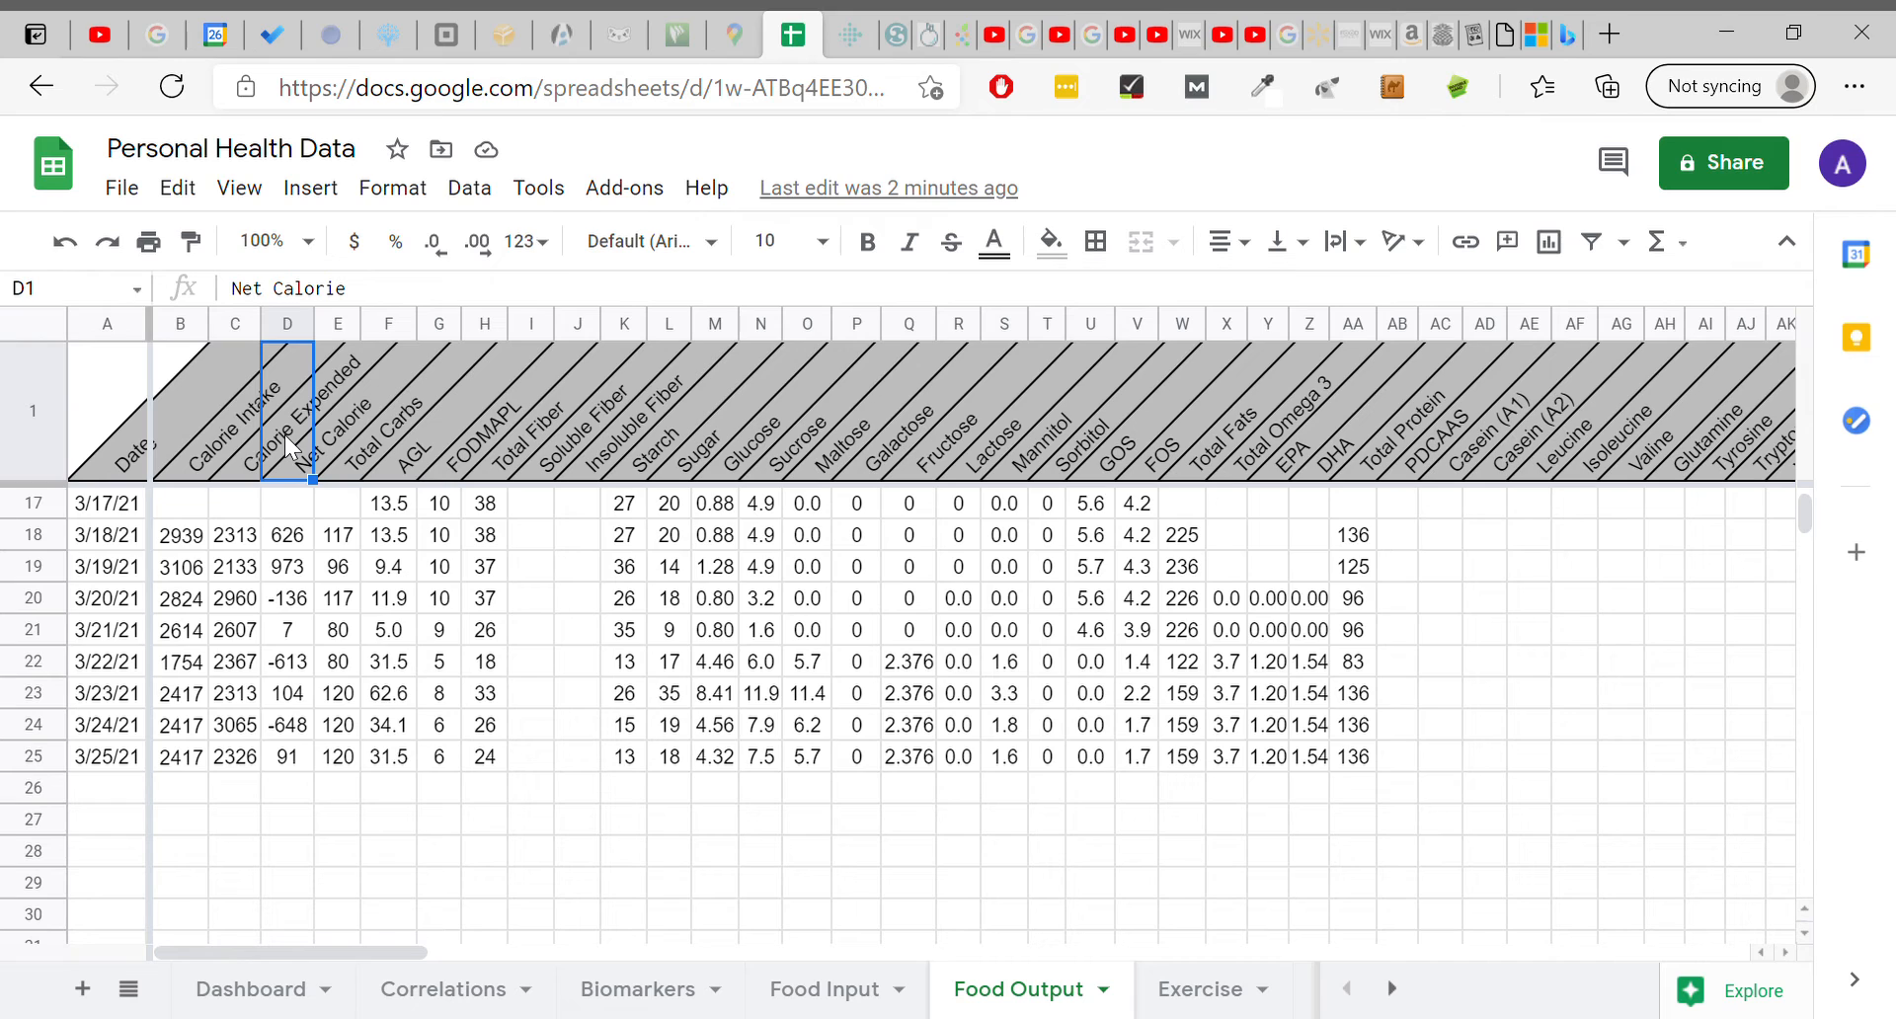
click(343, 438)
click(403, 441)
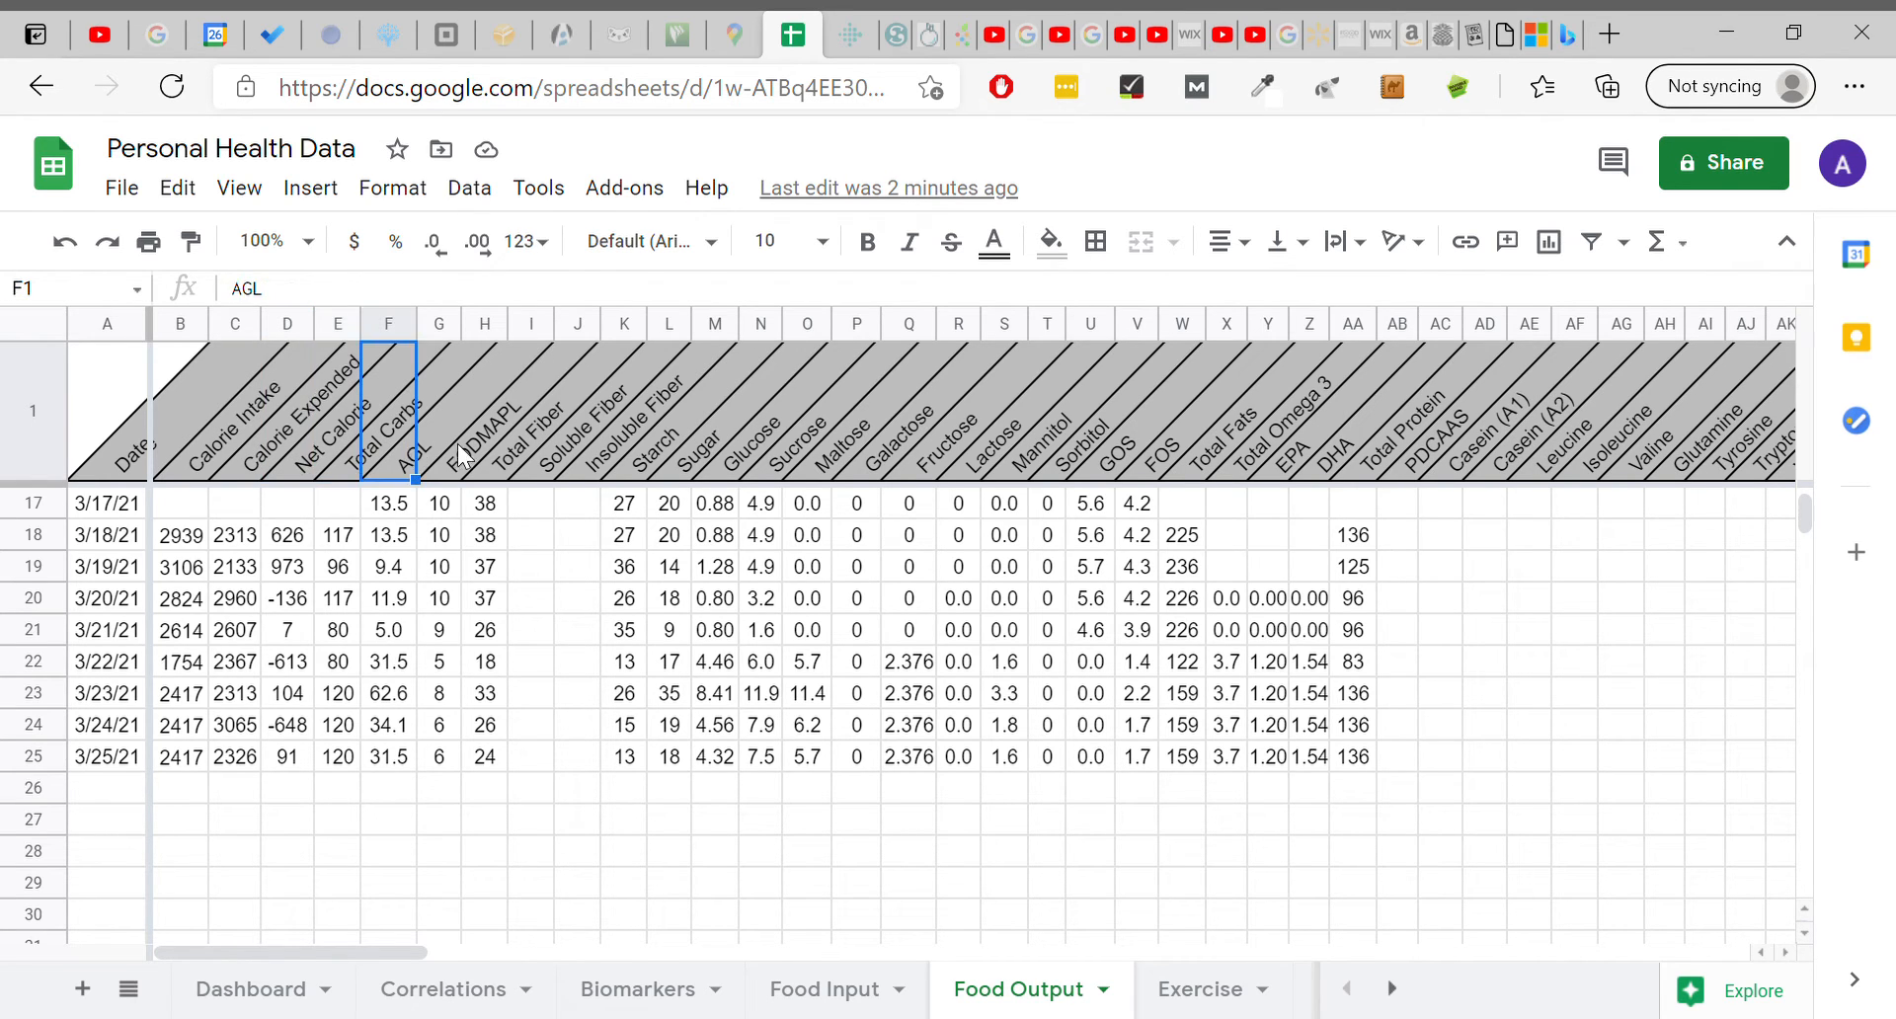
click(449, 434)
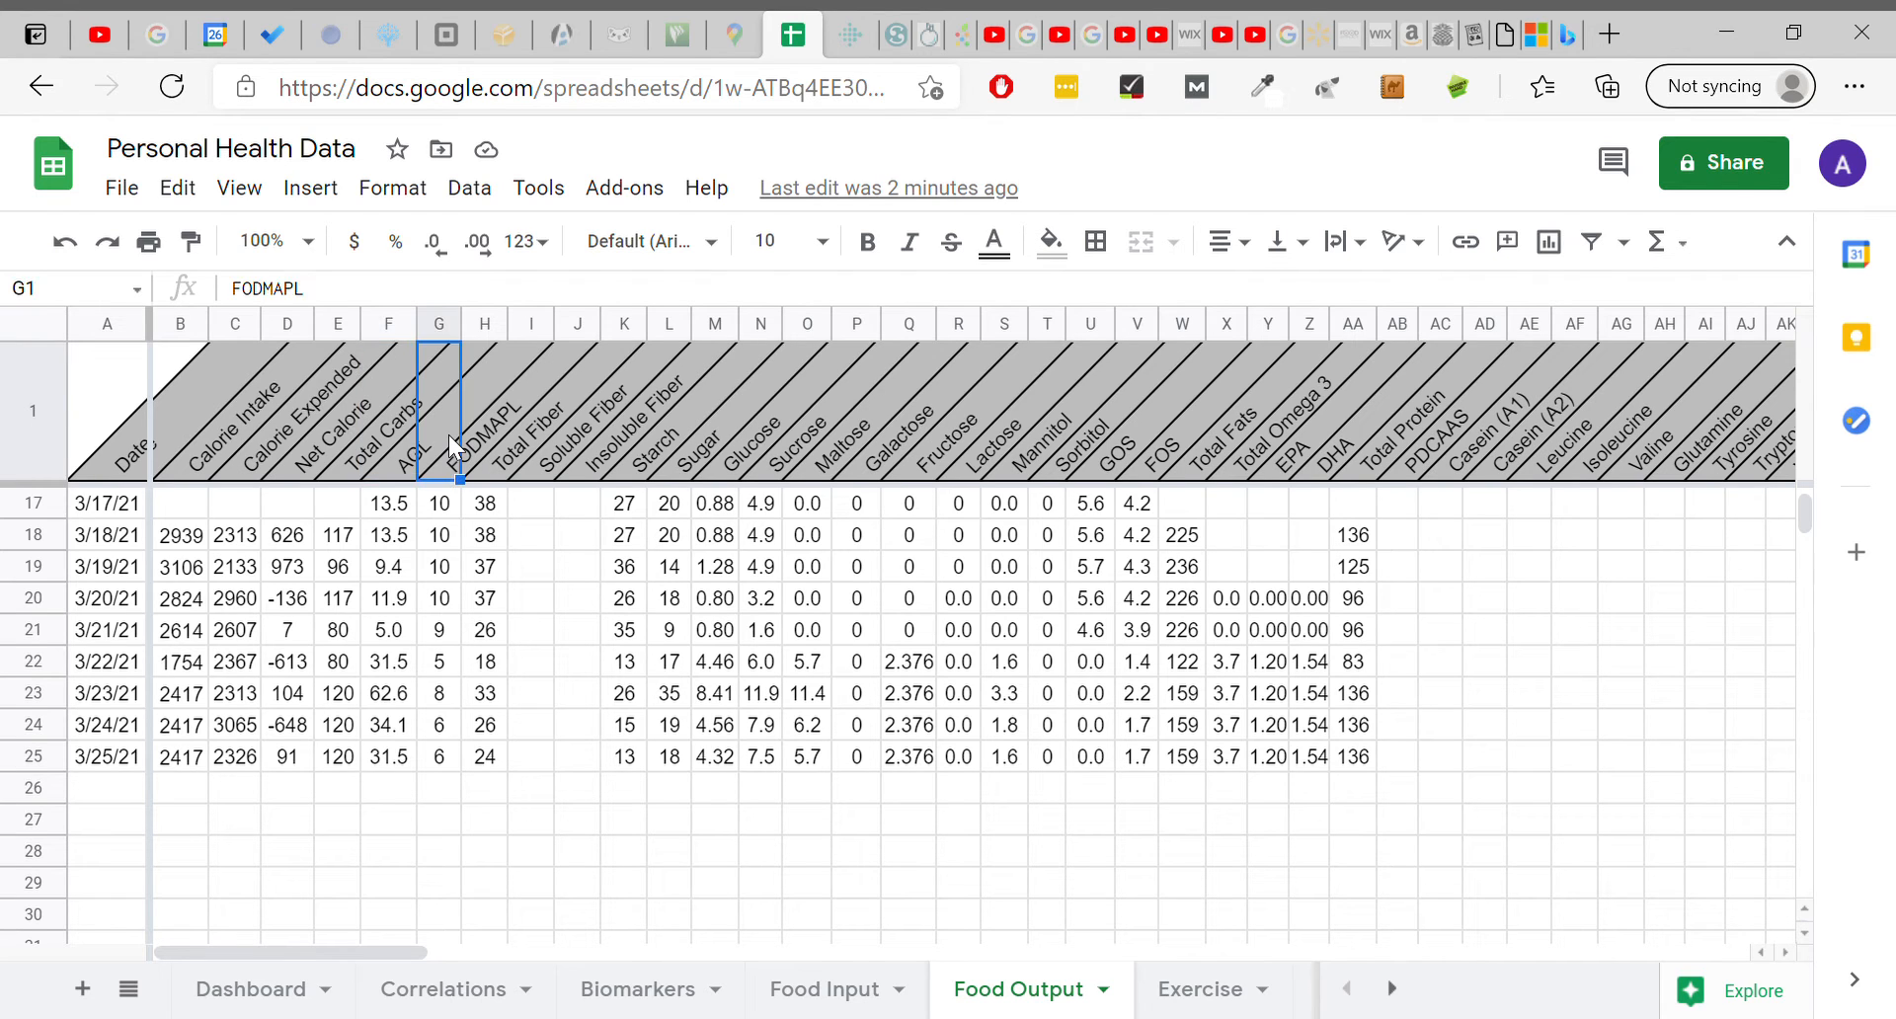
Go through the Food Output headers from Total Fiber to Glucose, and select the Total Fats header.
click(498, 450)
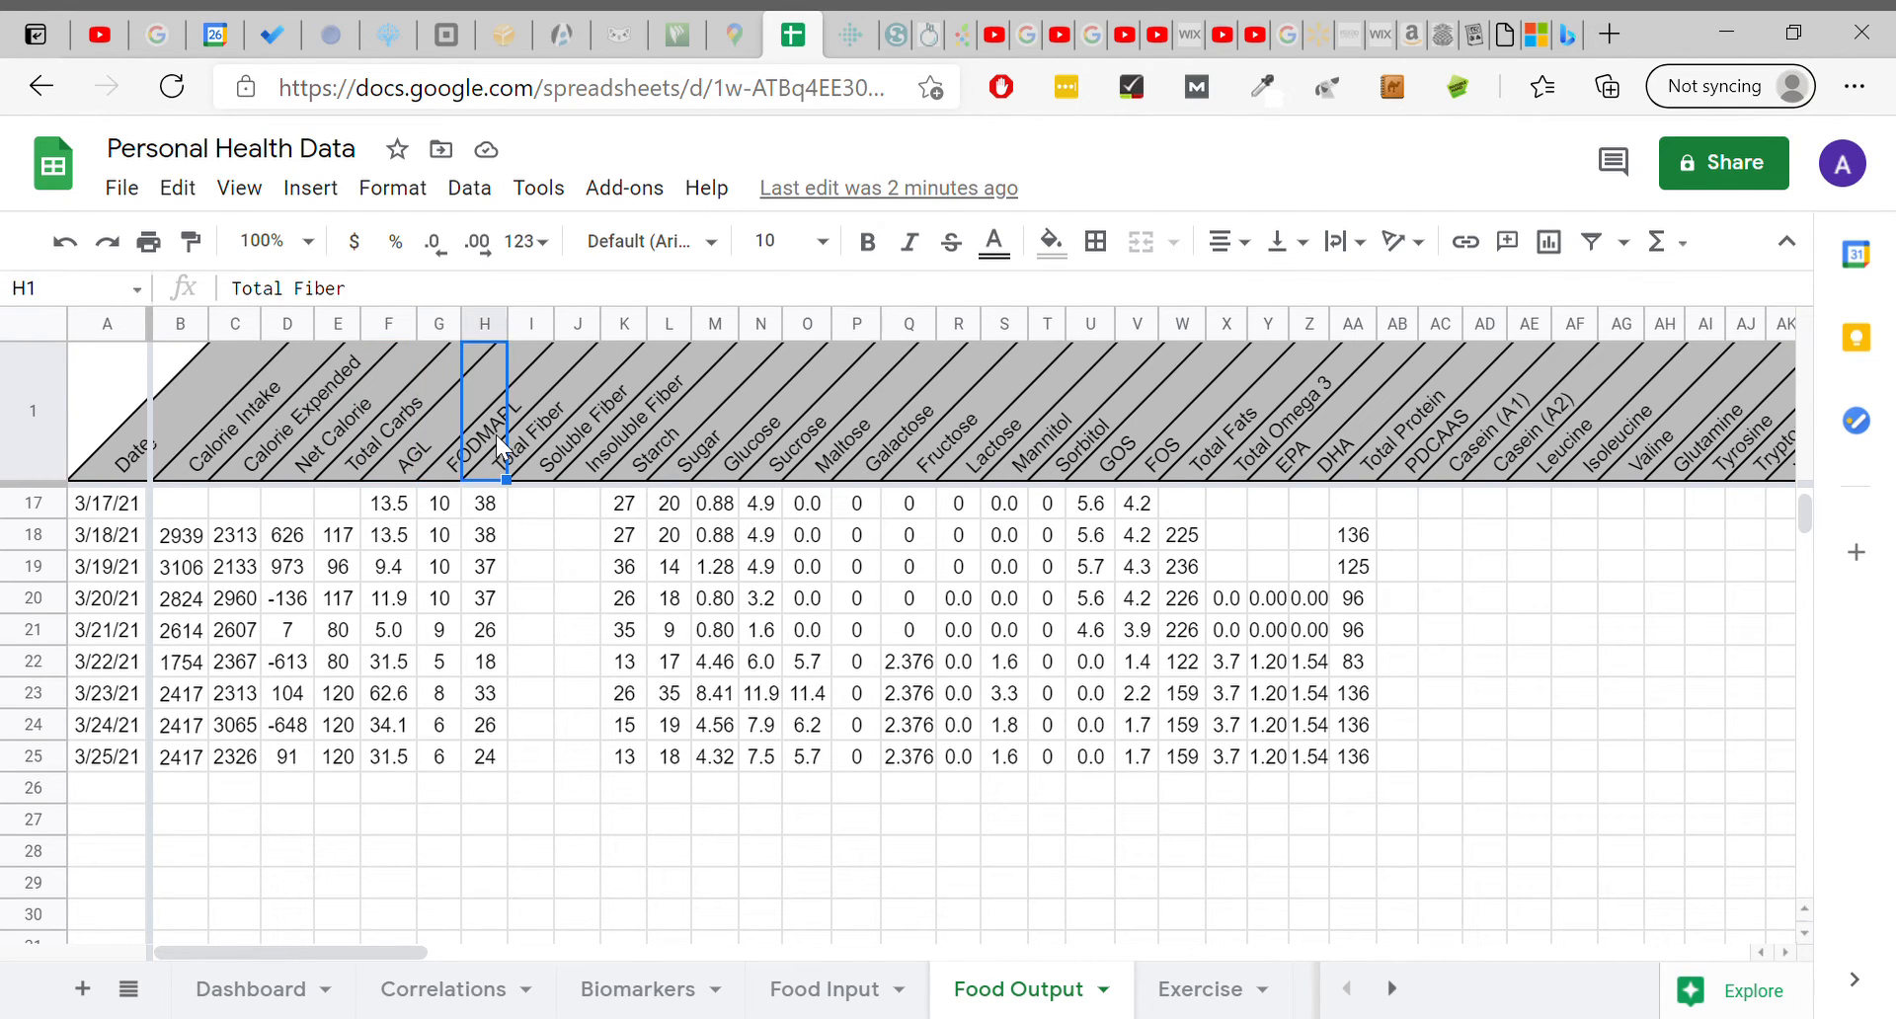
click(555, 426)
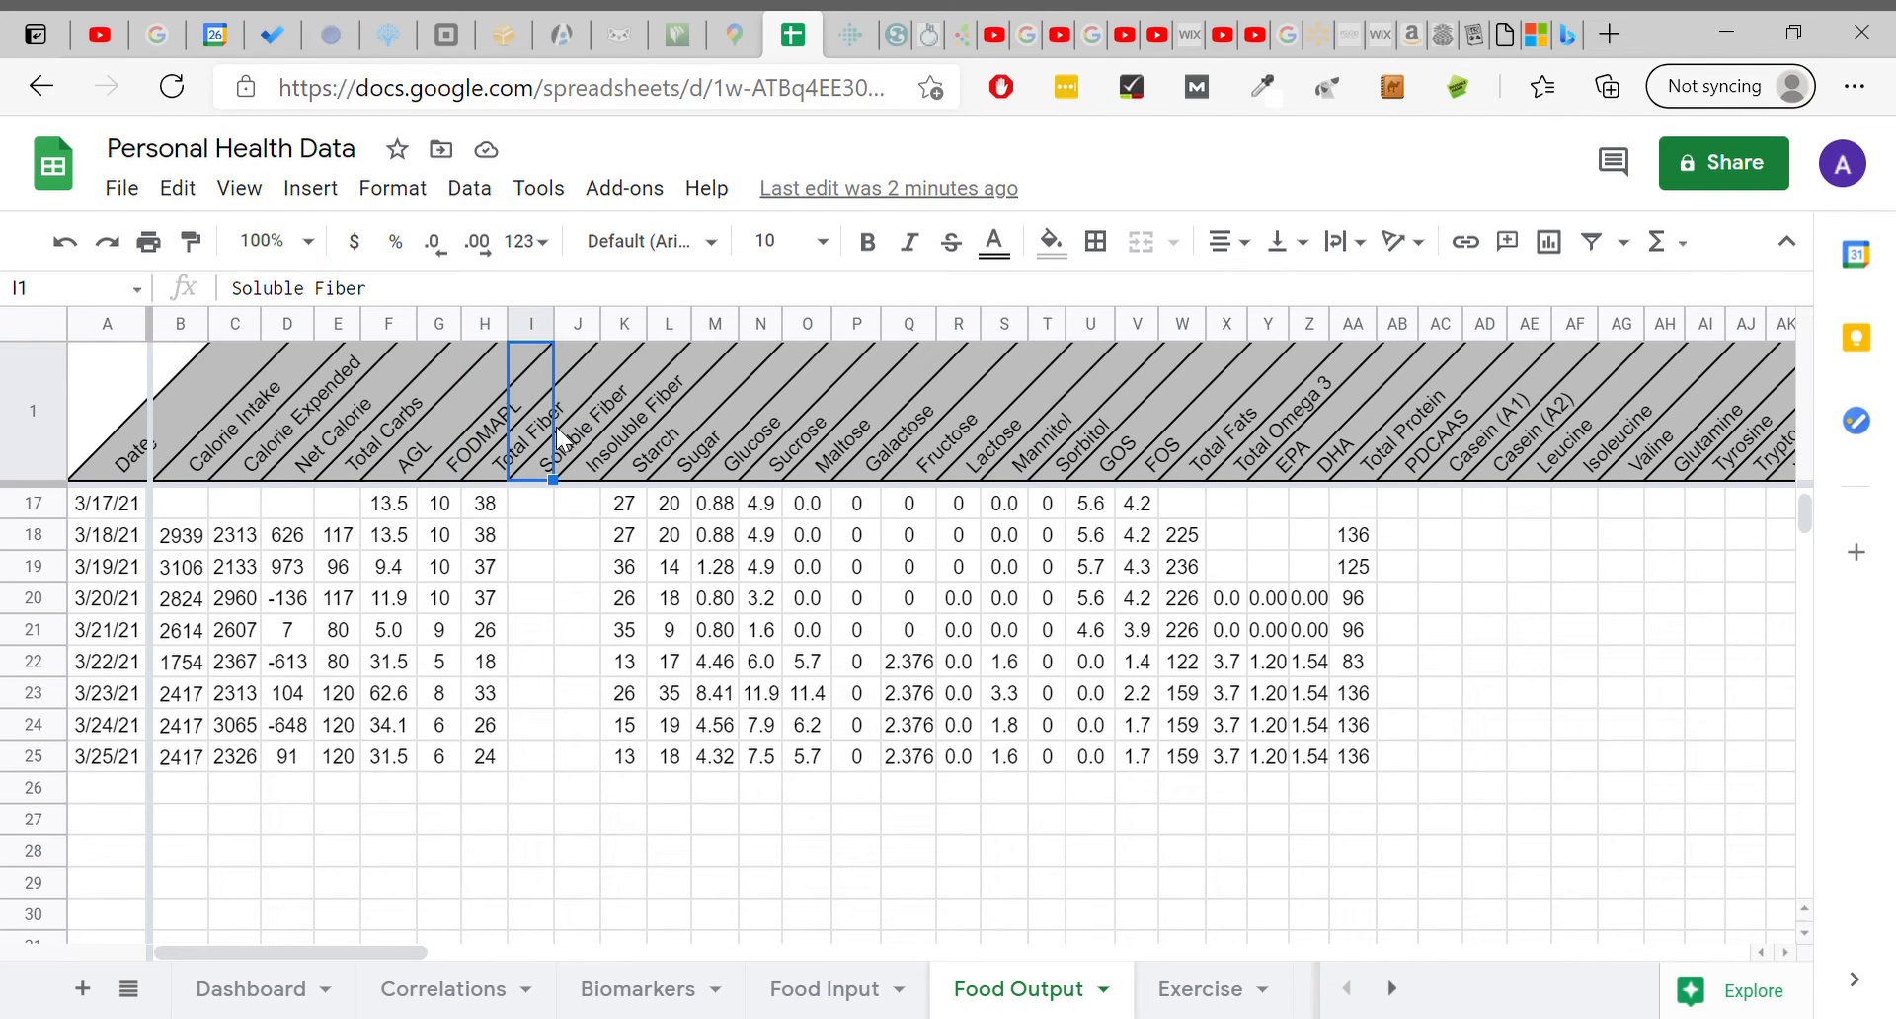
click(585, 435)
click(631, 443)
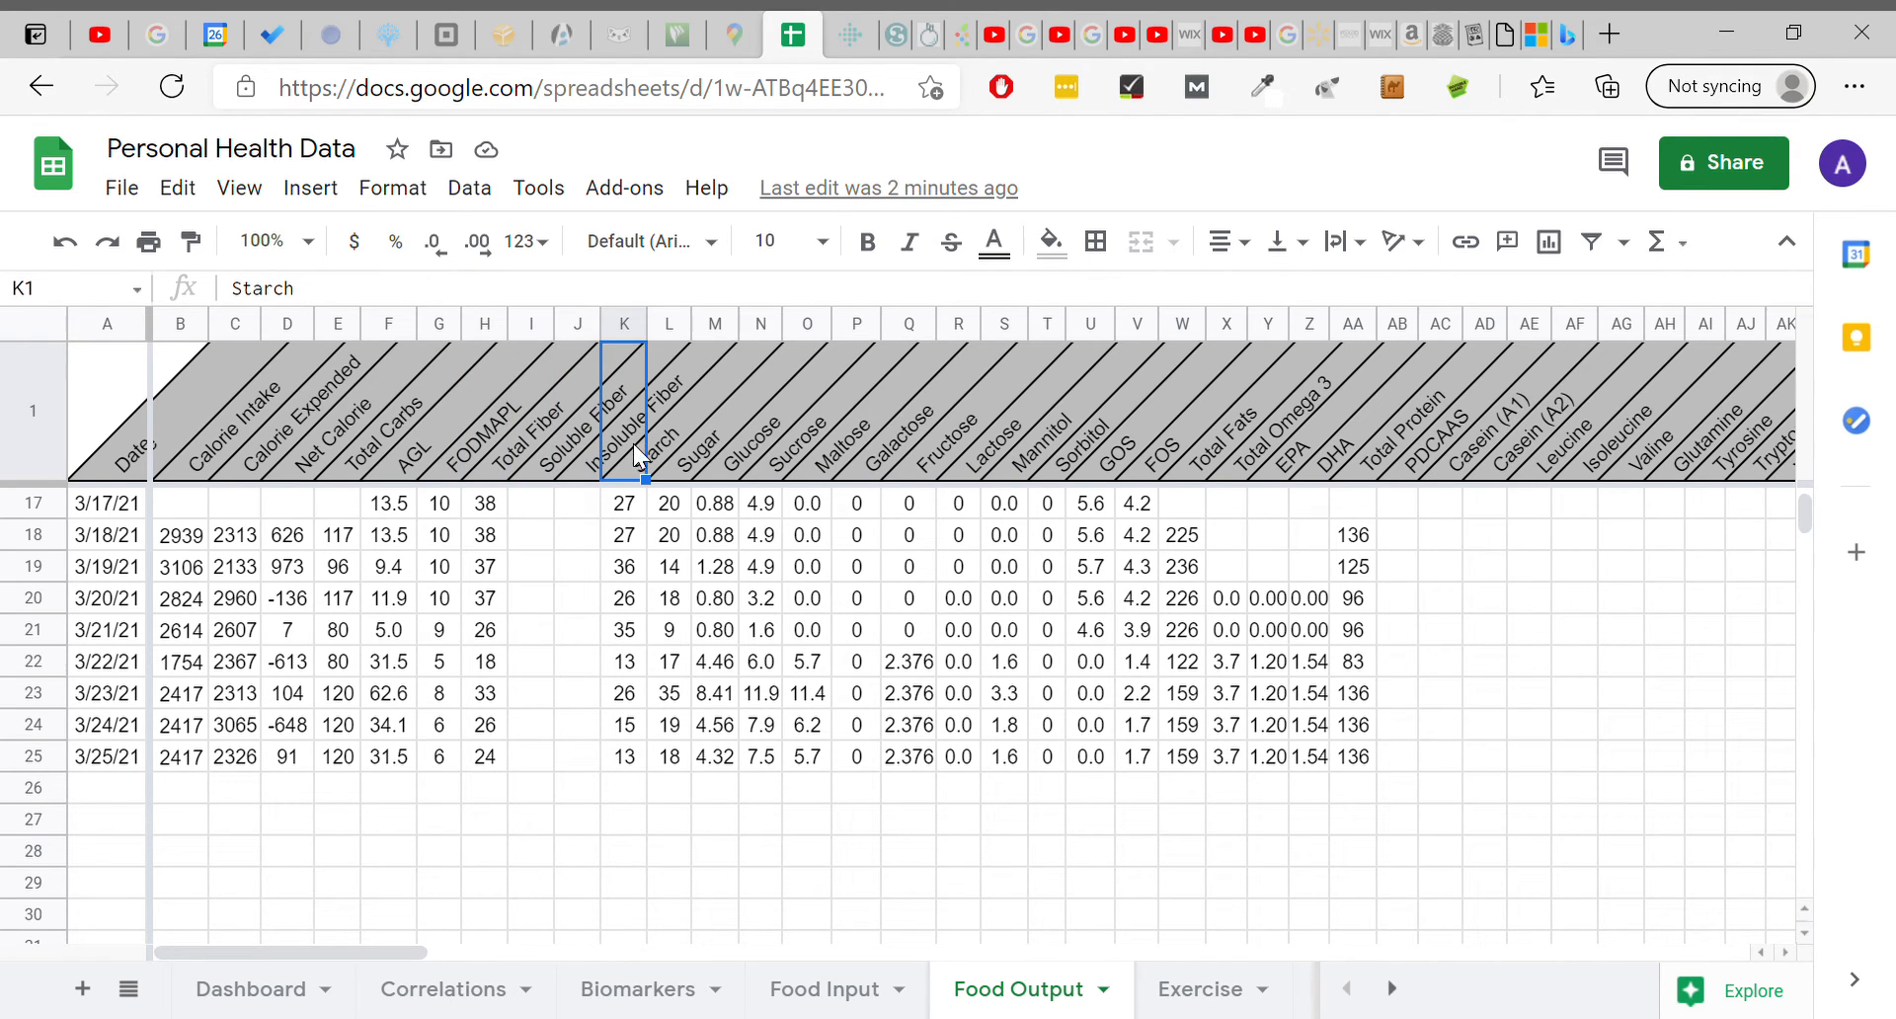
click(689, 445)
click(733, 453)
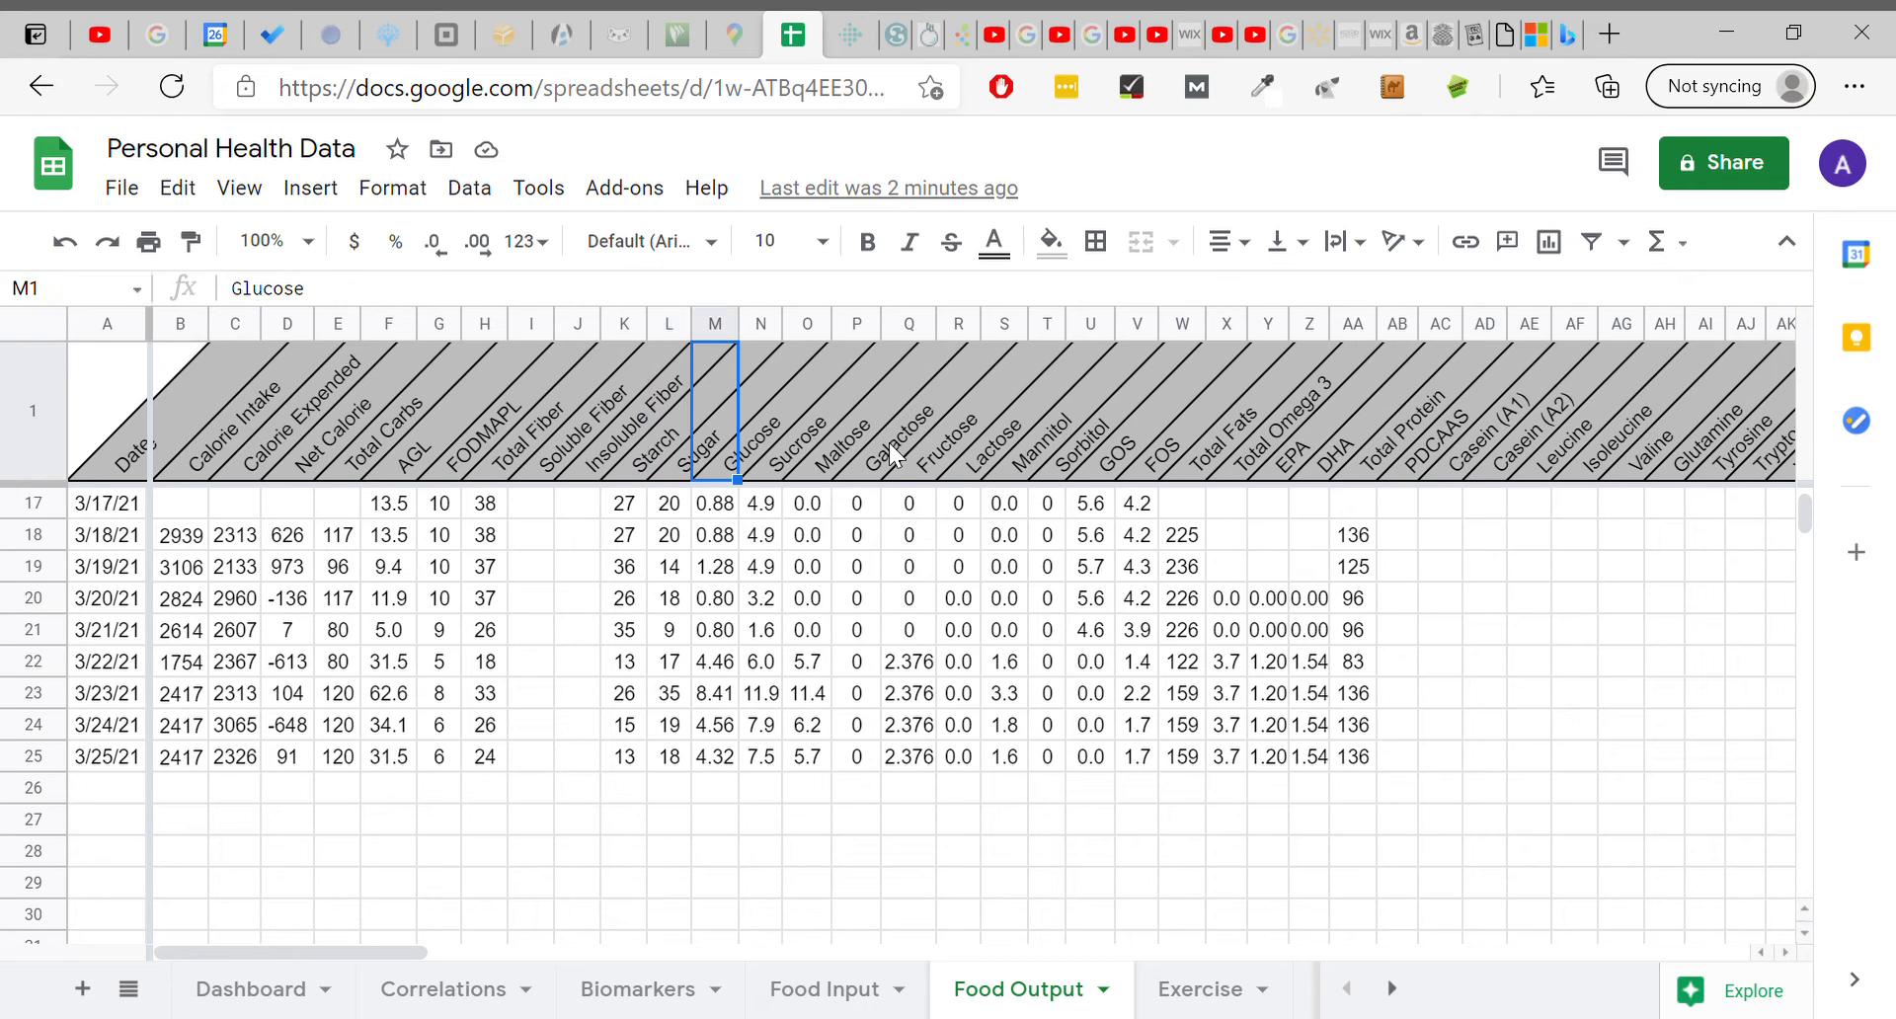
click(1194, 442)
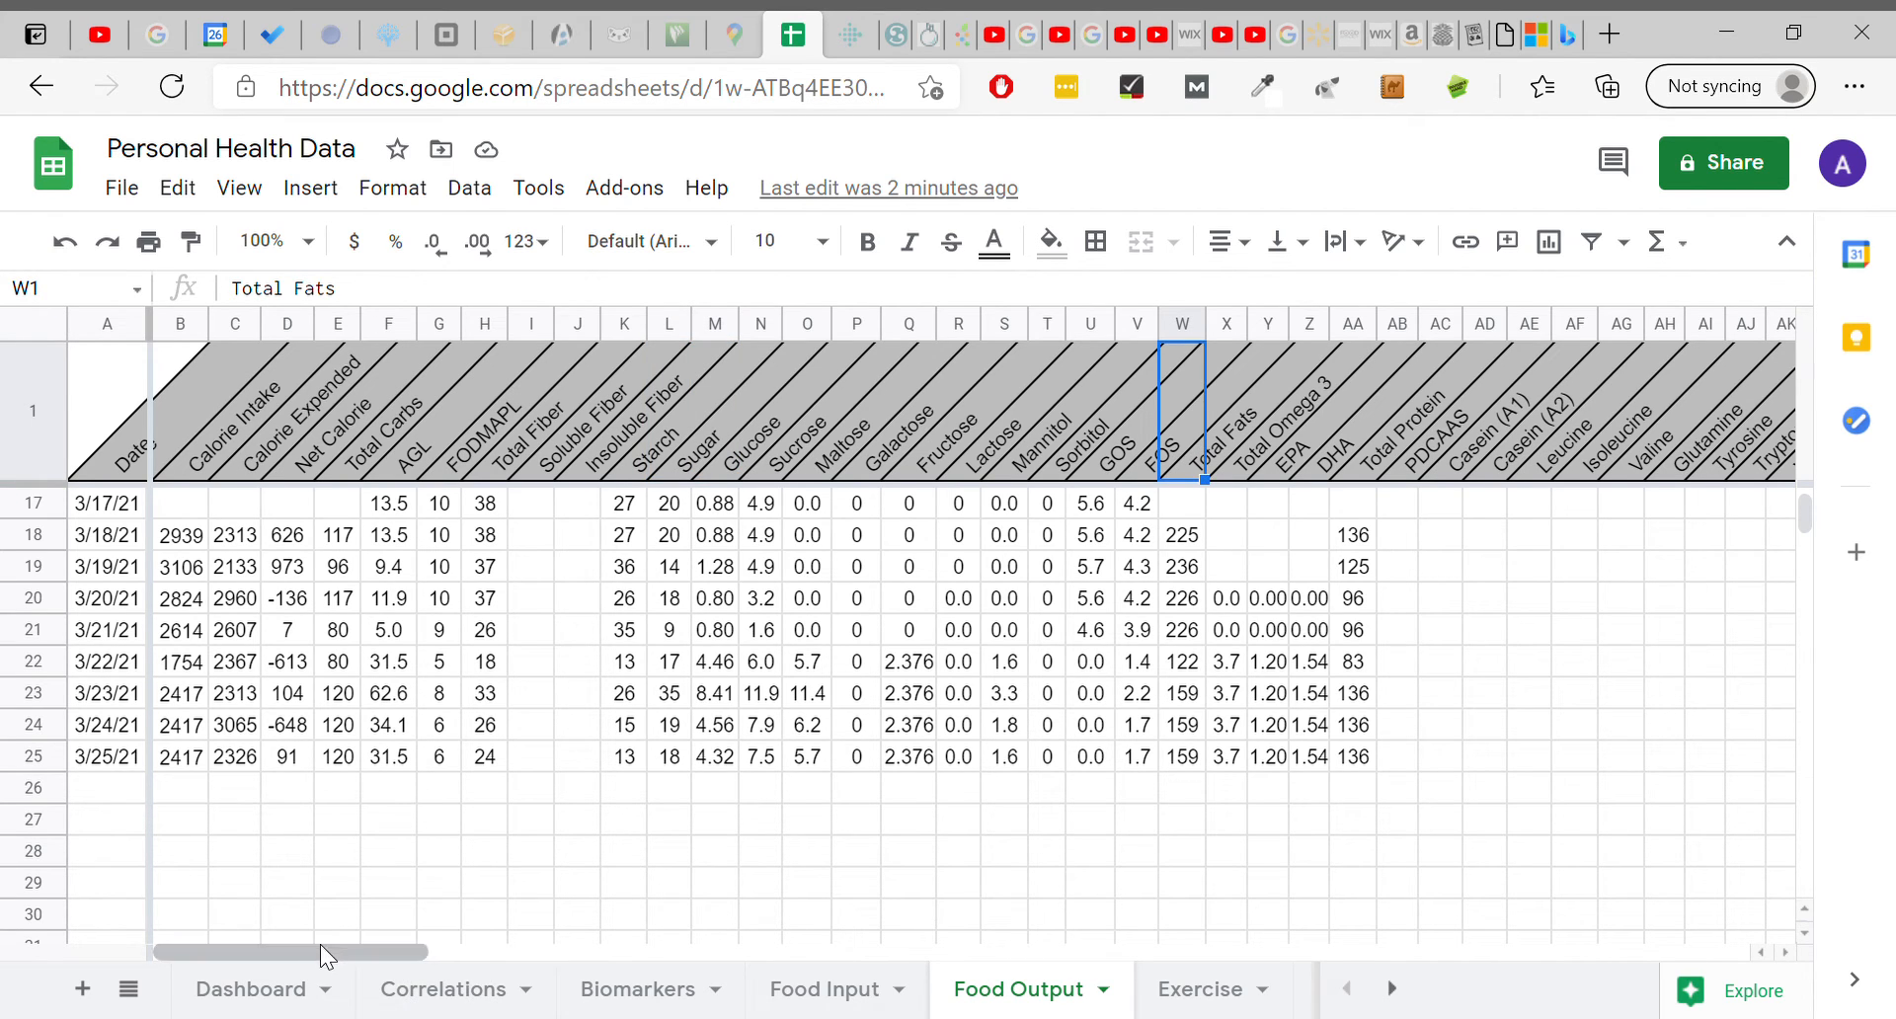
Examine the amino acid, vitamin, mineral and Caffeine columns, and review the daily Food Output rows from 3/2/21 to 3/25/21.
drag(306, 950, 574, 956)
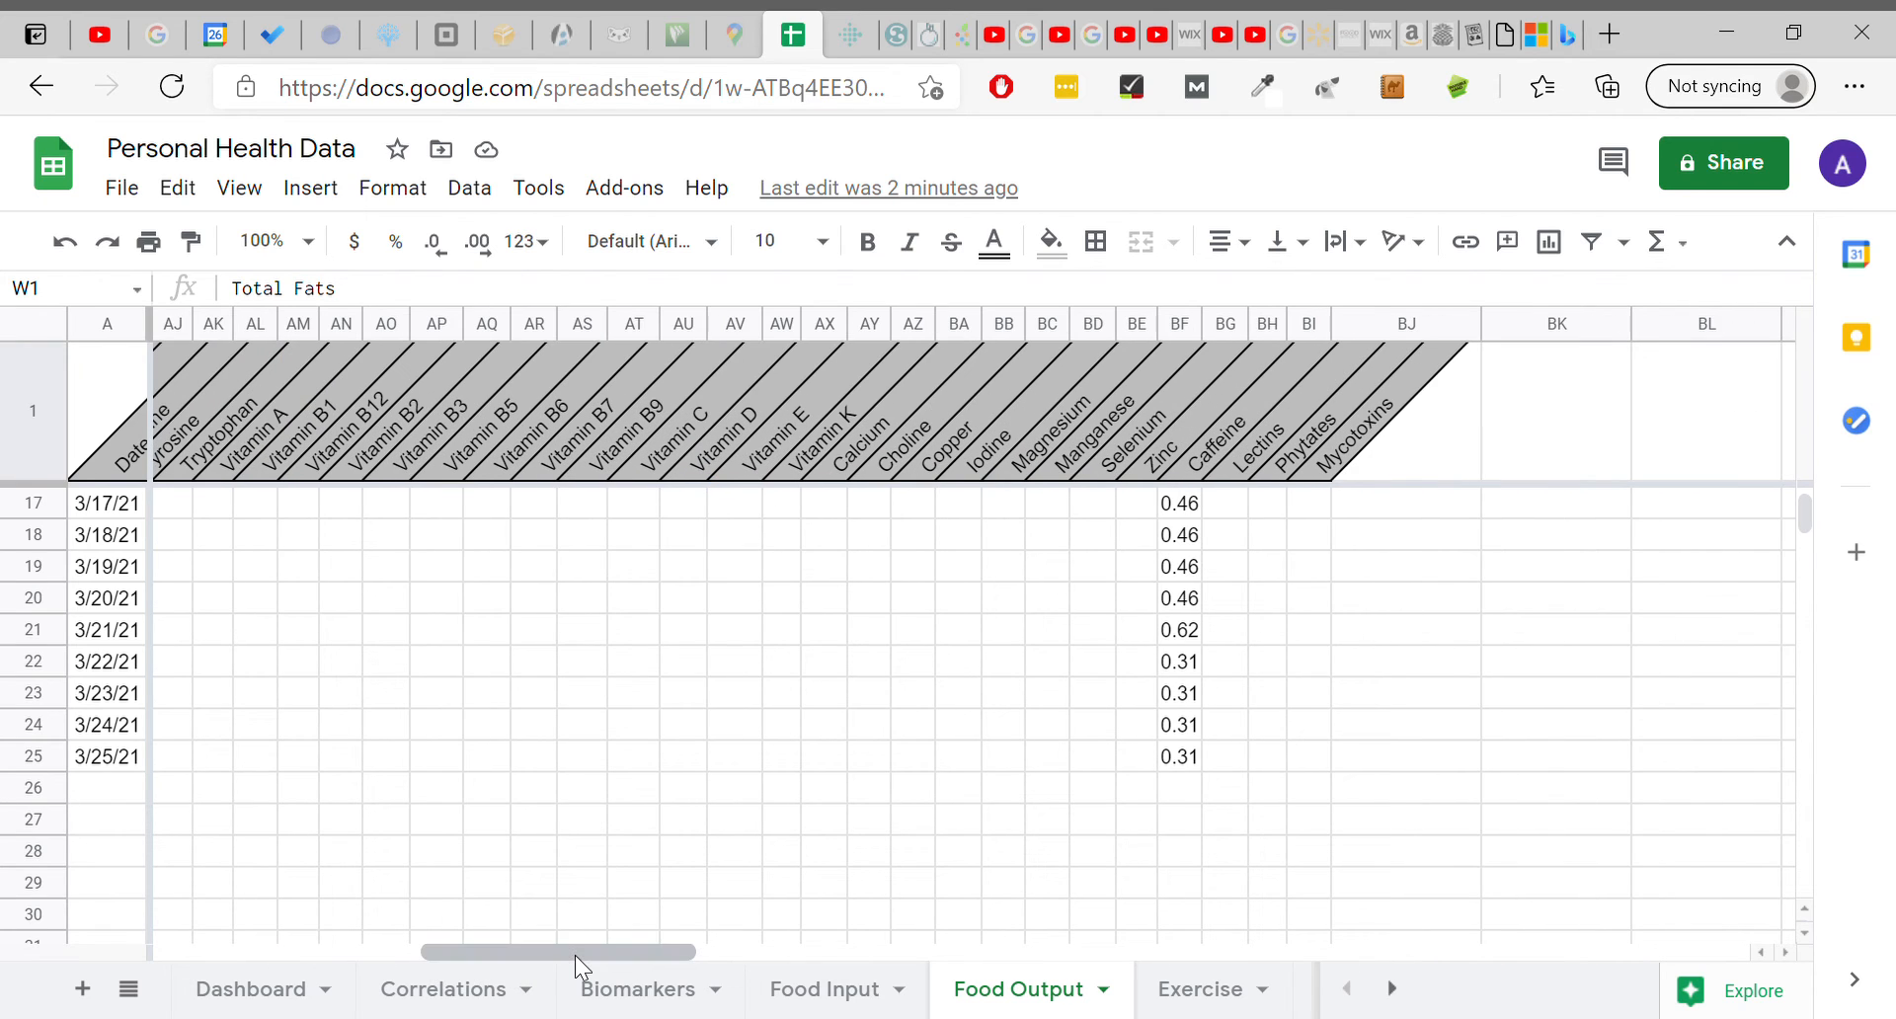
click(1185, 447)
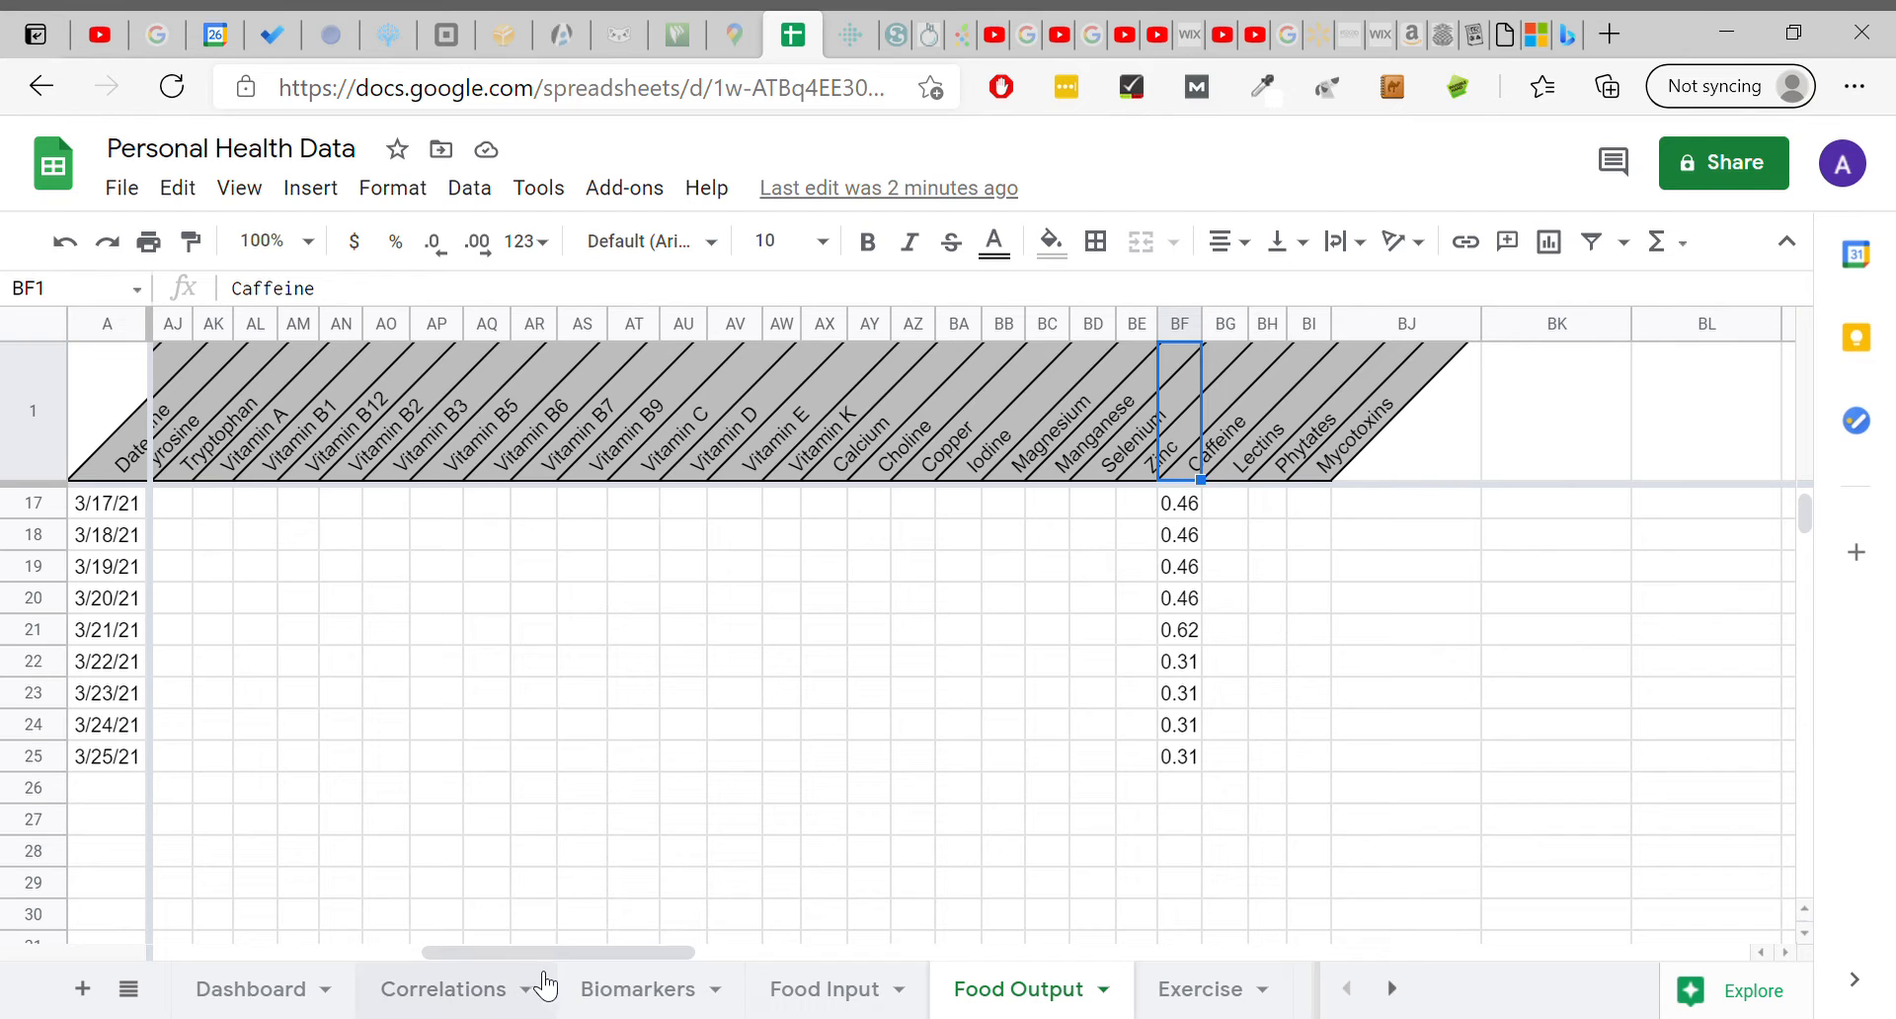
drag(566, 944, 515, 944)
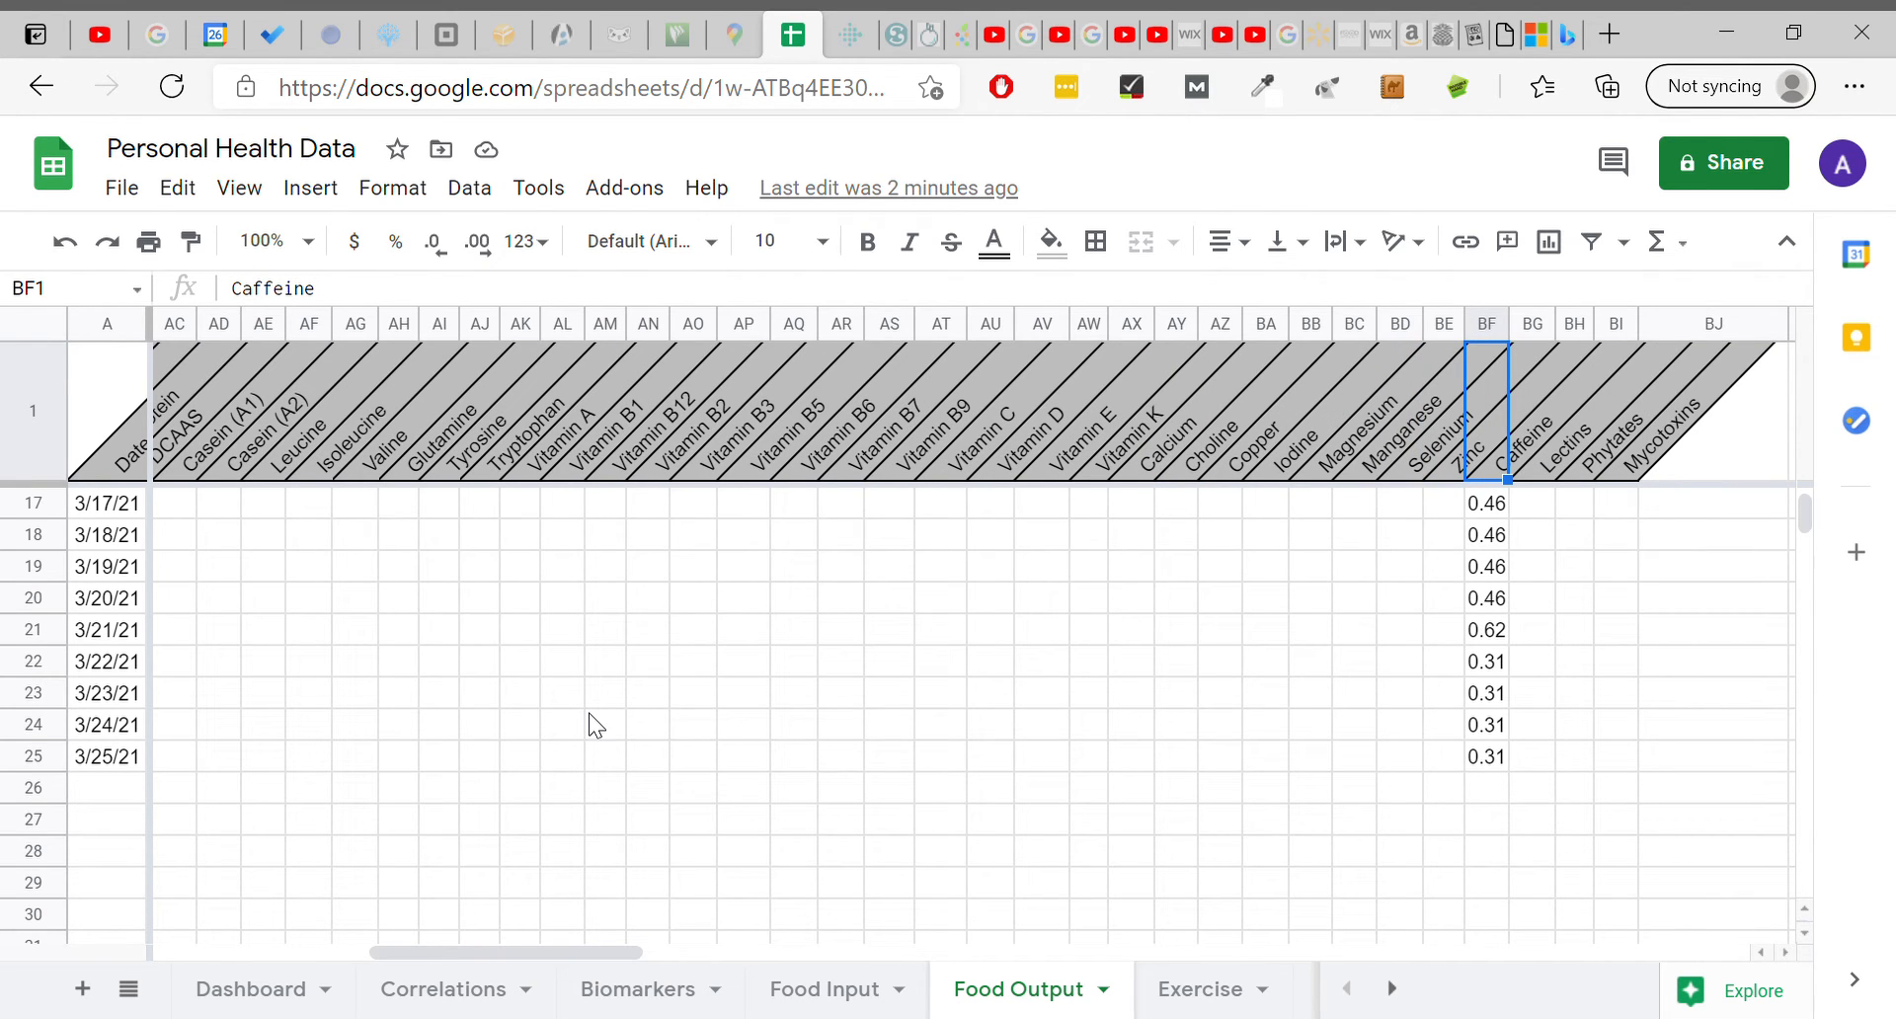
drag(596, 955, 574, 956)
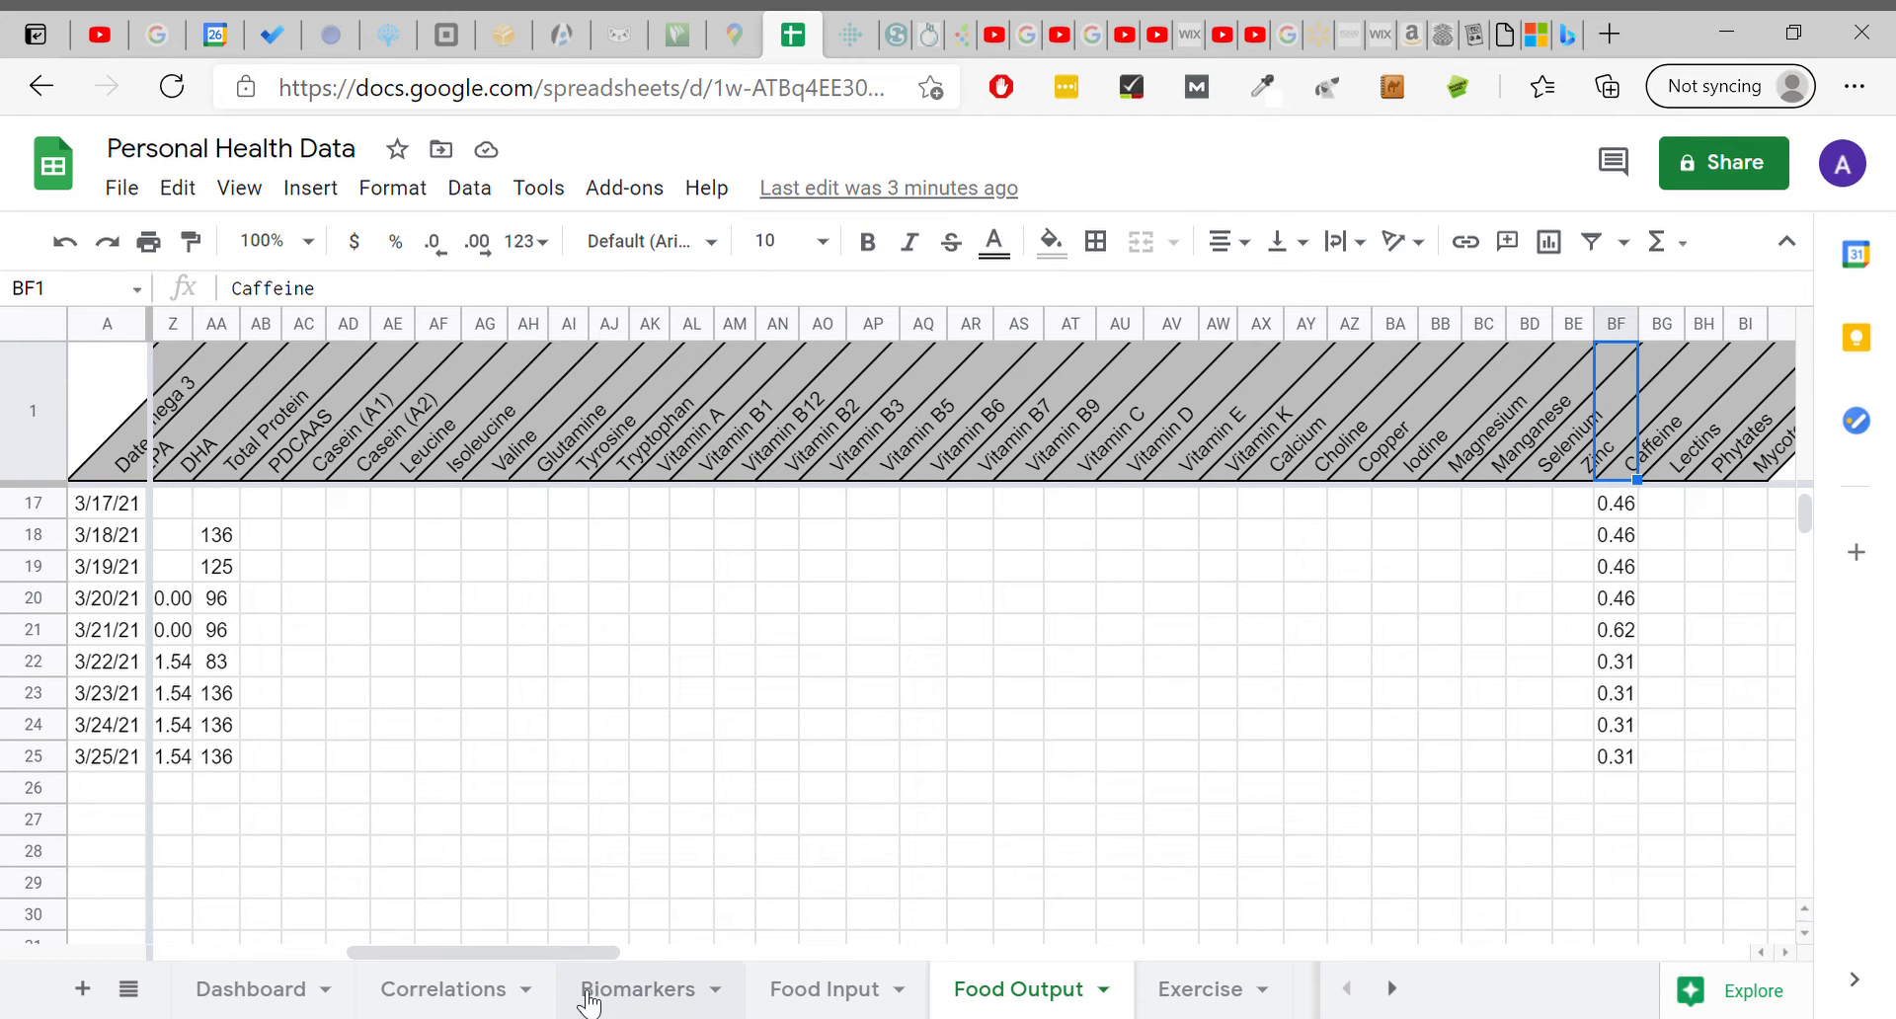
drag(536, 950, 334, 915)
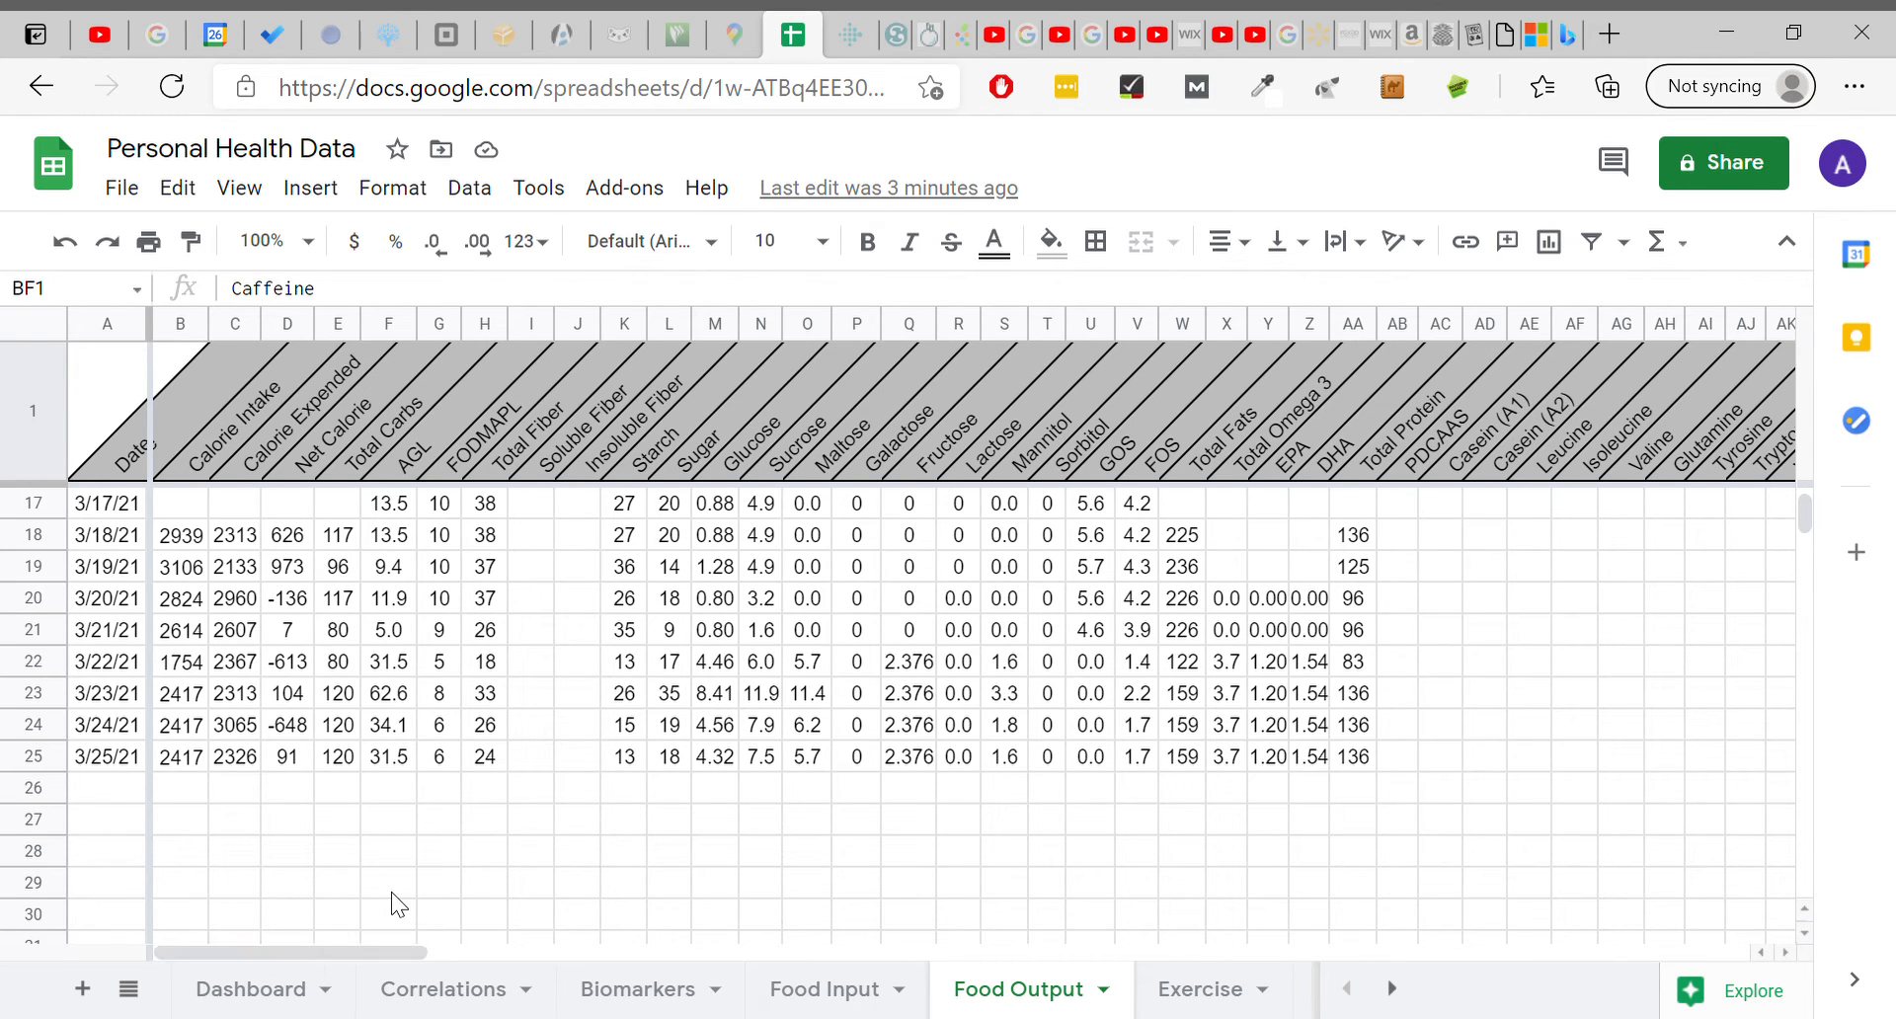
scroll(409, 816, up, 5)
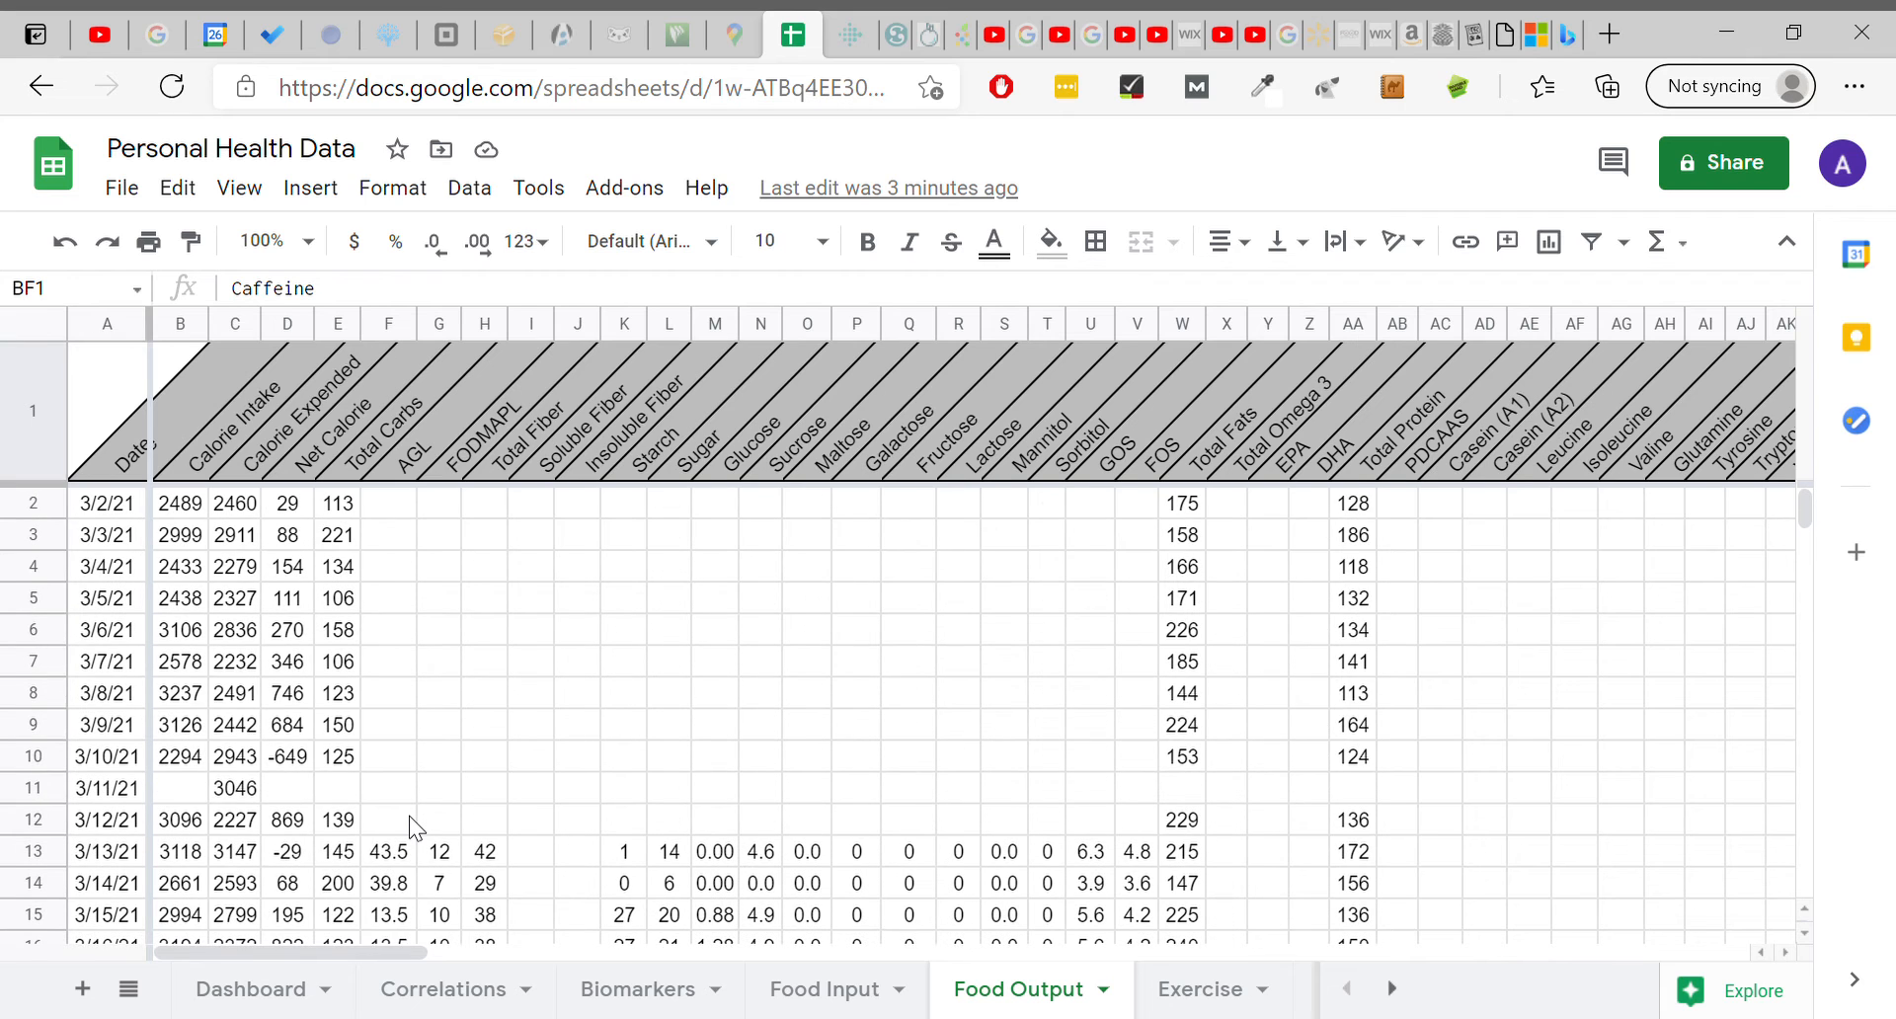
scroll(409, 816, down, 2)
scroll(409, 816, down, 4)
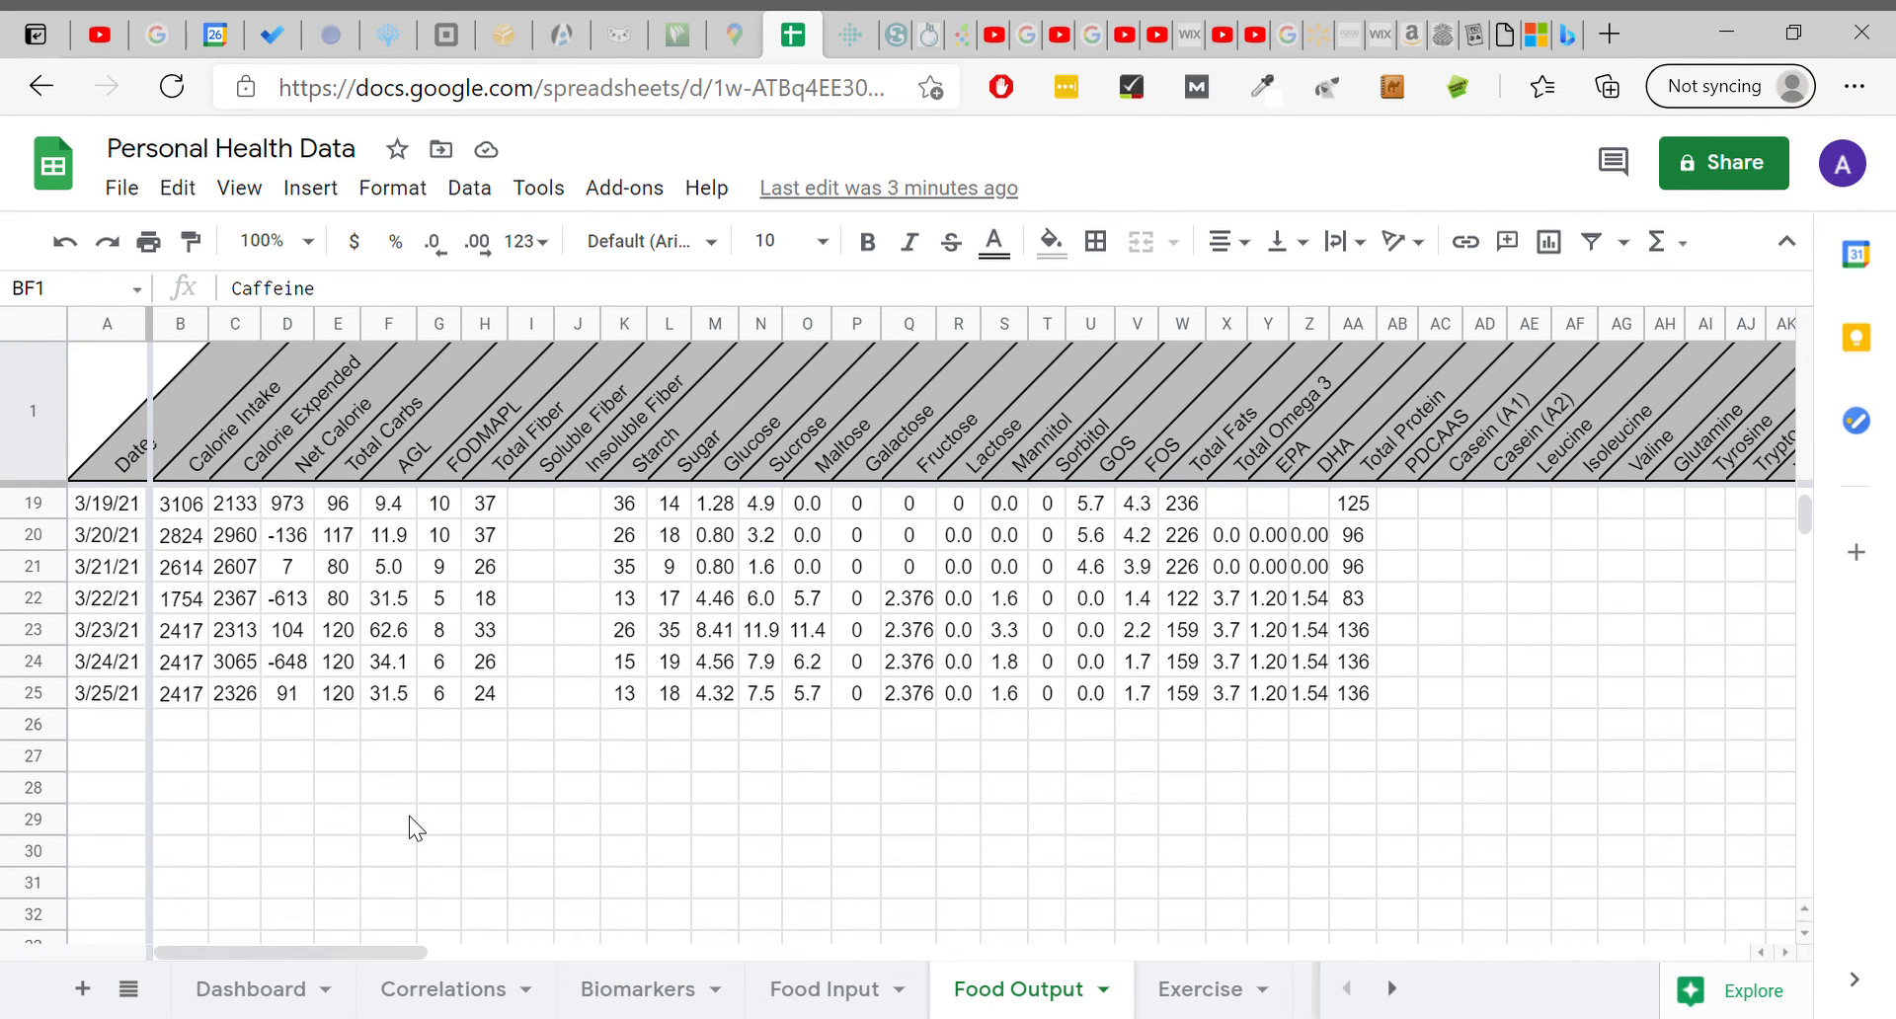
Open the Exercise sheet and inspect the 3/24/21 volume entries for DB BP, DB IBP and CF.
click(1203, 999)
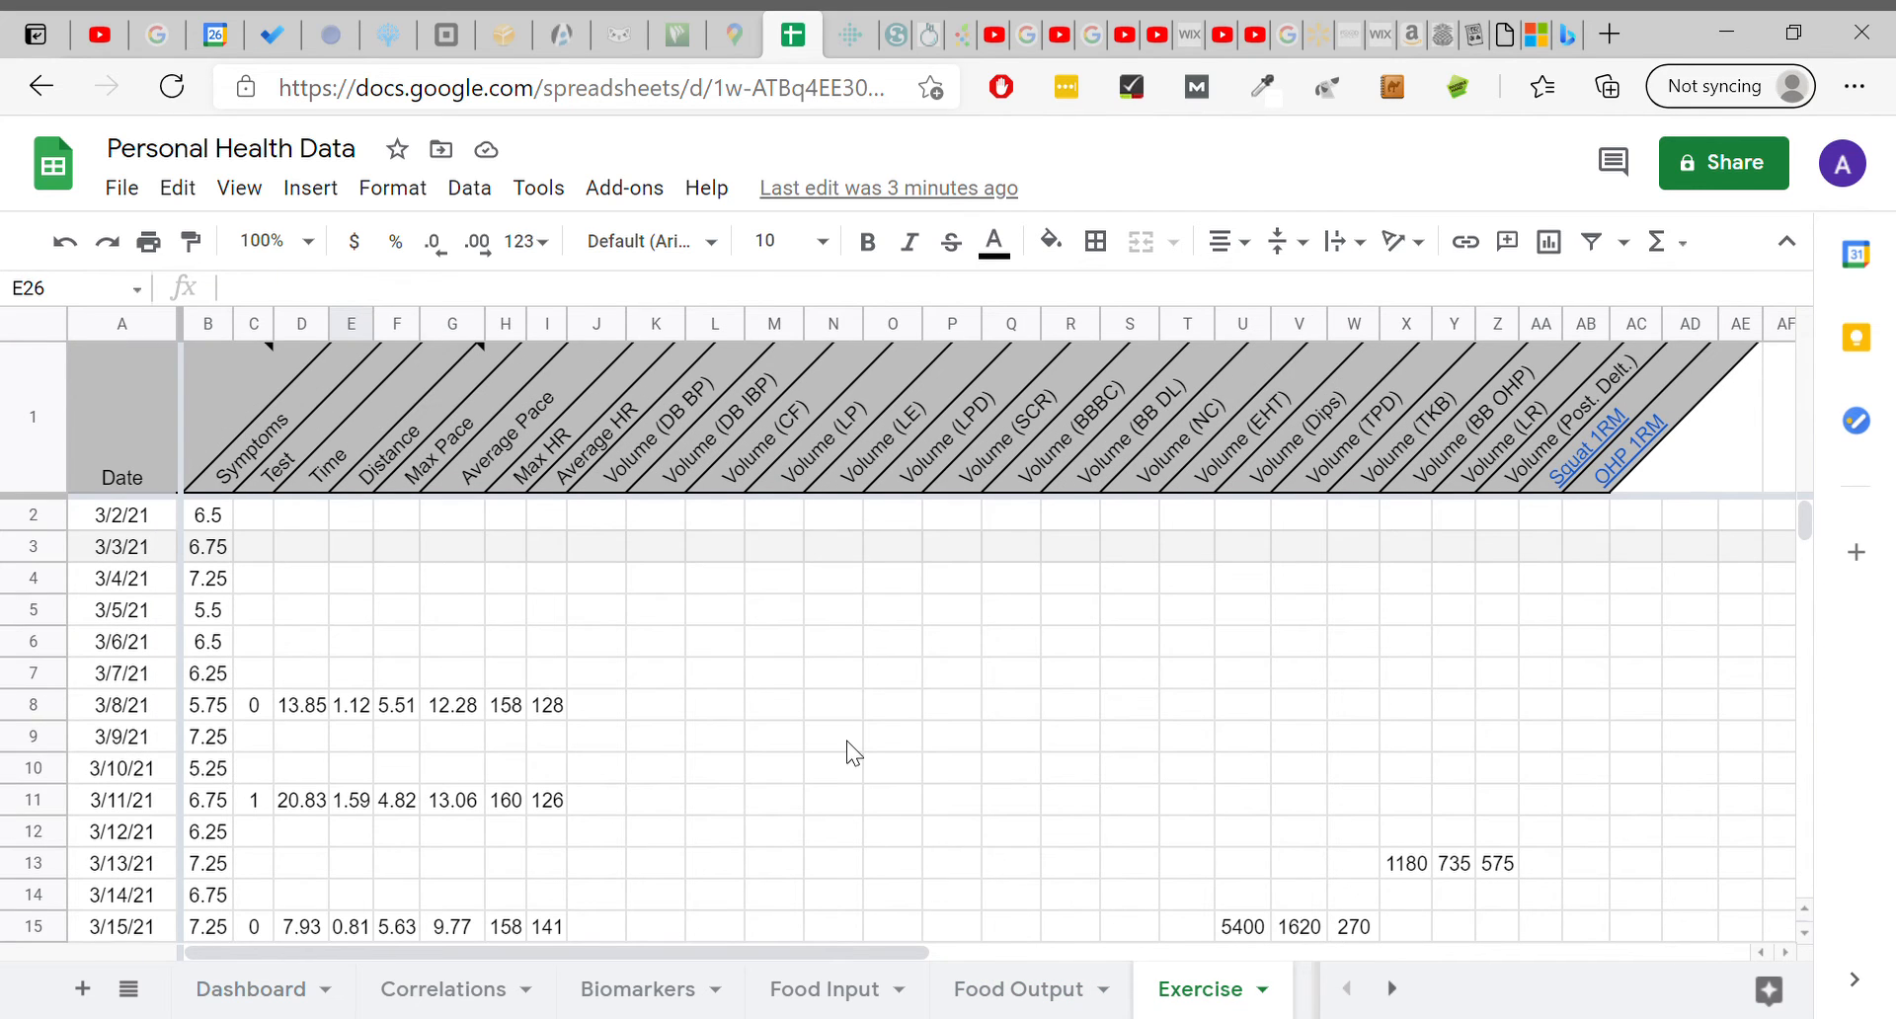
scroll(851, 752, down, 1)
scroll(852, 752, down, 3)
scroll(851, 752, down, 1)
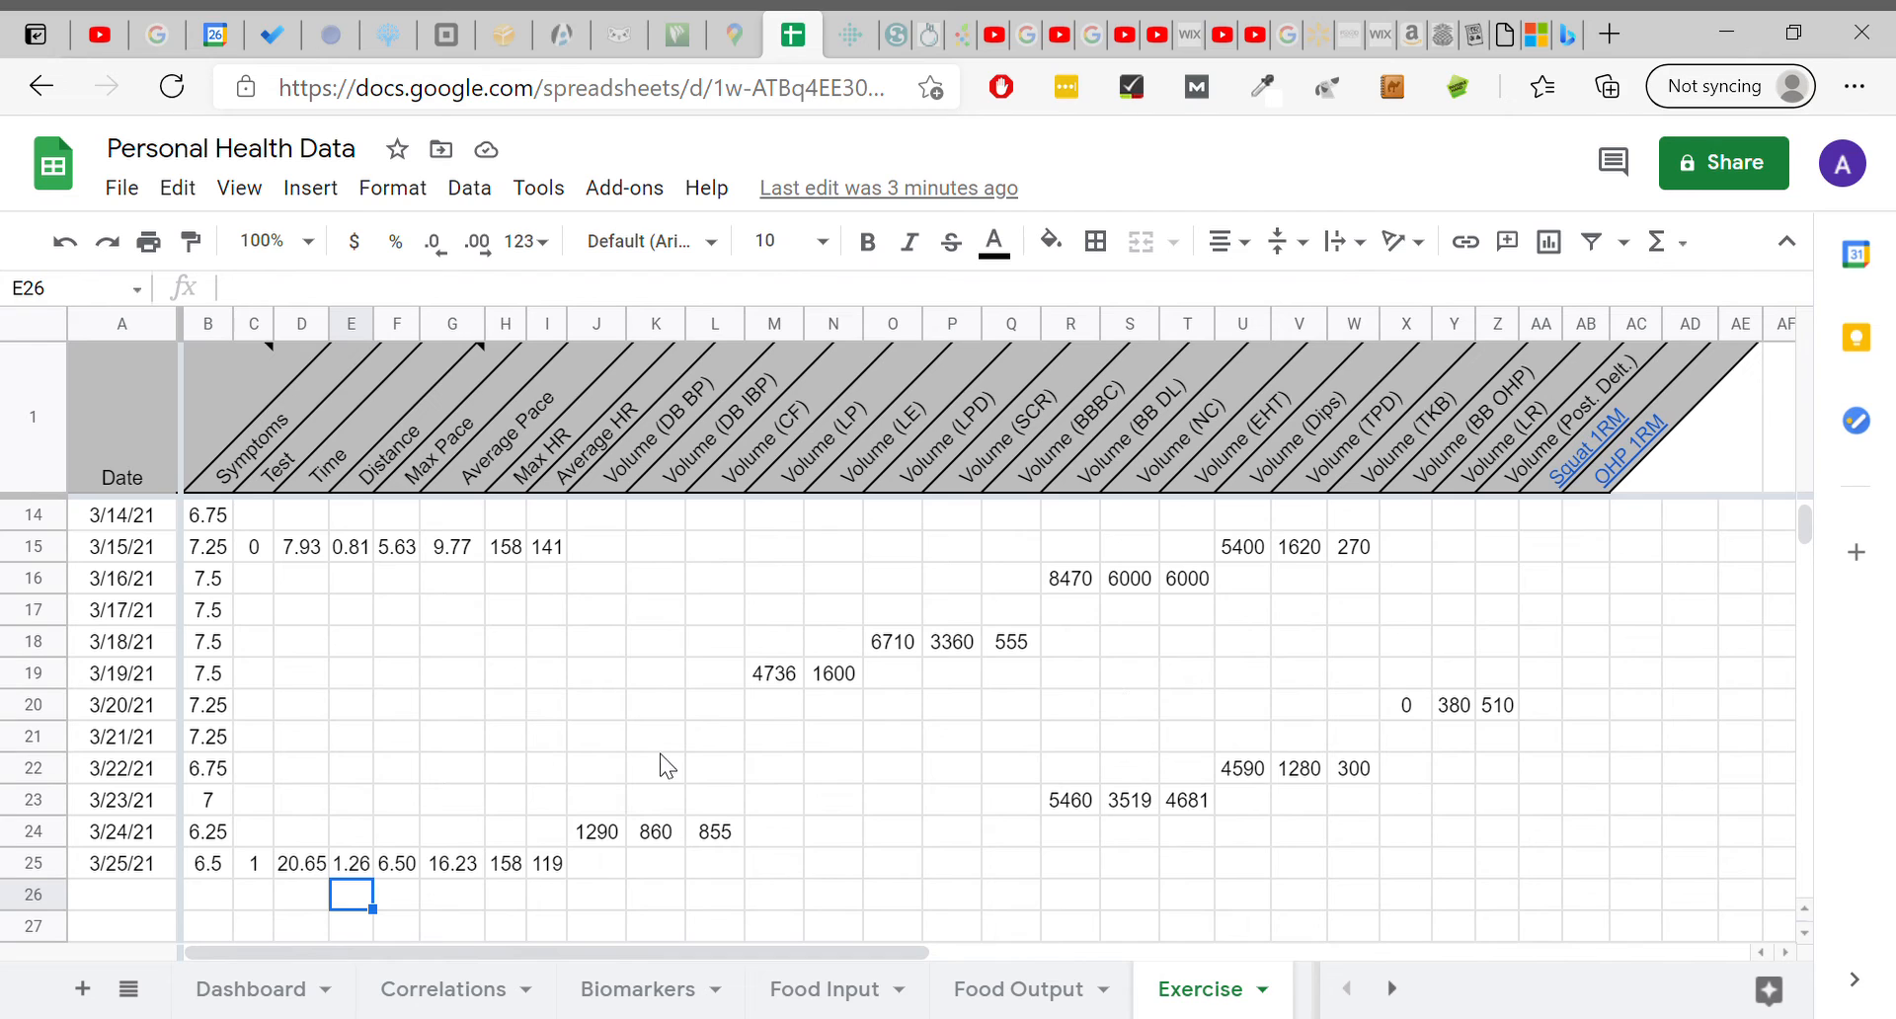
click(606, 839)
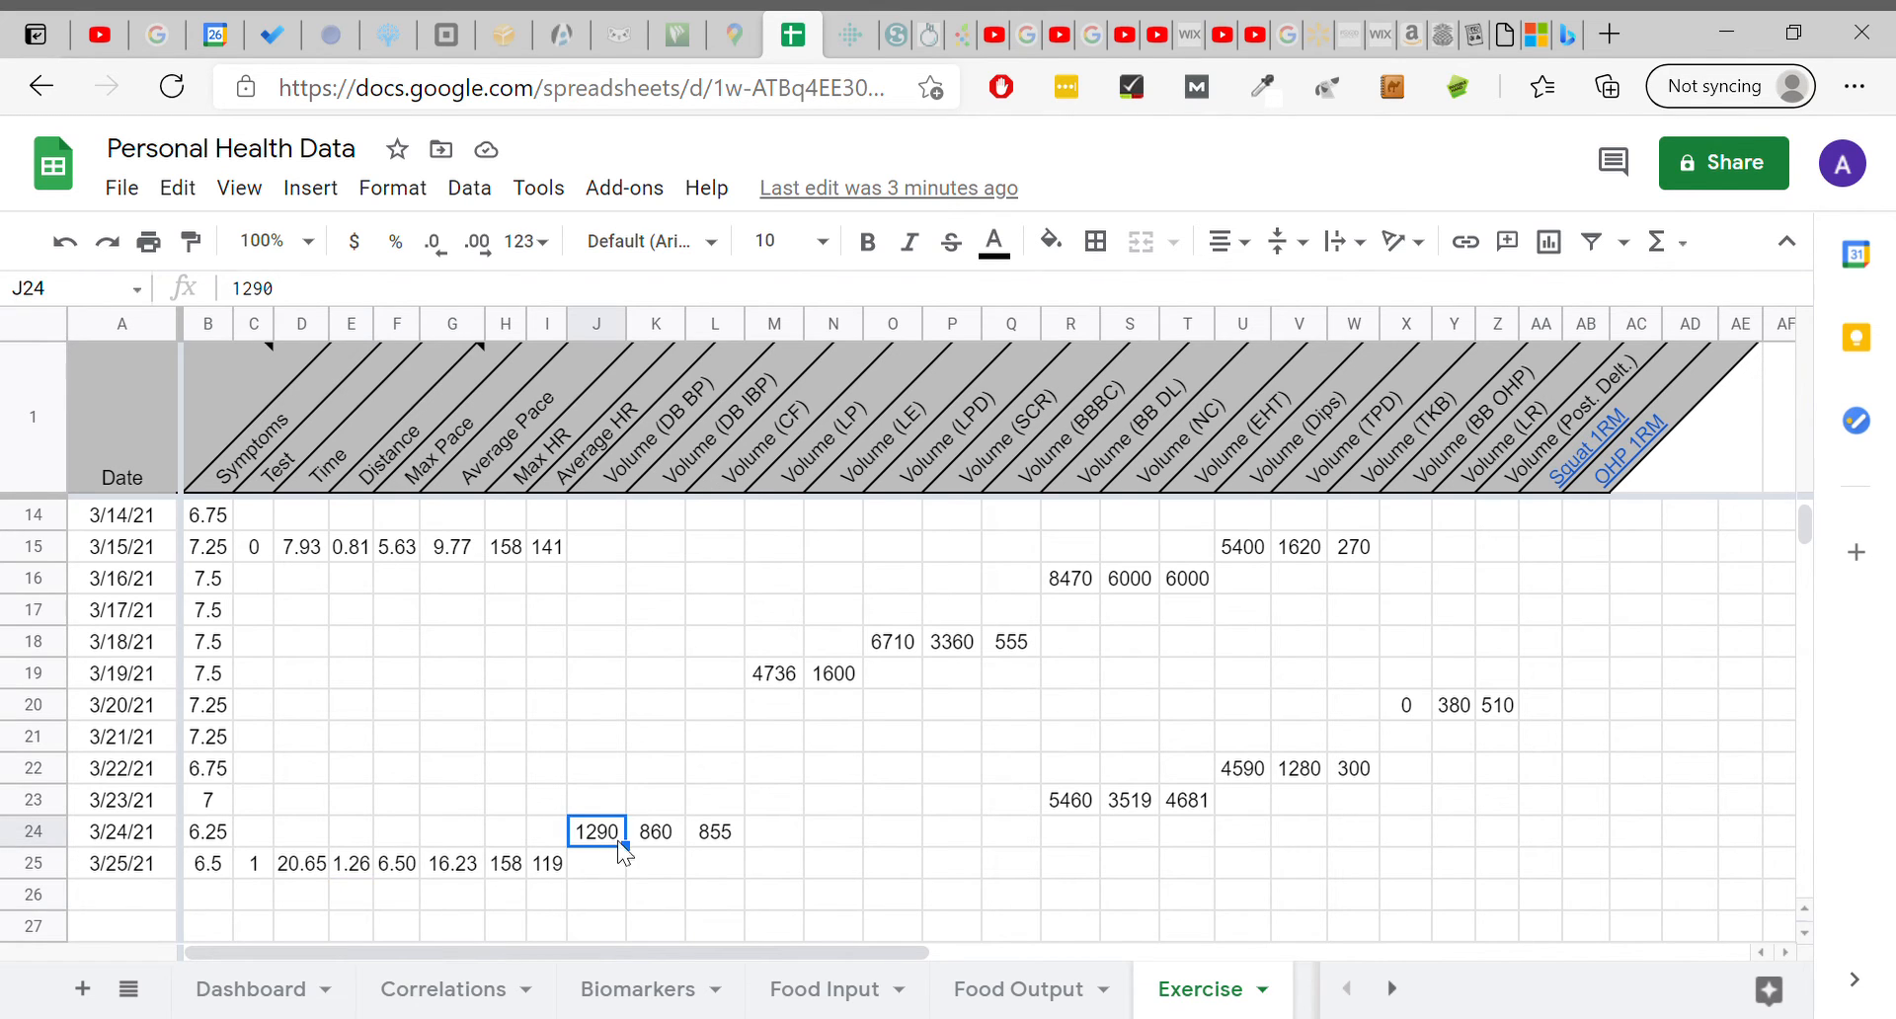
click(672, 837)
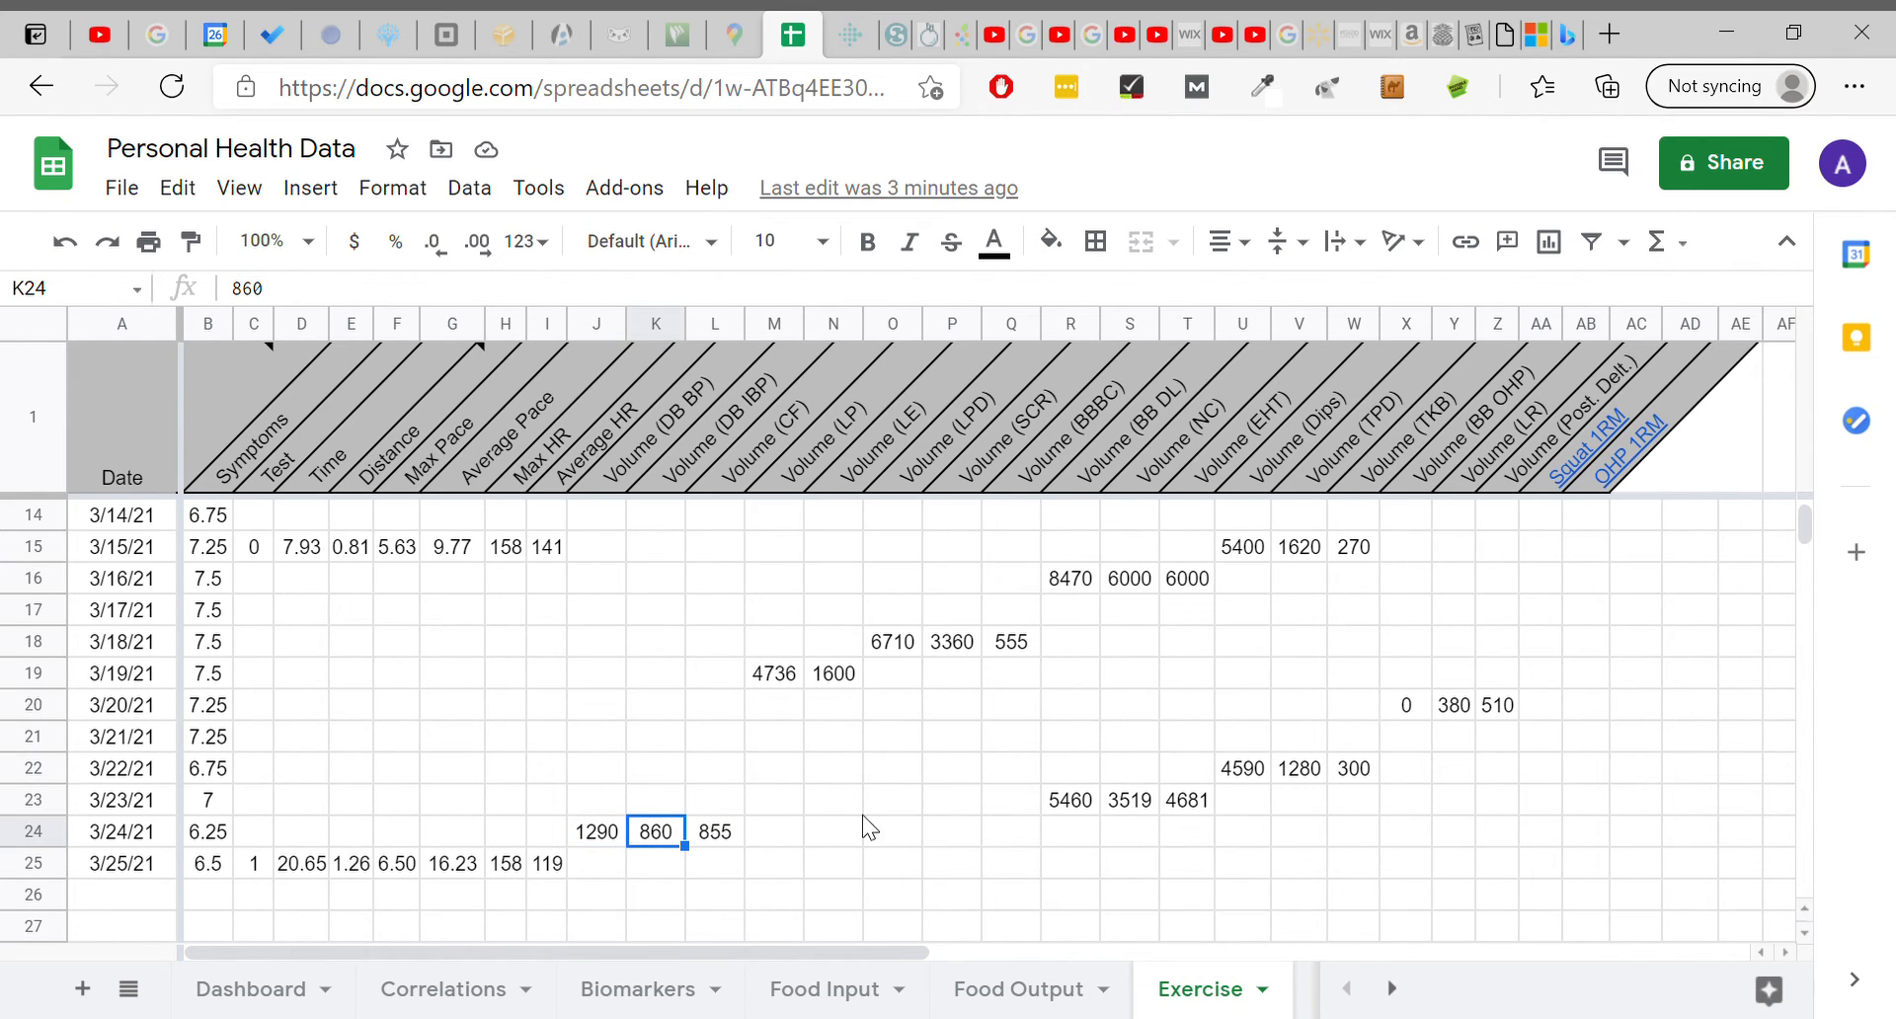
click(716, 837)
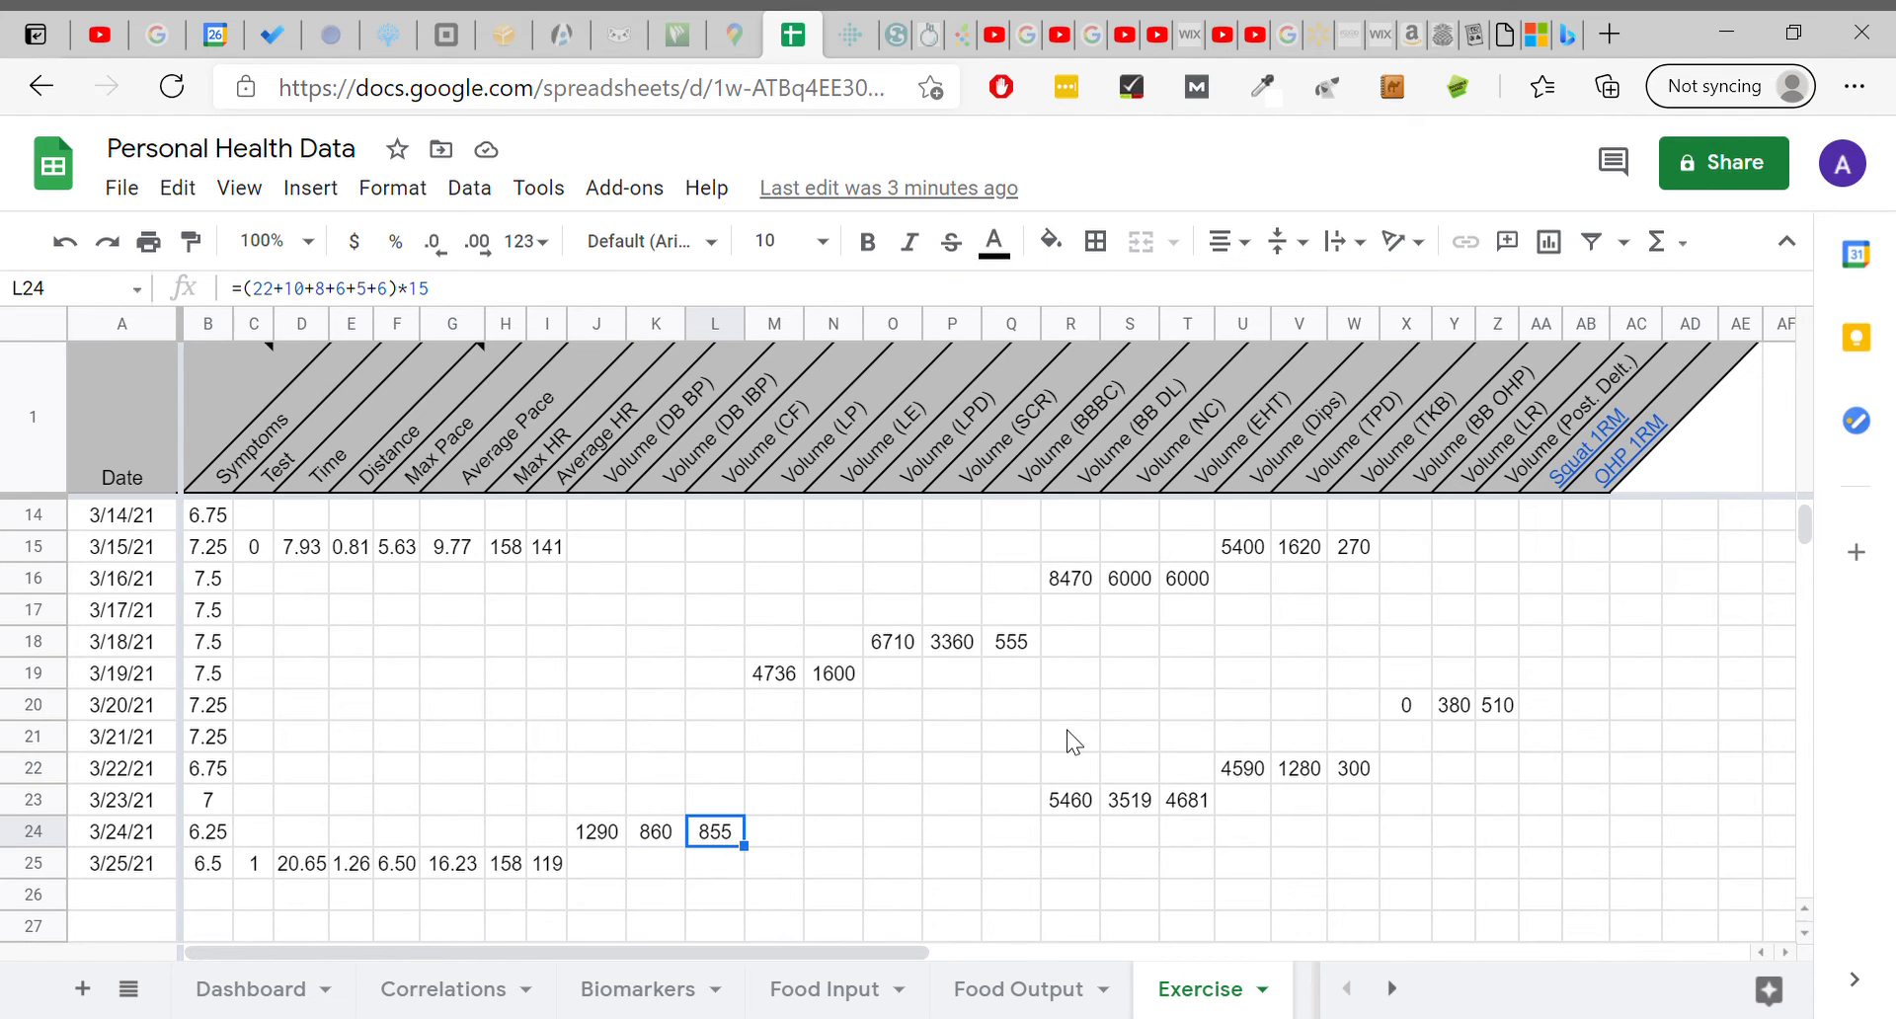
Inspect the 3/23/21 BB DL volume and the 3/25/21 Time, Distance, Max Pace and Average Pace entries.
click(1082, 808)
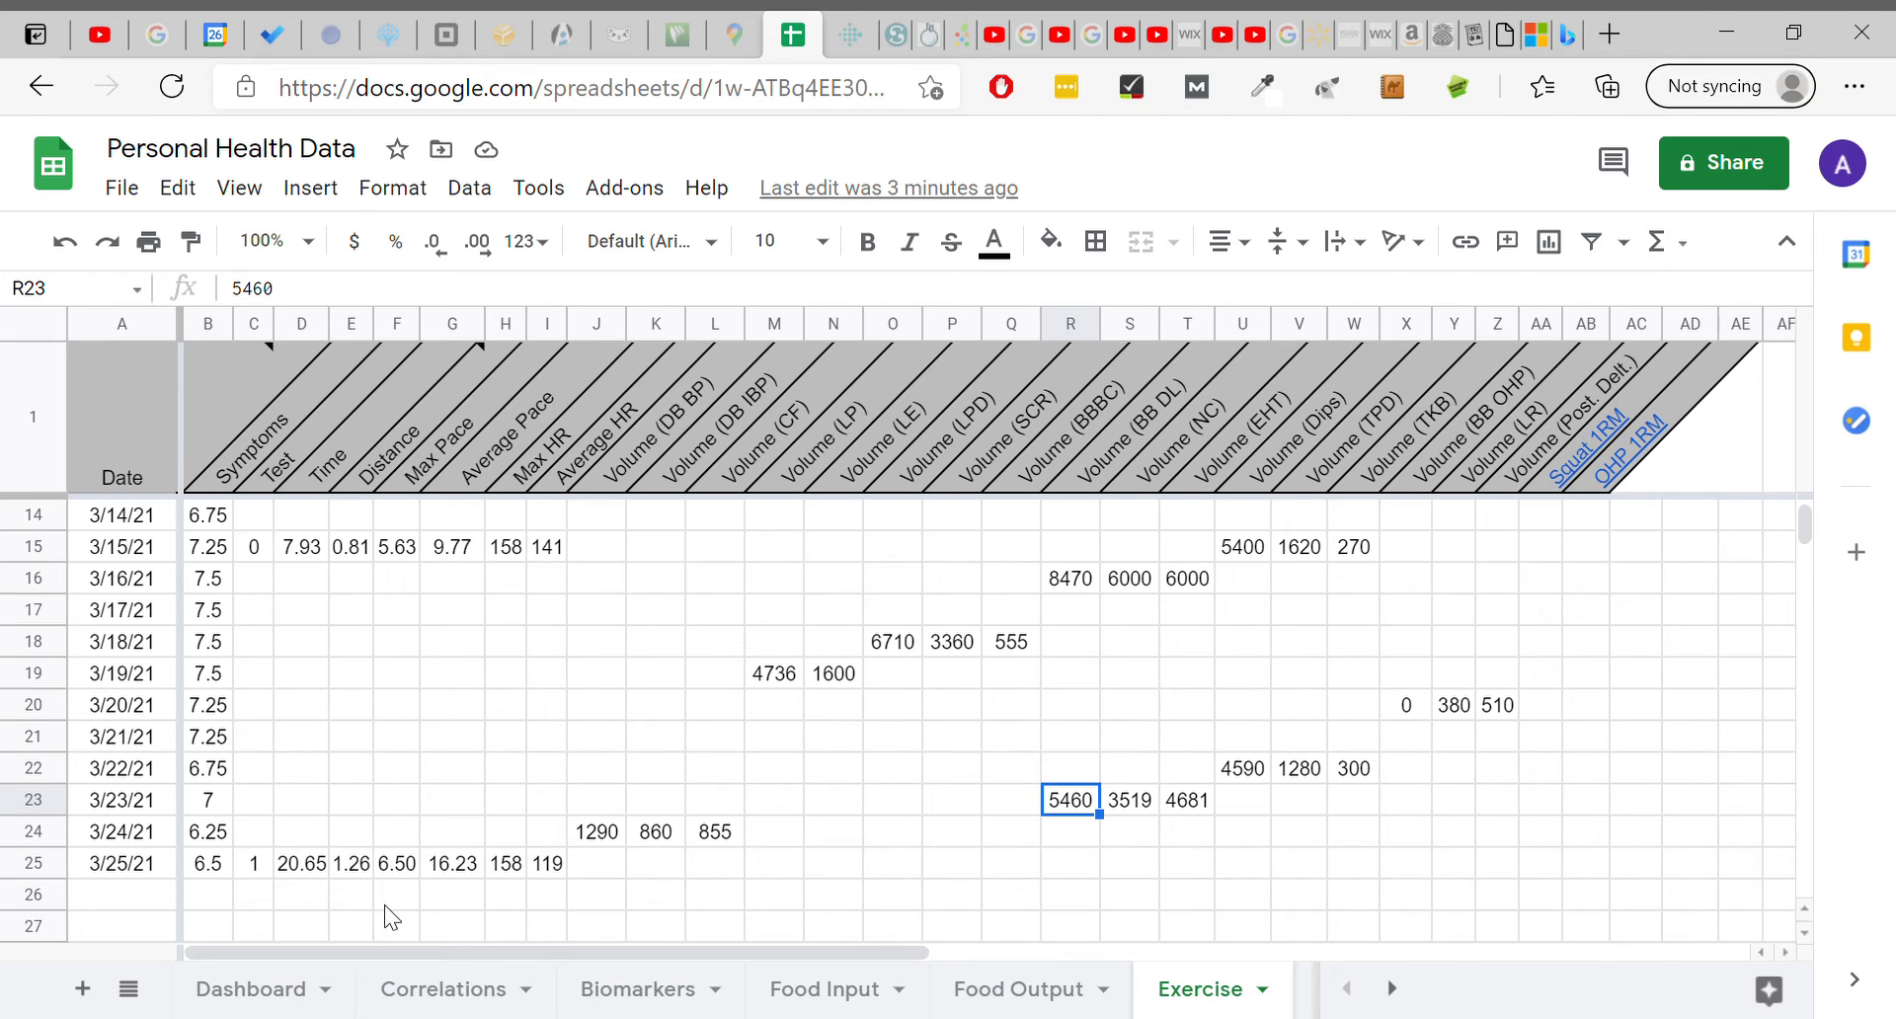
click(291, 861)
click(347, 861)
click(413, 868)
click(457, 873)
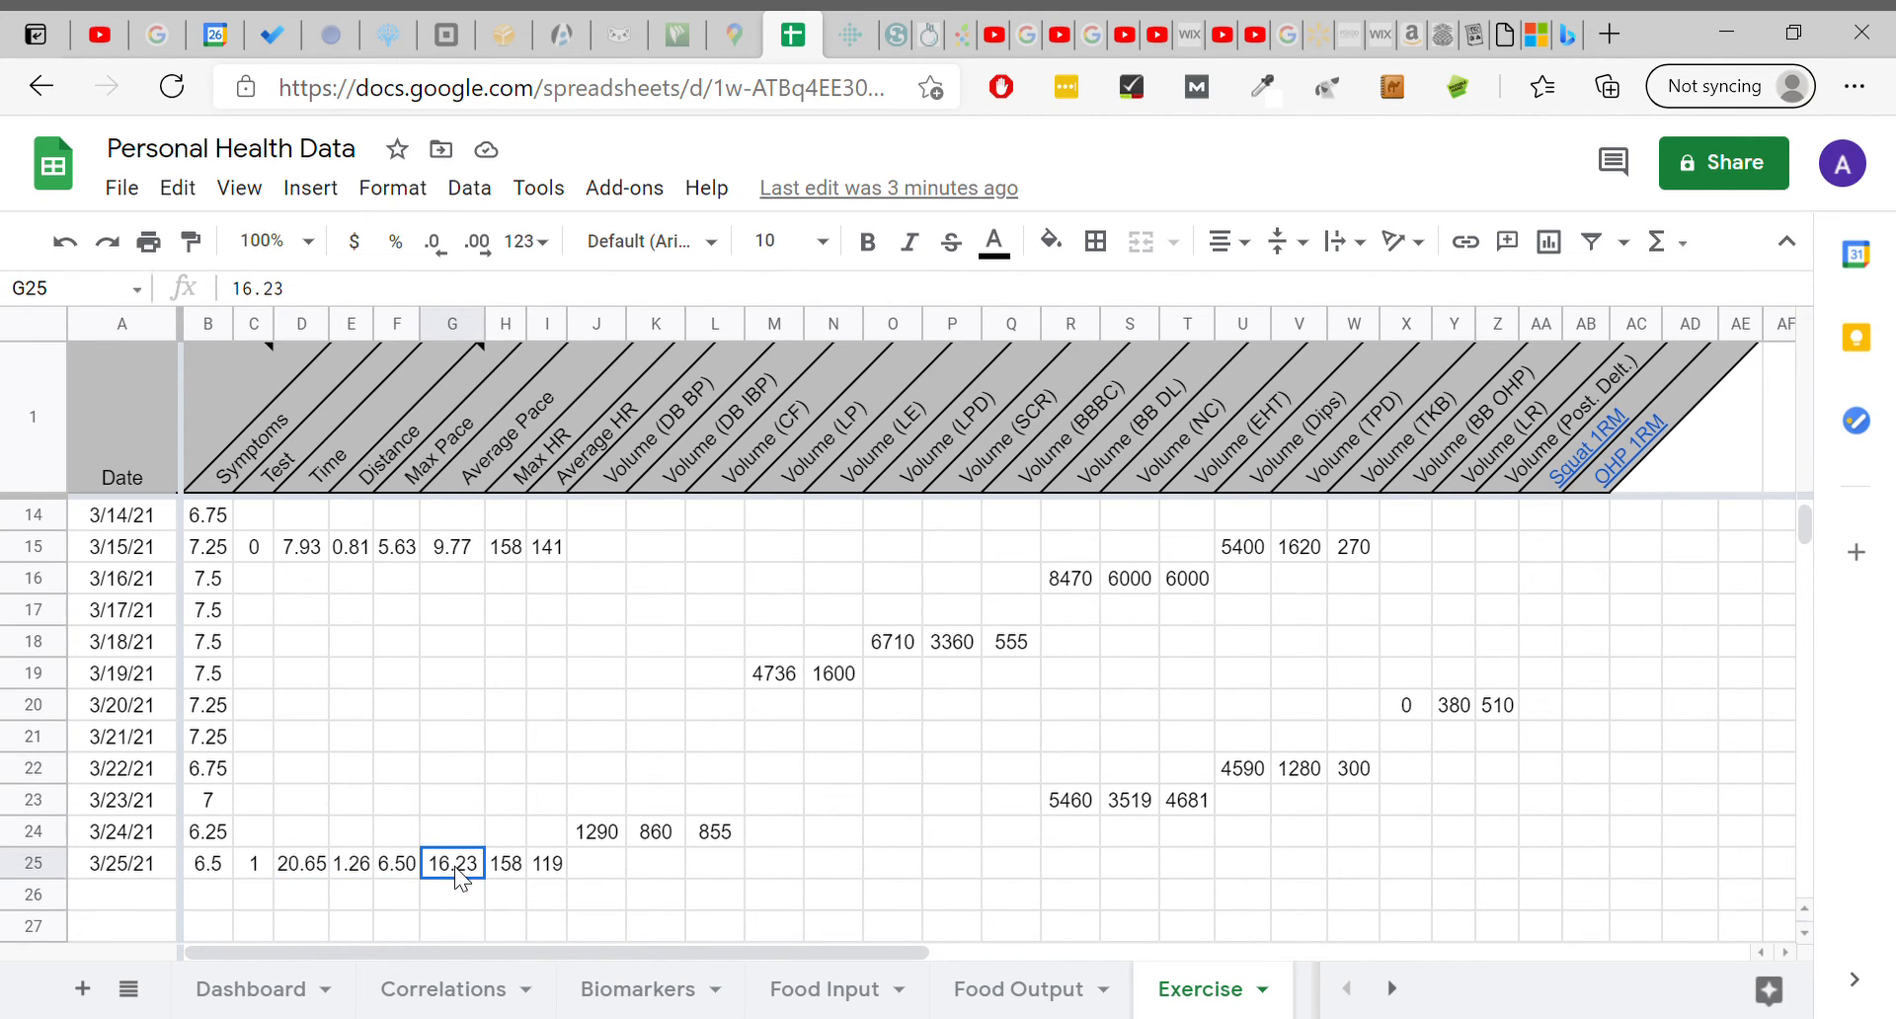
Open the Sleep sheet and go through the 3/25/21 entries from Latency to HR < RHR.
click(1235, 990)
click(1242, 990)
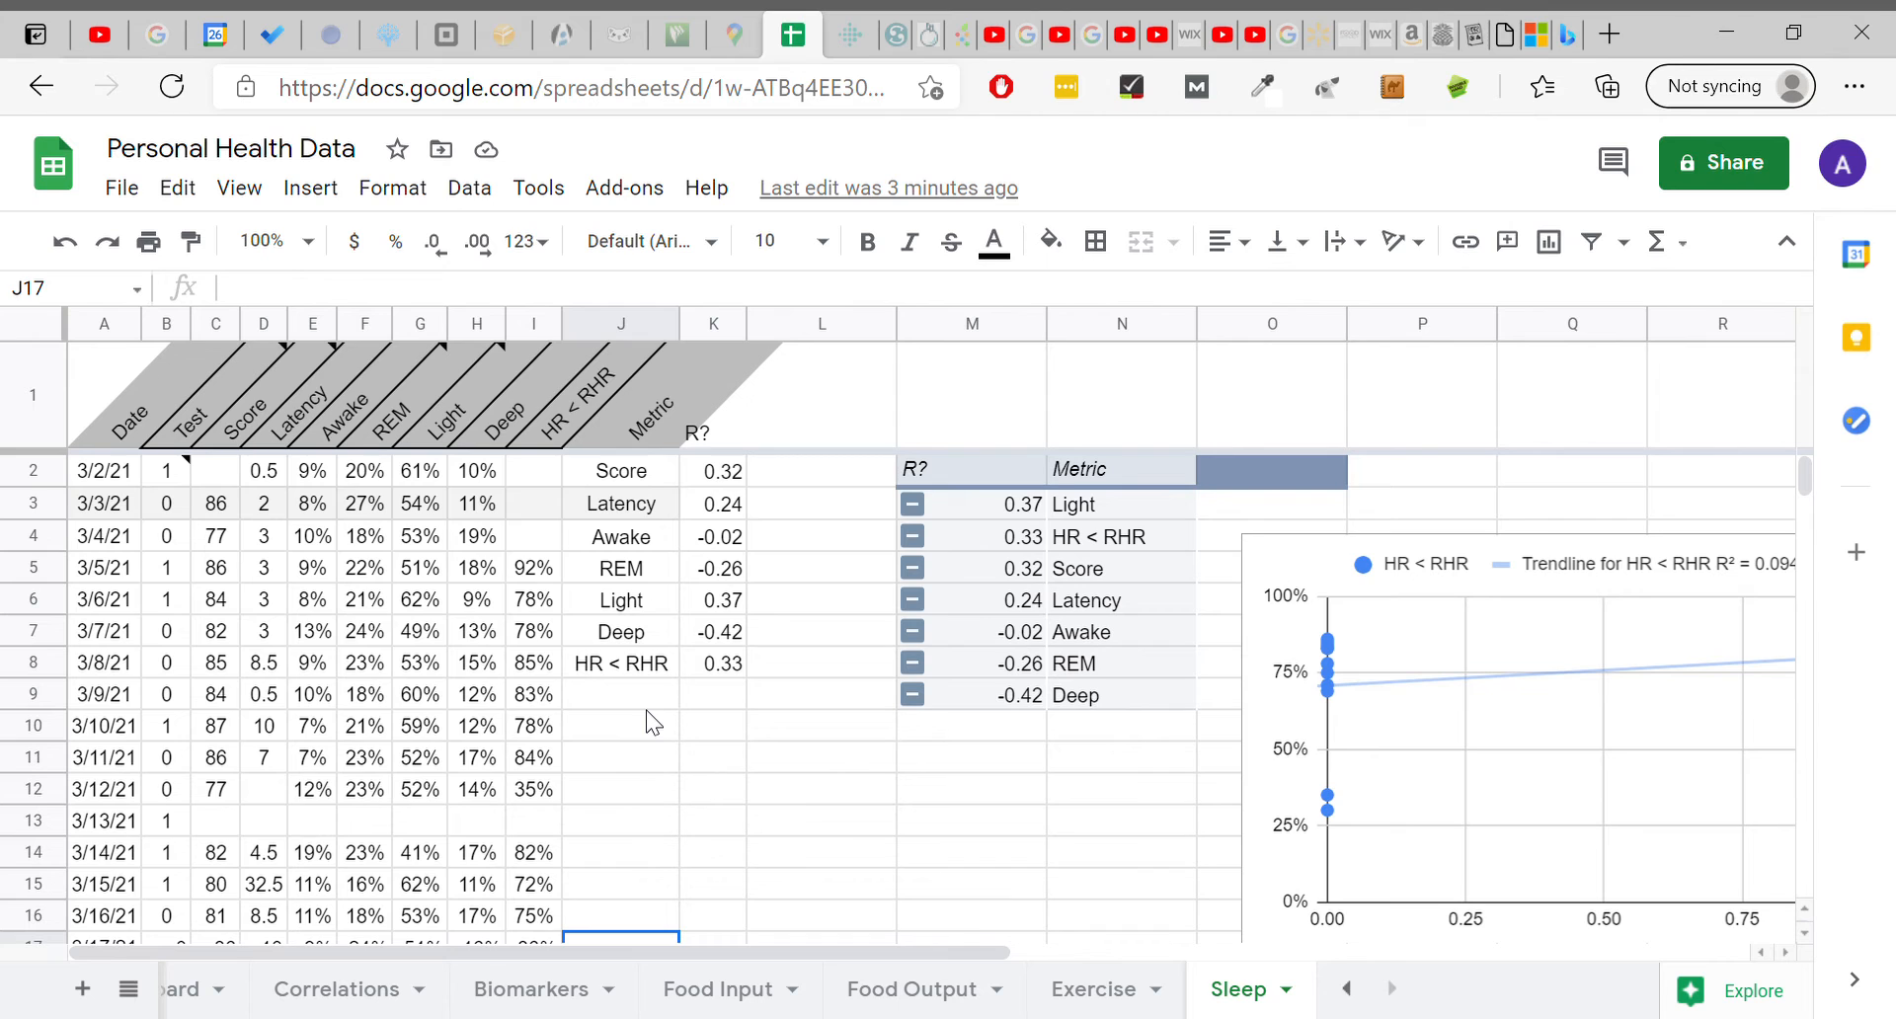
scroll(651, 724, down, 1)
scroll(652, 724, down, 5)
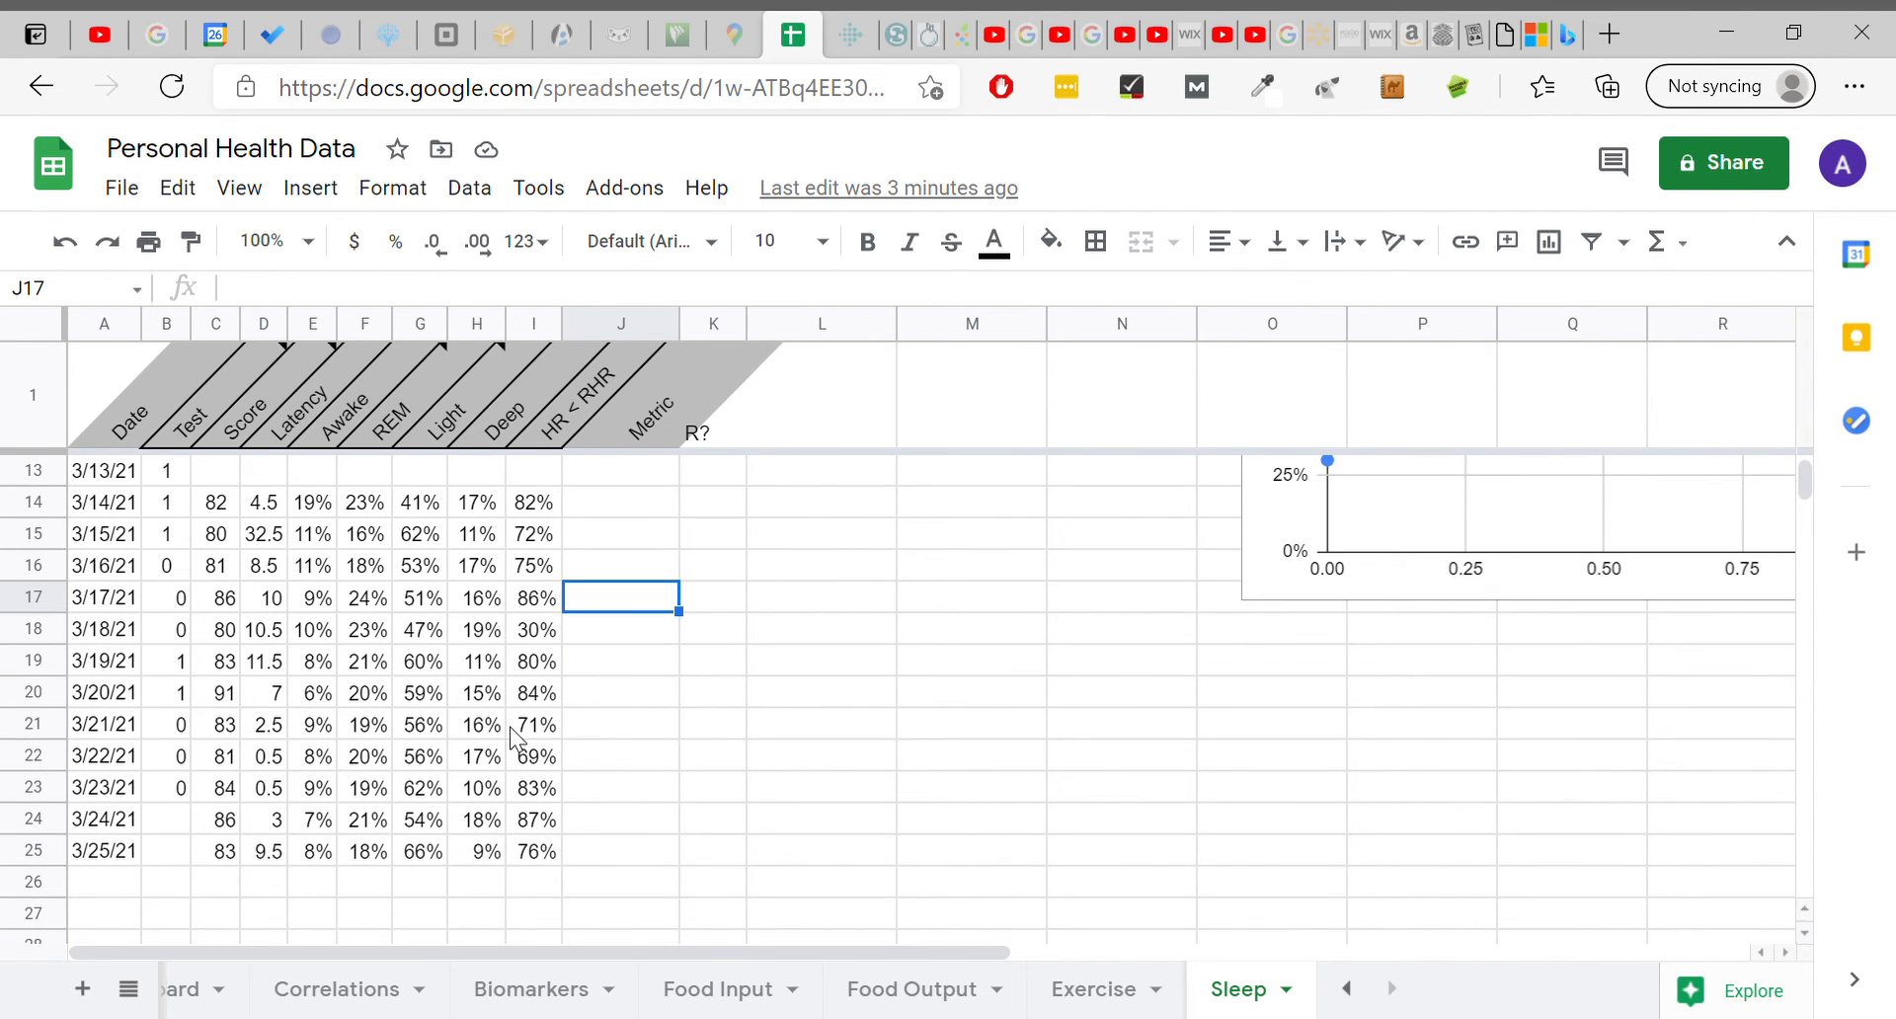
click(276, 853)
click(318, 855)
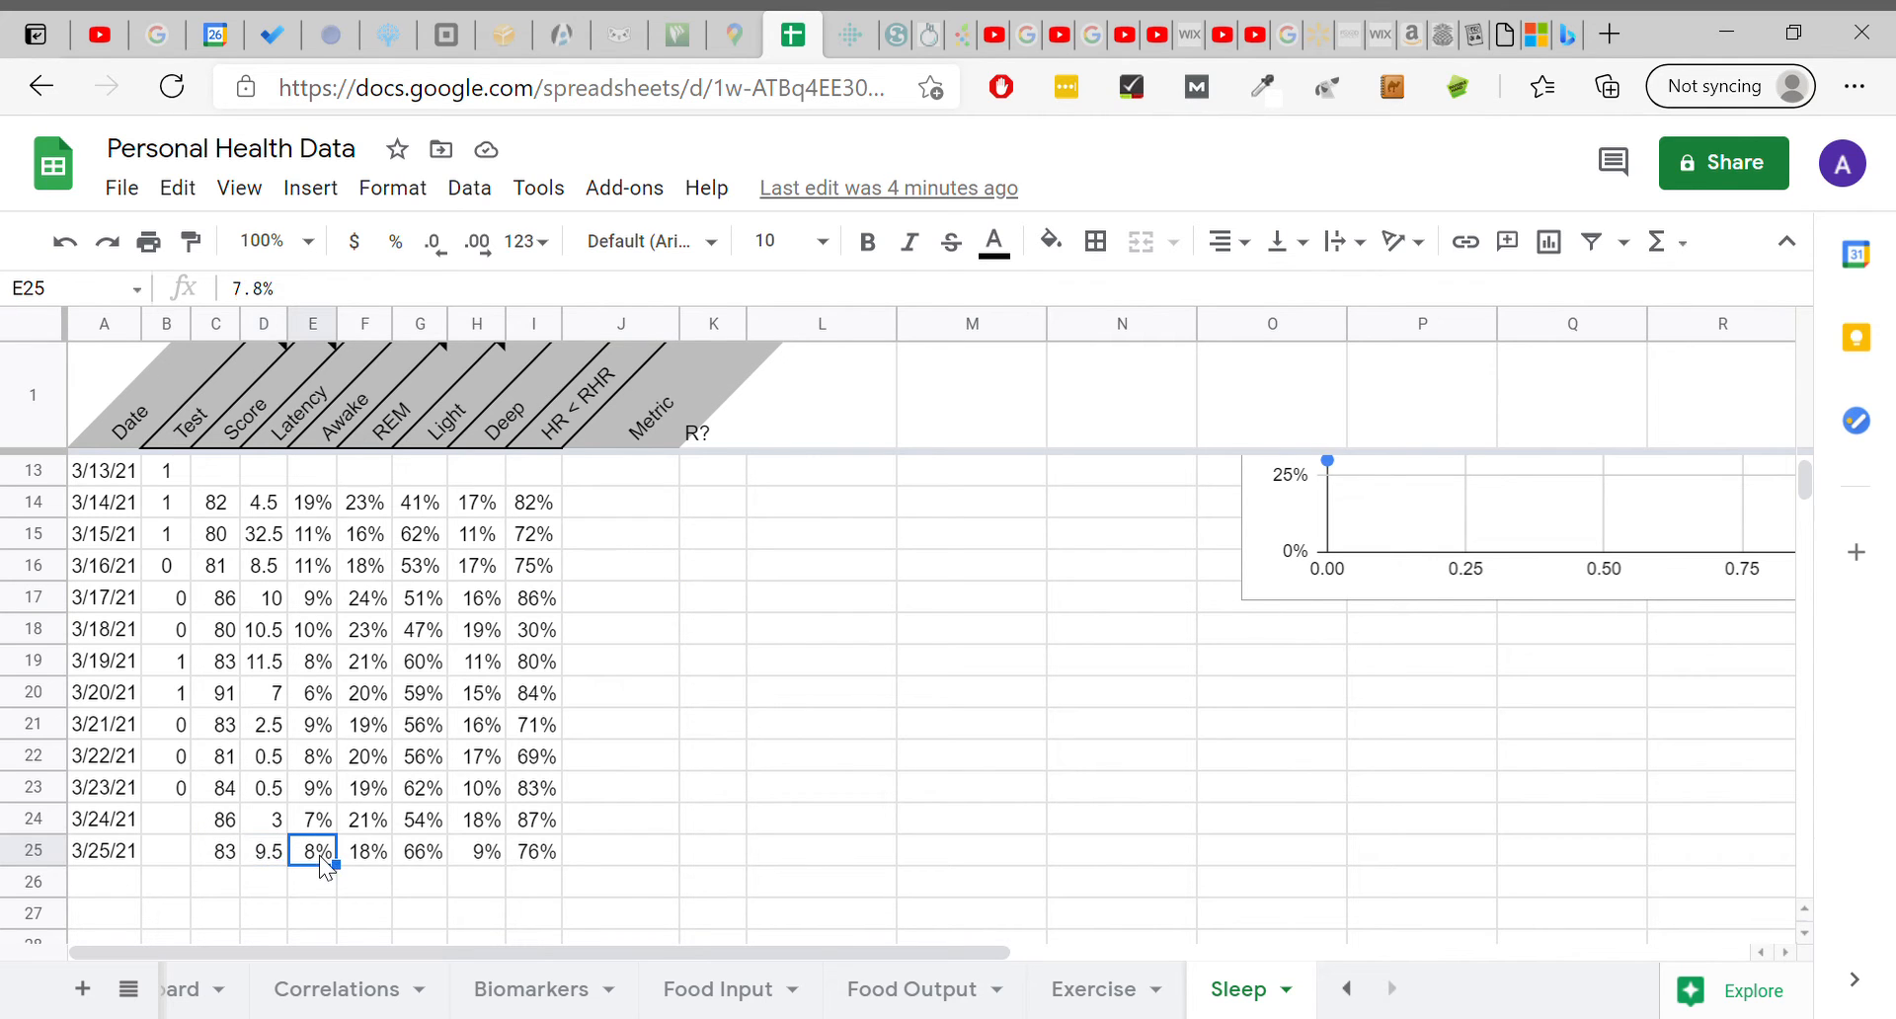
click(371, 862)
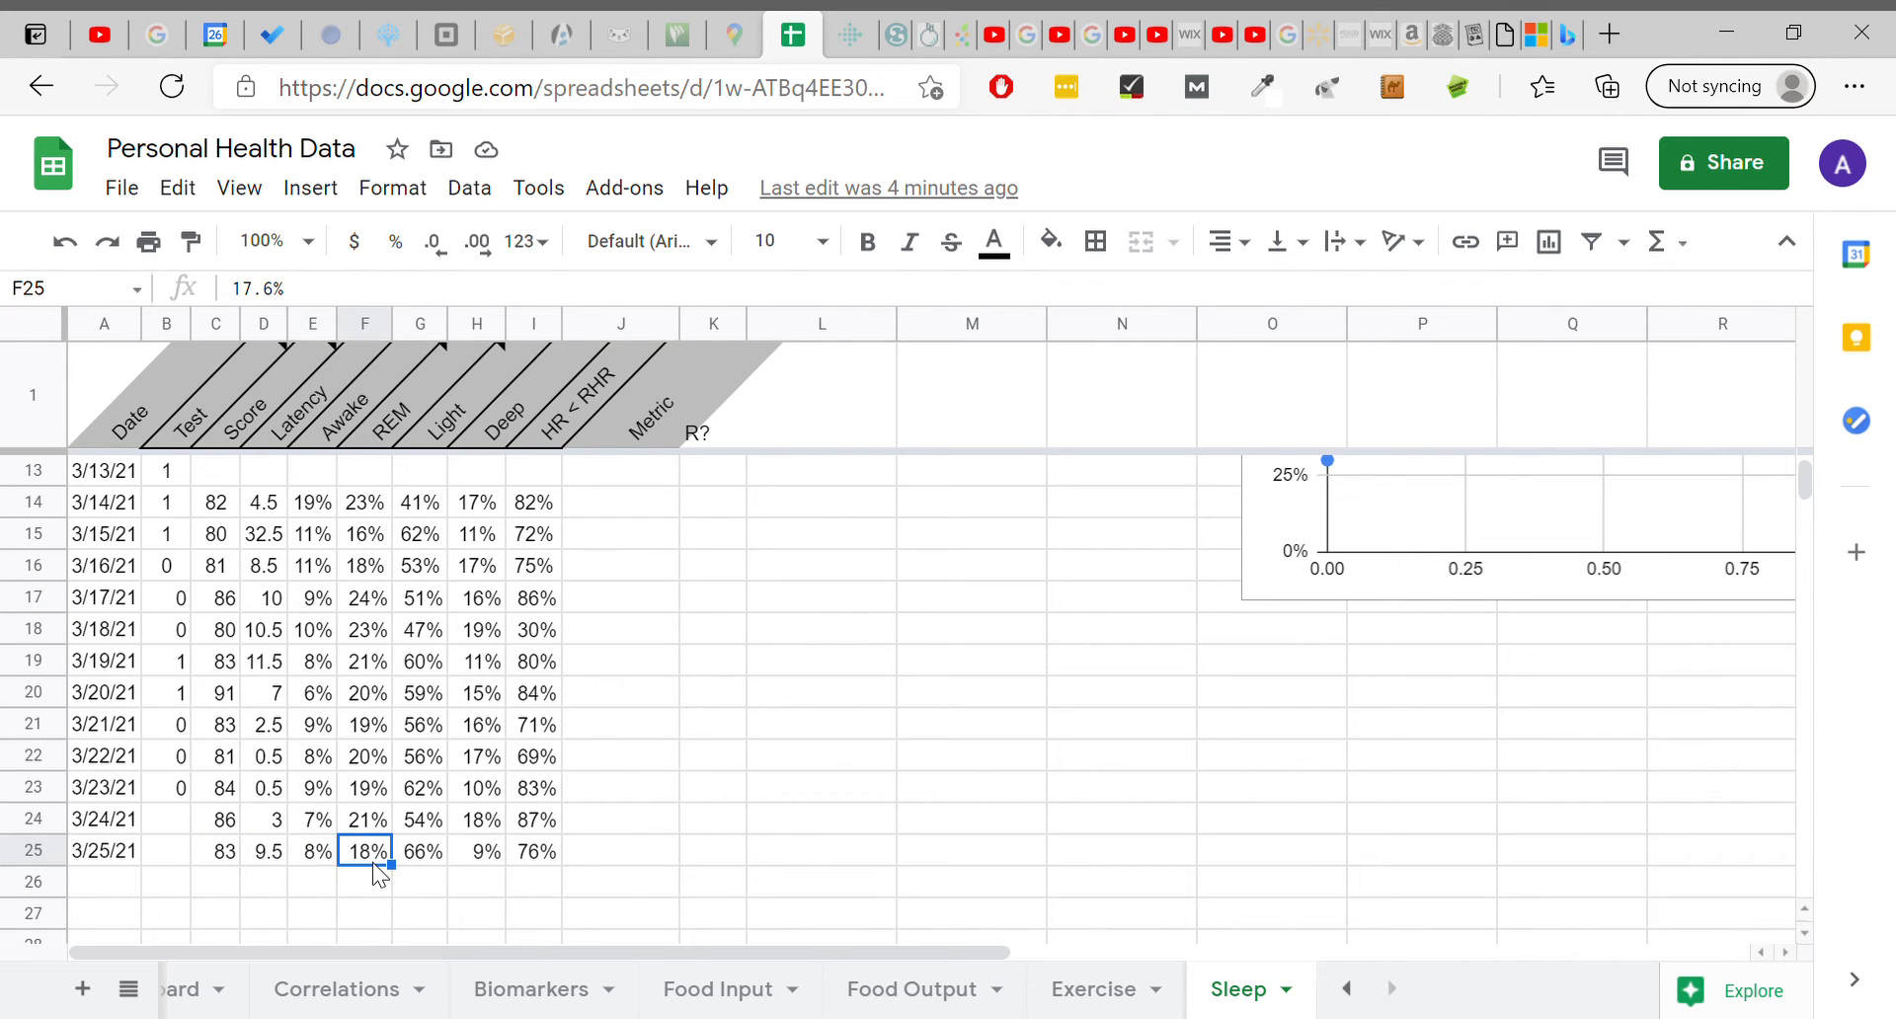
click(426, 866)
click(482, 859)
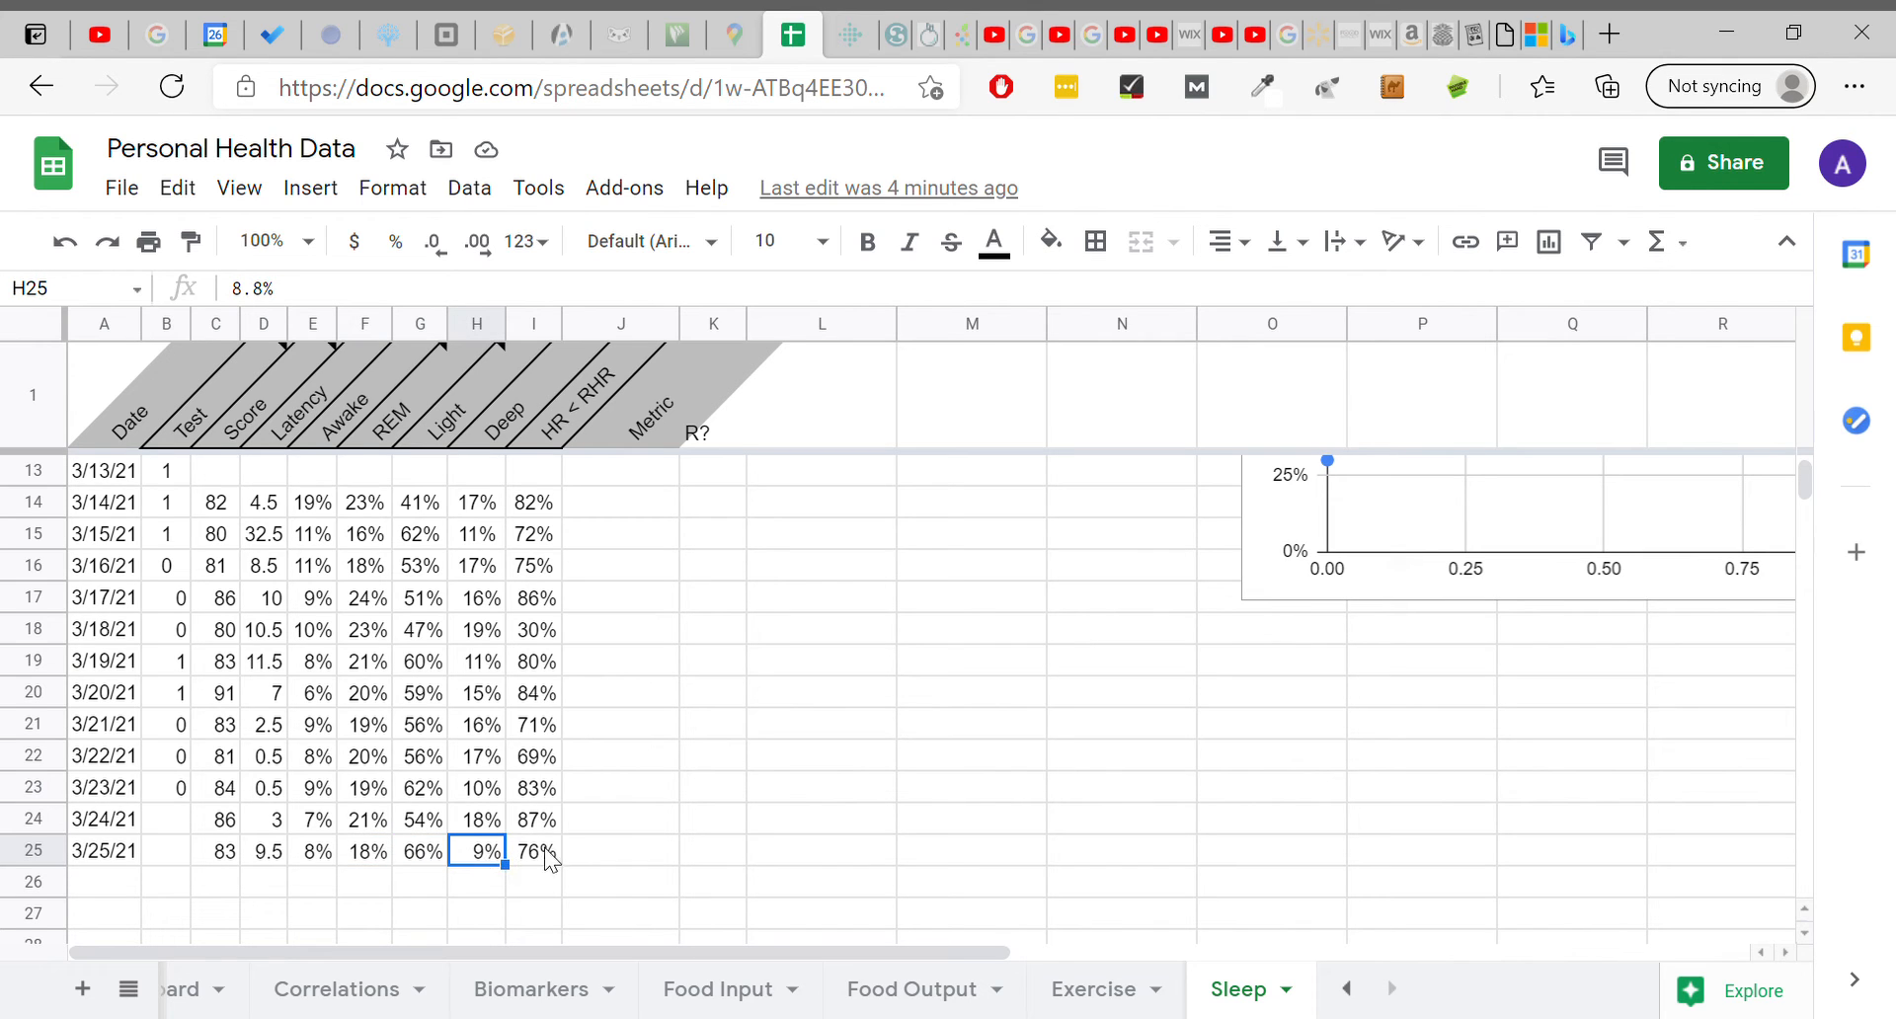
click(532, 858)
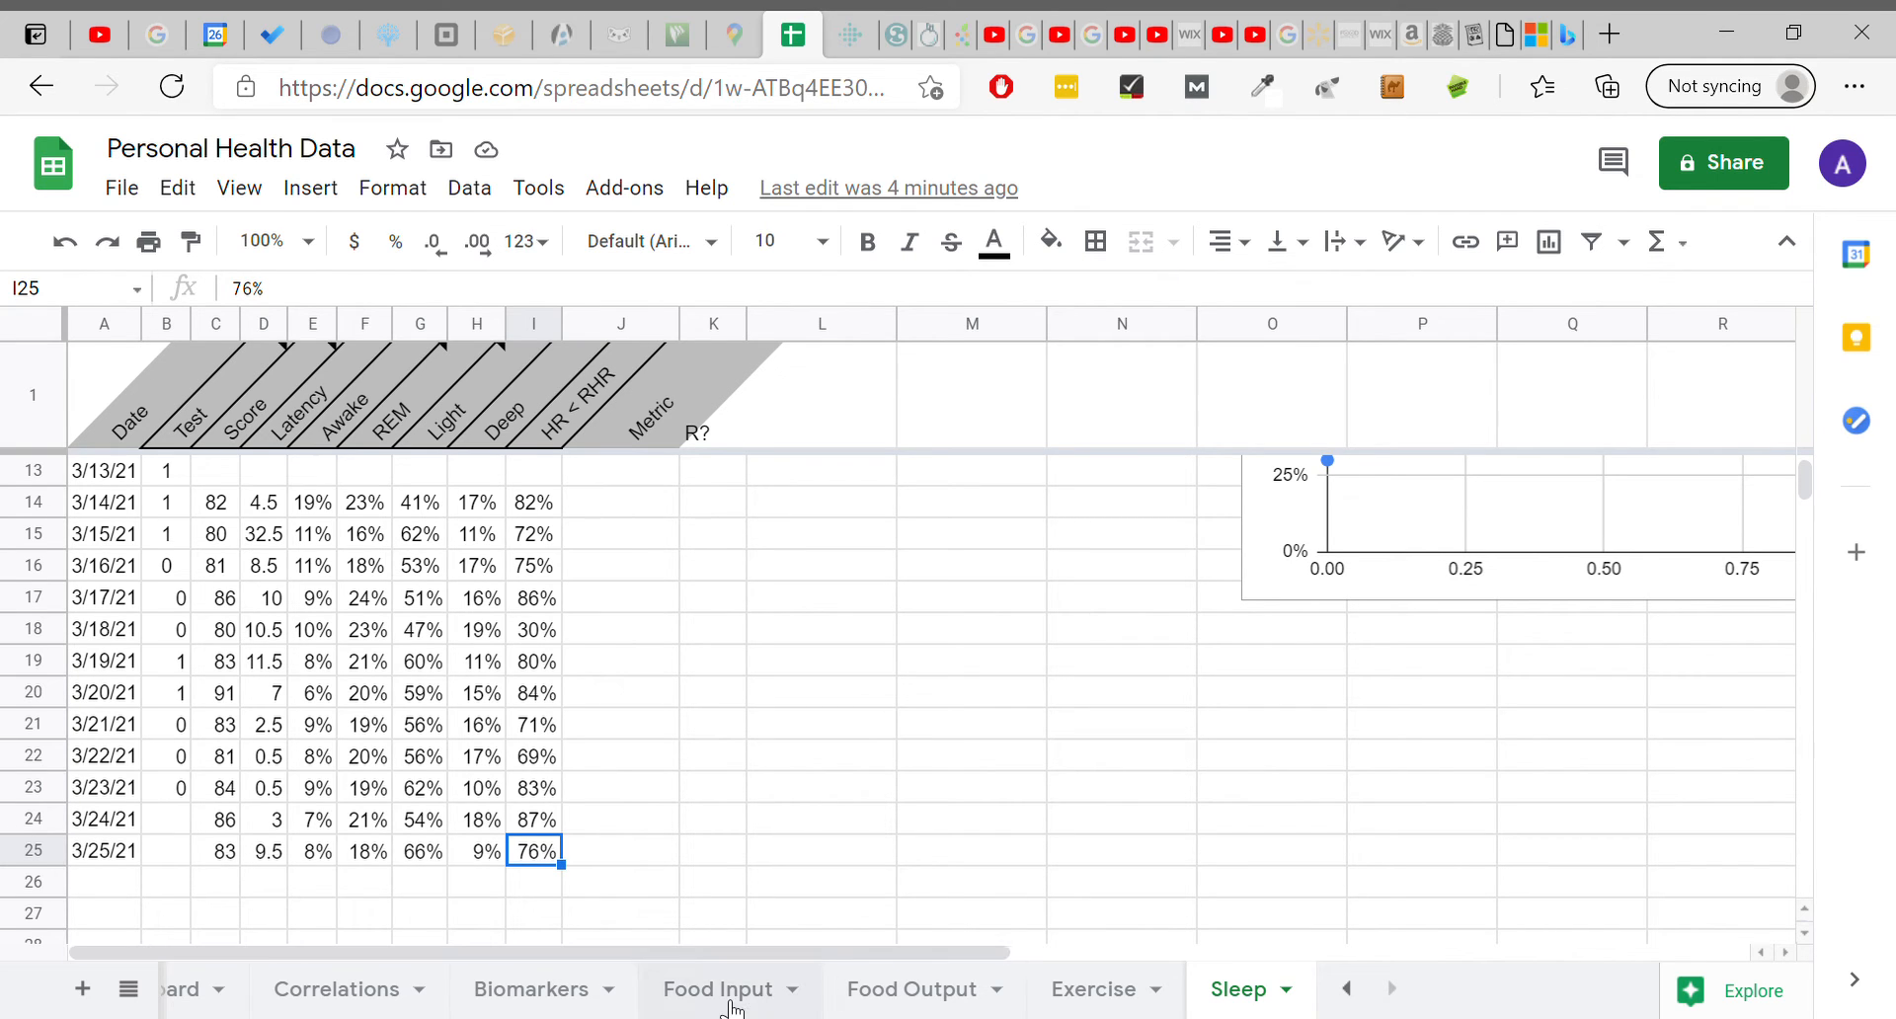
Open the Biomarkers sheet and look over its daily rows and column headers.
click(553, 997)
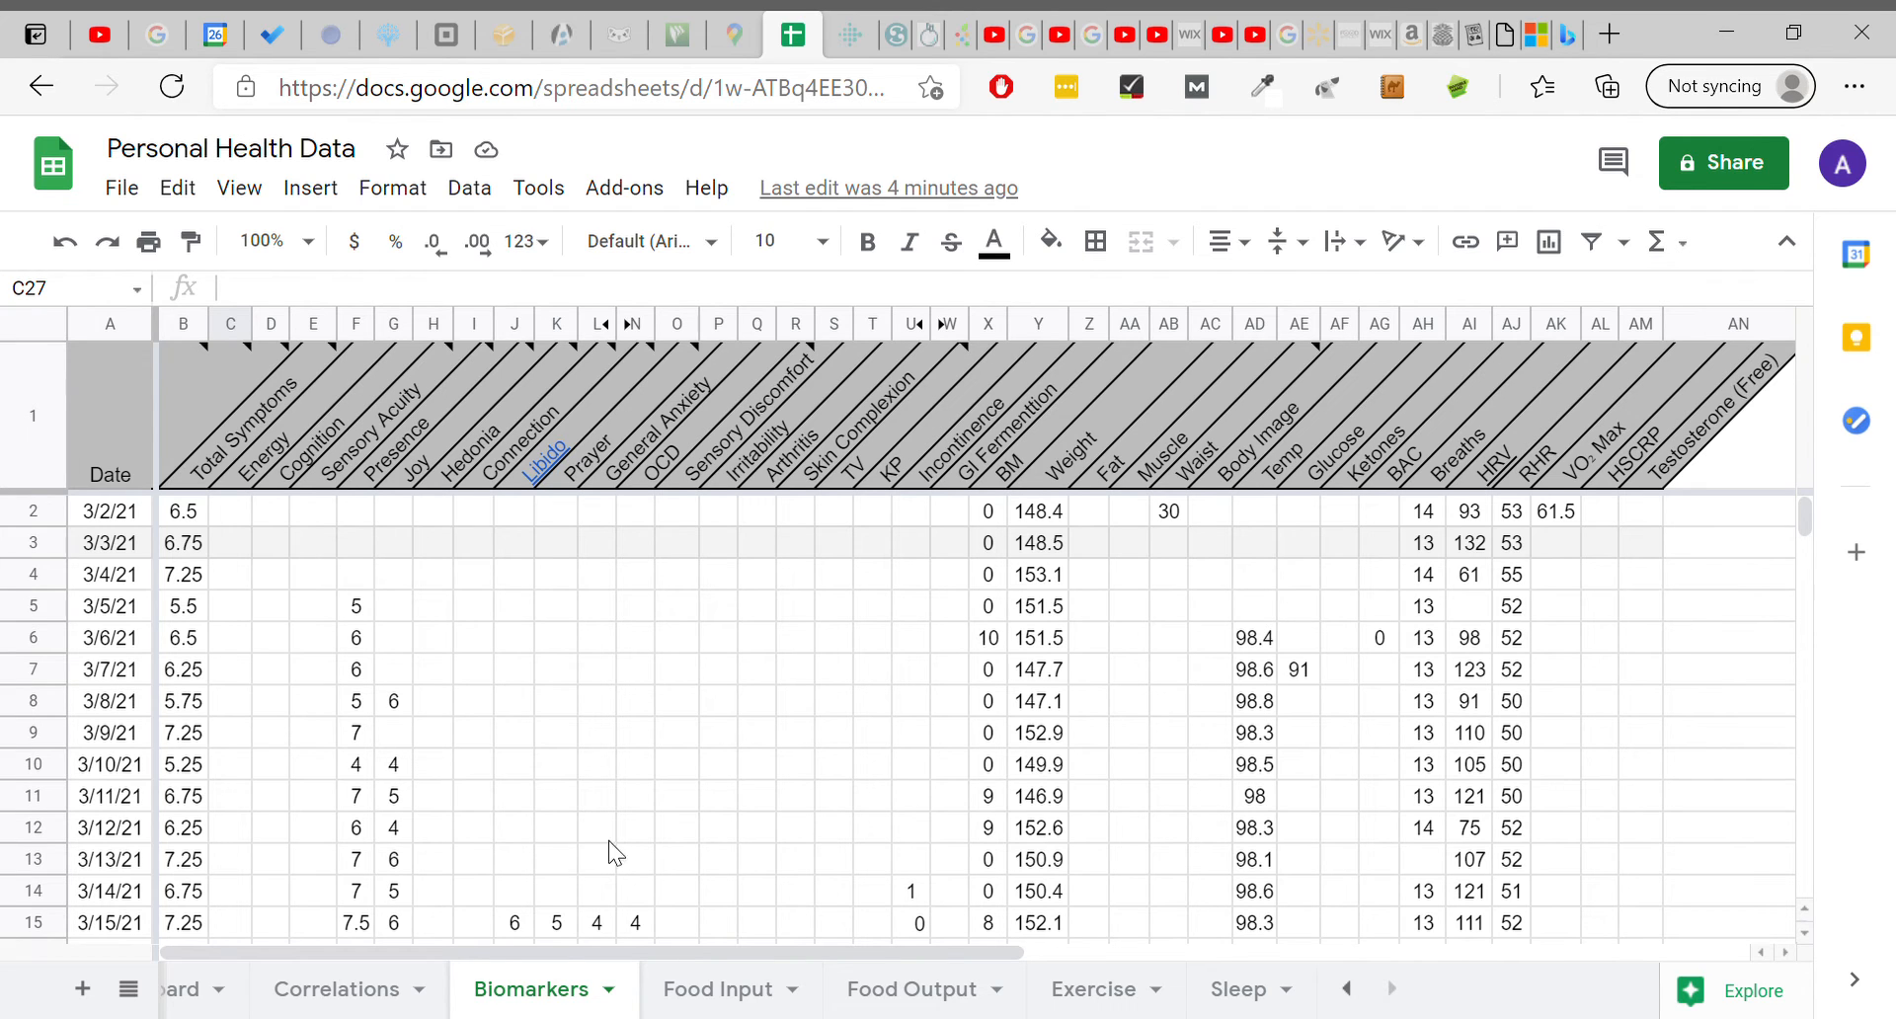
scroll(731, 804, down, 2)
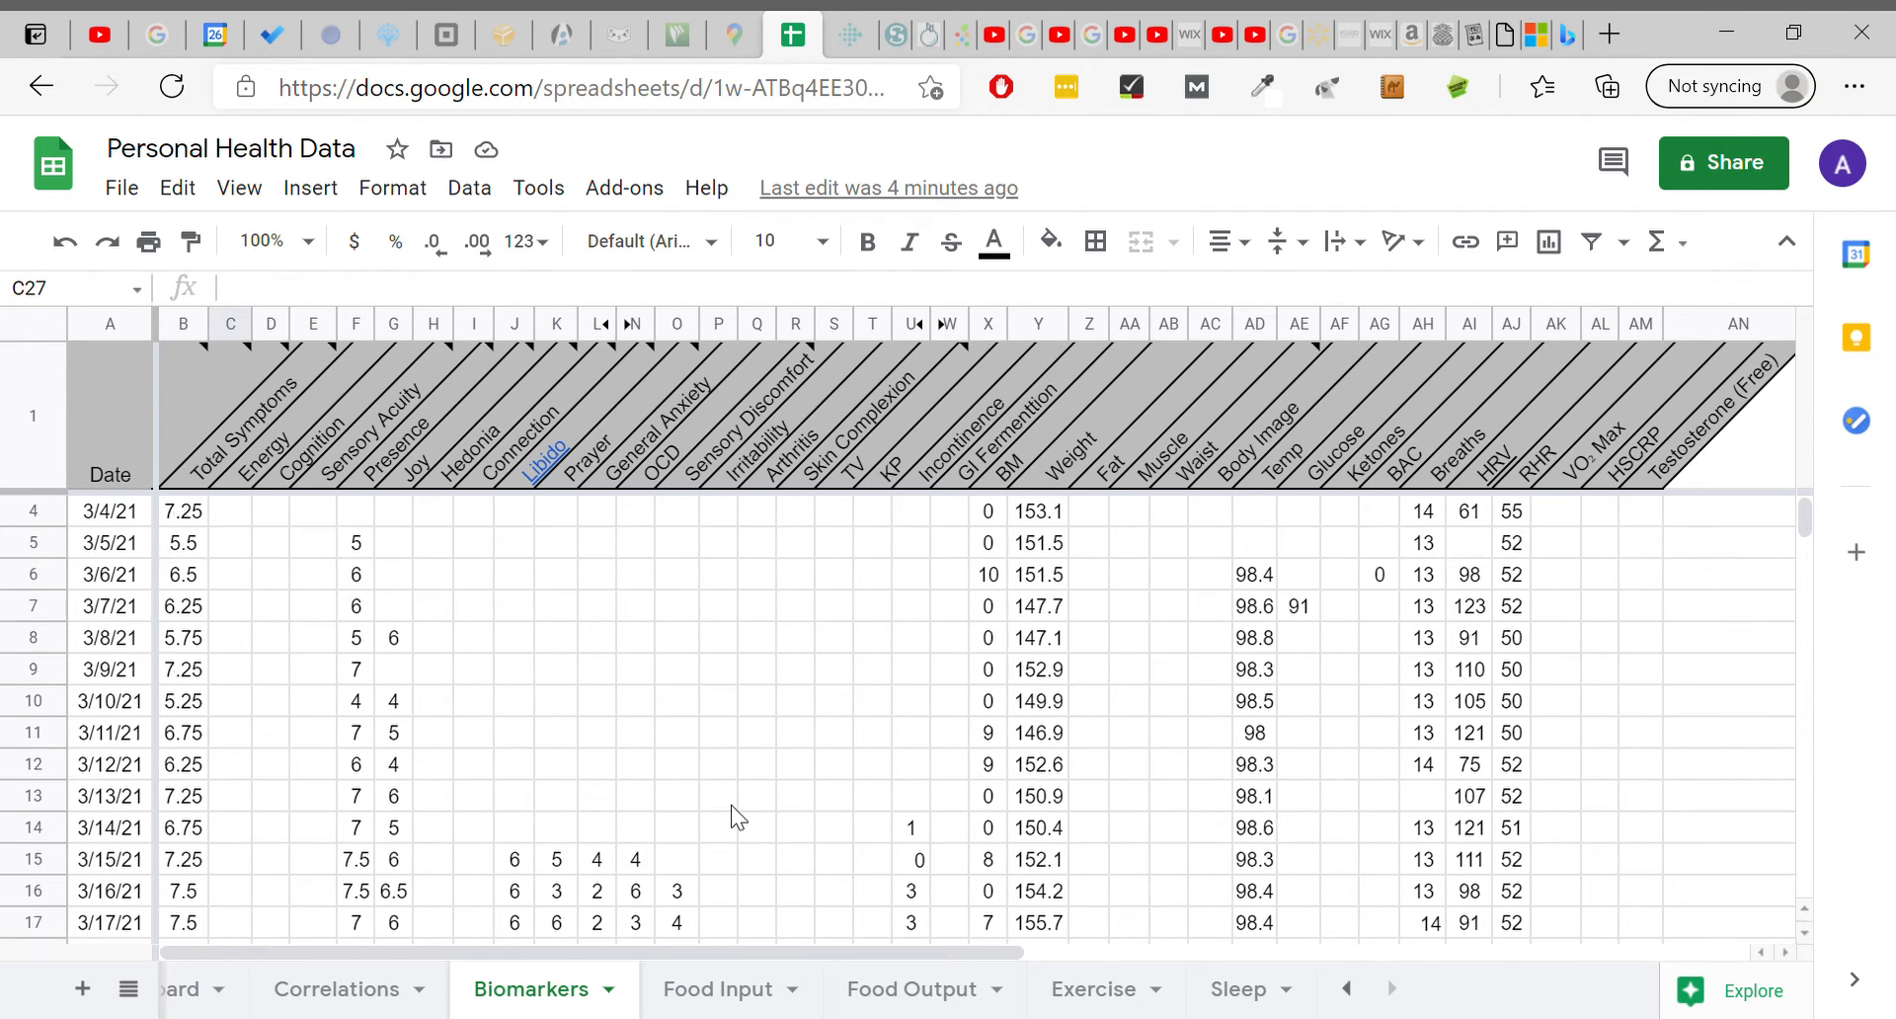
scroll(780, 823, down, 2)
scroll(780, 823, up, 4)
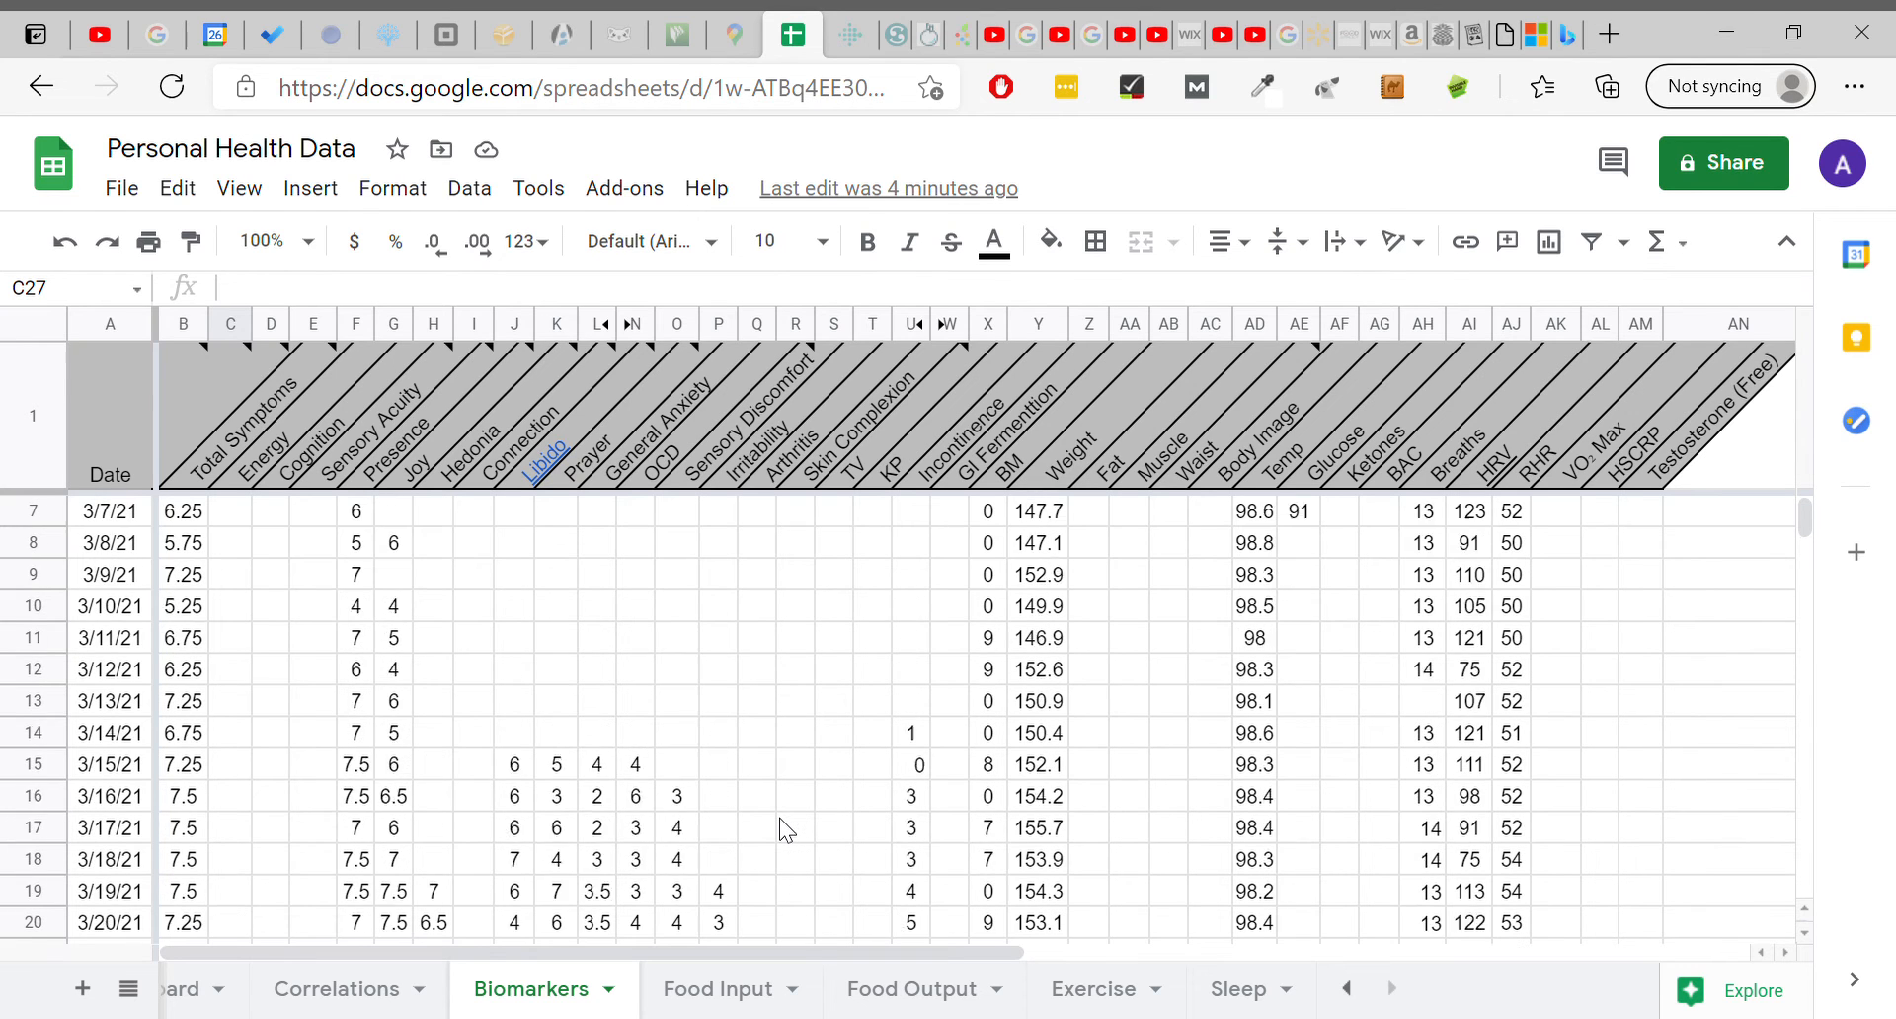
scroll(784, 830, down, 1)
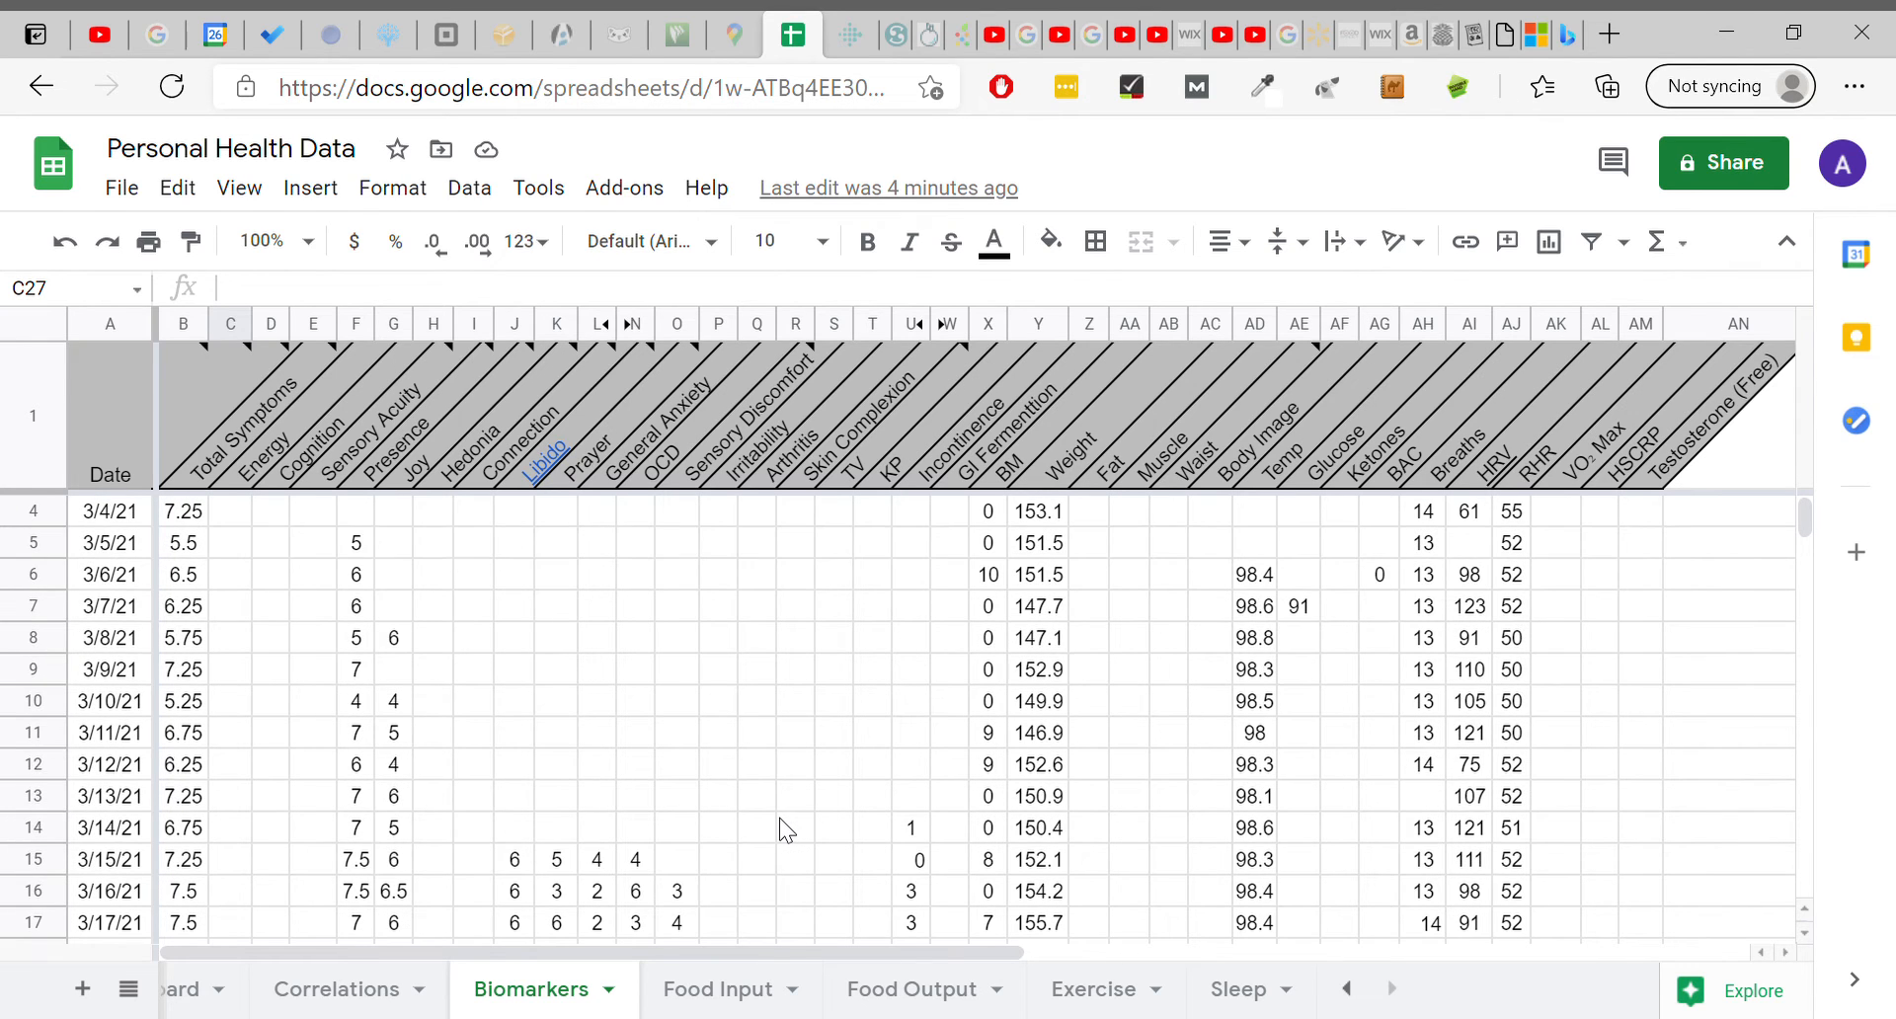
scroll(794, 779, down, 2)
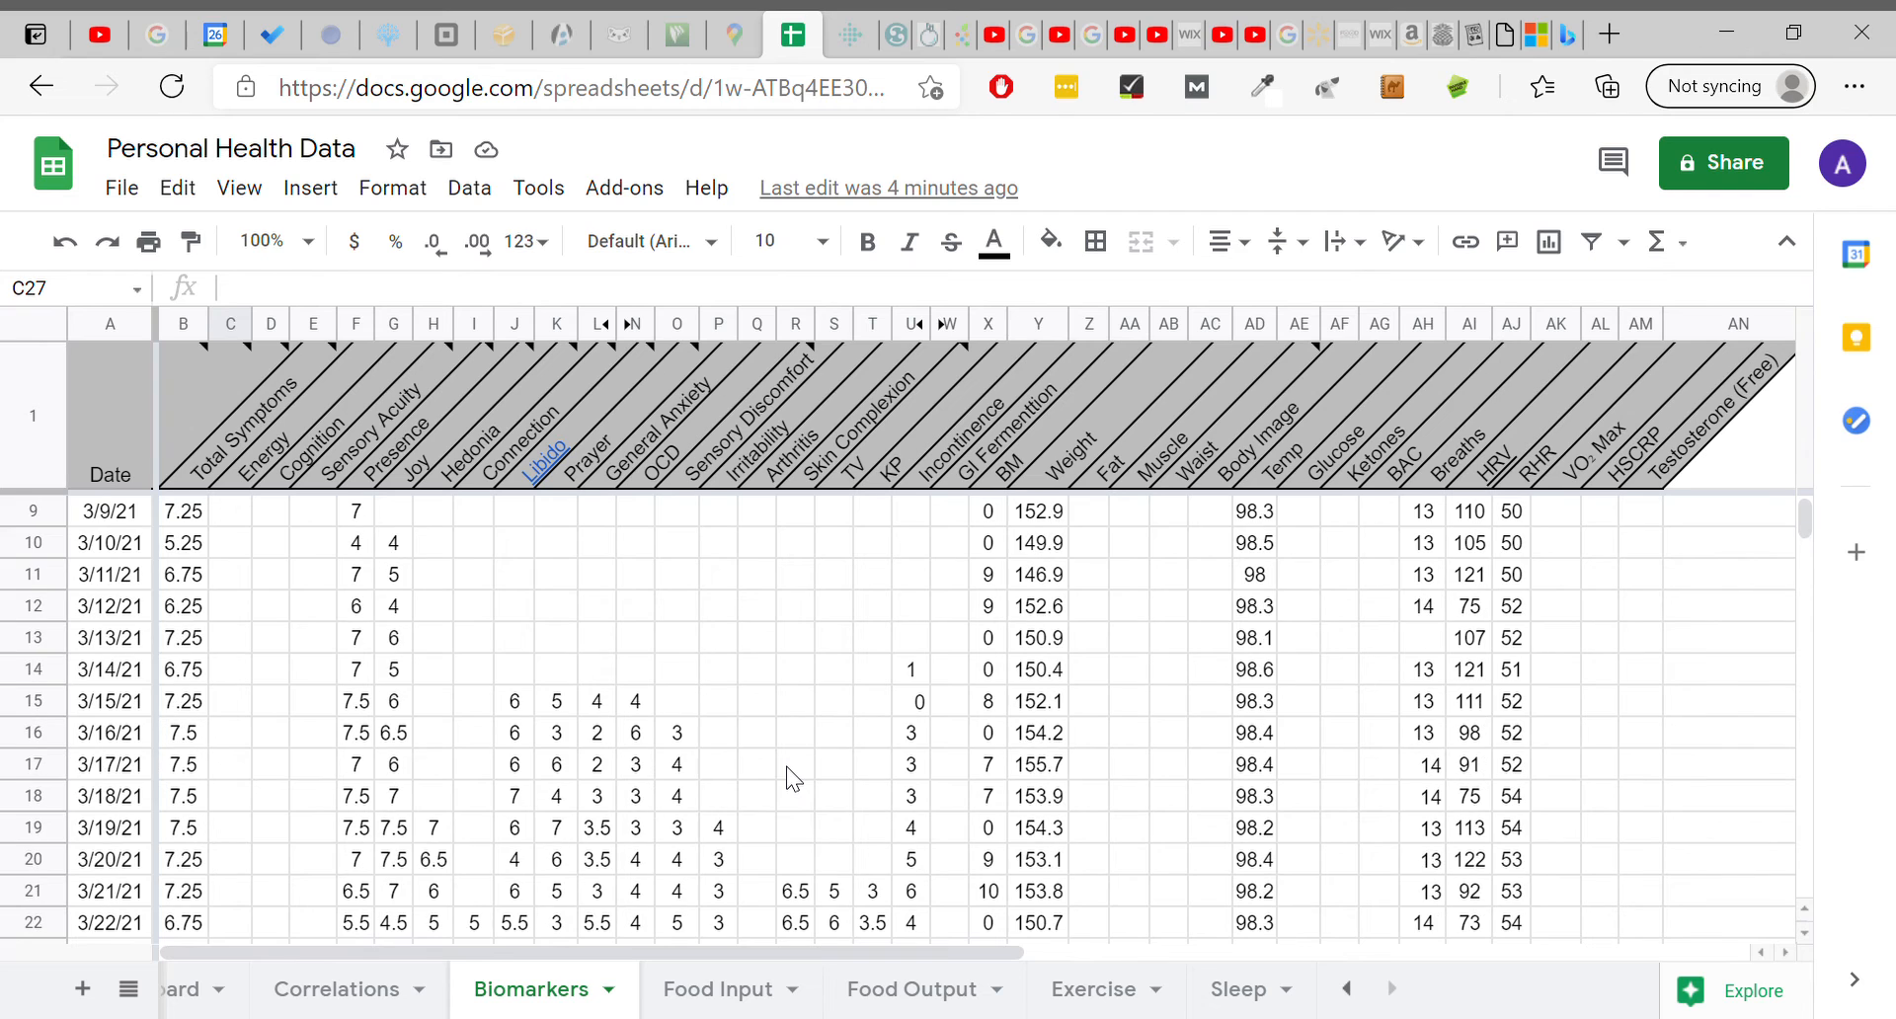
scroll(794, 779, up, 3)
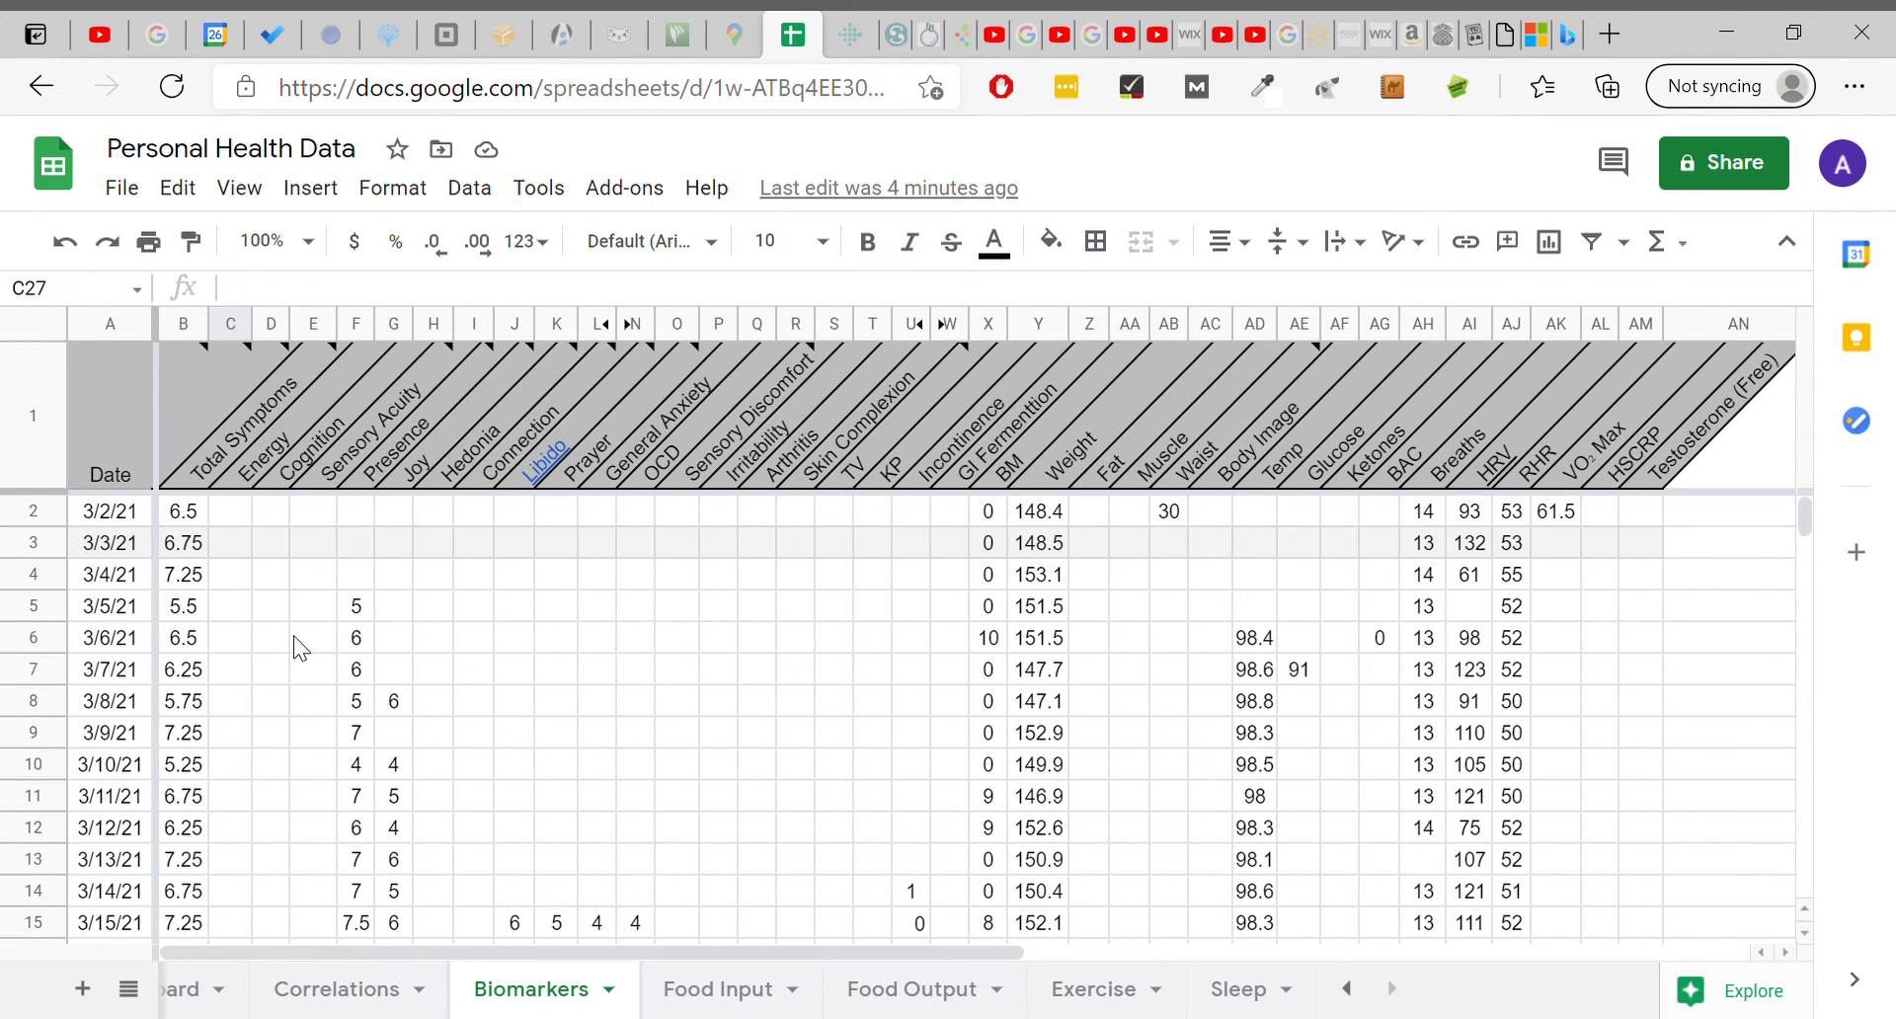
Examine the Total Symptoms ratings on the Biomarkers sheet from 3/2/21 to 3/25/21.
drag(297, 641, 277, 604)
click(228, 548)
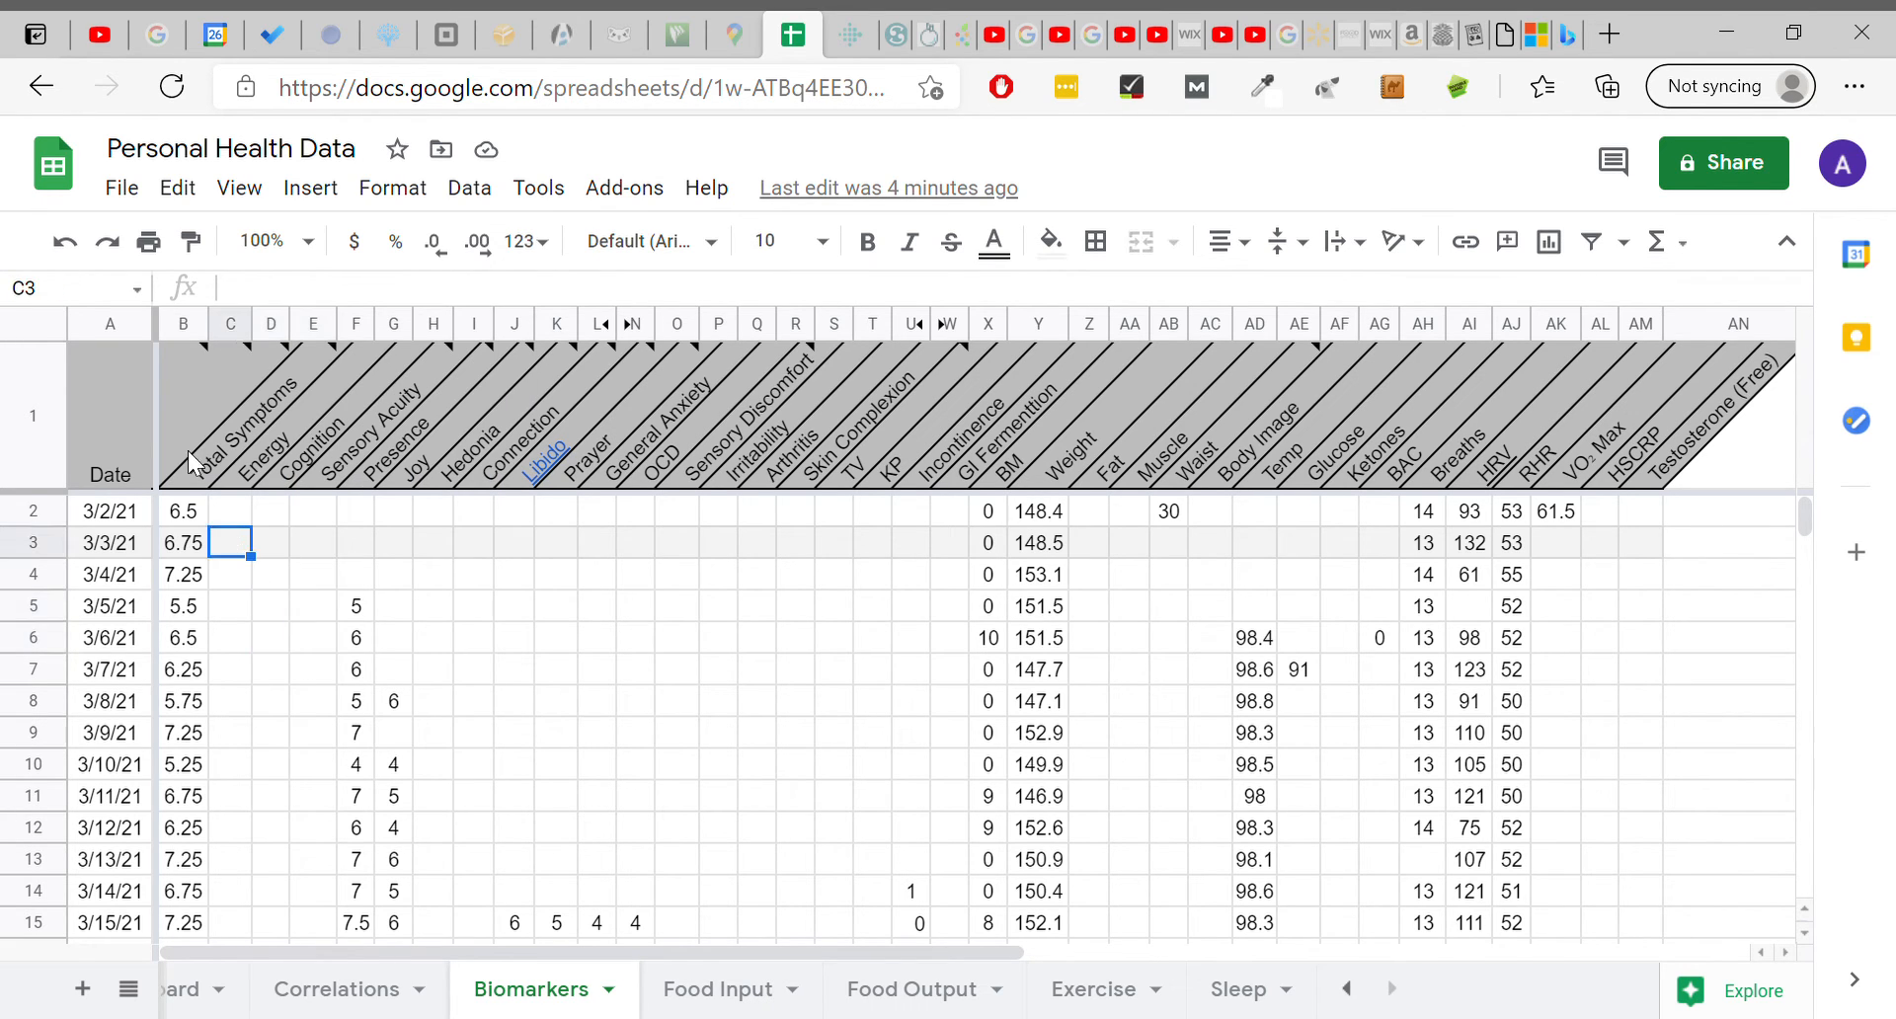
click(242, 515)
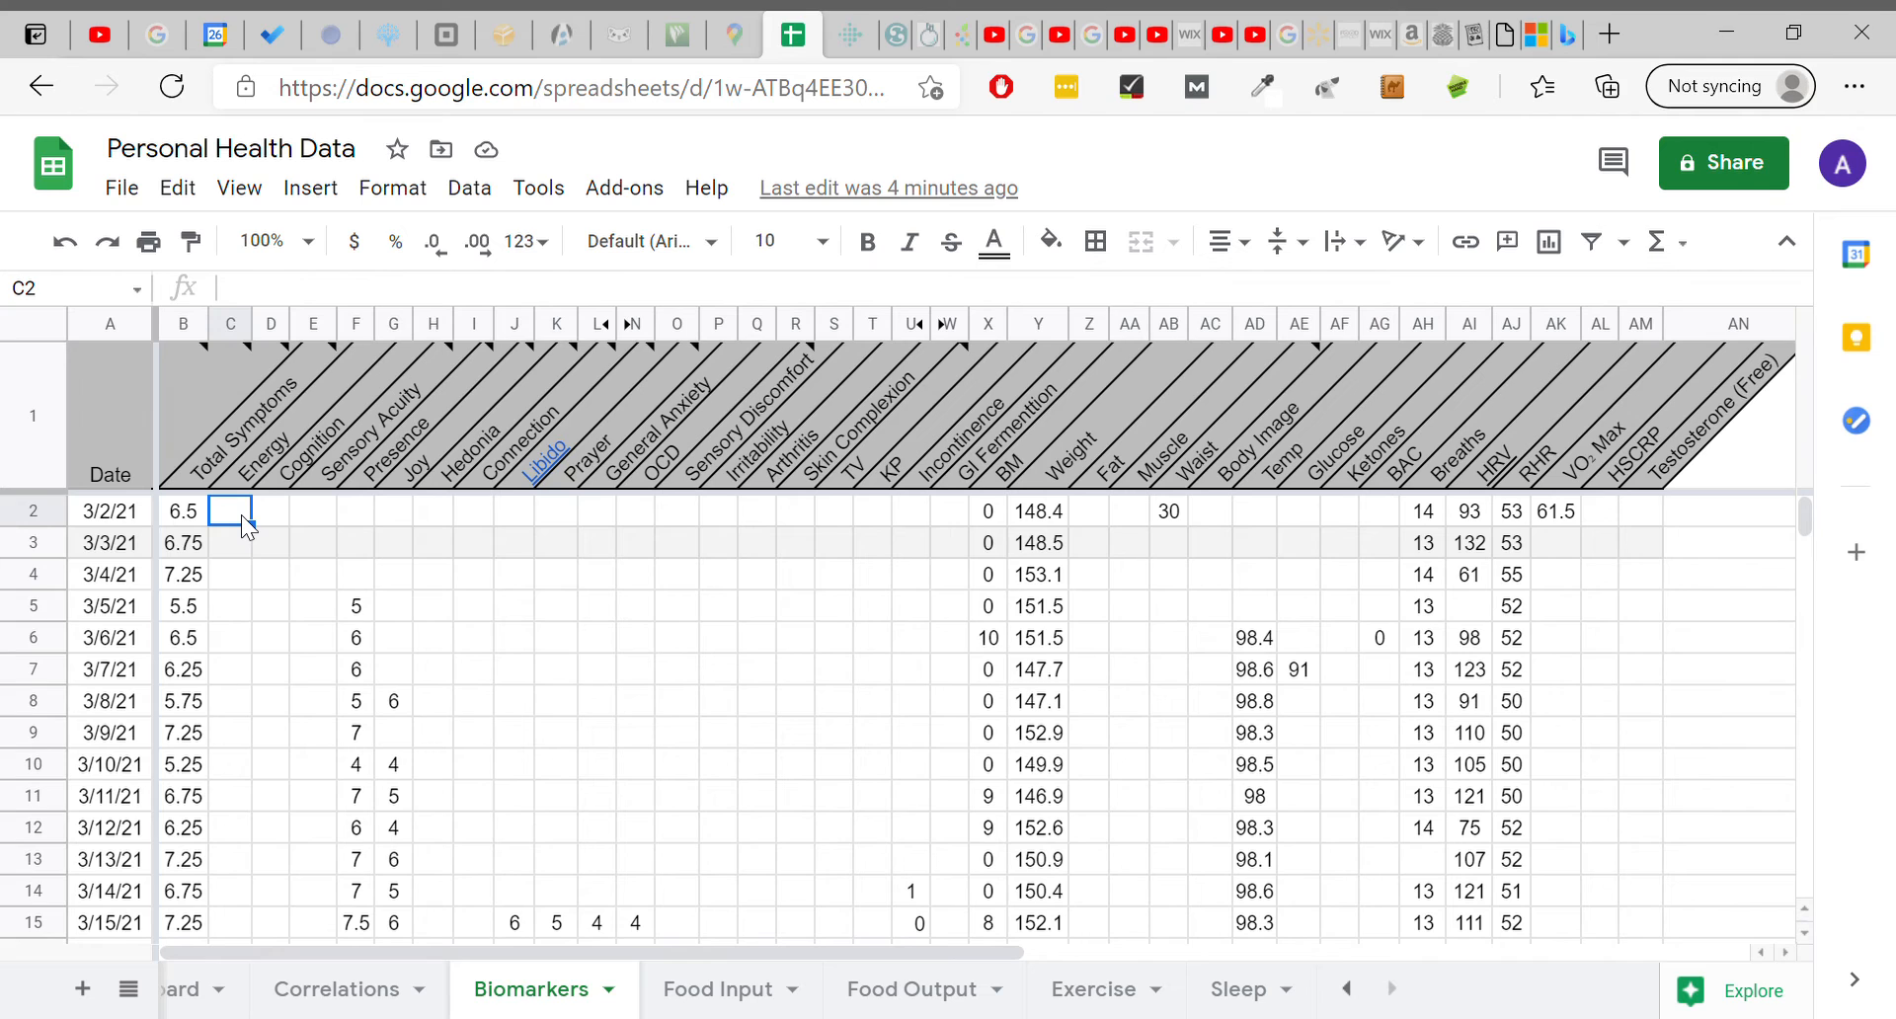
click(193, 511)
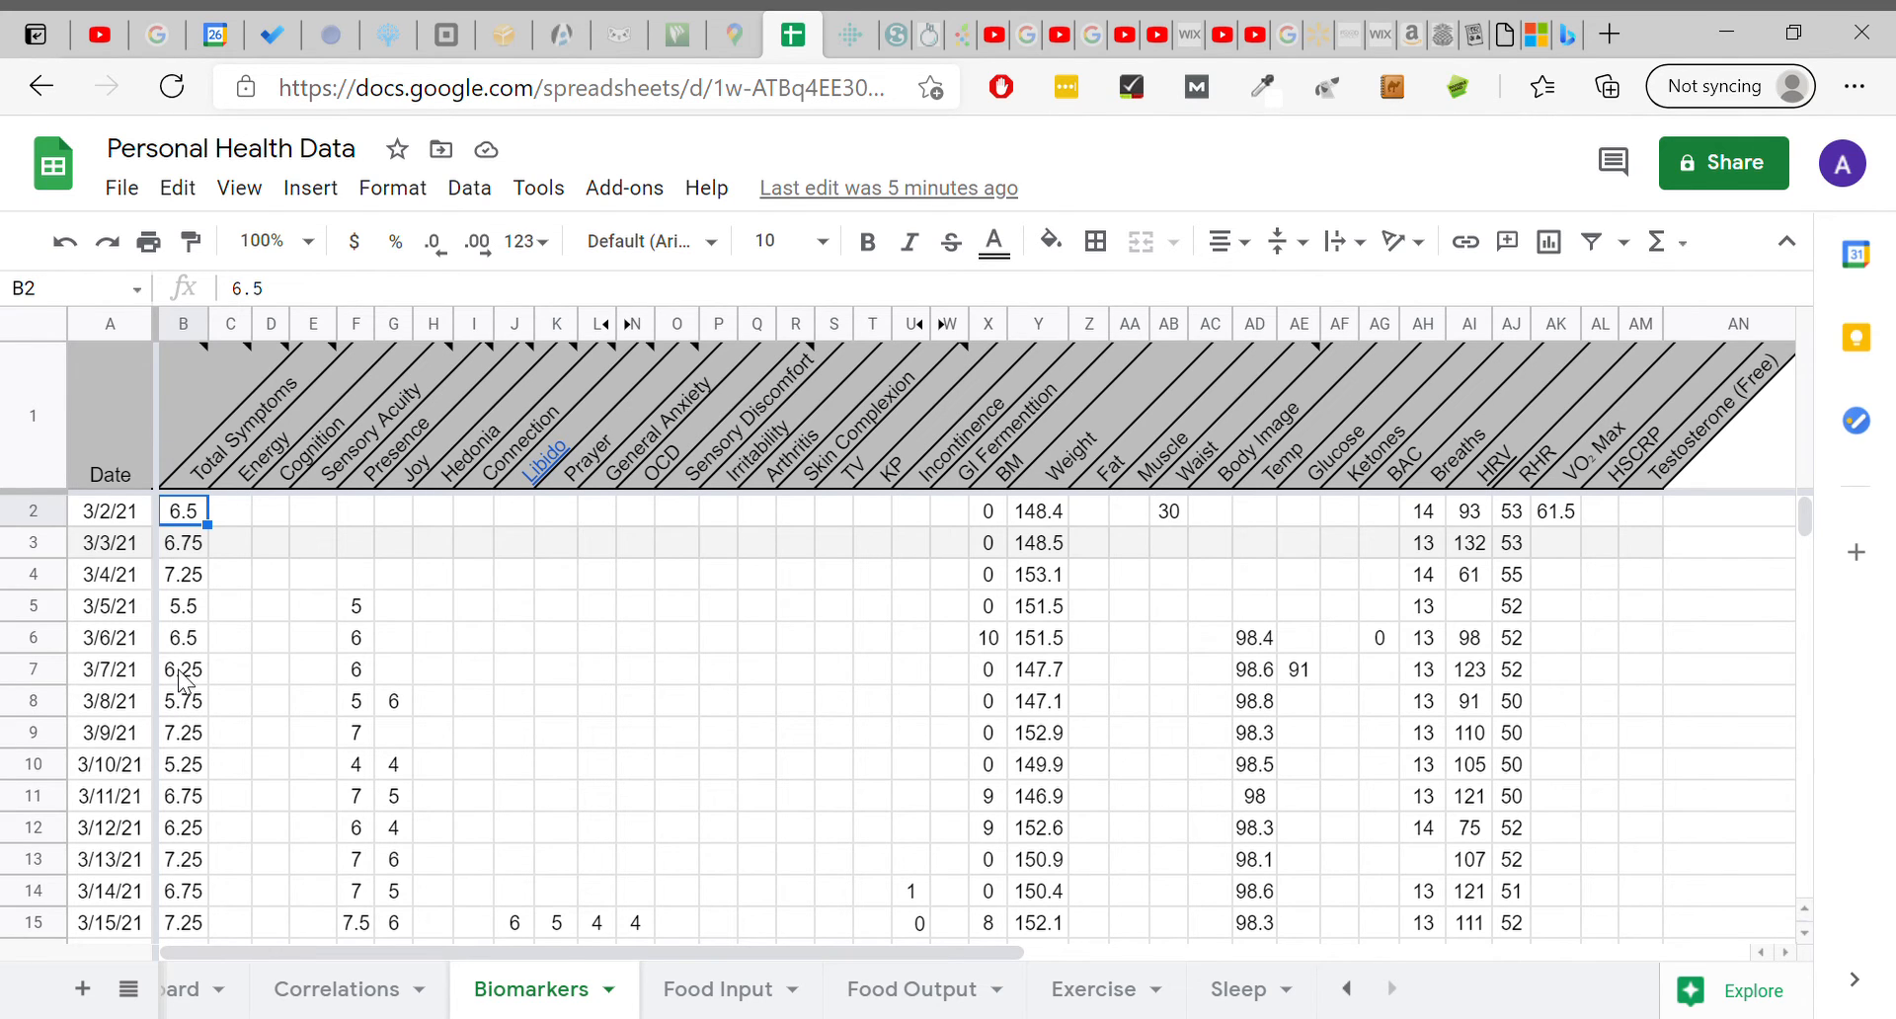
scroll(203, 685, down, 1)
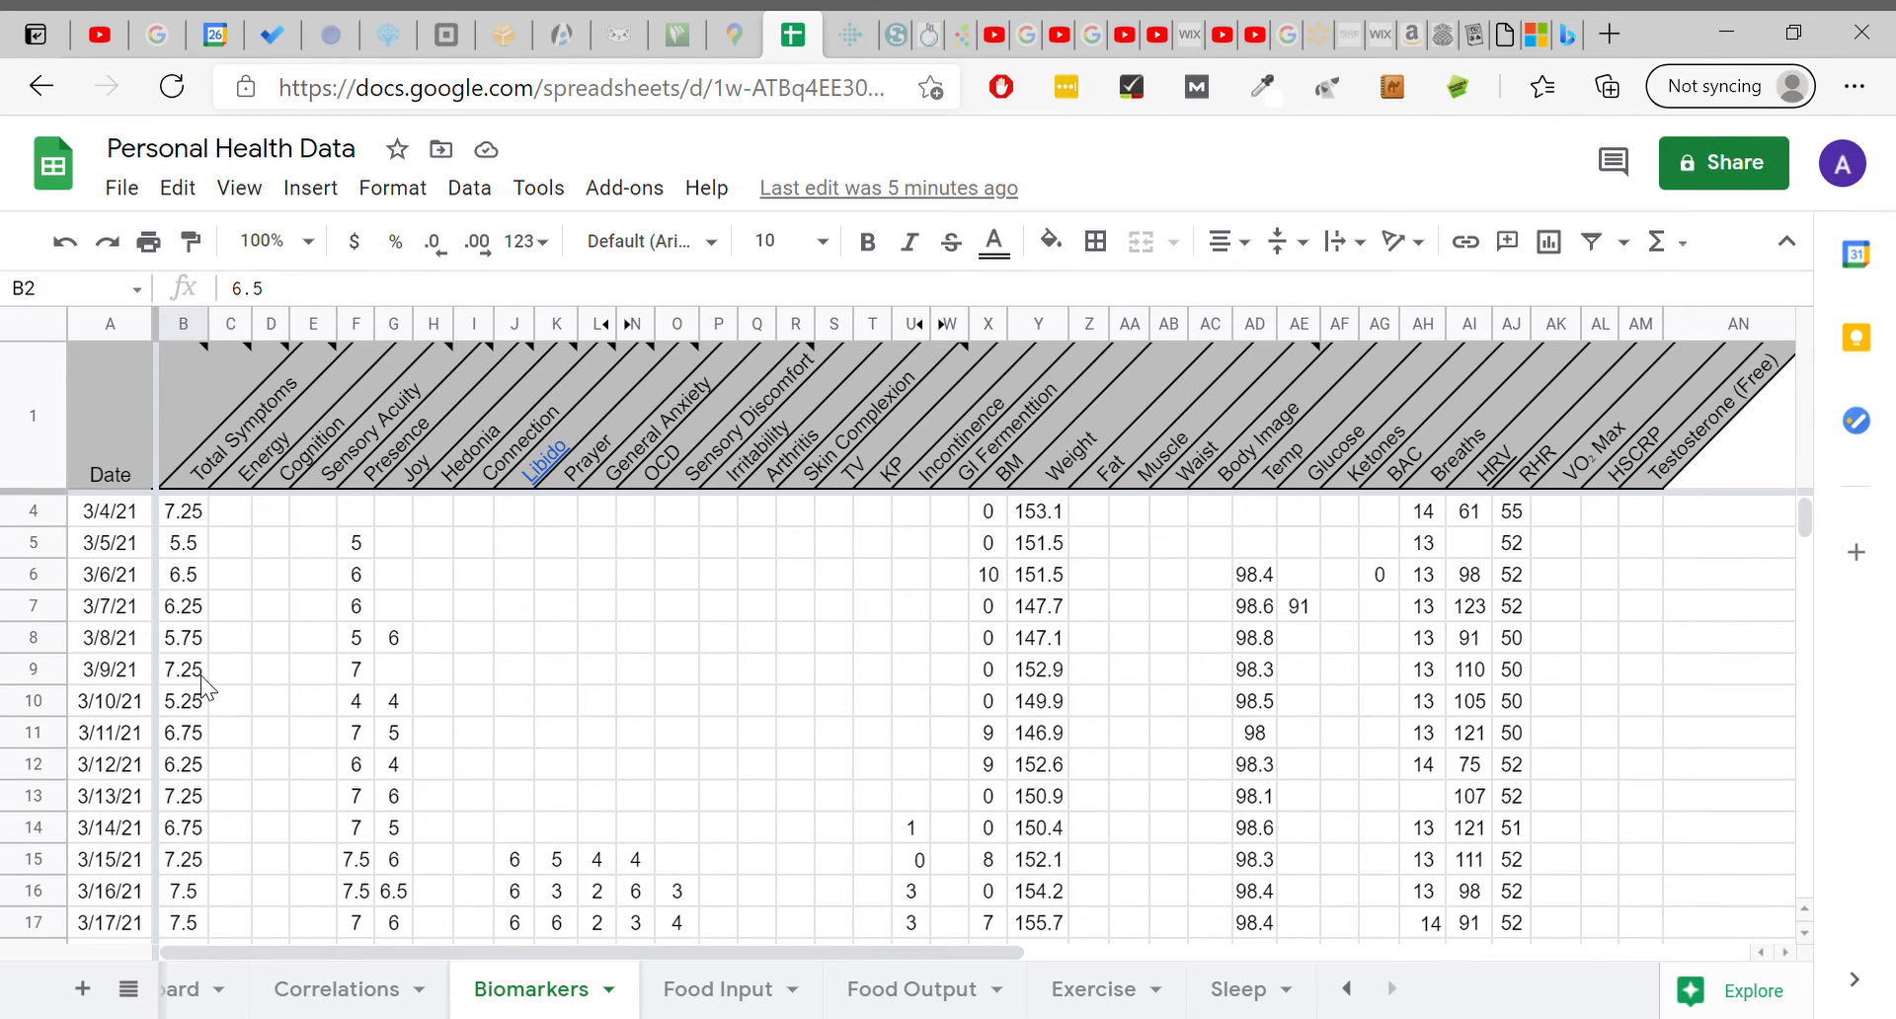
click(202, 768)
scroll(201, 767, down, 1)
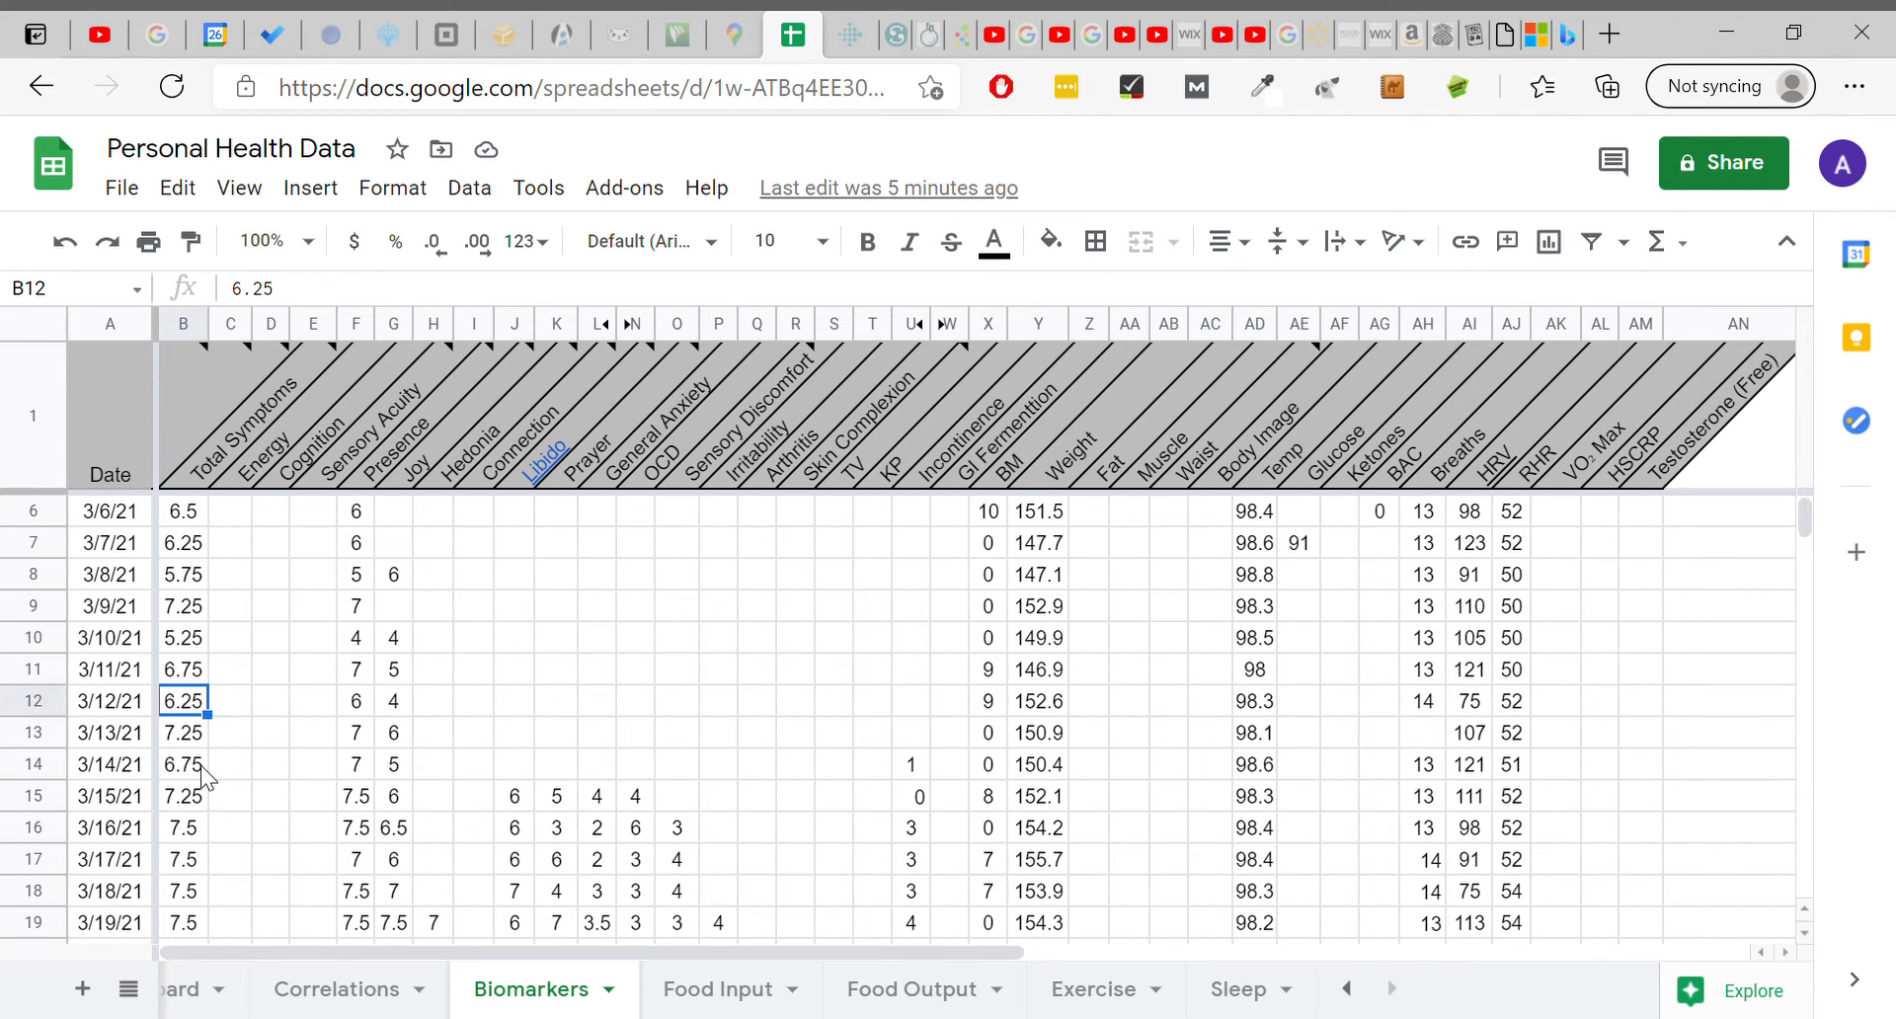
scroll(203, 777, down, 3)
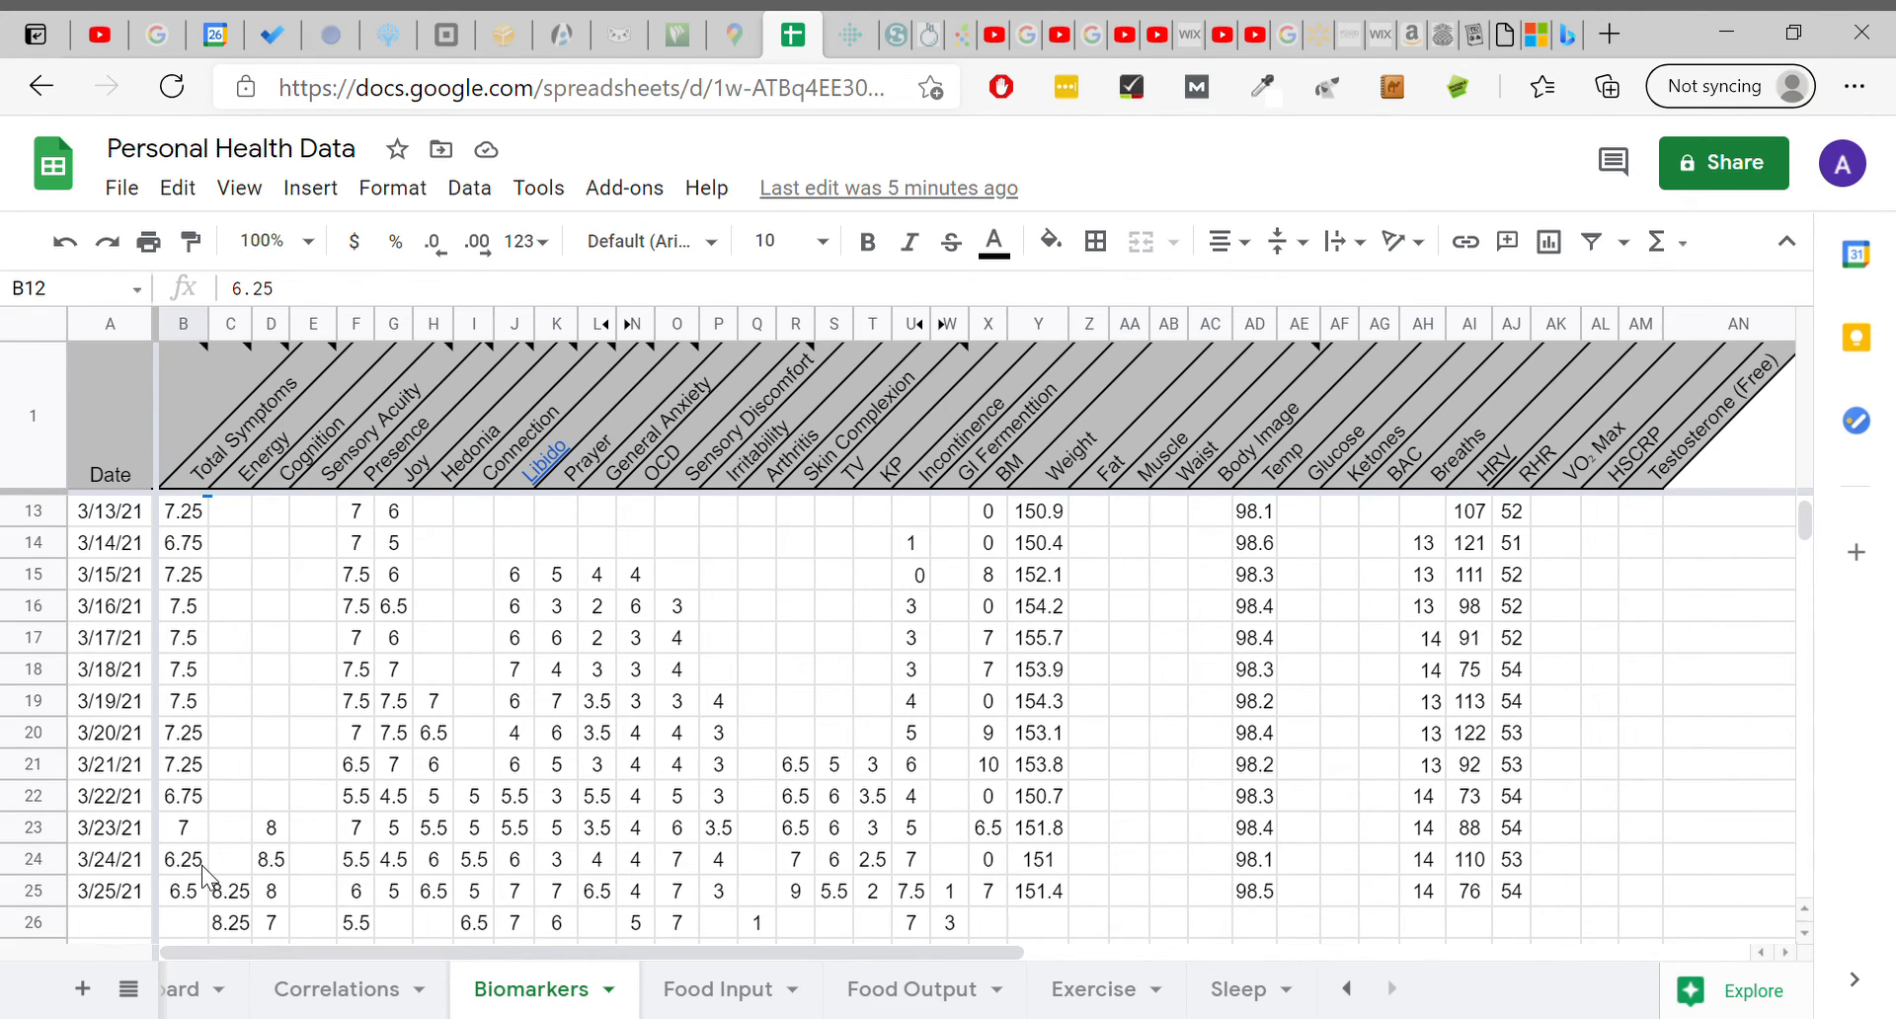
scroll(257, 841, up, 5)
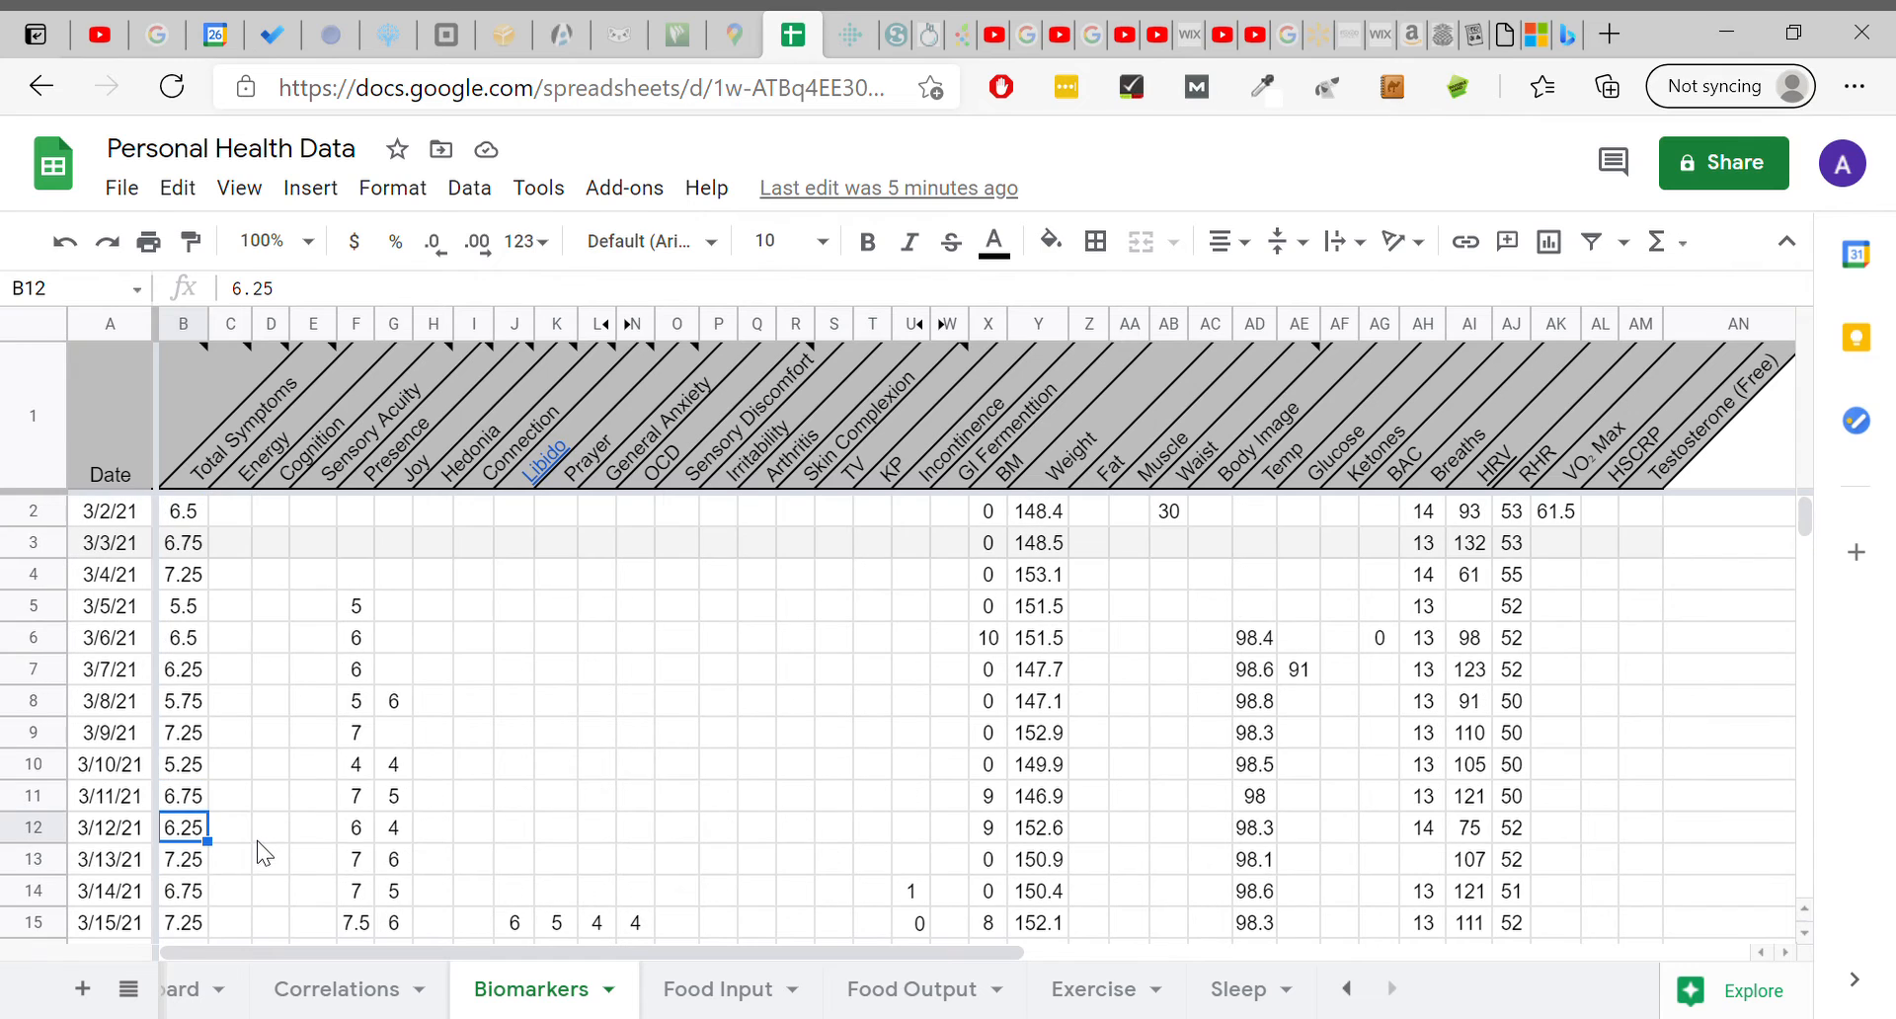
Examine the Energy and Cognition columns down to their most recent entries.
click(245, 509)
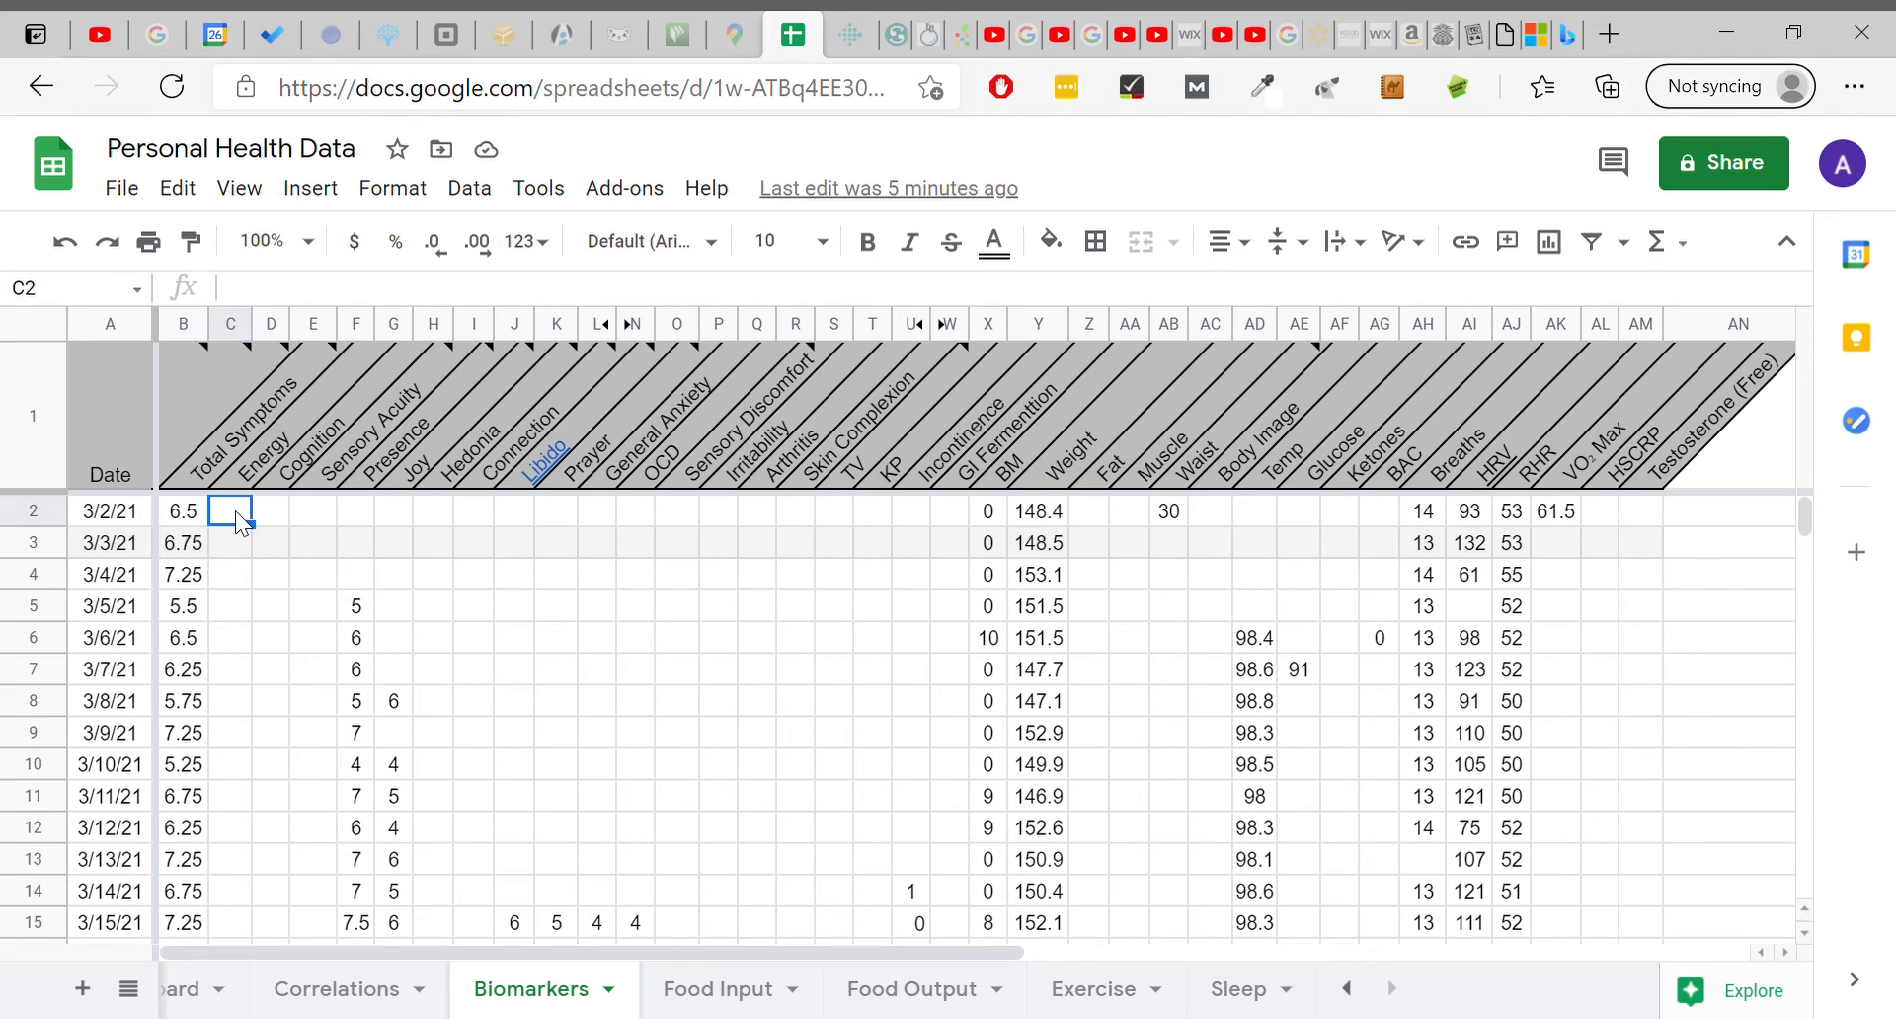
click(269, 511)
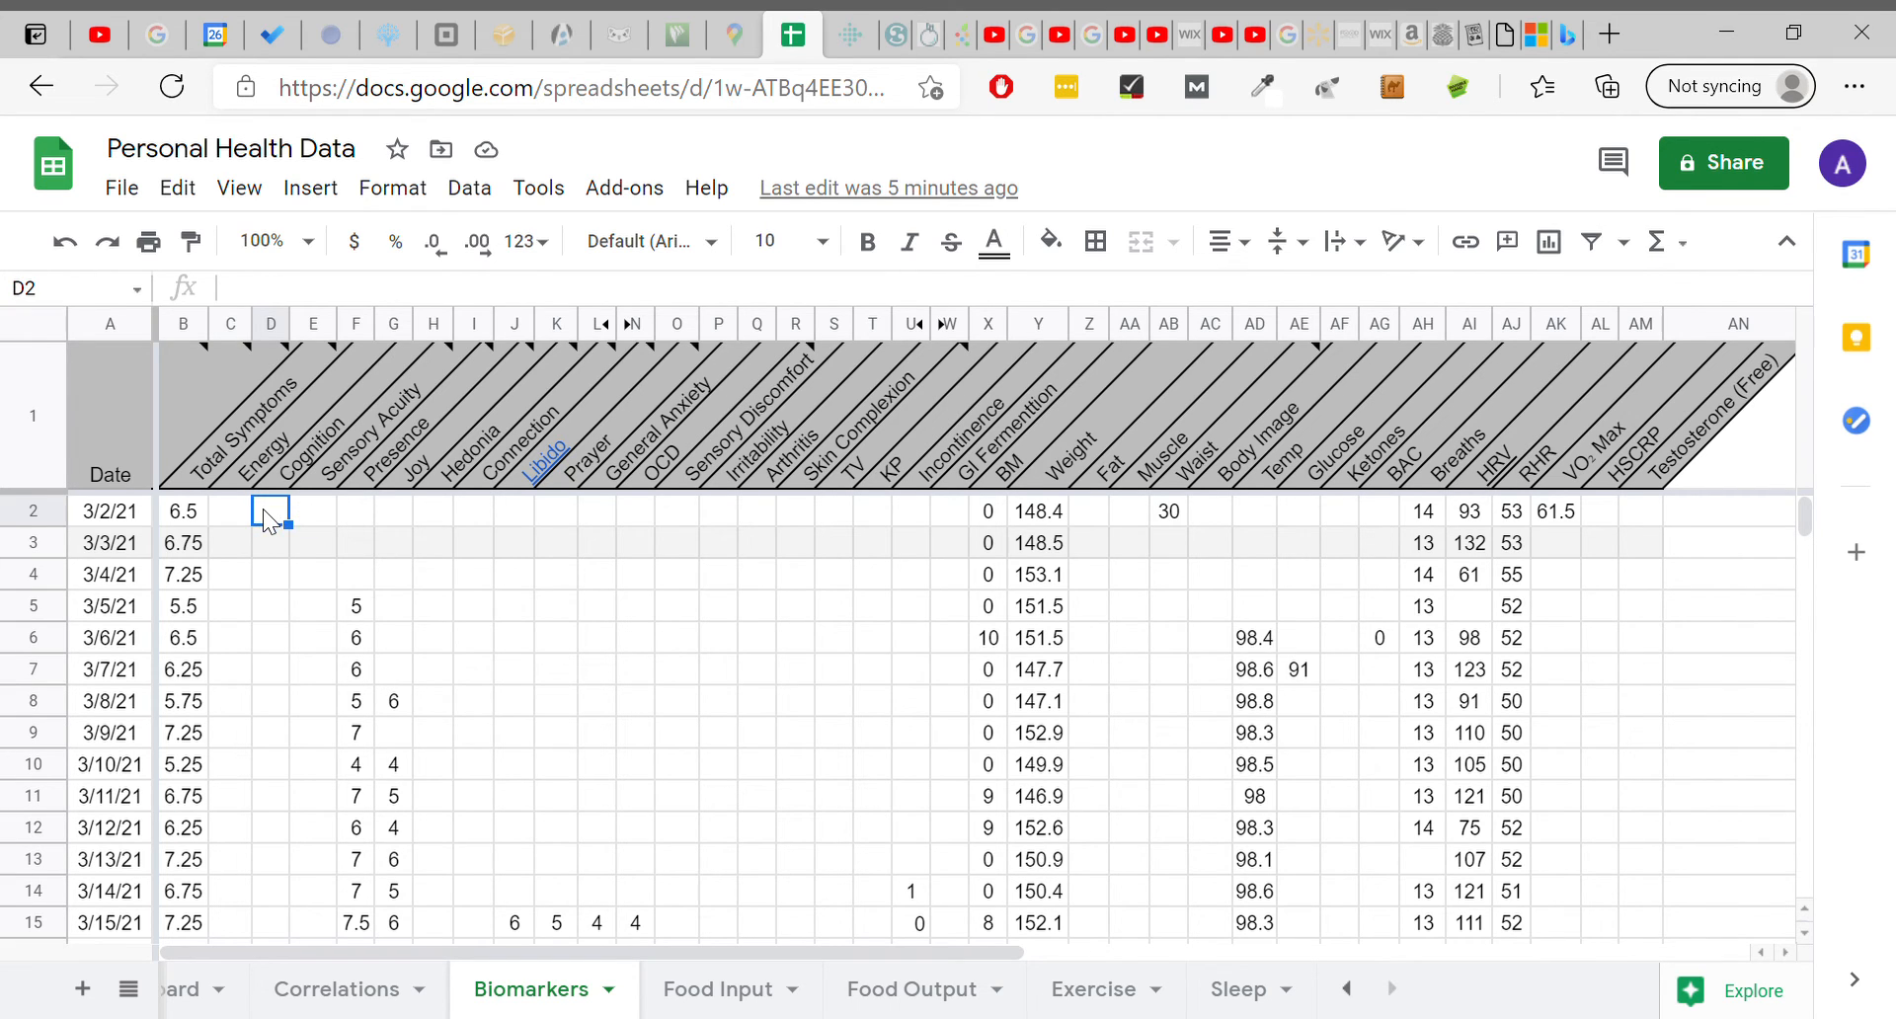
click(233, 512)
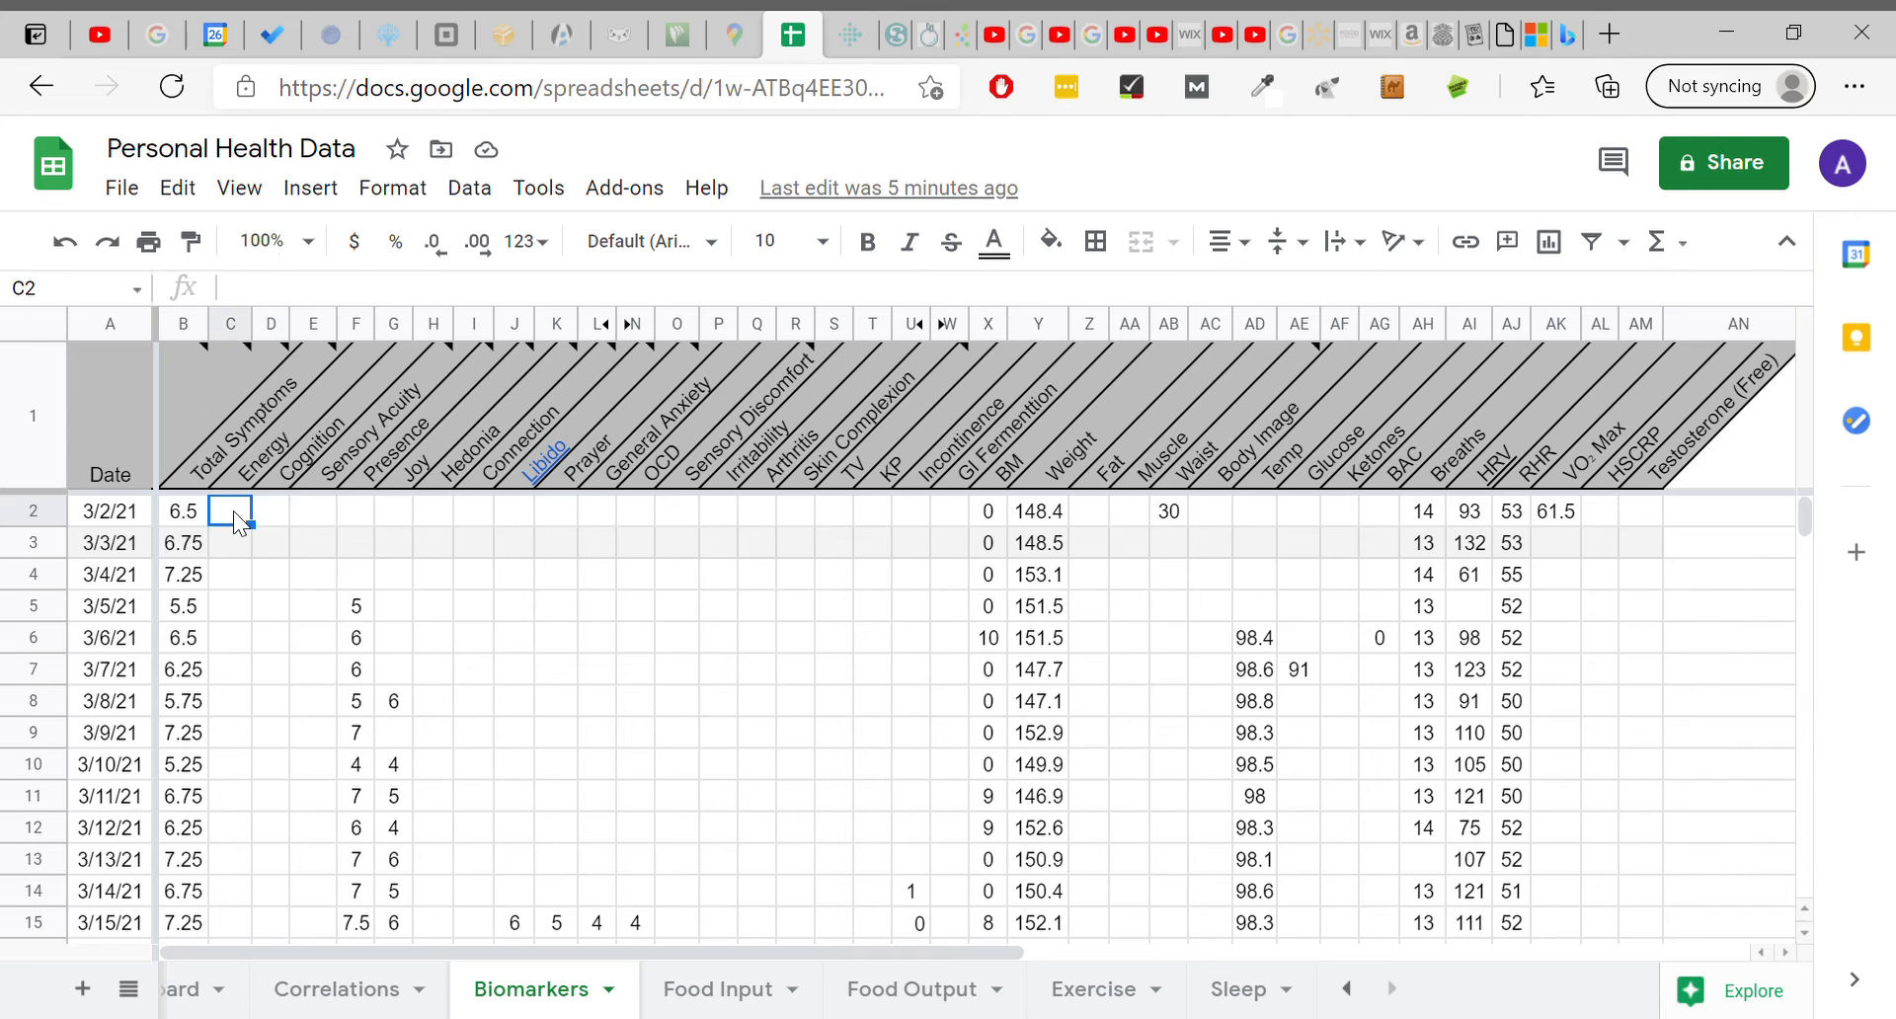
scroll(242, 682, down, 5)
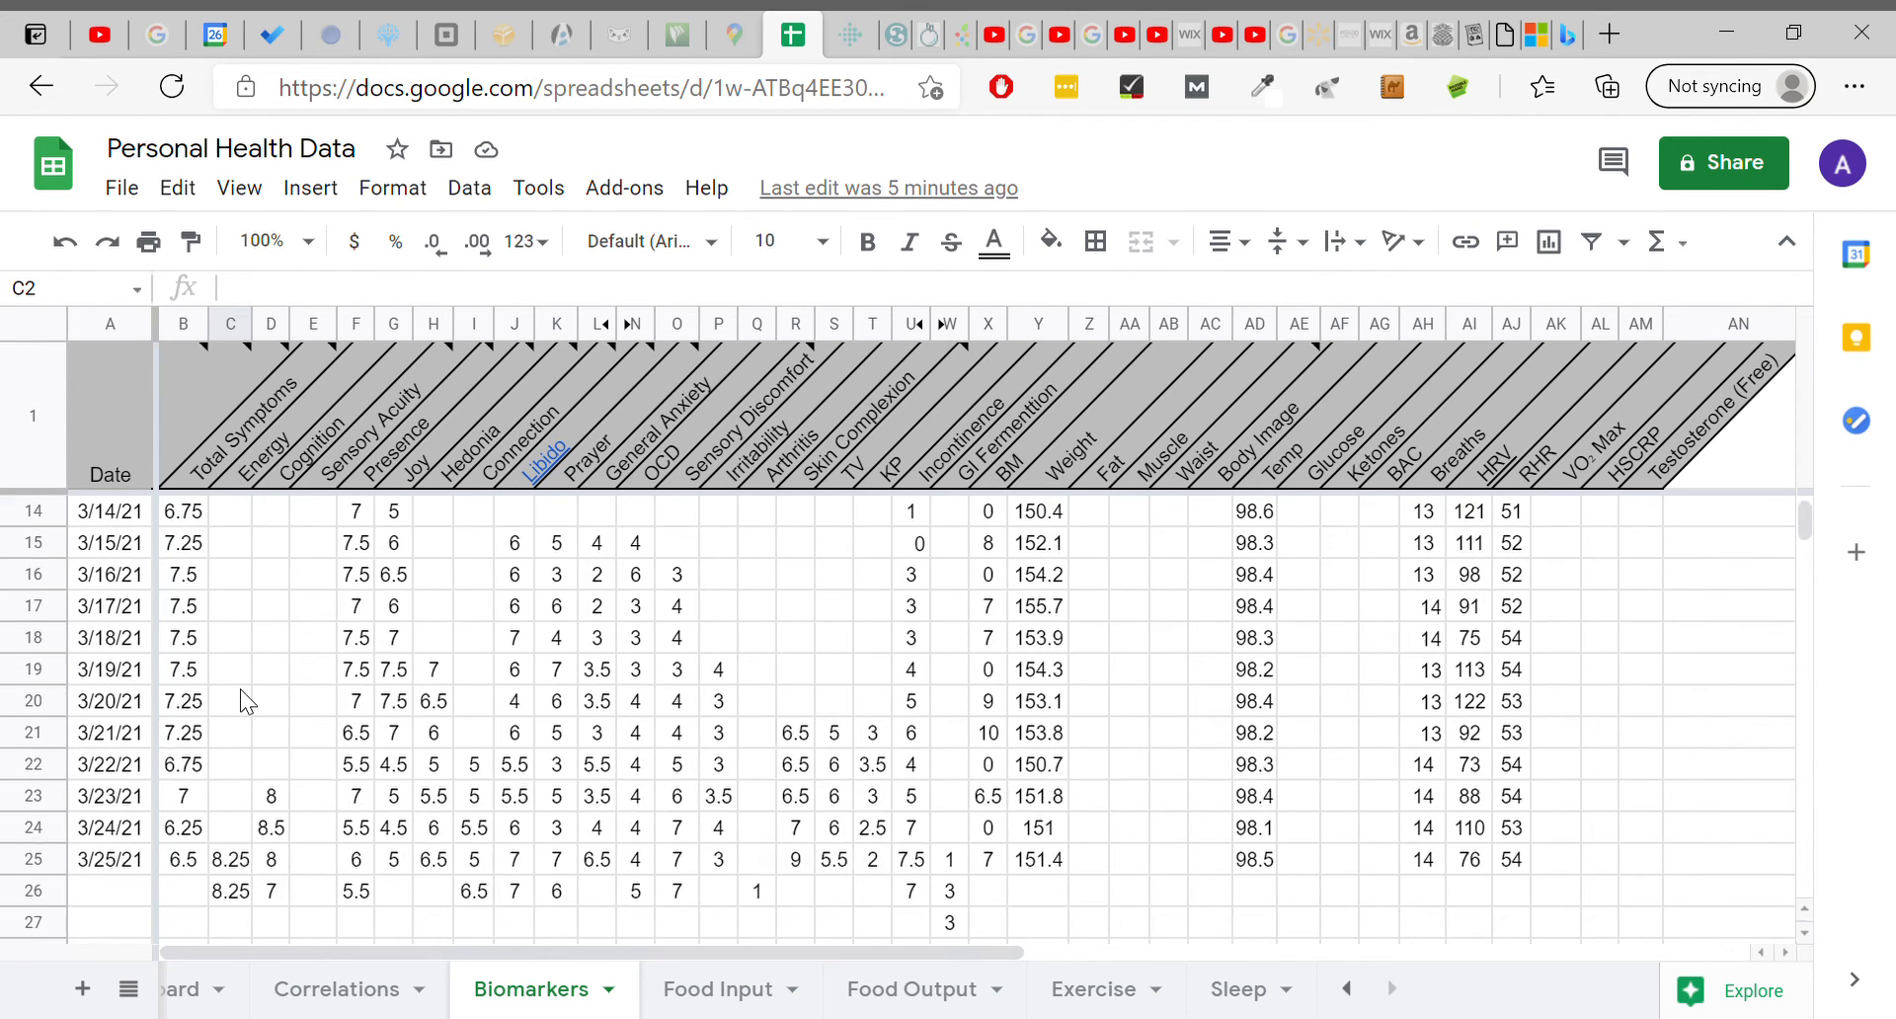
scroll(241, 691, down, 2)
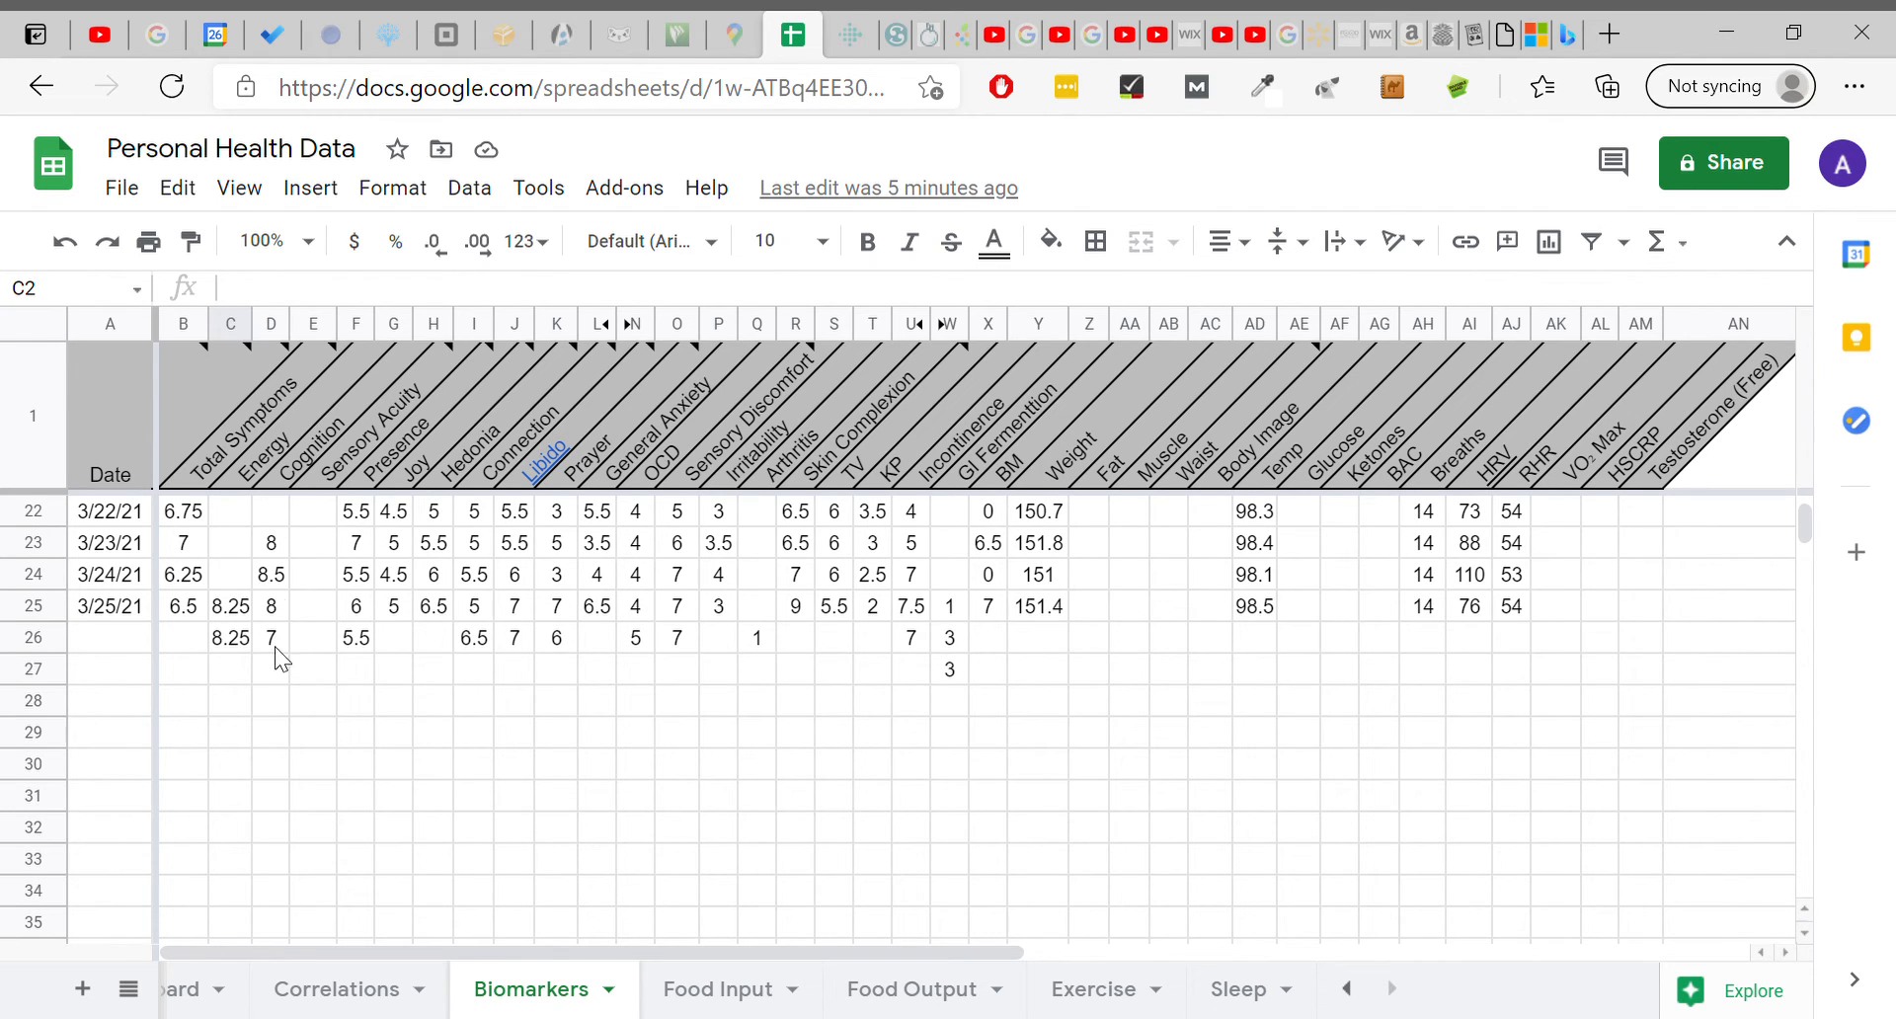
Go through the Sensory Acuity, Presence and Joy columns at the 3/25/21 row and row 26.
click(323, 600)
click(324, 637)
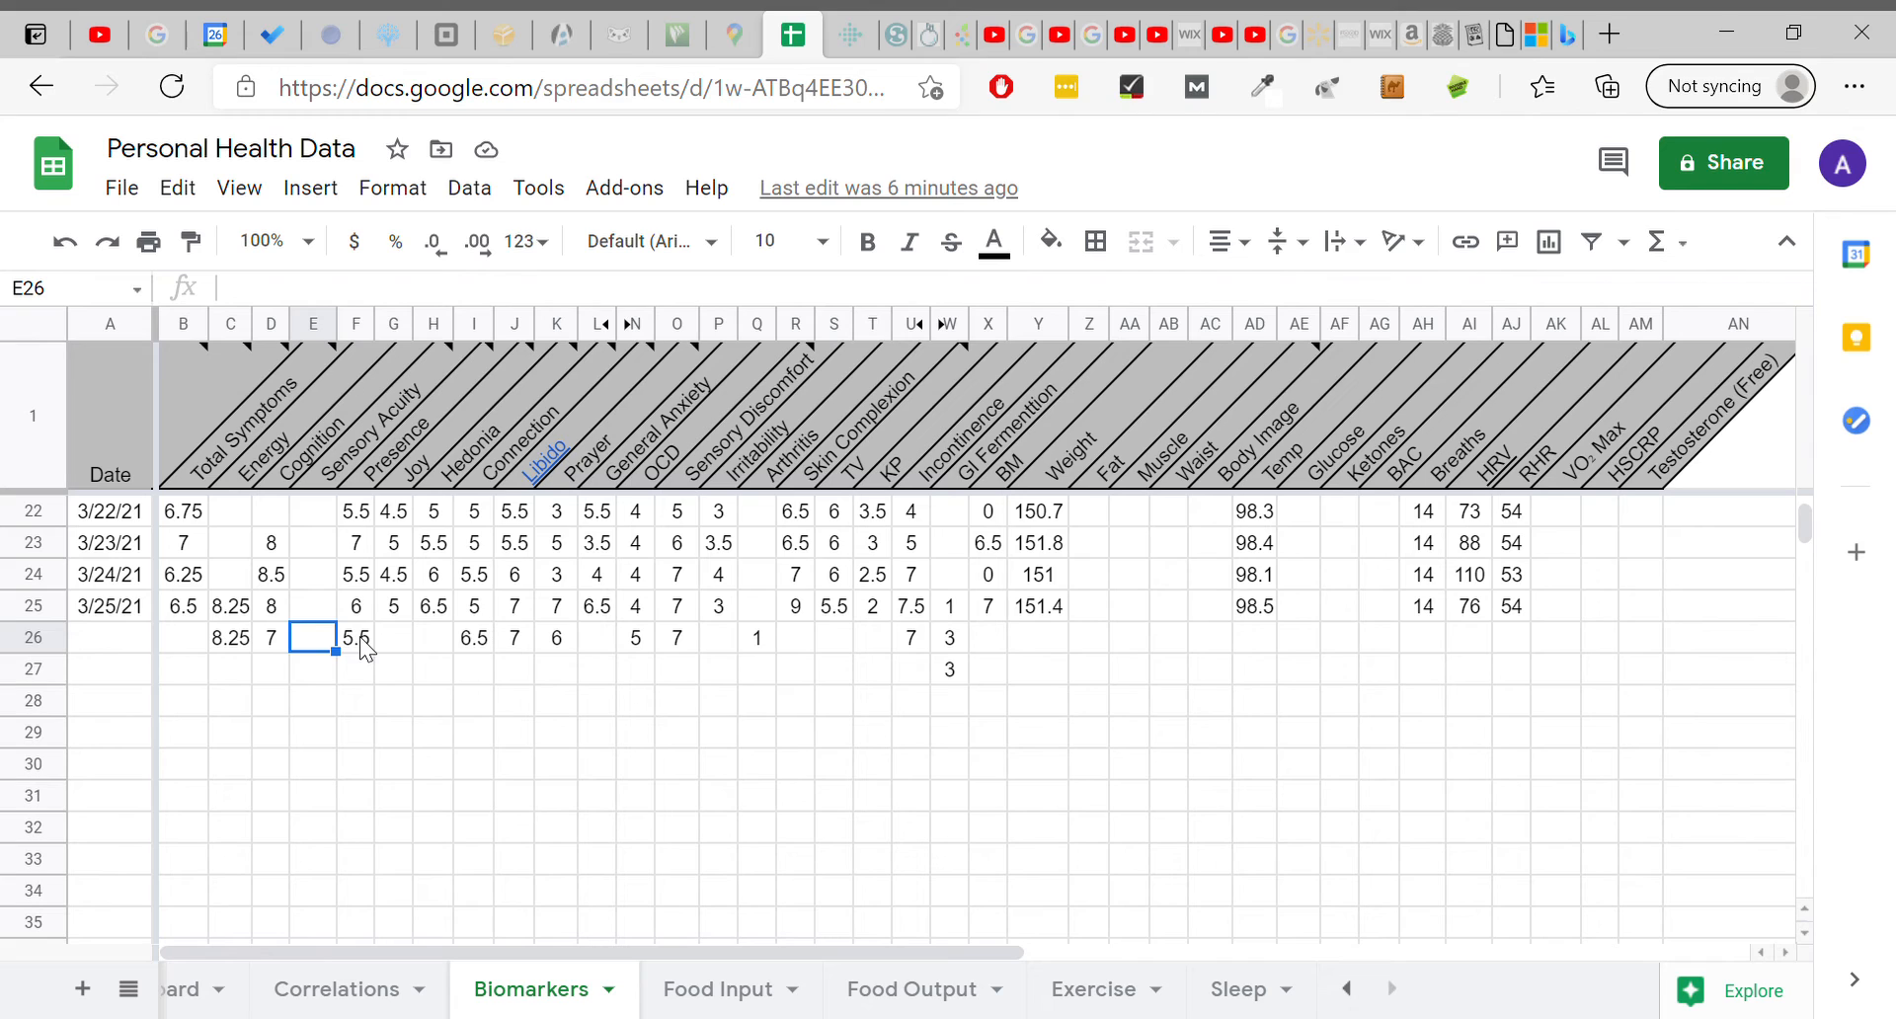
click(364, 644)
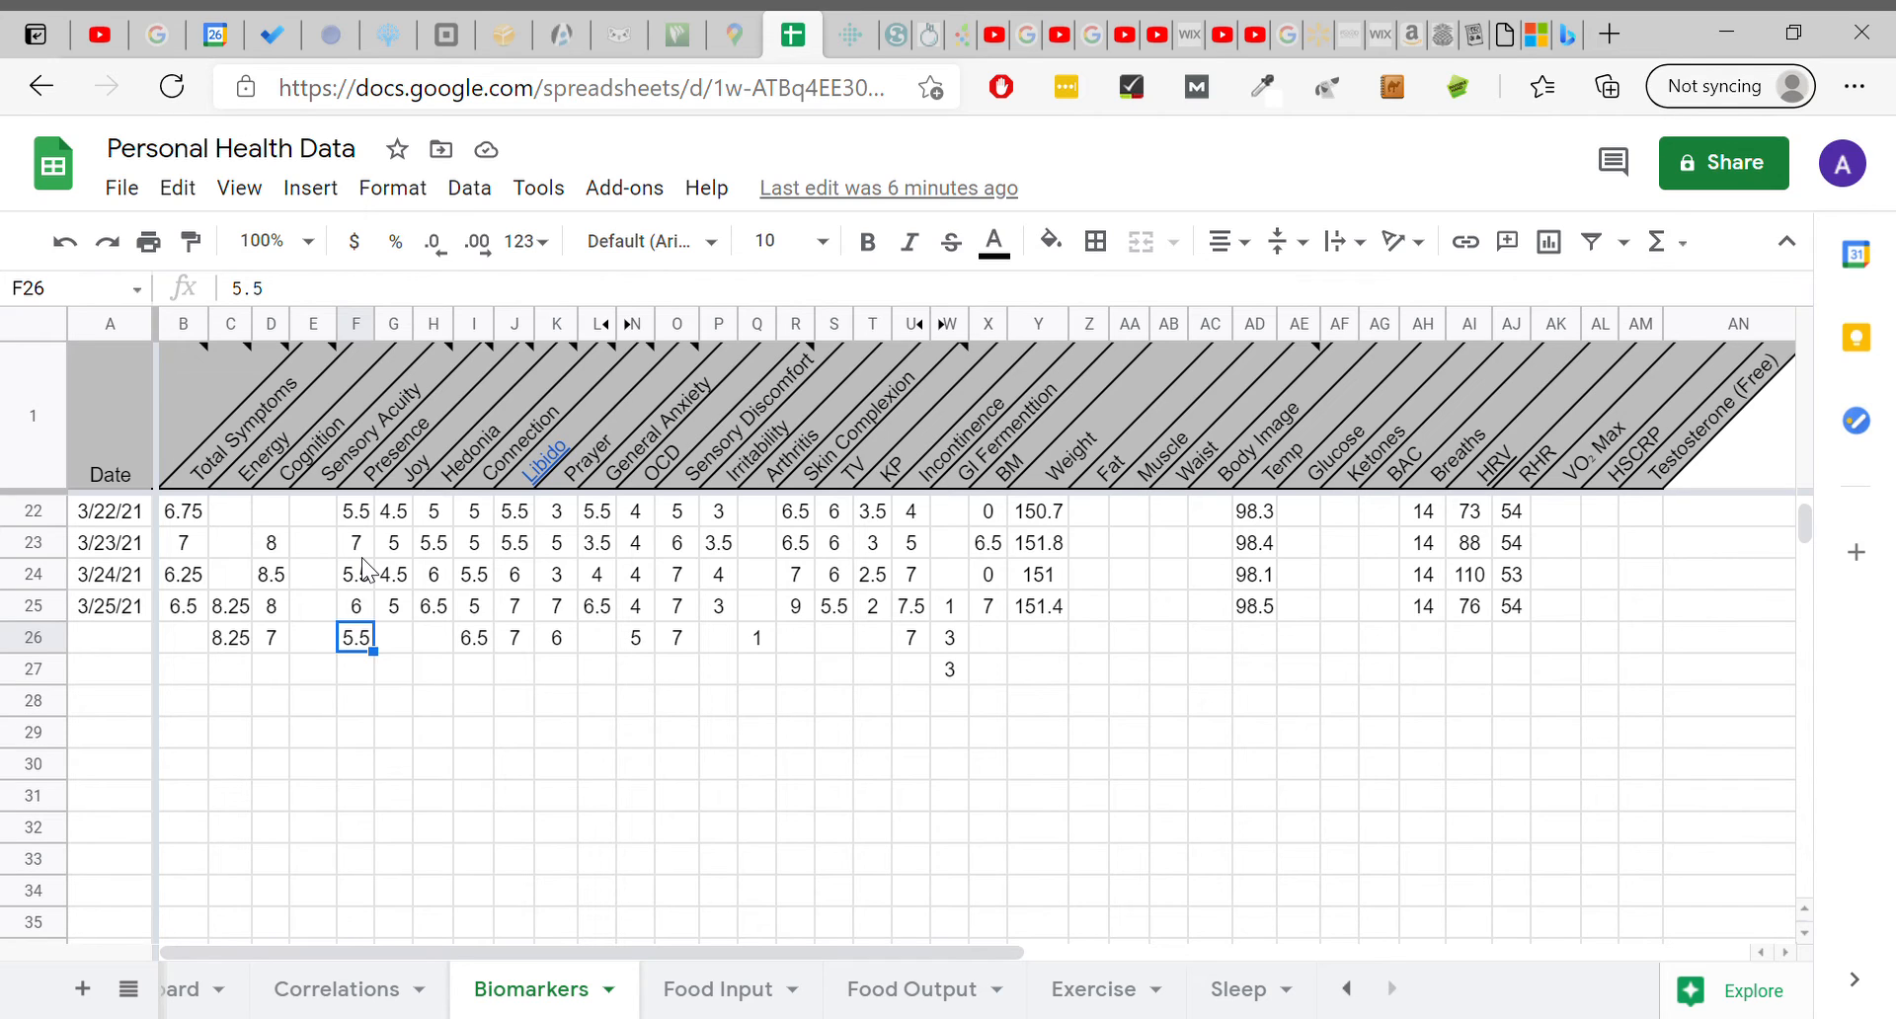
click(400, 648)
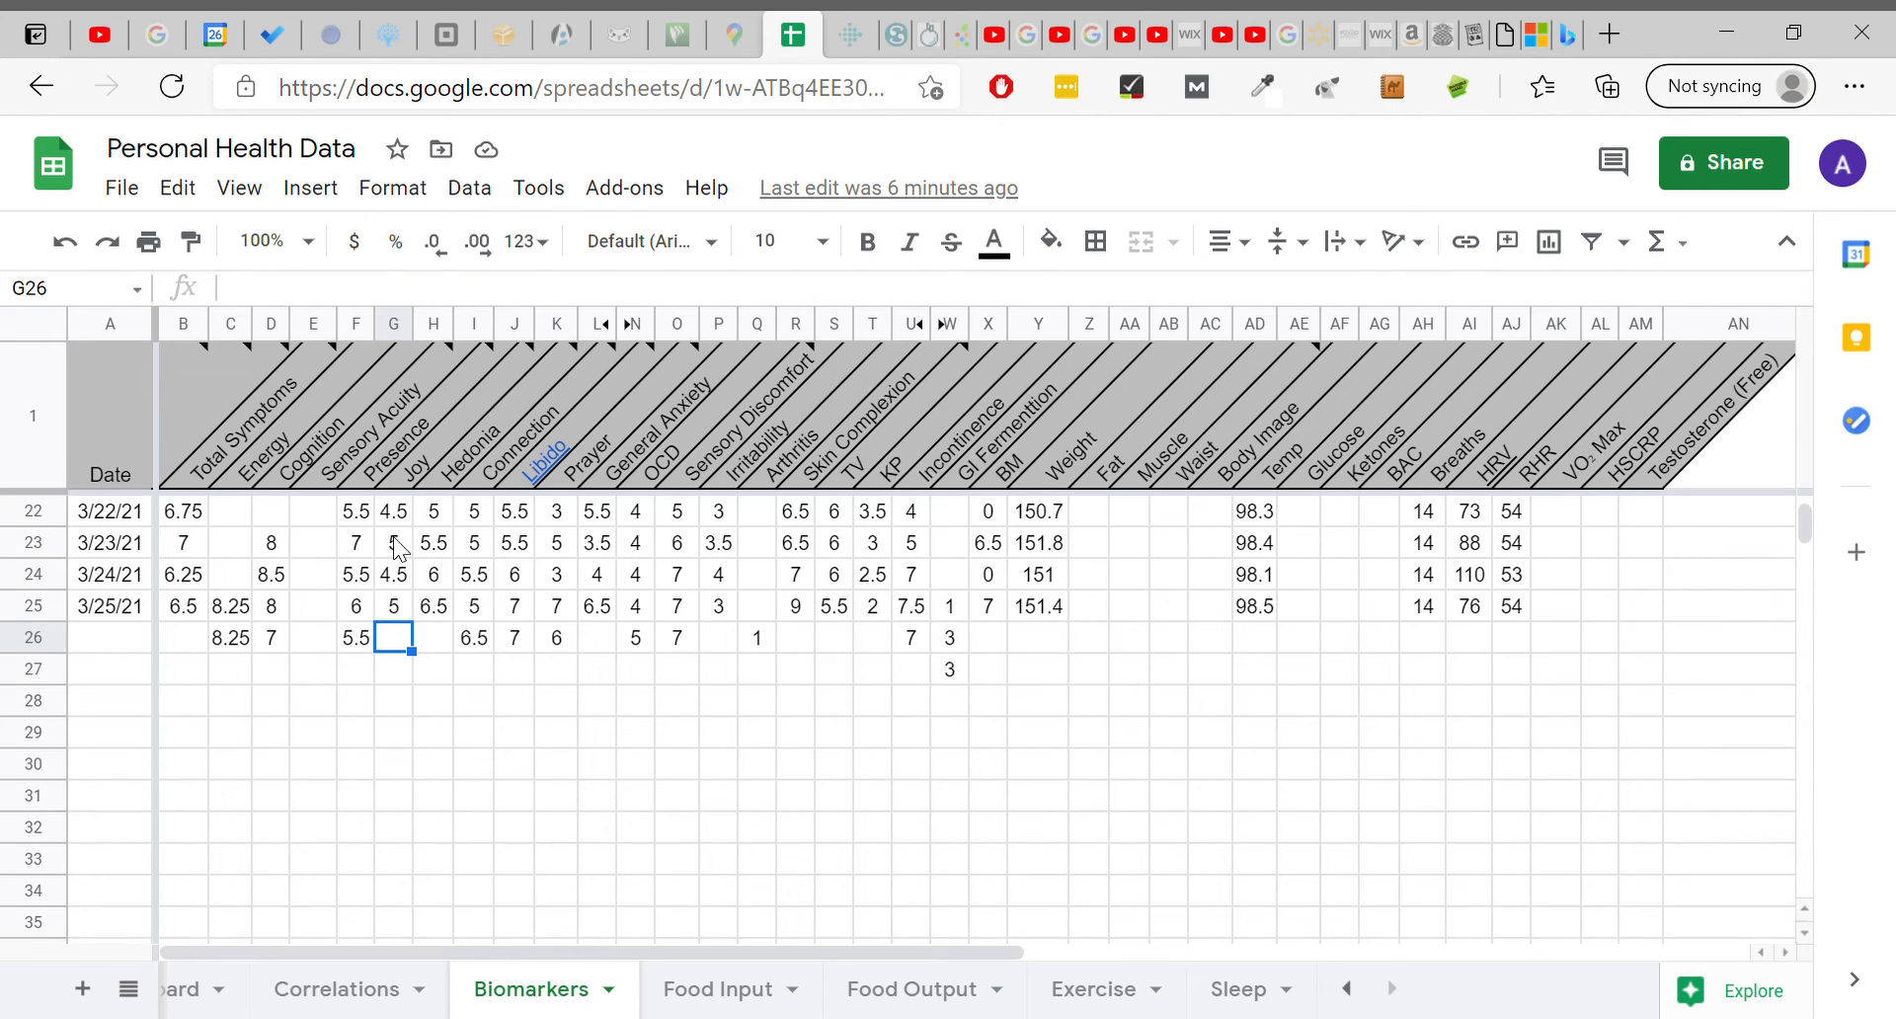
click(392, 614)
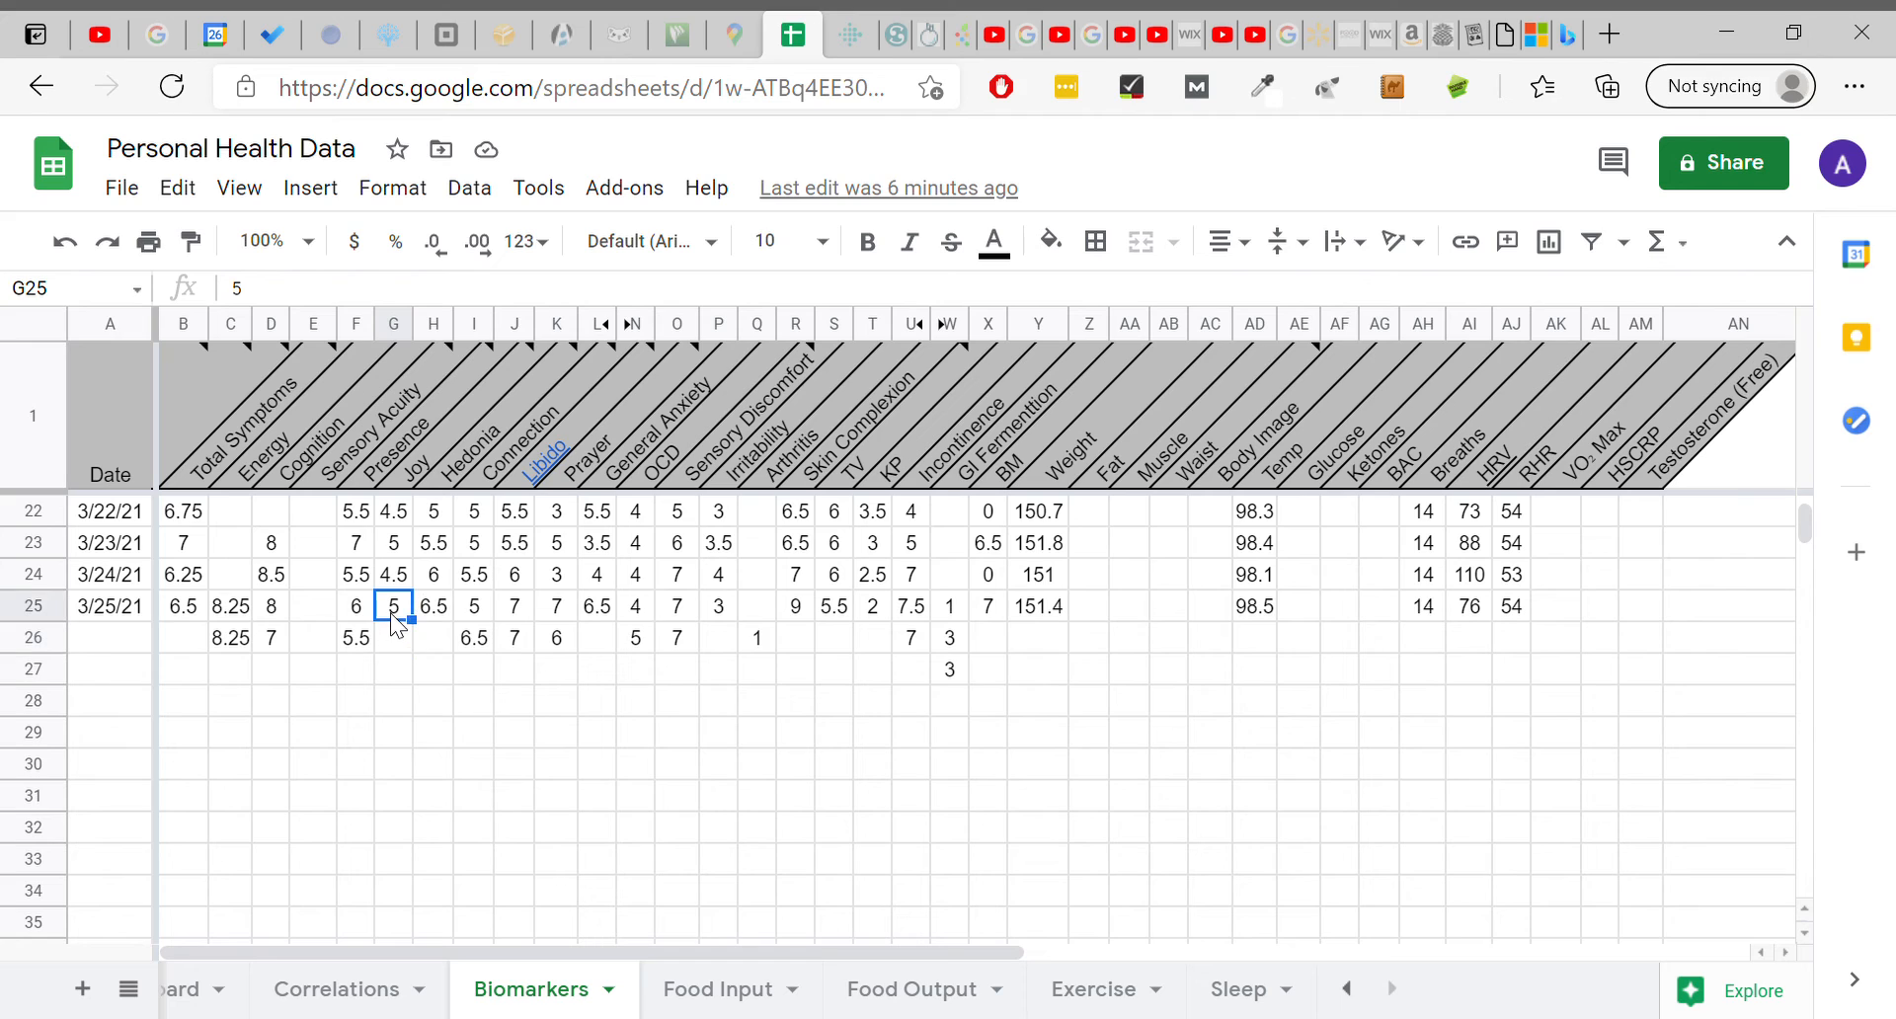
Go through the row 26 cells for Hedonia, Connection, Libido, Prayer and General Anxiety.
click(435, 642)
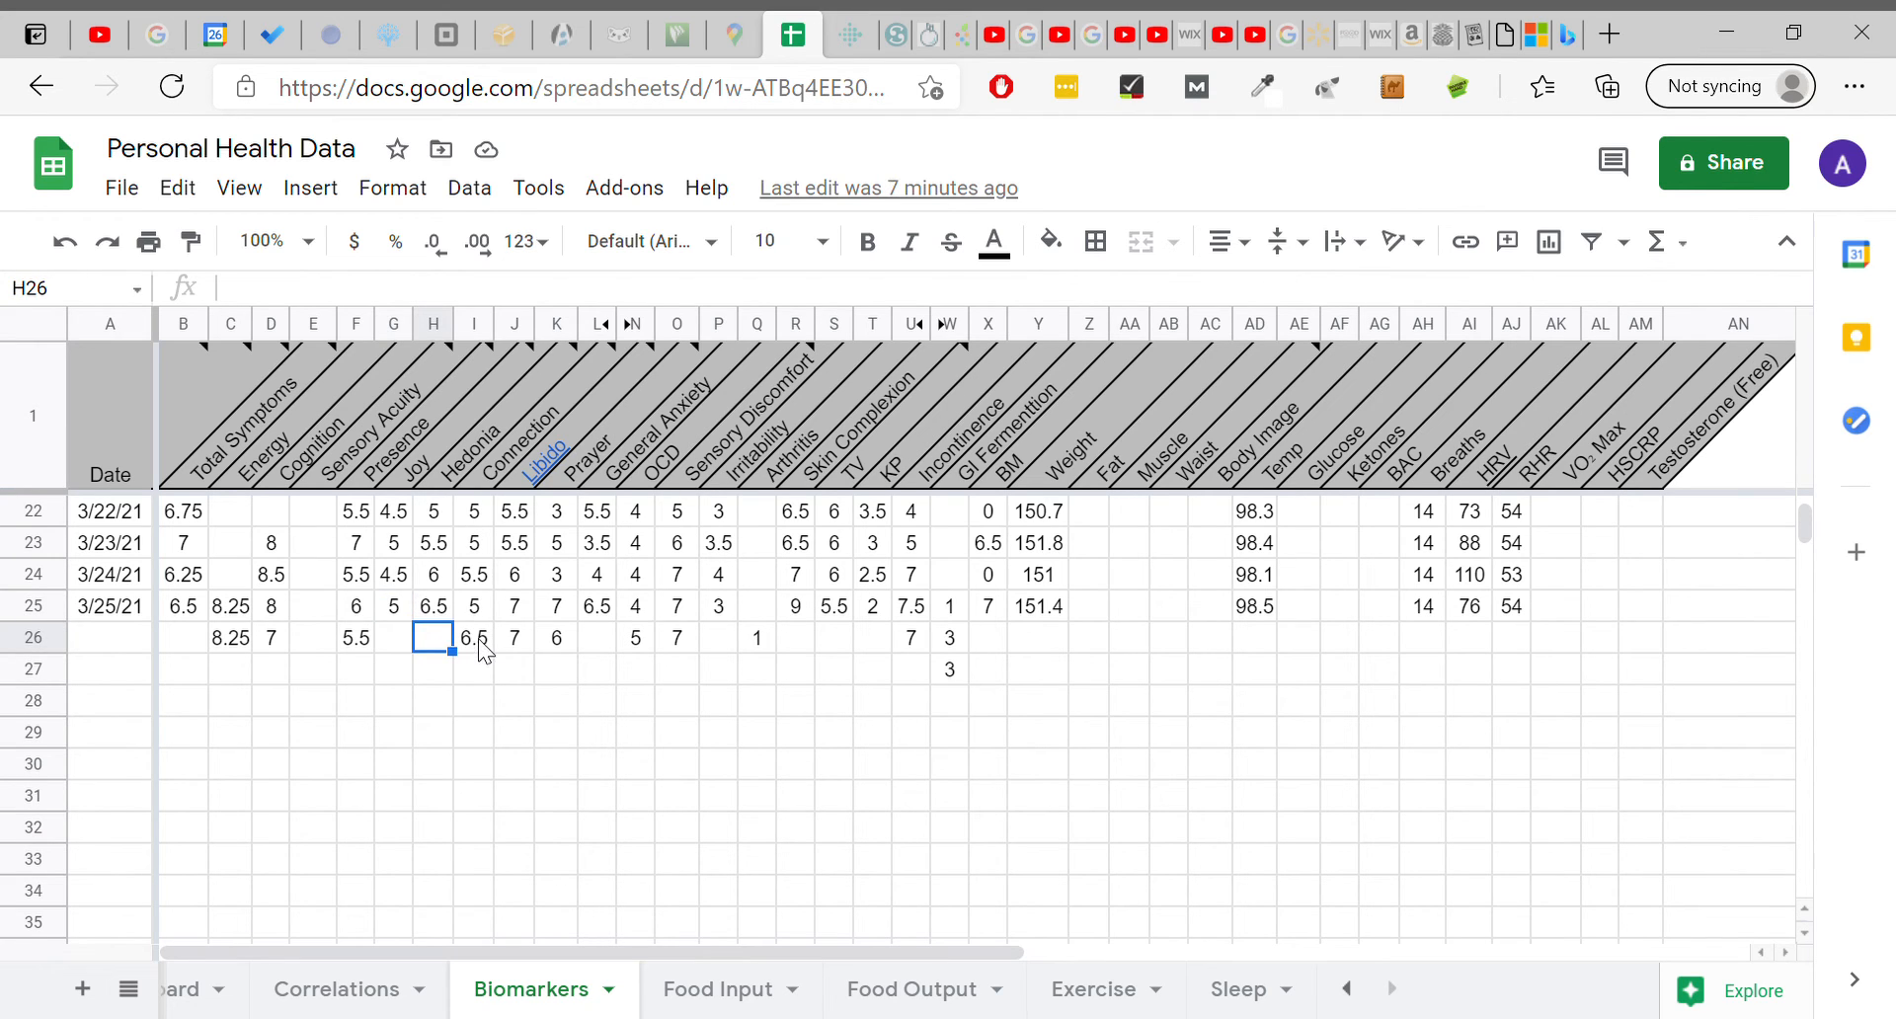
click(482, 644)
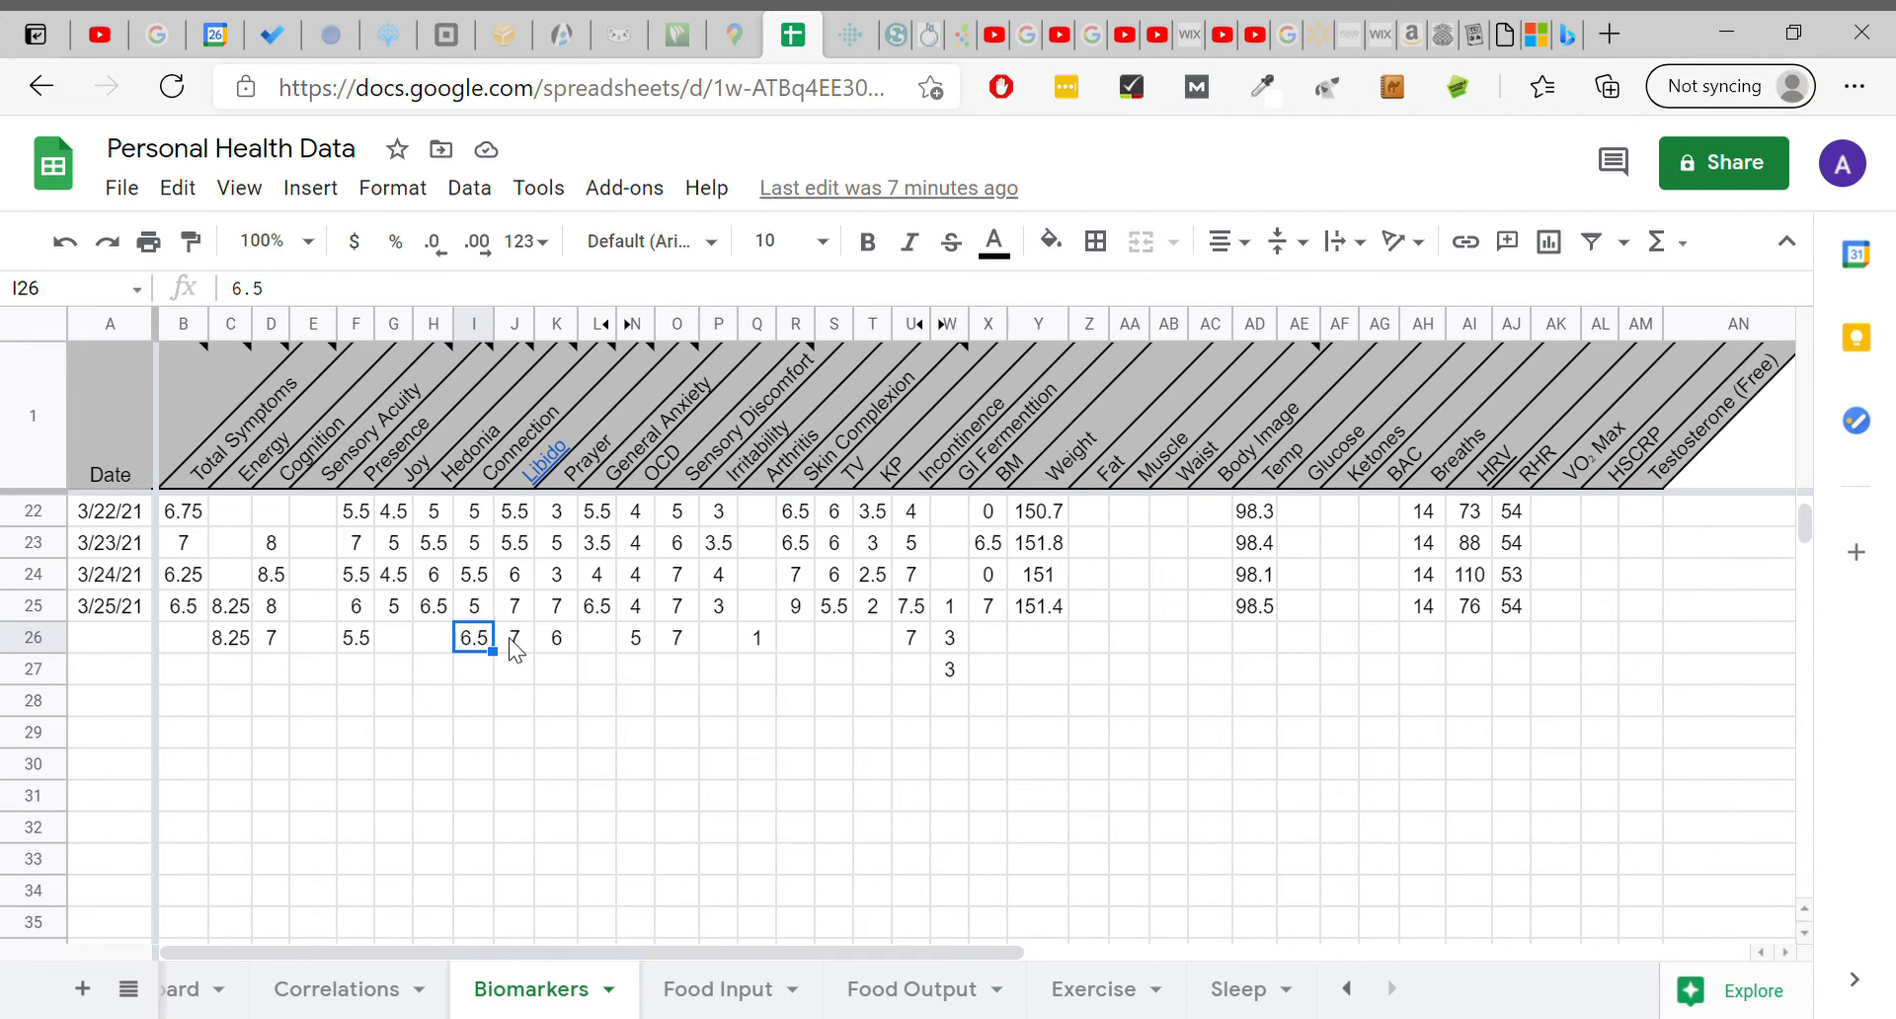
click(520, 643)
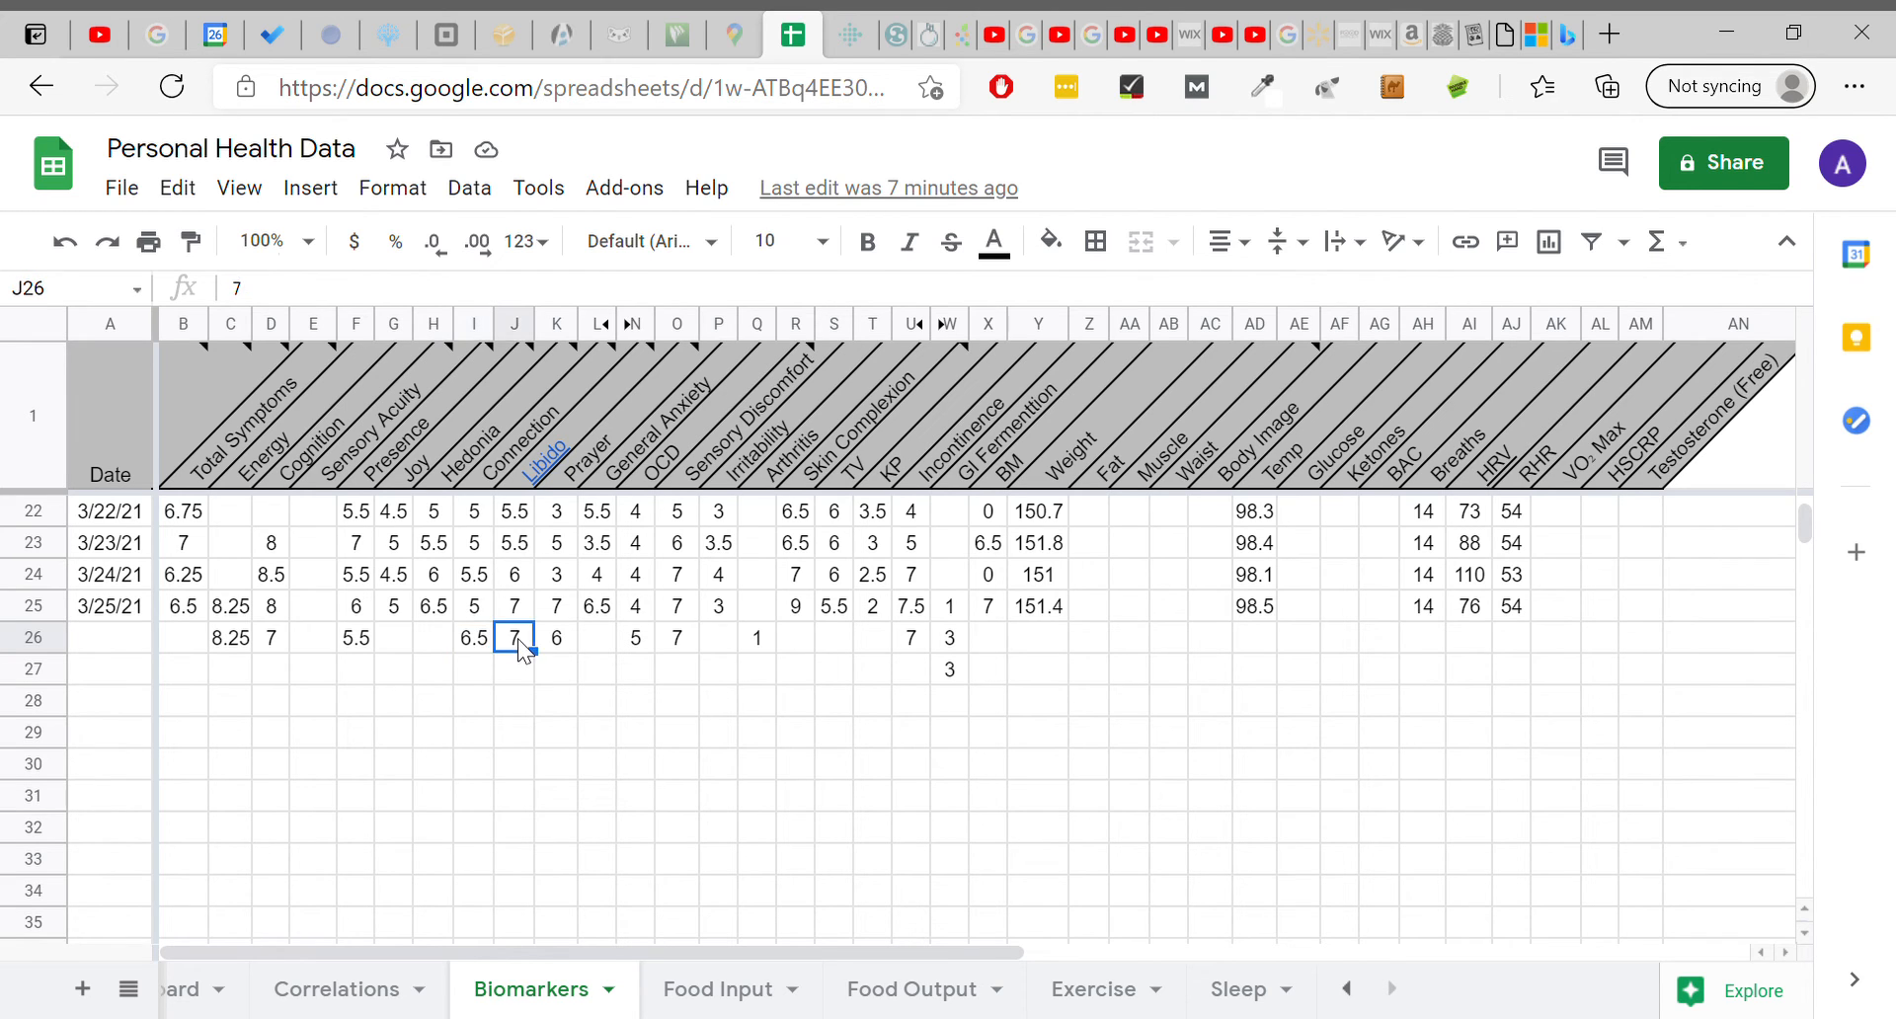
click(550, 644)
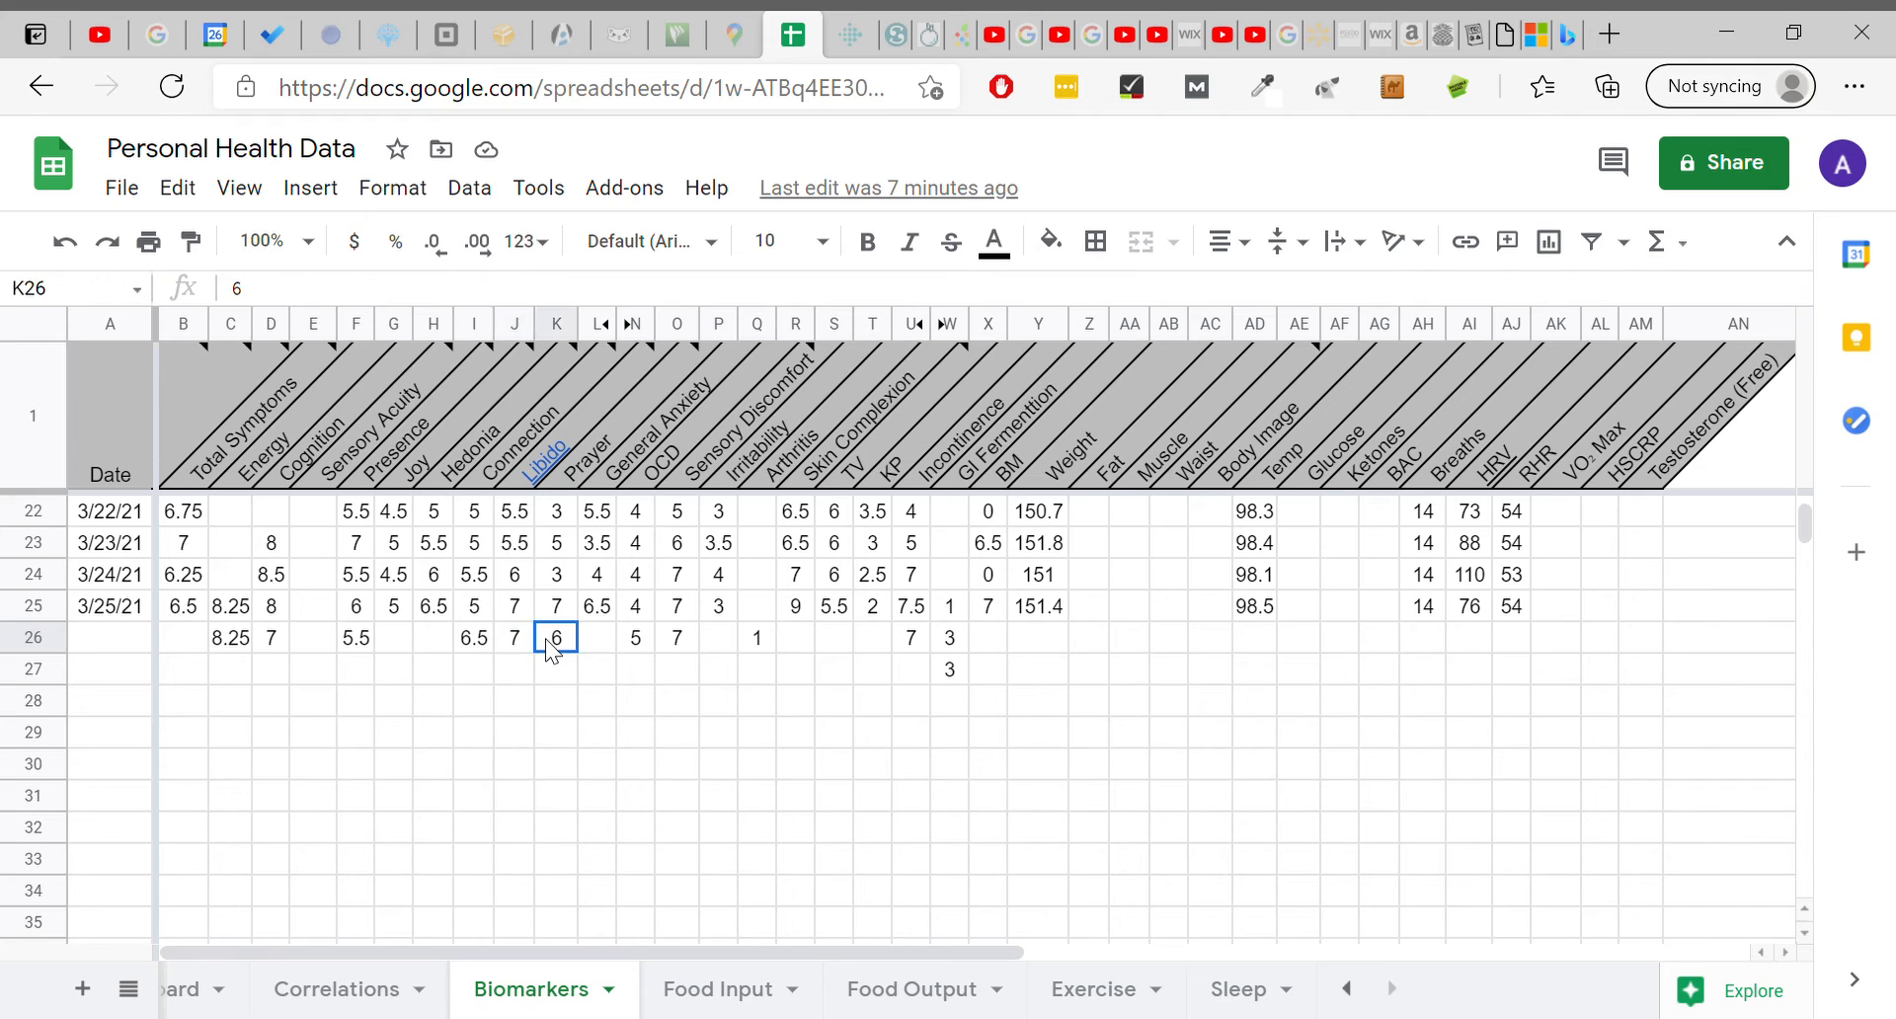
click(597, 643)
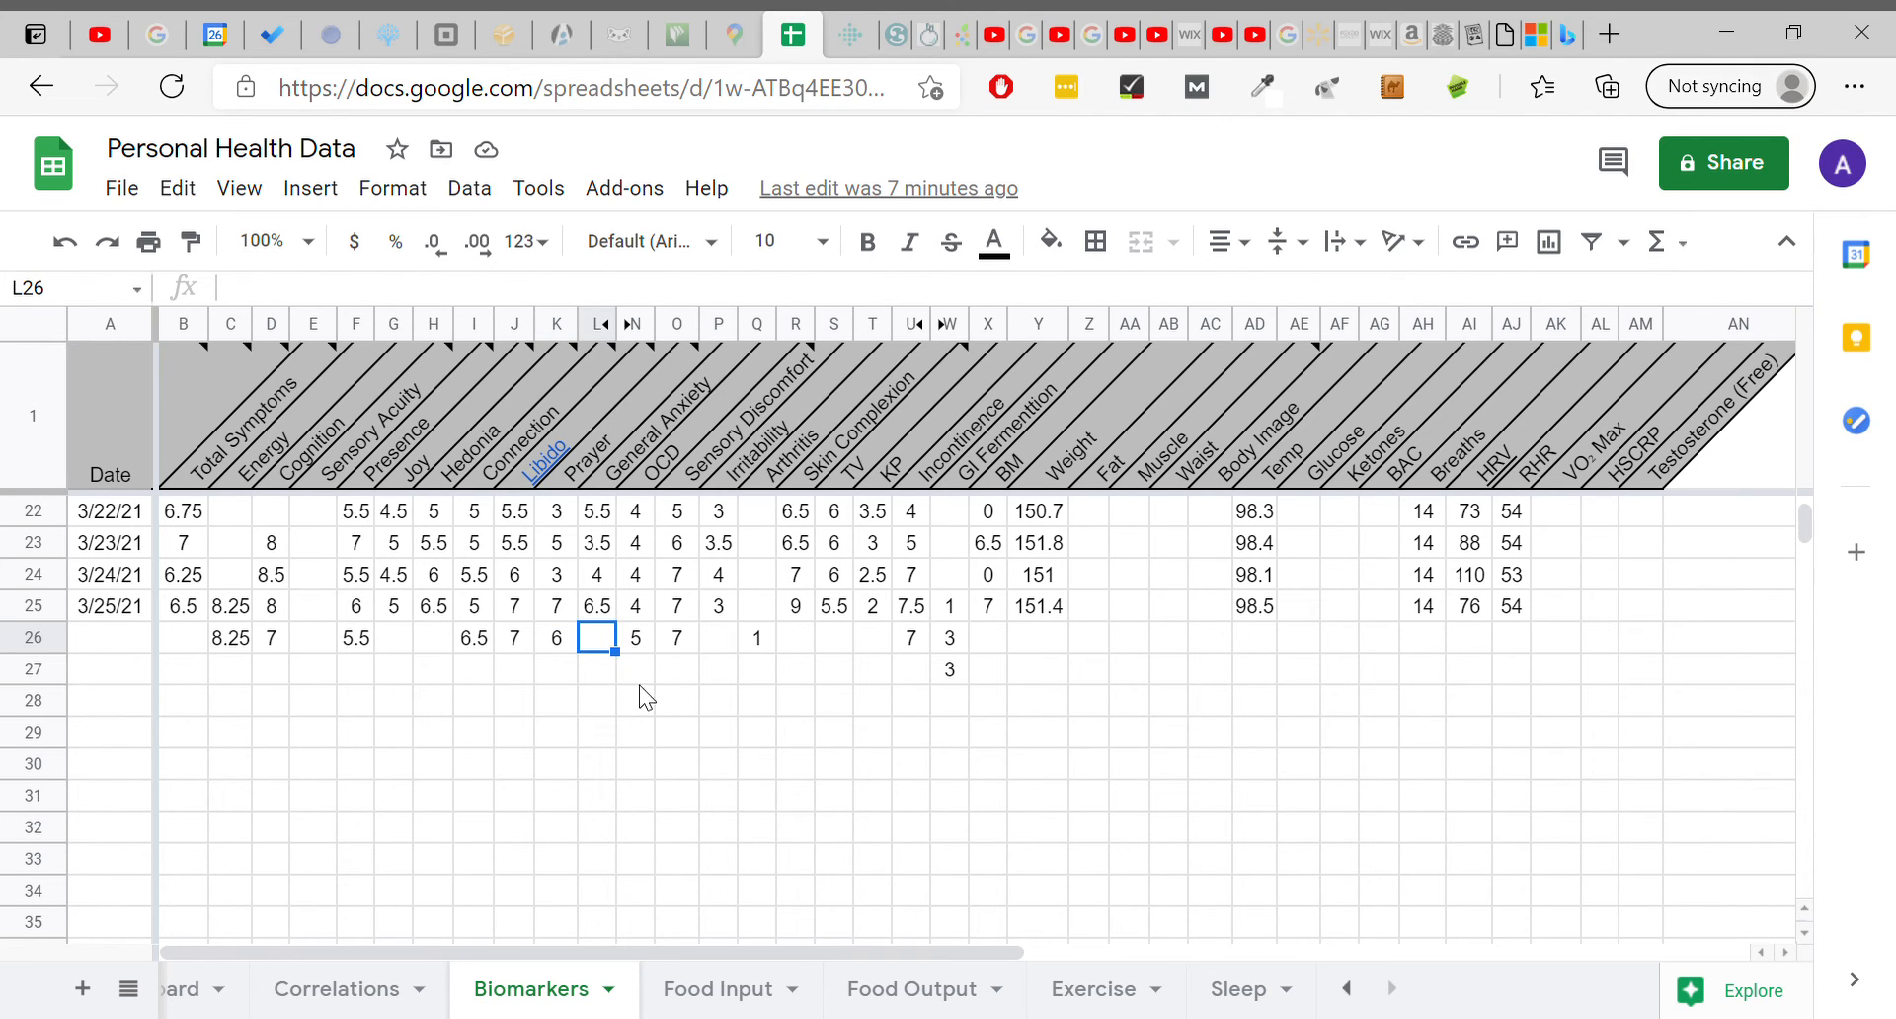
Go through the row 26 cells for OCD, Sensory Discomfort, Irritability, Arthritis, Skin Complexion and TV.
click(637, 640)
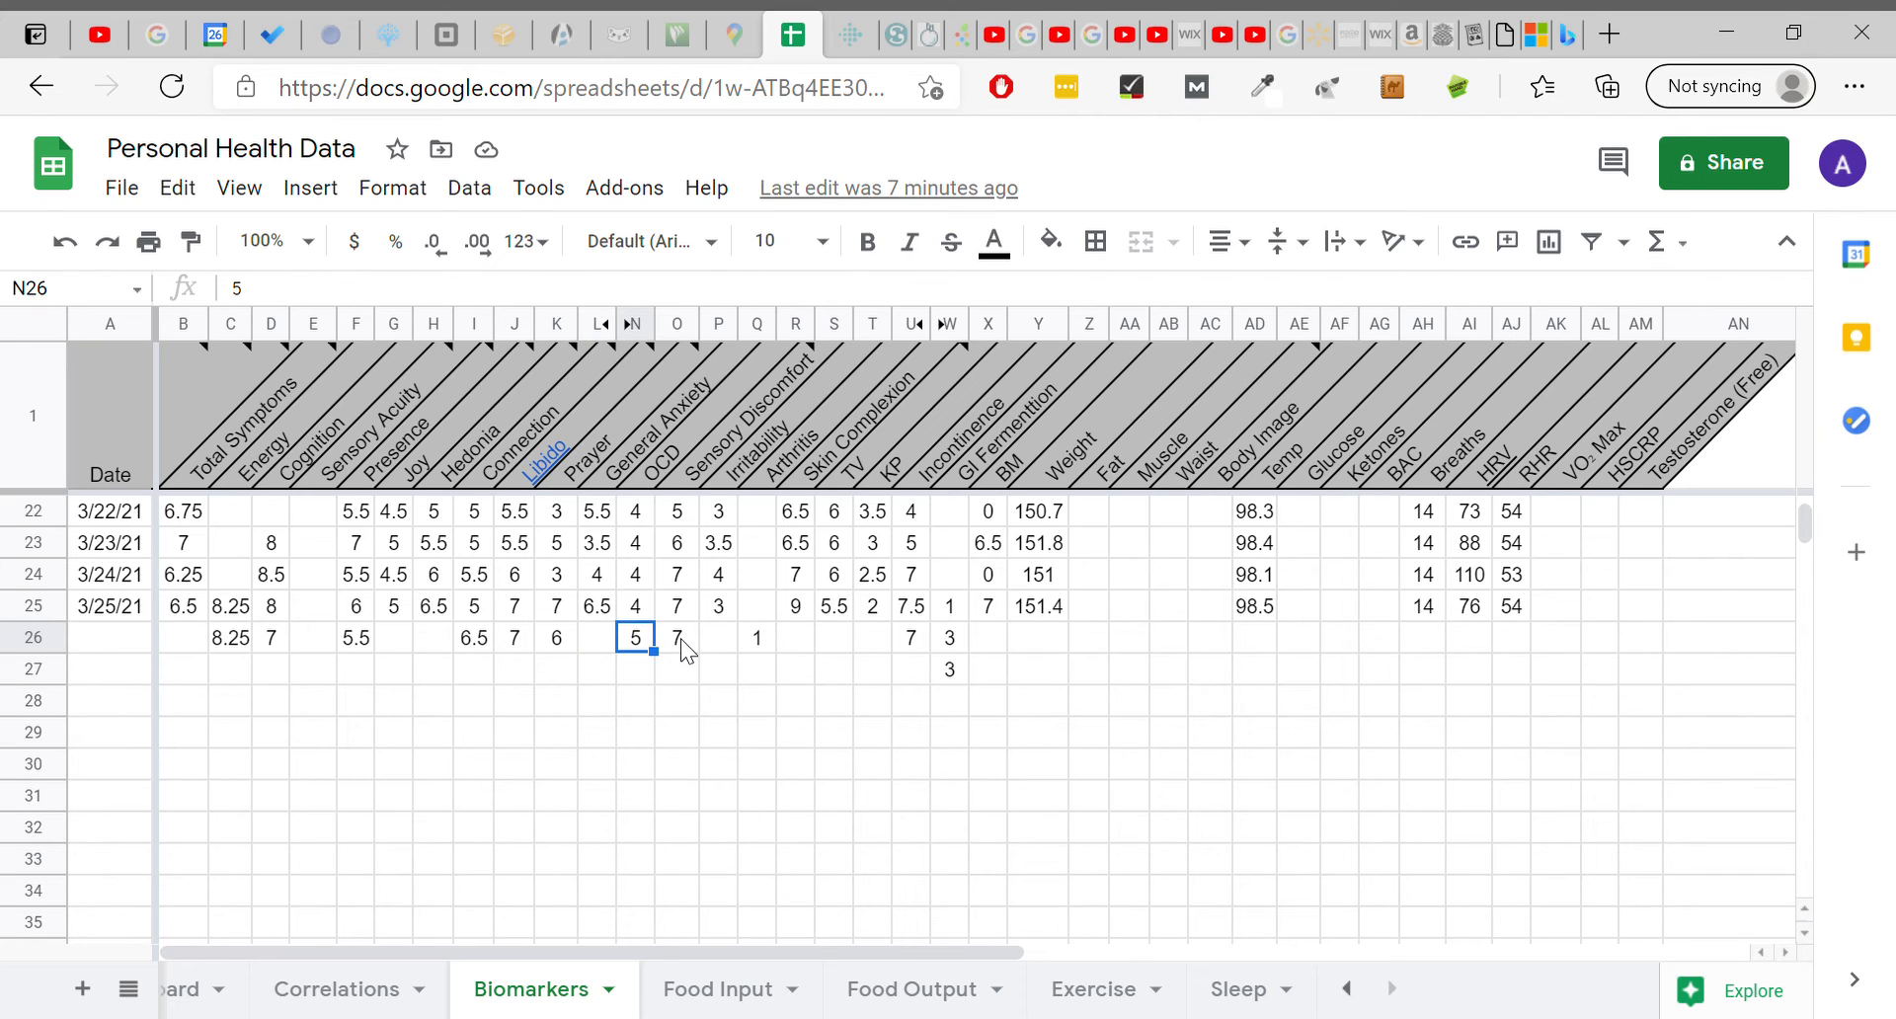
click(681, 642)
click(720, 642)
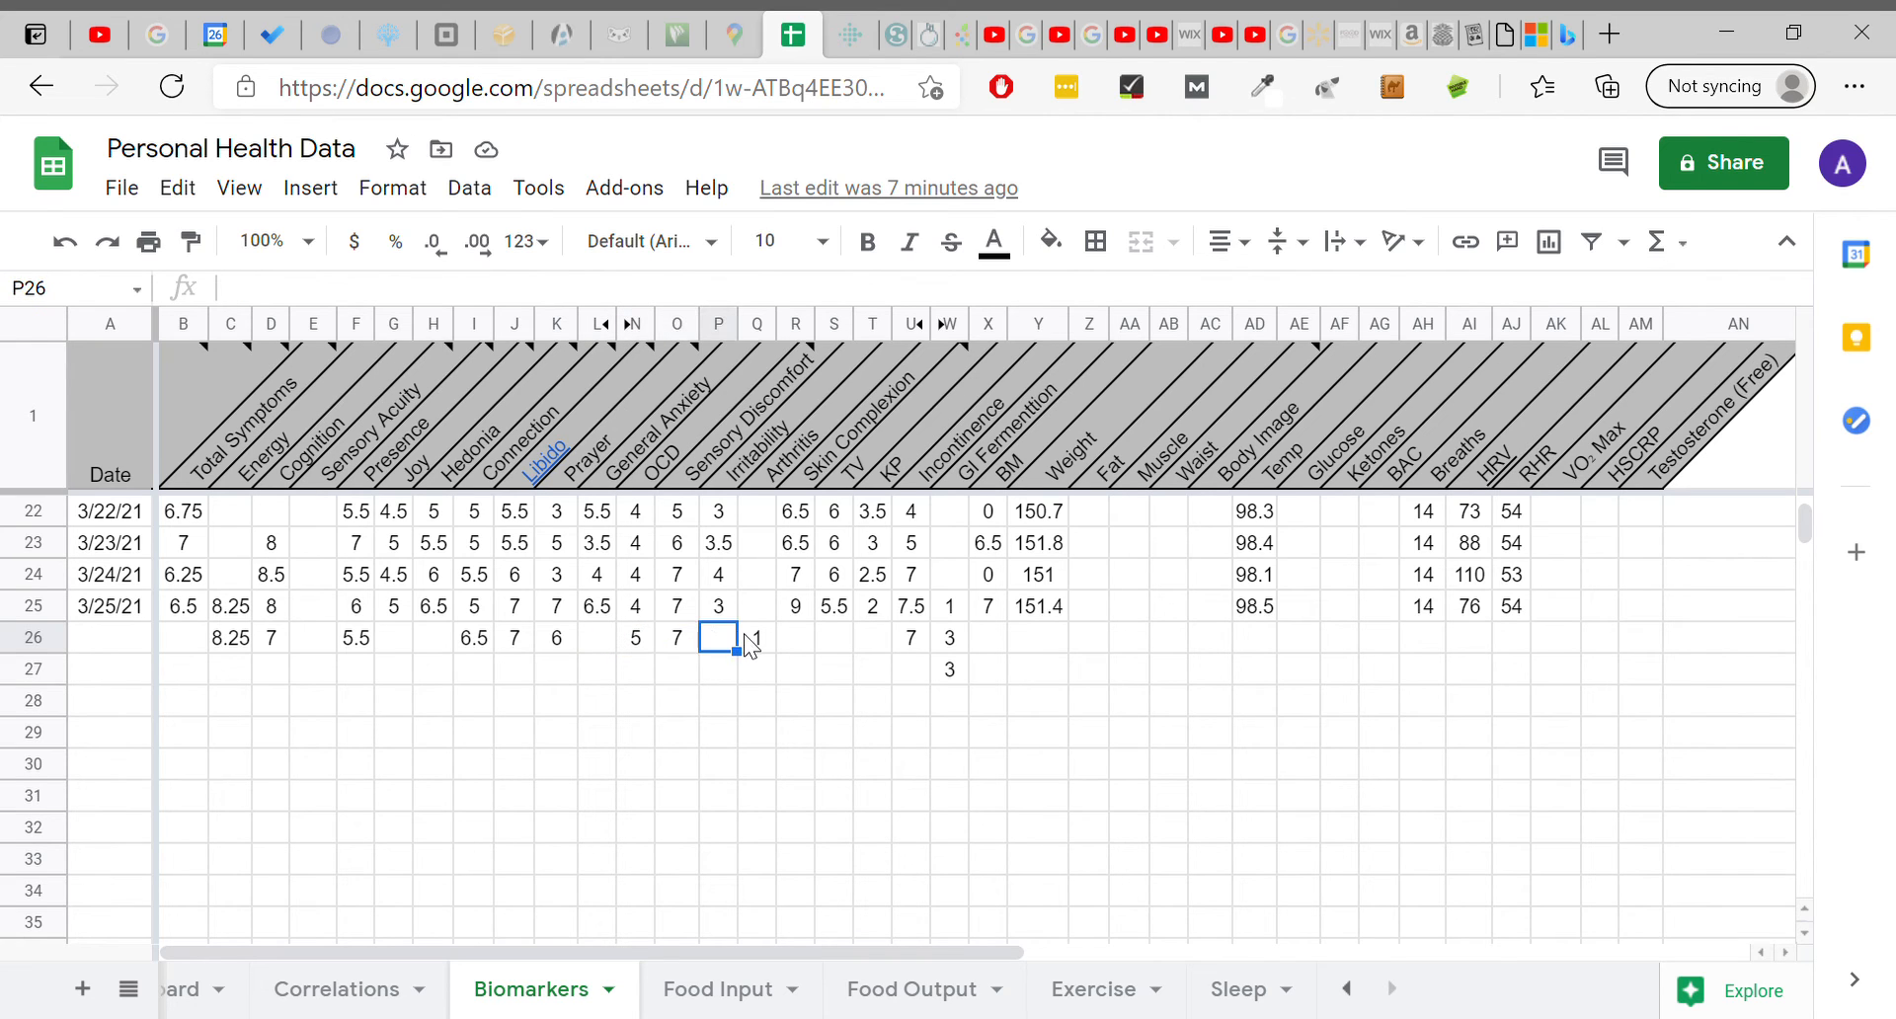
click(759, 642)
click(792, 644)
click(824, 644)
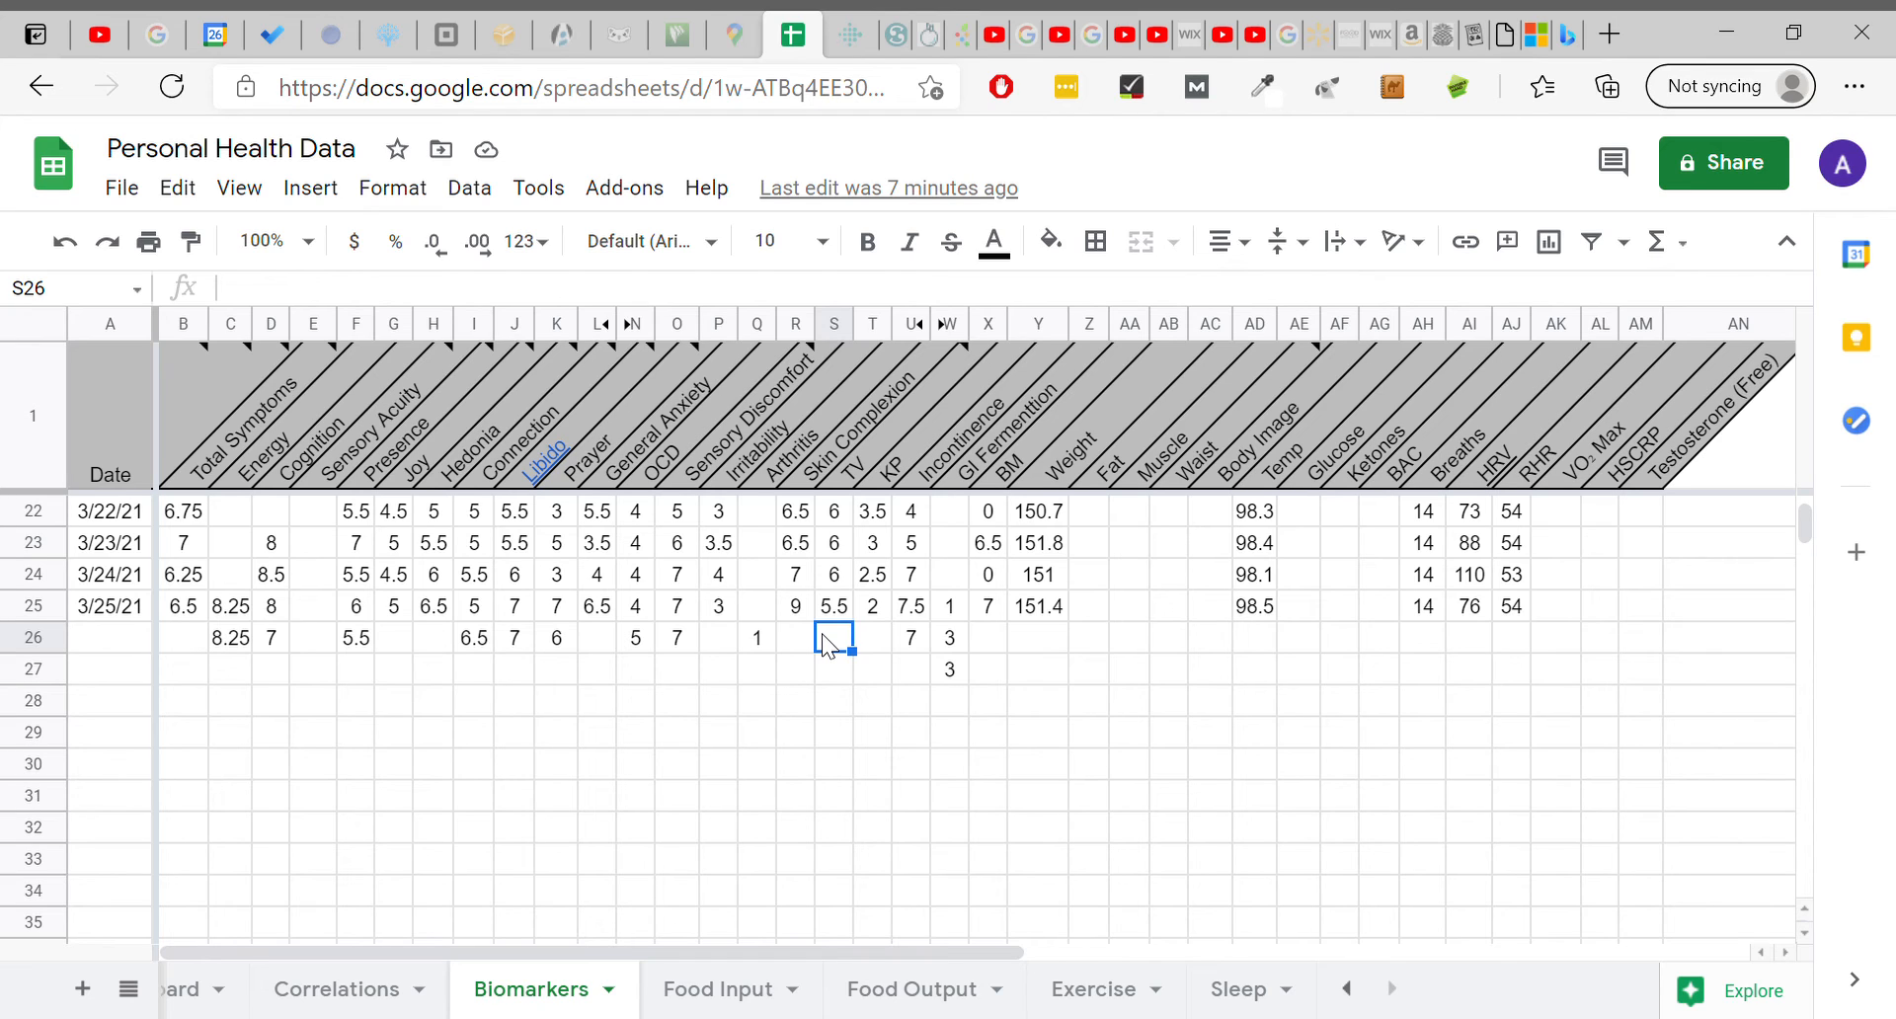
Go through the row 26 cells for KP, Incontinence and GI Fermenttion.
click(873, 641)
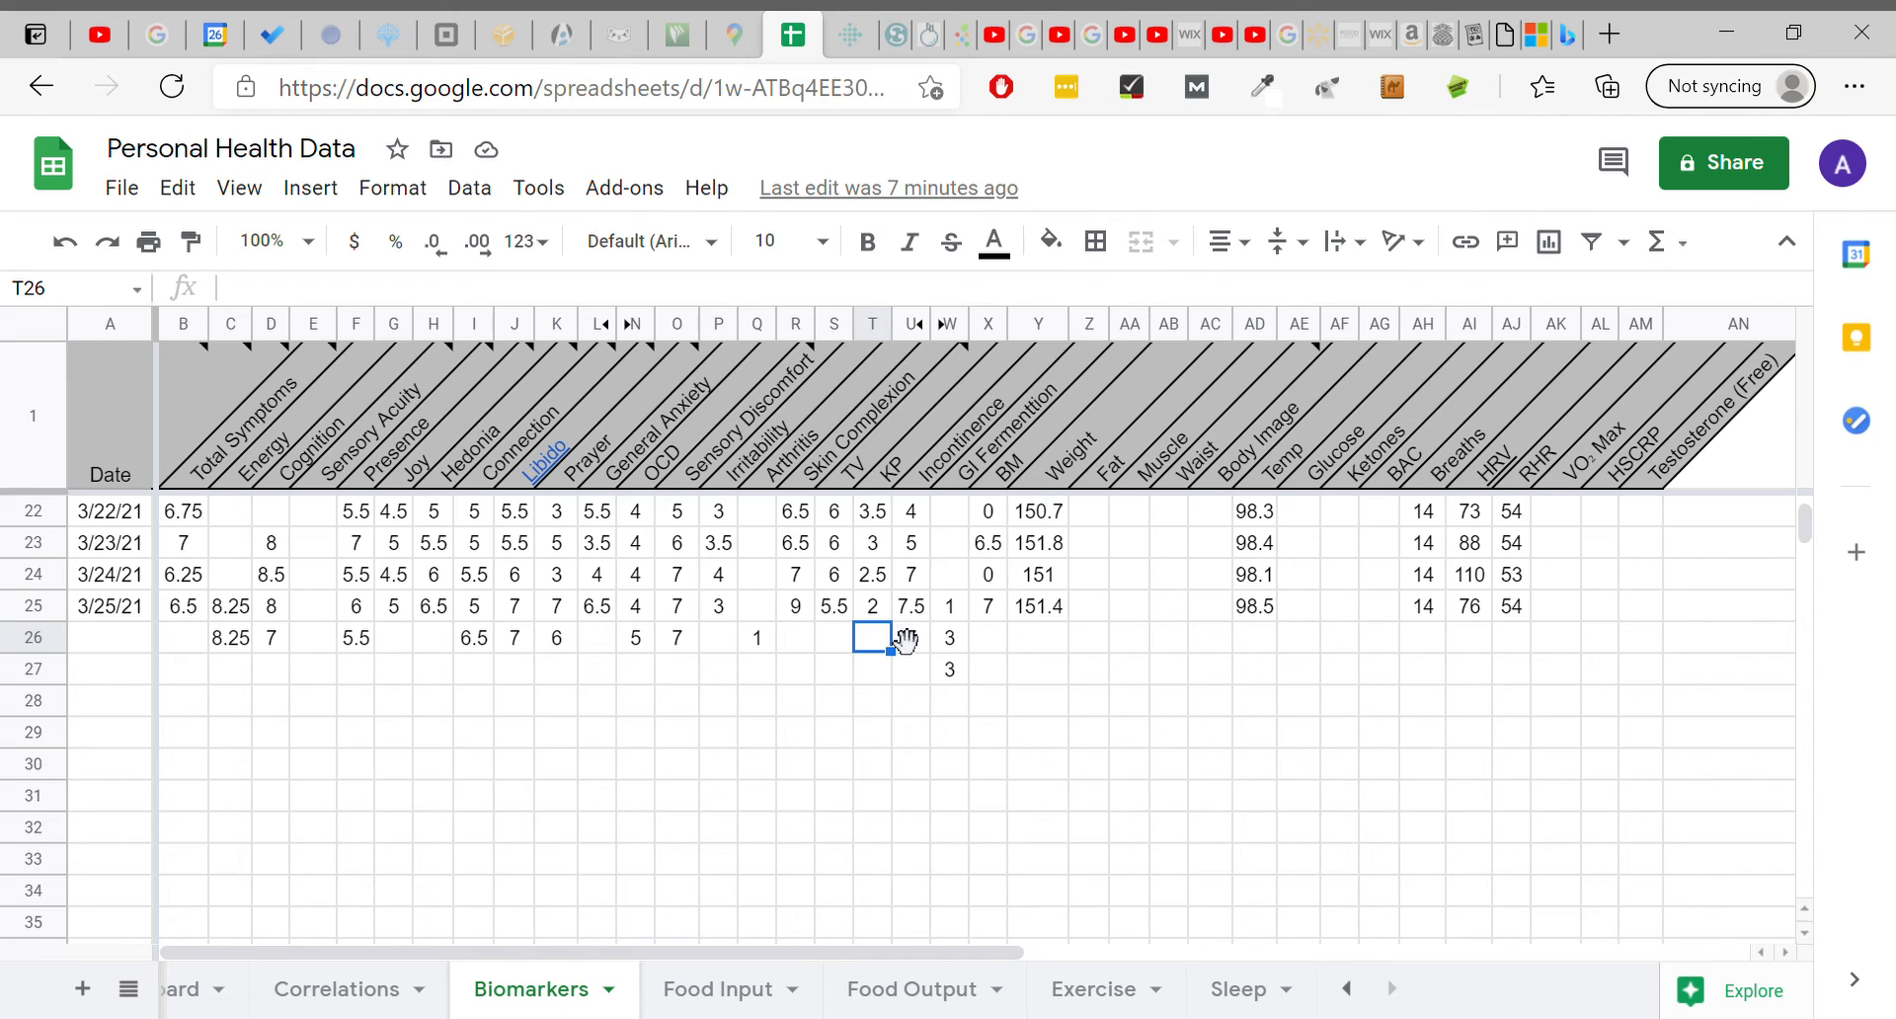
click(911, 637)
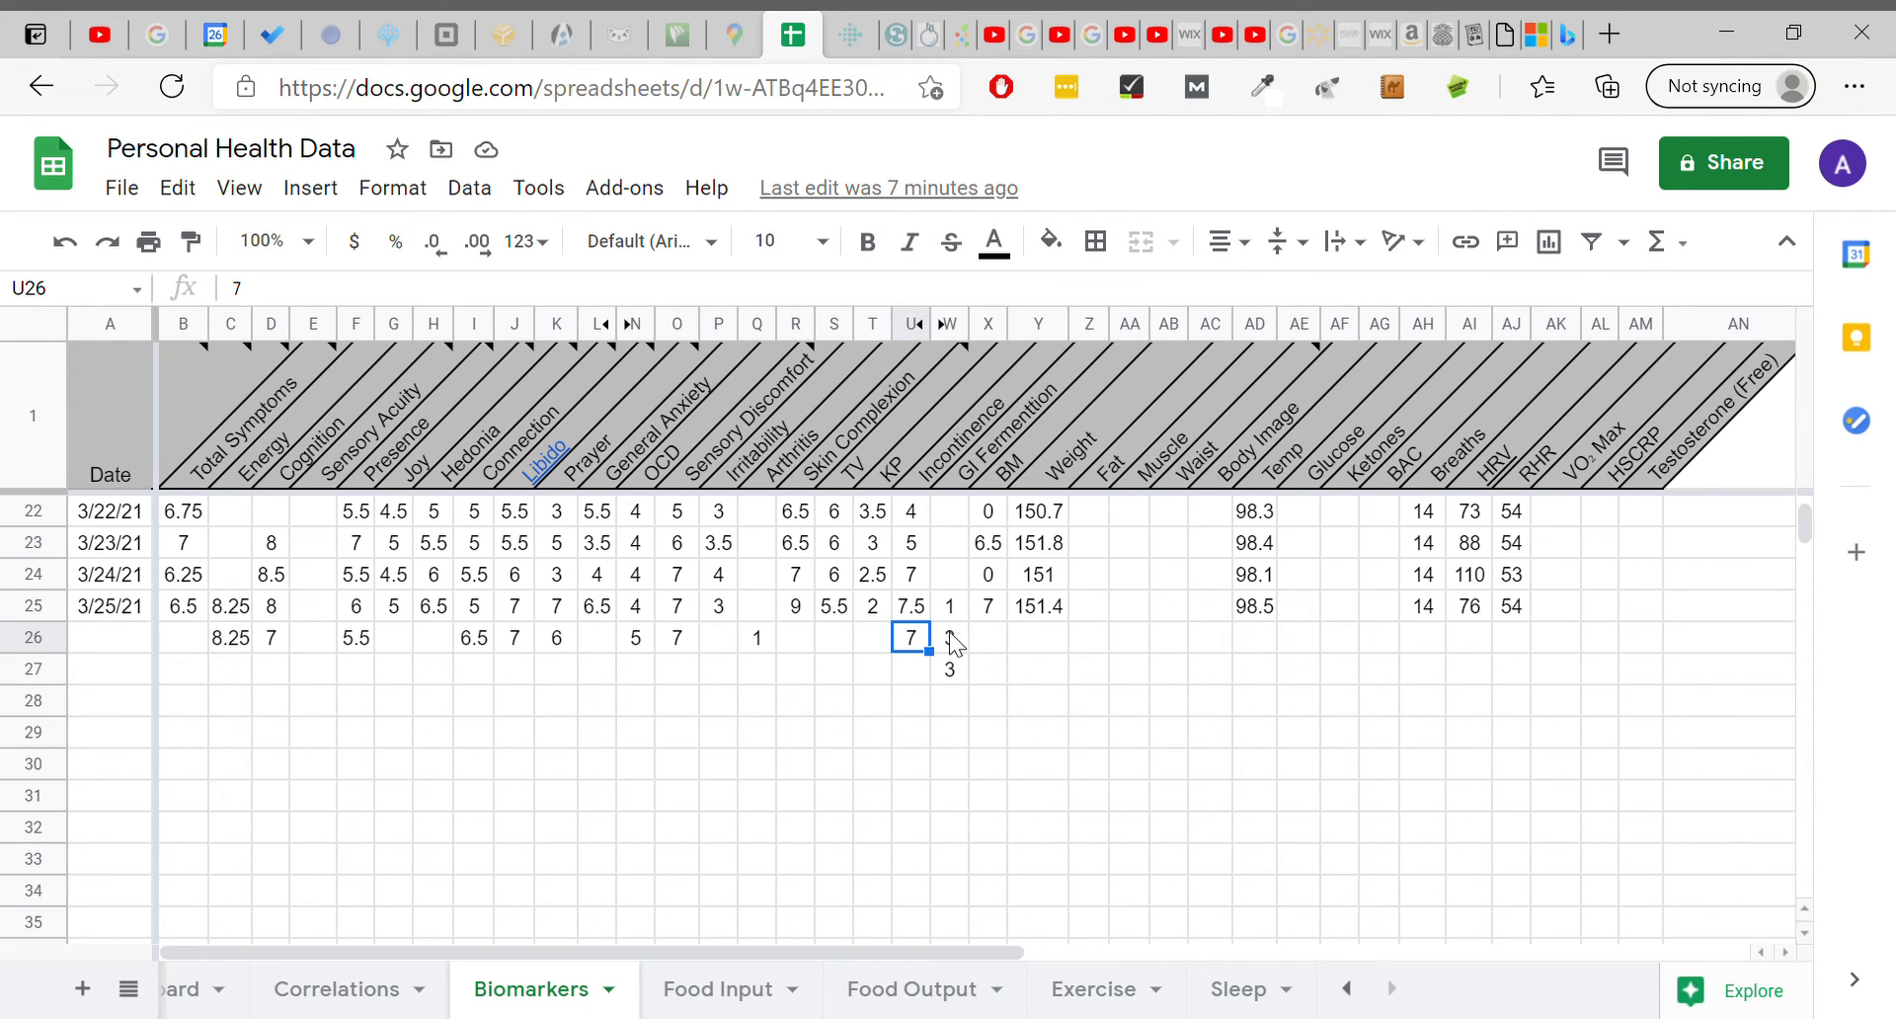
click(951, 643)
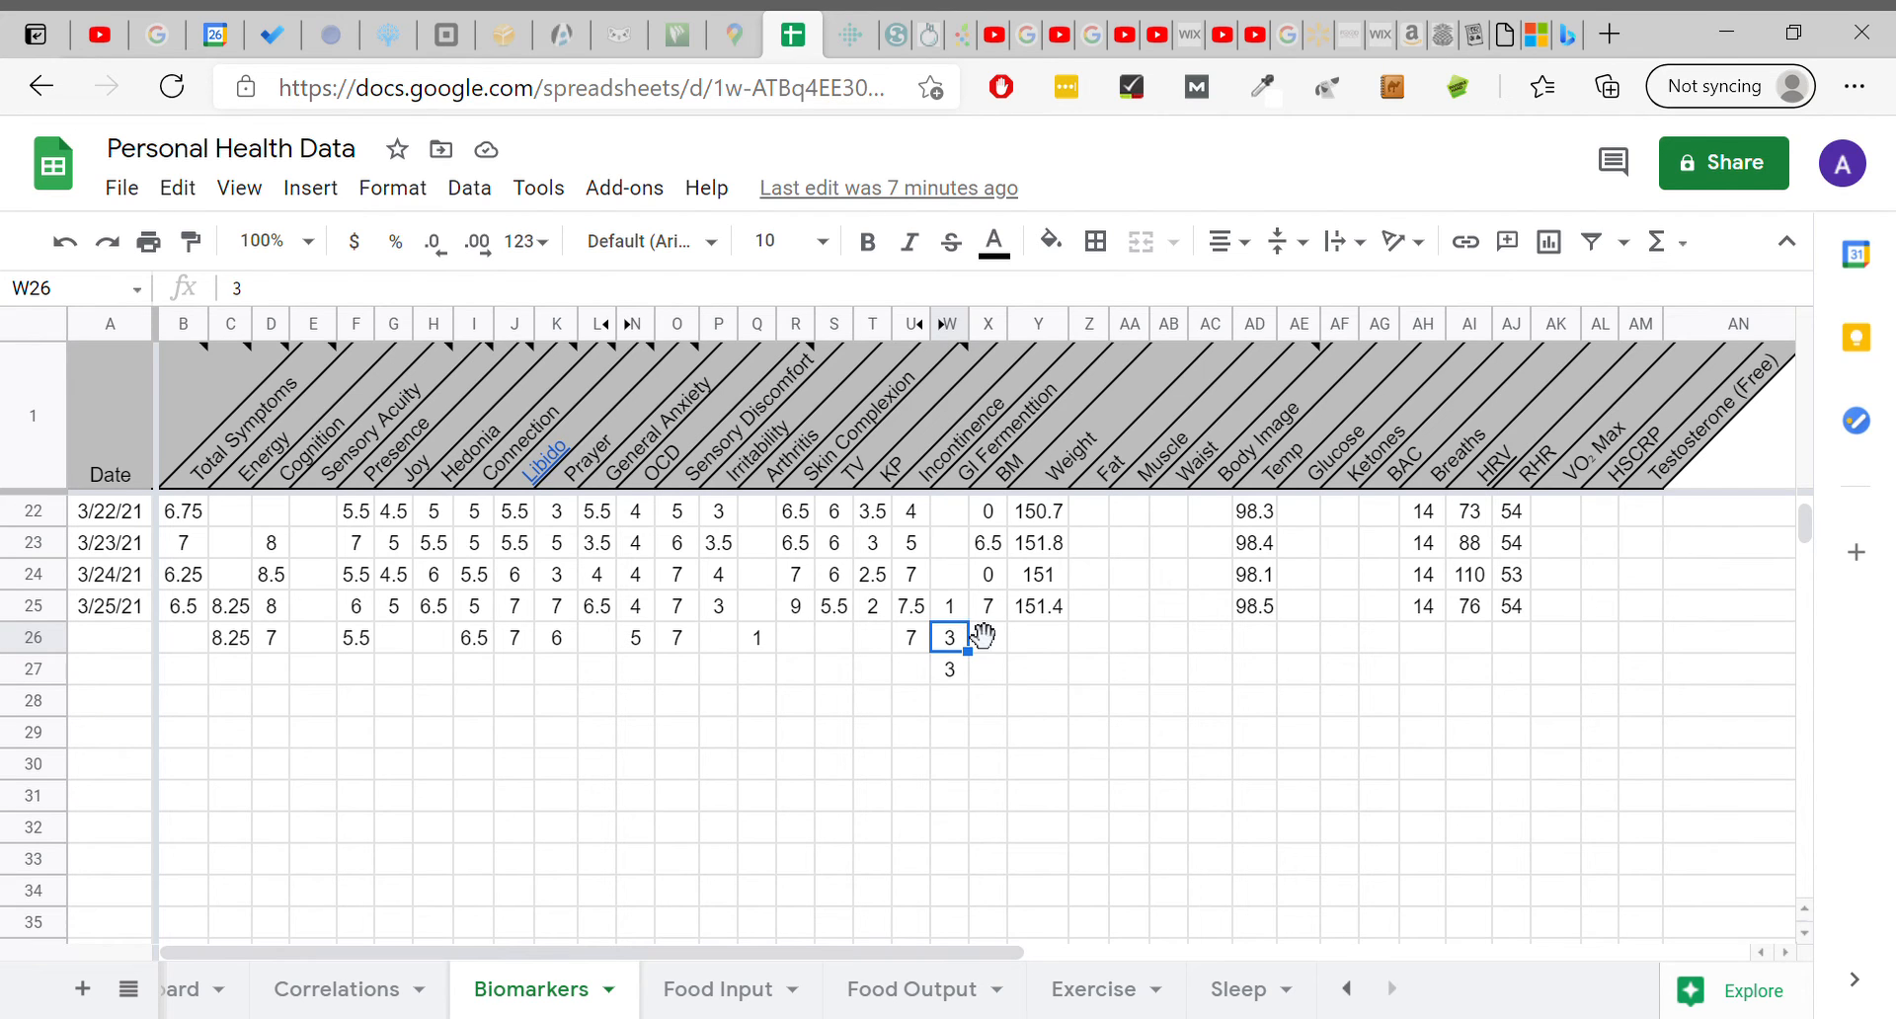
Review the earlier entries in the BM column and select the one for 3/24/21.
click(997, 648)
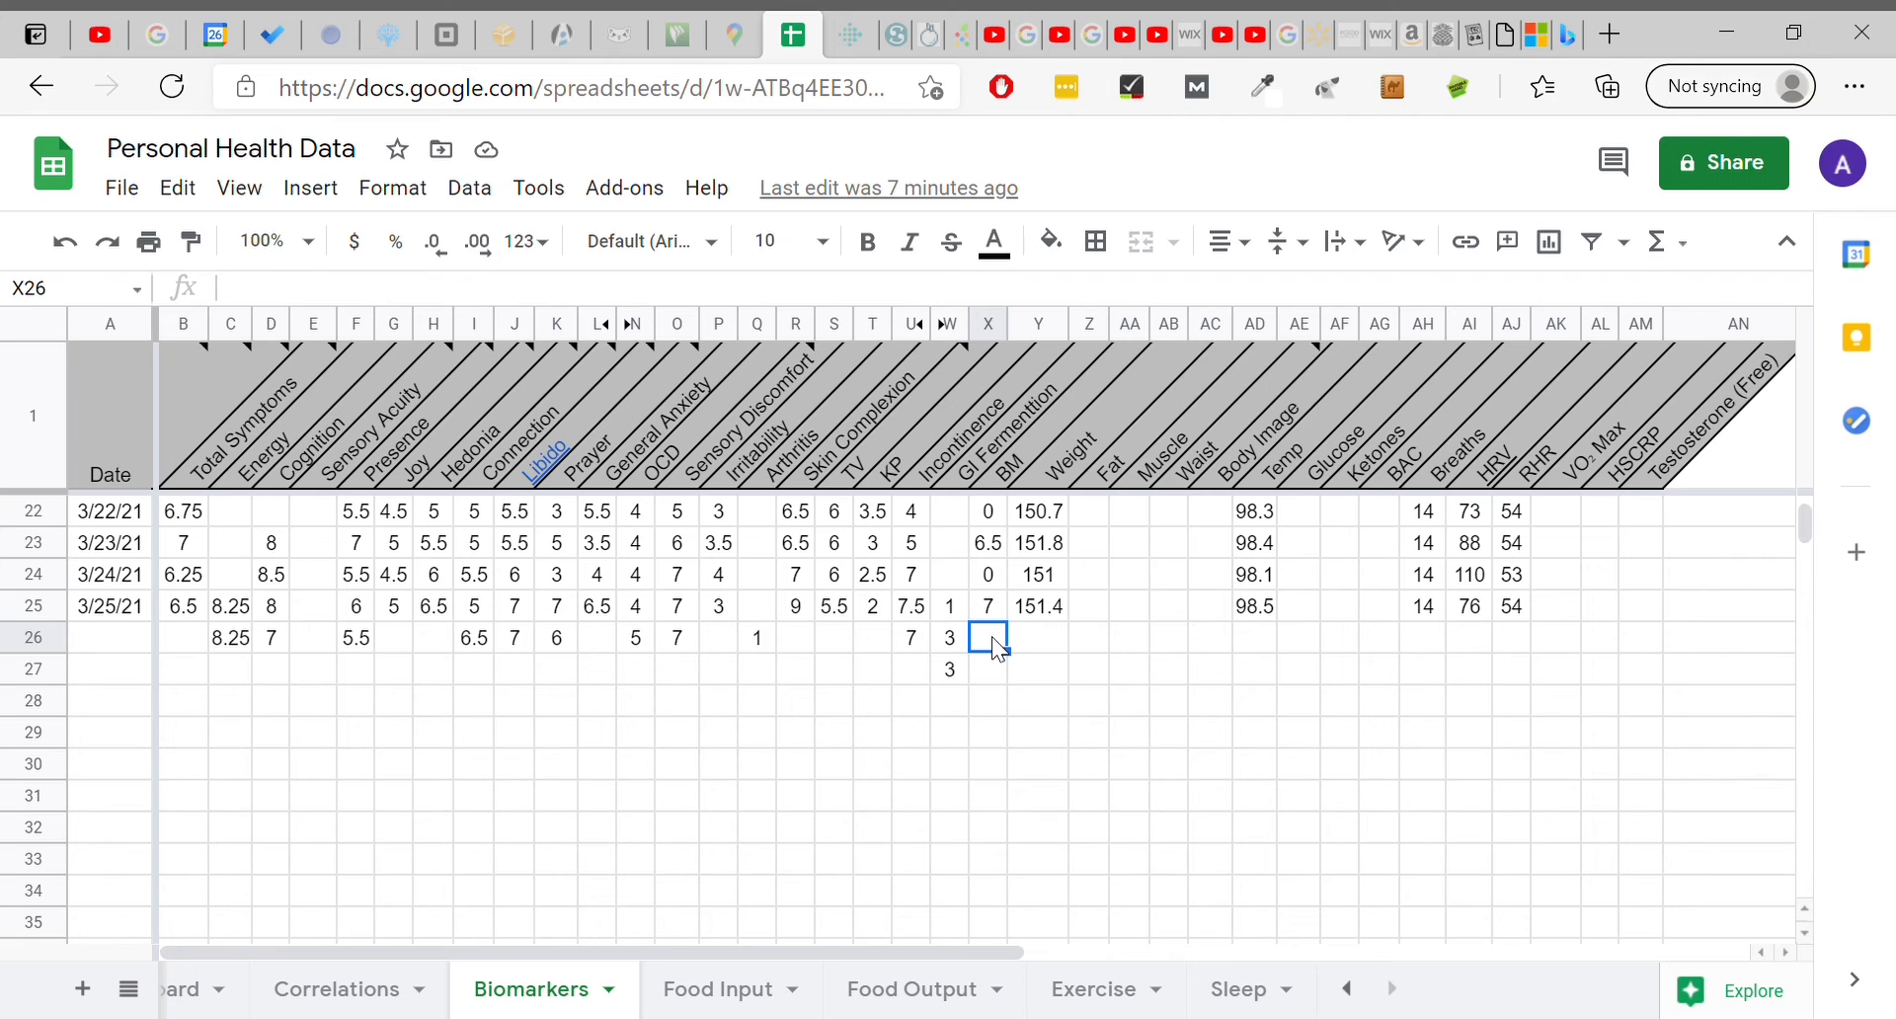
scroll(999, 644, up, 2)
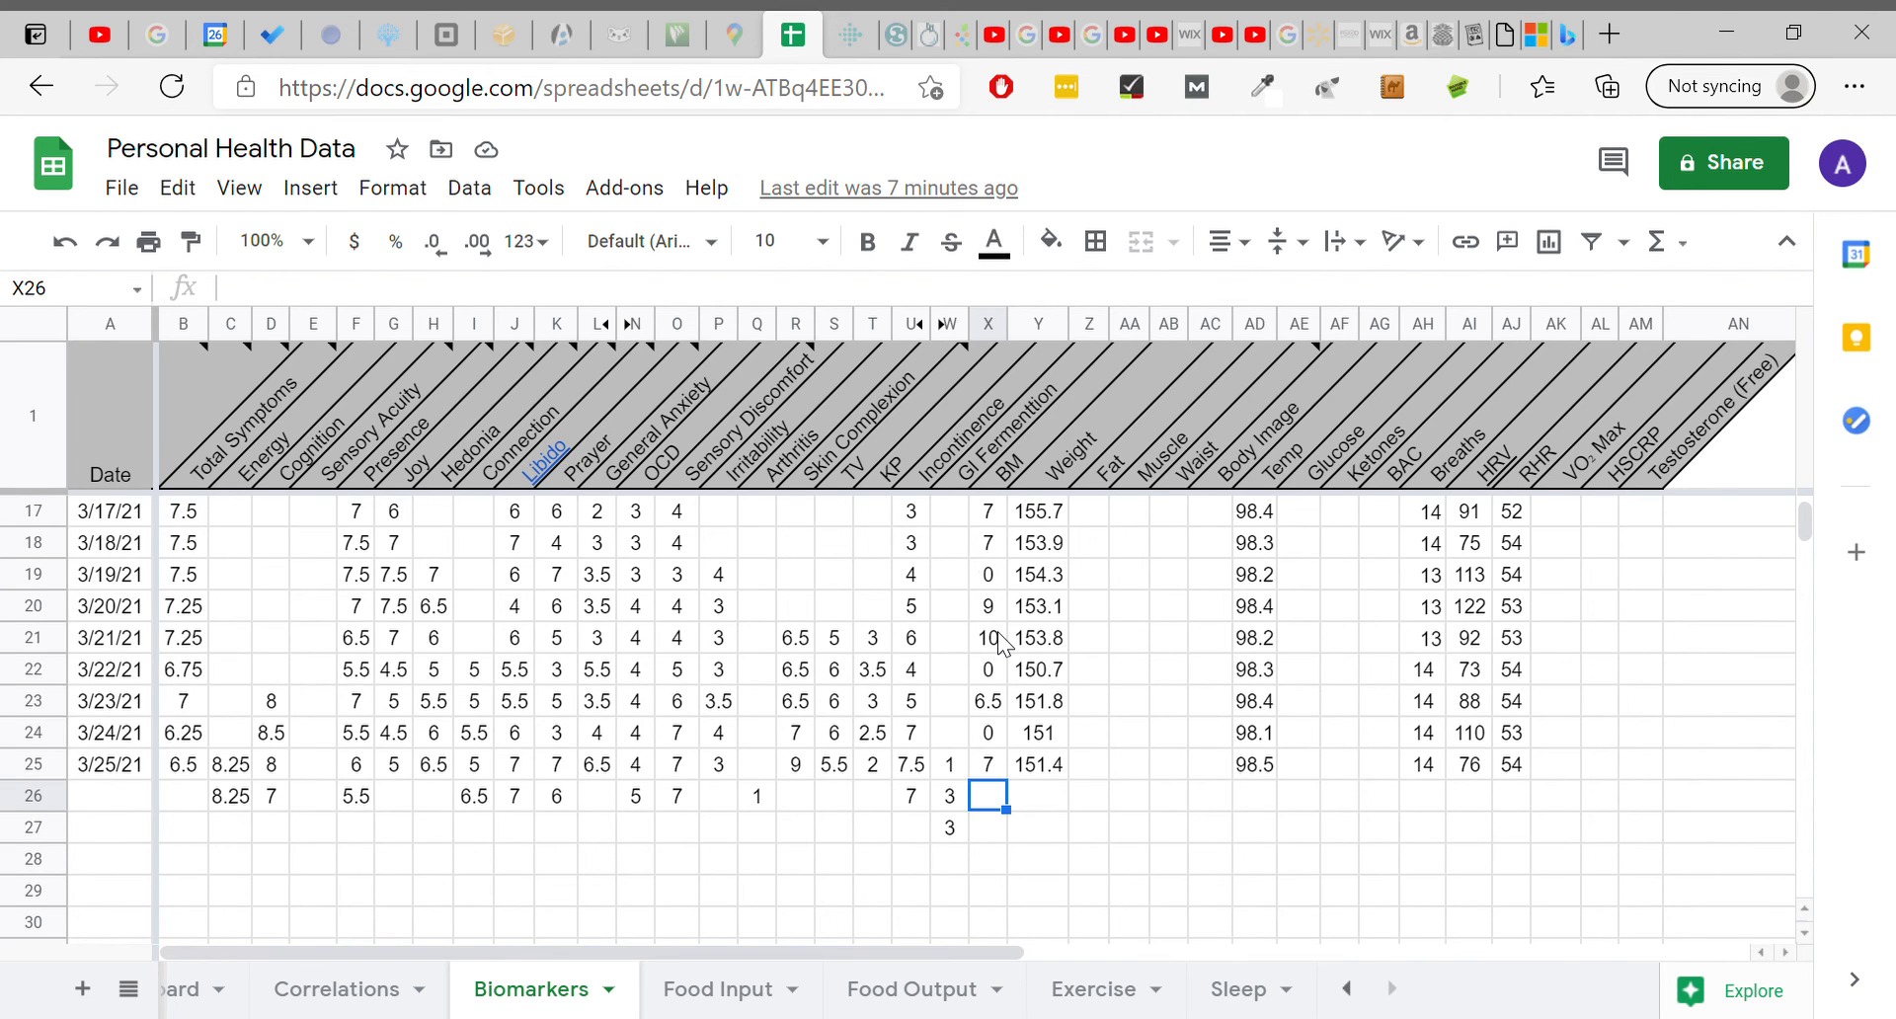
scroll(1002, 644, up, 1)
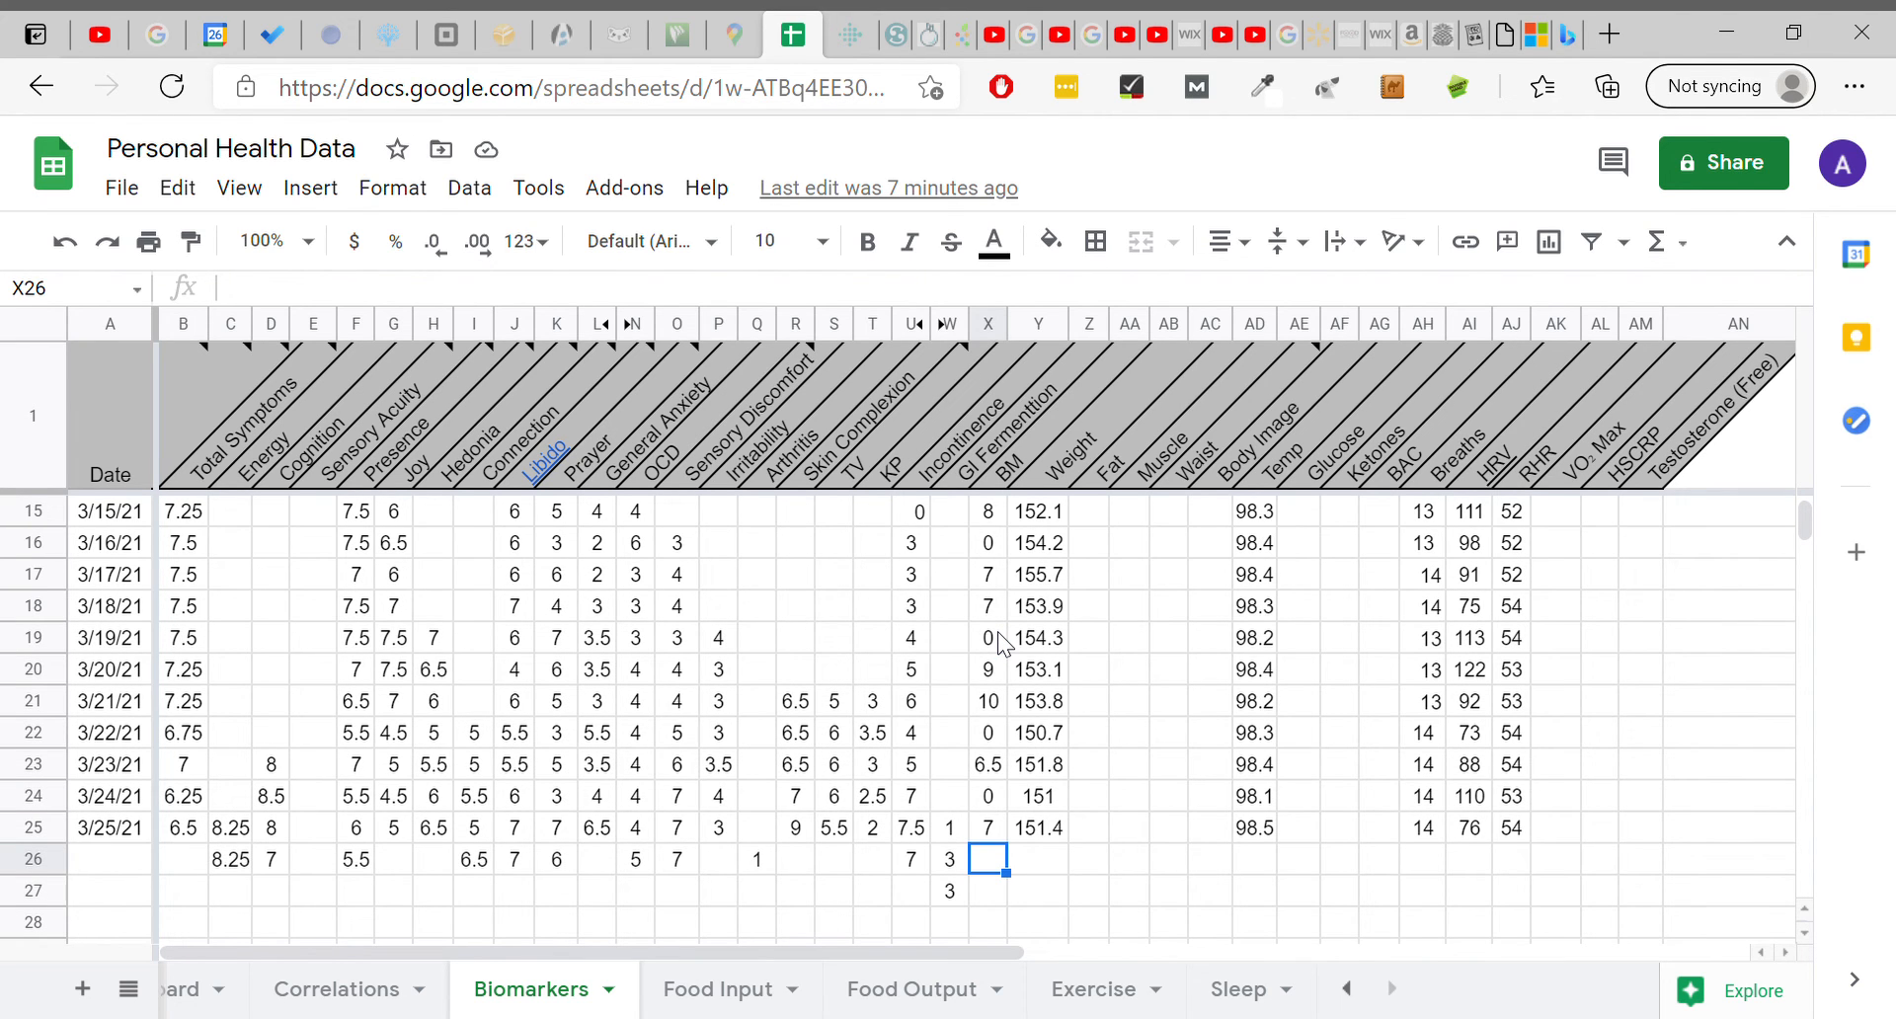
scroll(991, 735, down, 1)
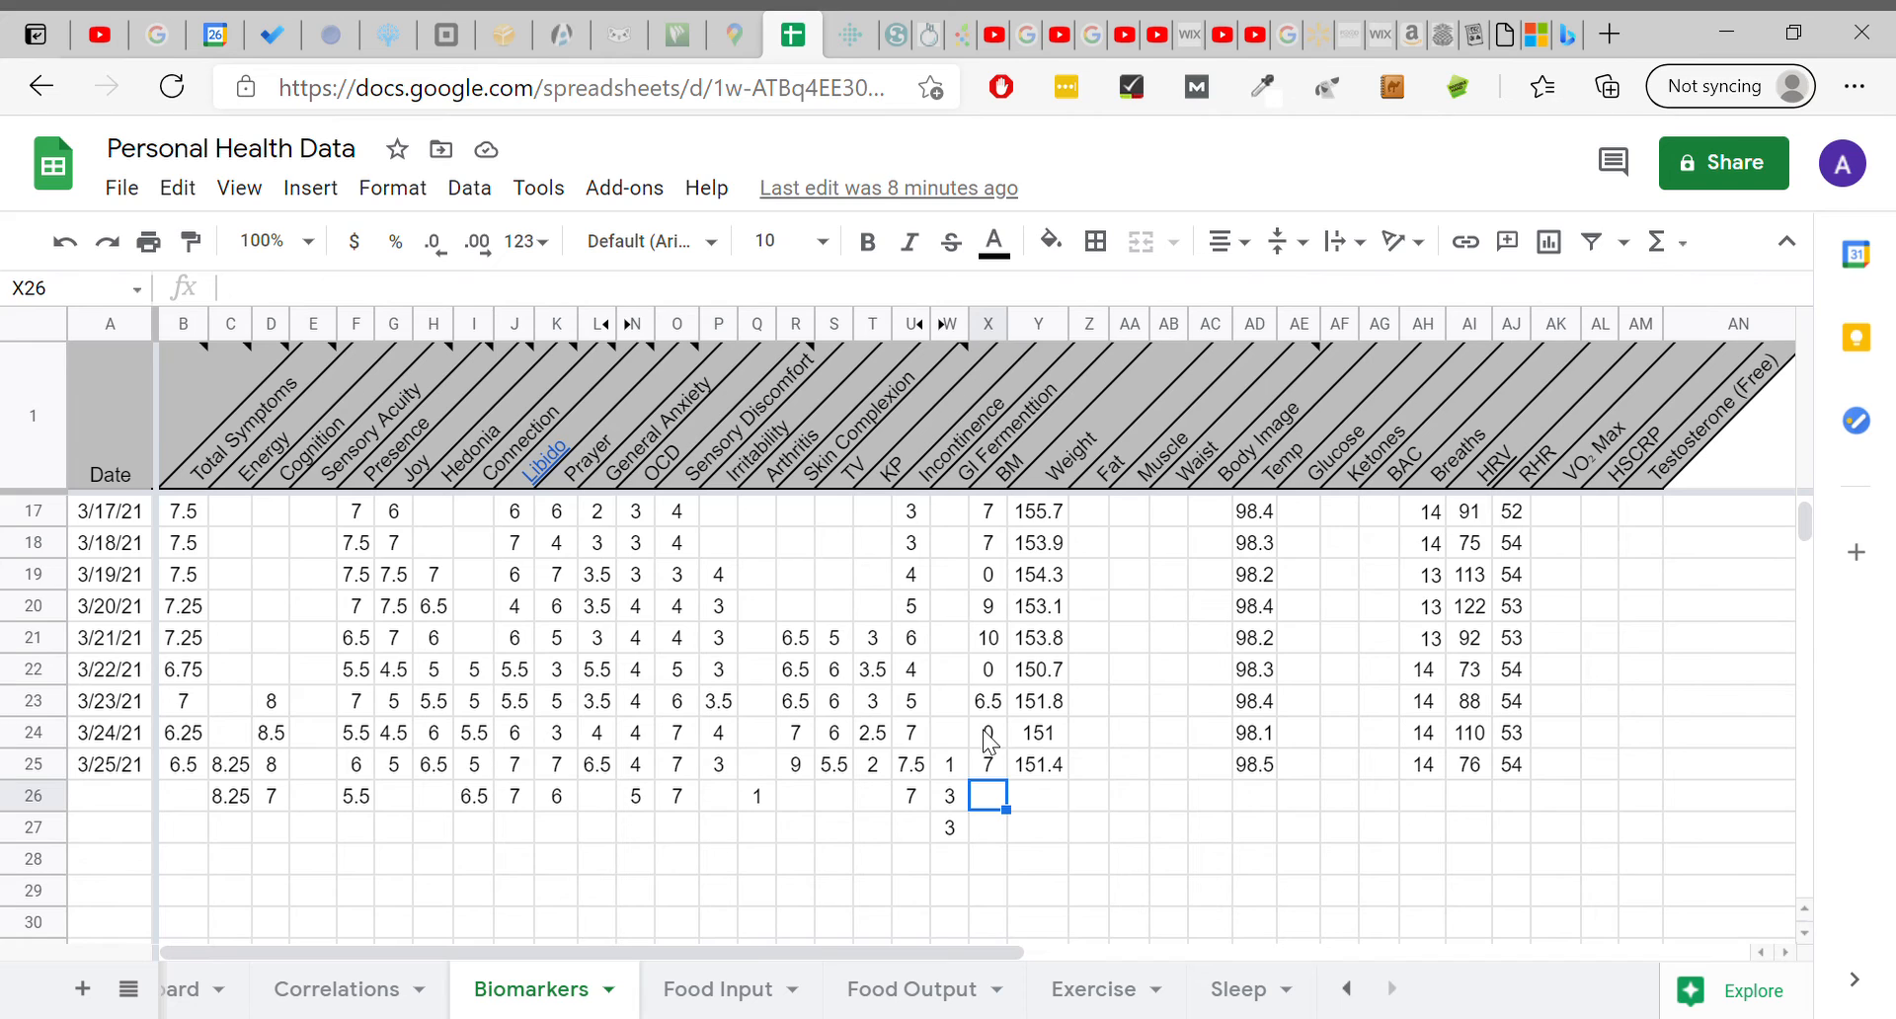
click(988, 733)
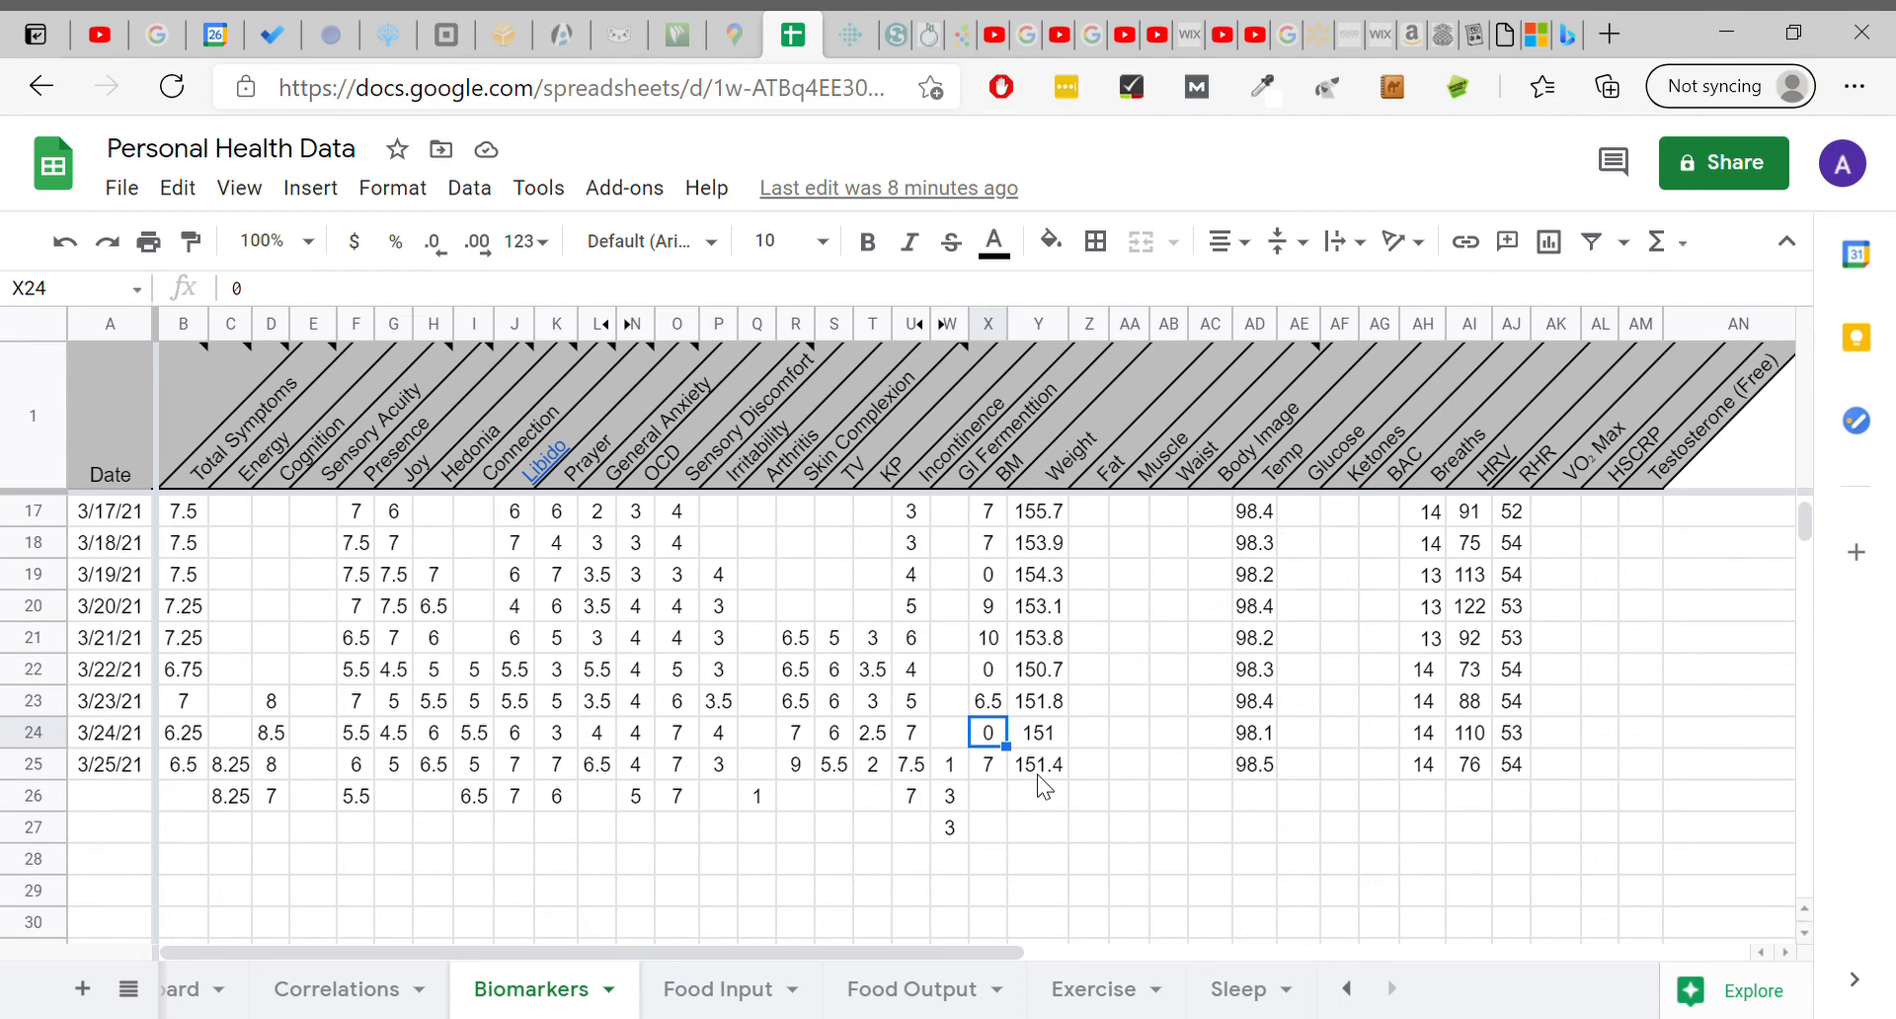
Go back and forth between the Weight and Fat cells of the 3/25/21 row.
click(1038, 775)
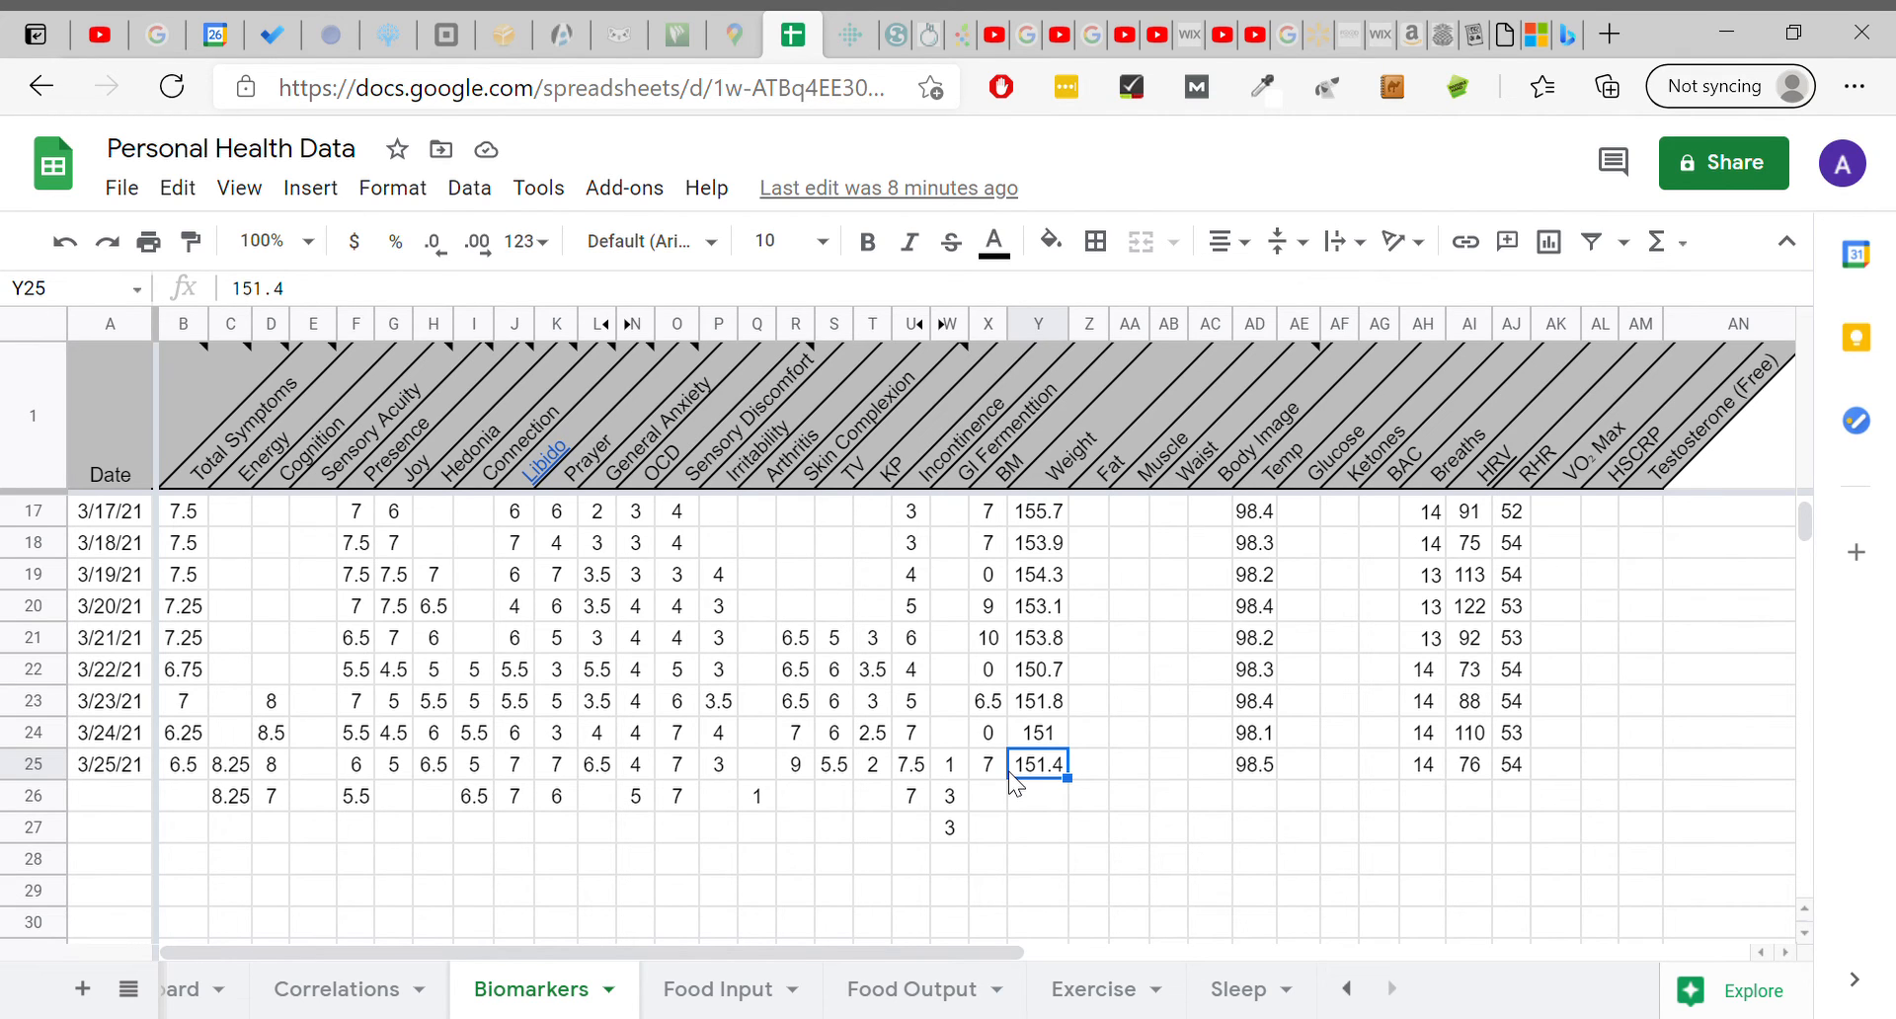
click(1084, 776)
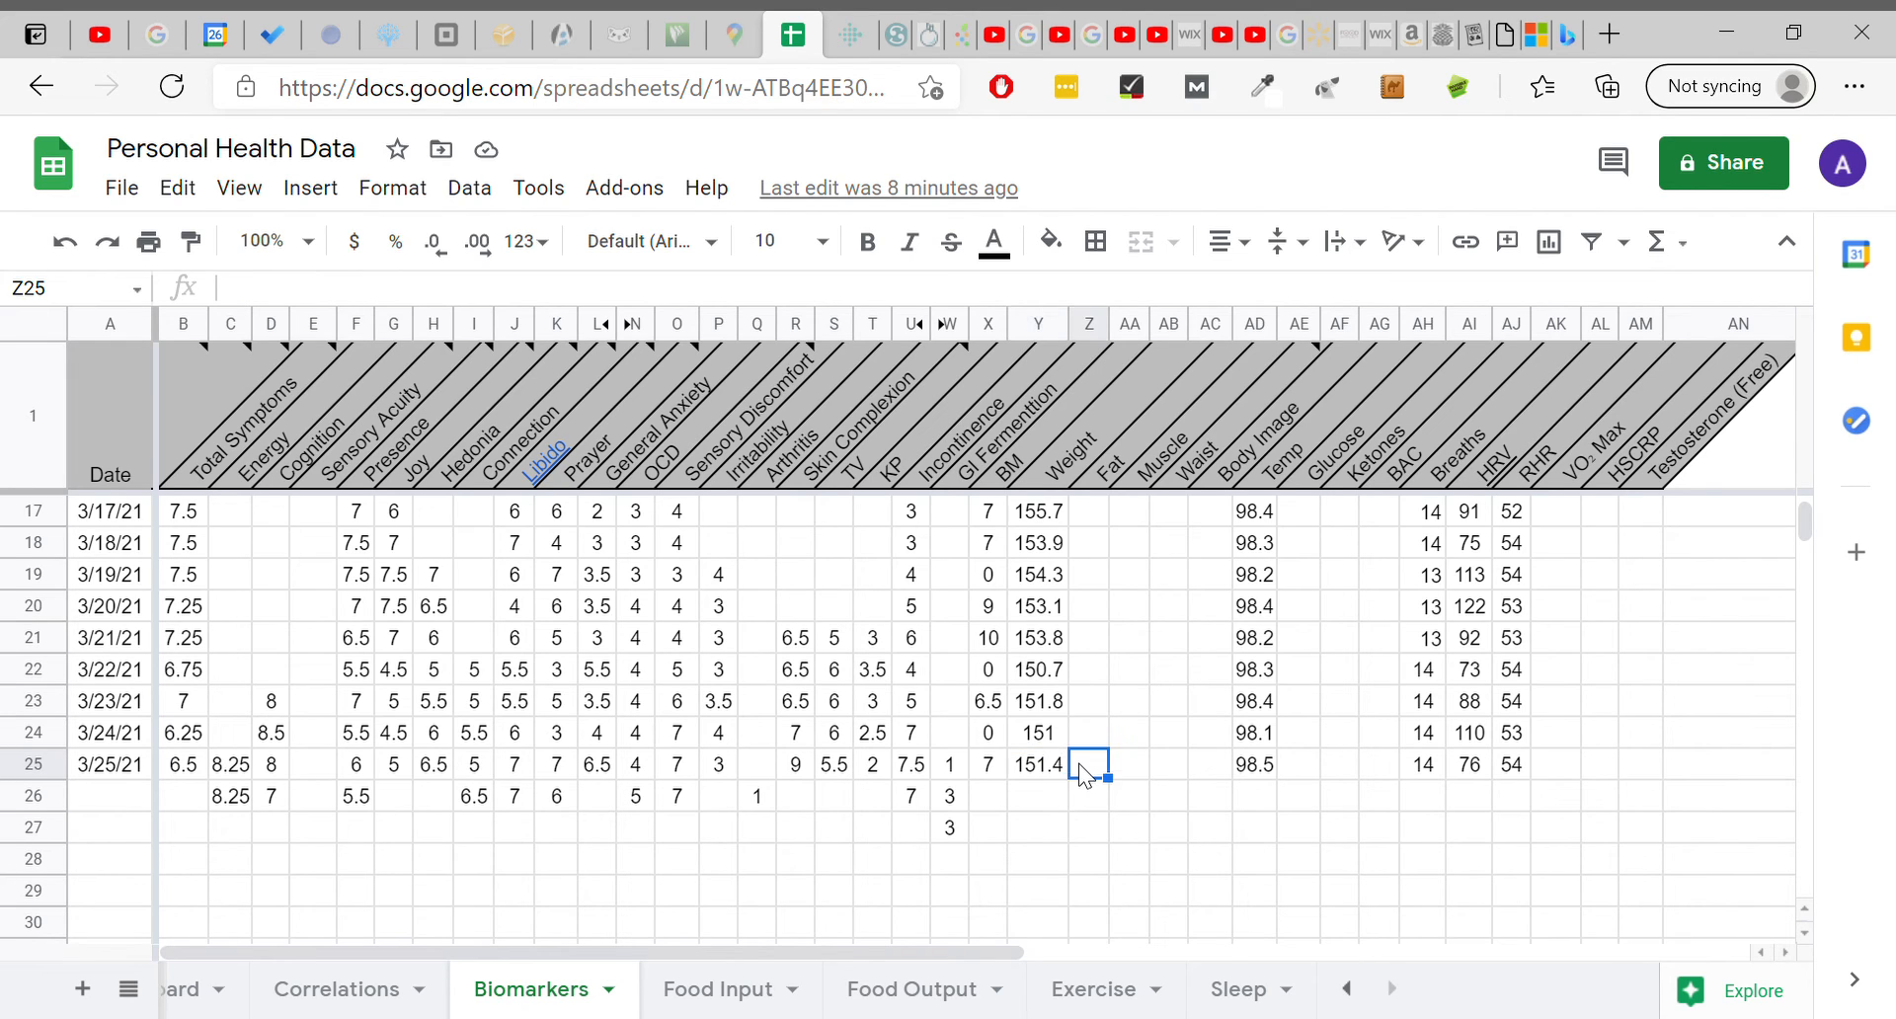
click(1055, 774)
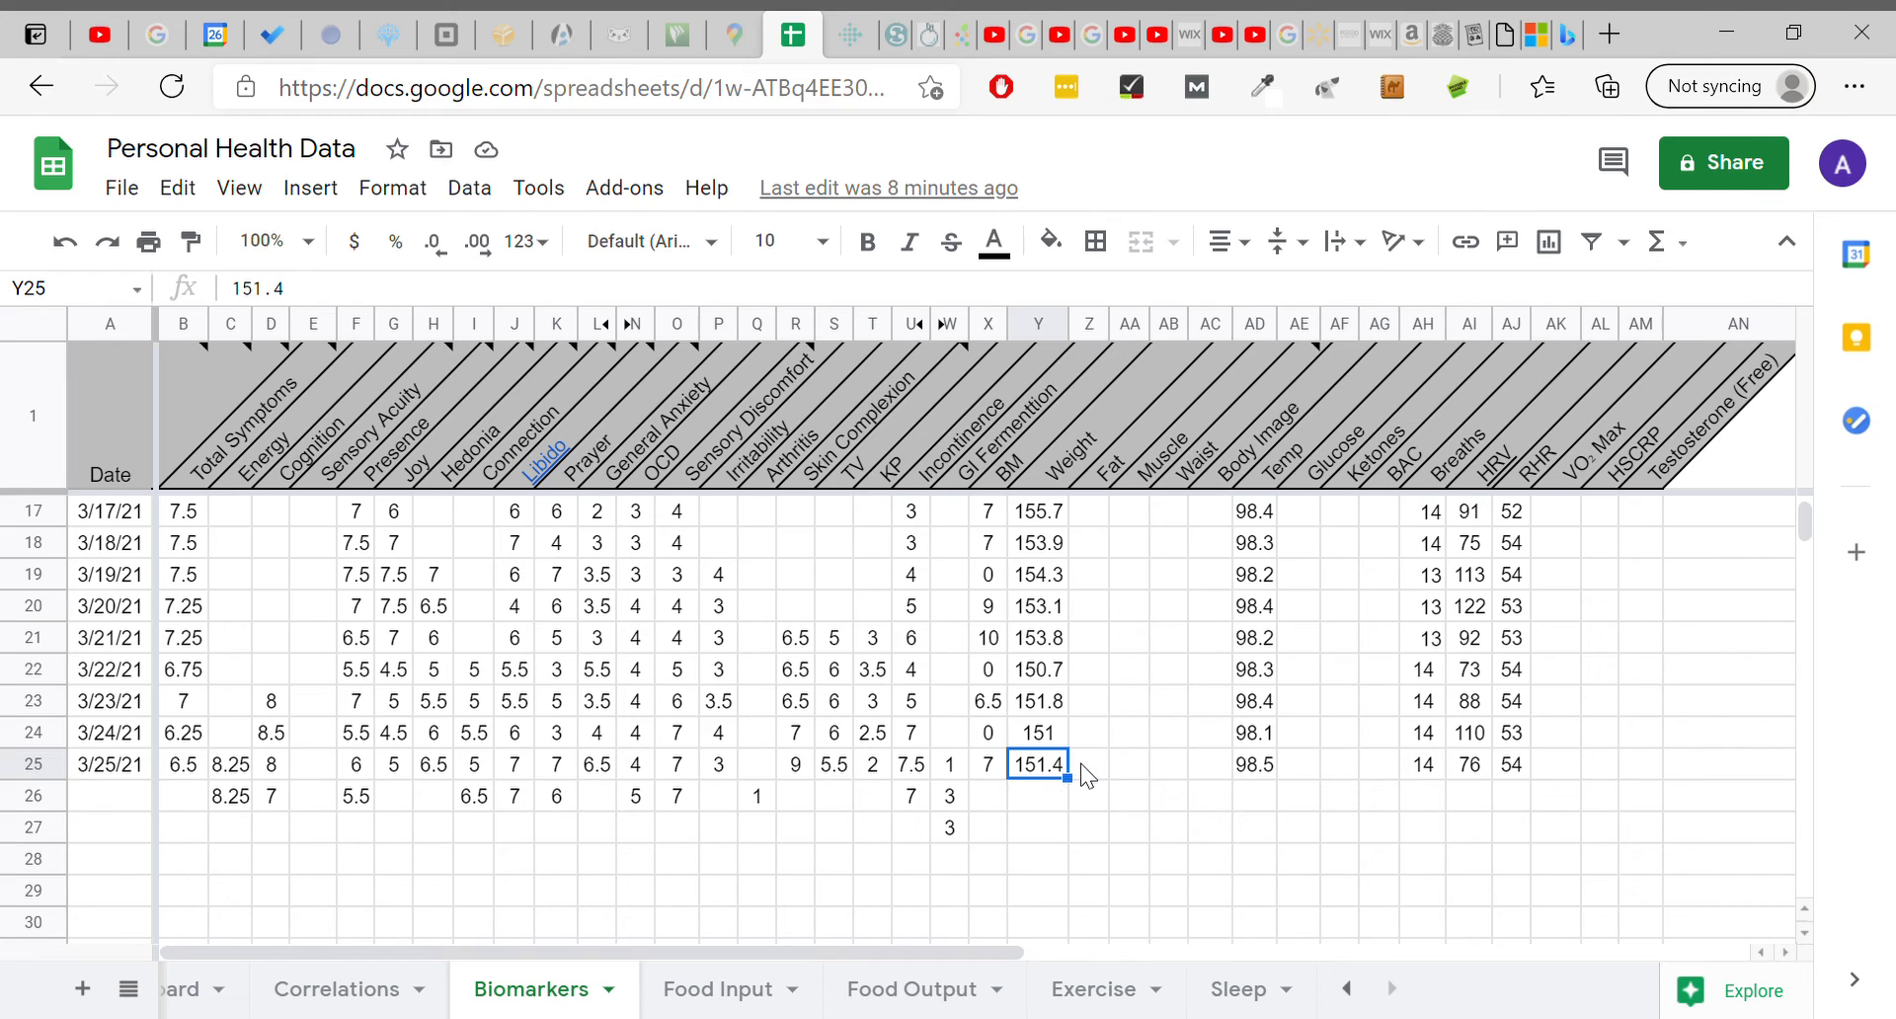
key(Right)
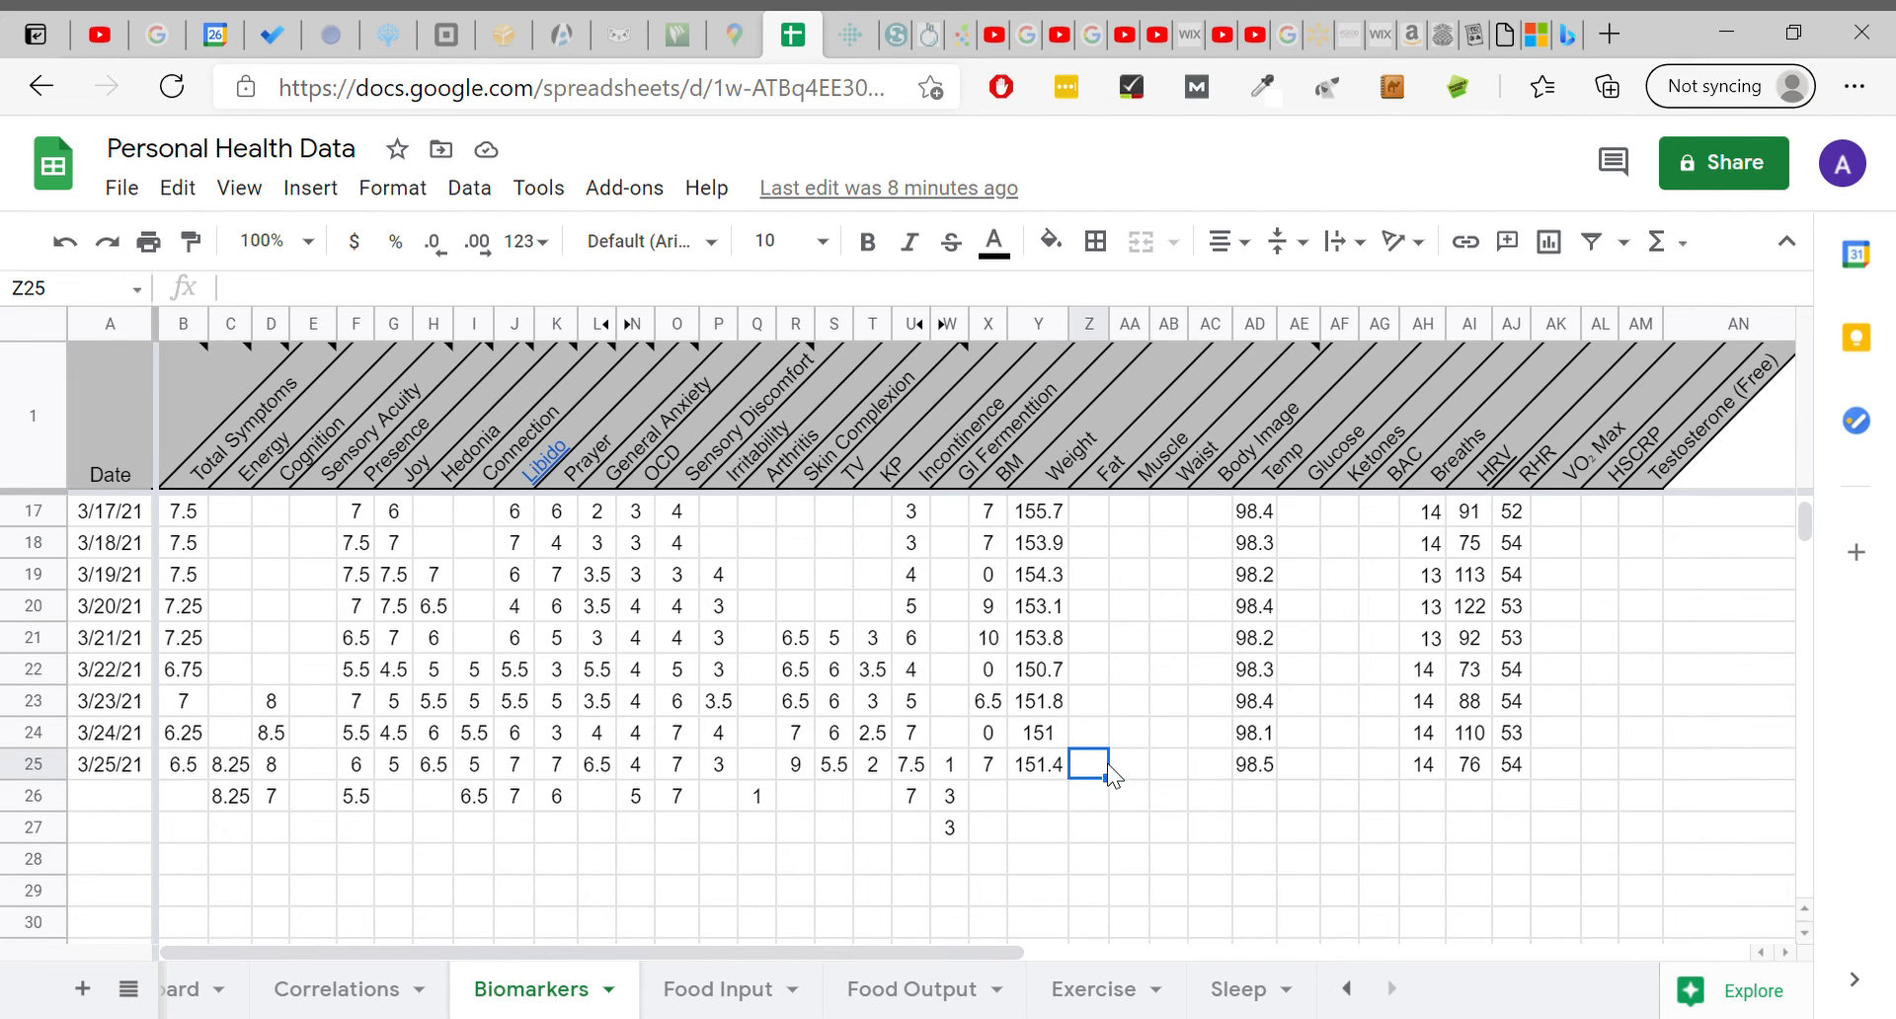
click(1063, 775)
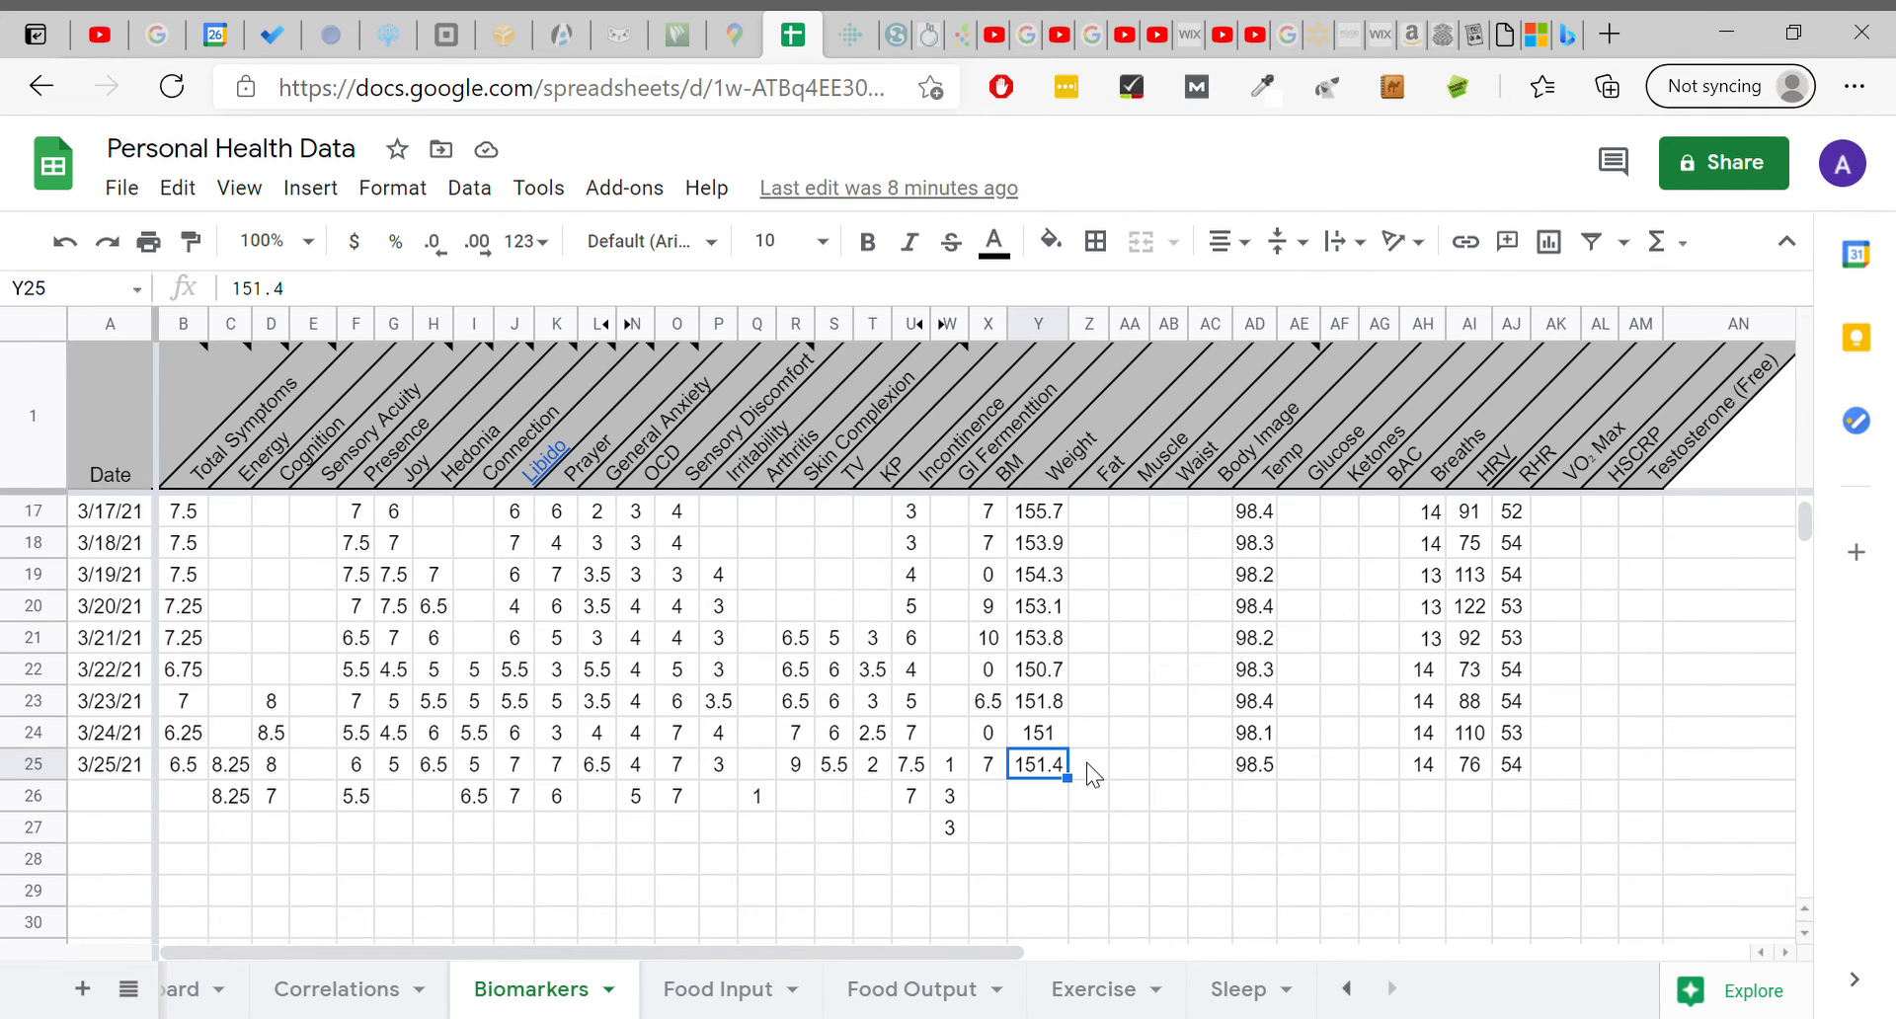
click(1091, 775)
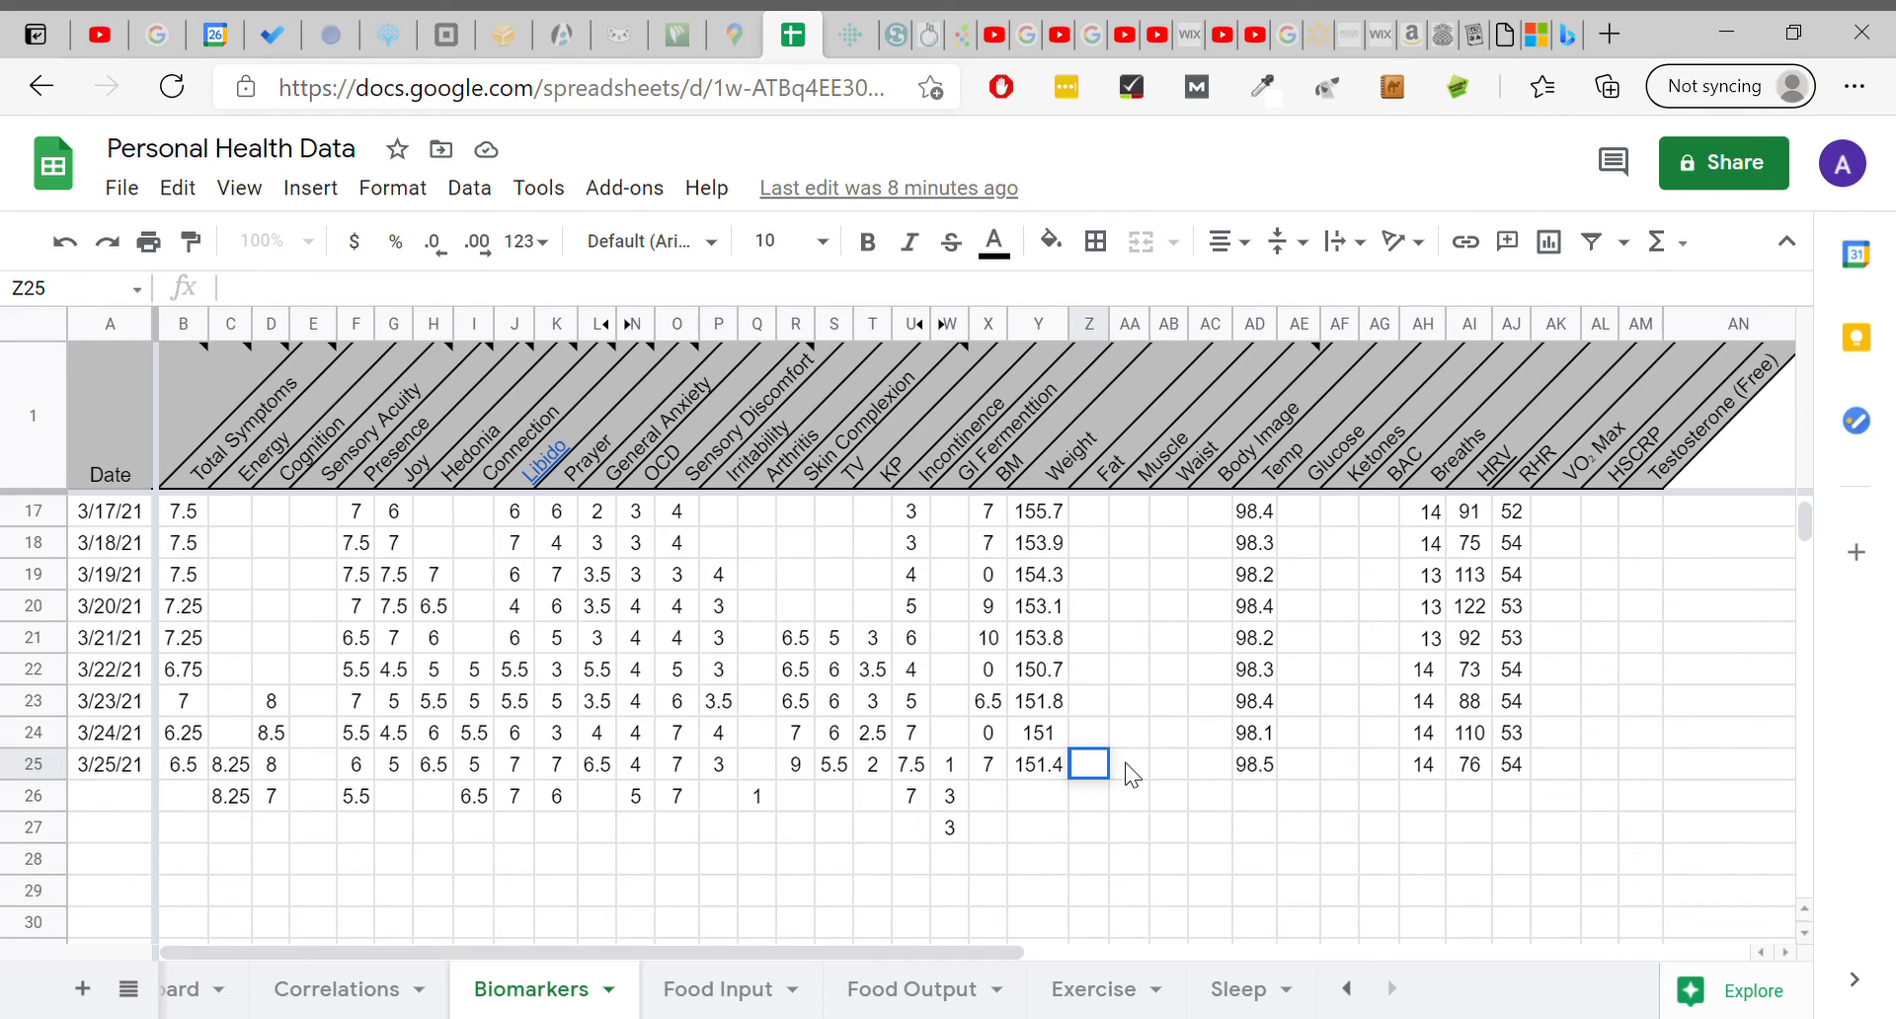
Go through the 3/25/21 cells for Muscle, Waist, Body Image, Temp, Glucose, Ketones and BAC.
click(1130, 775)
click(1168, 776)
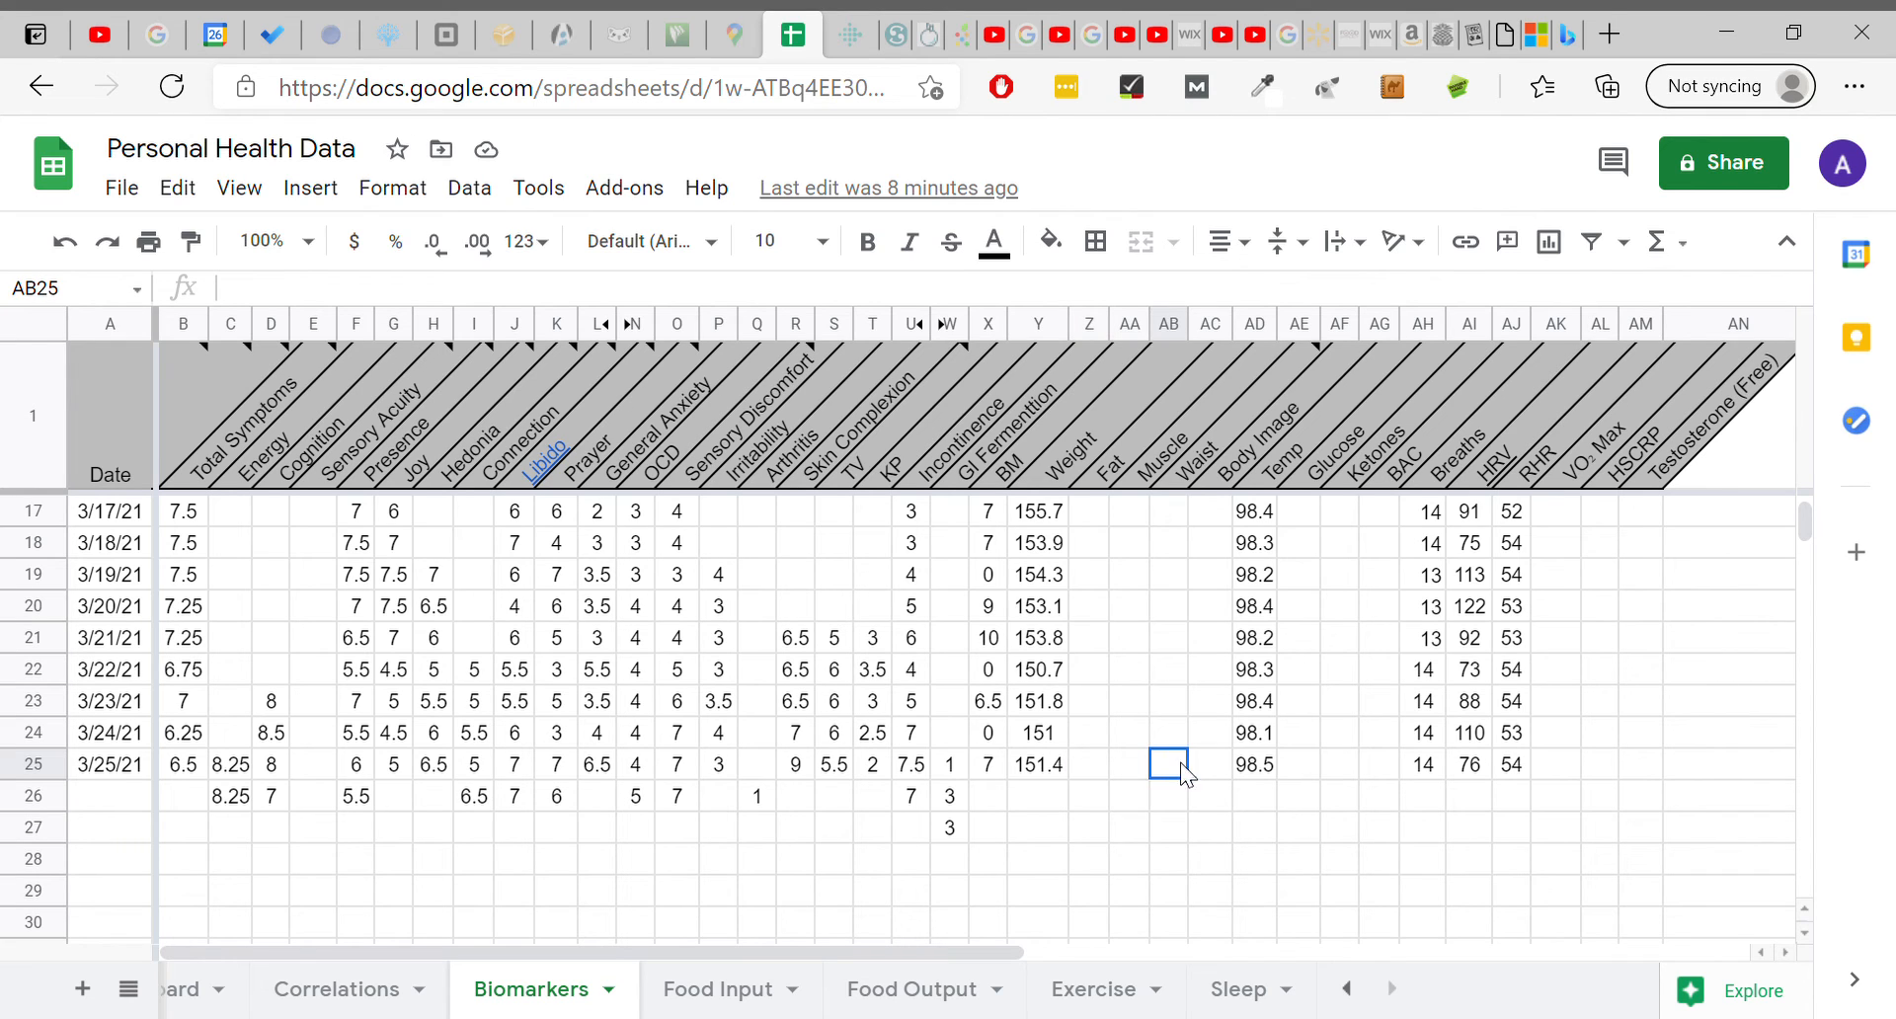
click(1216, 780)
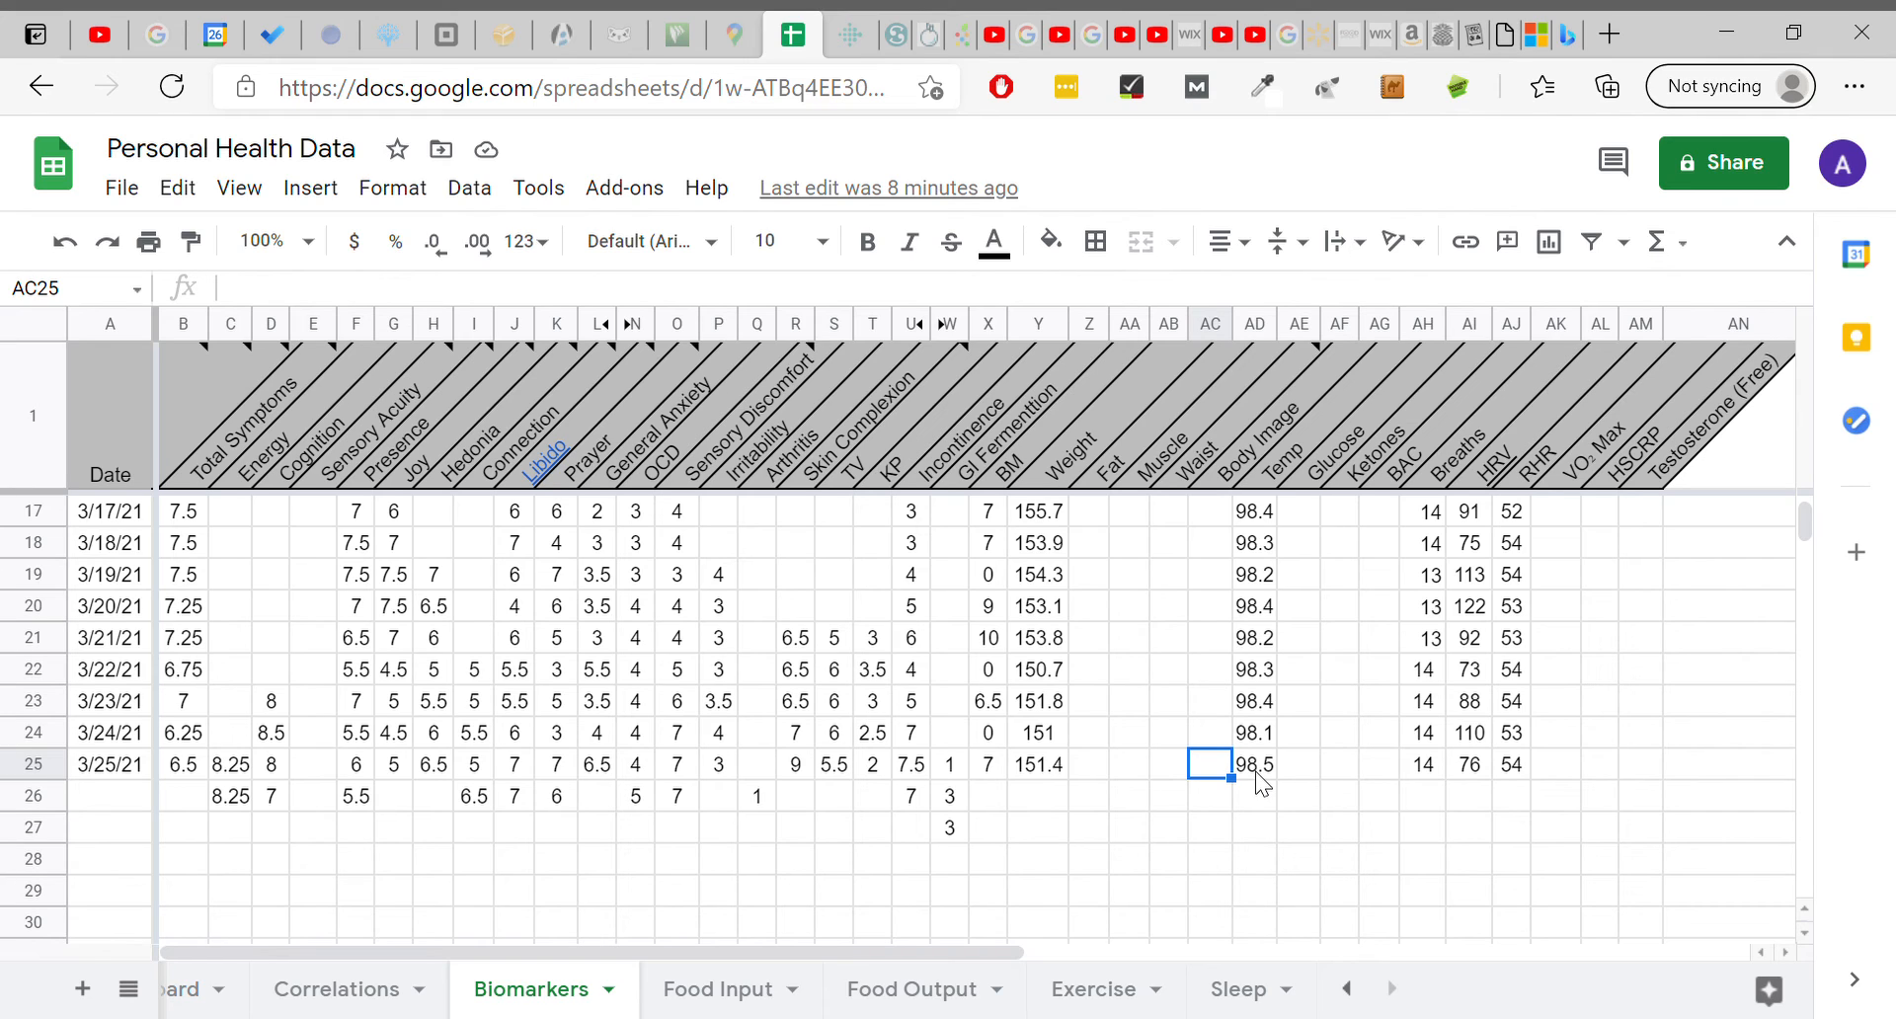
click(1259, 780)
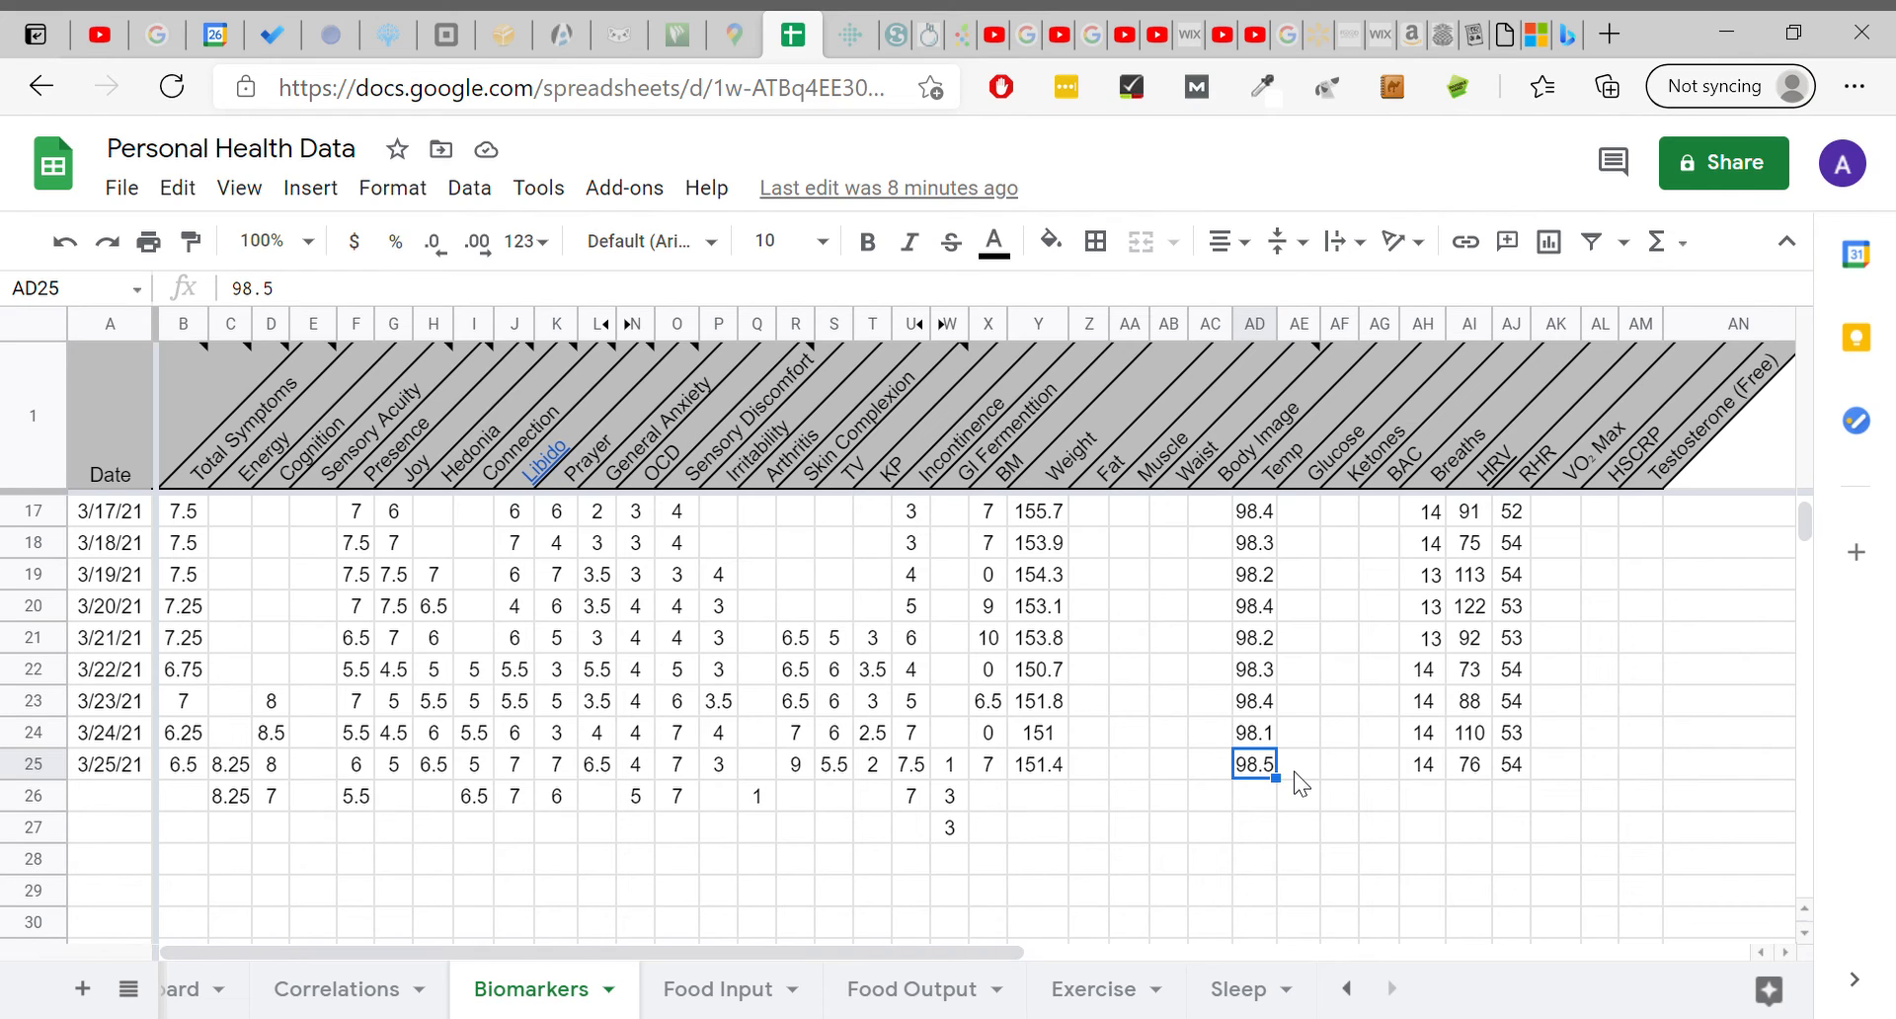
click(1296, 774)
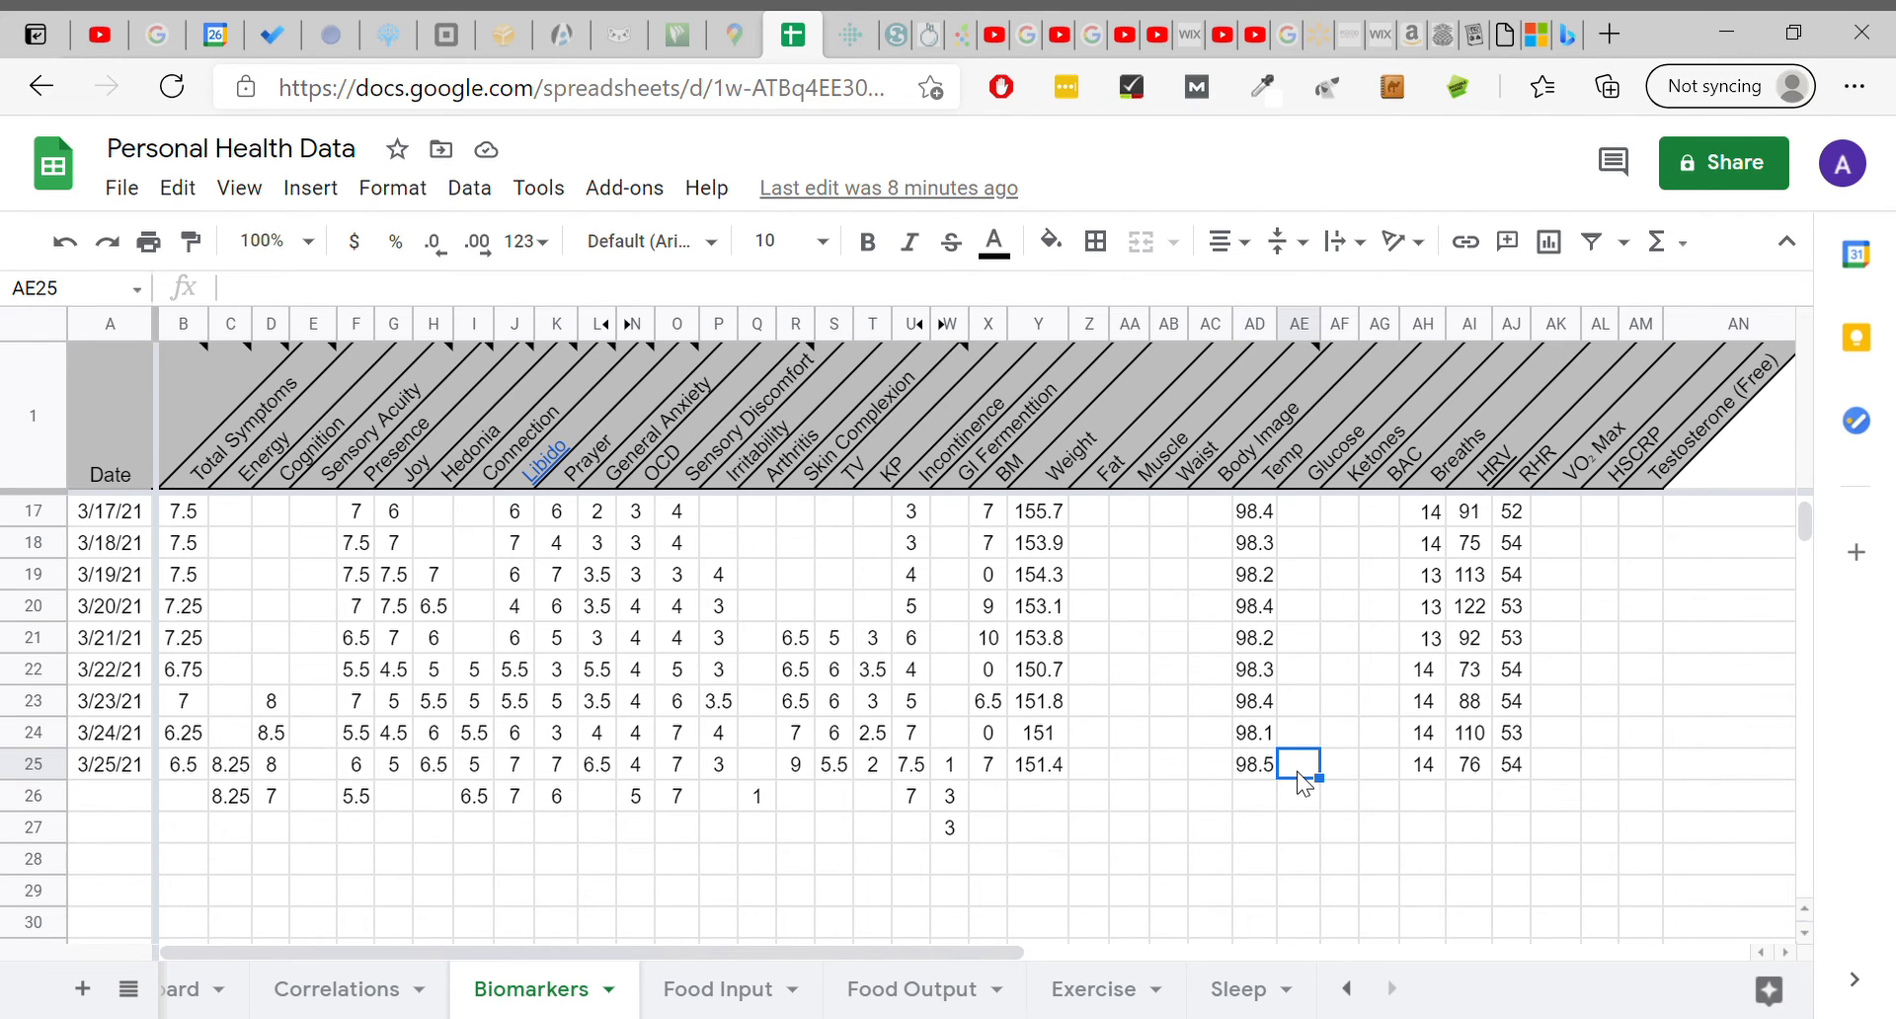
click(1341, 773)
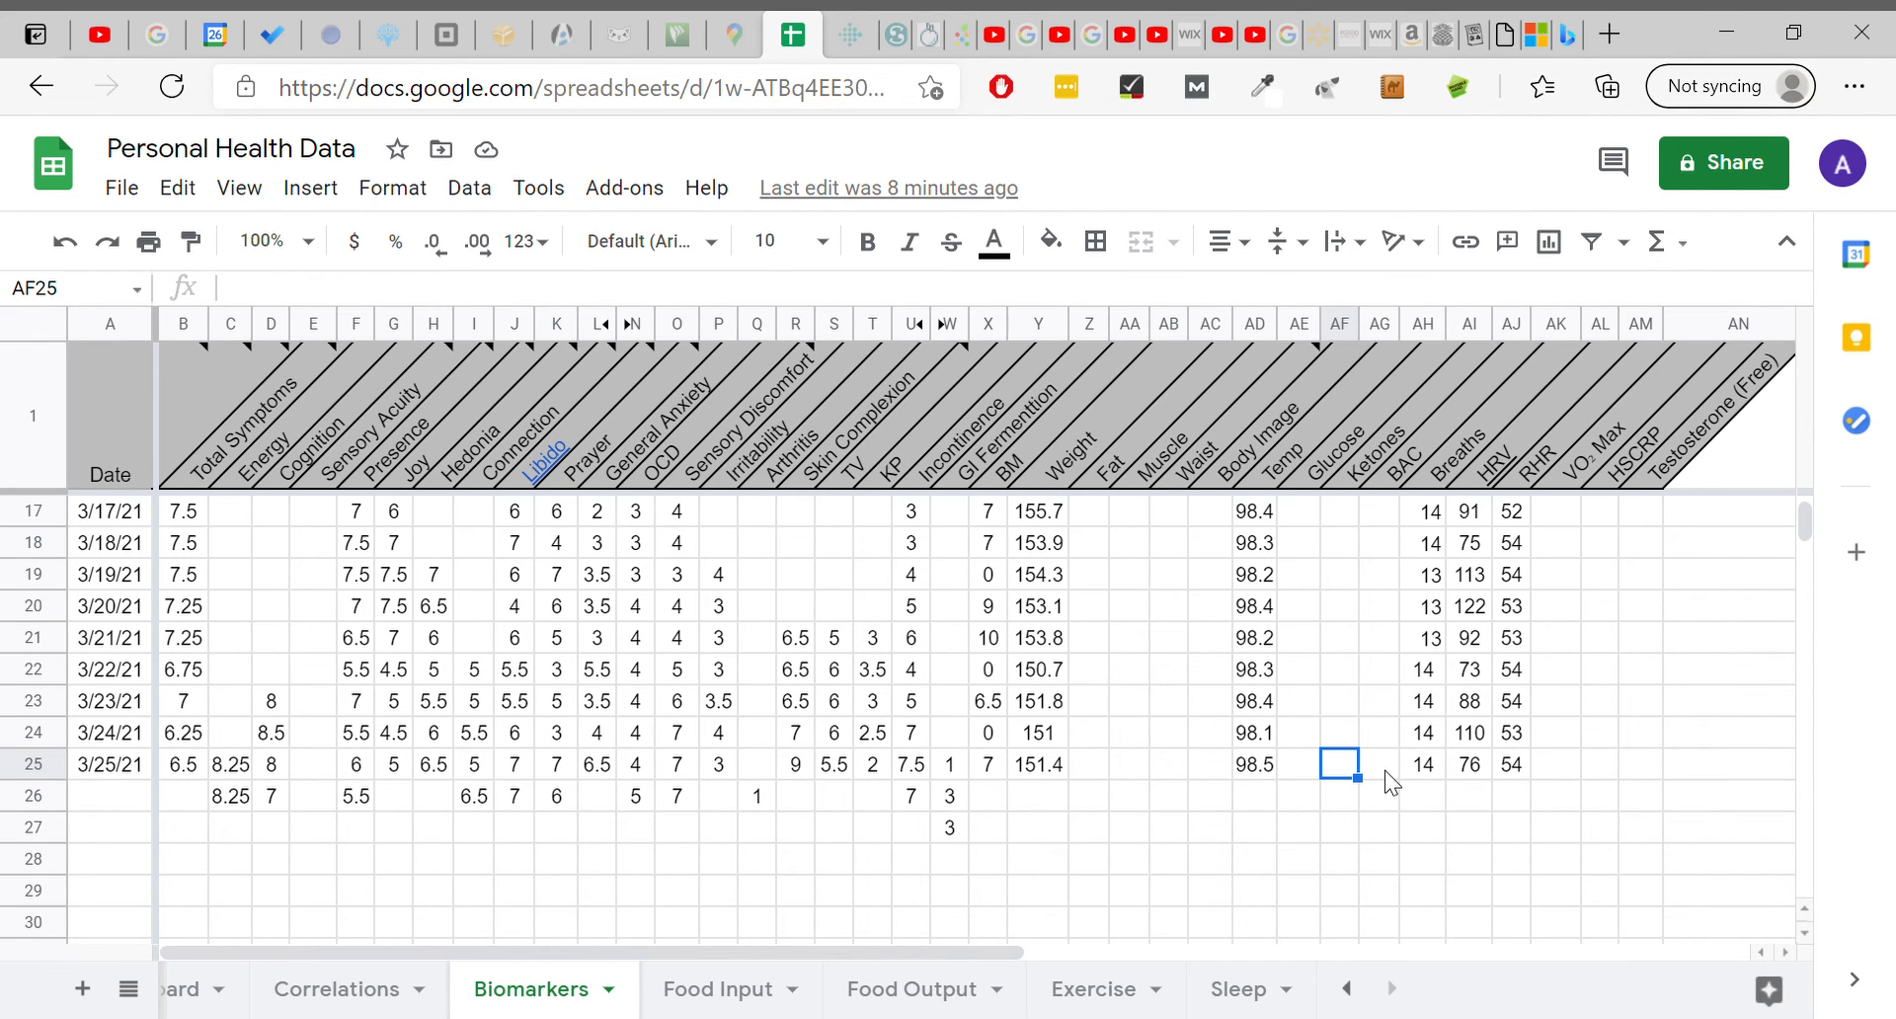
click(1387, 768)
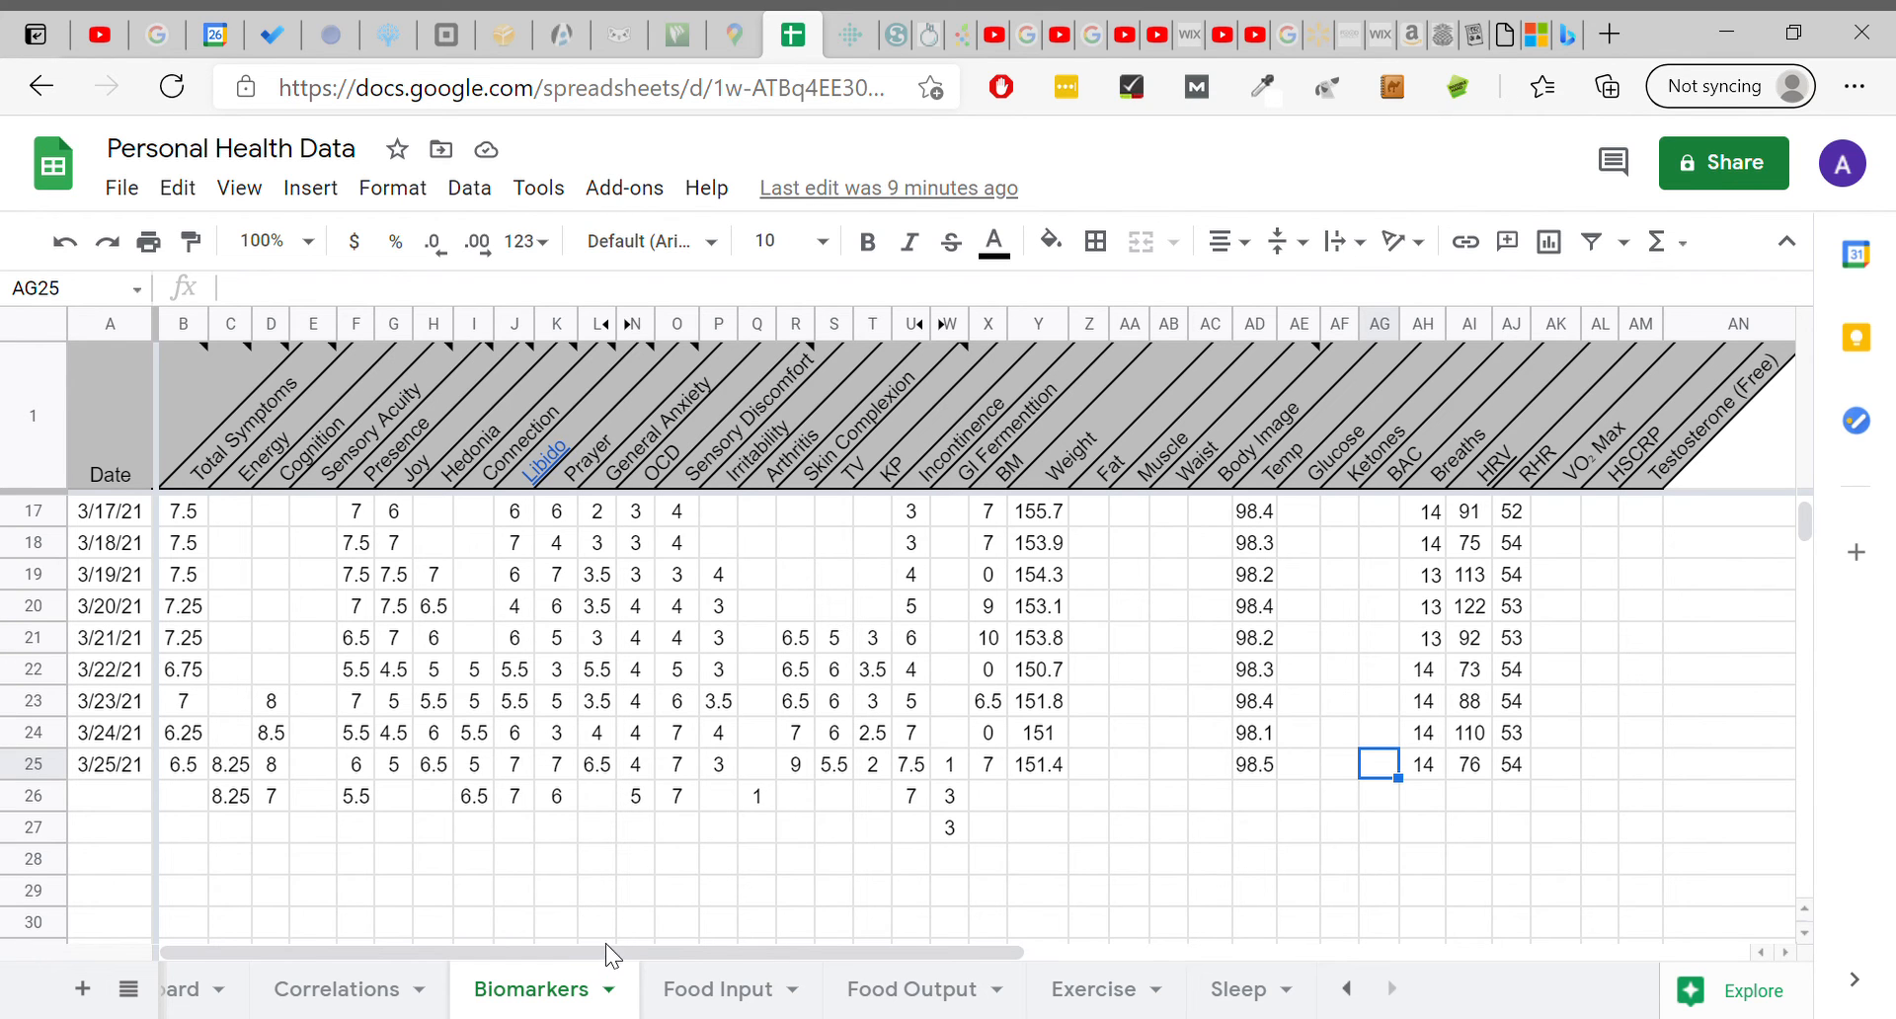
Review the whole Biomarkers log from 3/2/21 on, and select the Prayer and OCD ratings for 3/23/21.
scroll(579, 889, up, 5)
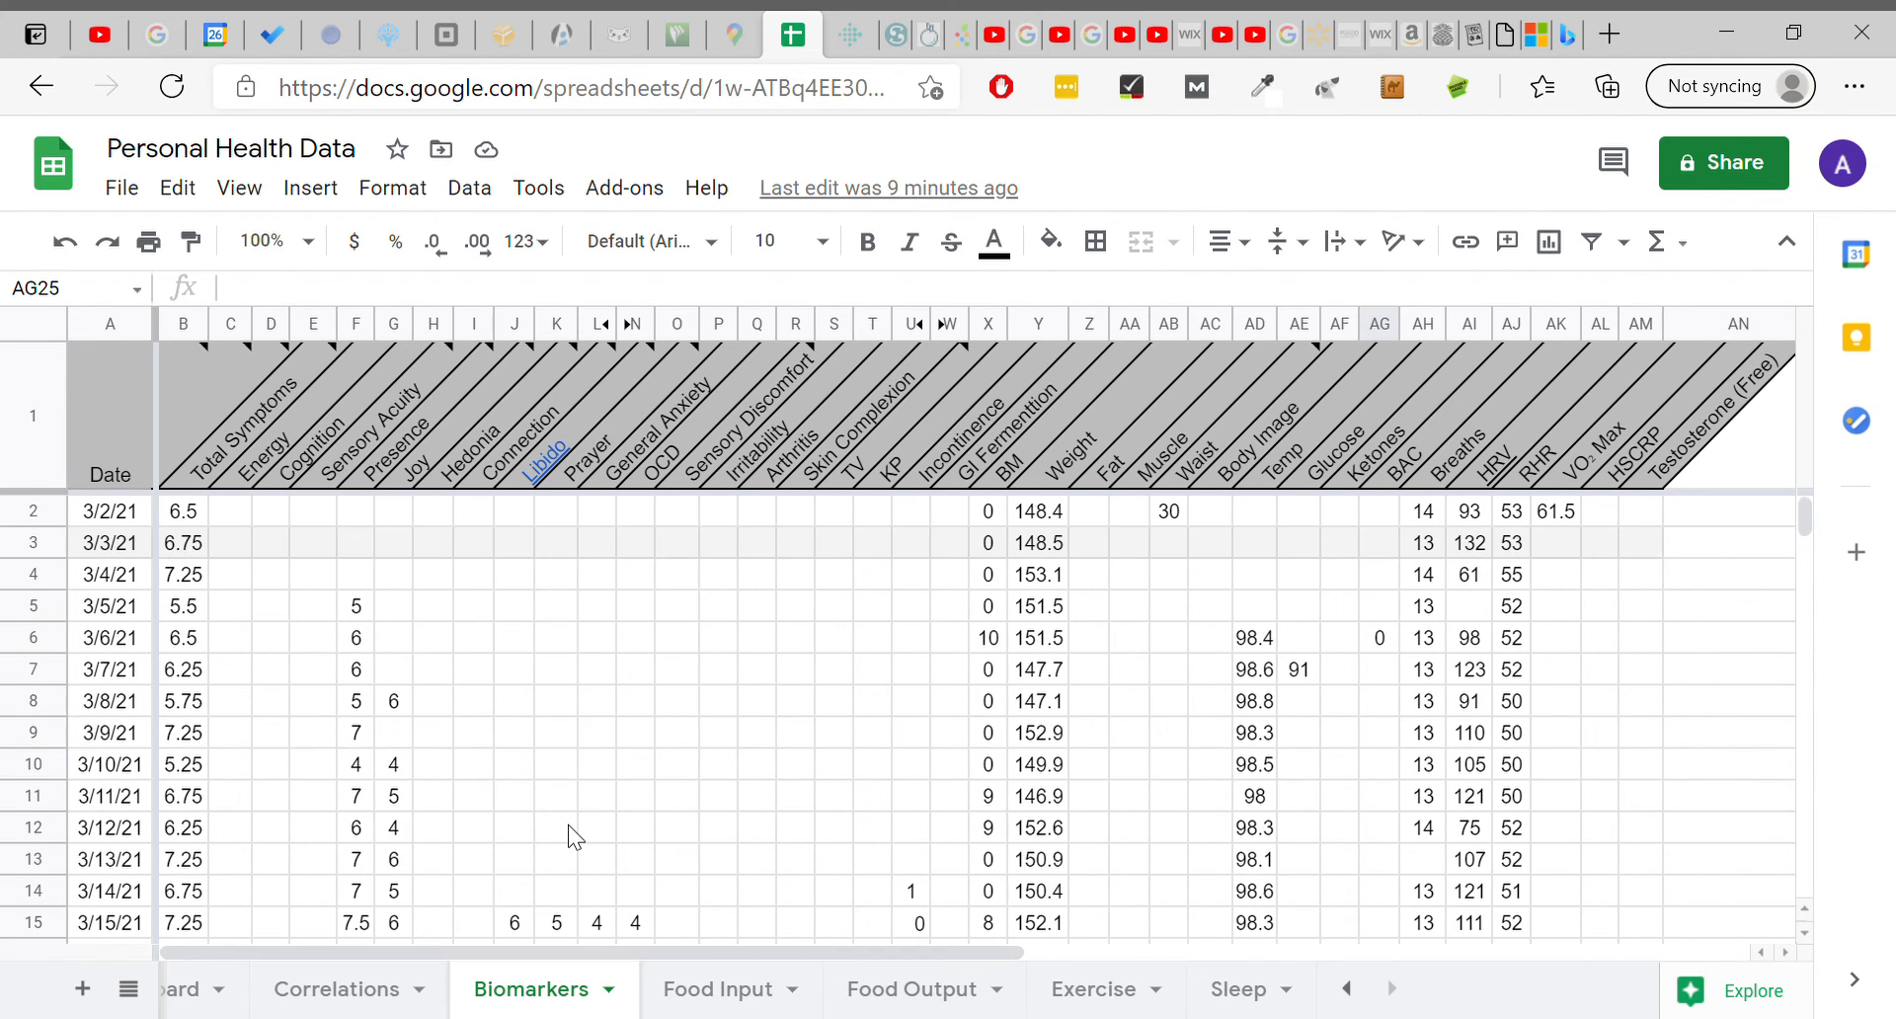
scroll(568, 835, down, 3)
scroll(570, 837, down, 2)
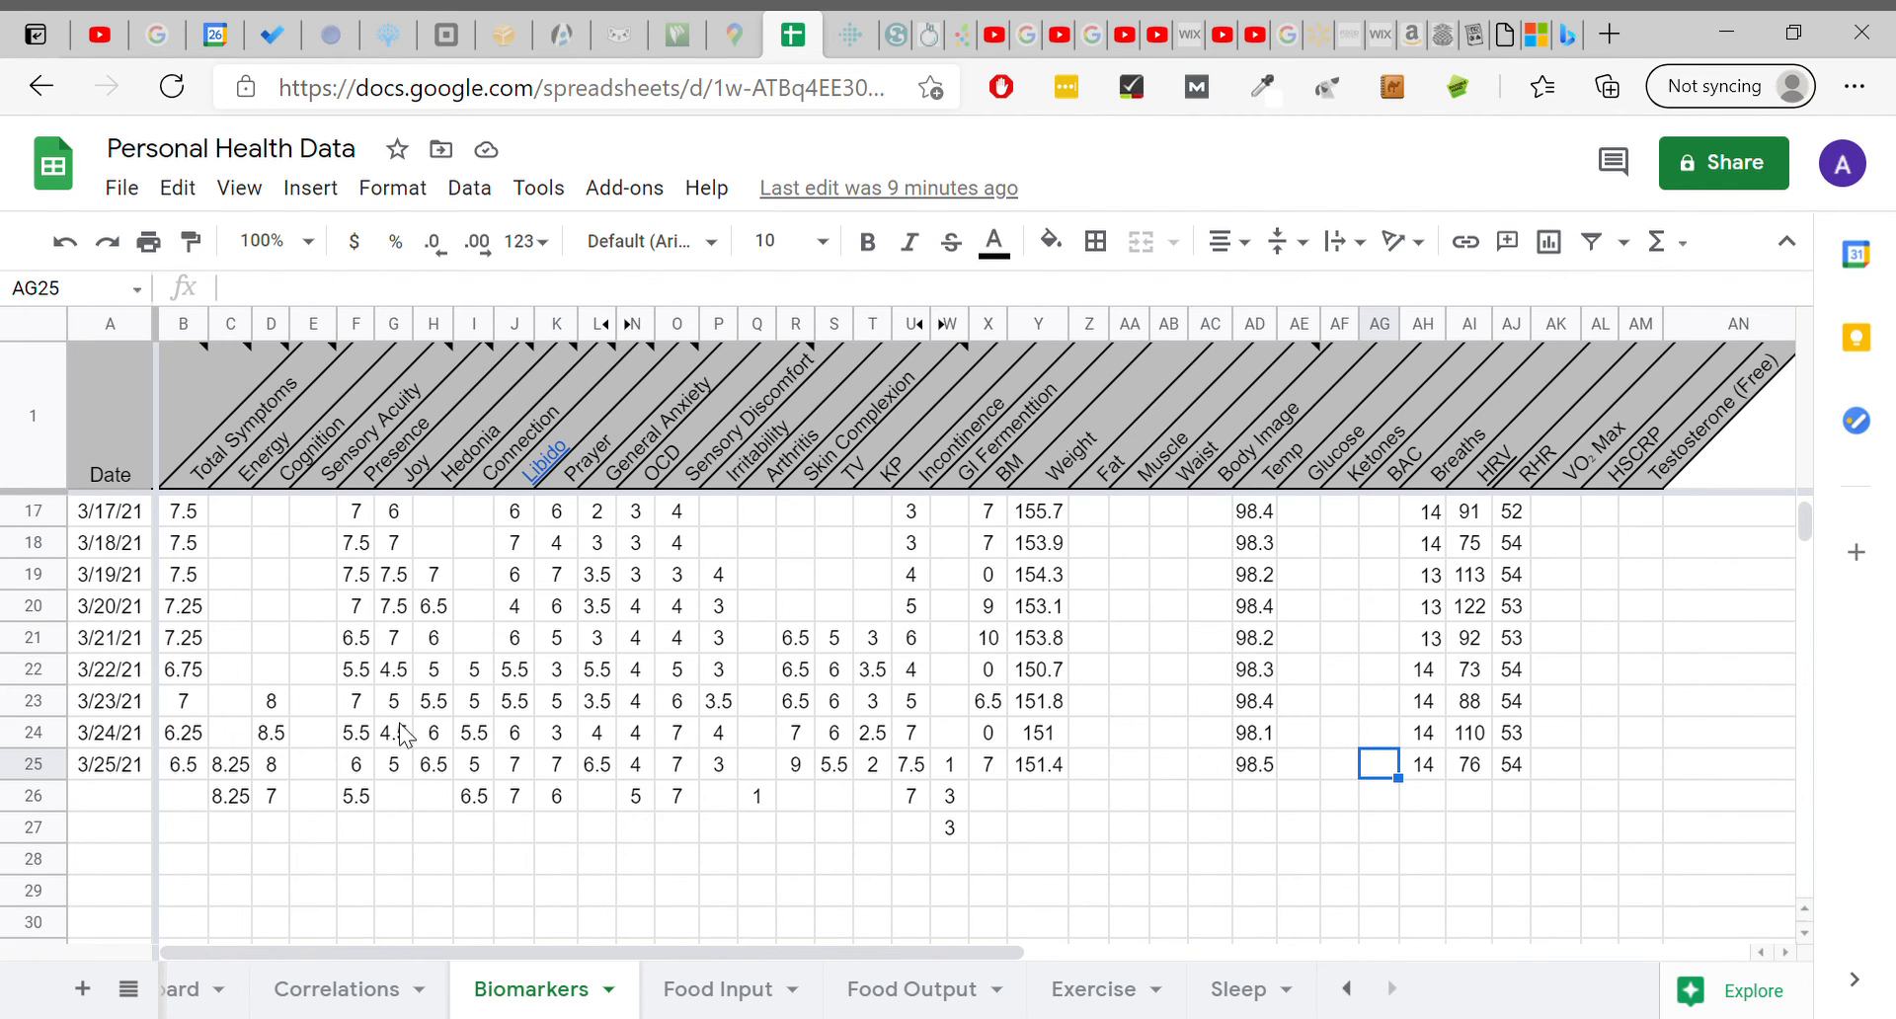
click(593, 703)
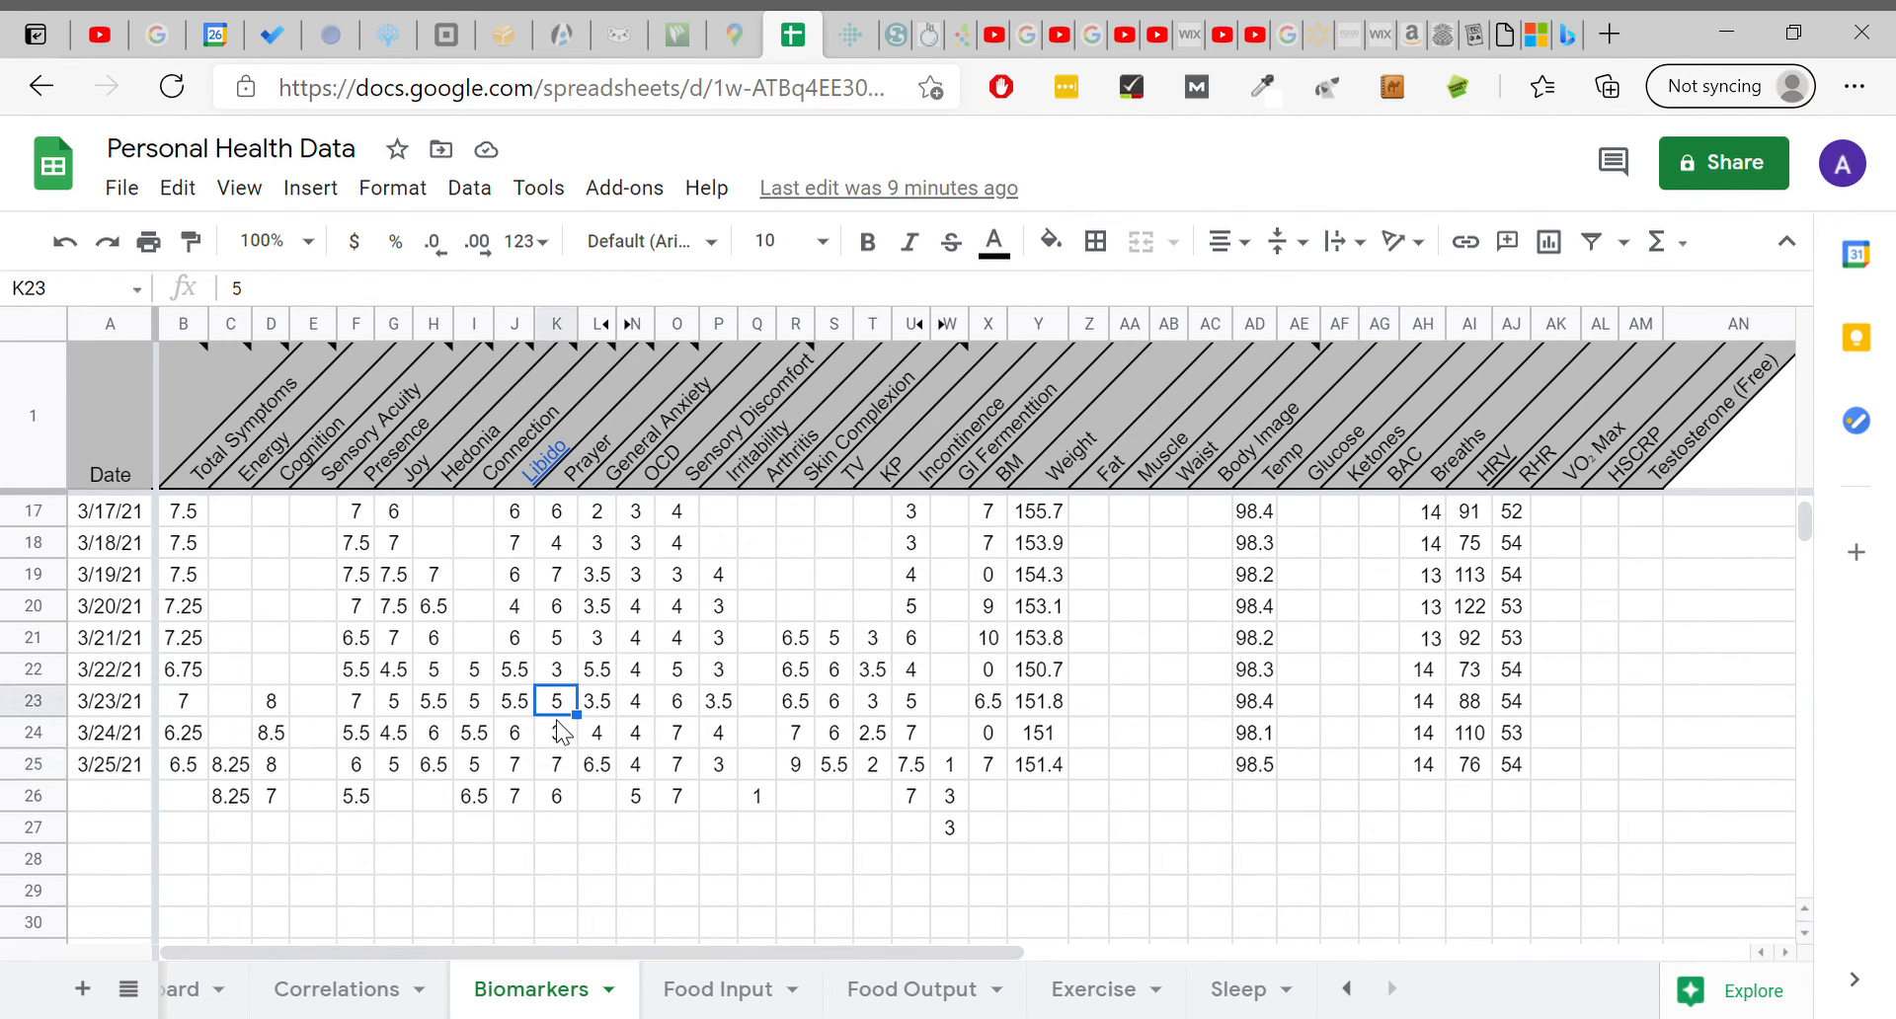
click(640, 707)
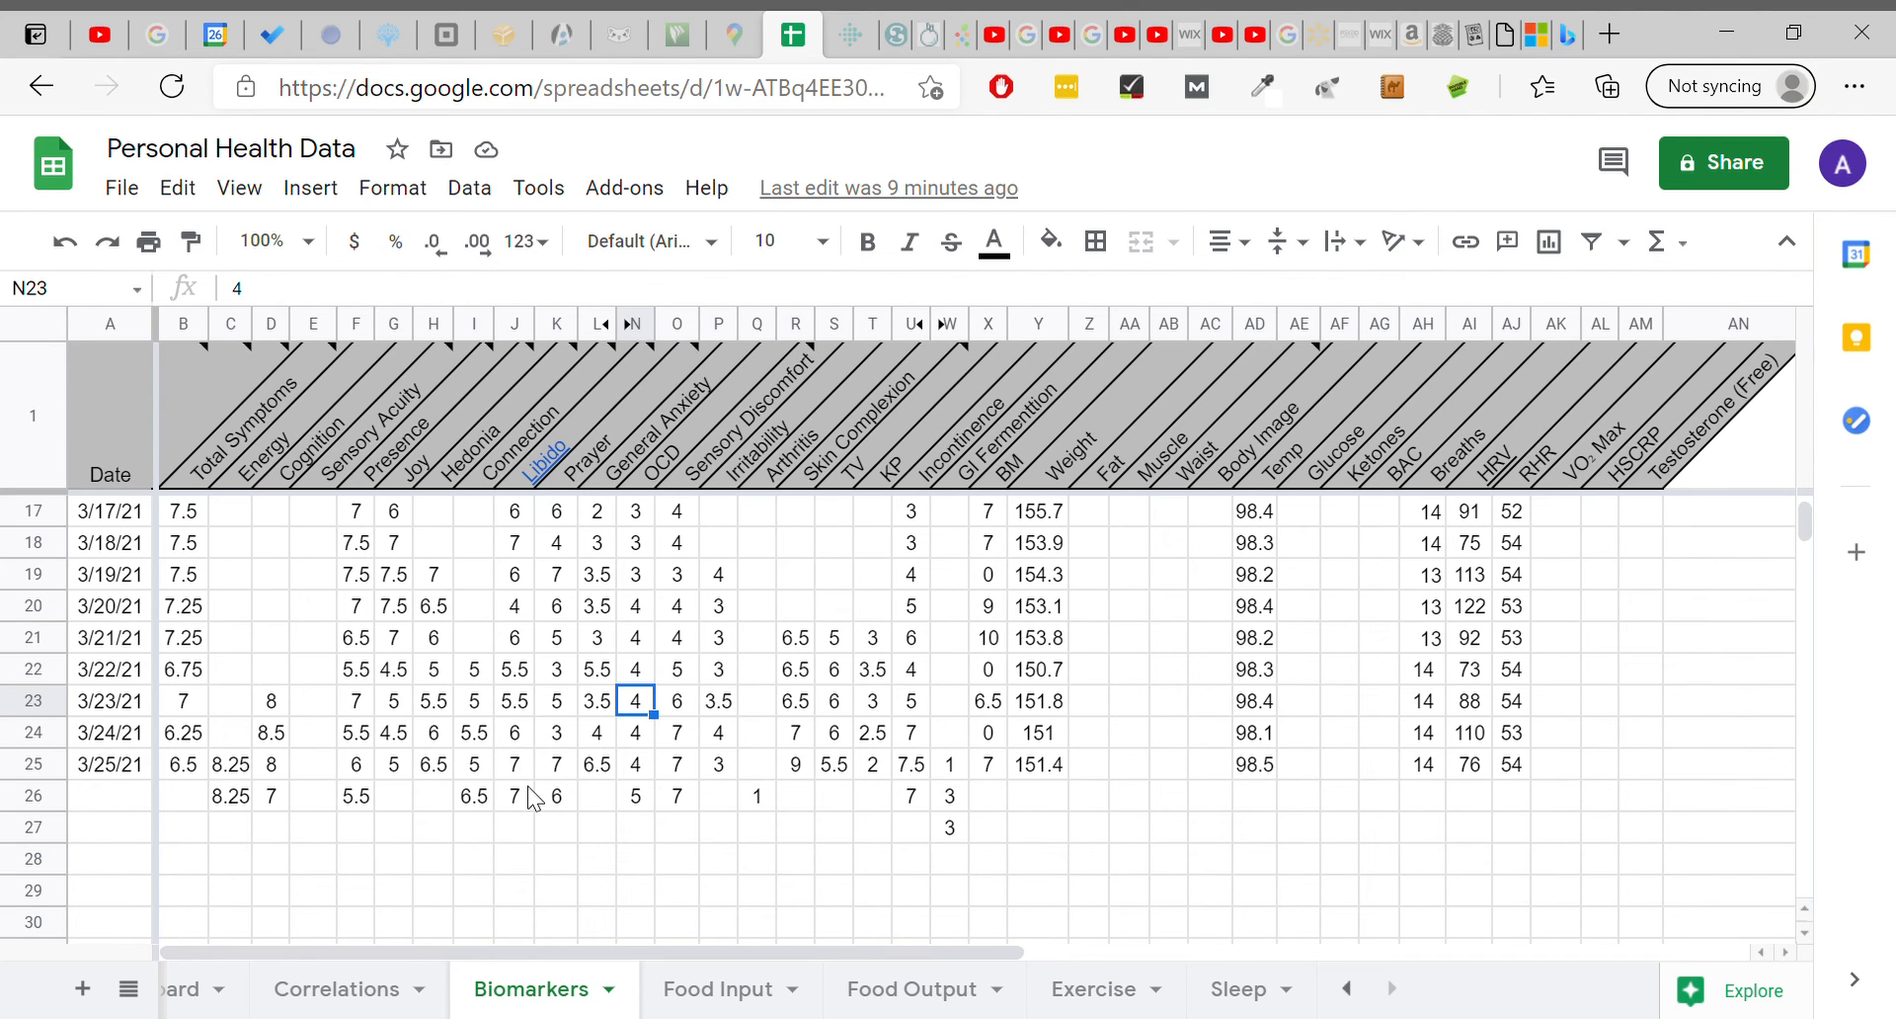
Select the entire Total Symptoms column and examine its daily ratings from 3/2/21 to 3/24/21.
scroll(373, 704, up, 5)
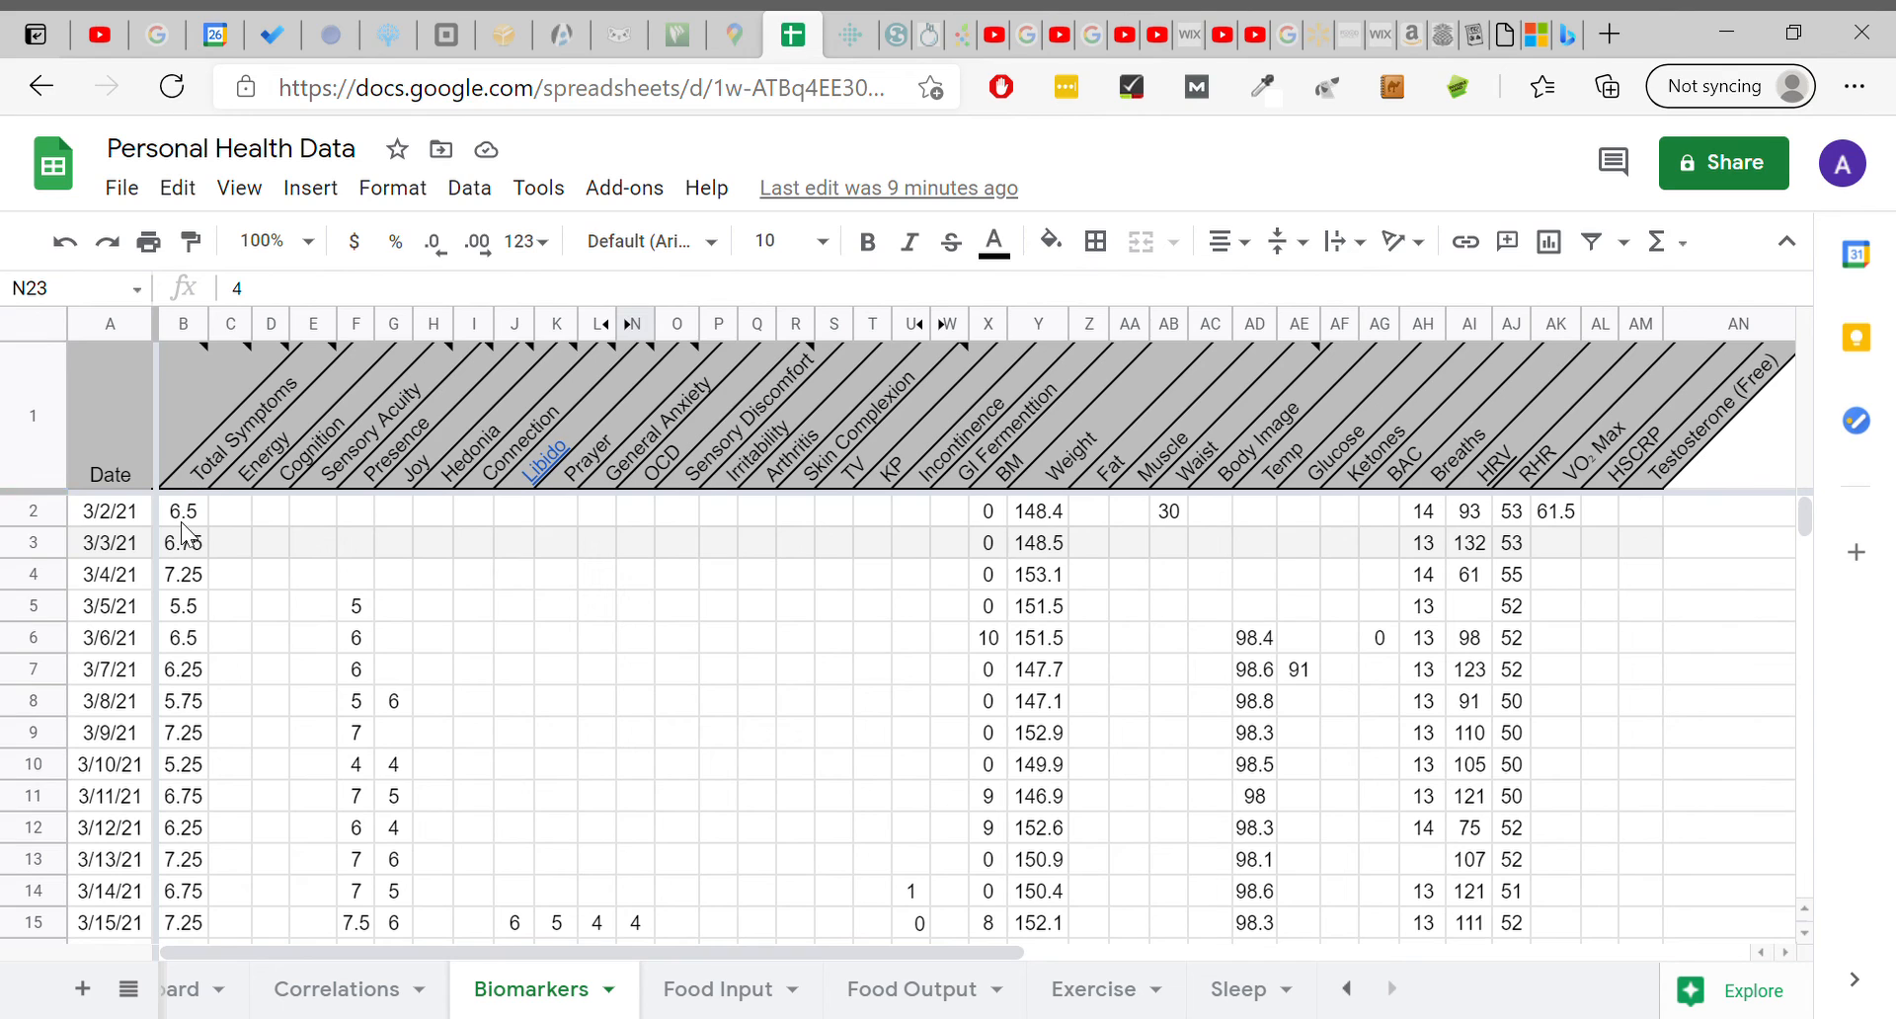
click(179, 458)
click(202, 324)
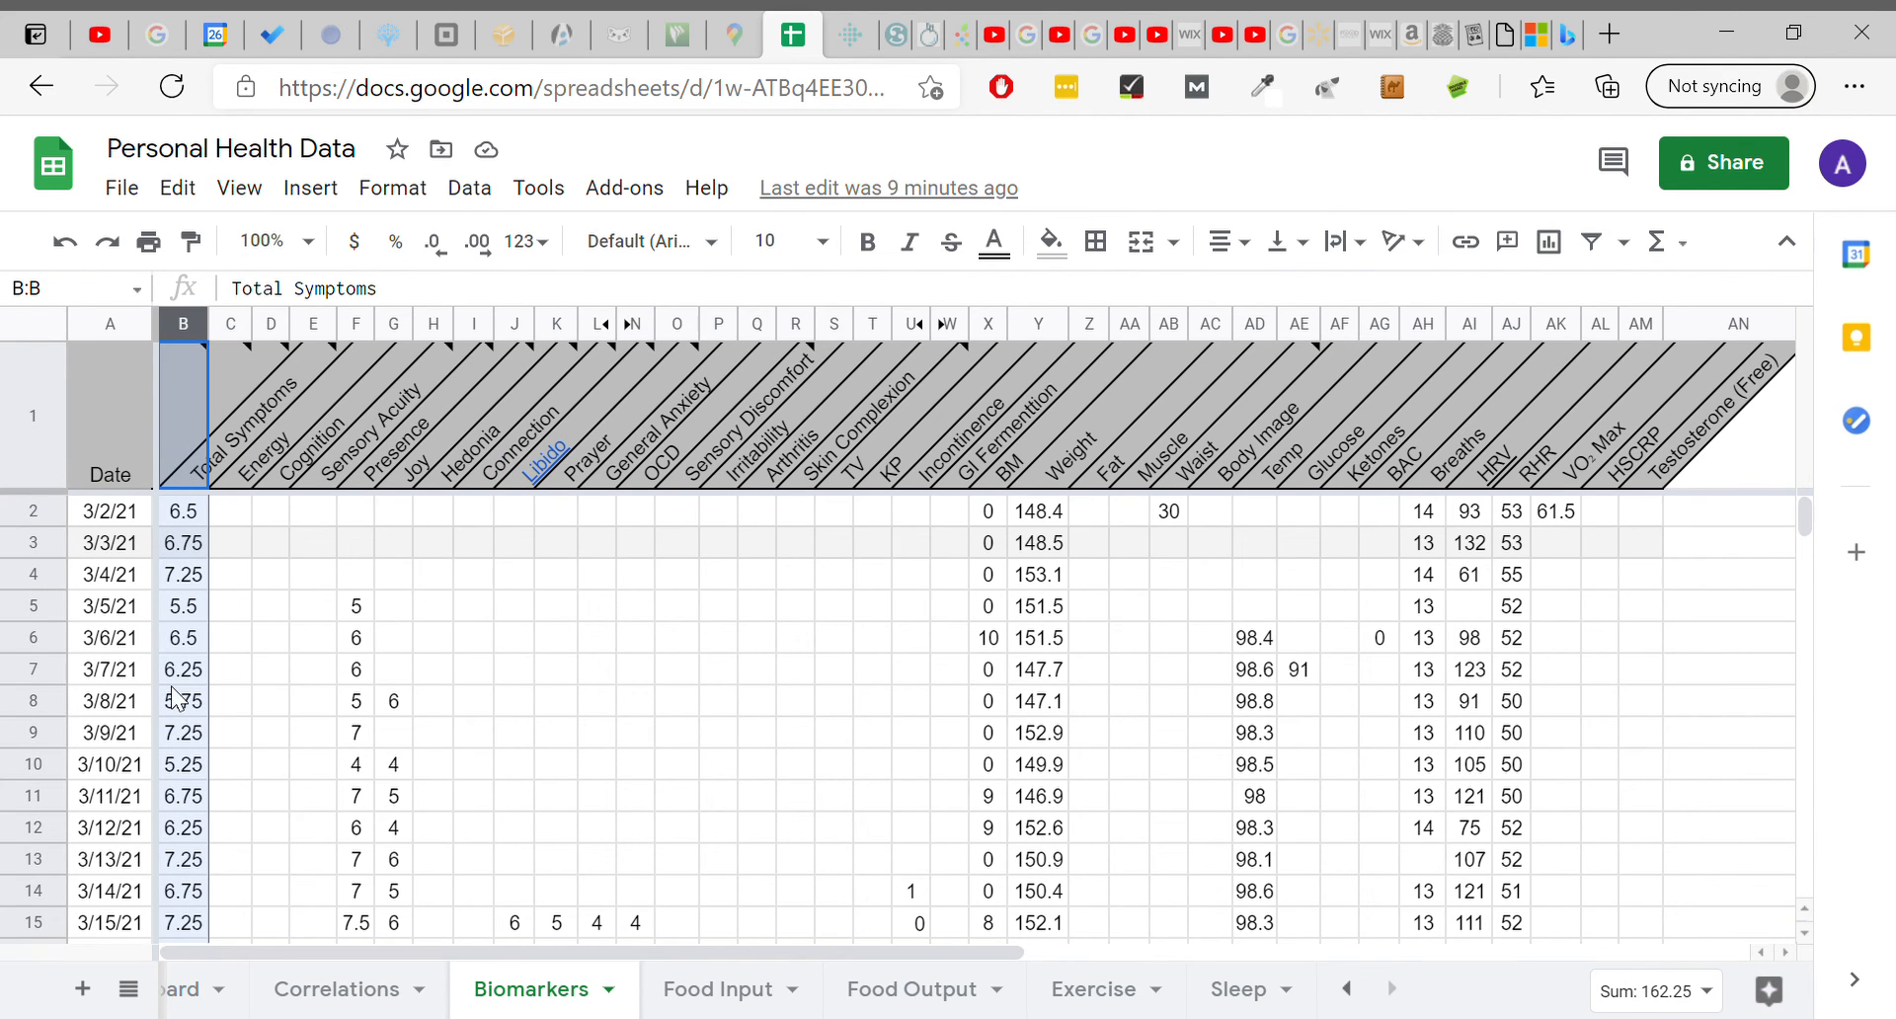
scroll(259, 682, down, 1)
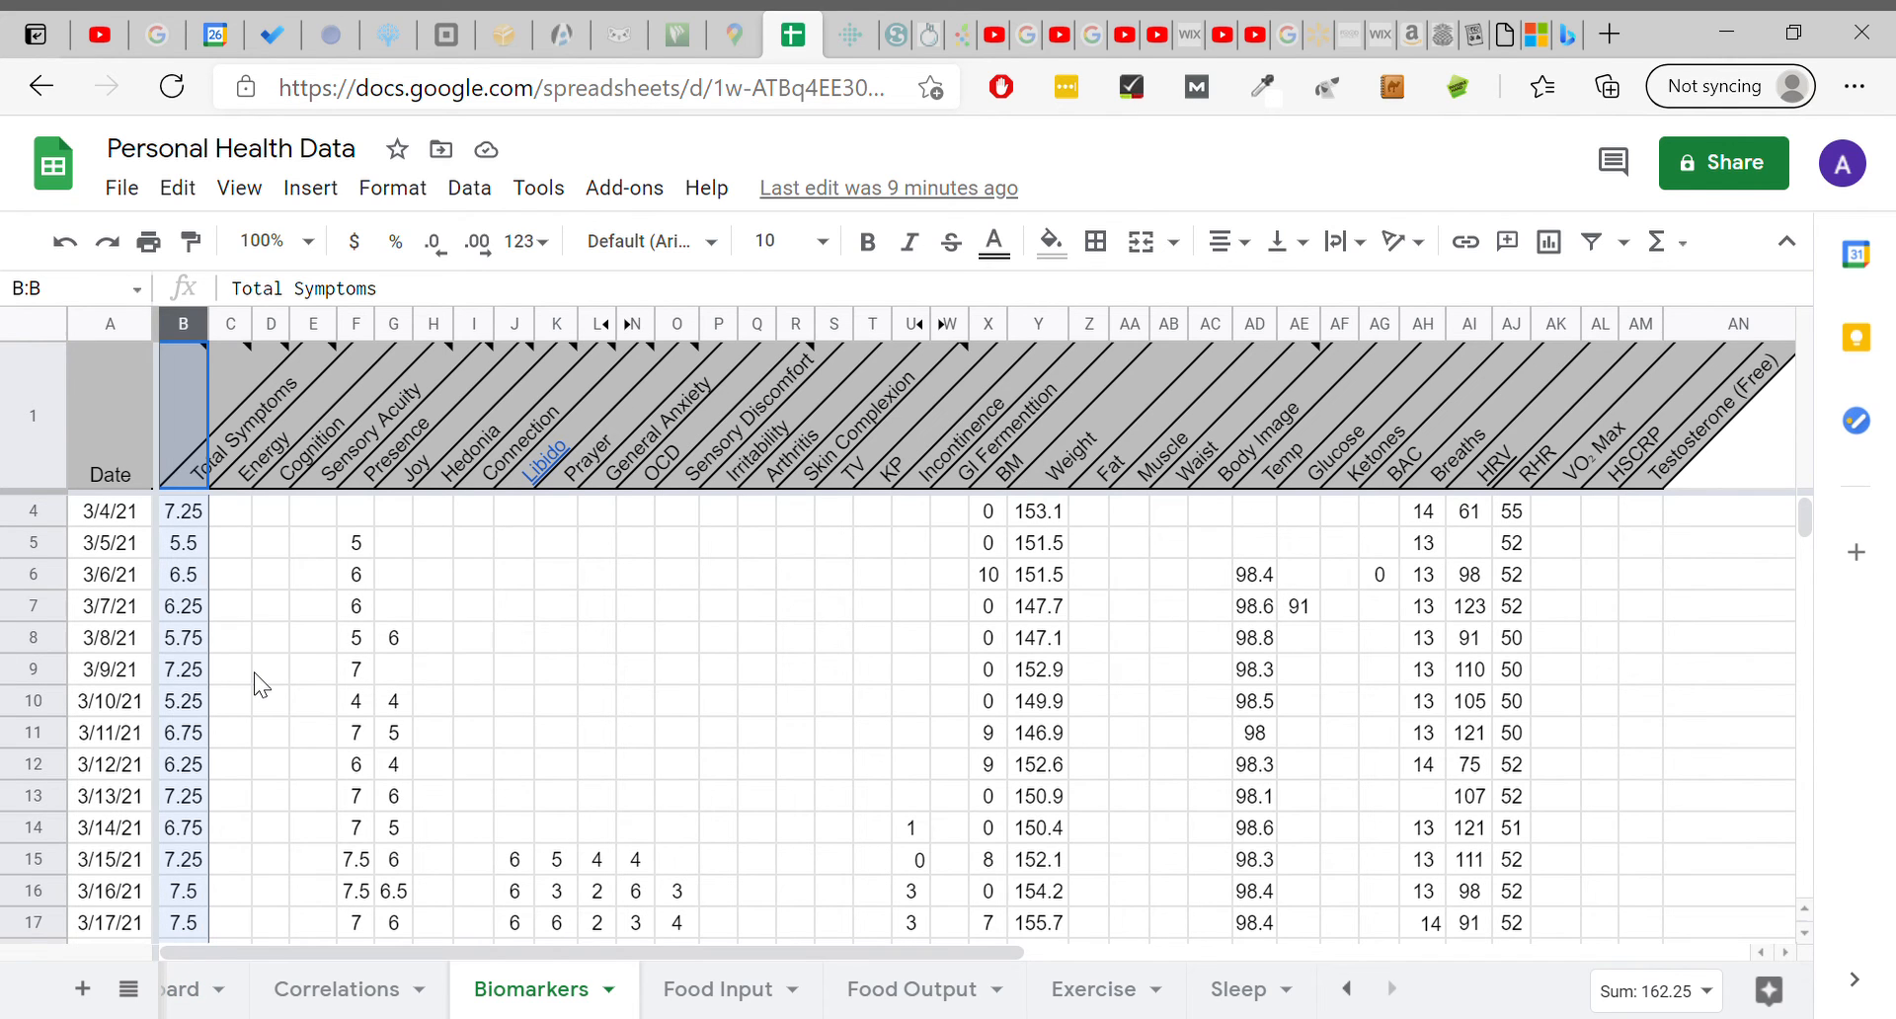
scroll(258, 681, down, 3)
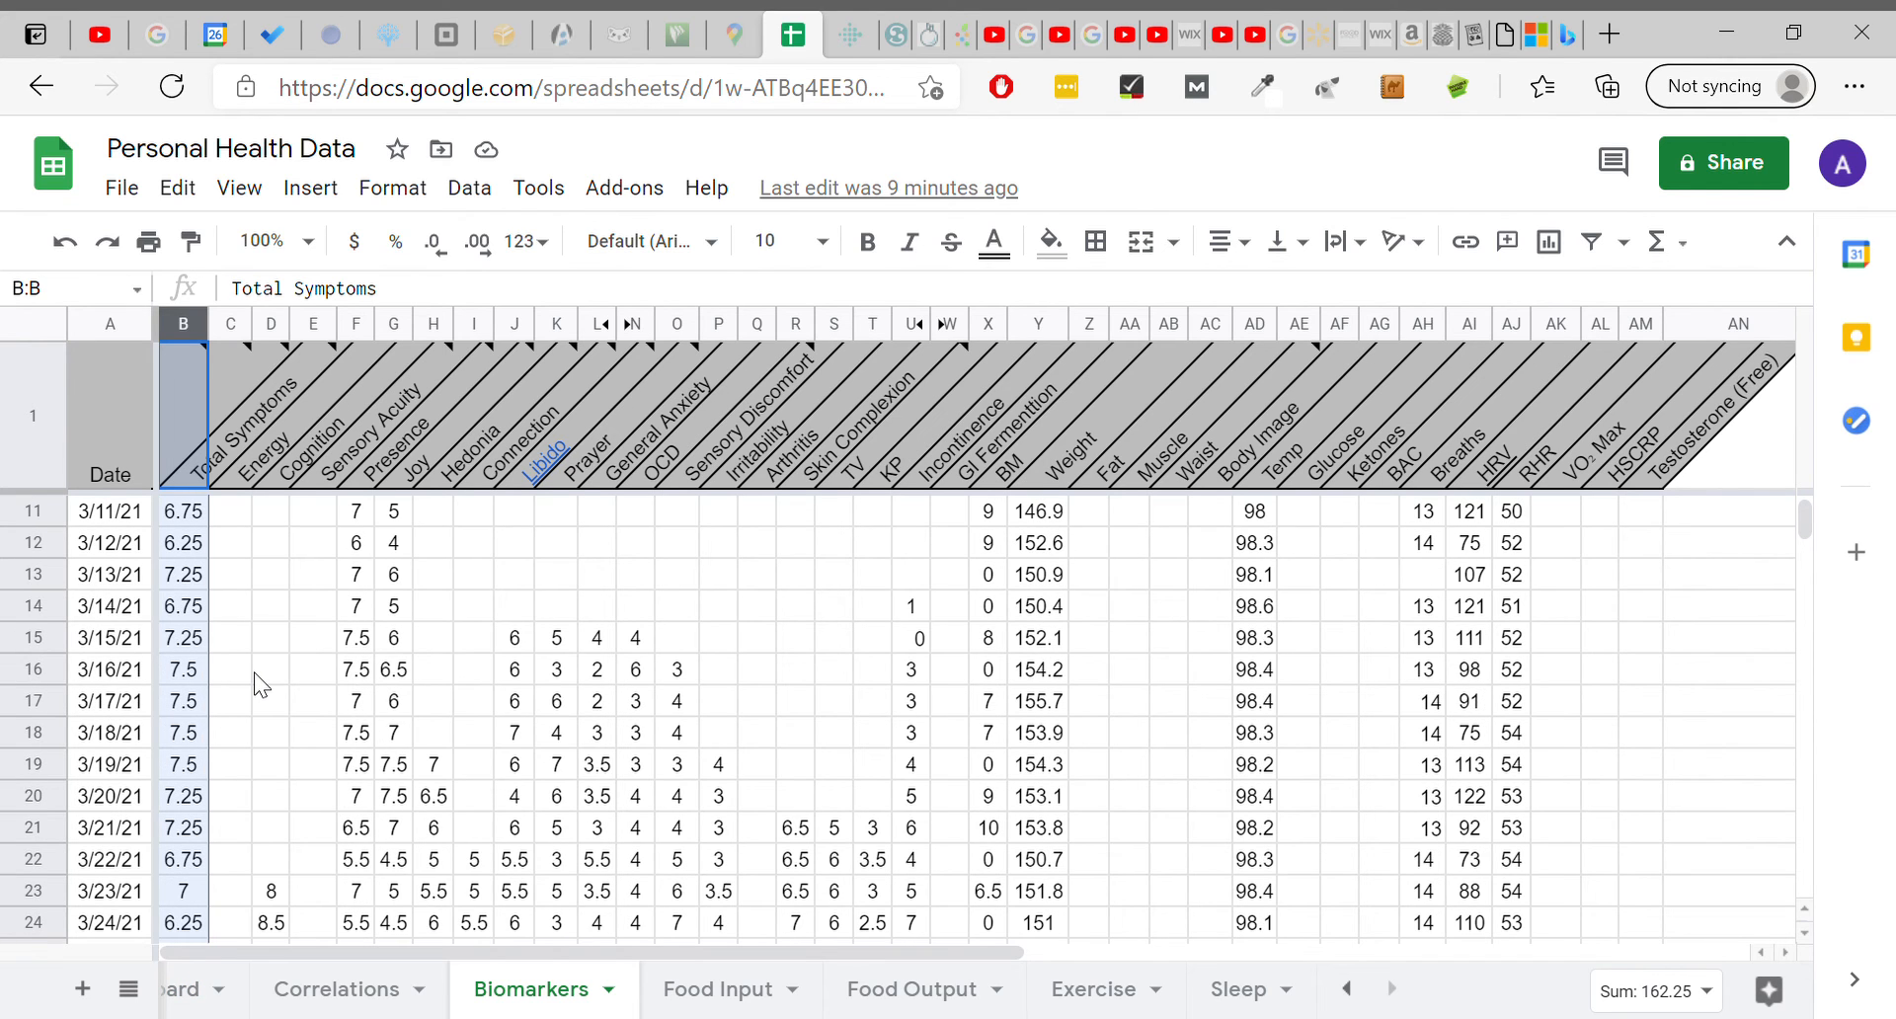
Clear the column selection, check the latest rows, and compare the Total Symptoms ratings for 3/10/21 and 3/11/21.
click(250, 727)
scroll(254, 735, down, 2)
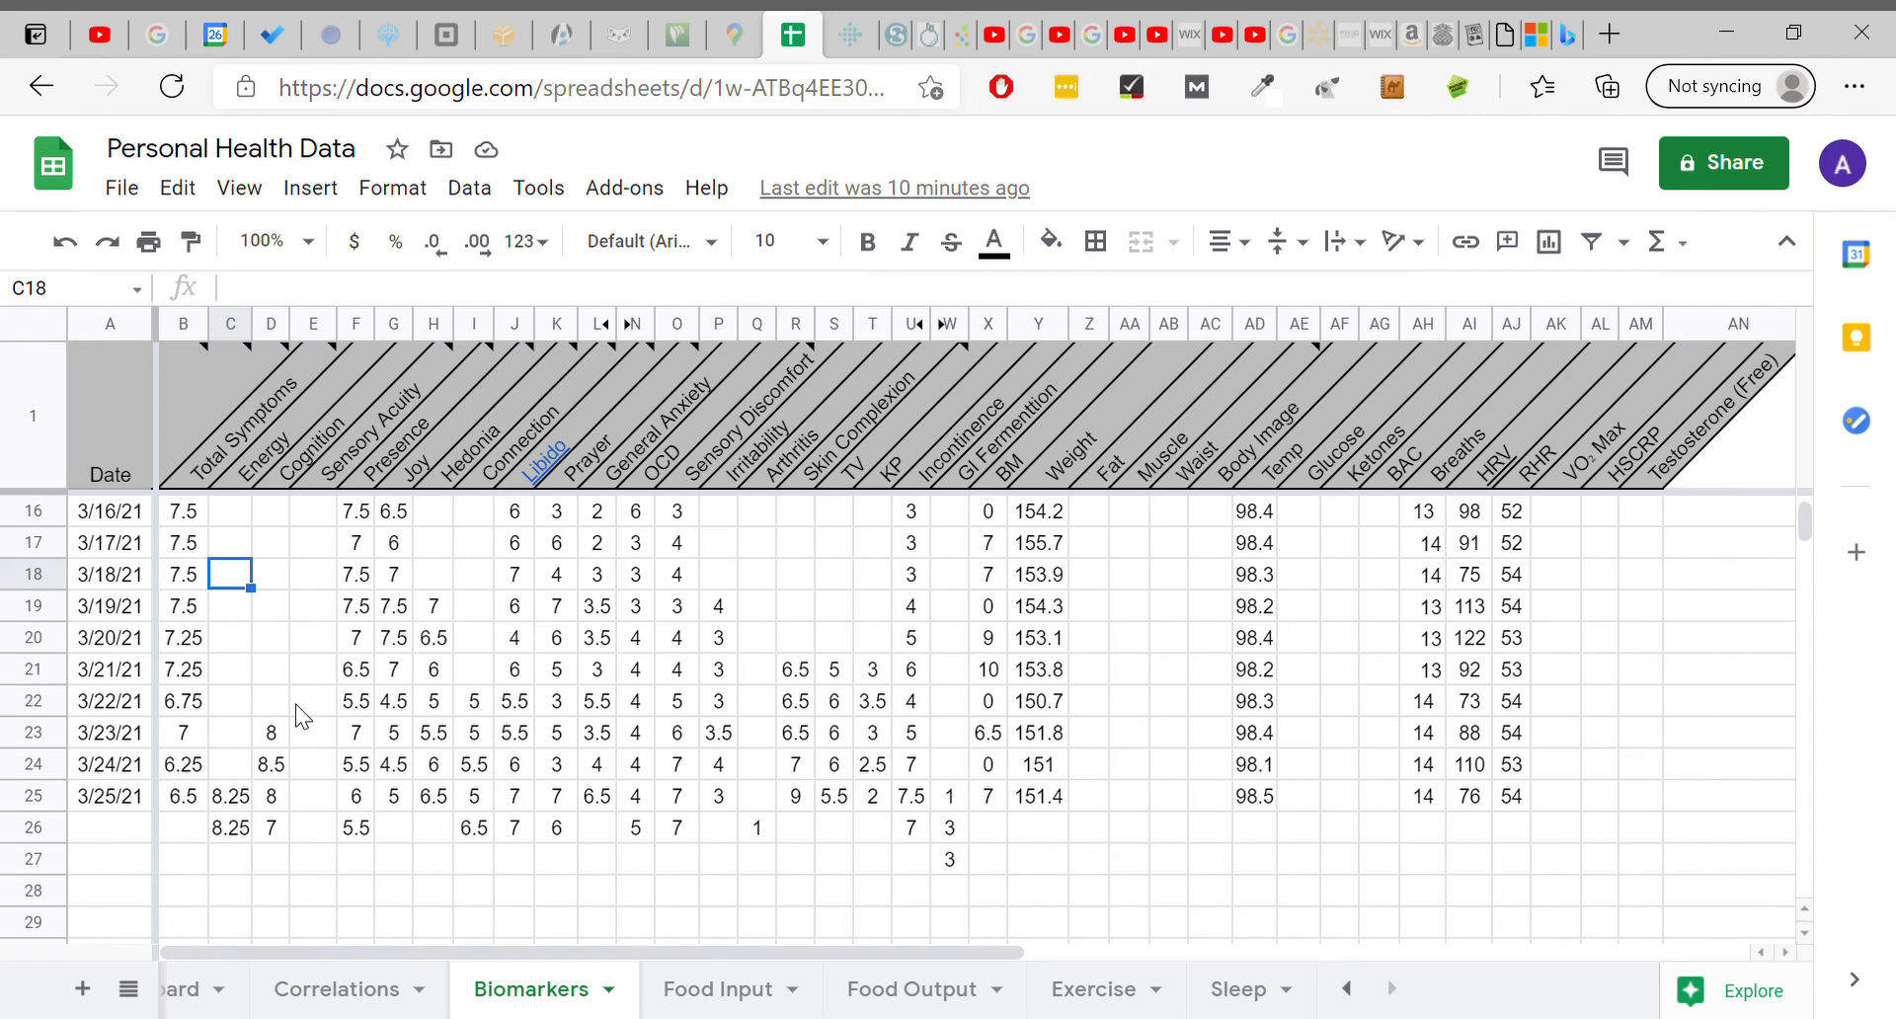
scroll(241, 575, up, 3)
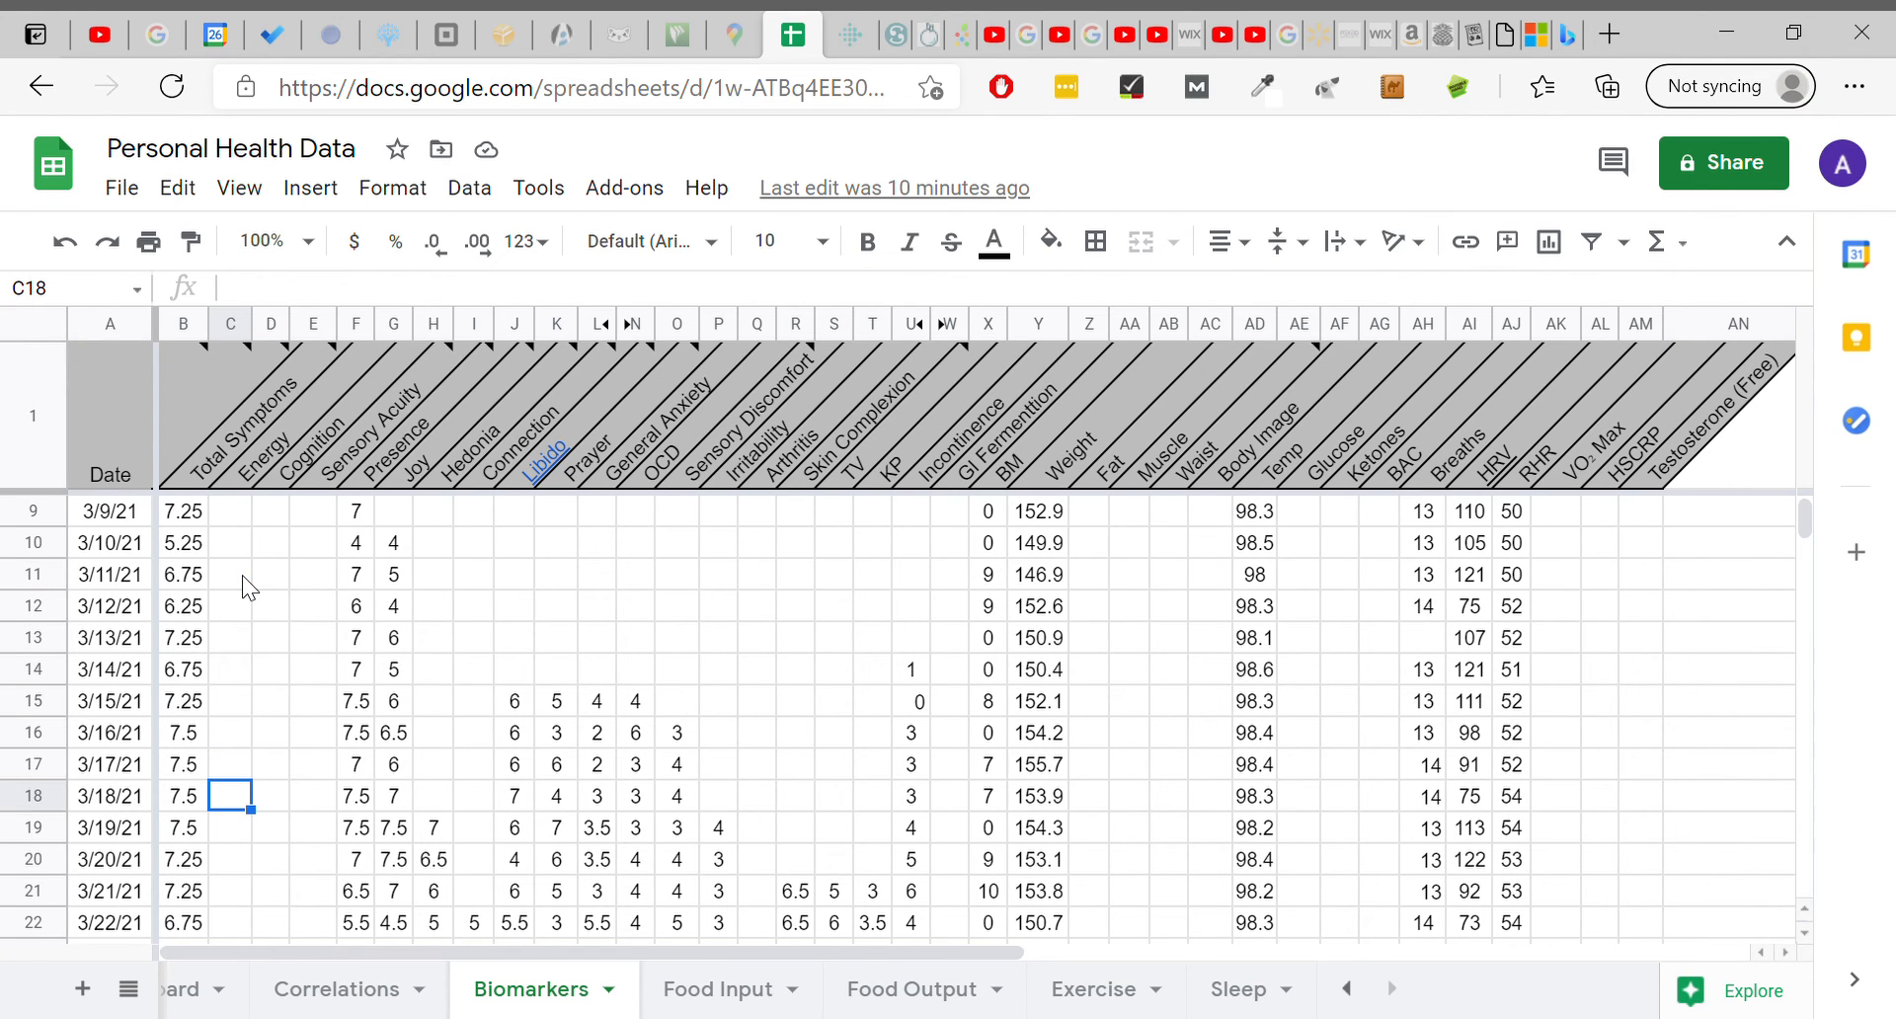
click(192, 545)
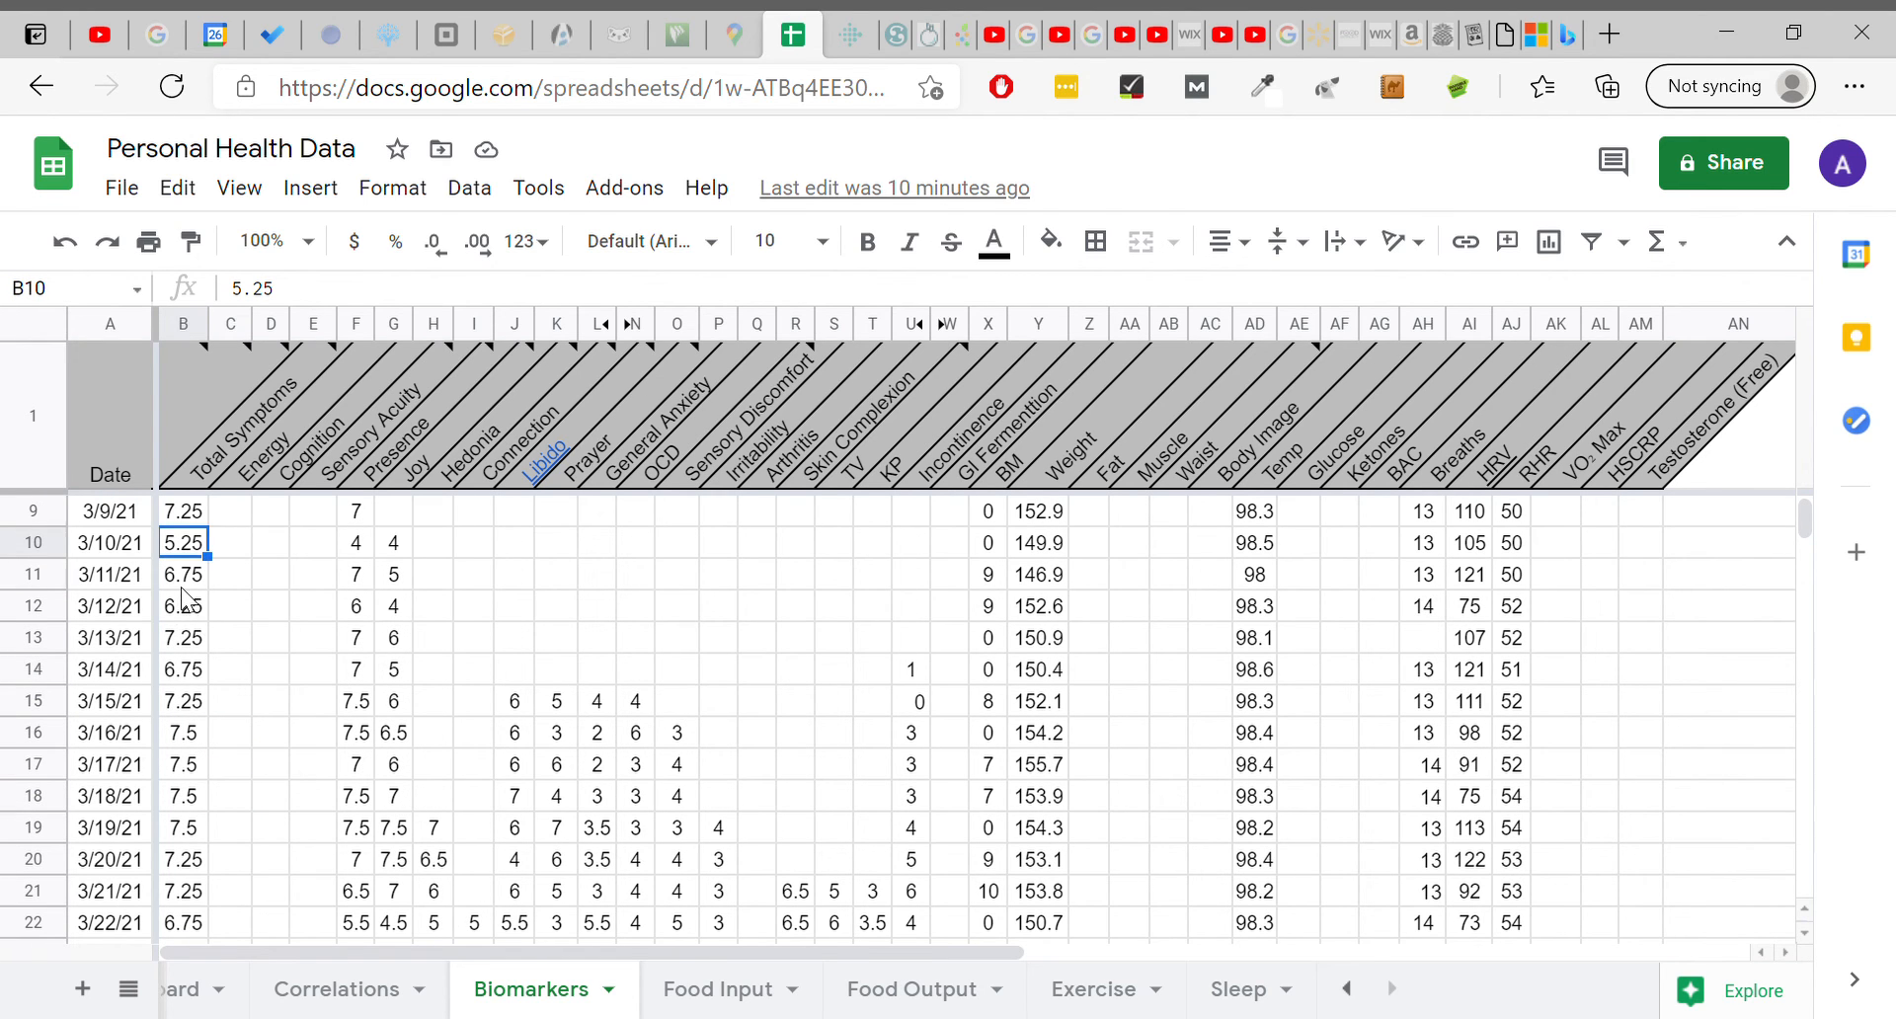
click(182, 584)
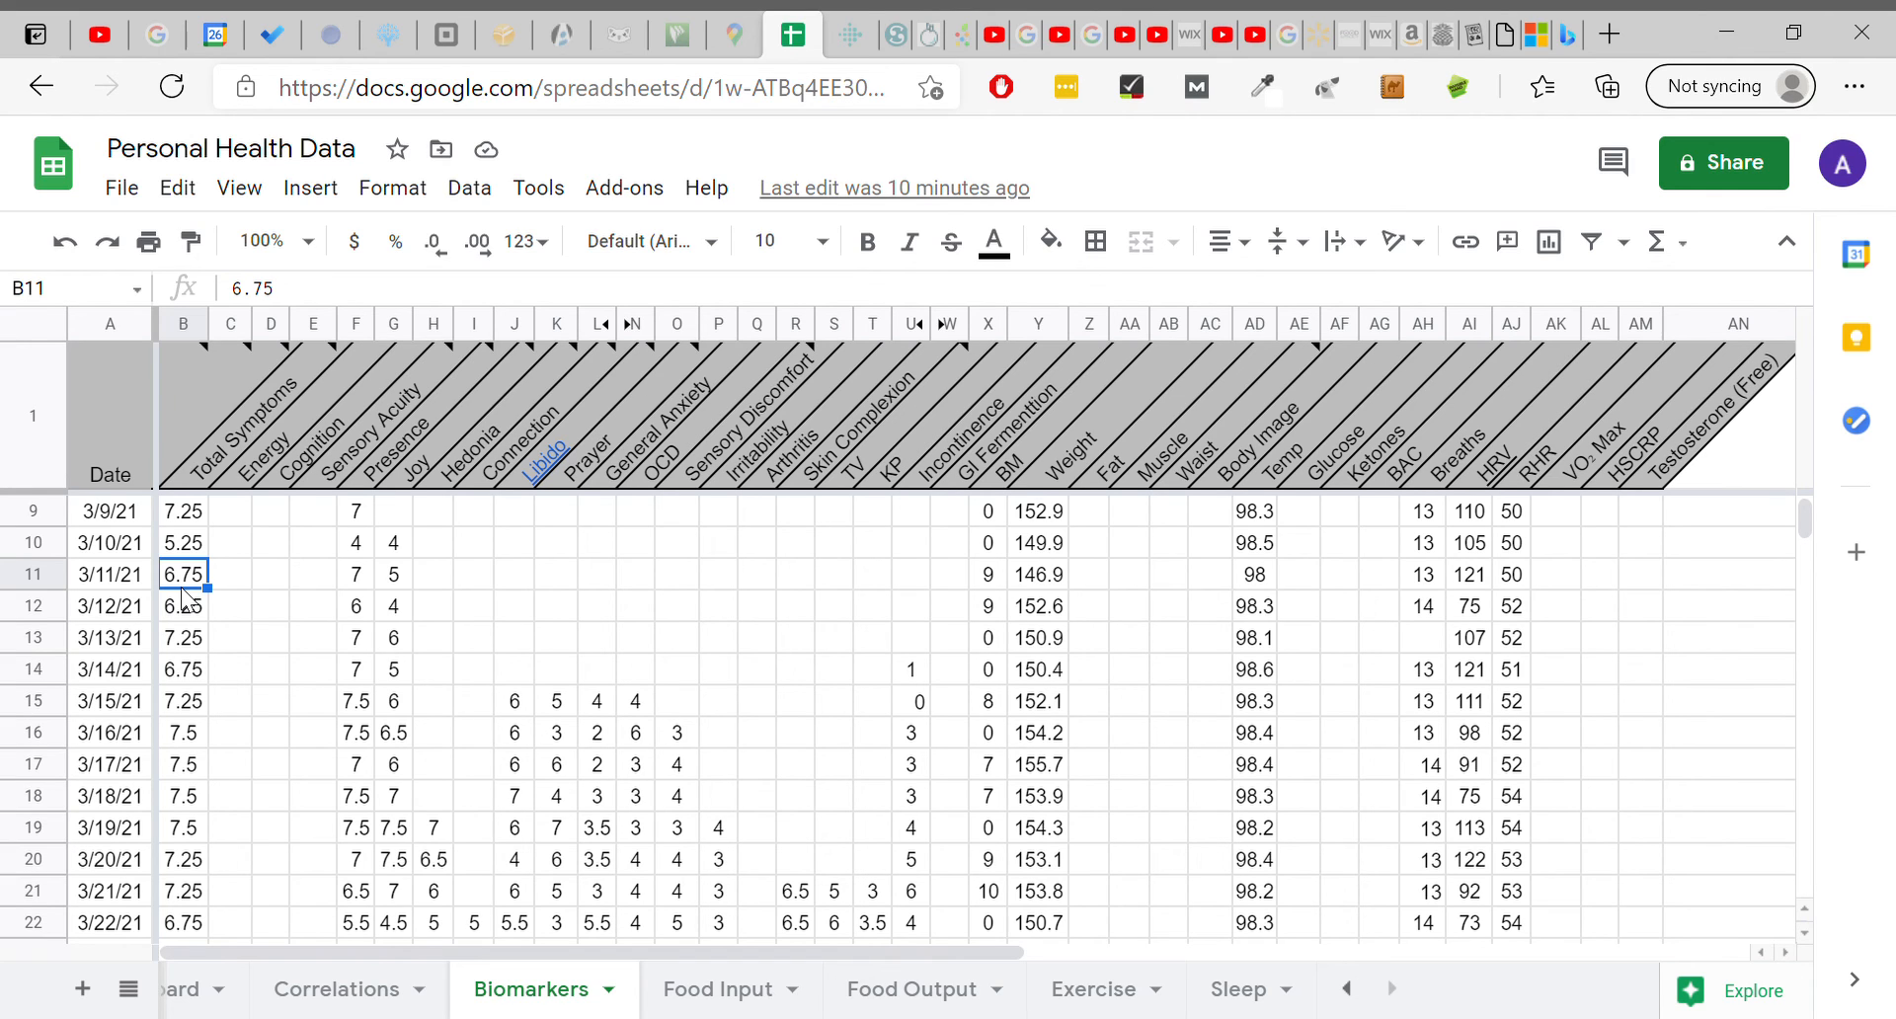
Go through the daily Total Symptoms ratings one by one from 3/12/21 down to the latest entries.
click(183, 613)
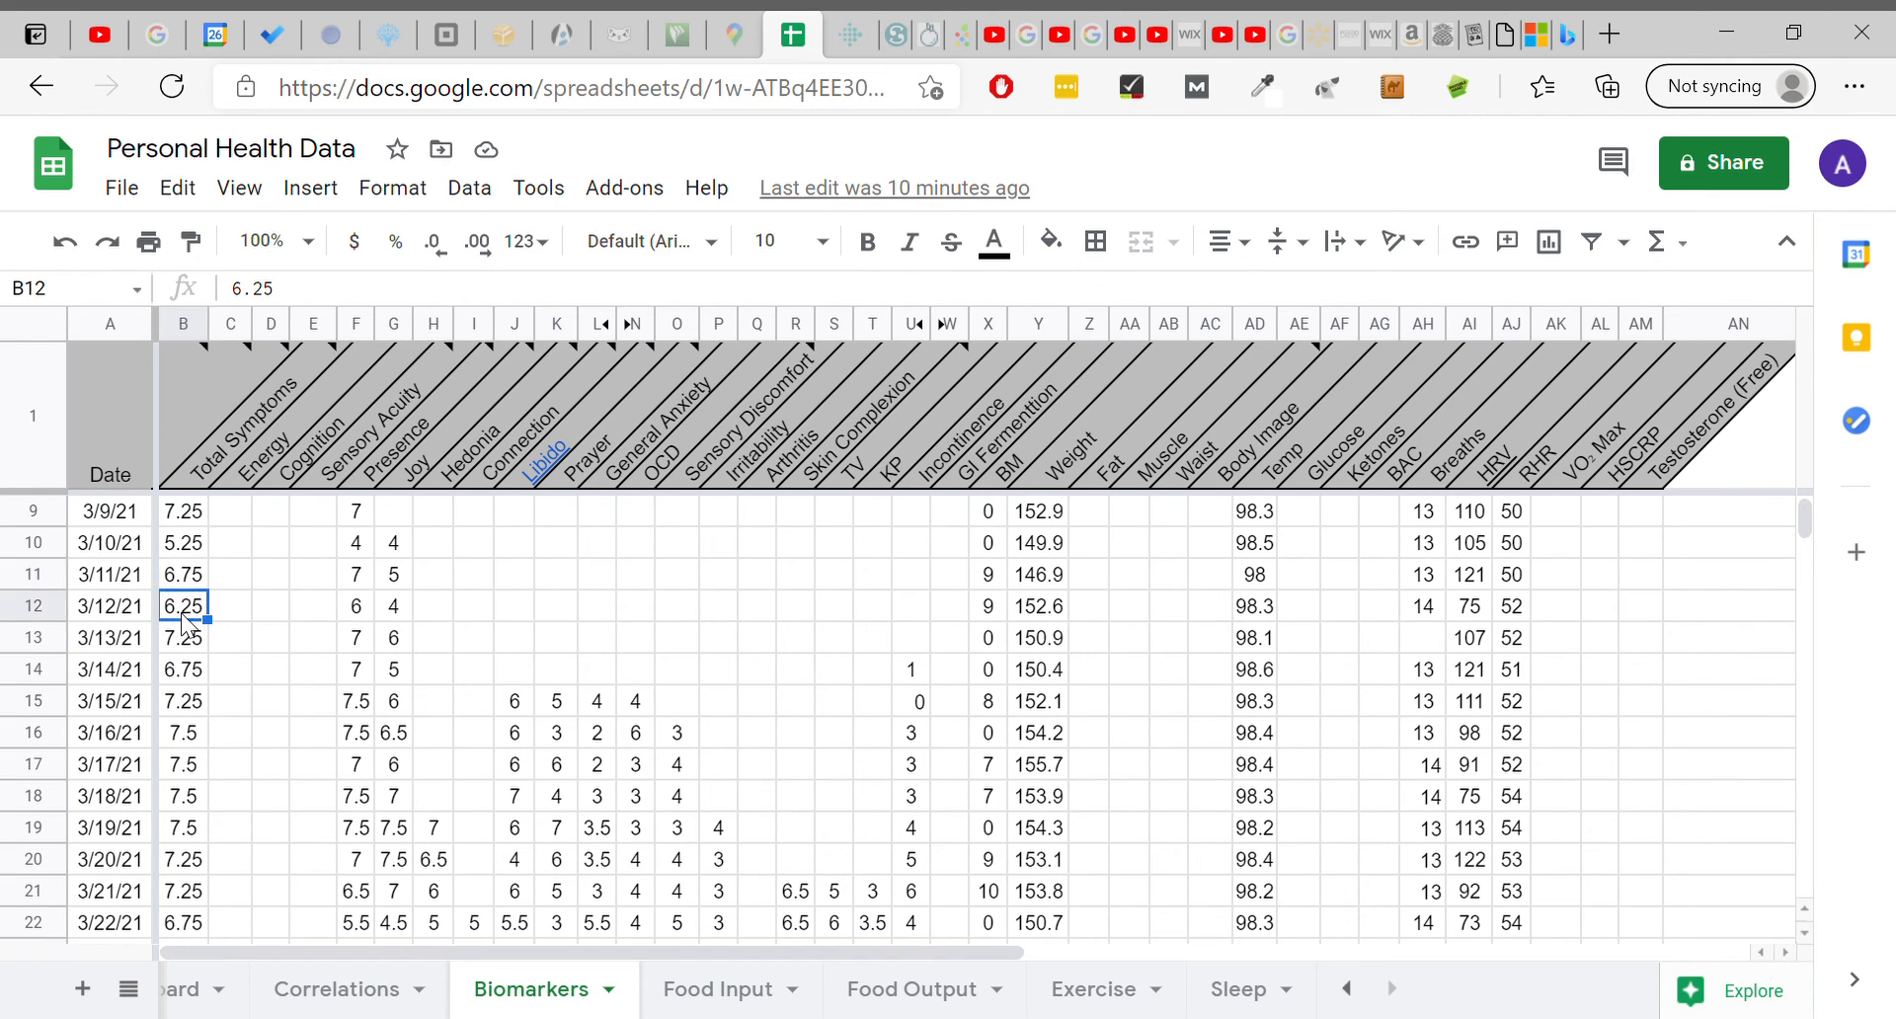
key(Down)
key(Down)
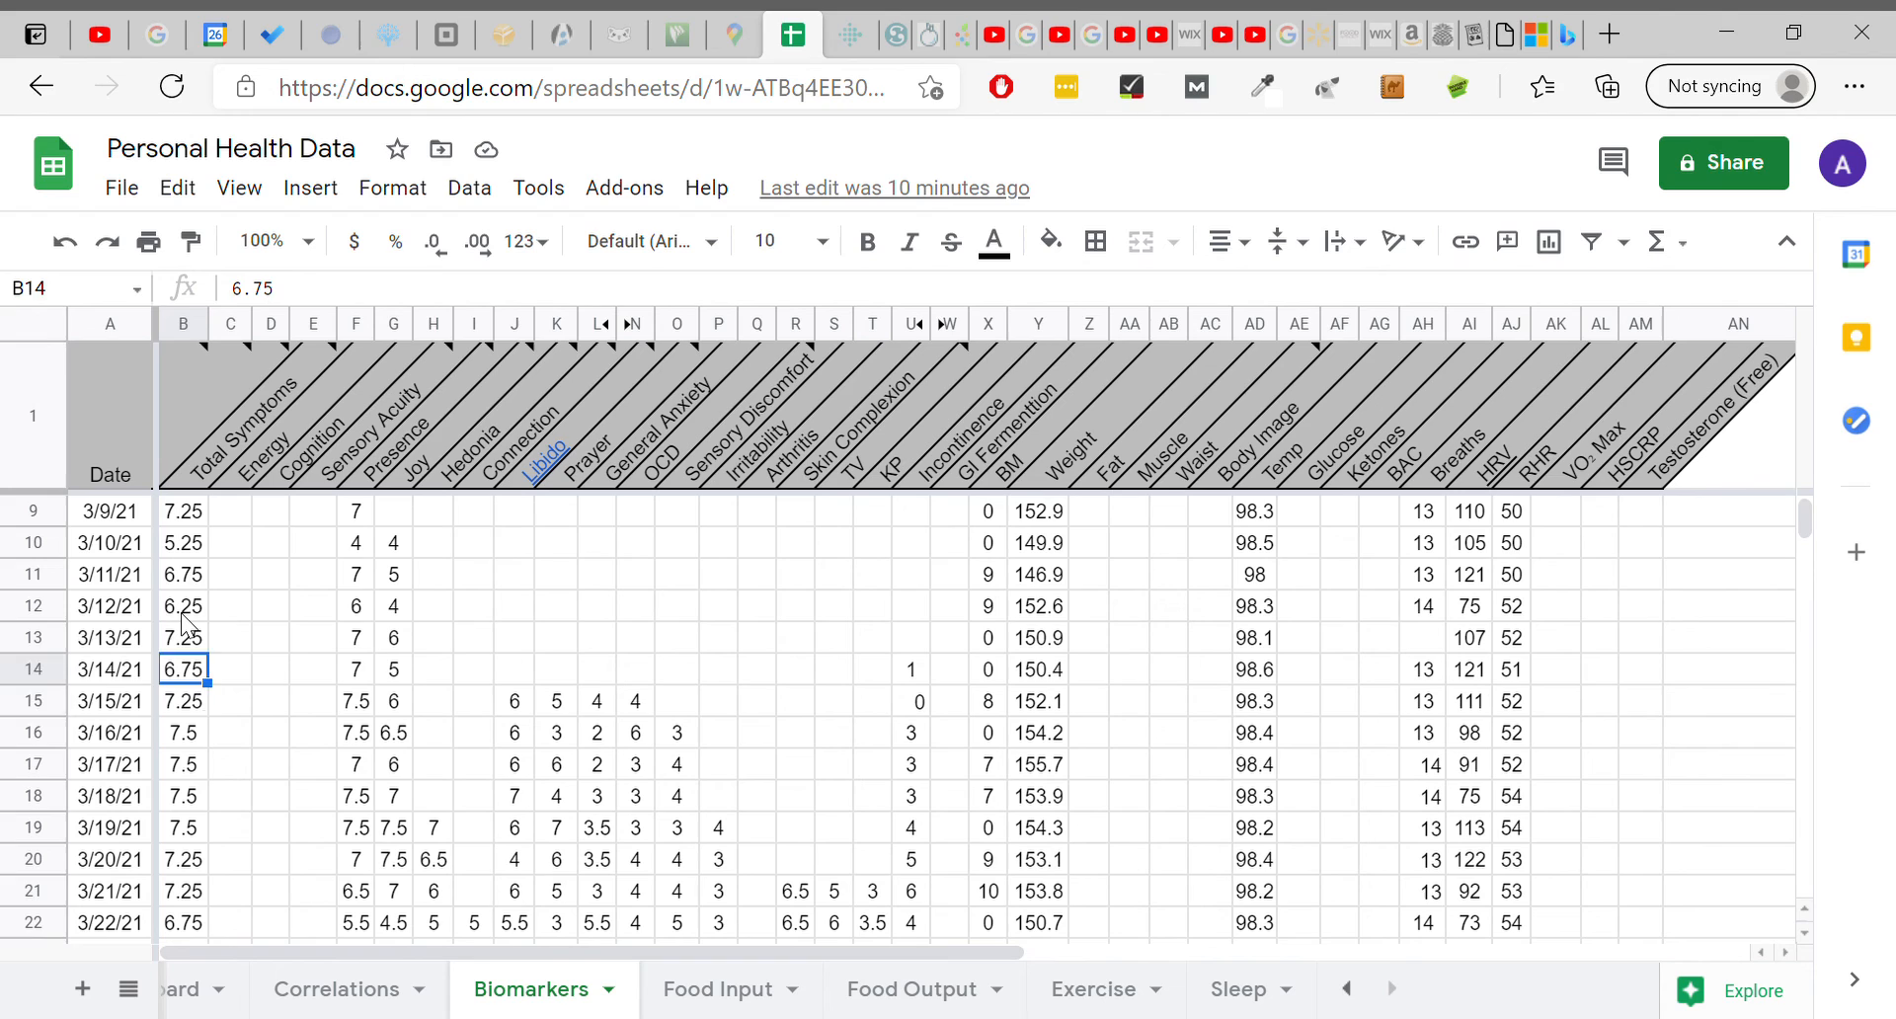
key(Down)
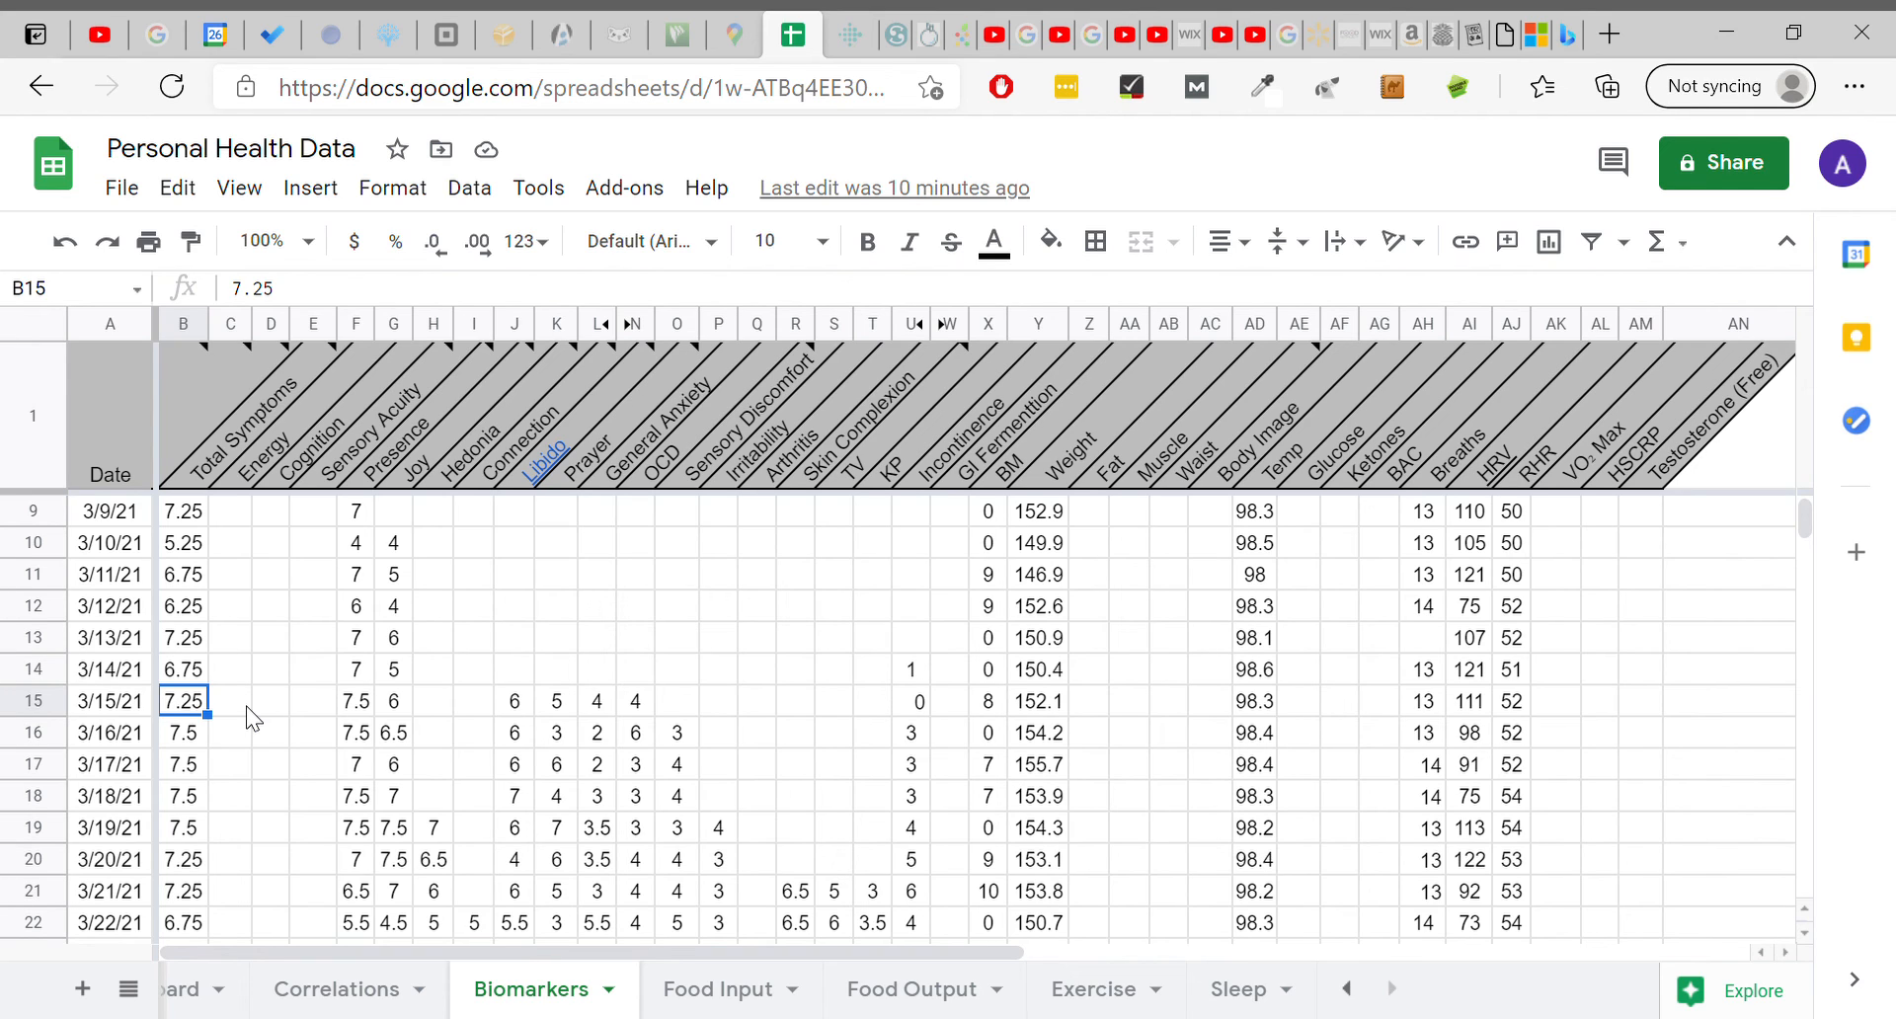
key(Down)
key(Down)
key(Down)
key(Down)
key(Down)
key(Down)
key(Down)
key(Down)
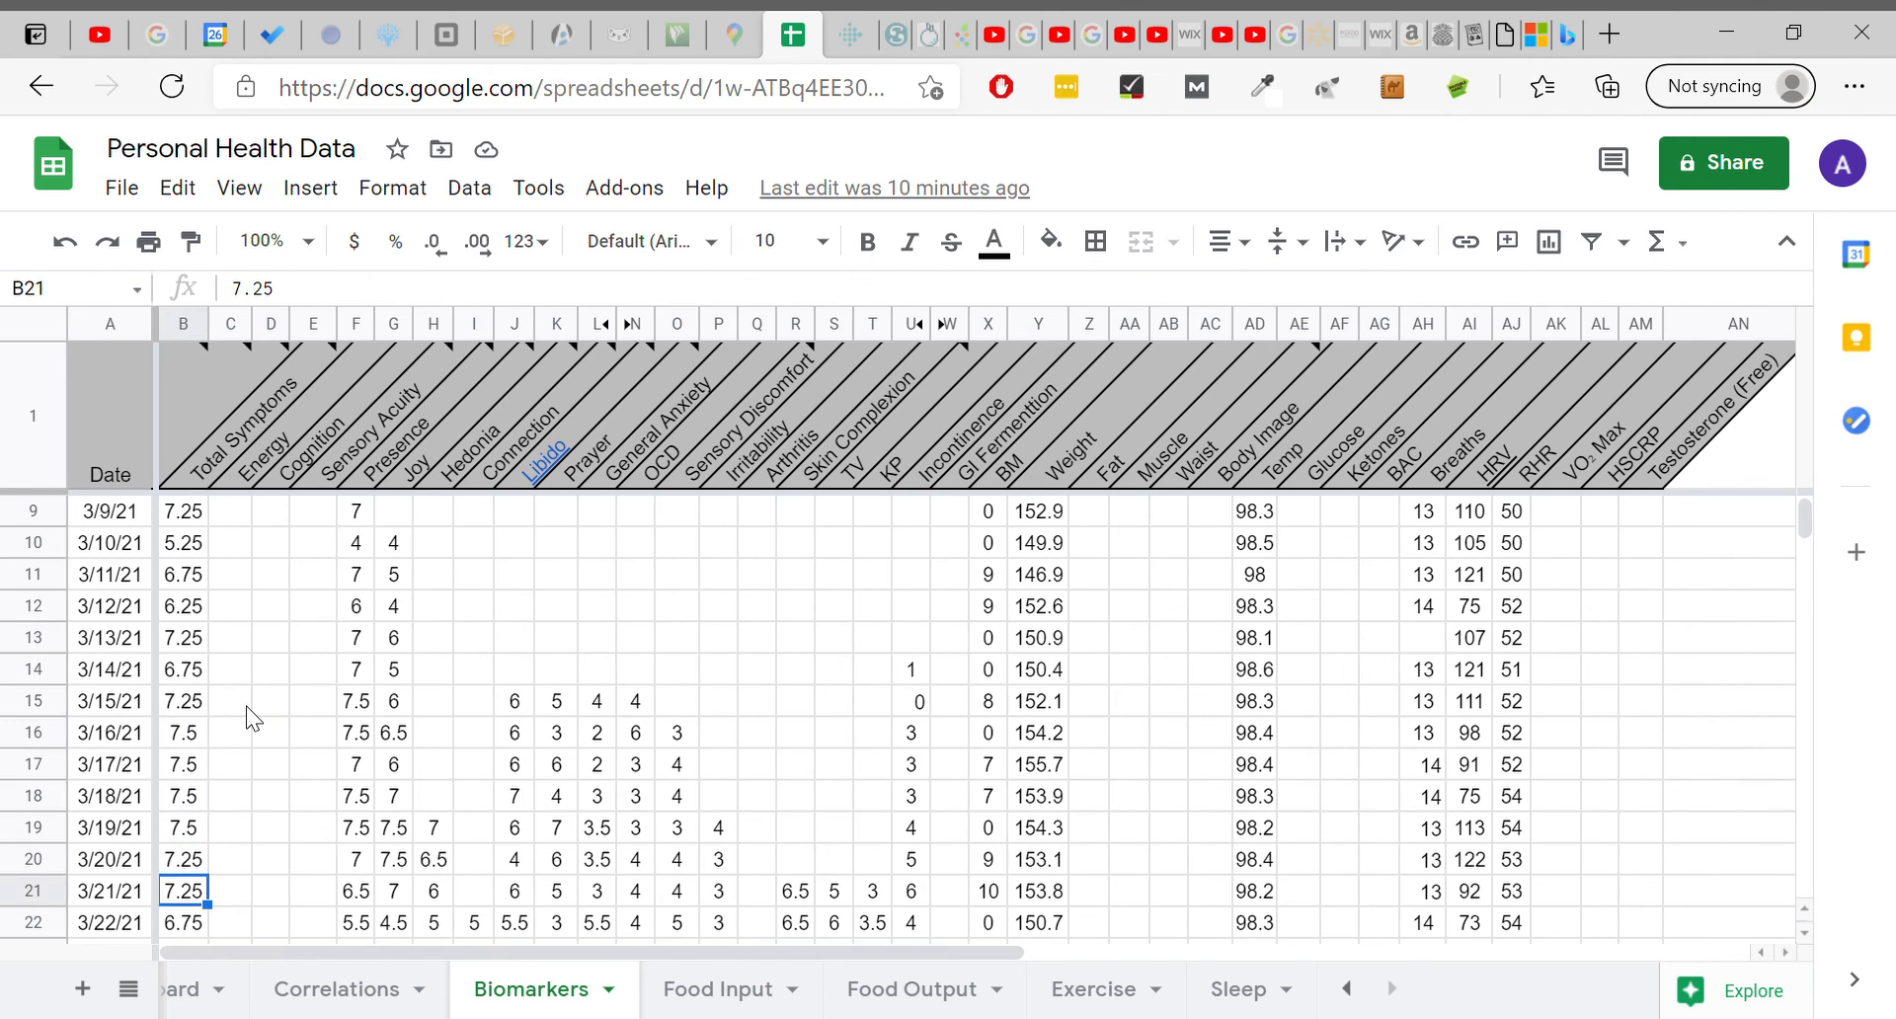
key(Down)
key(Down)
key(Down)
Trace the Total Symptoms ratings back from the latest entries up to the column header.
key(Up)
key(Up)
key(Up)
key(Up)
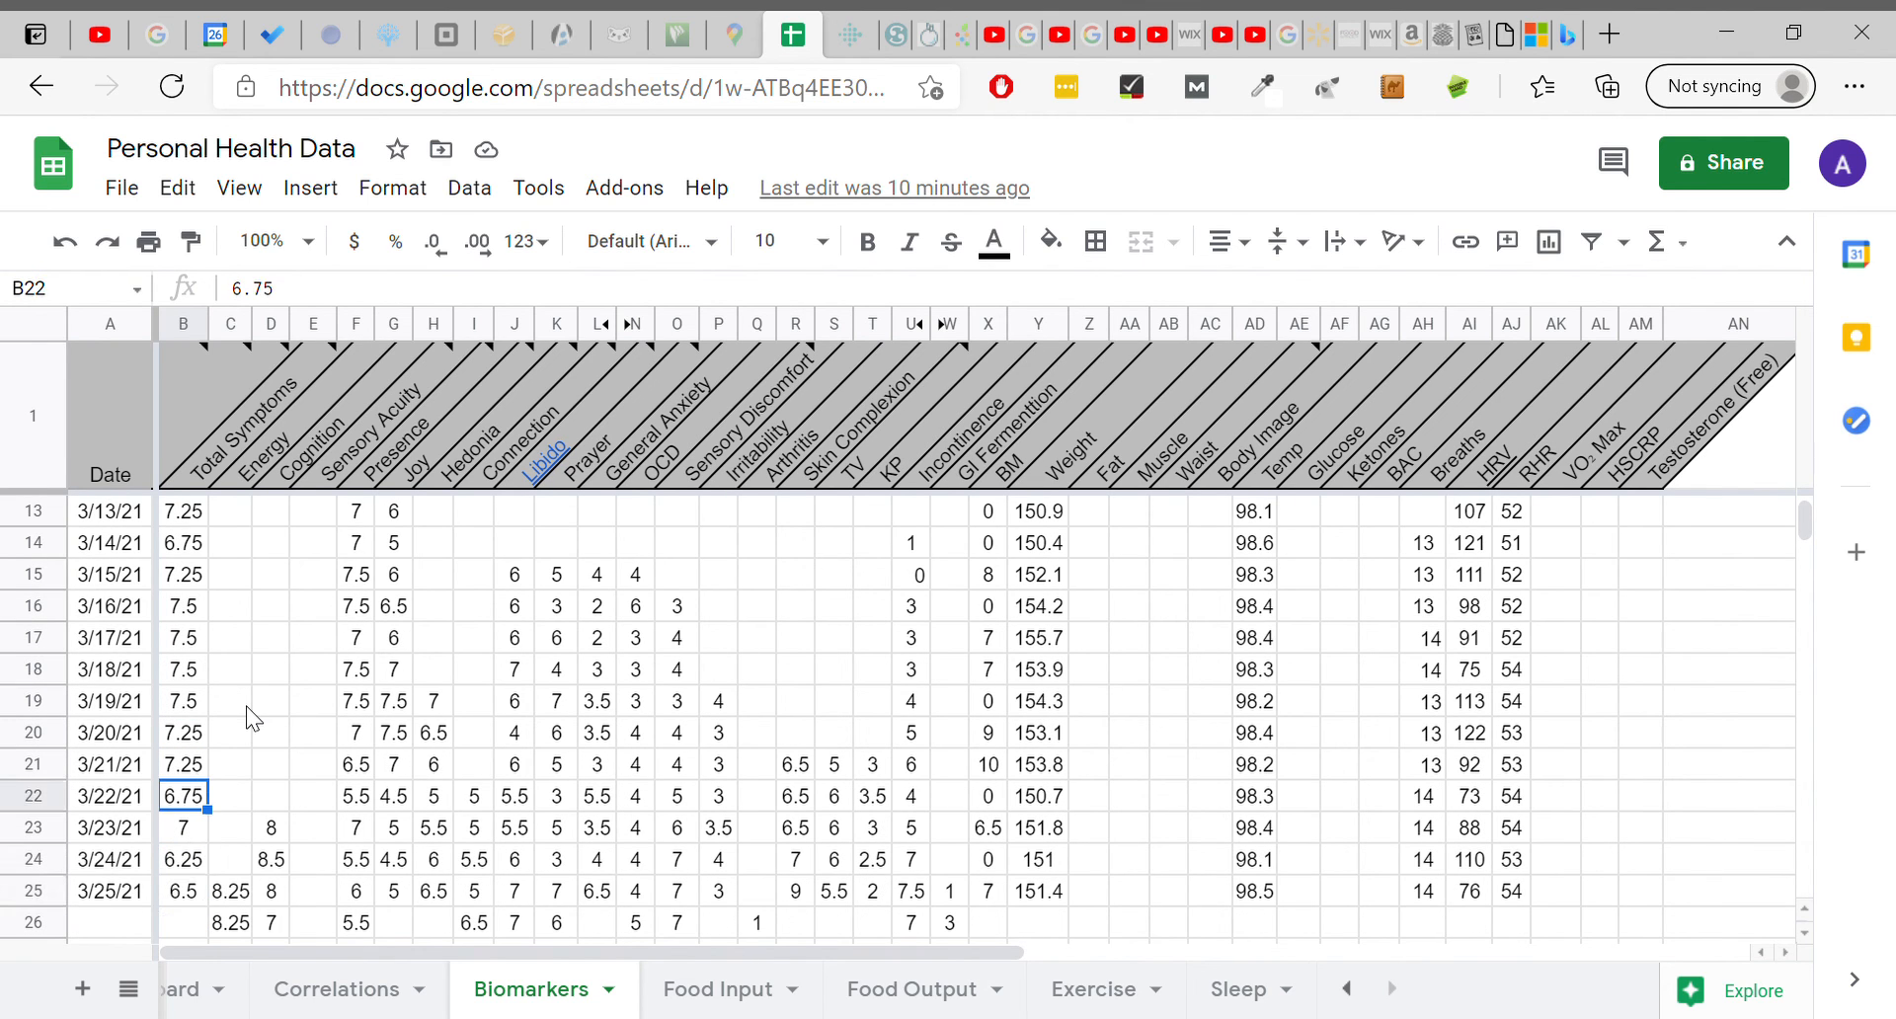
key(Up)
key(Up)
key(Up)
key(Up)
key(Up)
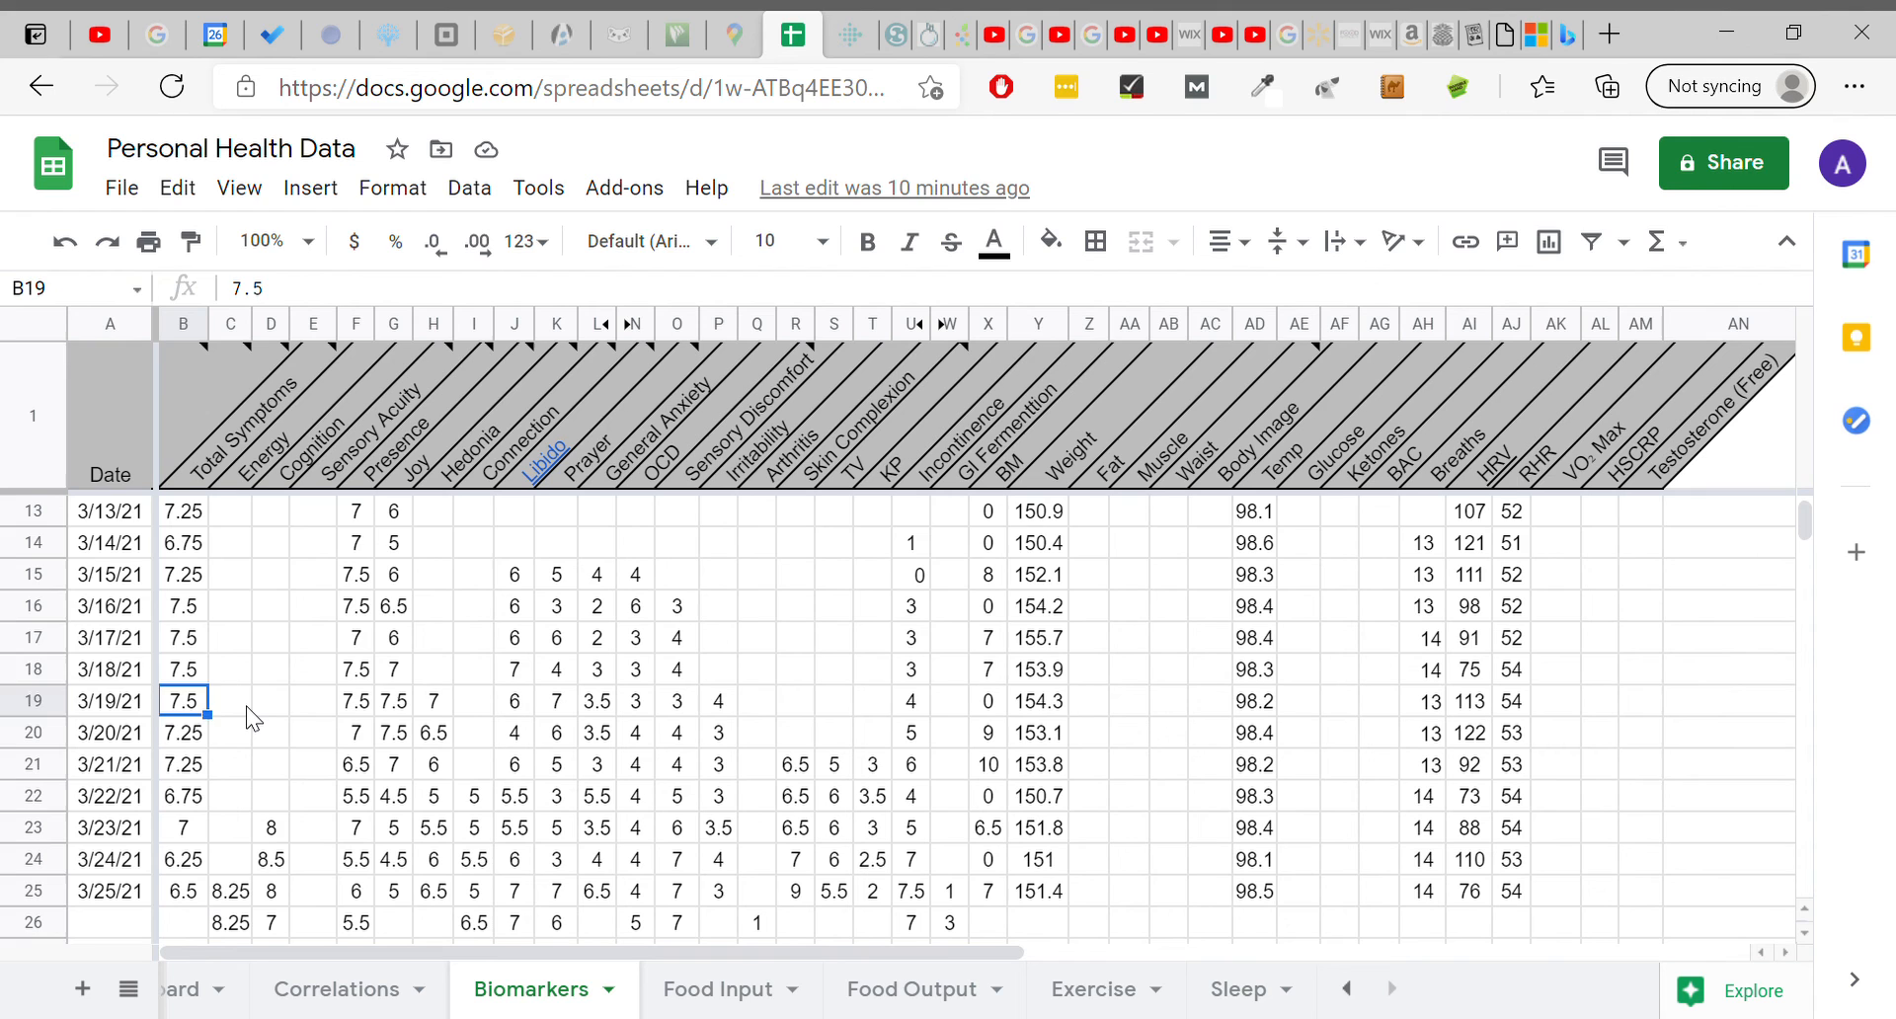
key(Up)
key(Up)
key(Up)
key(Up)
key(Up)
key(Up)
key(Up)
key(Up)
key(Up)
key(Up)
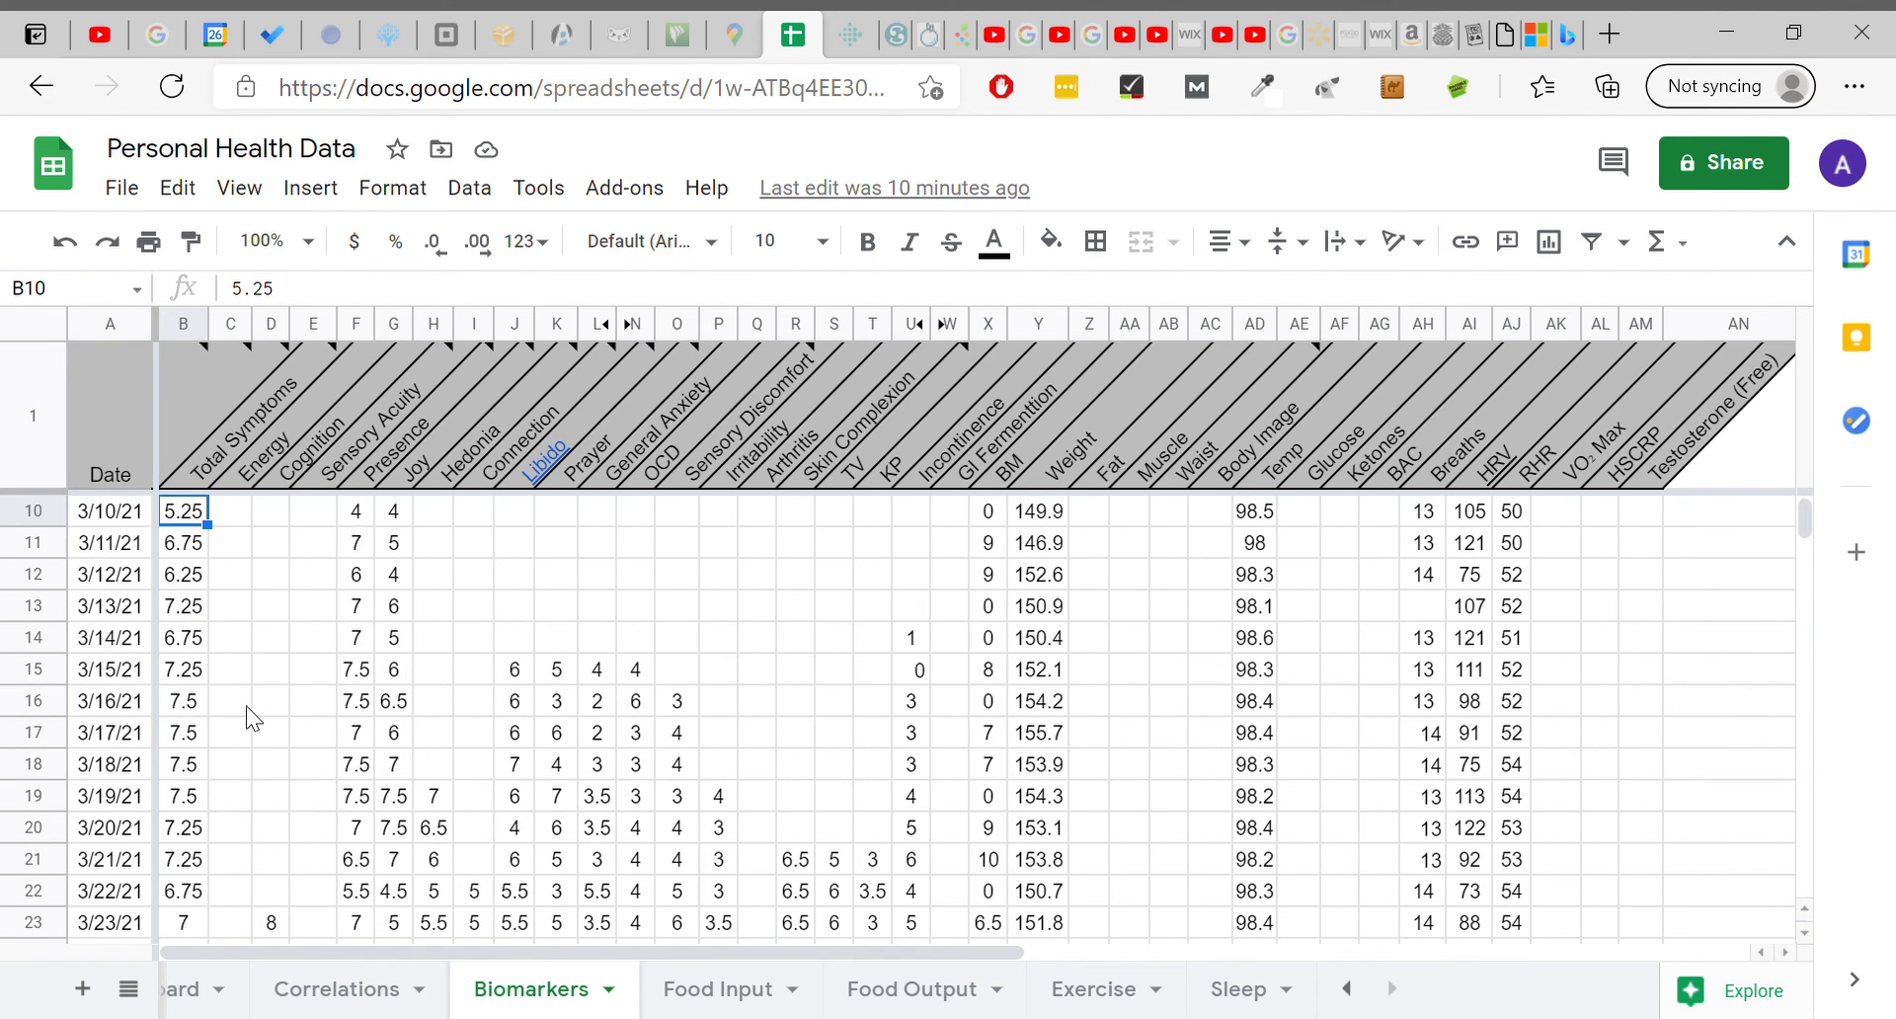
key(Up)
key(Up)
key(Up)
key(Up)
key(Up)
key(Up)
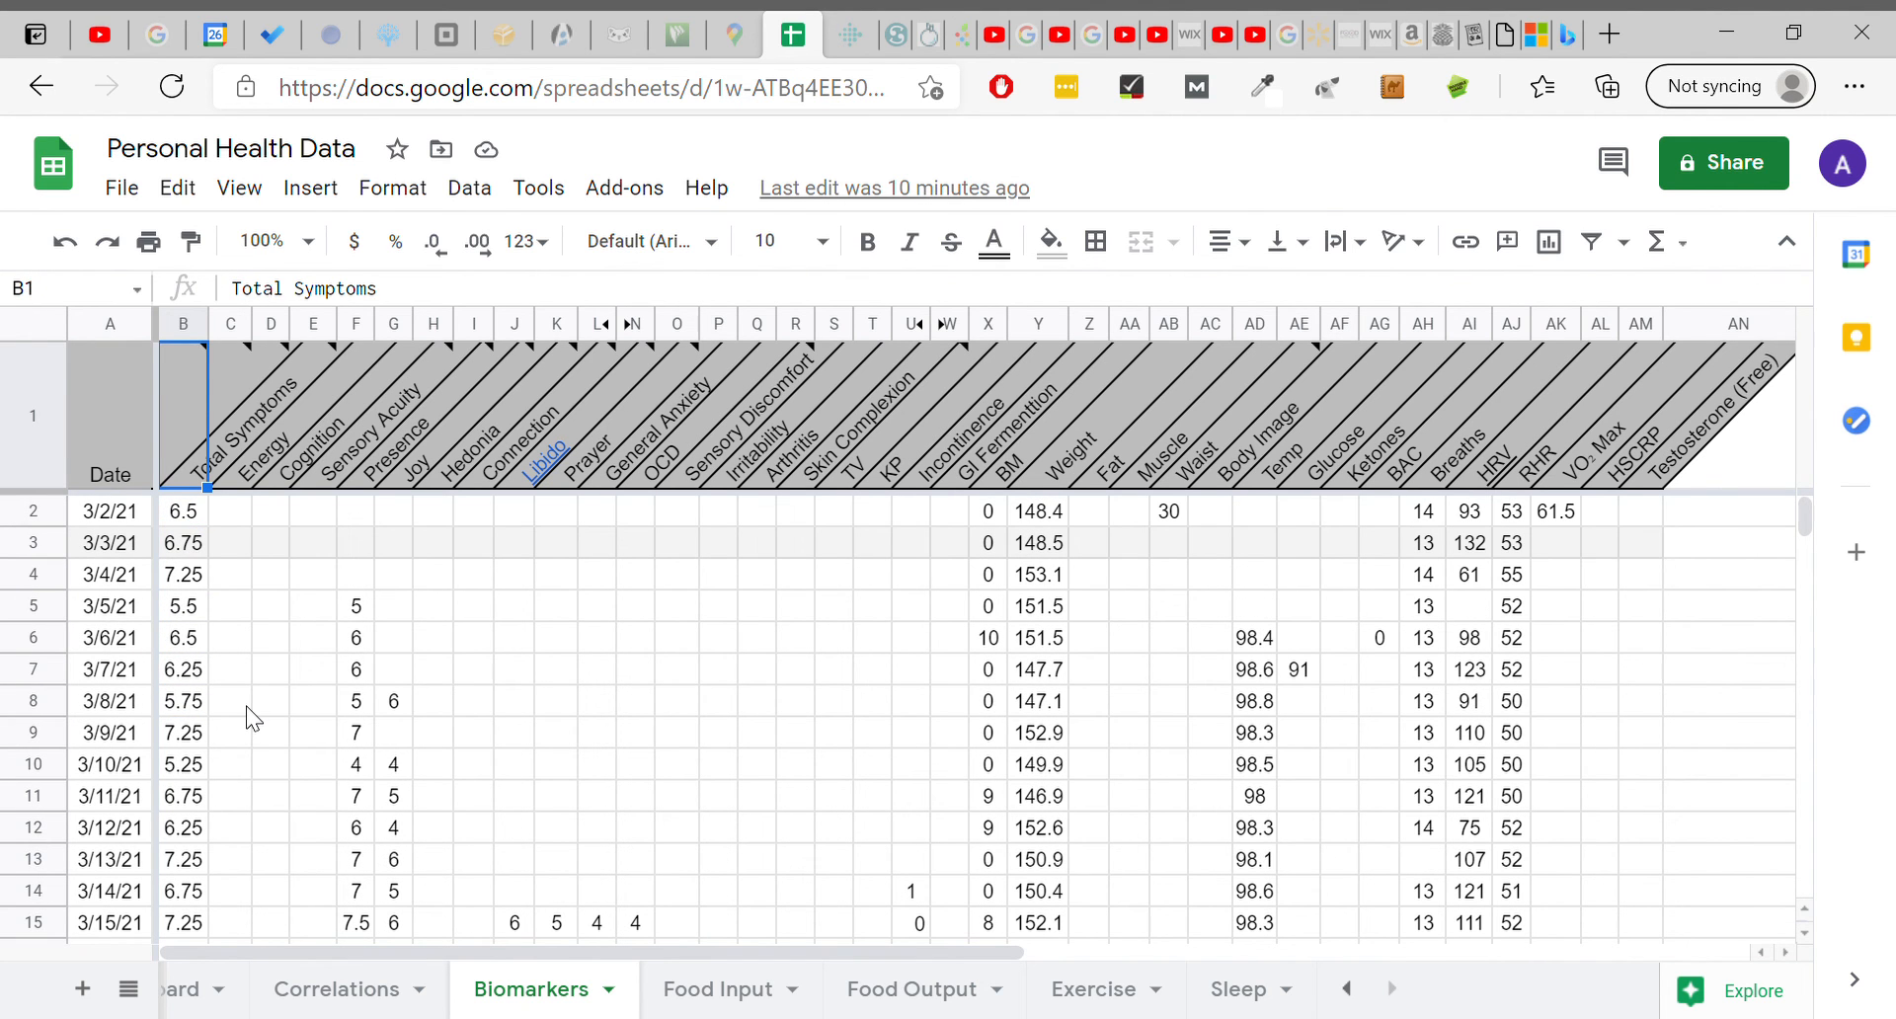
Select the Total Symptoms ratings for 3/2/21, 3/4/21 and 3/7/21 in turn.
key(Down)
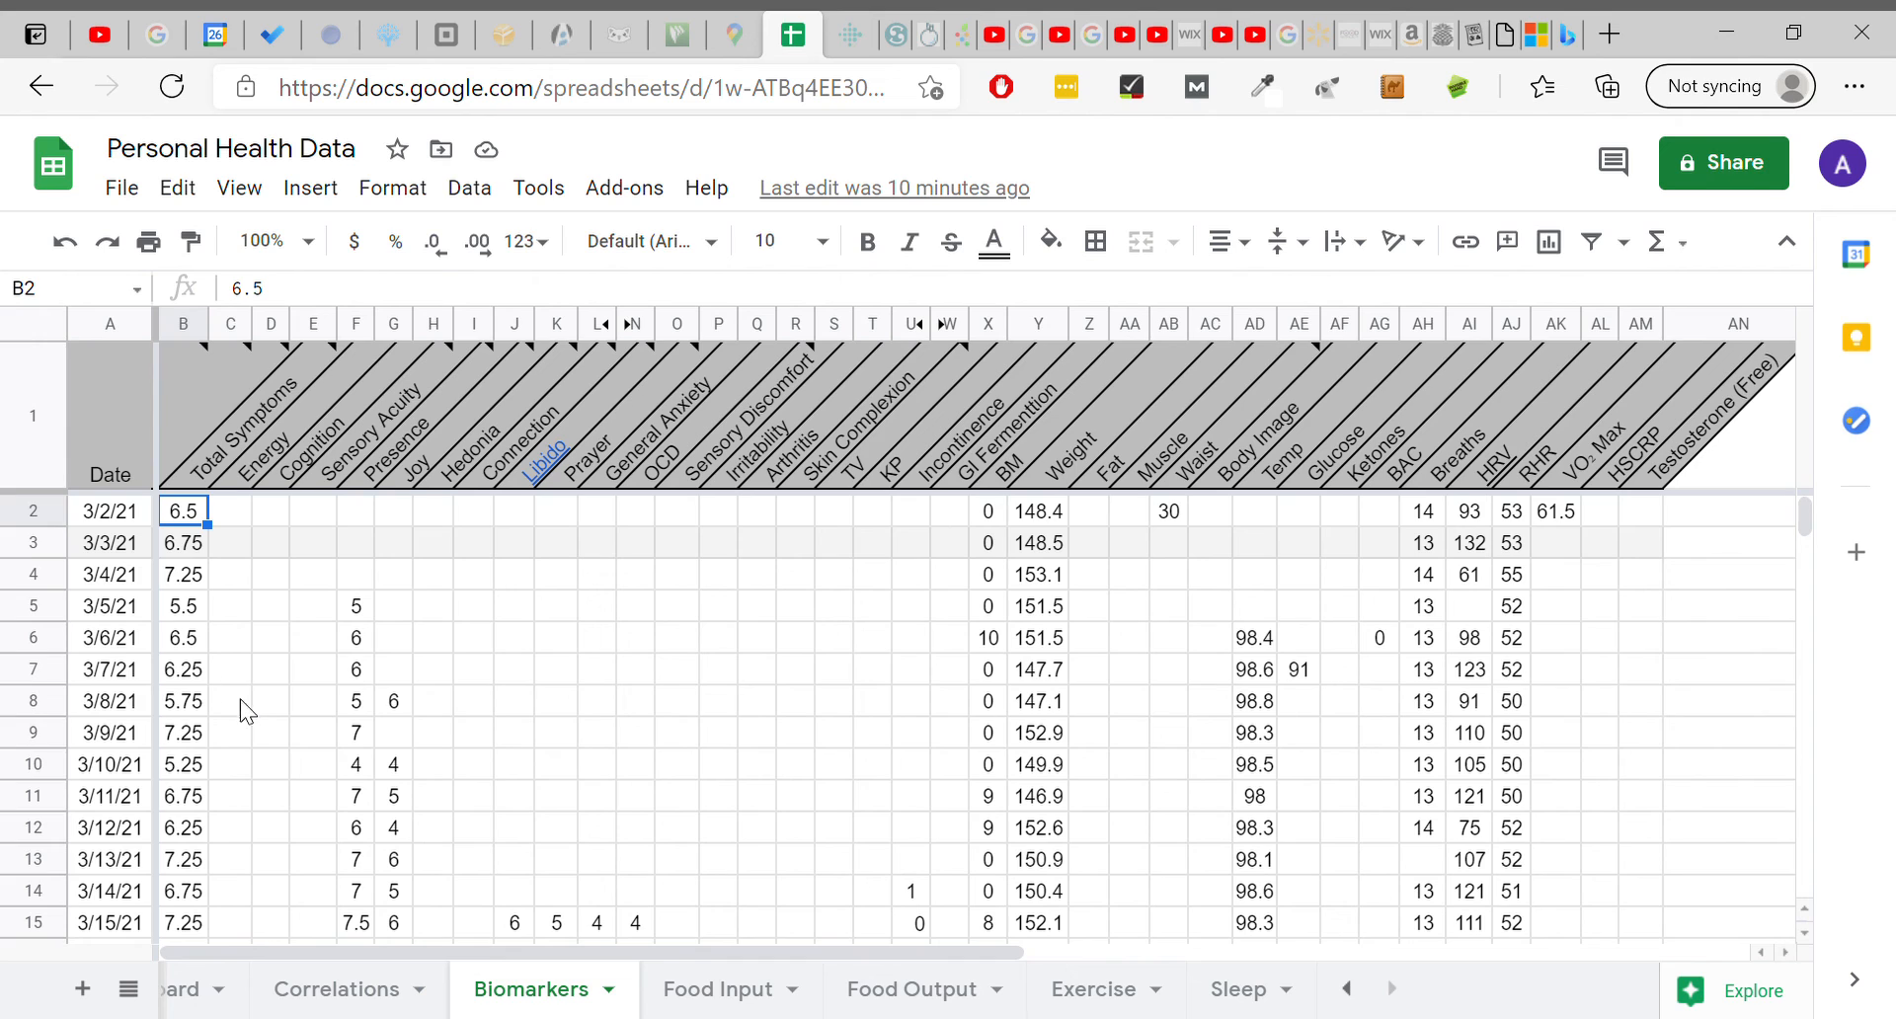
click(191, 583)
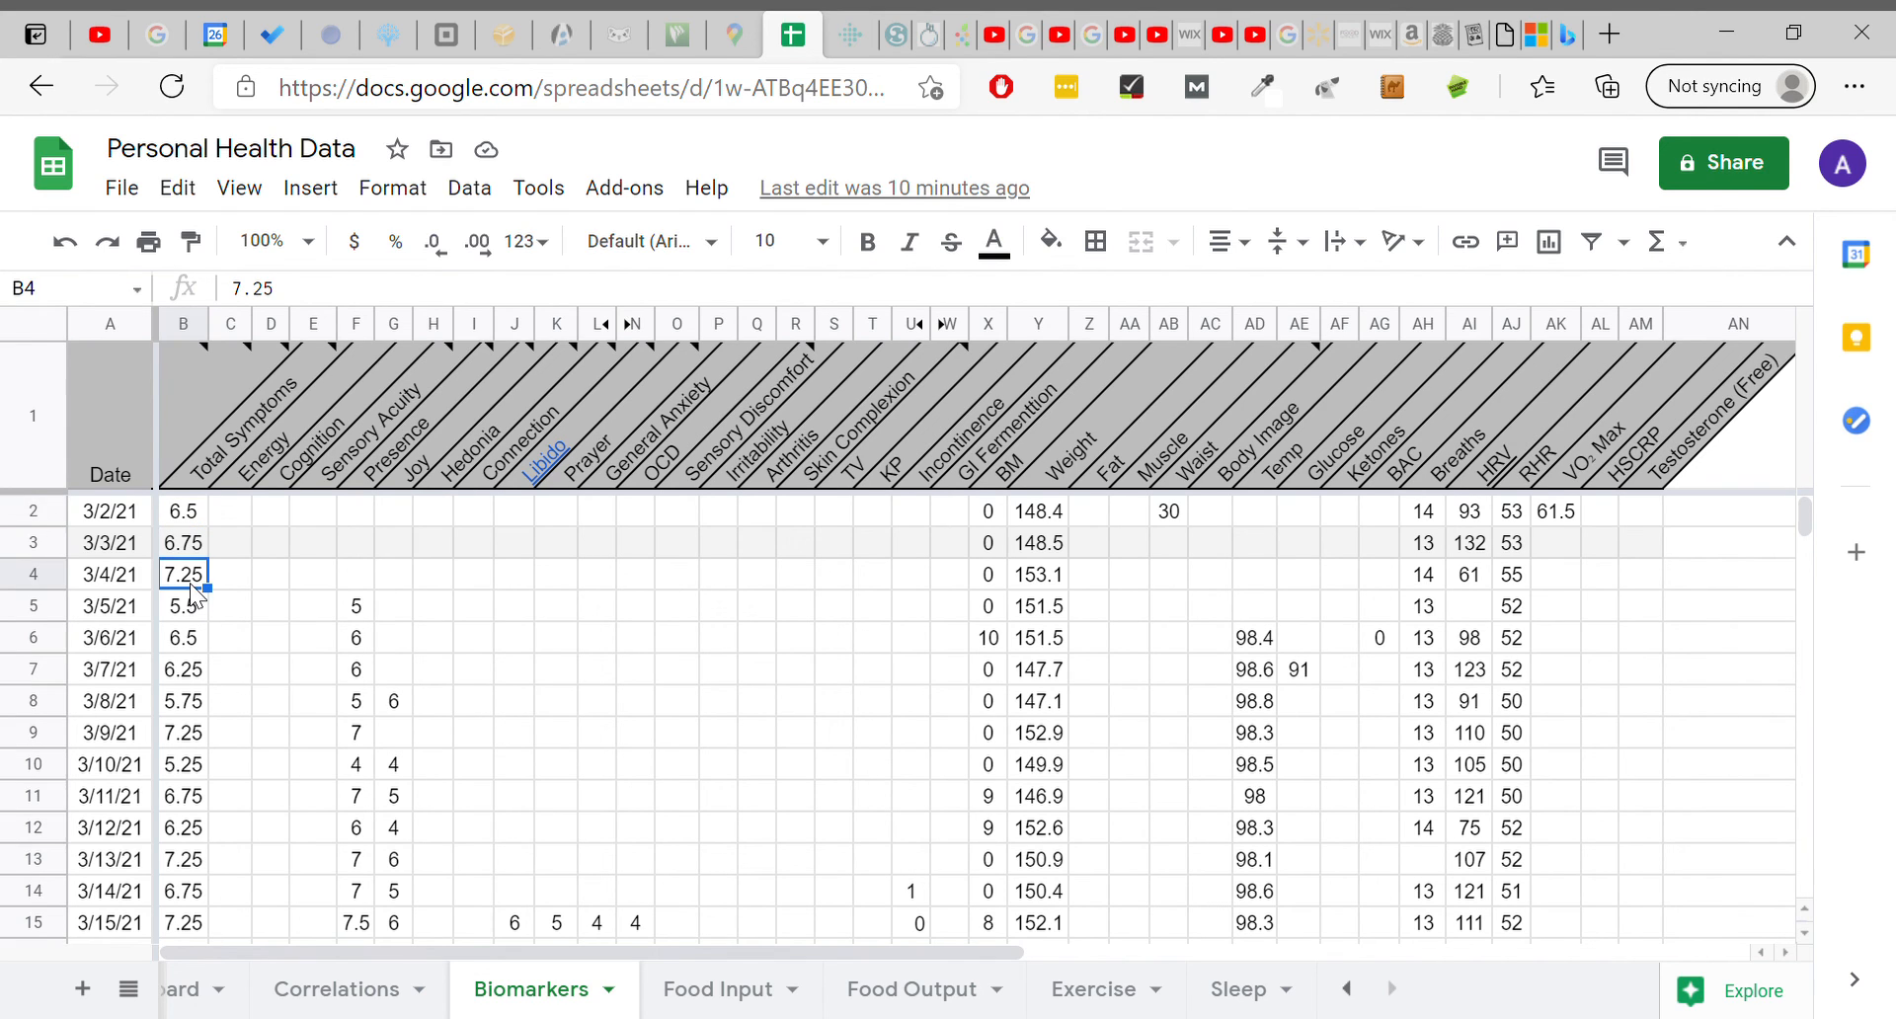
click(194, 675)
Follow the Total Symptoms ratings from 3/8/21 past the last entry, and select the 3/22/21 rating.
key(Down)
key(Down)
key(Down)
key(Down)
key(Down)
key(Down)
key(Down)
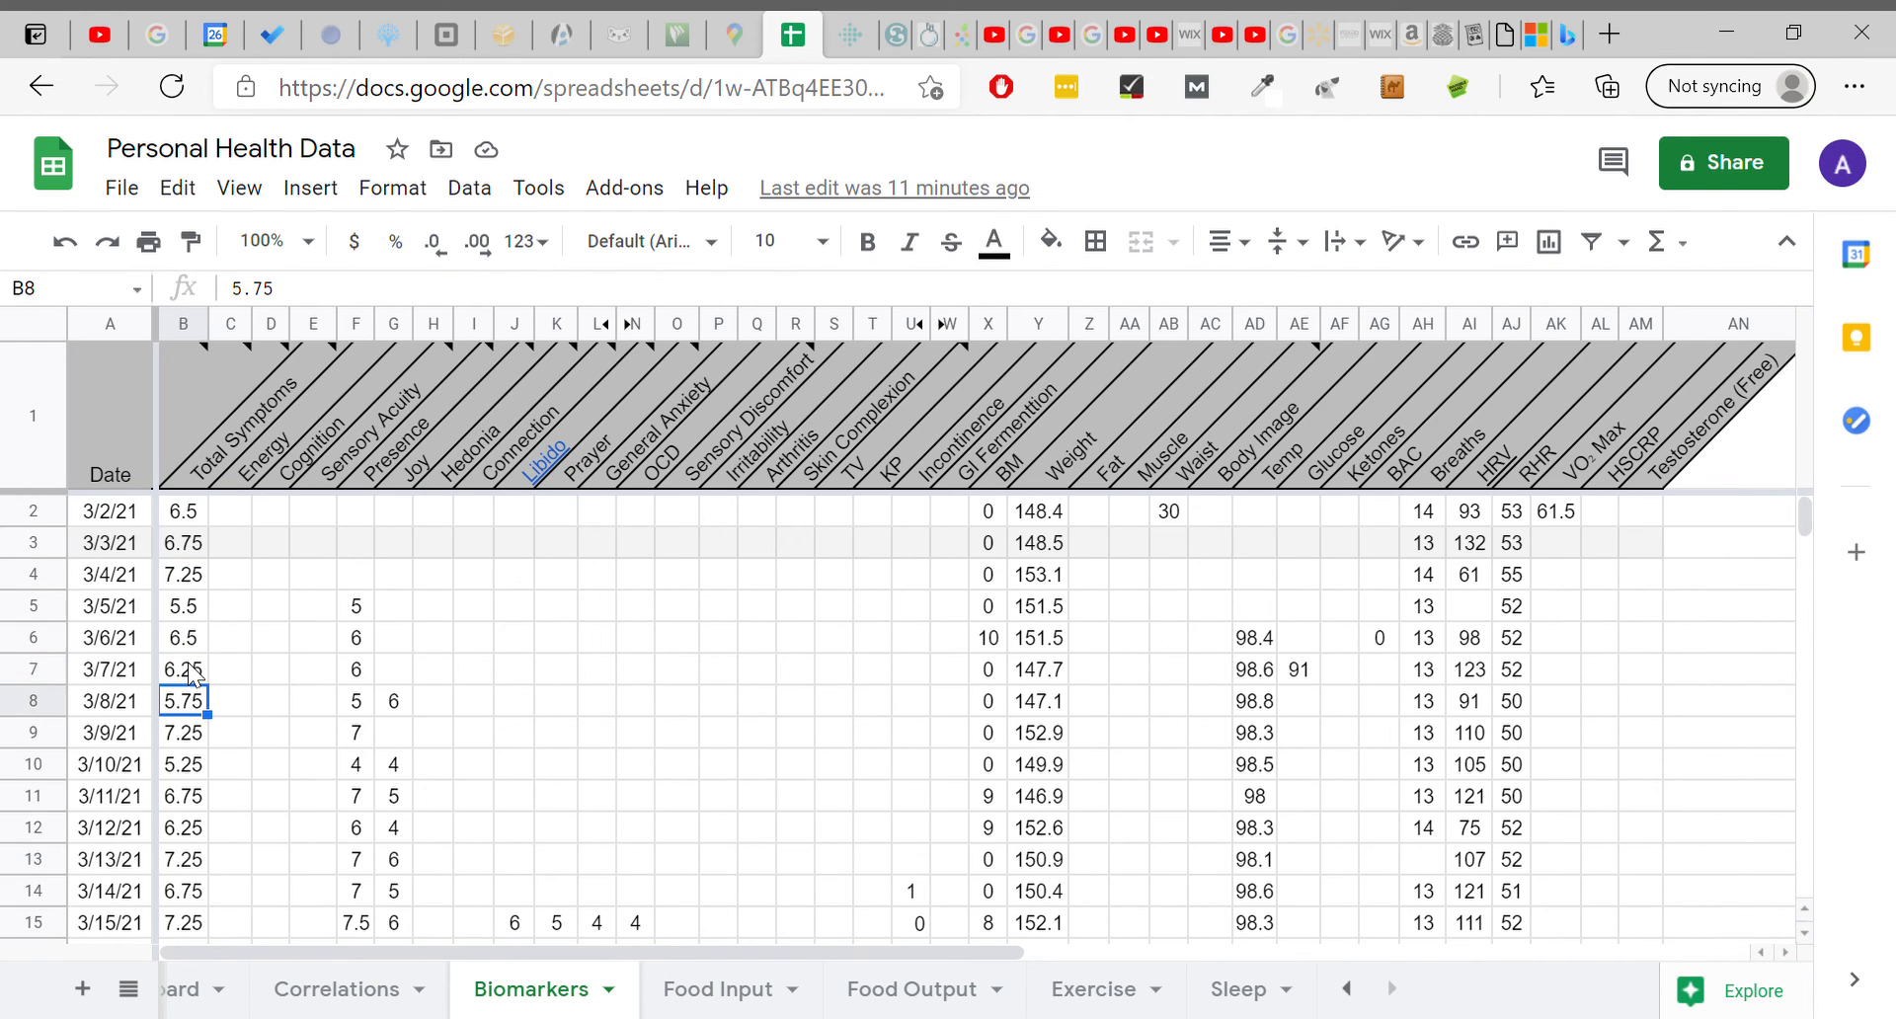
key(Down)
key(Down)
key(Down)
key(Down)
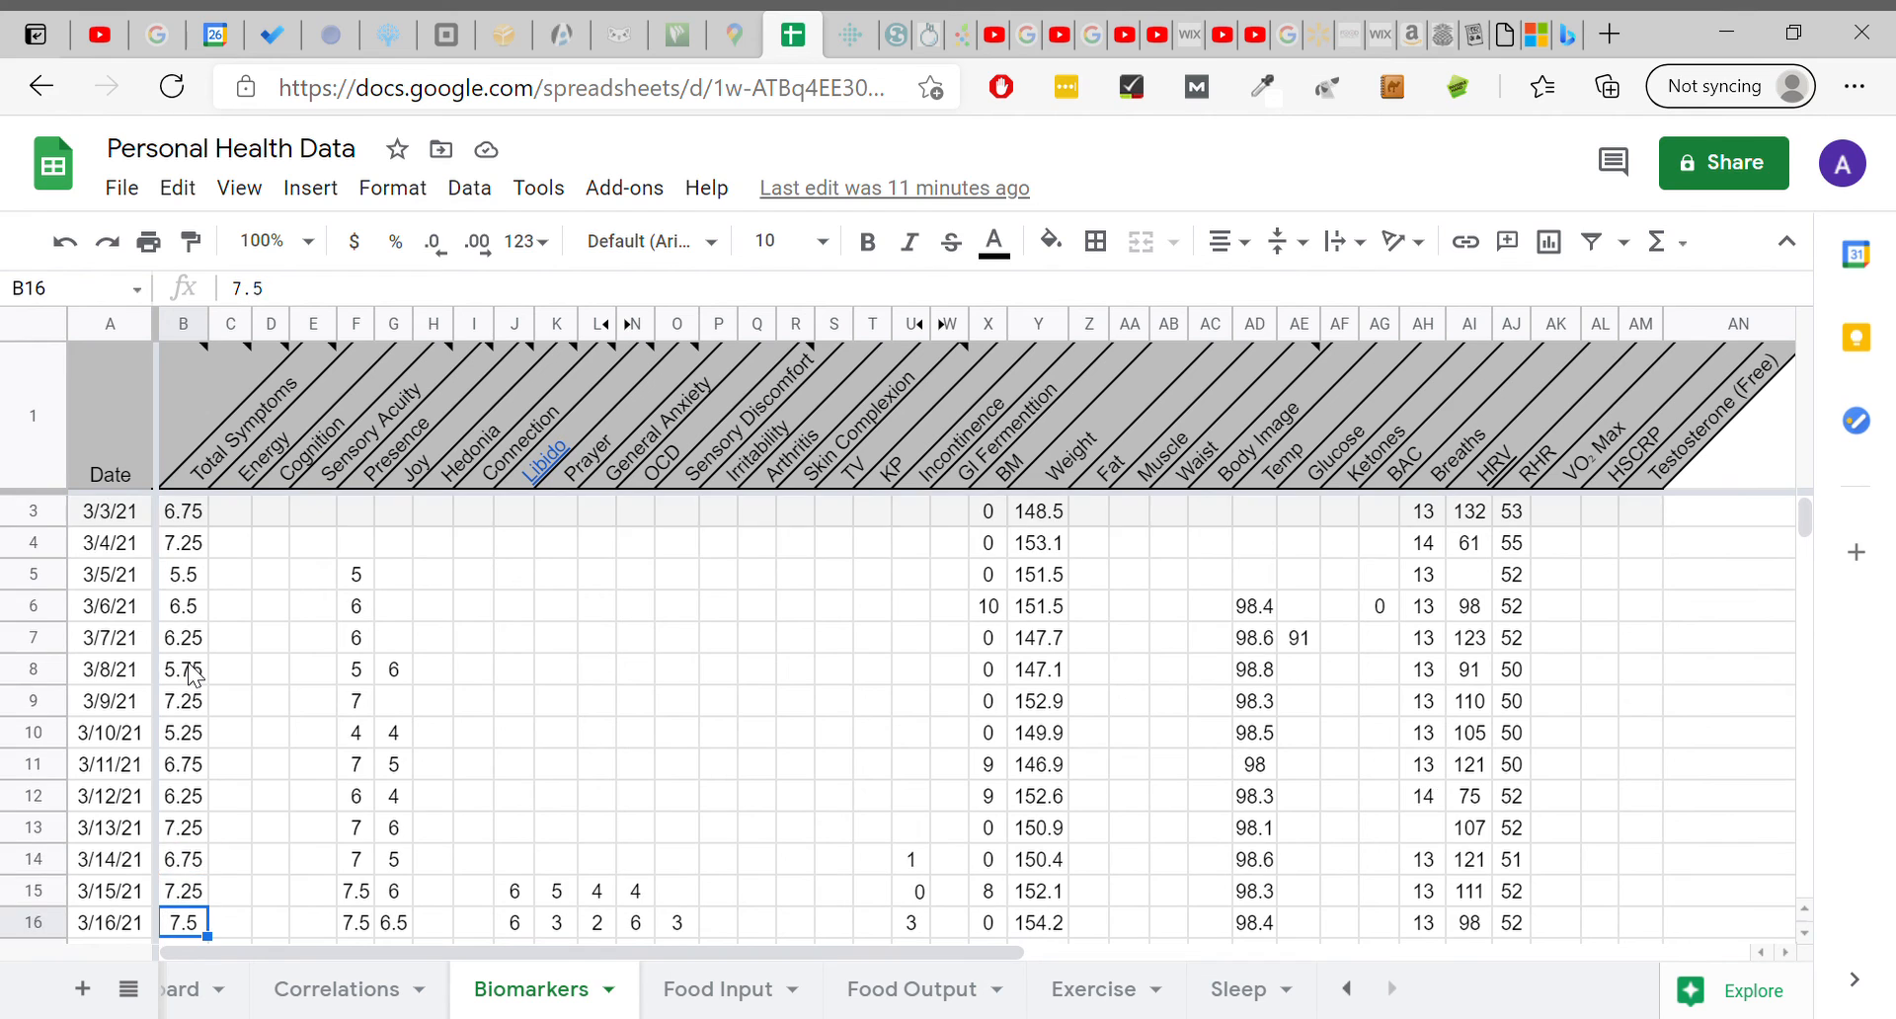
key(Up)
key(Down)
key(Up)
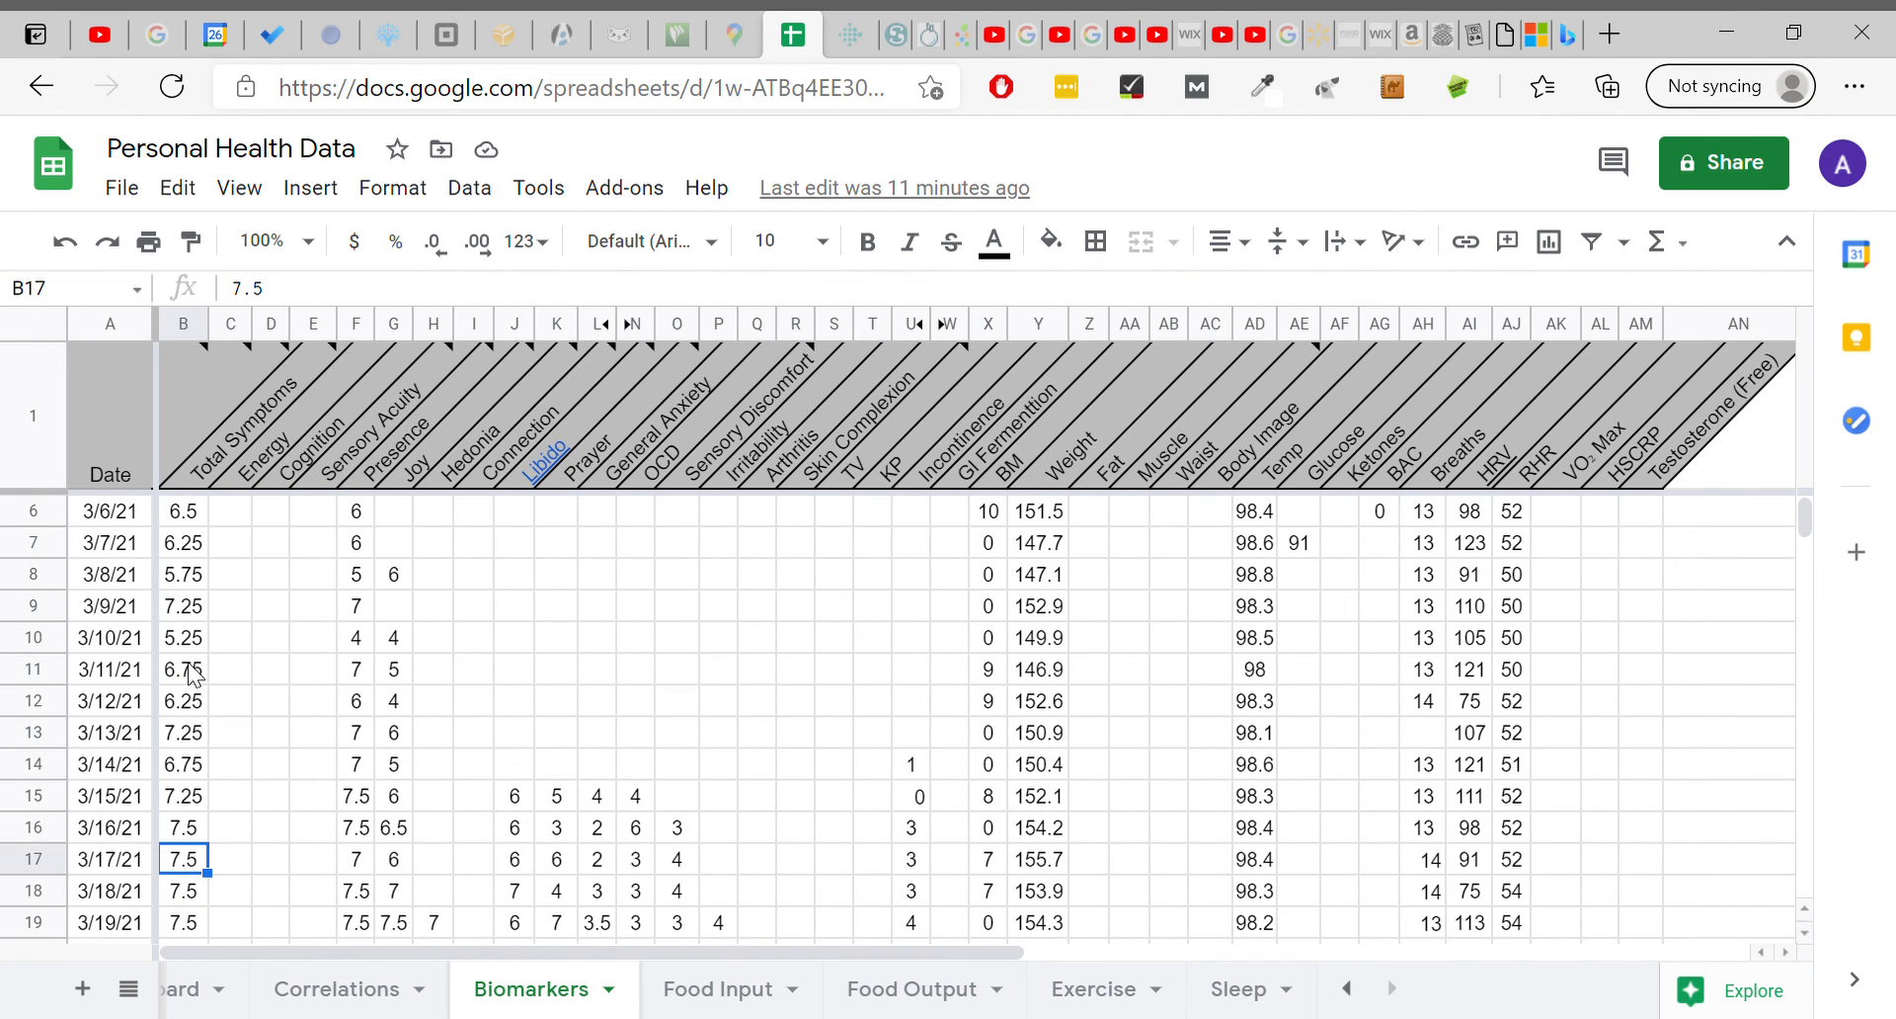
key(Down)
key(Down)
key(Down)
key(Down)
key(Down)
key(Down)
key(Down)
key(Down)
key(Down)
key(Down)
key(Down)
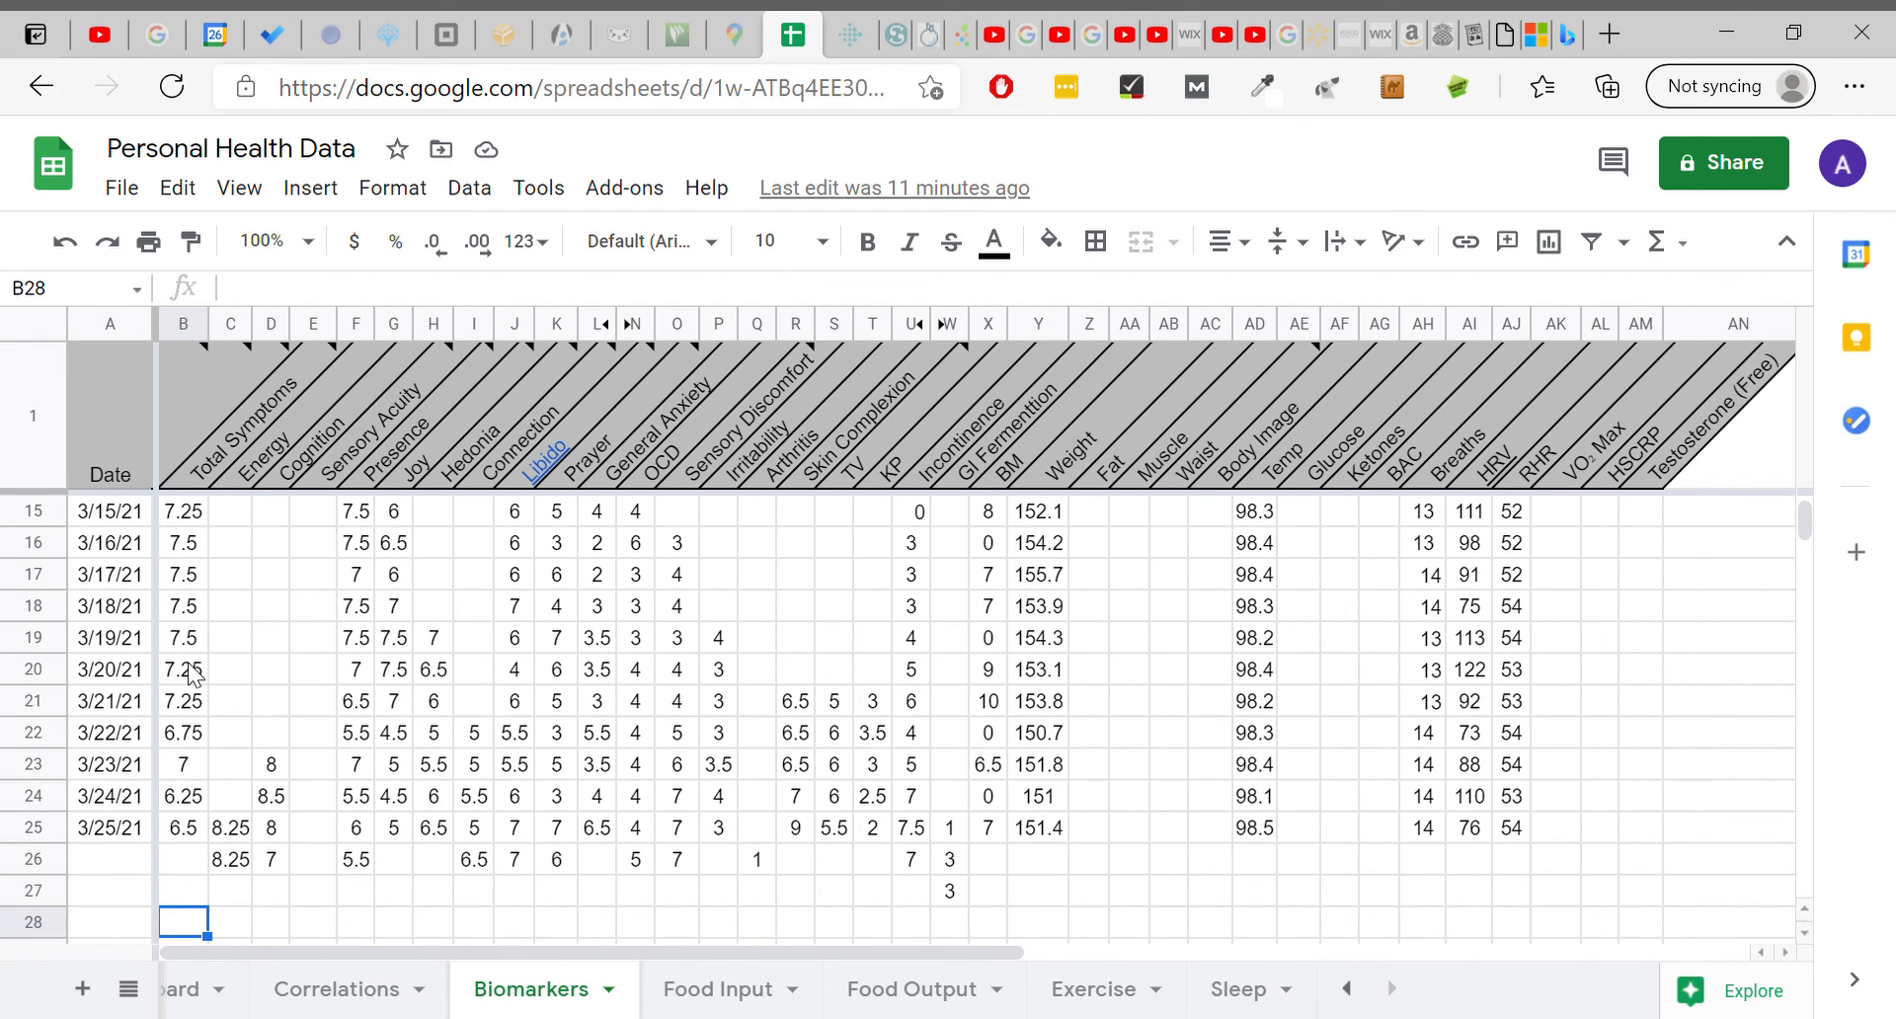
click(197, 733)
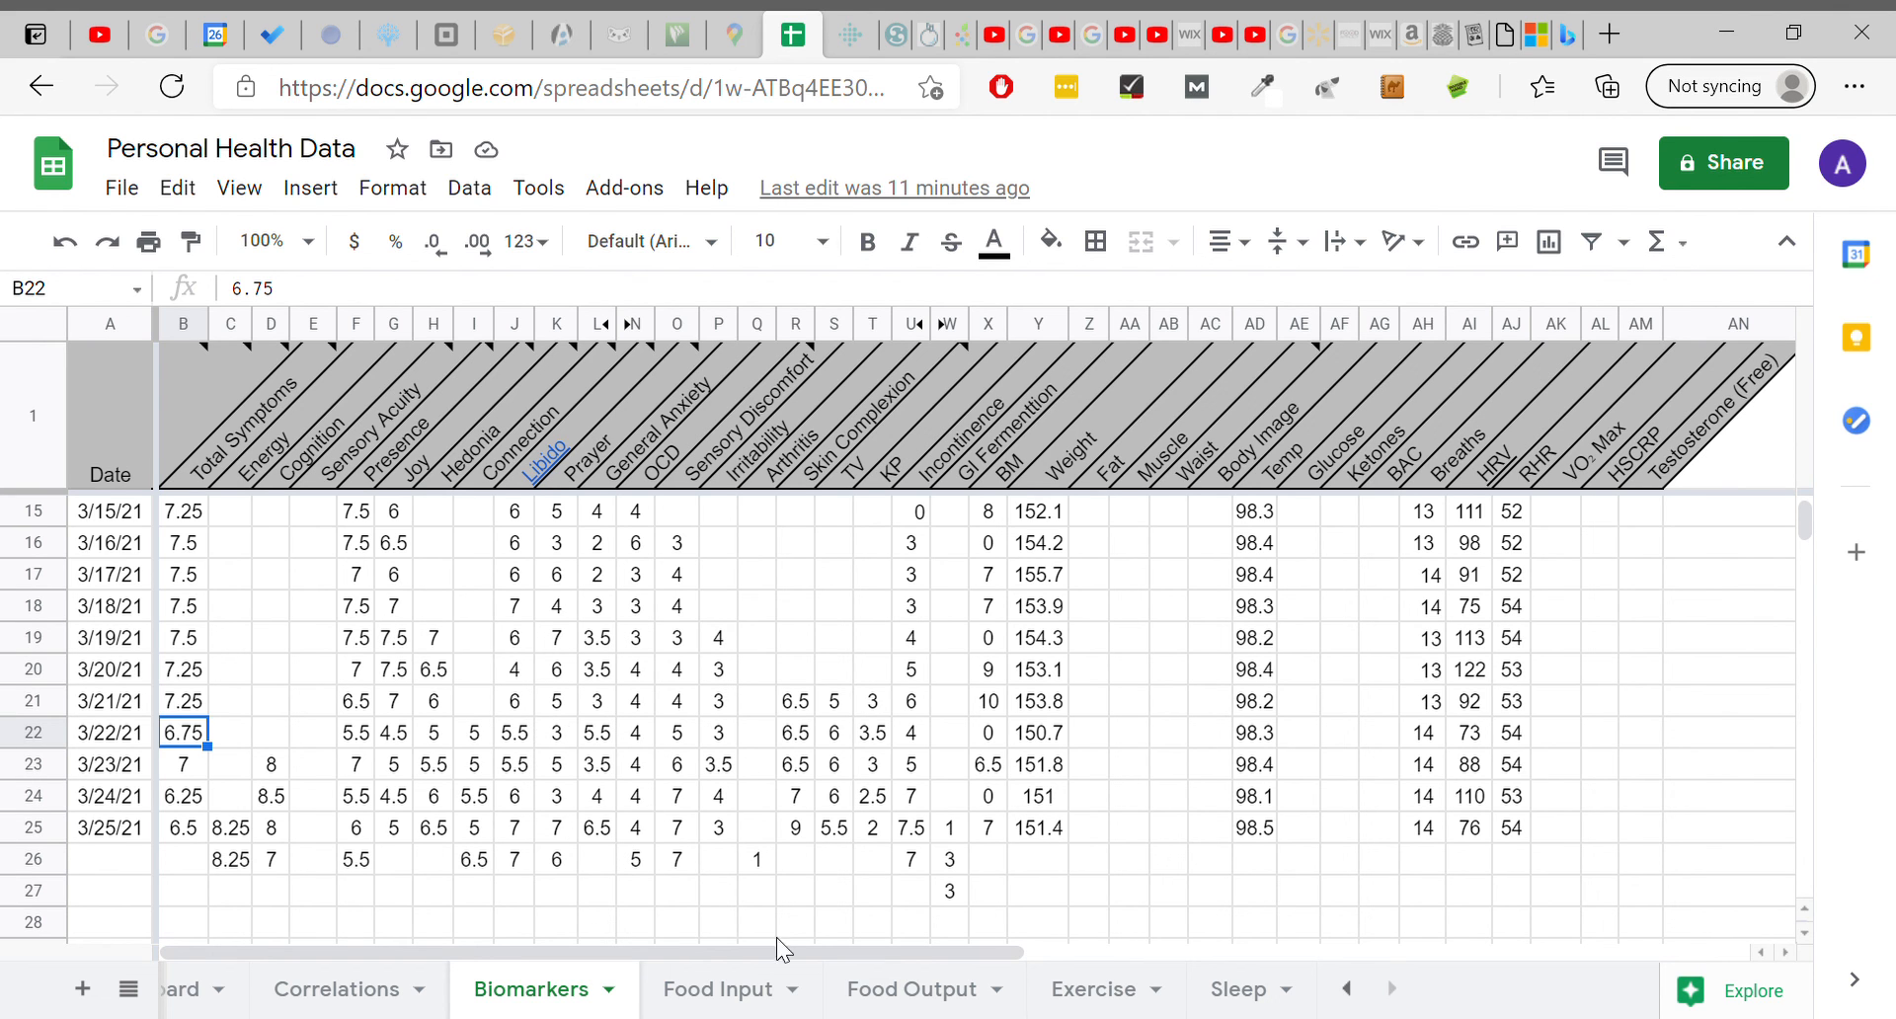
Review the Food Output sheet's daily rows from 3/2/21 to 3/25/21, and select the Total Carbs cell for 3/24/21.
click(893, 987)
scroll(838, 745, up, 5)
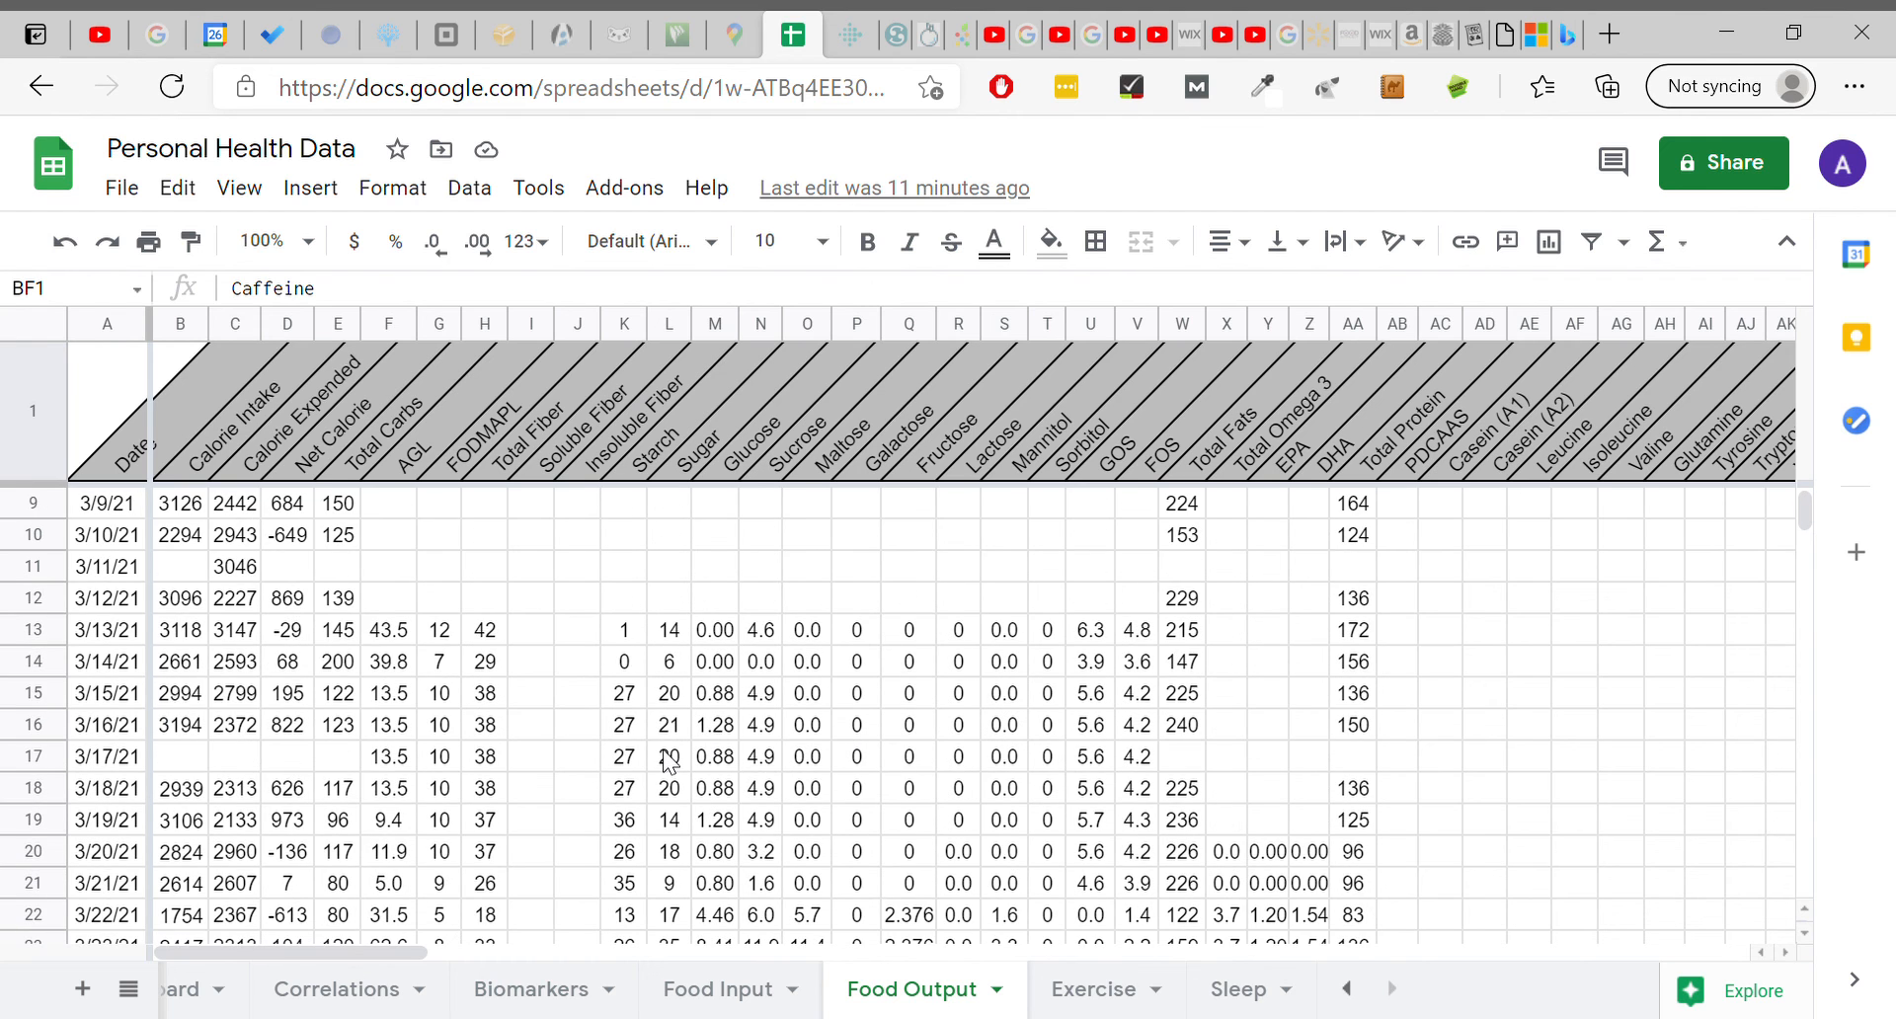
scroll(669, 762, down, 2)
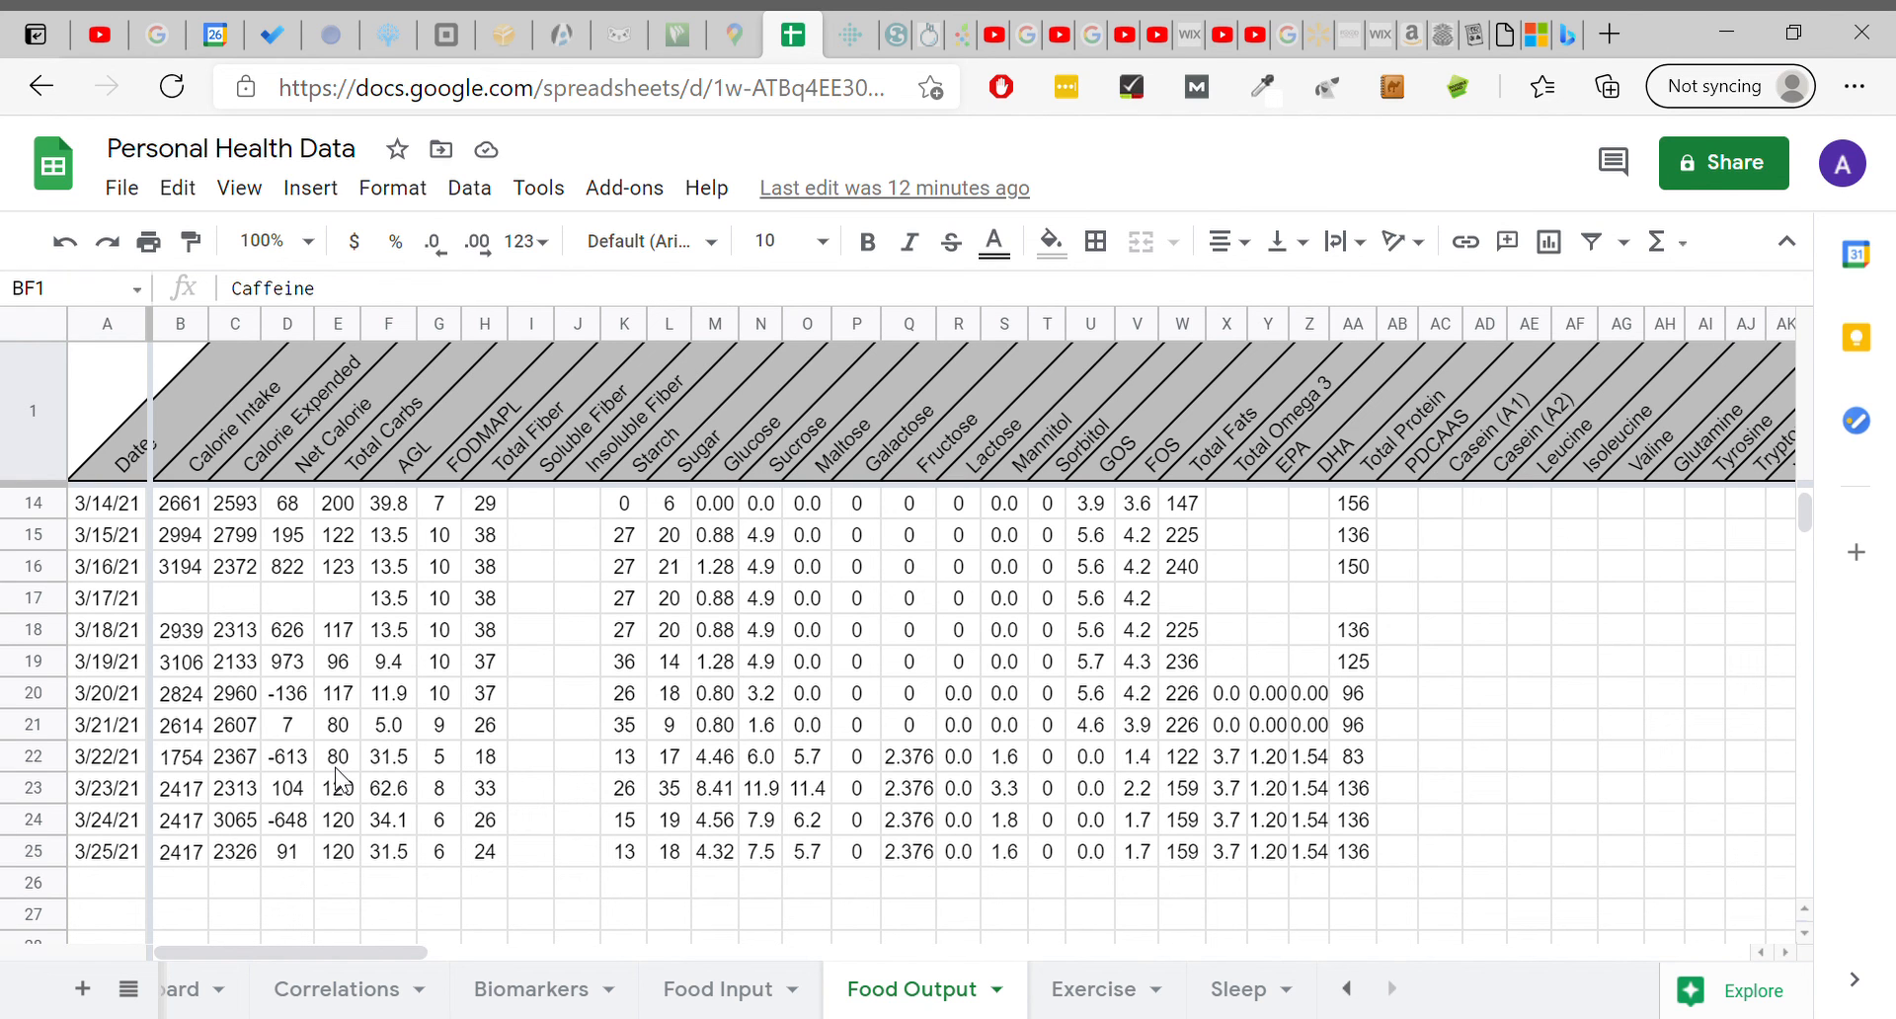
scroll(340, 780, up, 4)
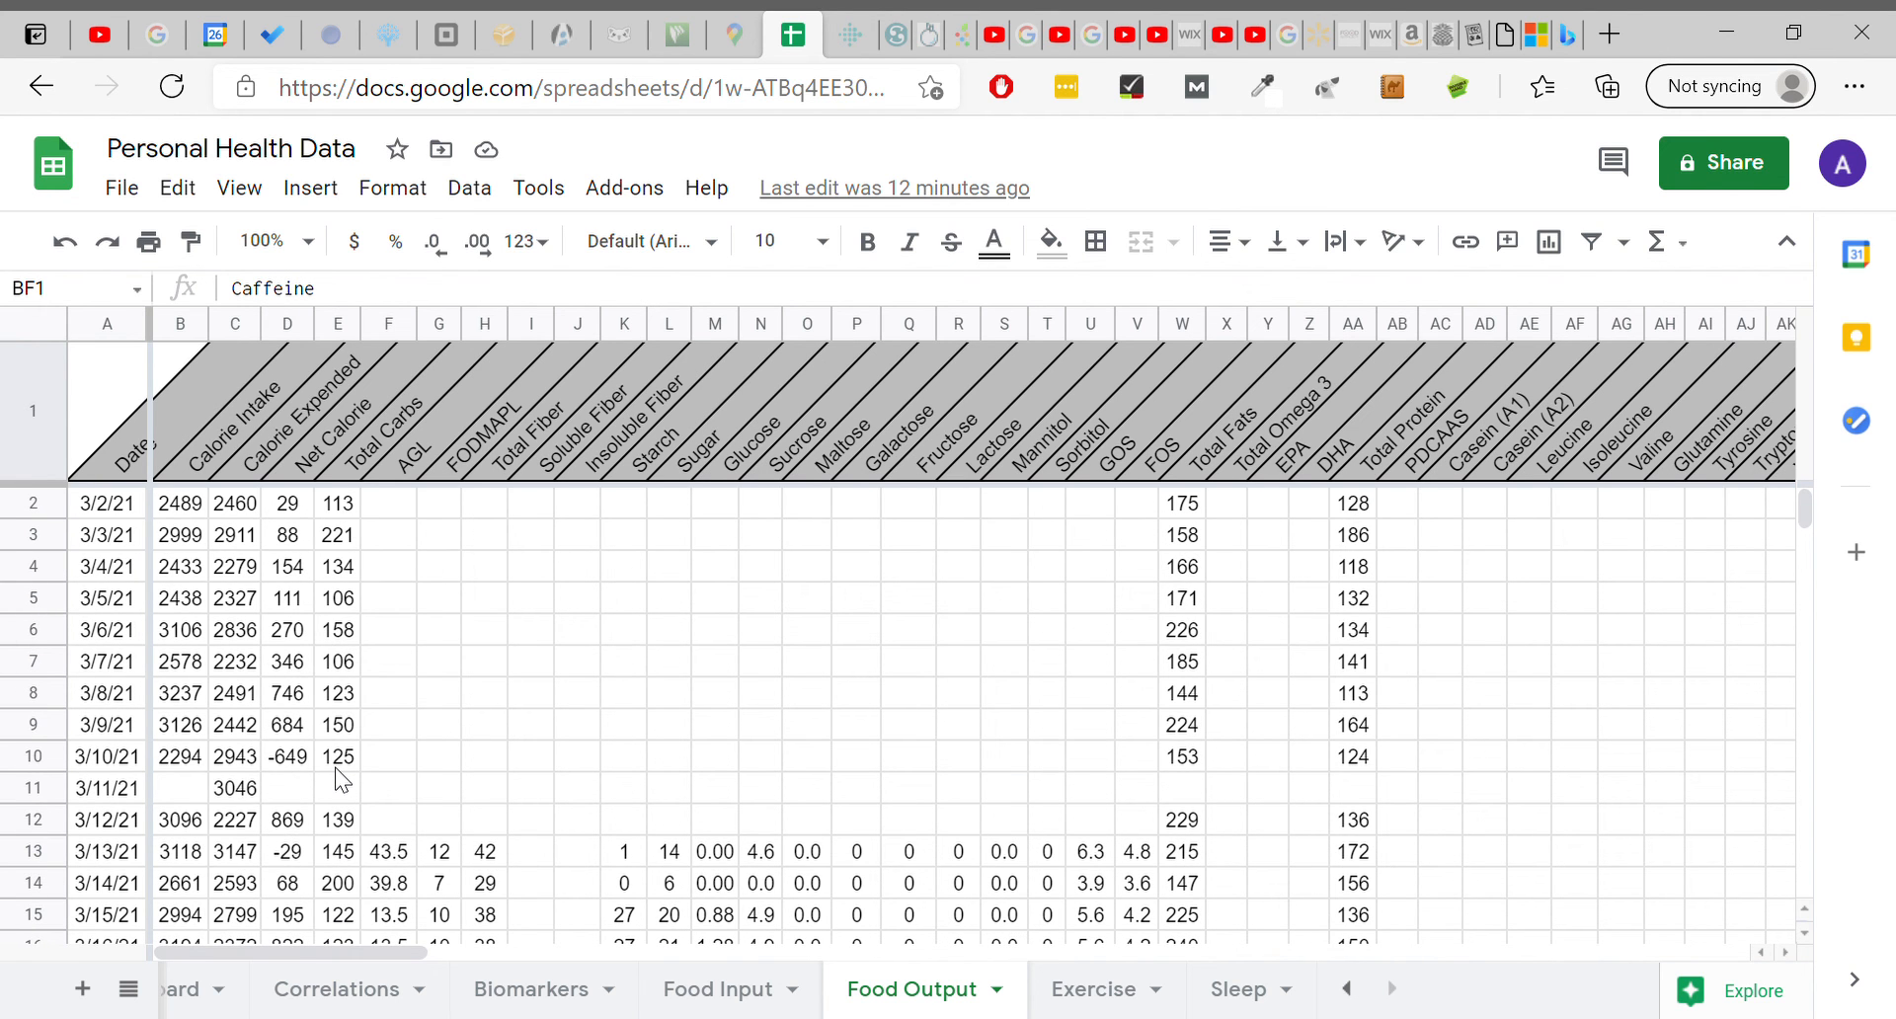
scroll(340, 780, down, 4)
scroll(337, 769, down, 1)
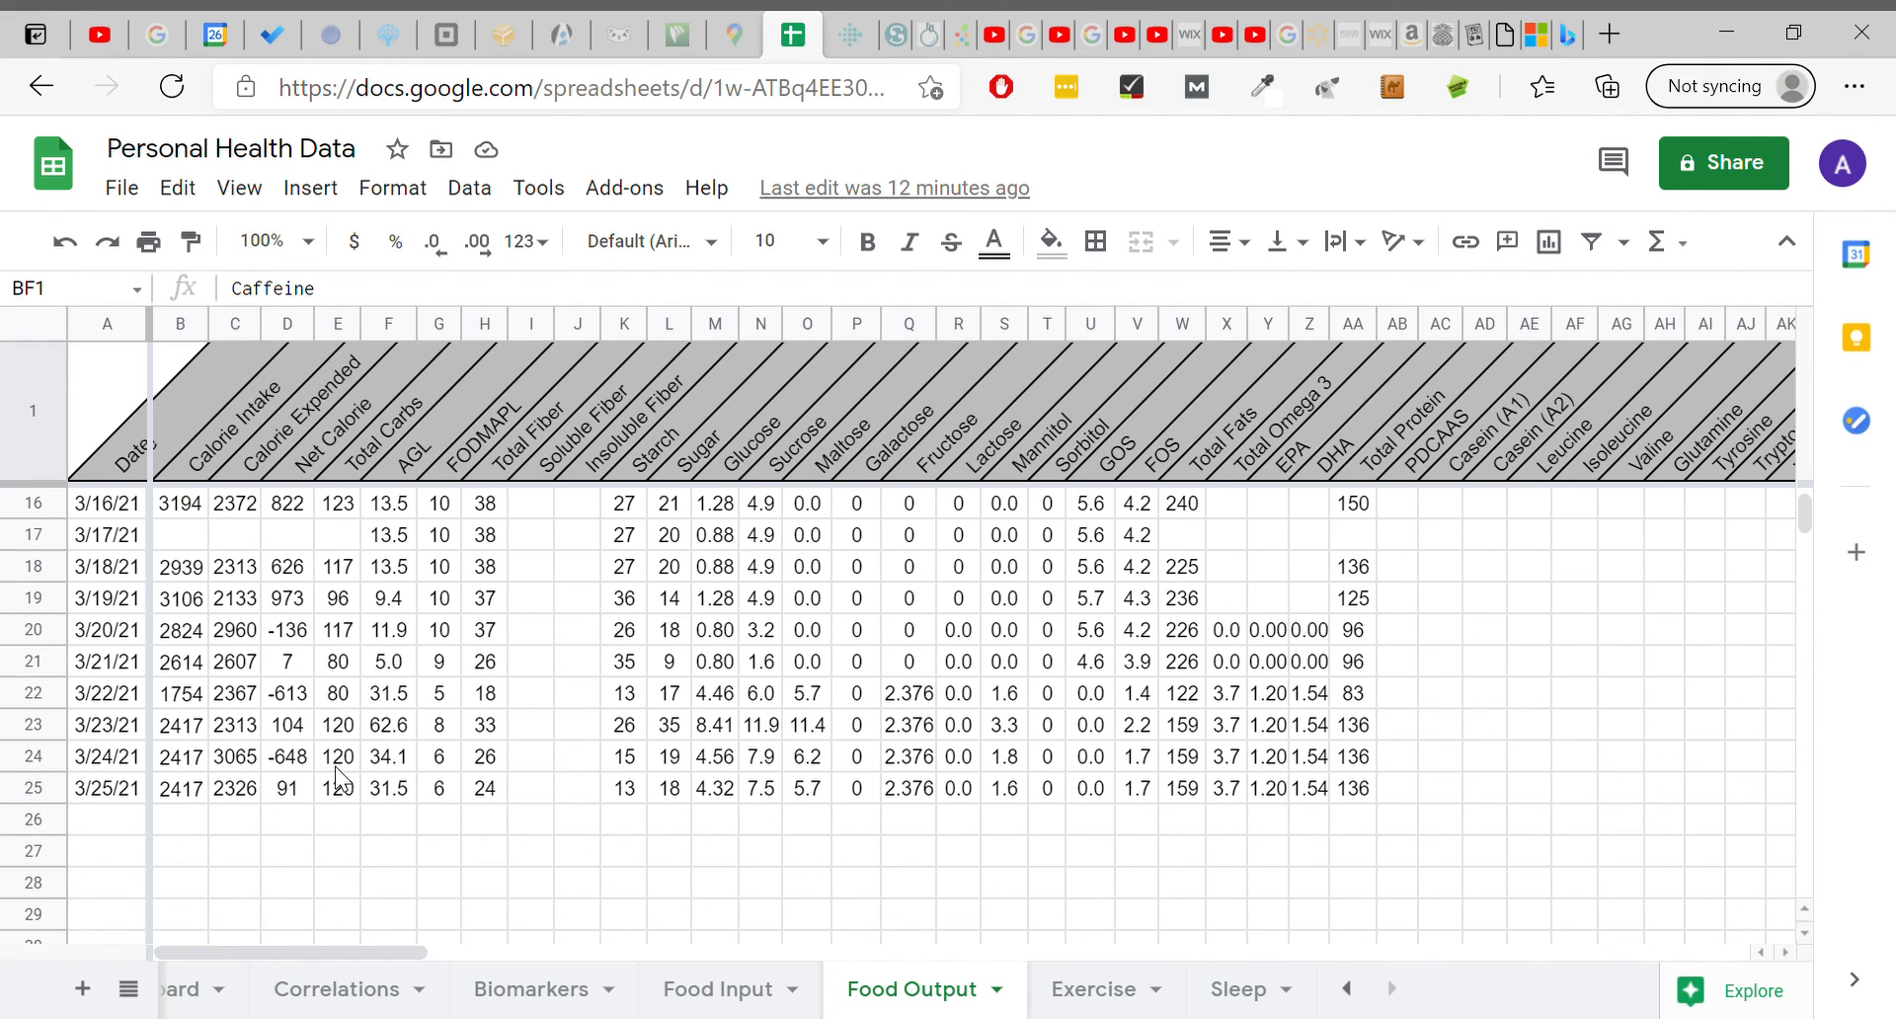
click(338, 767)
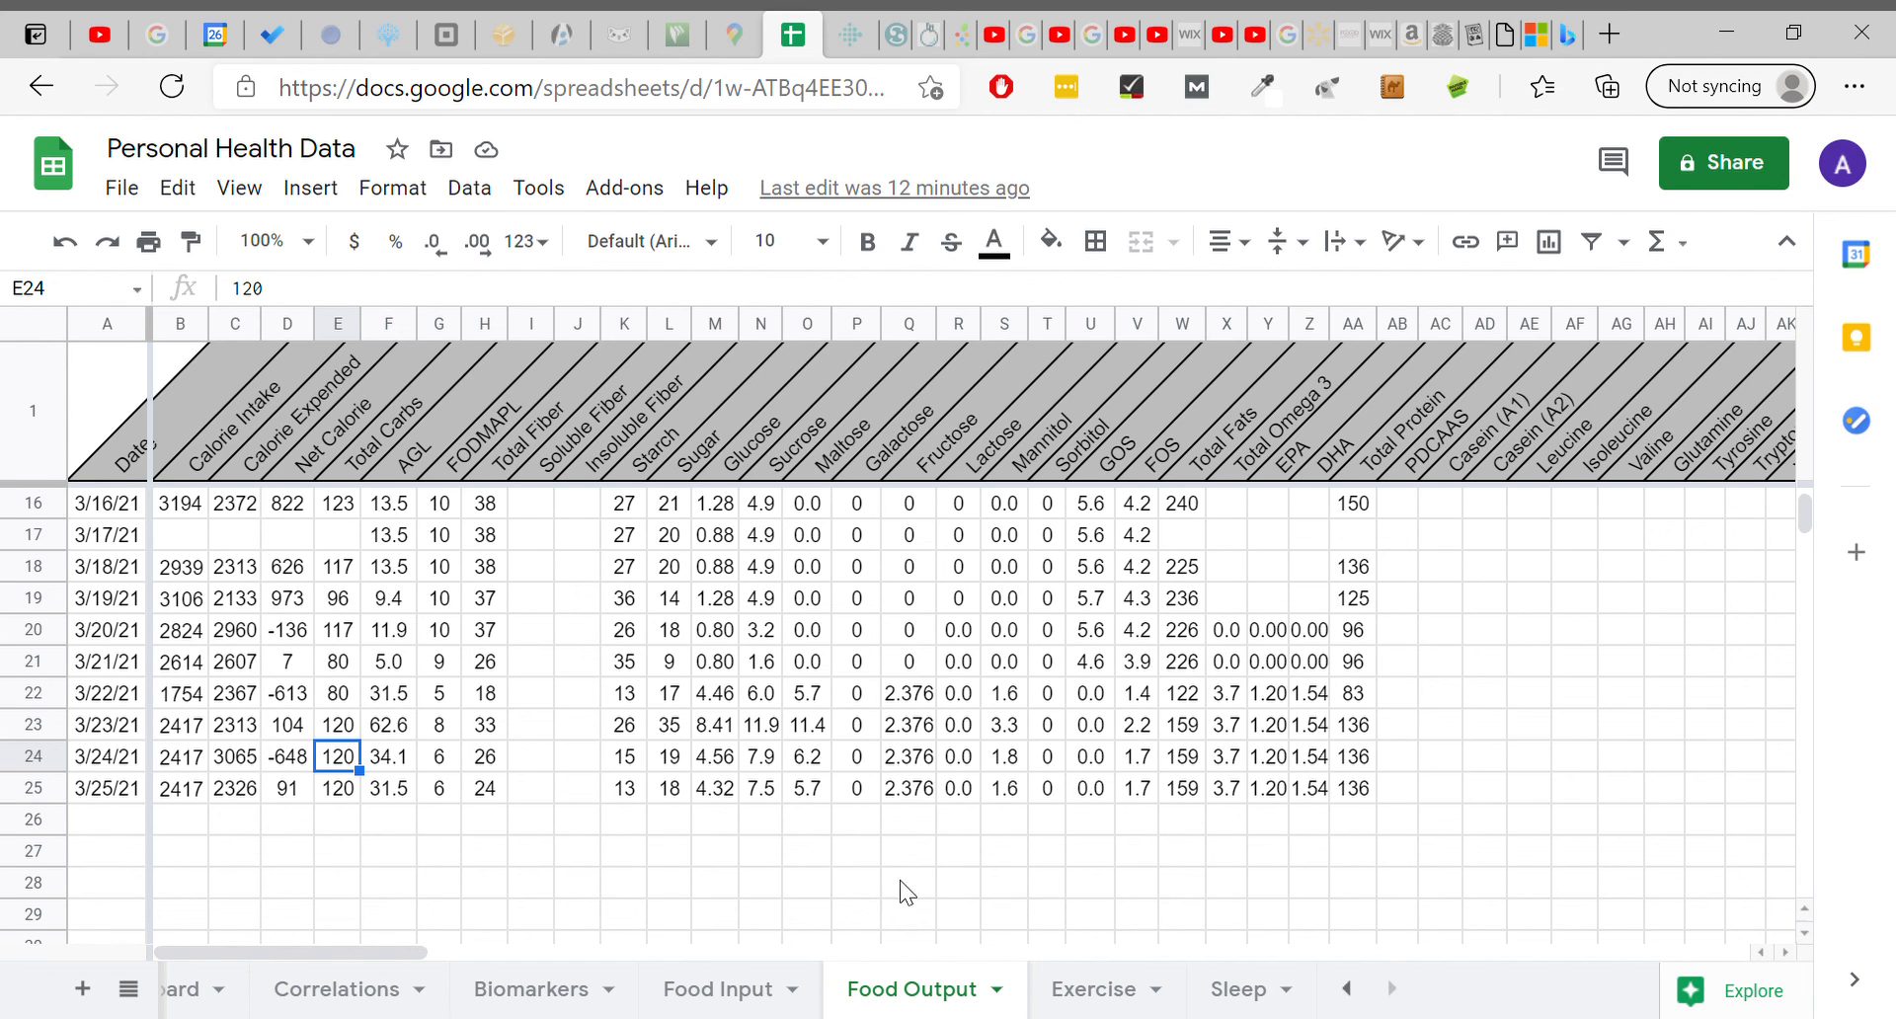
Look briefly at the Exercise and Food Input sheets, and return to the Biomarkers sheet.
click(1066, 988)
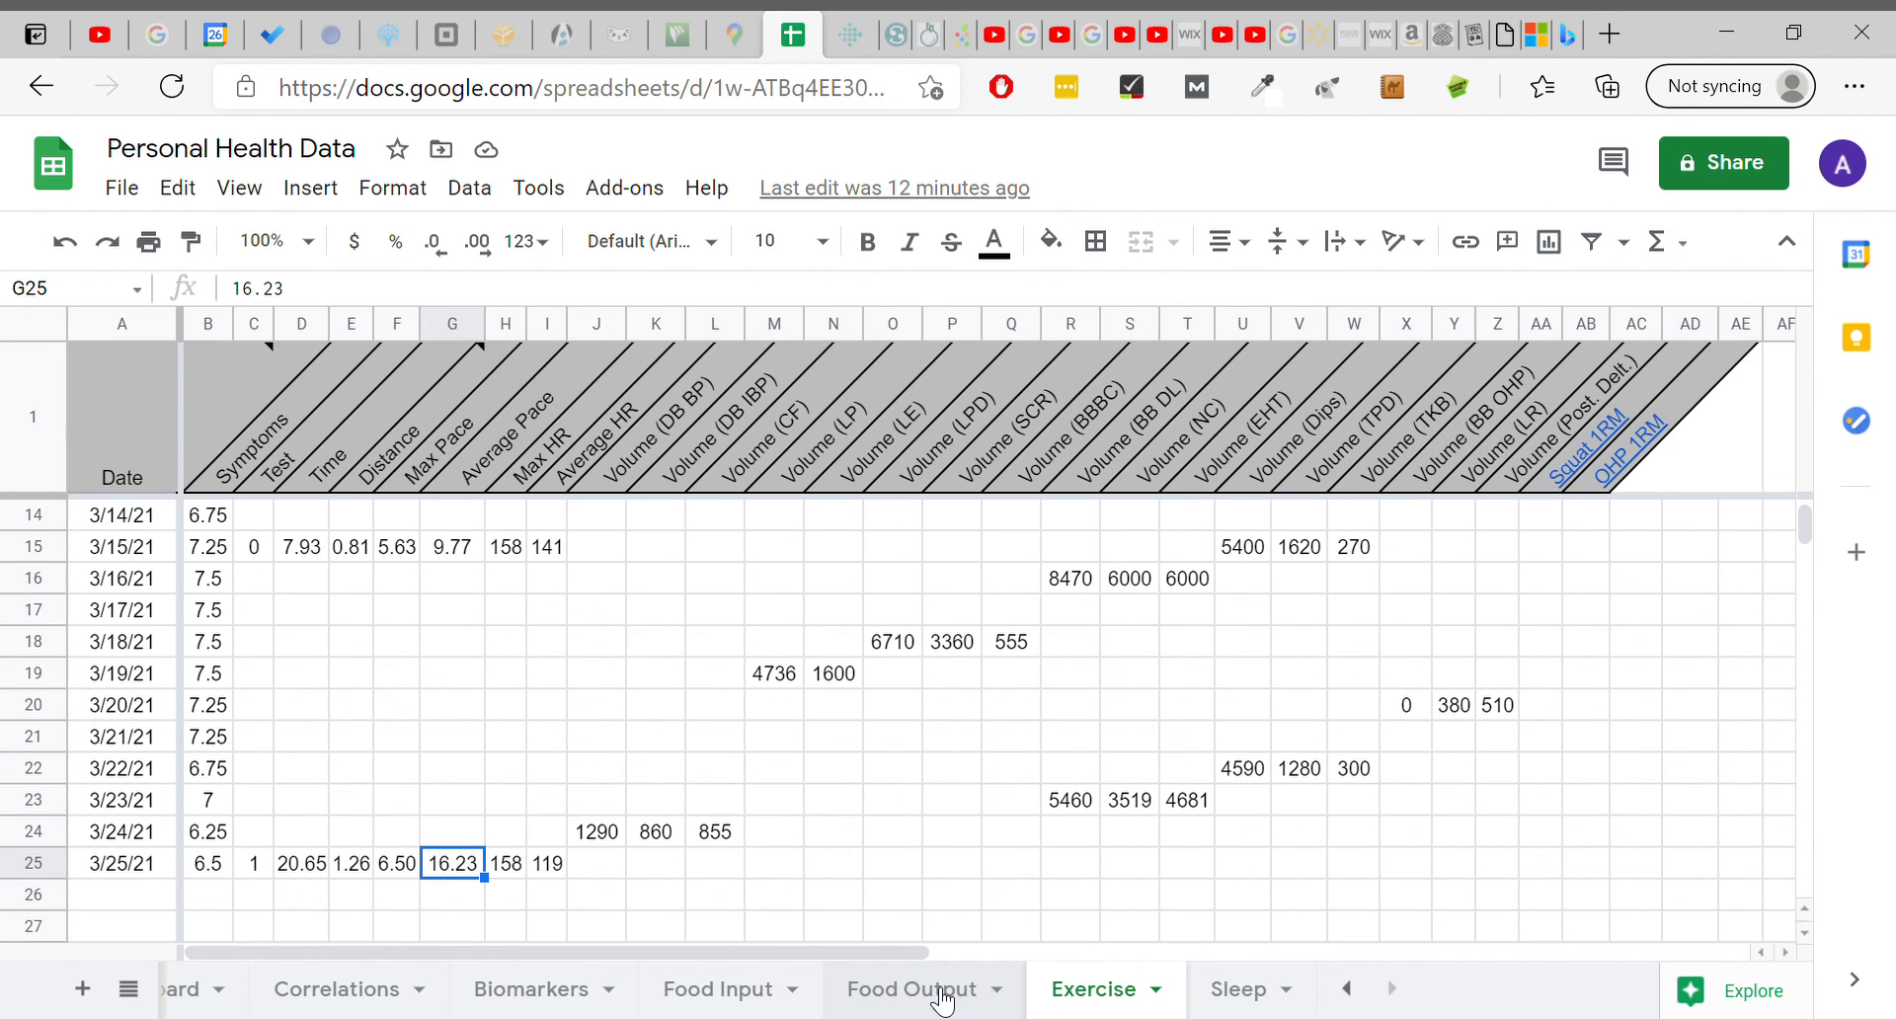
click(943, 1001)
click(741, 988)
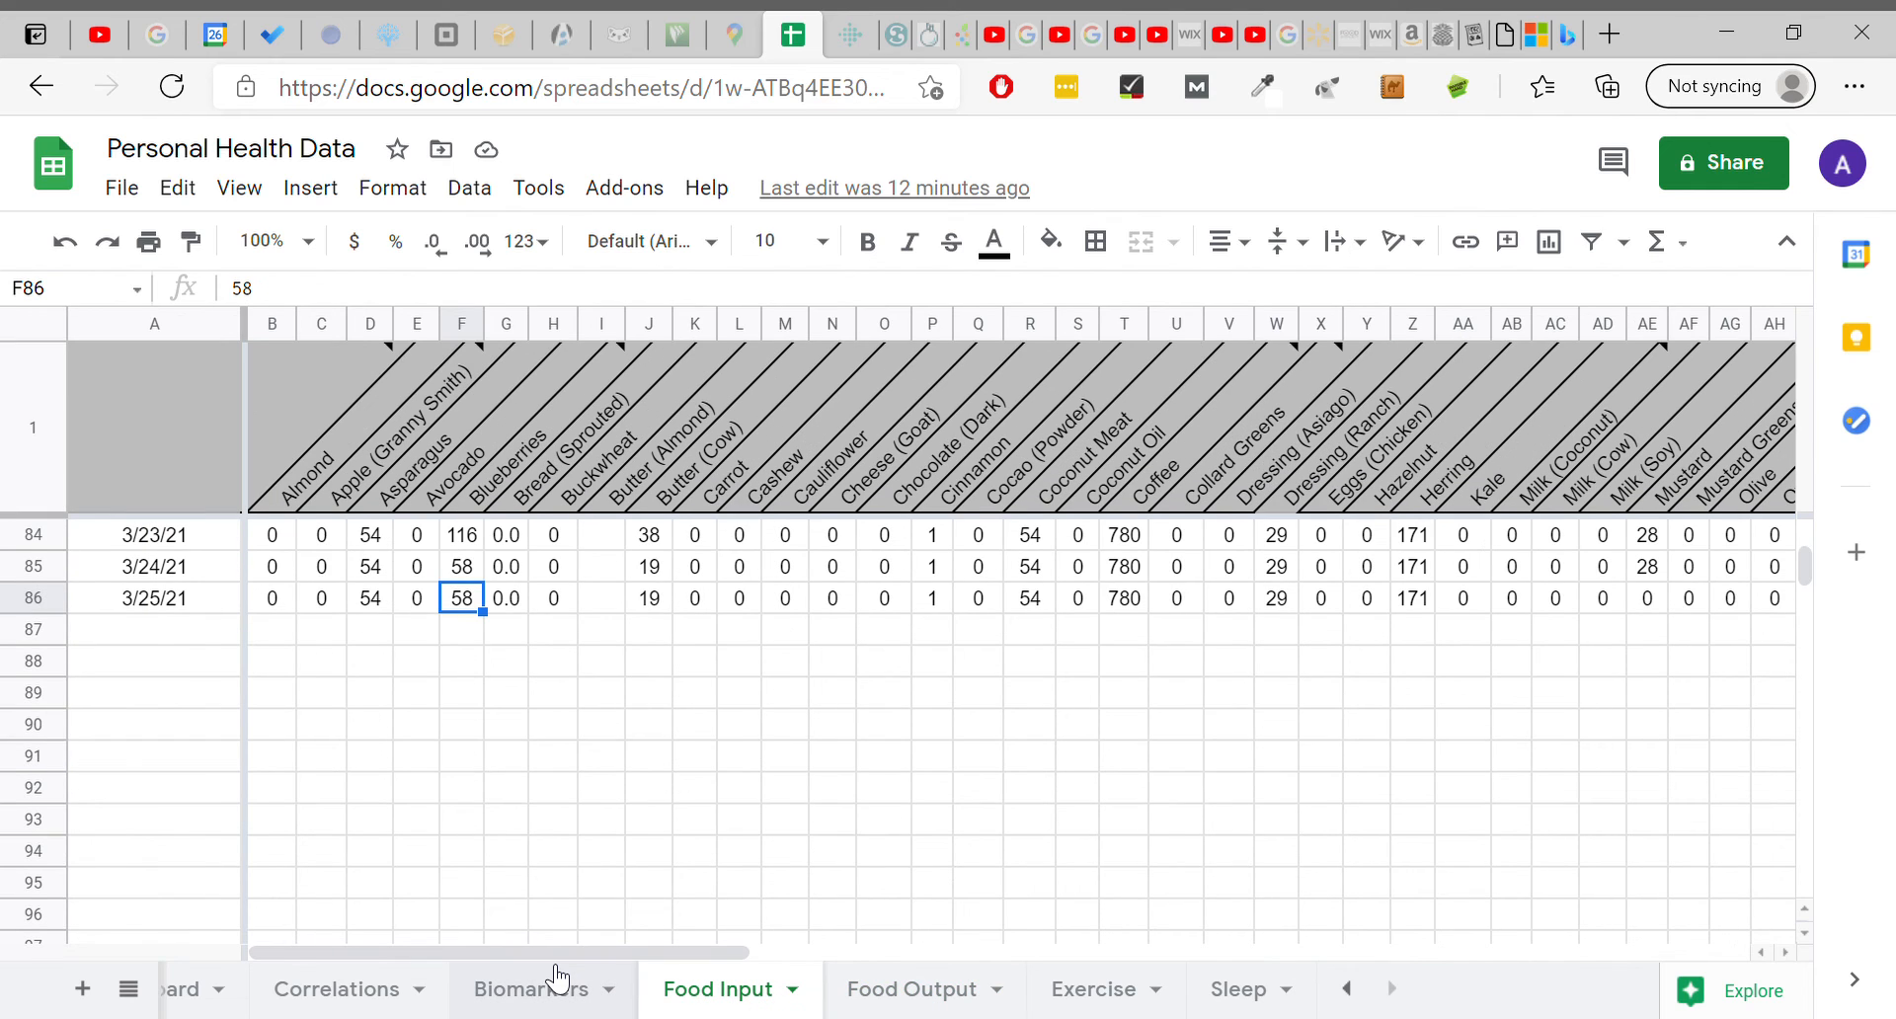
click(558, 978)
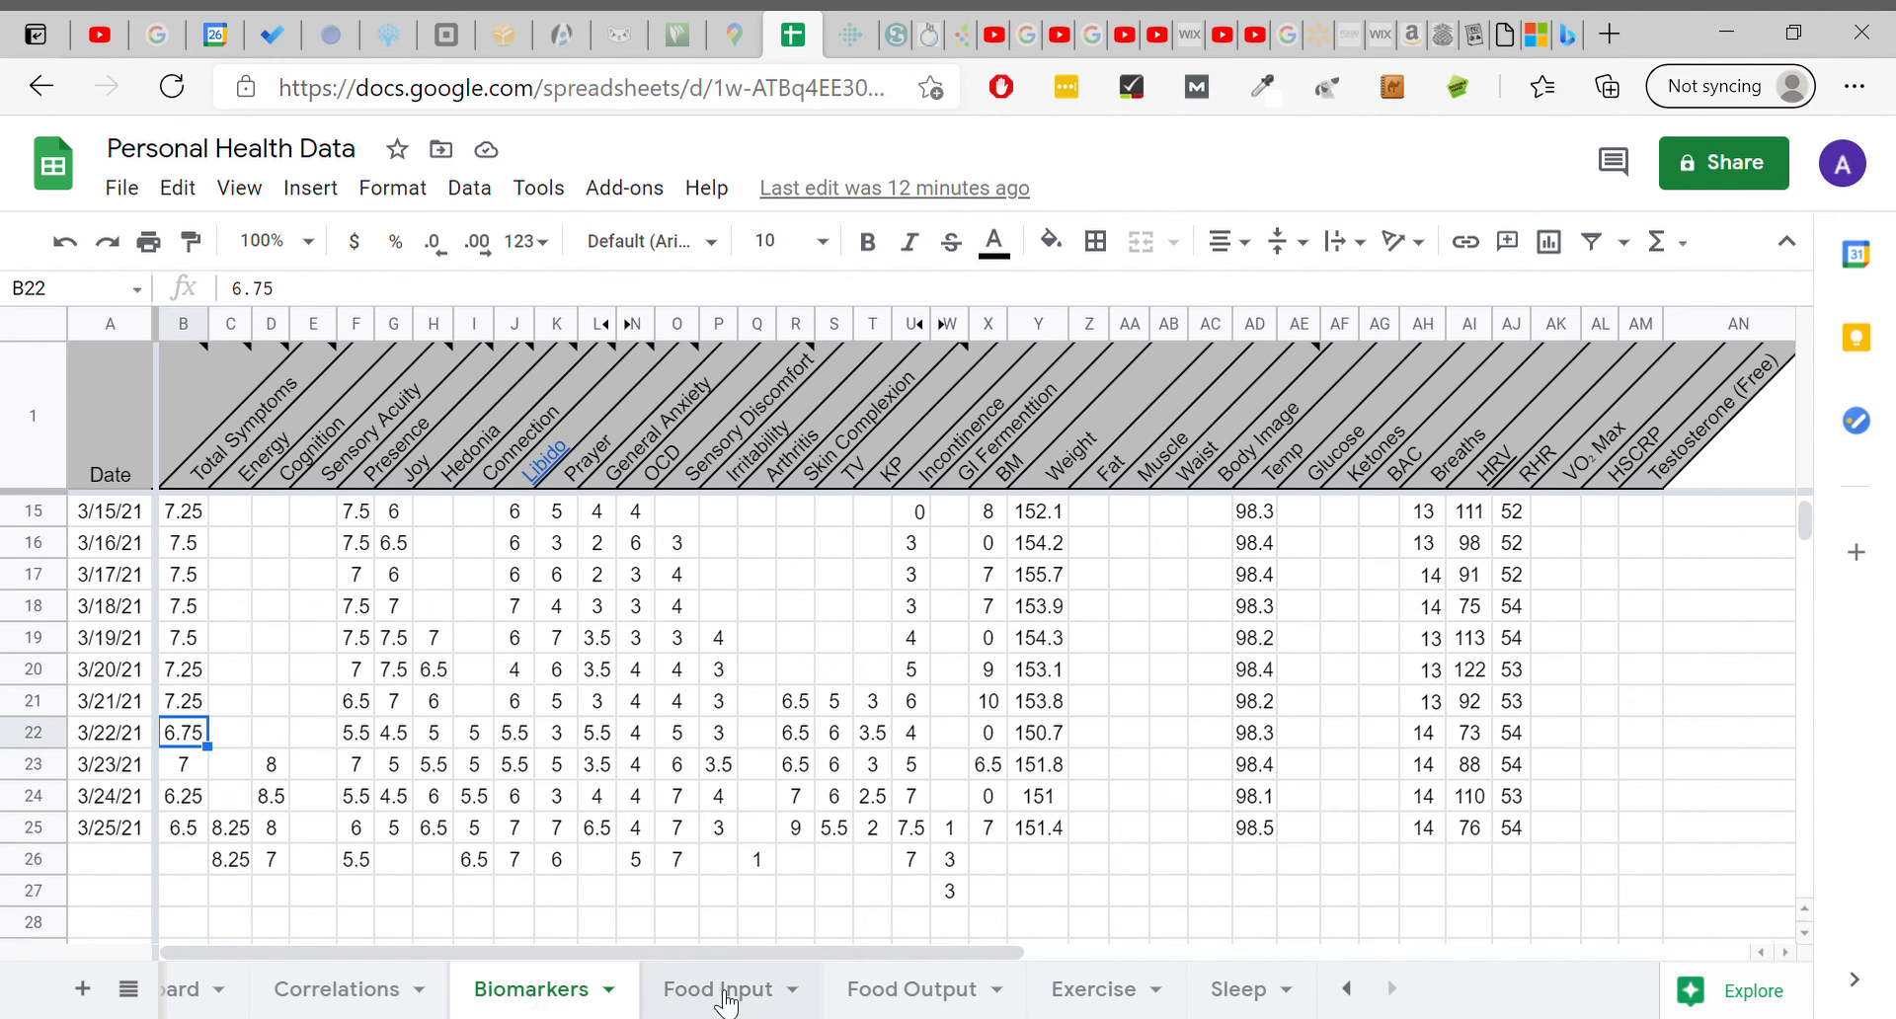
scroll(726, 1002, up, 1)
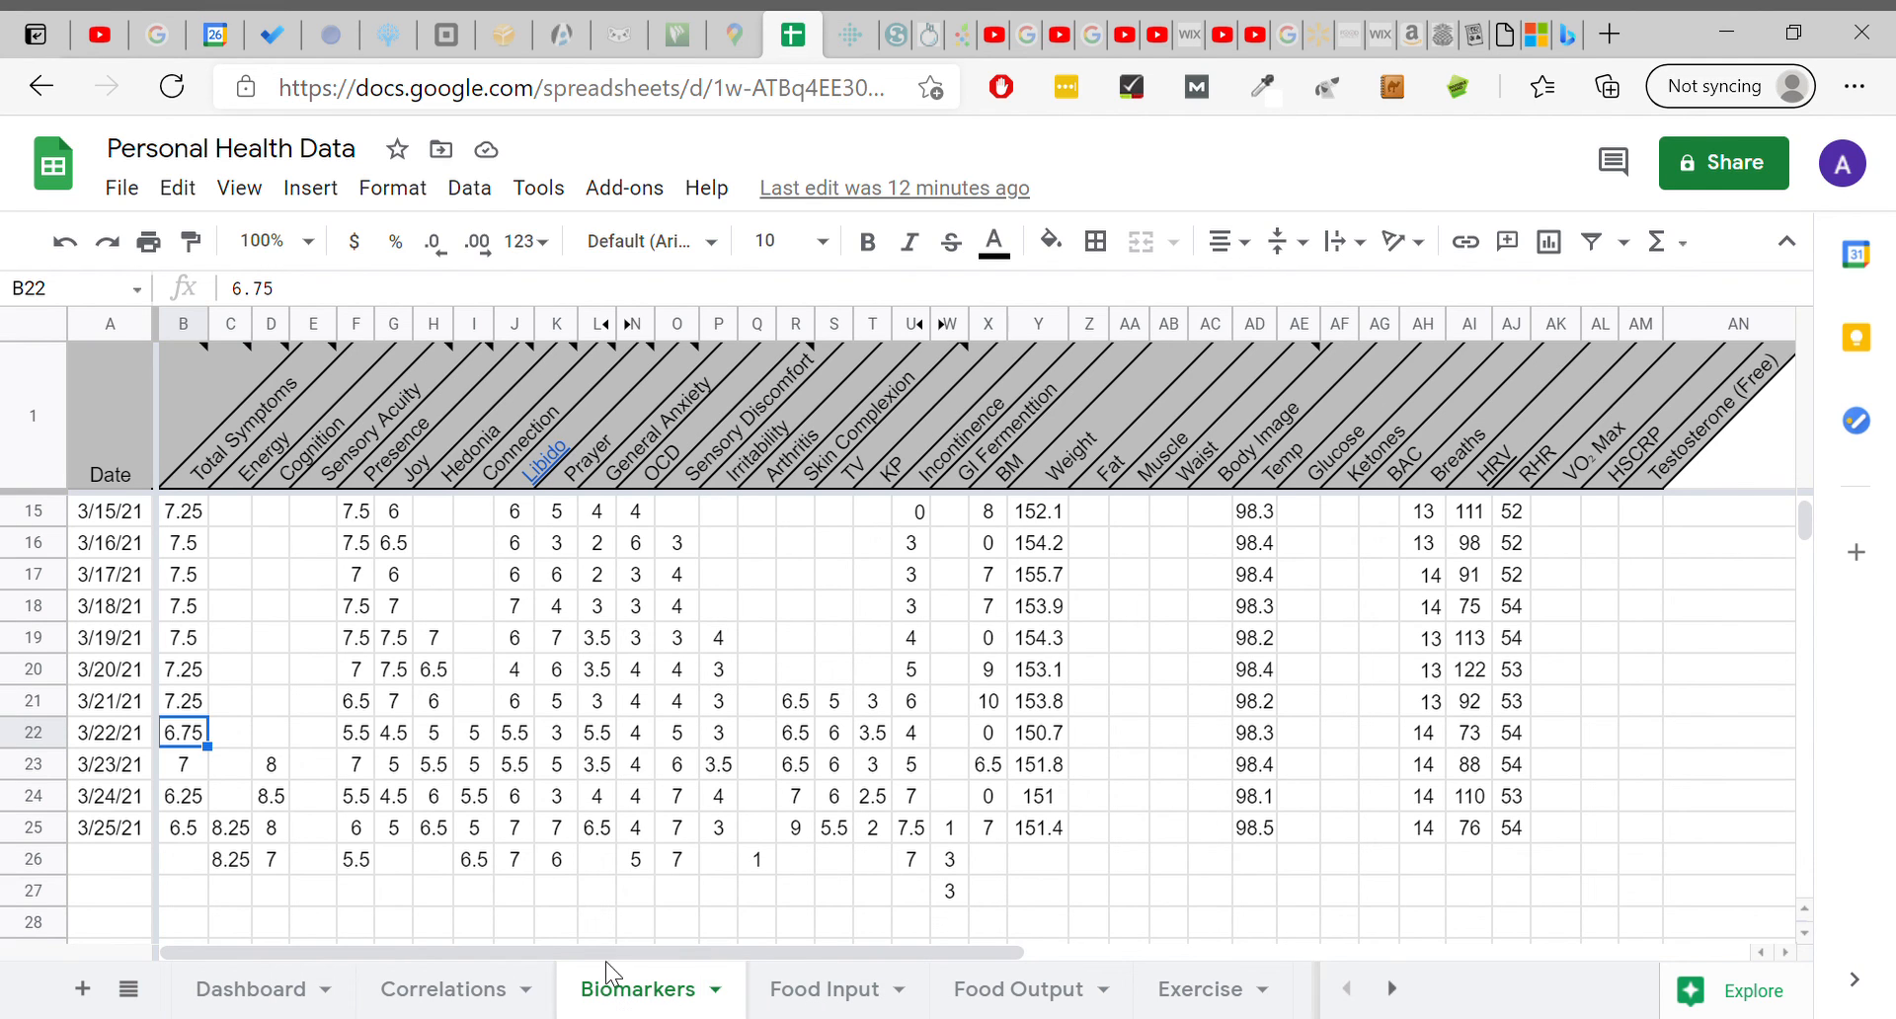
Select the Connection rating for 3/25/21 and review the Biomarkers rows from 3/2/21 to the latest entries.
click(484, 860)
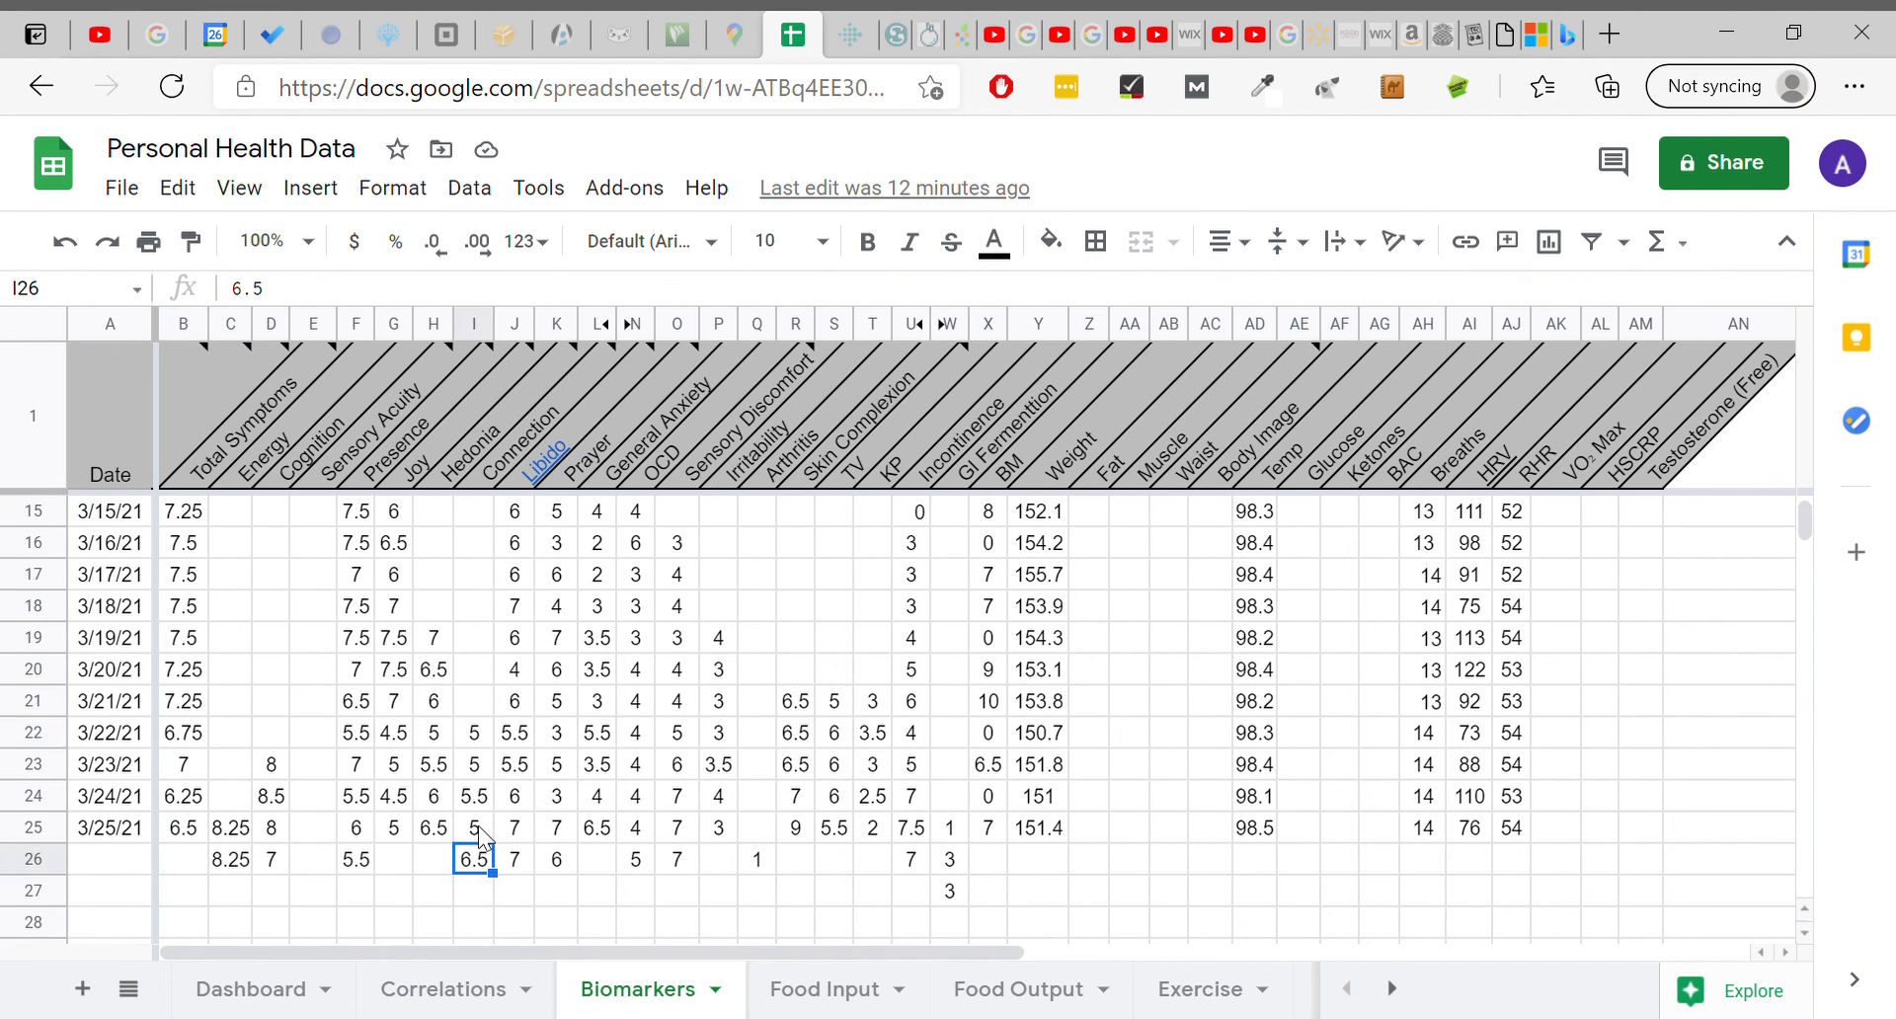
click(483, 838)
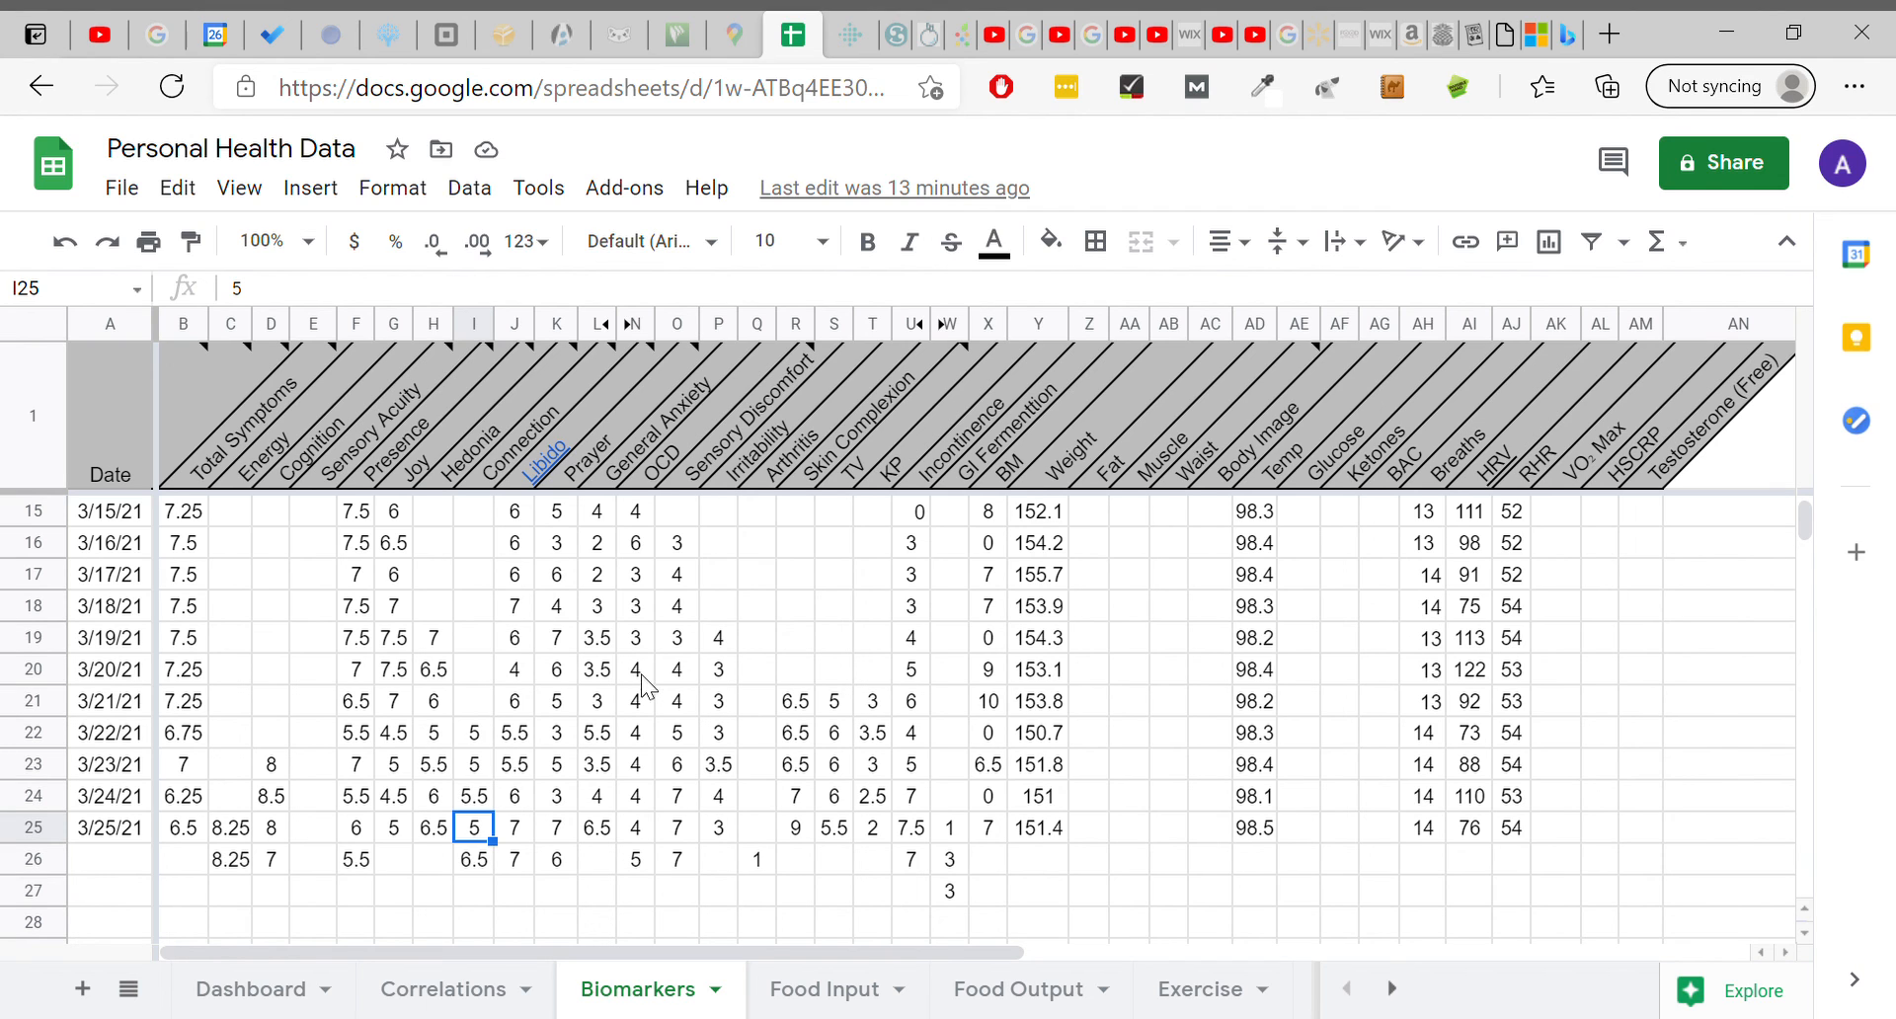
scroll(644, 686, up, 5)
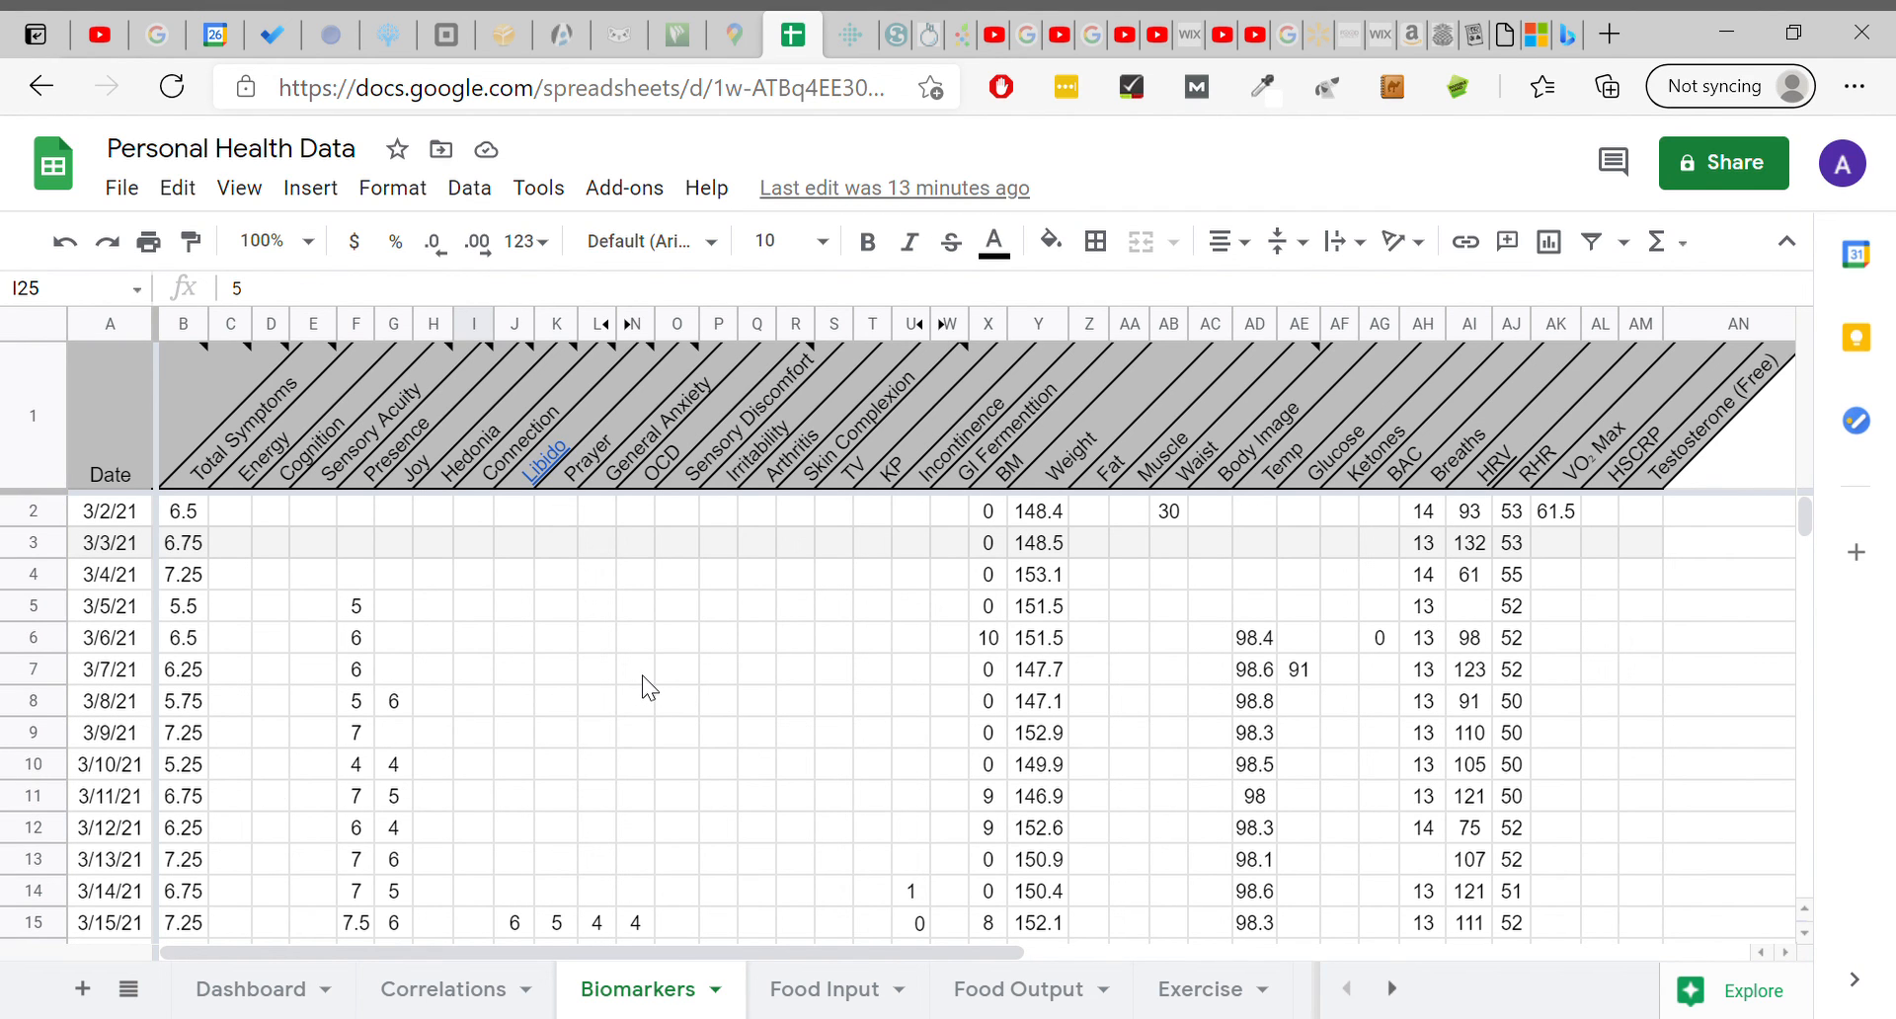
scroll(869, 731, down, 3)
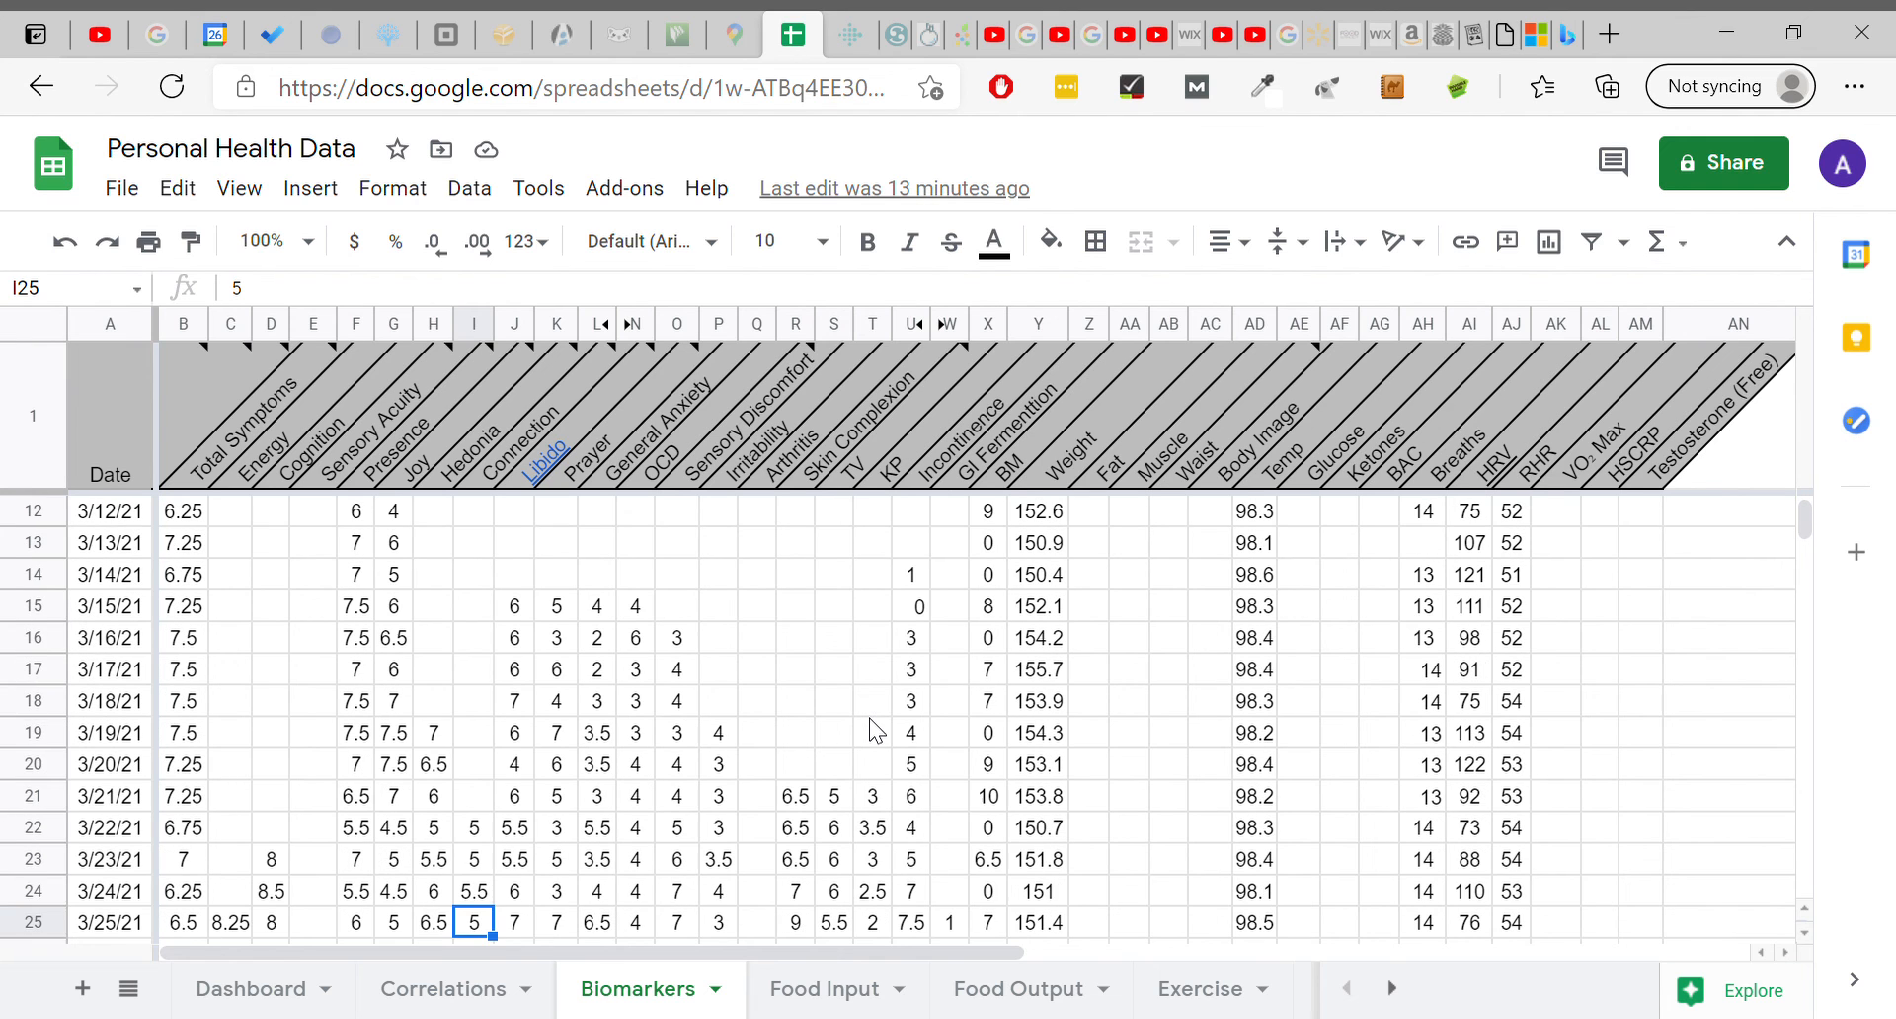
scroll(868, 730, down, 3)
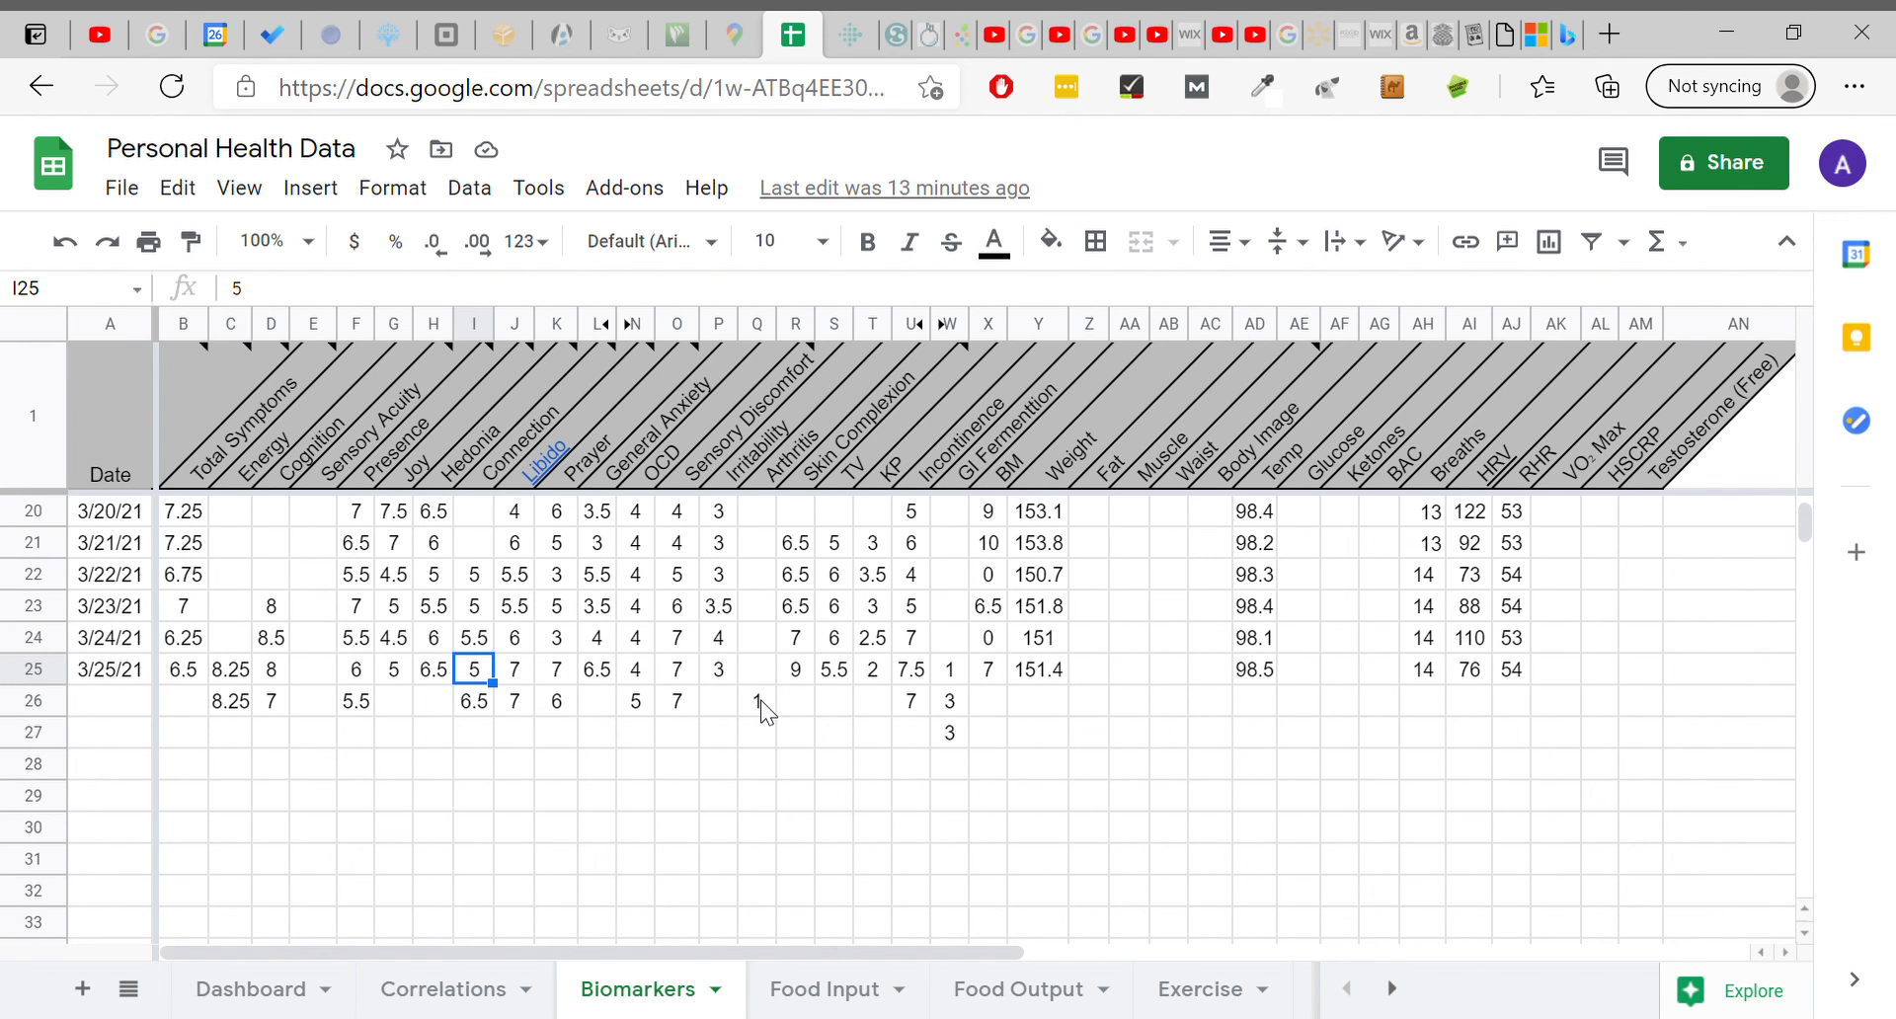
scroll(762, 711, up, 6)
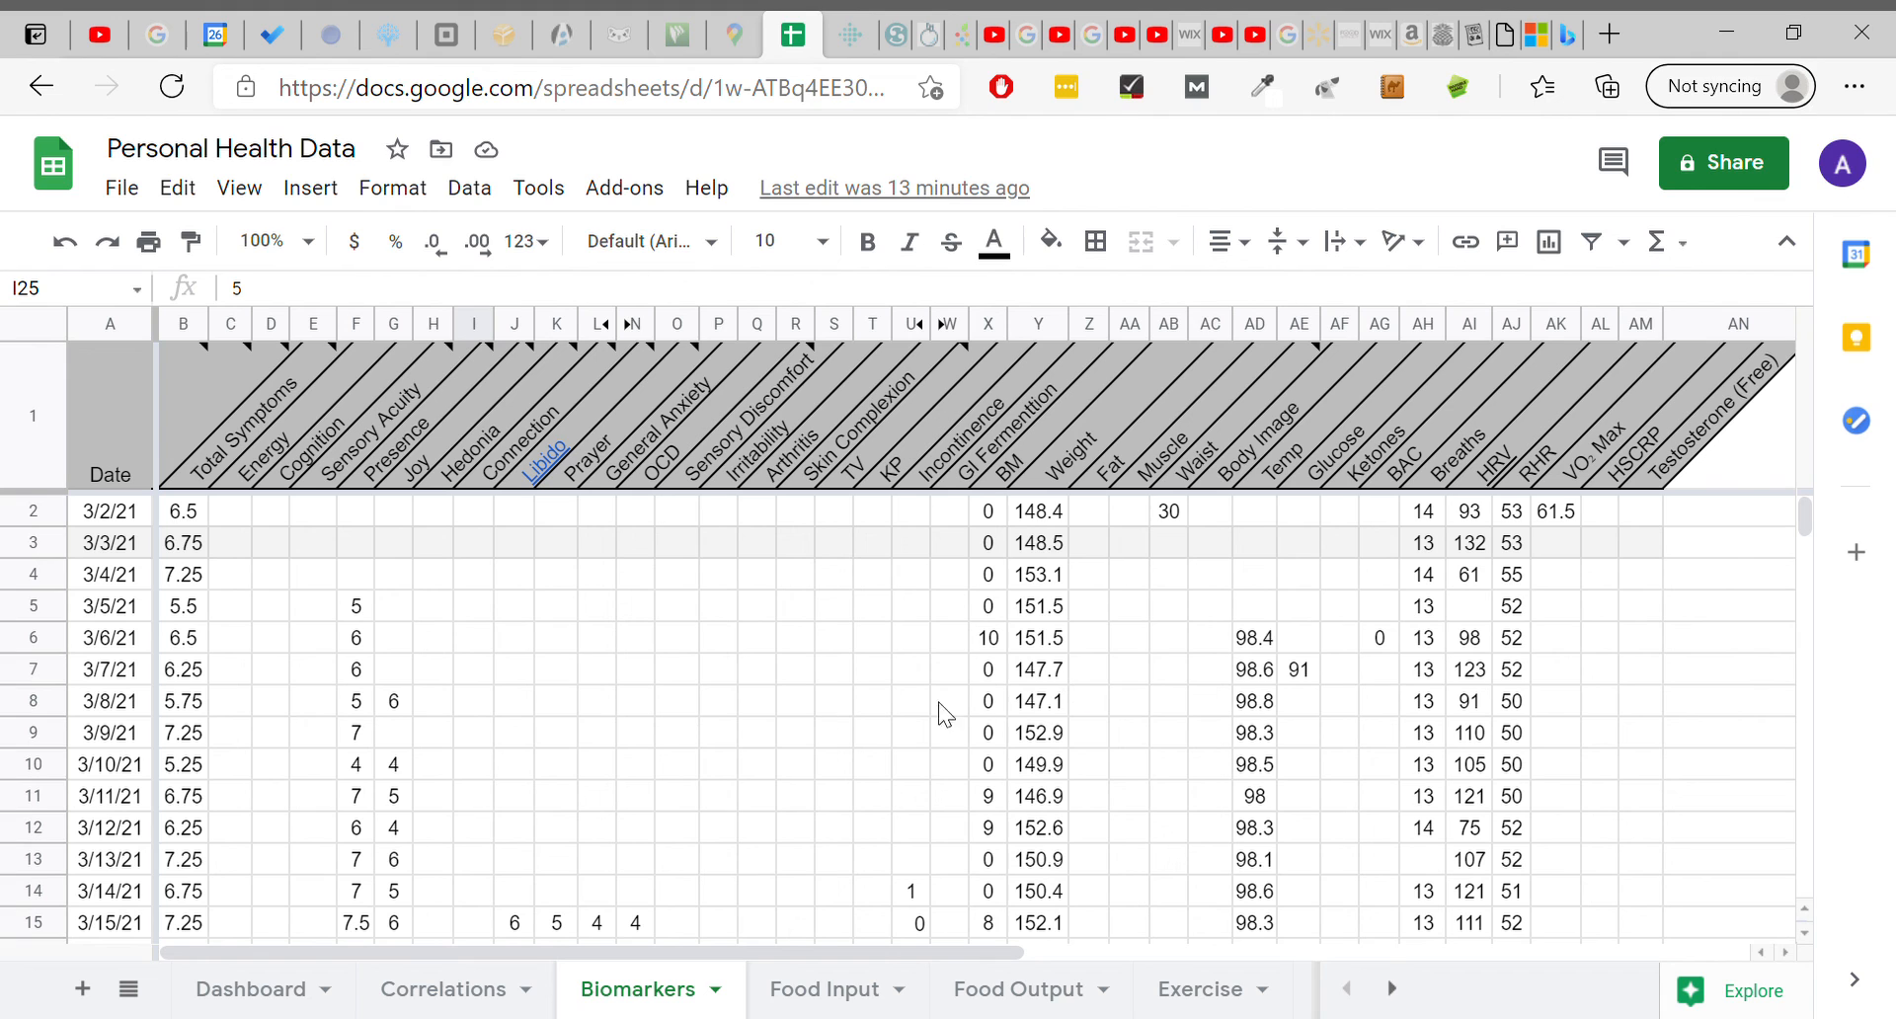
scroll(1102, 794, down, 5)
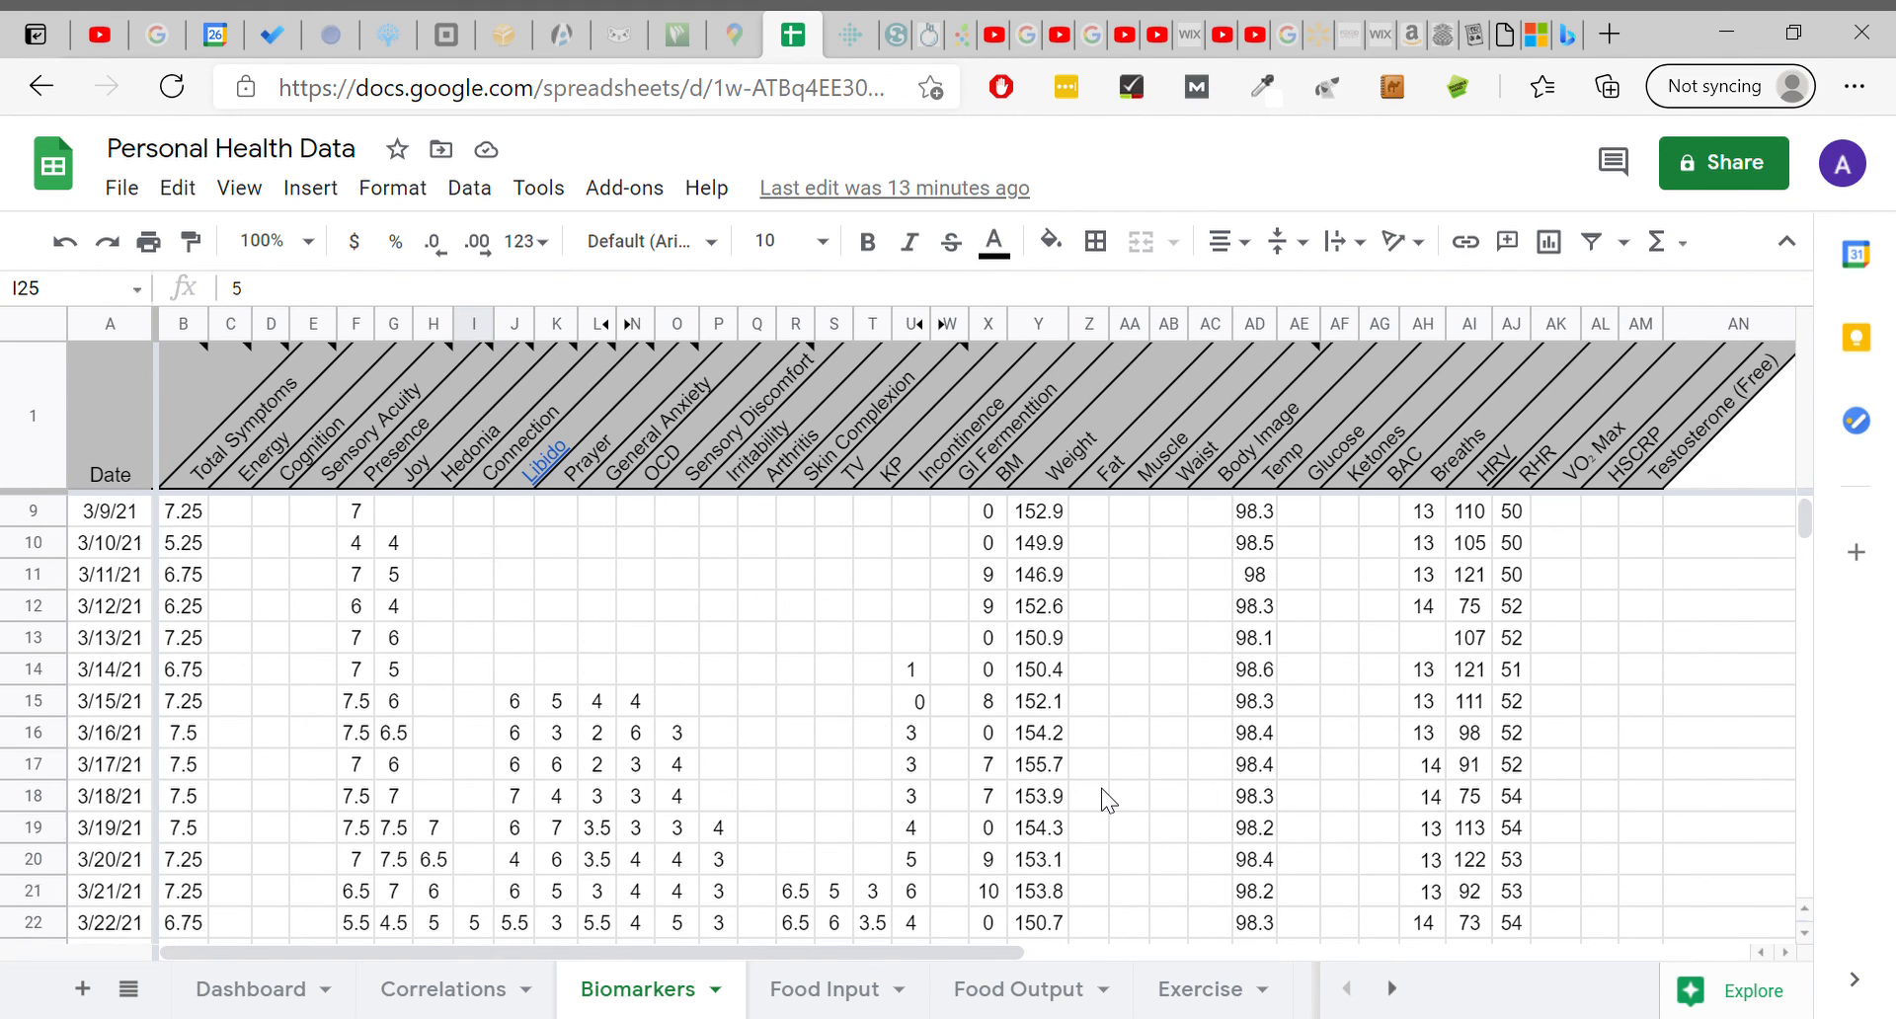